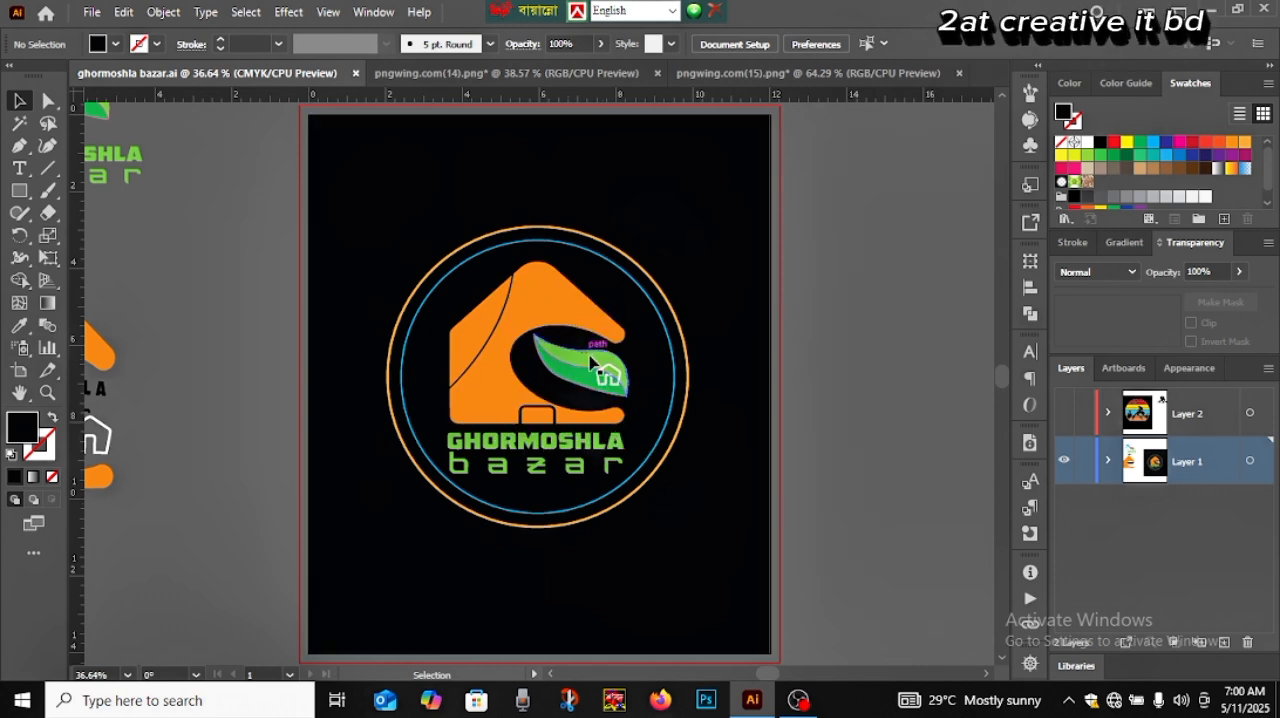
Add a new layer above Layer 2 and hide Layer 1 so the artboard is blank
click(1220, 418)
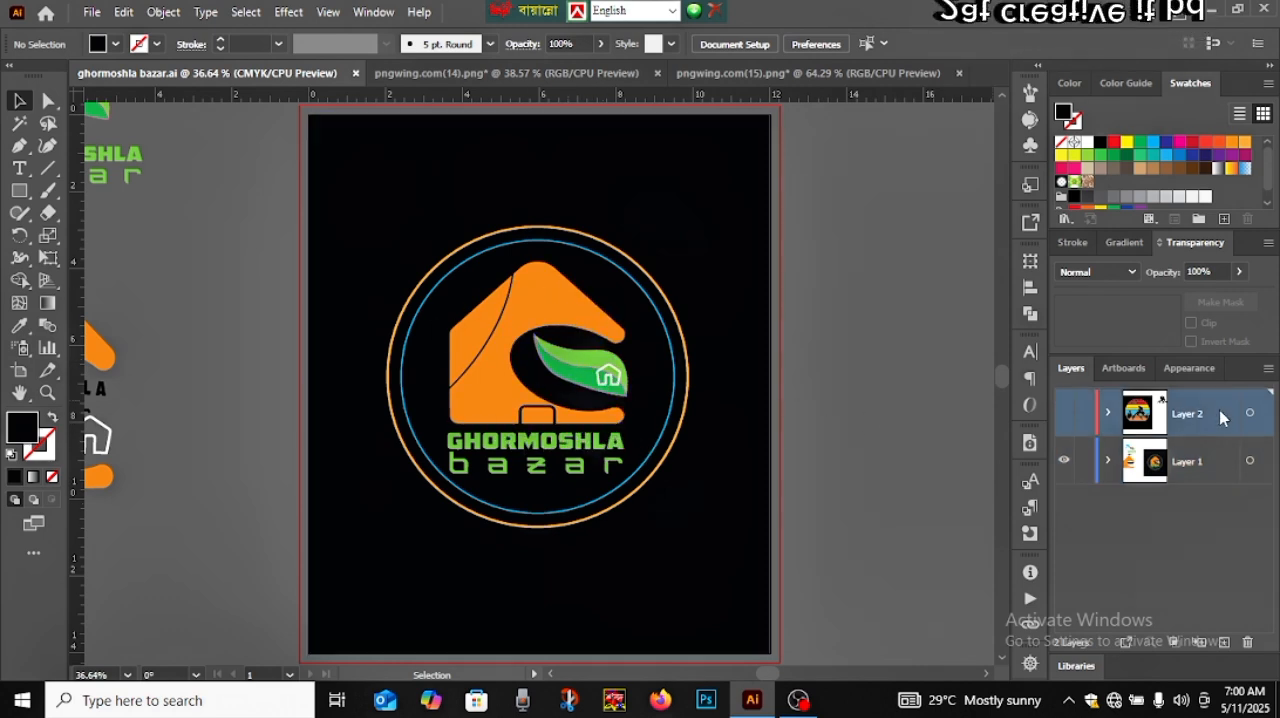
click(1224, 642)
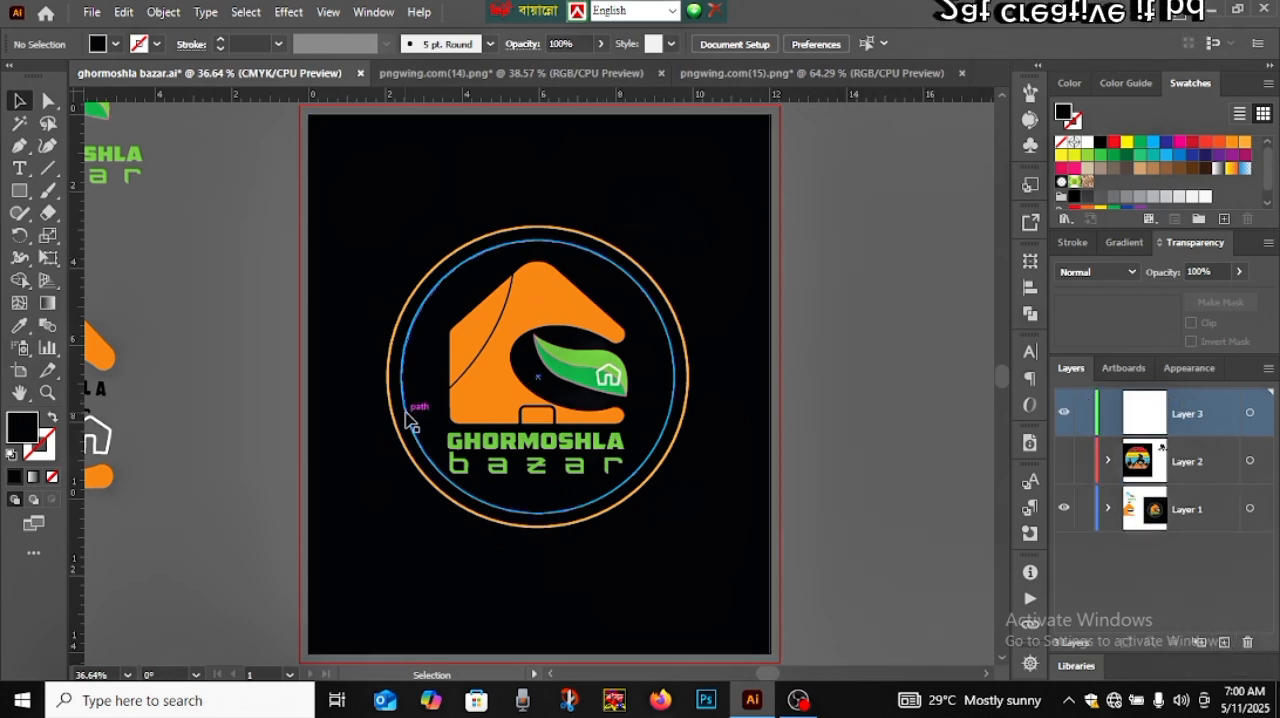
click(1064, 511)
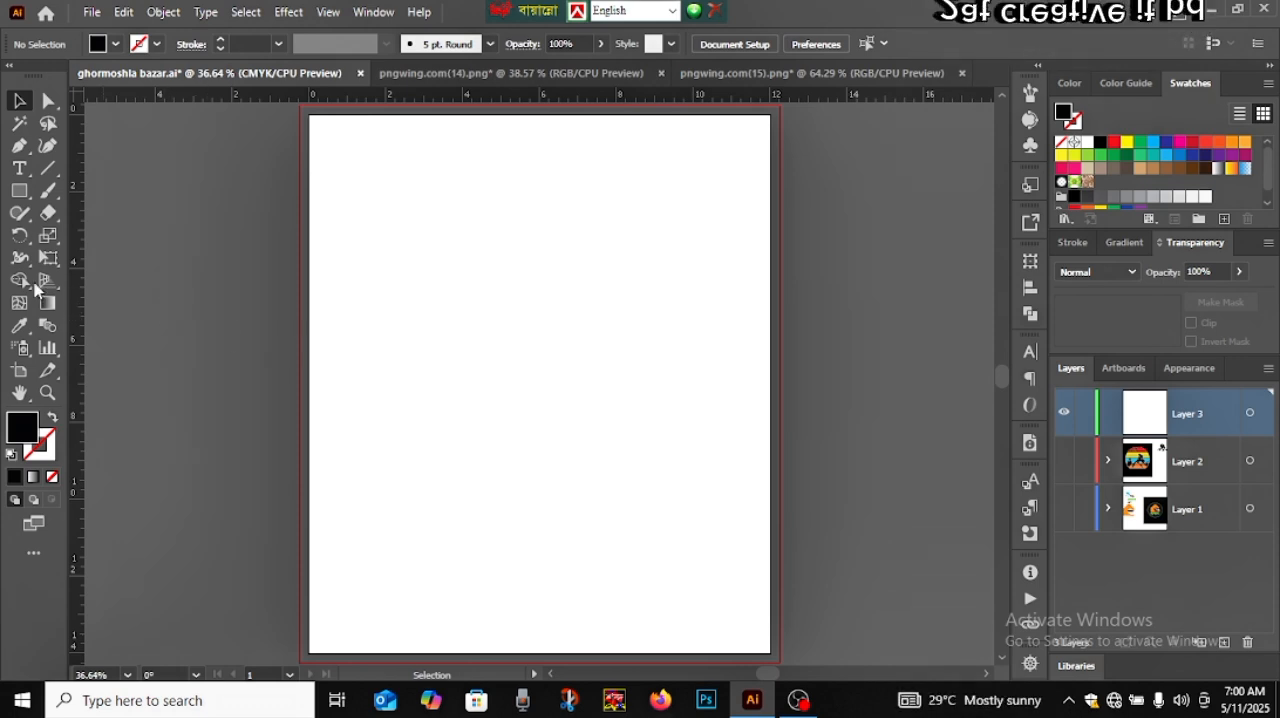
Draw an upright black pentagon with a flat base near the middle of the artboard using the Polygon tool
click(19, 194)
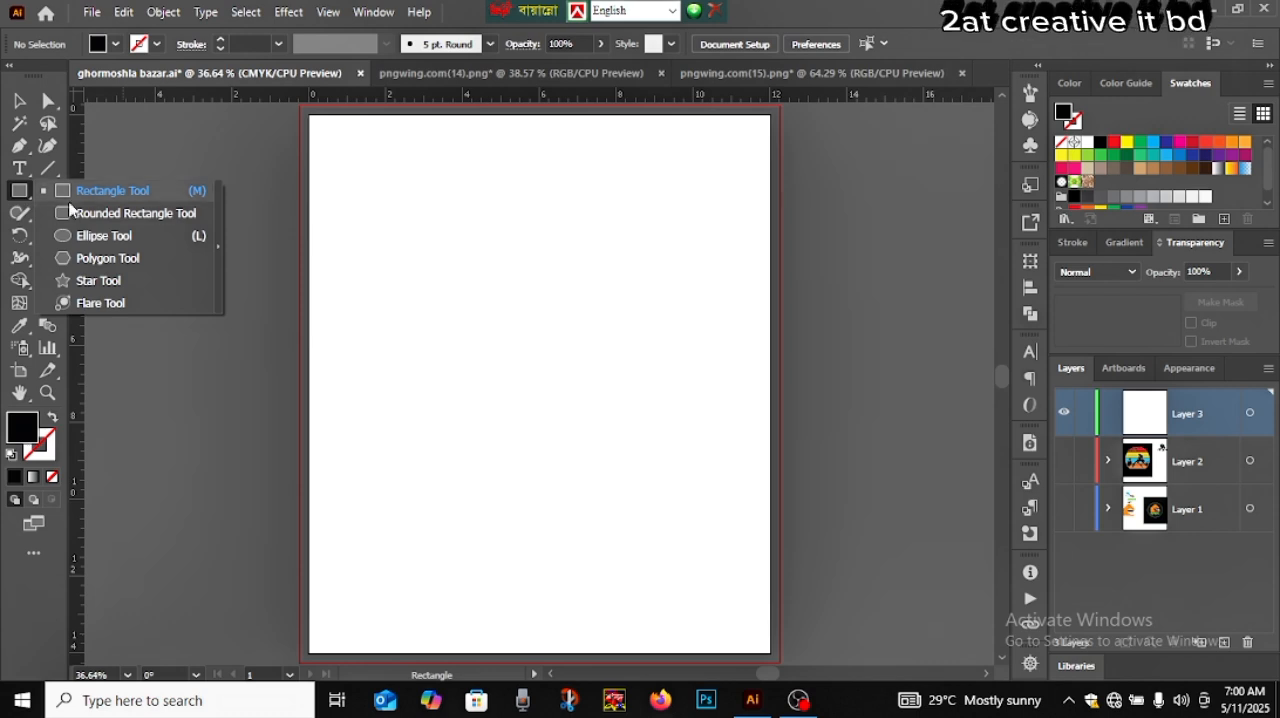
click(101, 259)
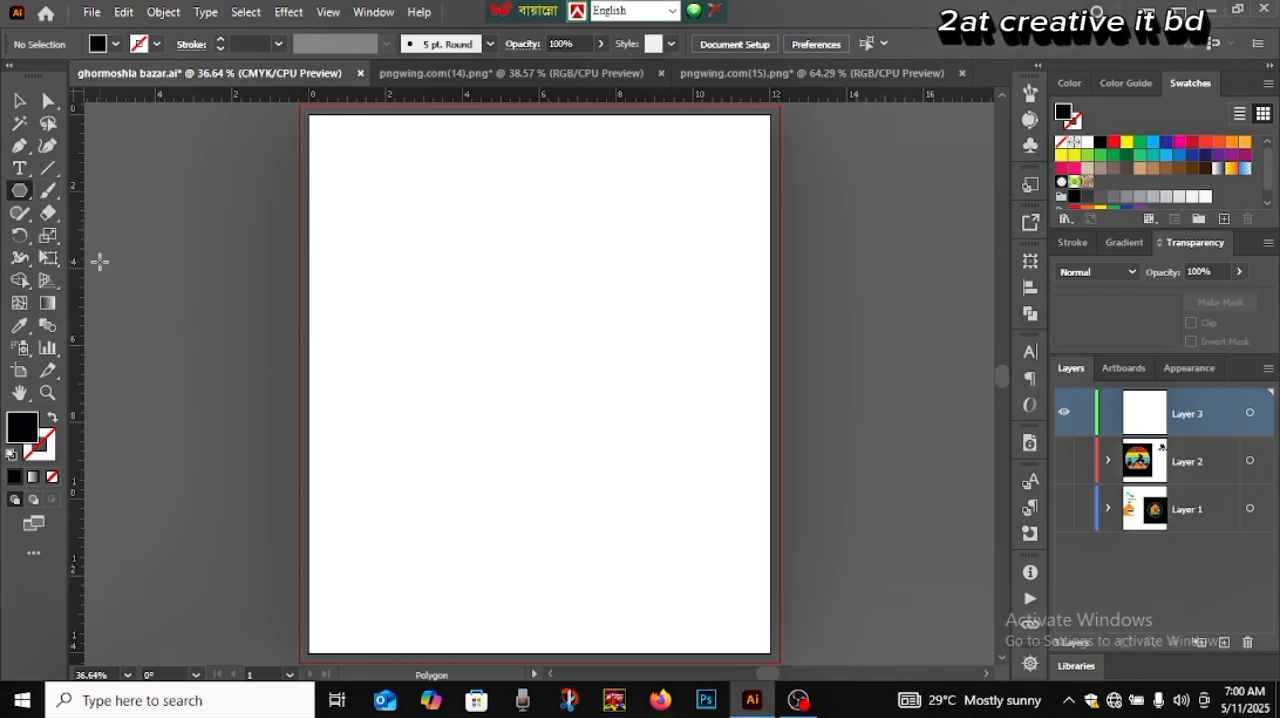
drag(515, 363, 551, 431)
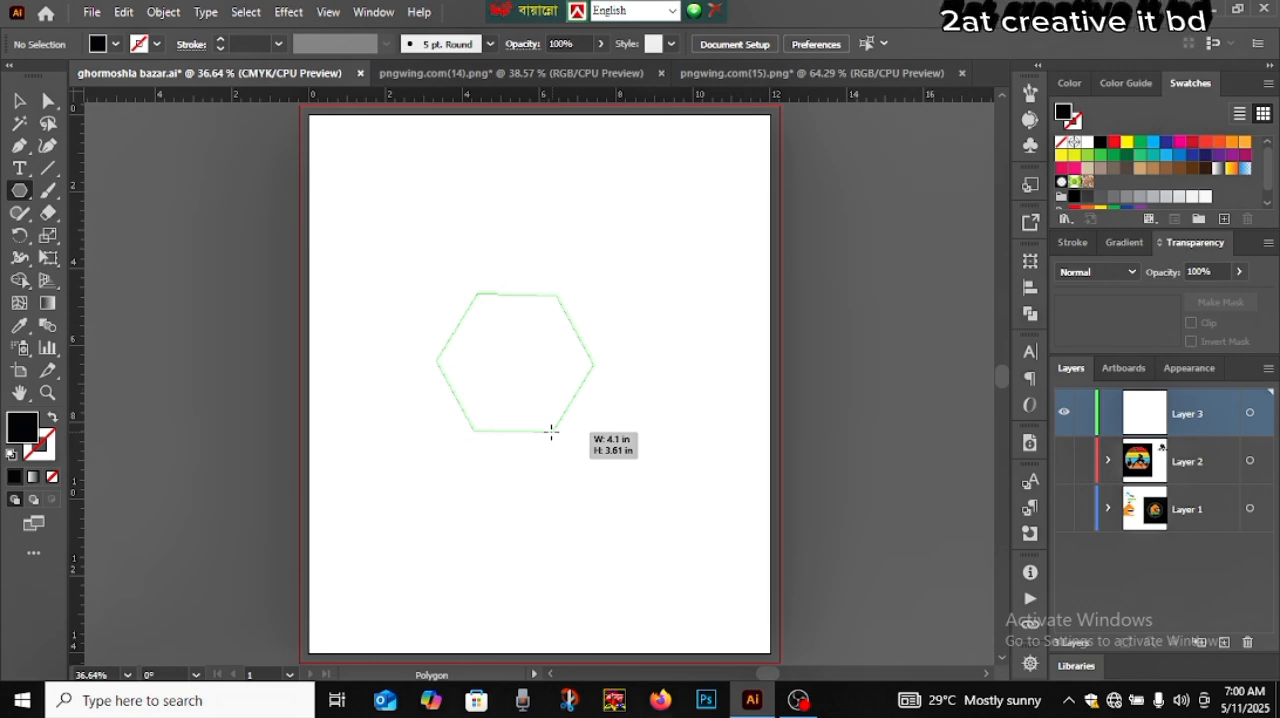
key(Down)
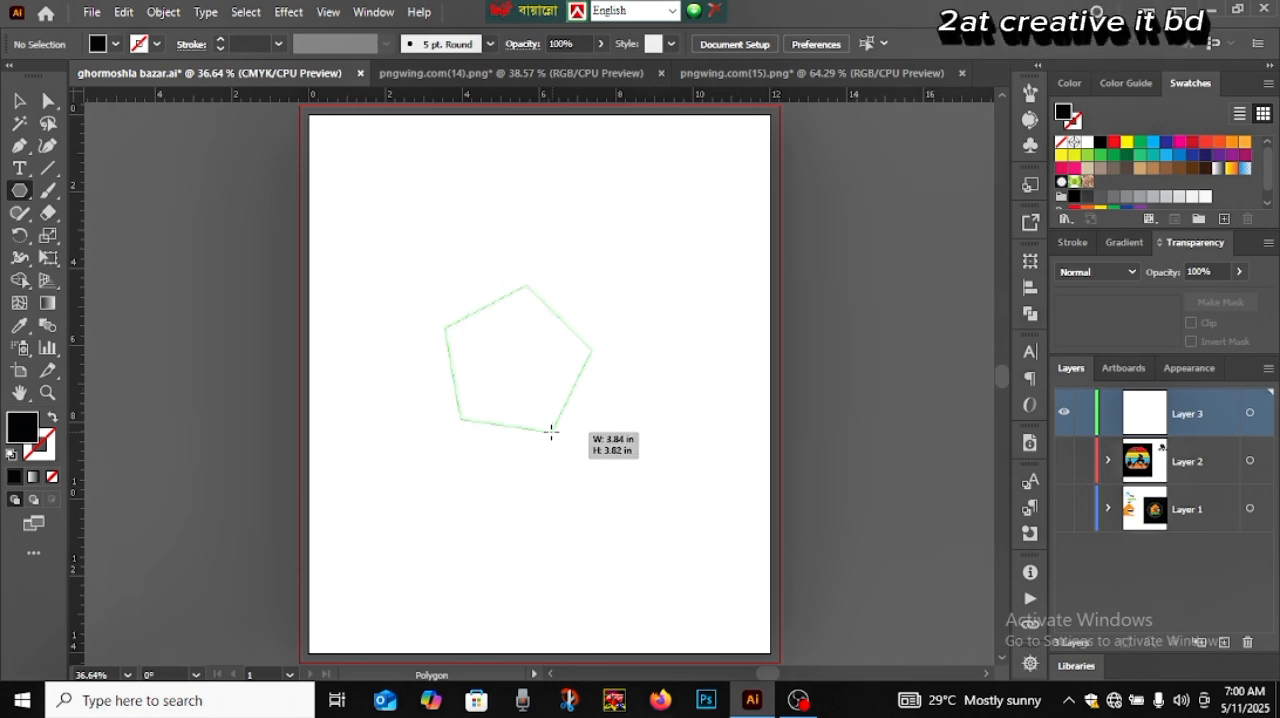
drag(551, 431, 562, 441)
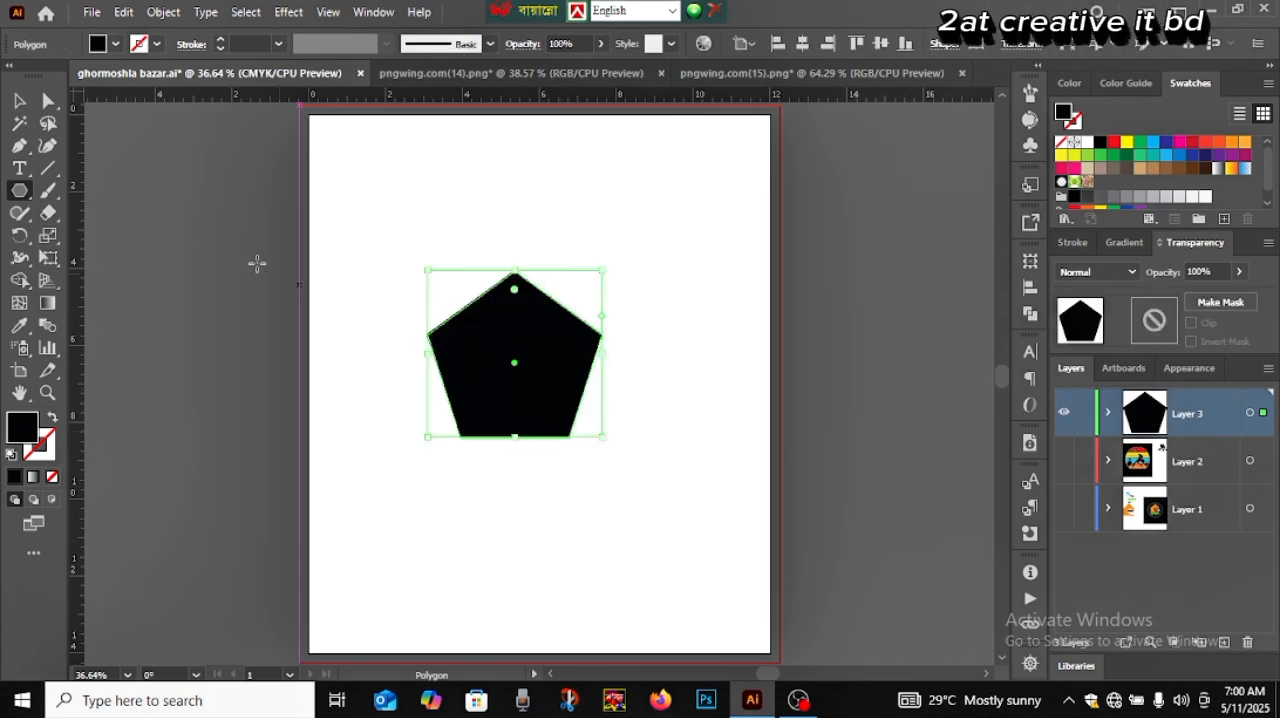
click(20, 100)
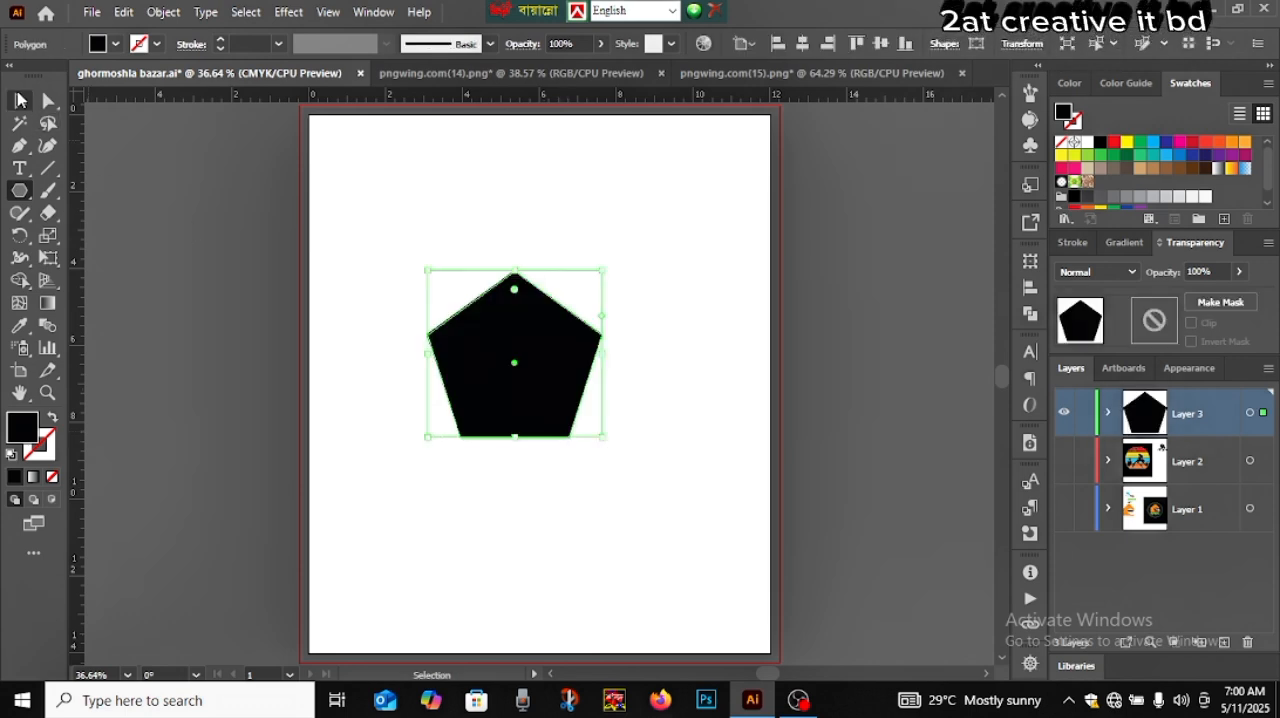
click(541, 478)
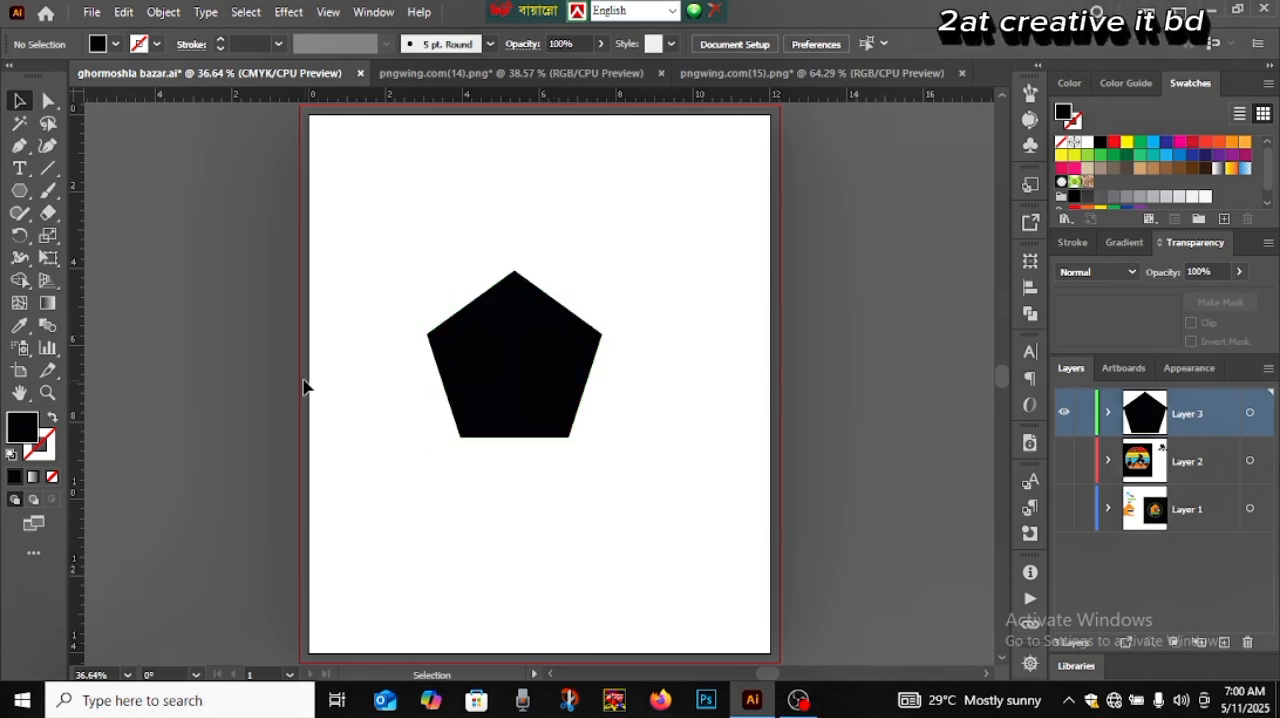
Place vertical guides at the pentagon's left and right corners, and nudge the right guide exactly onto its corner
drag(75, 312, 430, 340)
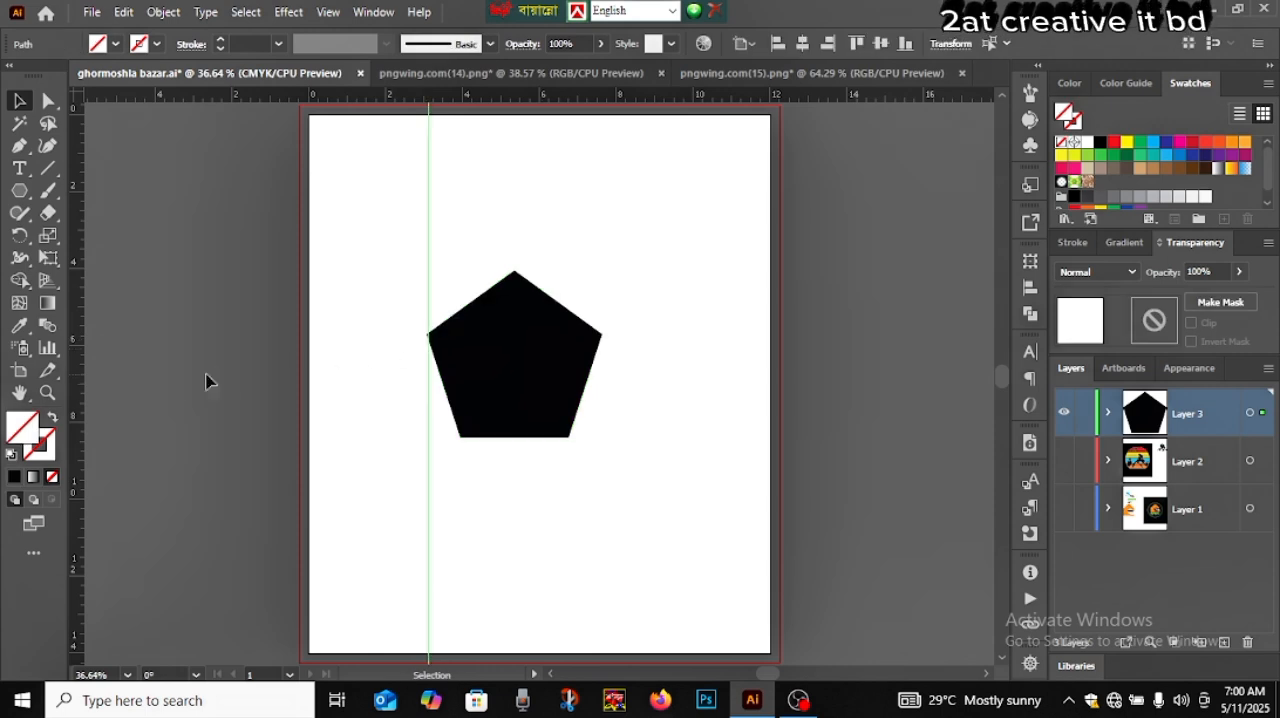
drag(83, 394, 604, 399)
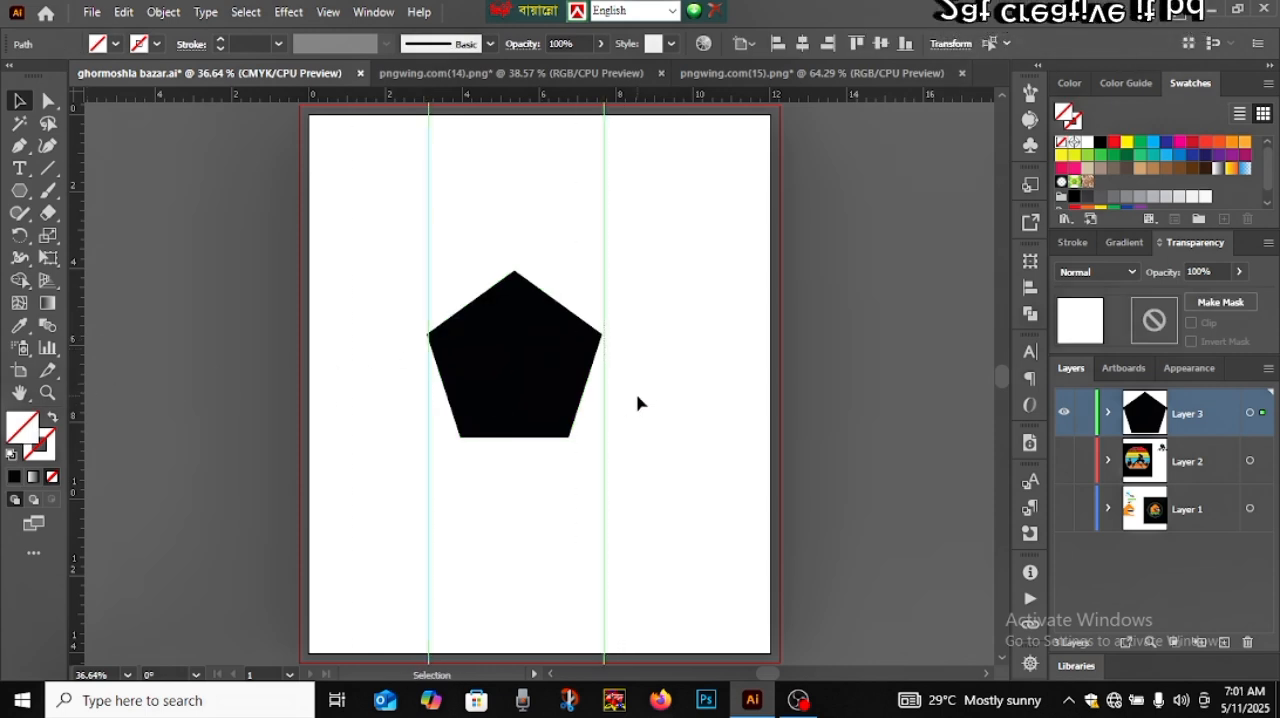
scroll(640, 403, up, 7)
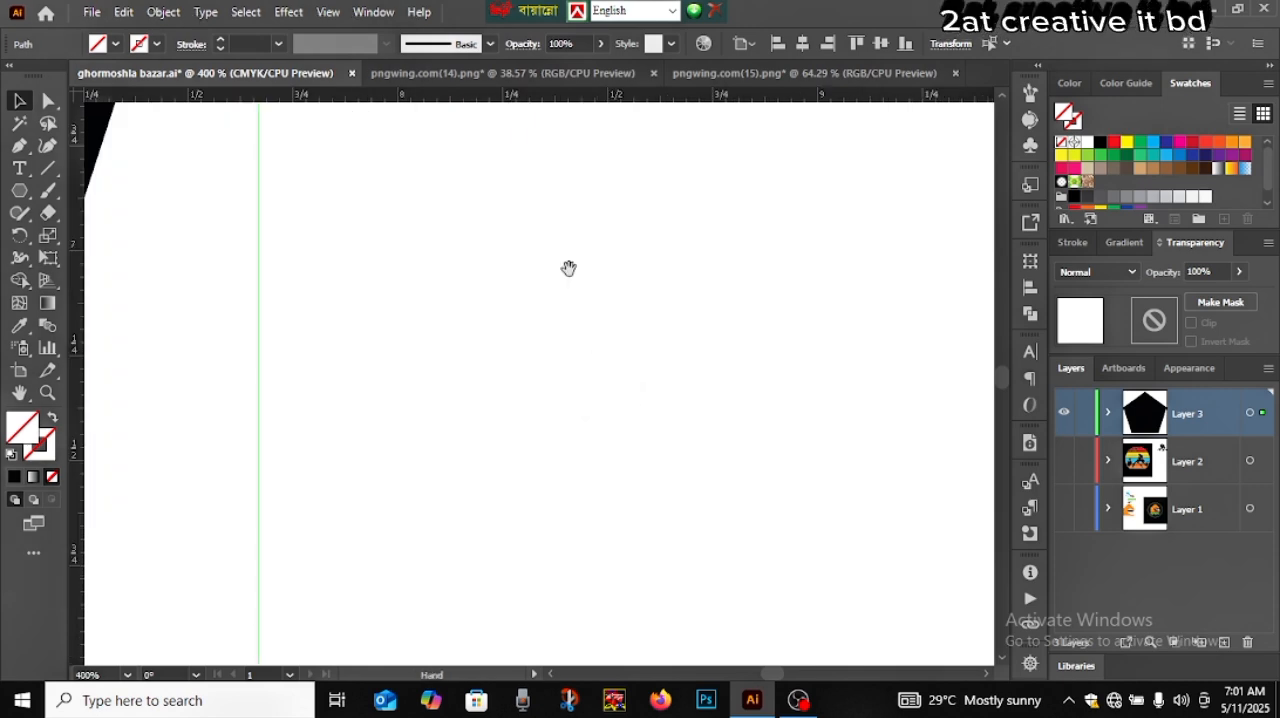
drag(569, 268, 863, 546)
drag(552, 196, 705, 466)
scroll(774, 377, up, 2)
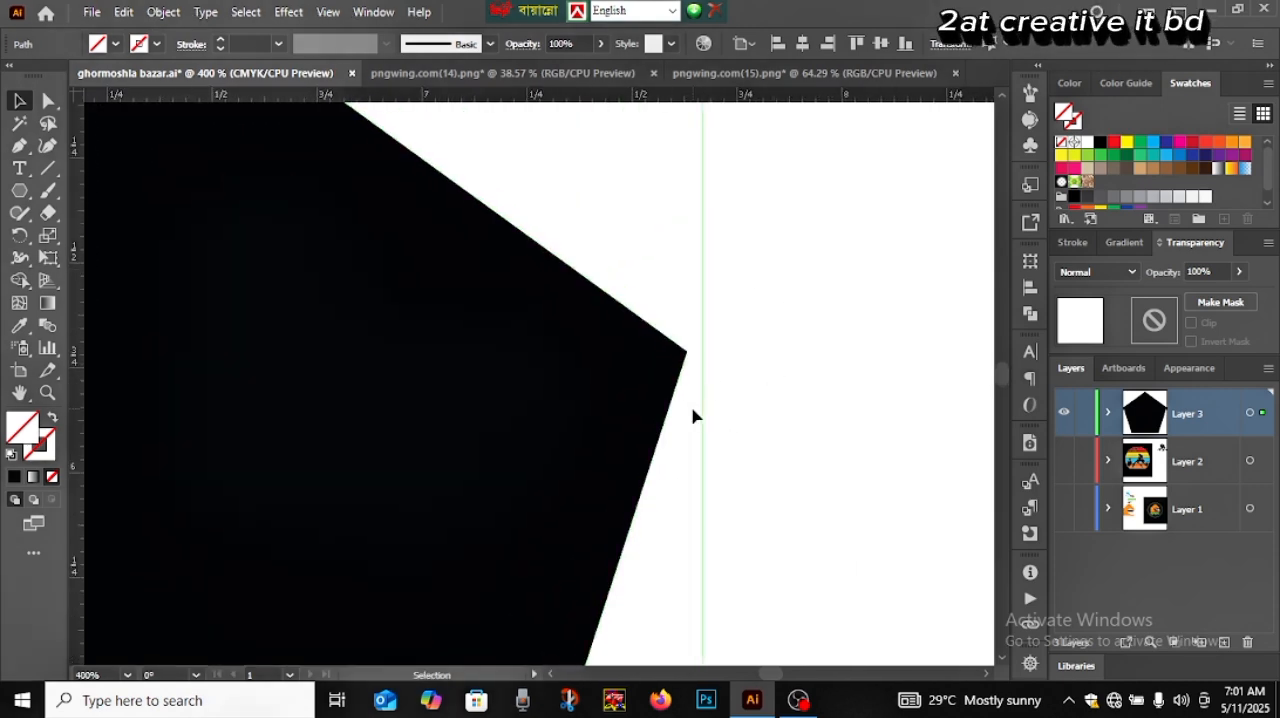
key(Left)
key(Left)
key(Left)
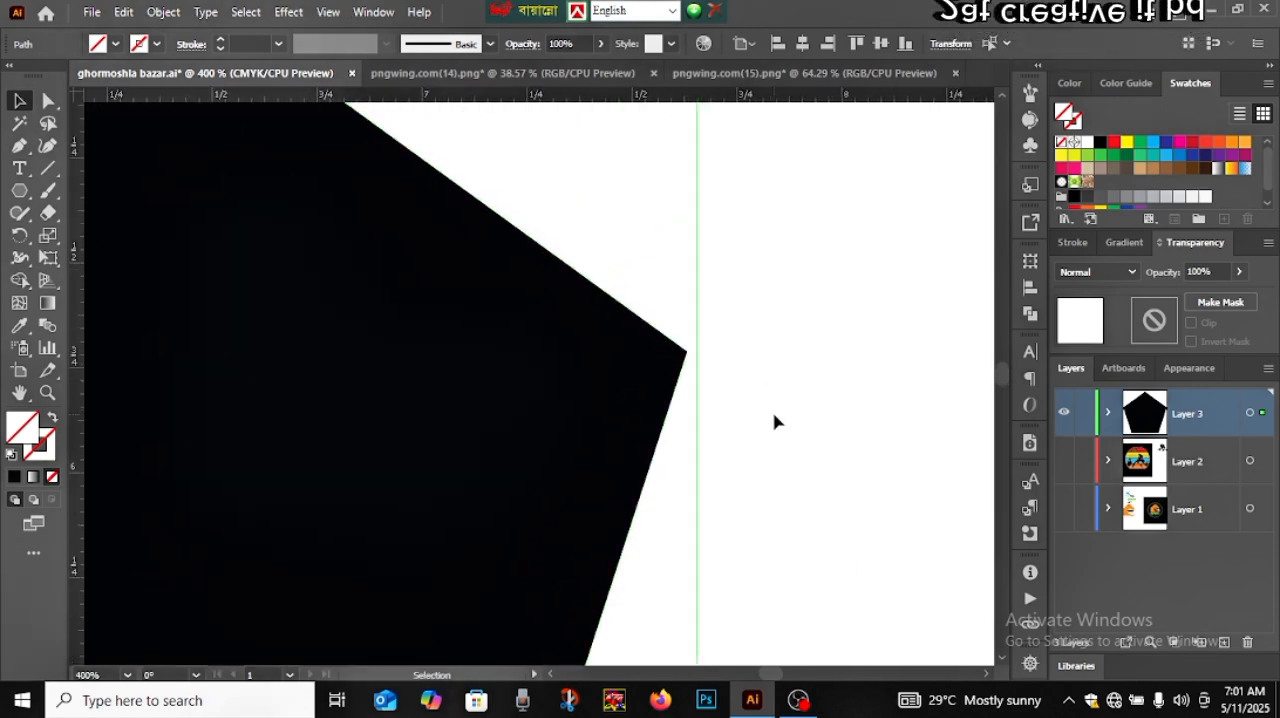
click(774, 421)
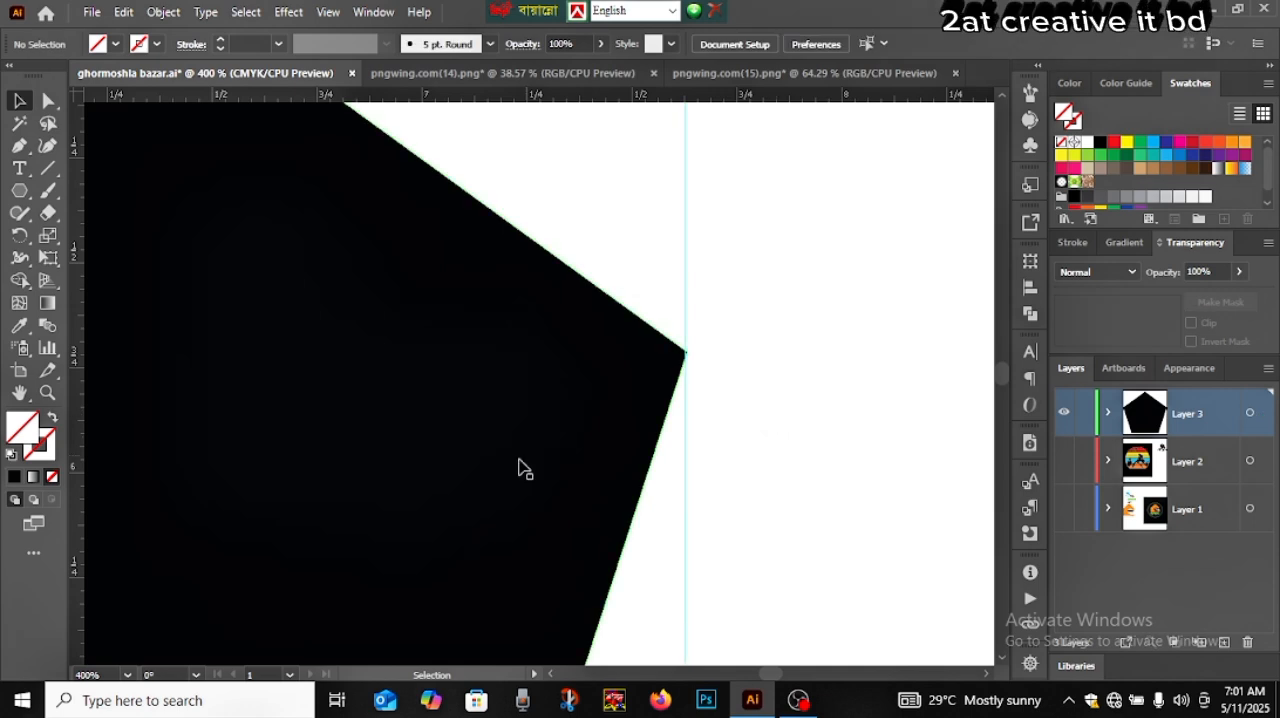
Nudge the left vertical guide exactly onto the pentagon's left corner
drag(314, 437, 723, 389)
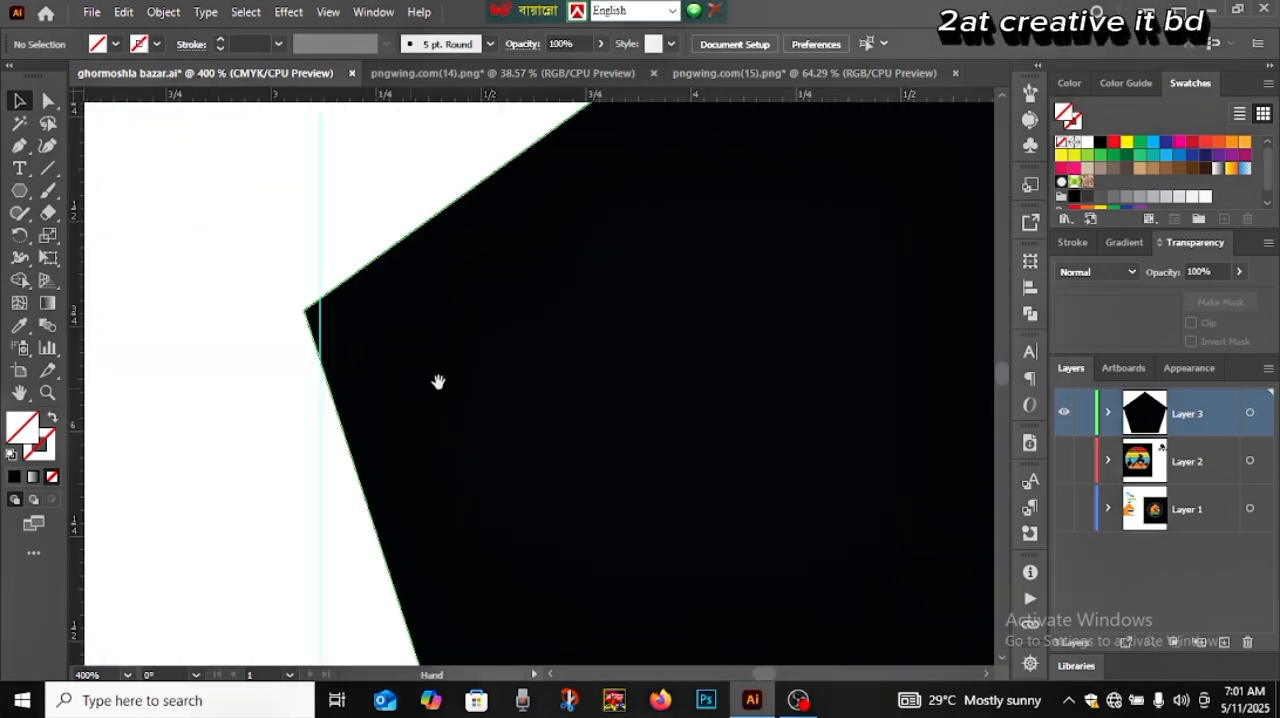
click(389, 465)
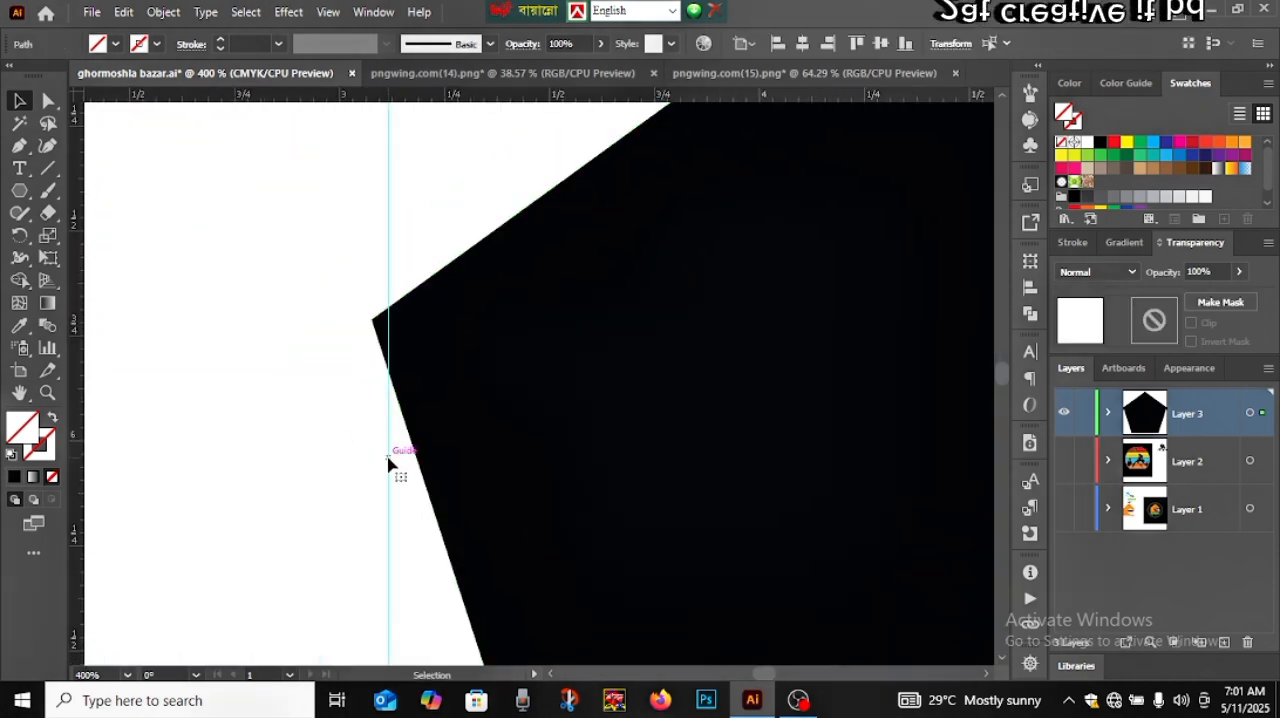
key(Left)
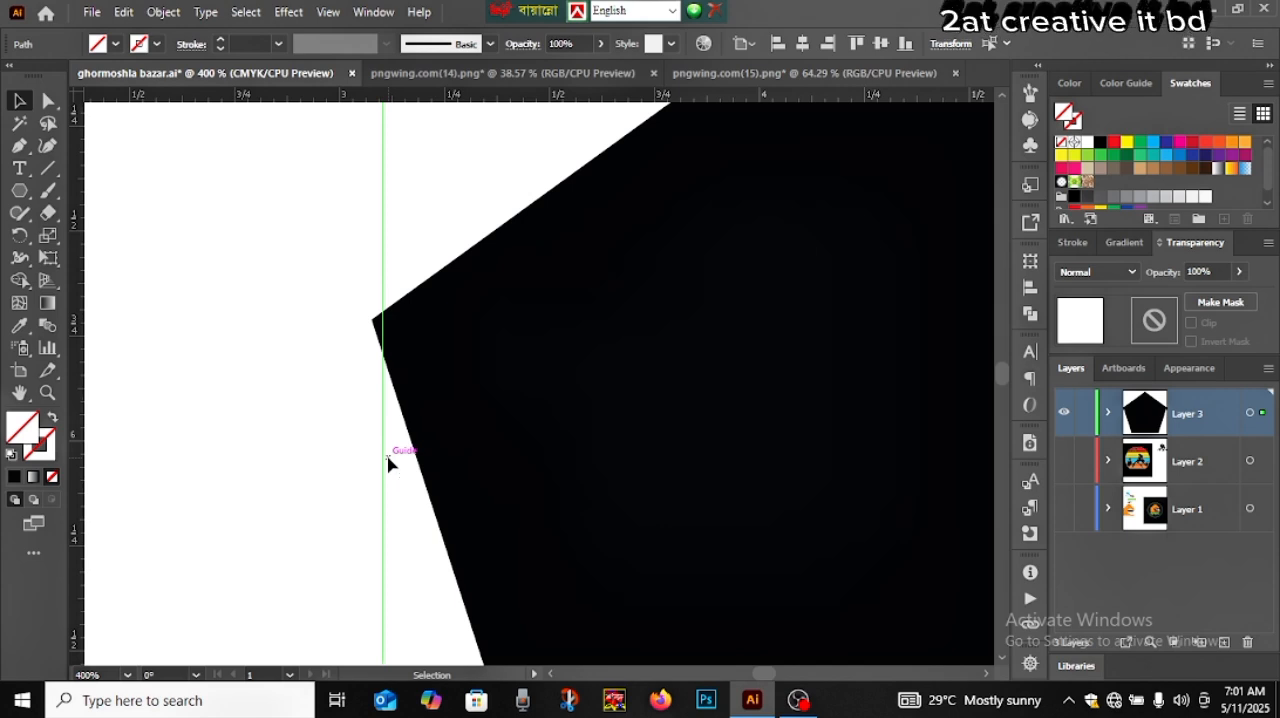
key(Left)
key(Left)
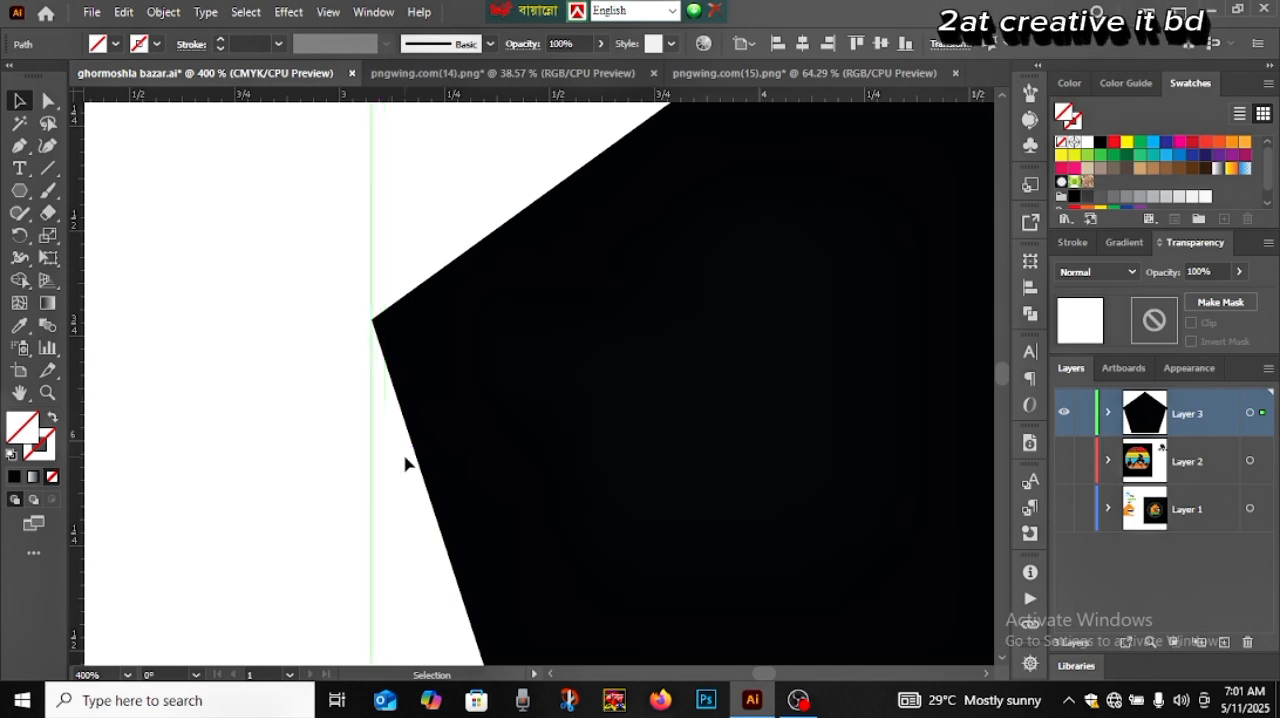
key(ctrl+0)
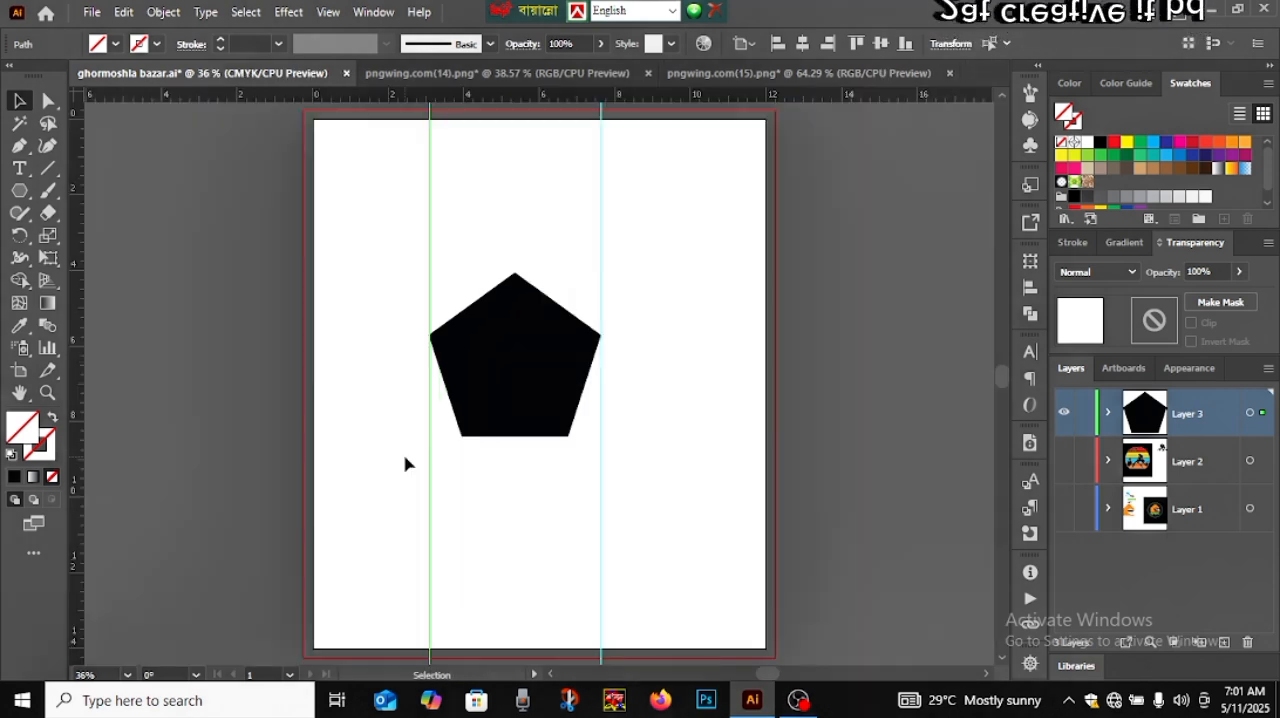
Move the pentagon's bottom-right anchor point outward onto the right guide to make that side vertical
click(517, 366)
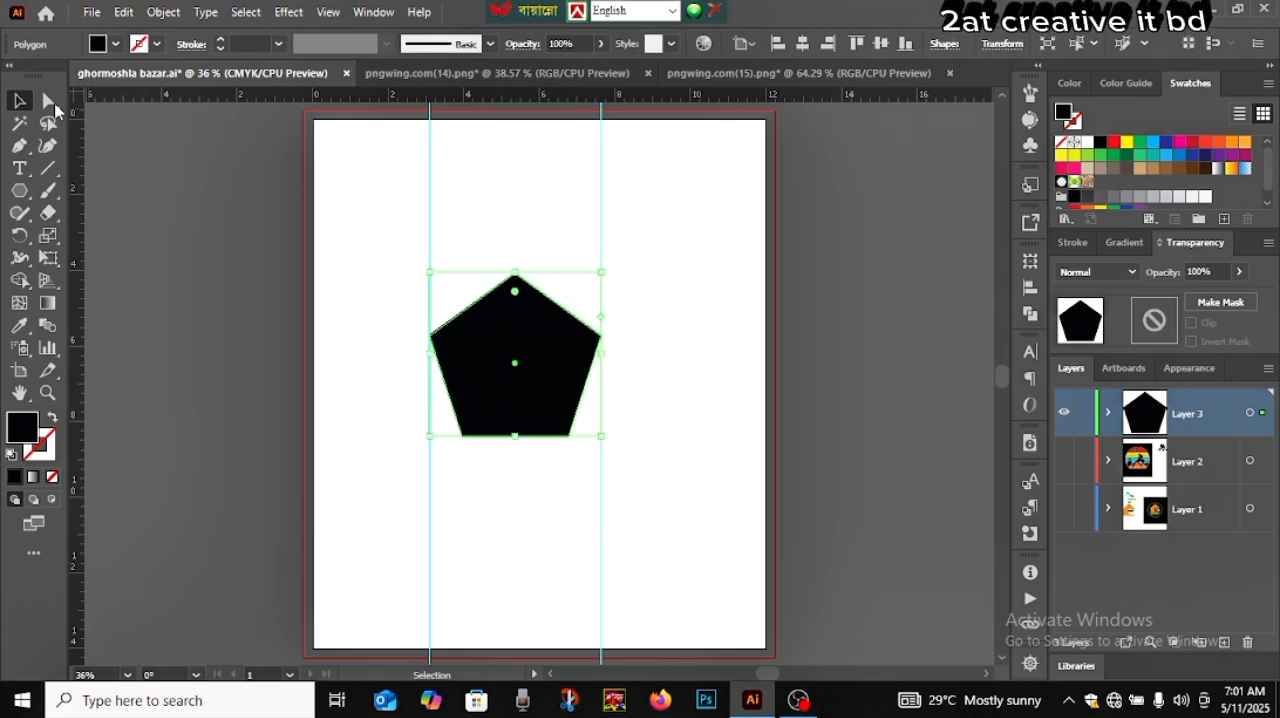
click(45, 100)
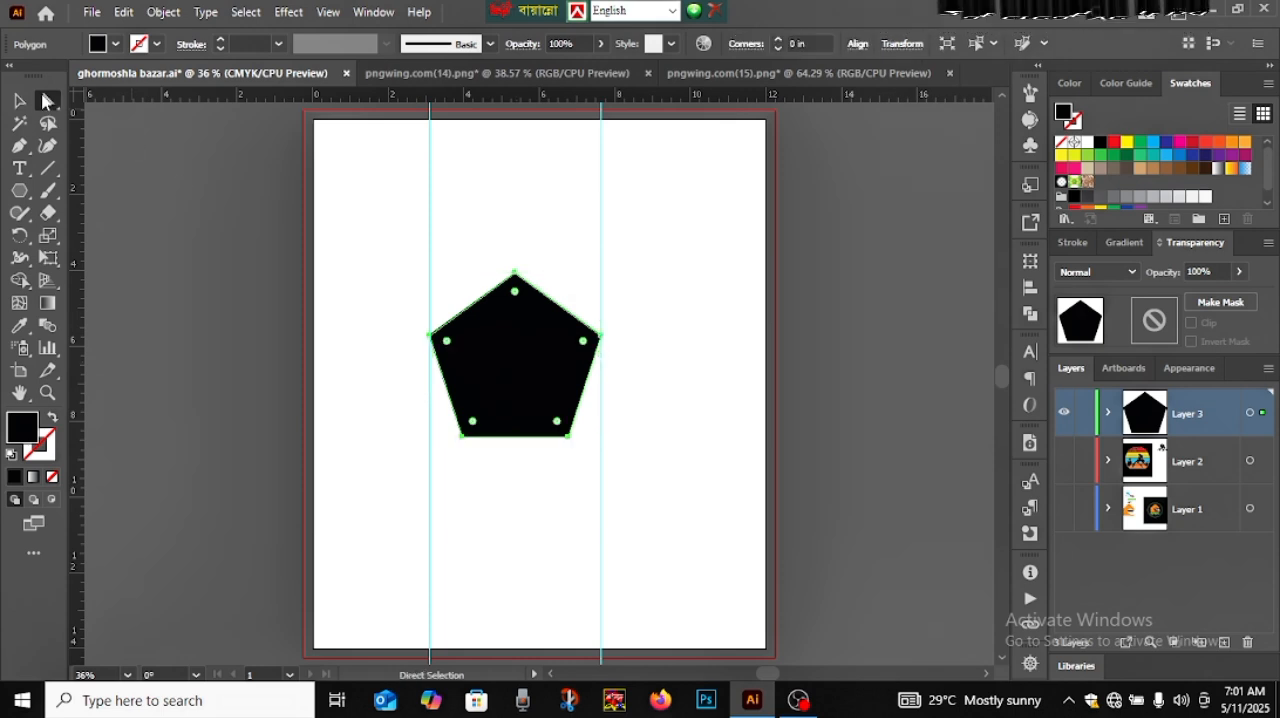
click(567, 439)
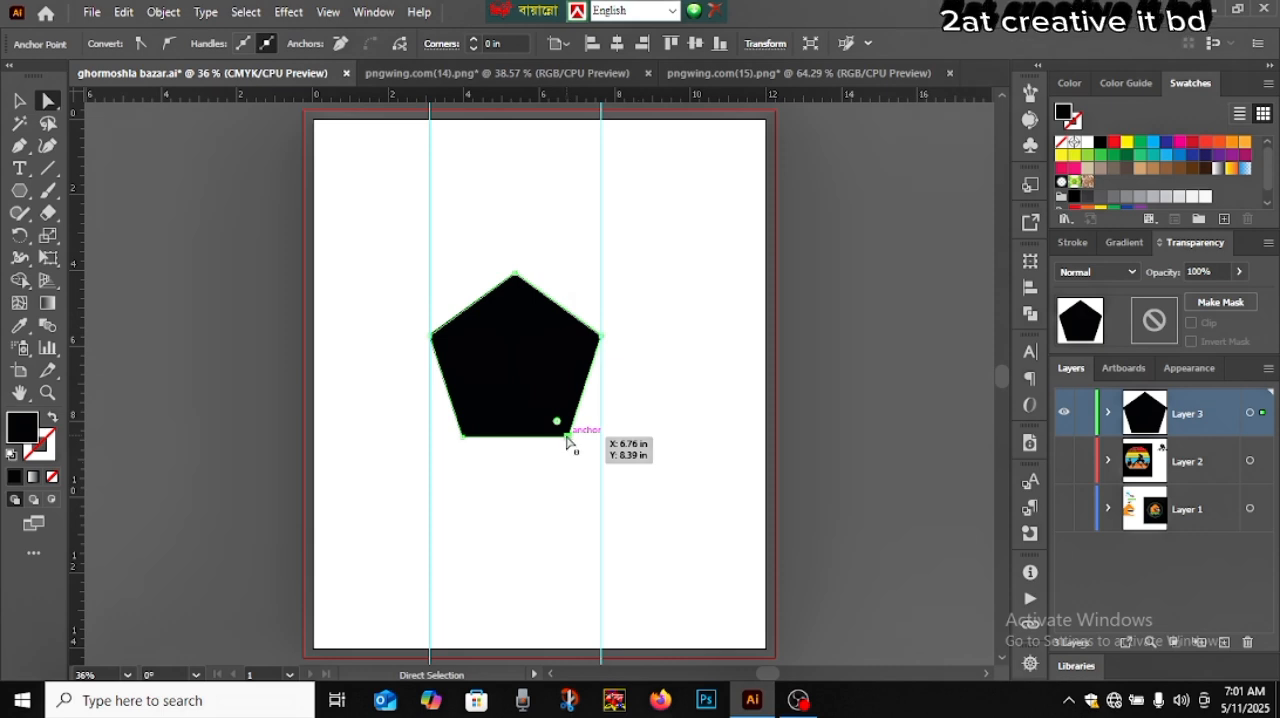
drag(567, 441, 603, 445)
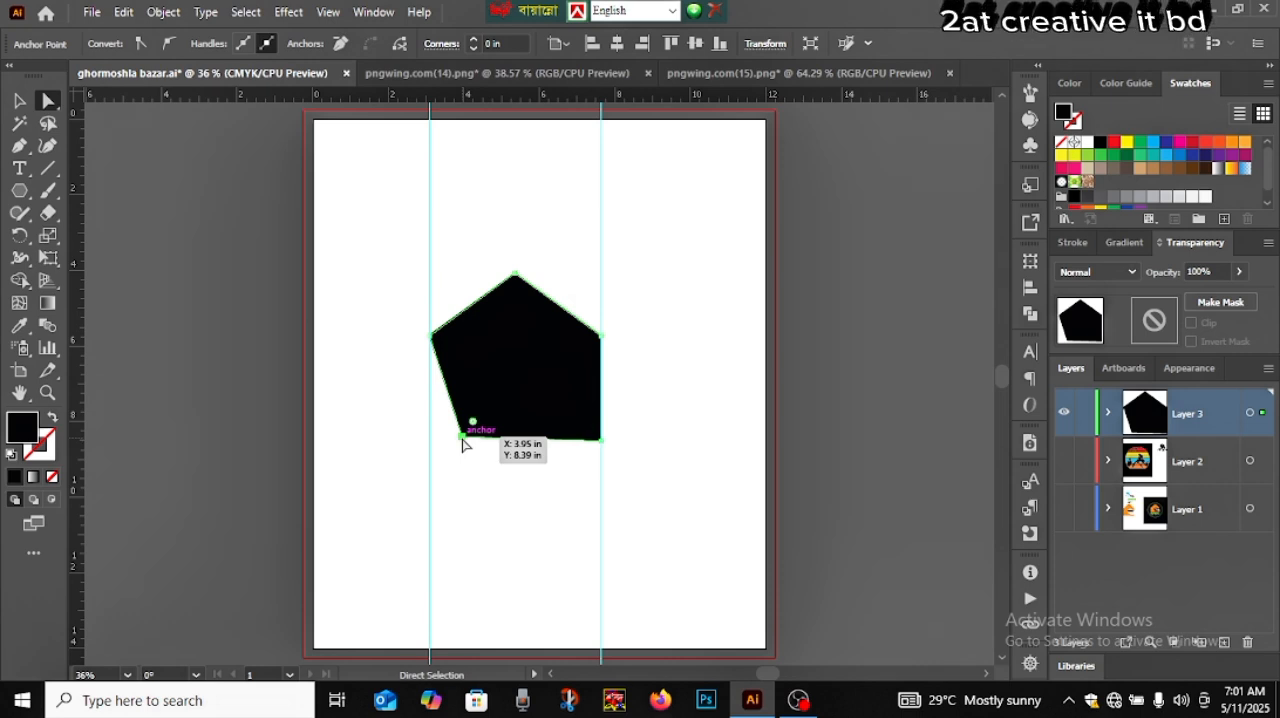
Move the pentagon's bottom-left anchor point outward to the left guide, forming a house shape
key(Left)
key(Left)
key(Left)
key(Left)
key(Left)
key(Left)
key(Left)
key(Left)
key(Left)
key(Left)
key(Left)
key(Left)
key(Left)
key(Left)
key(Left)
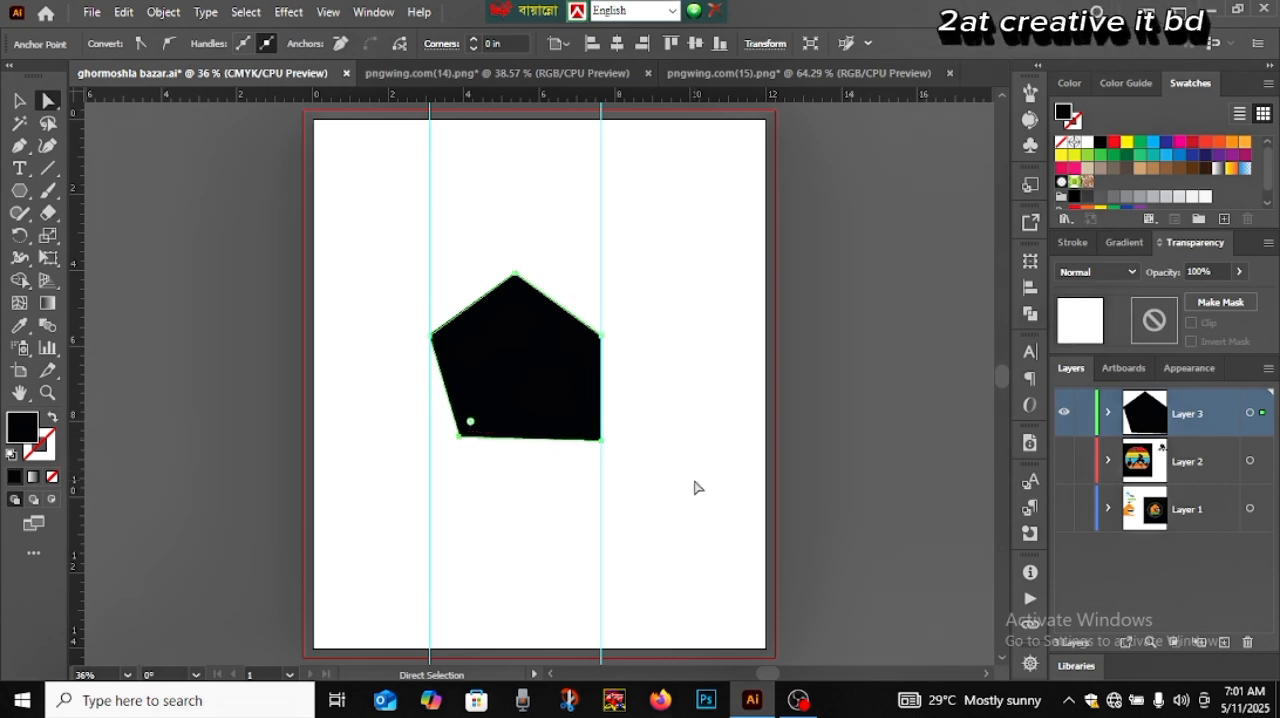
key(Left)
key(Left)
key(Left)
key(Left)
key(Left)
key(Left)
key(Left)
key(Left)
key(Left)
key(Left)
key(Left)
key(Left)
key(Left)
key(Left)
key(Left)
key(Left)
key(Left)
key(Left)
key(Left)
key(Left)
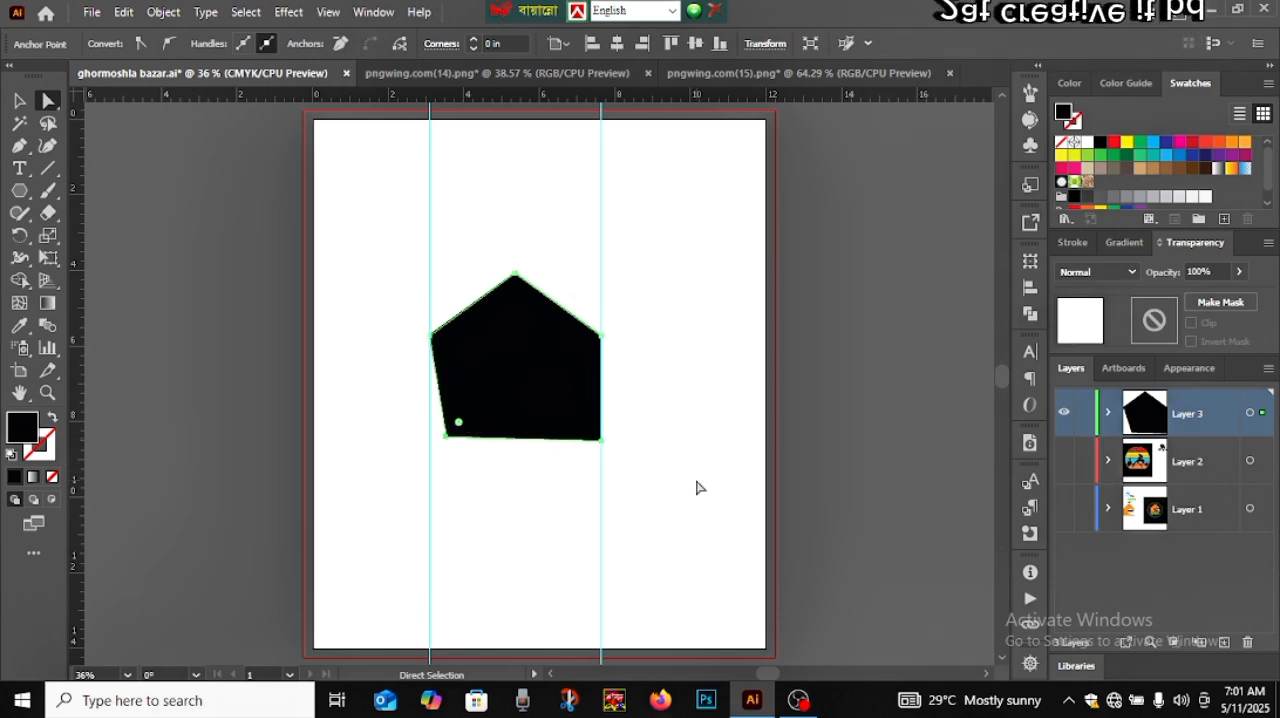
key(Left)
key(Left)
key(Left)
key(Left)
key(Left)
key(Left)
key(Left)
key(Left)
key(Left)
key(Left)
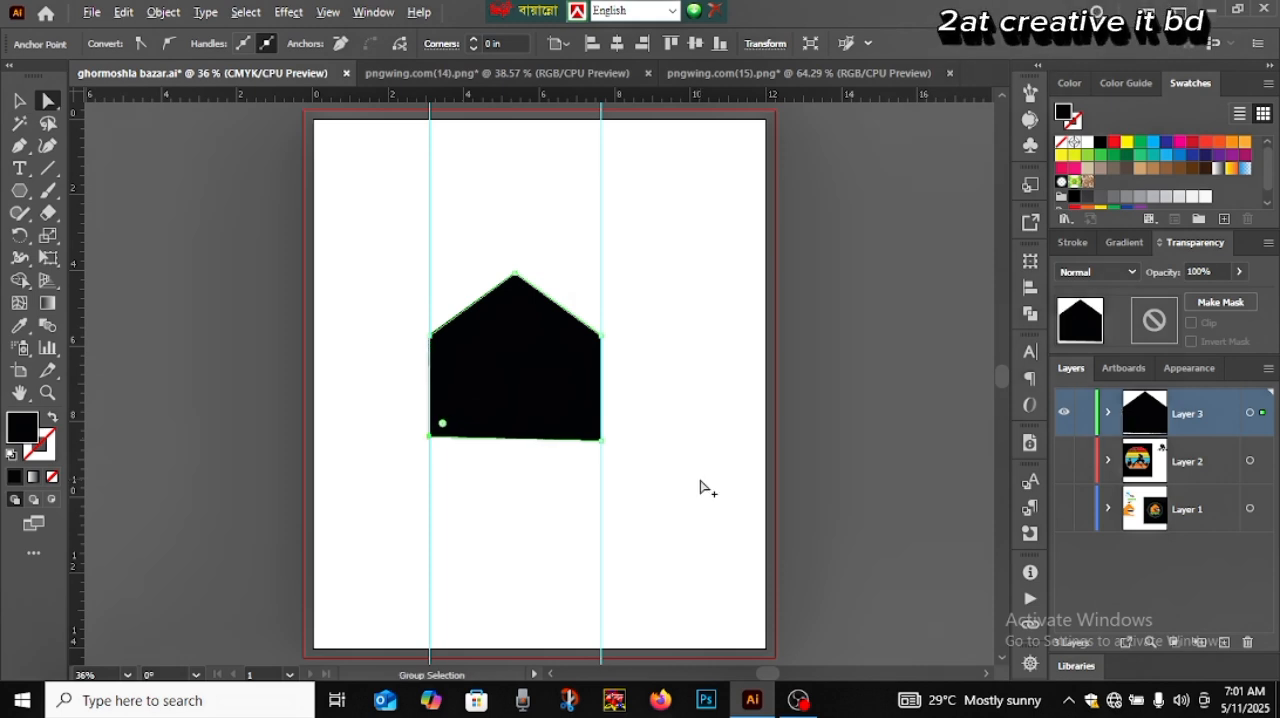
Fine-tune the bottom-left anchor point's horizontal position so the house's left side lines up with the guide
scroll(702, 488, up, 5)
drag(331, 362, 1050, 518)
drag(495, 392, 1028, 495)
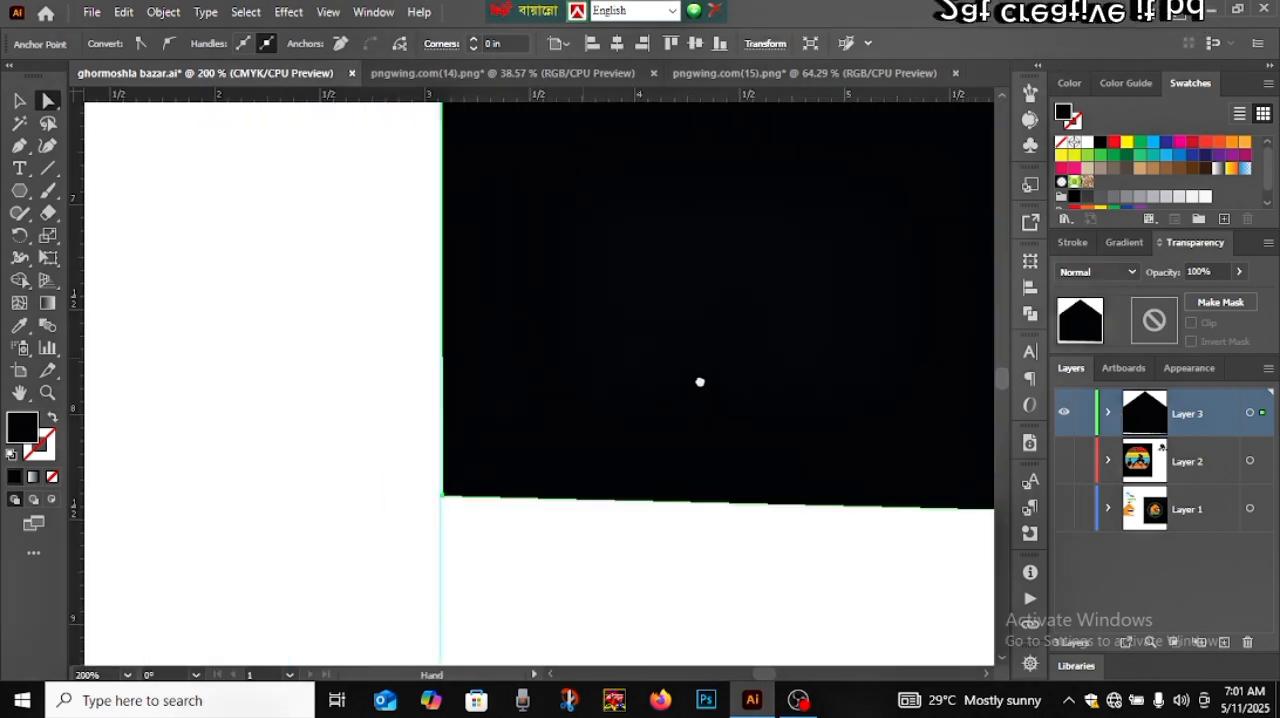
drag(700, 382, 625, 411)
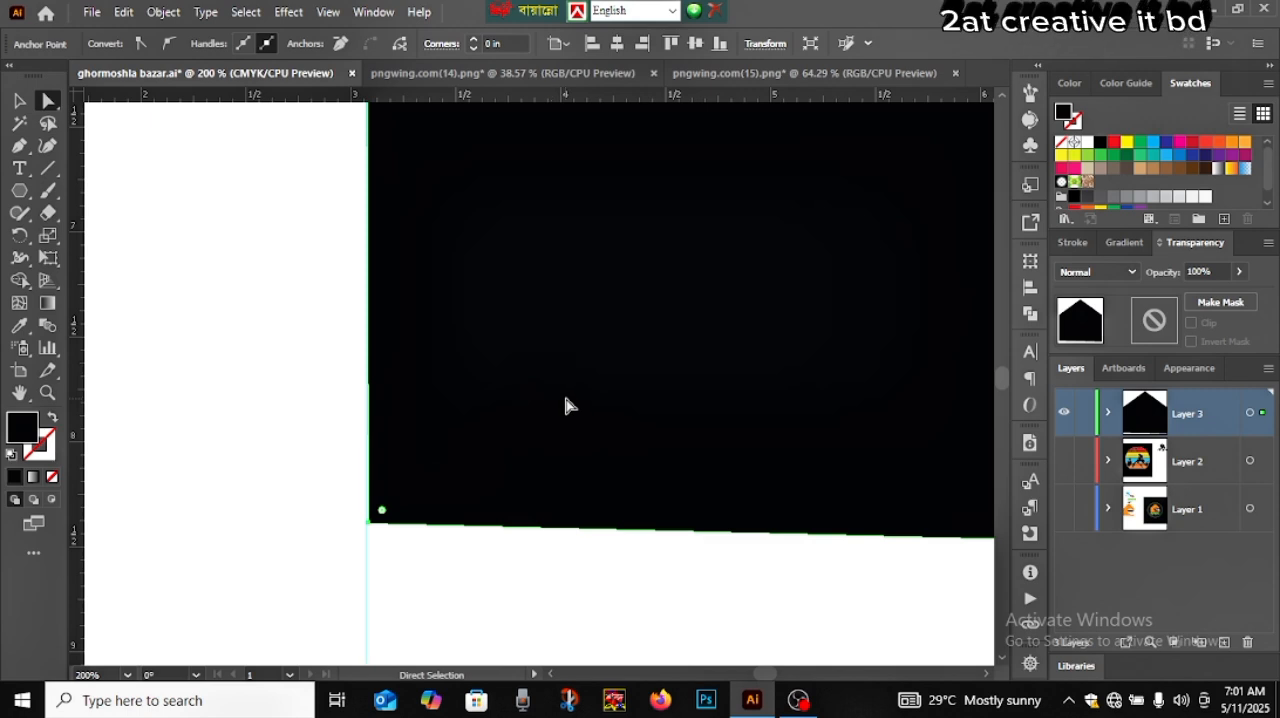
key(Left)
key(Left)
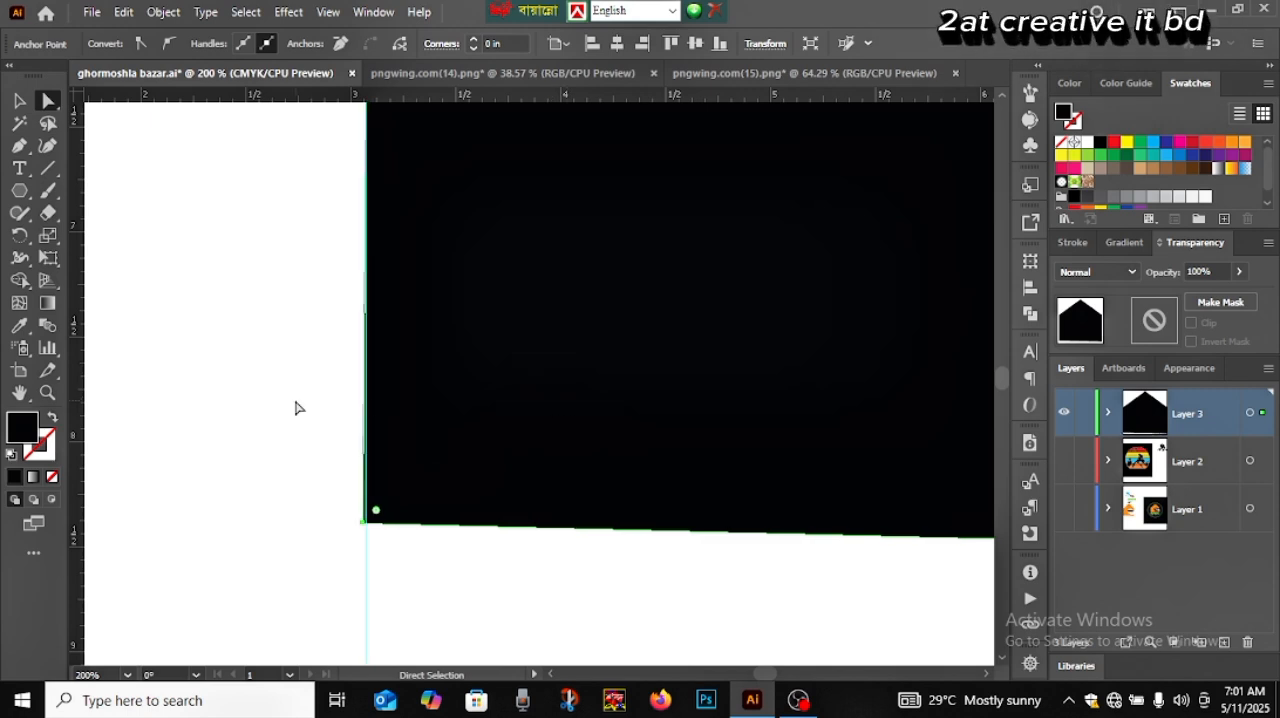
key(Right)
drag(970, 556, 435, 467)
mouse_move(650, 467)
mouse_down()
mouse_move(457, 469)
mouse_move(765, 562)
mouse_move(739, 573)
mouse_up()
drag(711, 400, 751, 466)
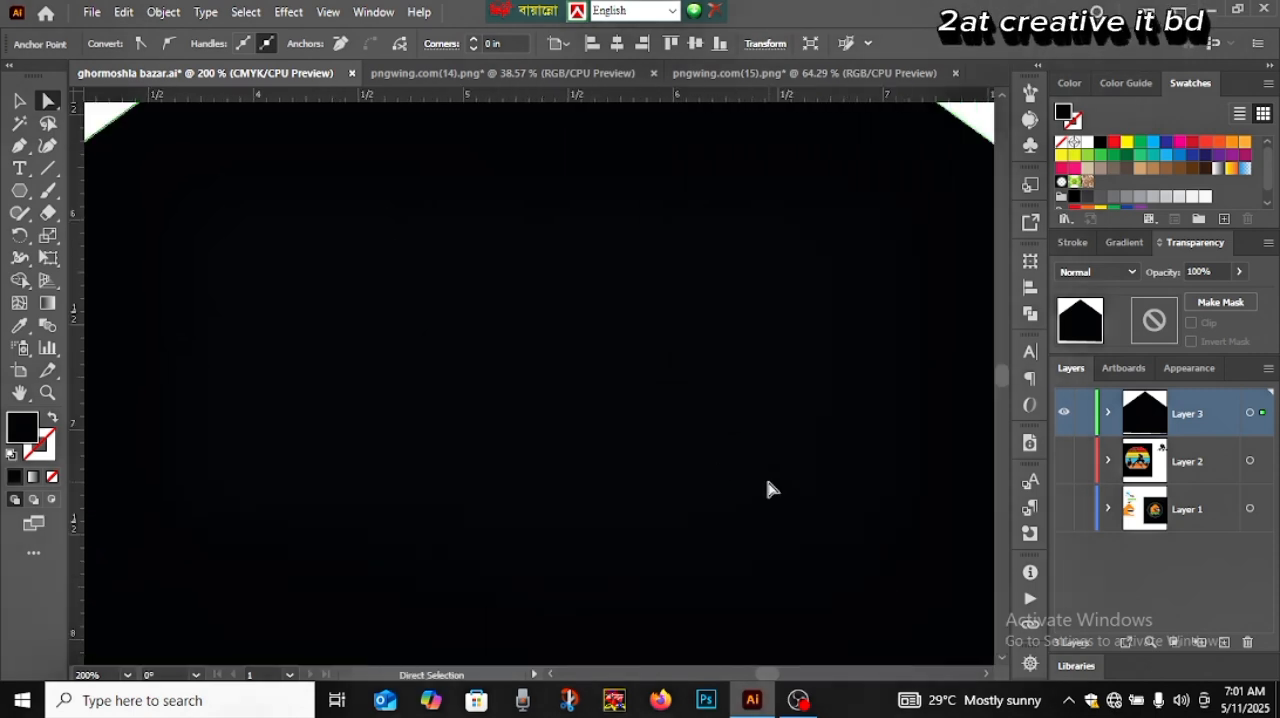
key(ctrl+0)
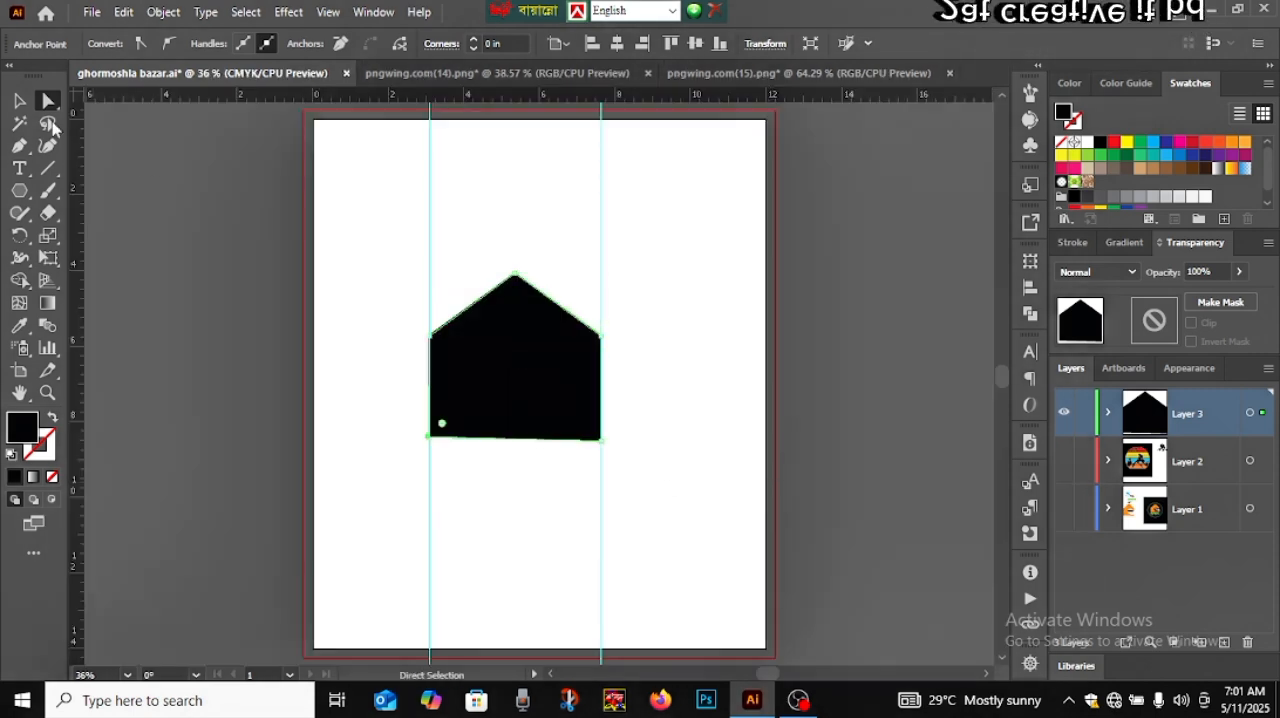
Leave anchor editing and select the whole house shape with the Selection tool
click(19, 101)
click(183, 228)
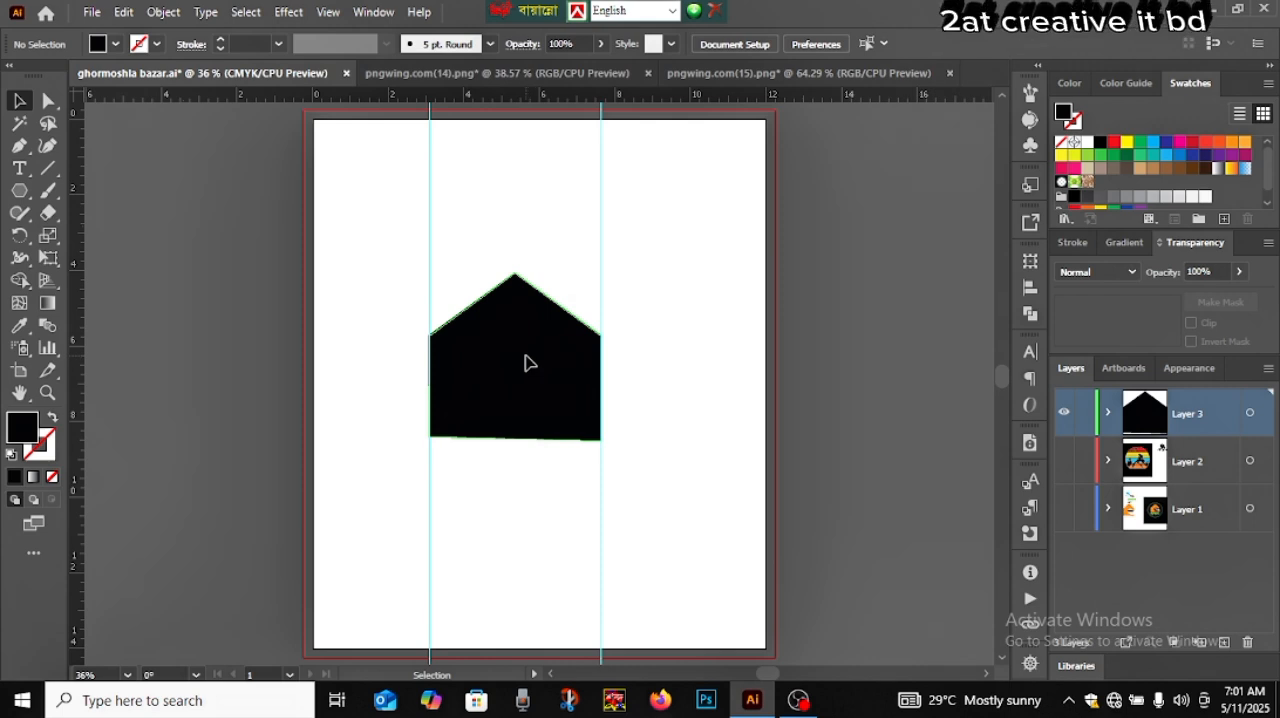
click(528, 362)
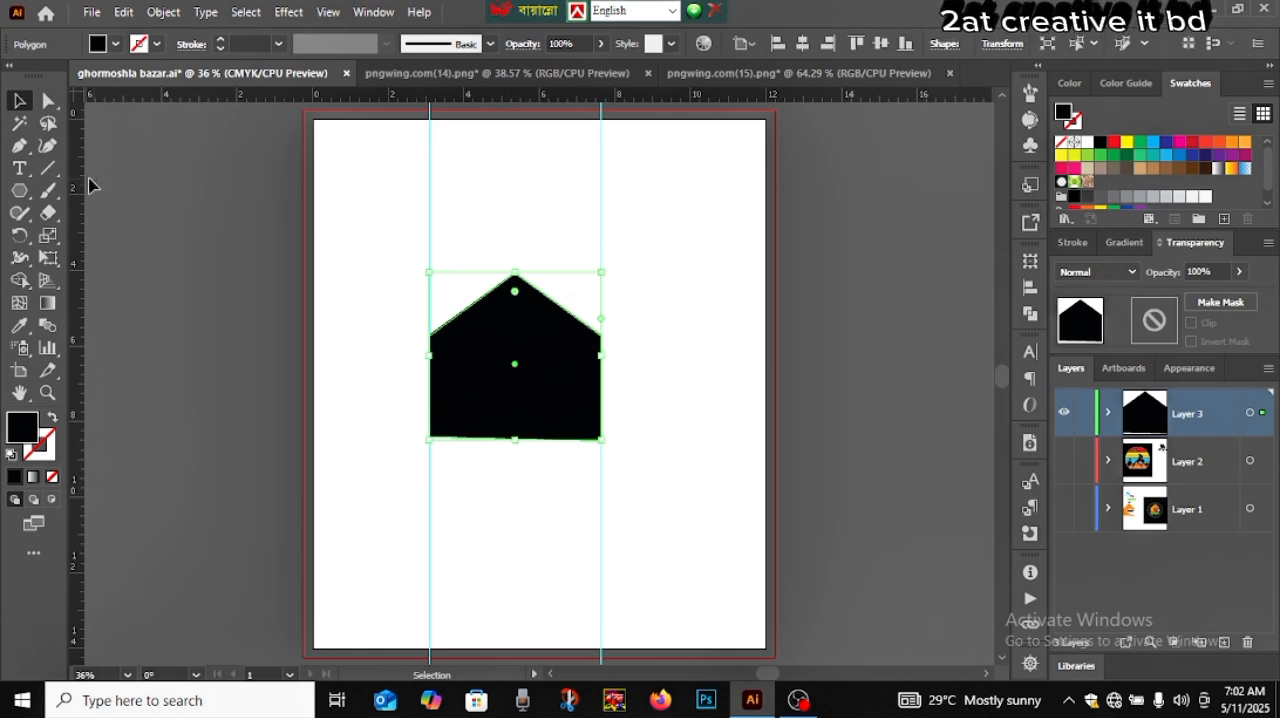
Raise the house's roof apex anchor point straight upward to make the roof steeper, and deselect the shape
click(47, 101)
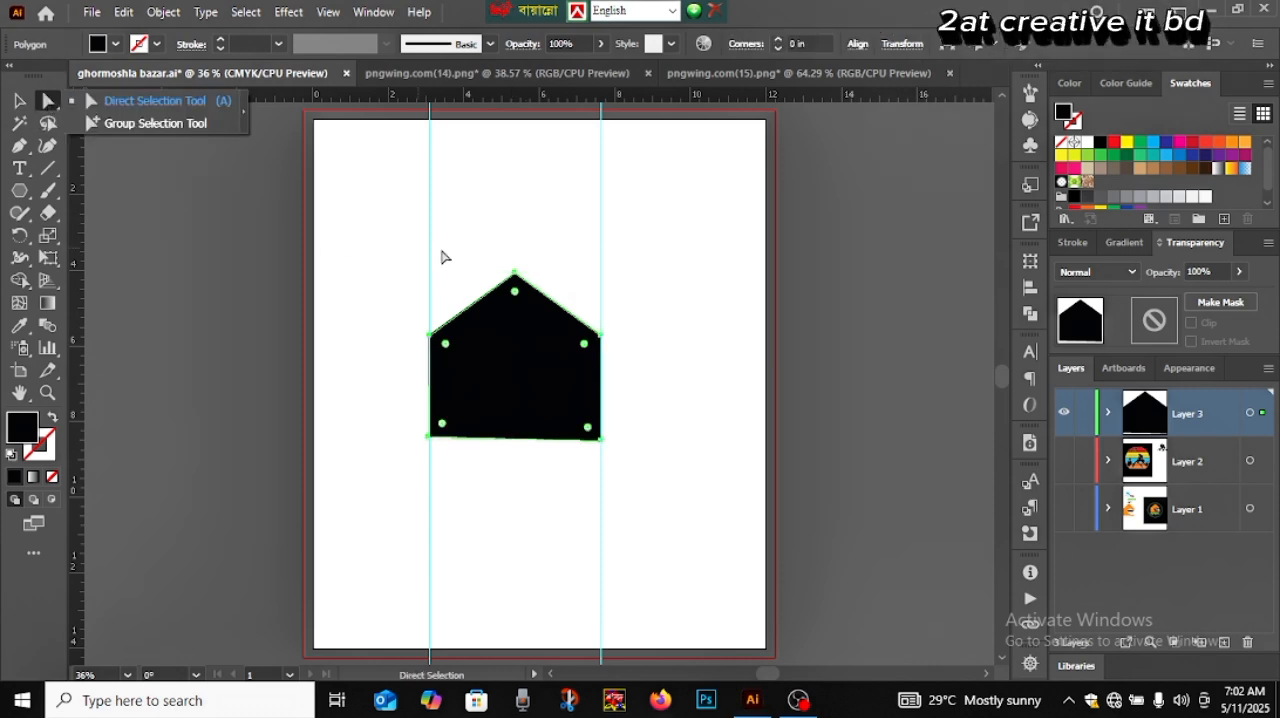
click(515, 274)
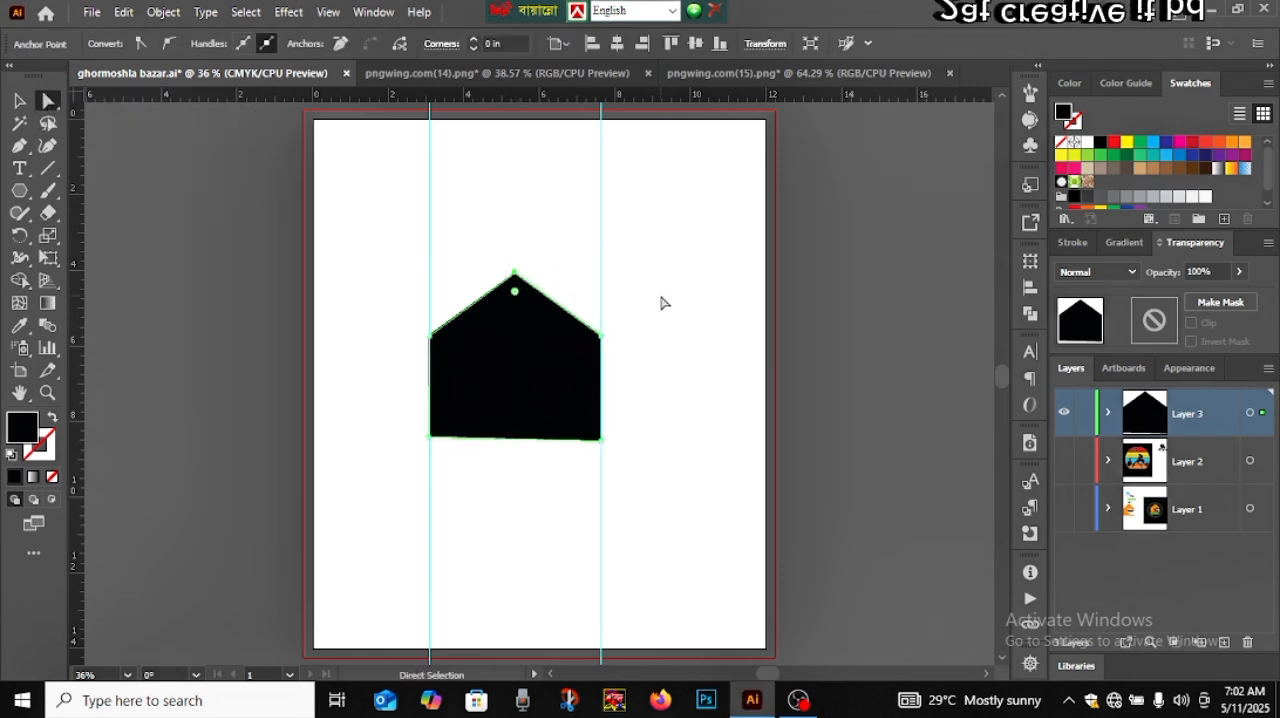
key(Up)
key(Up)
key(Up)
key(Up)
key(Up)
key(Up)
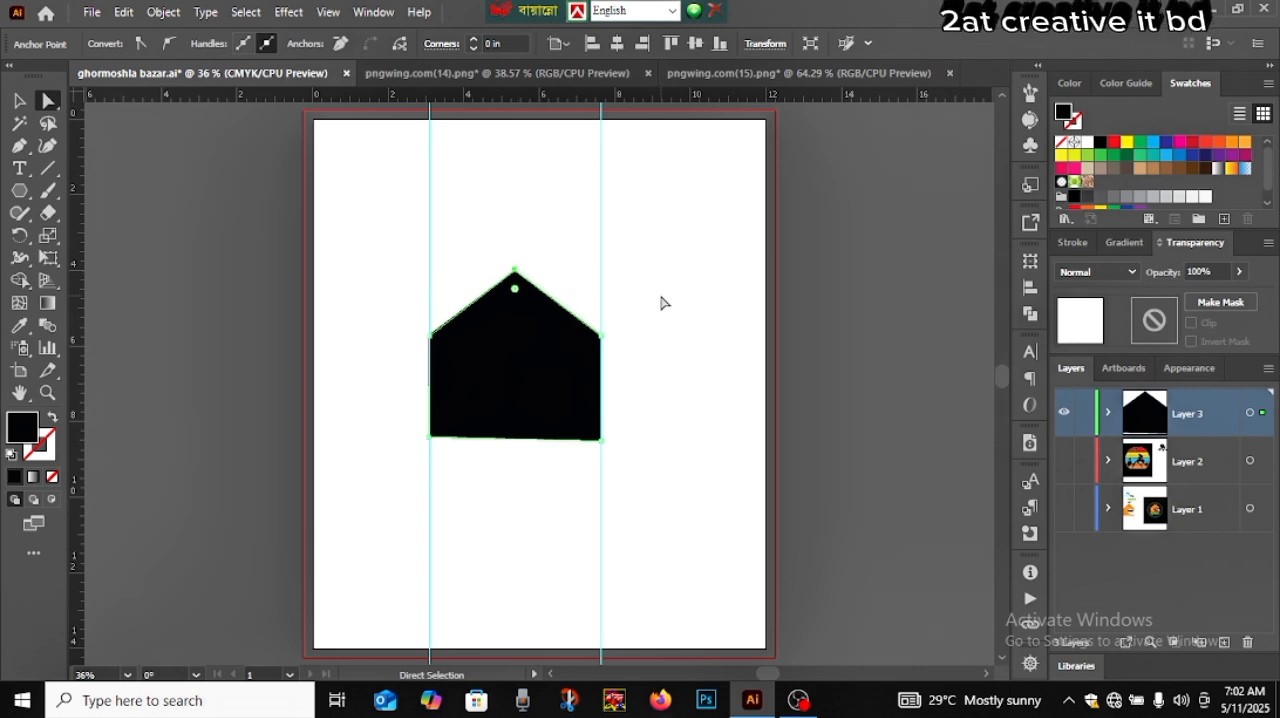
key(Up)
key(Up)
key(Up)
key(Up)
key(Up)
key(Up)
key(Up)
key(Up)
key(Up)
key(Up)
key(Up)
key(Up)
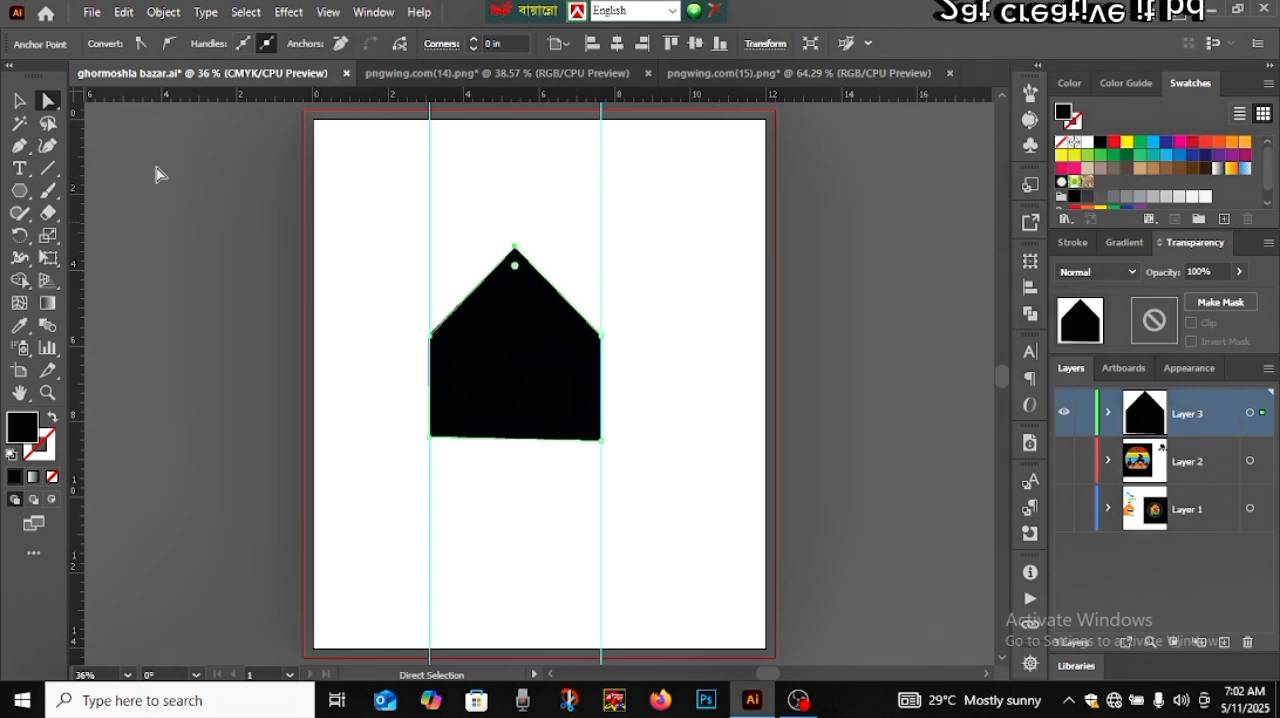
click(17, 104)
click(165, 268)
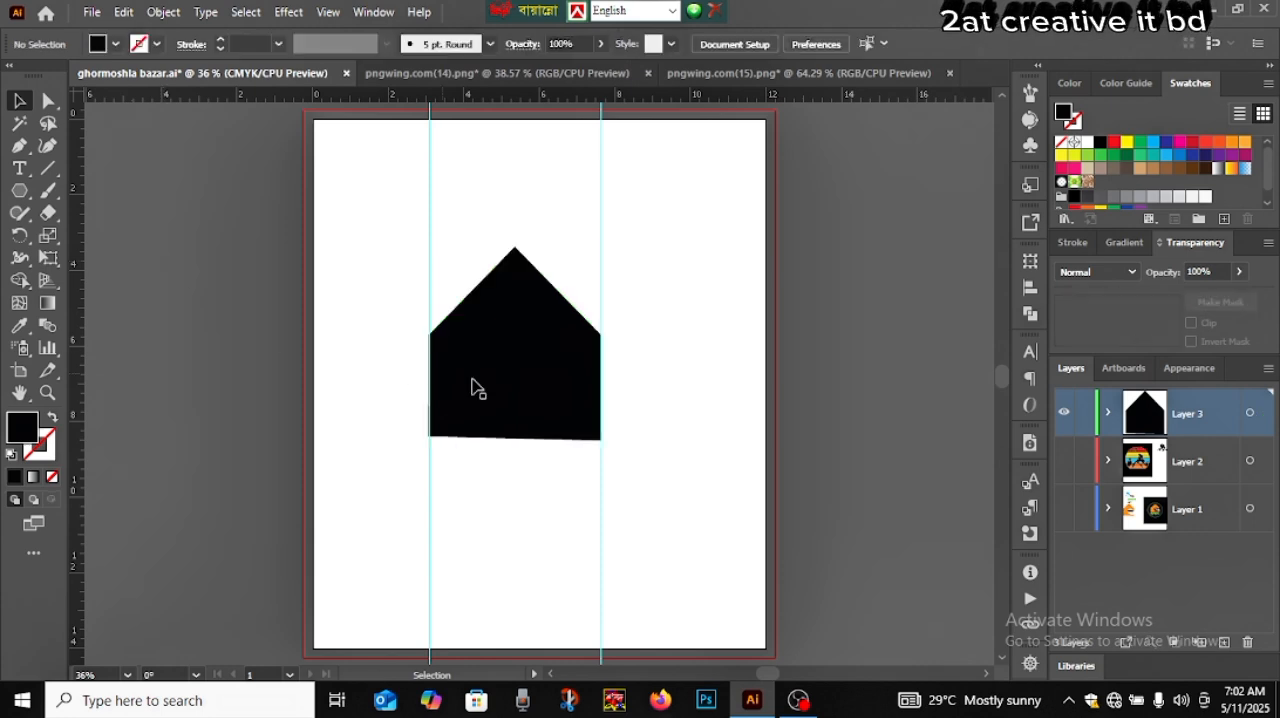
Delete both vertical guides that run along the sides of the house
click(530, 398)
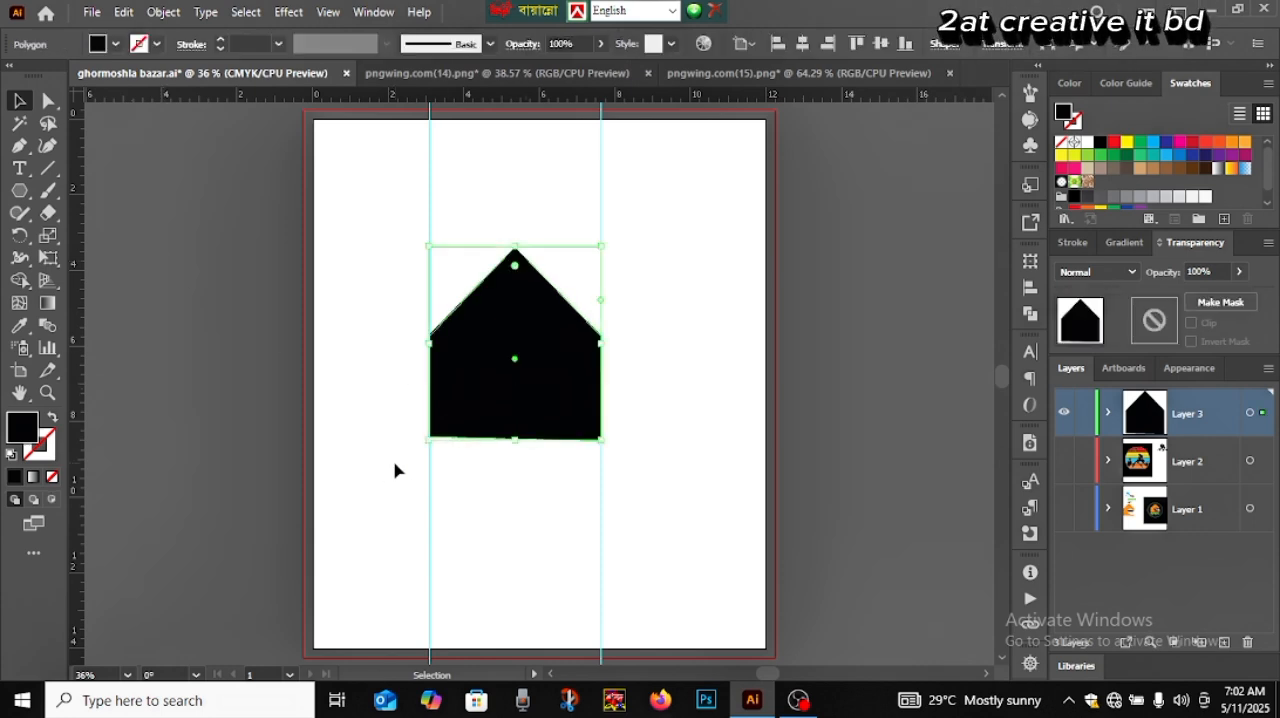
drag(382, 478, 655, 575)
key(Delete)
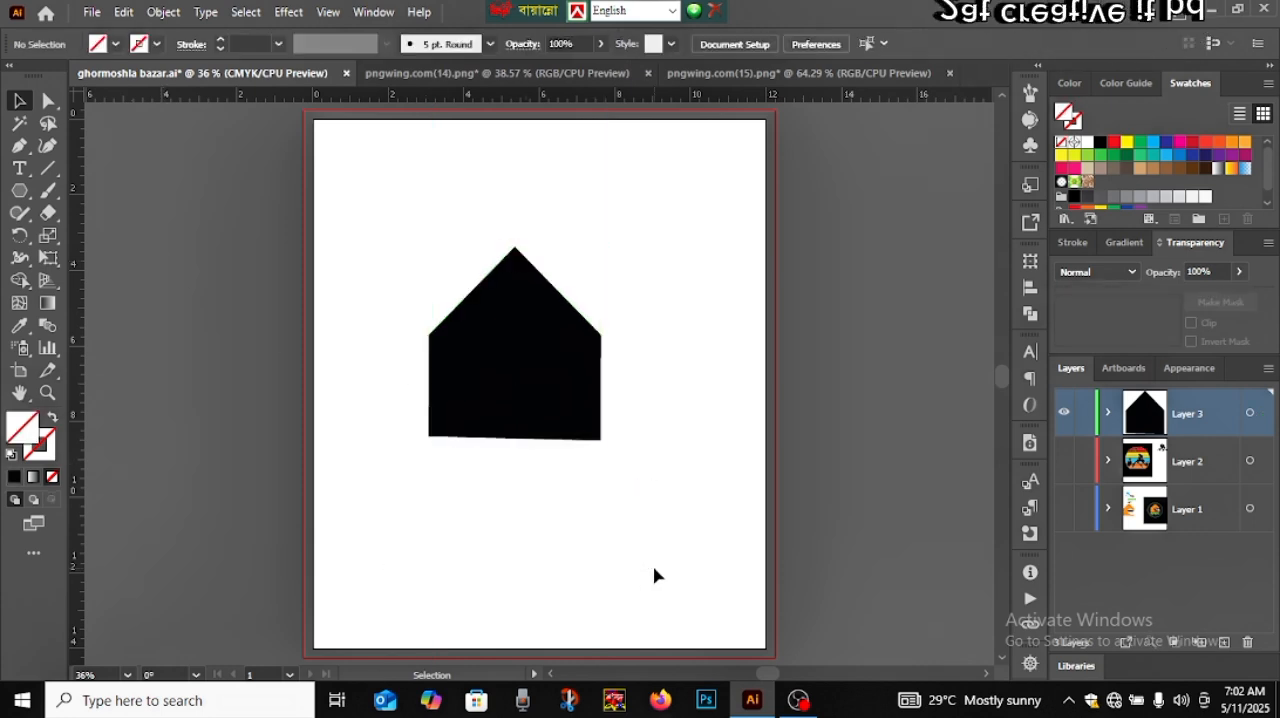
Try rounding all corners of the house shape together by about 0.44 in
click(556, 404)
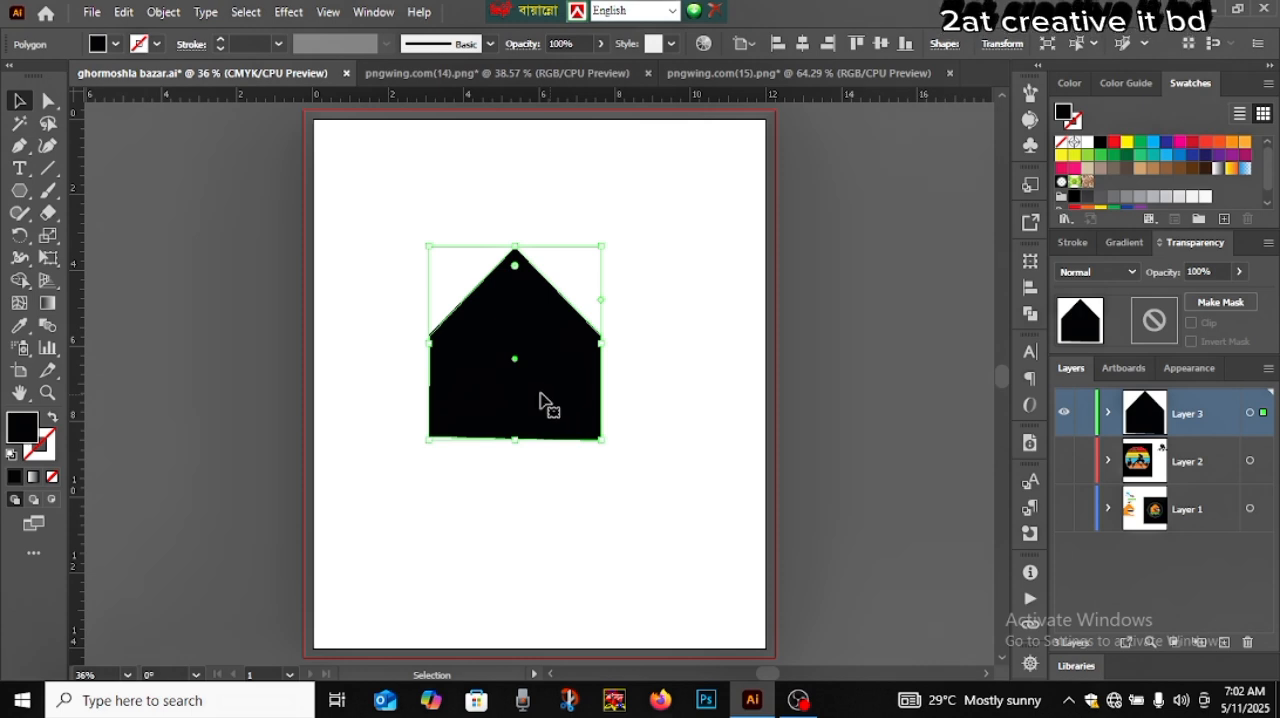
click(49, 101)
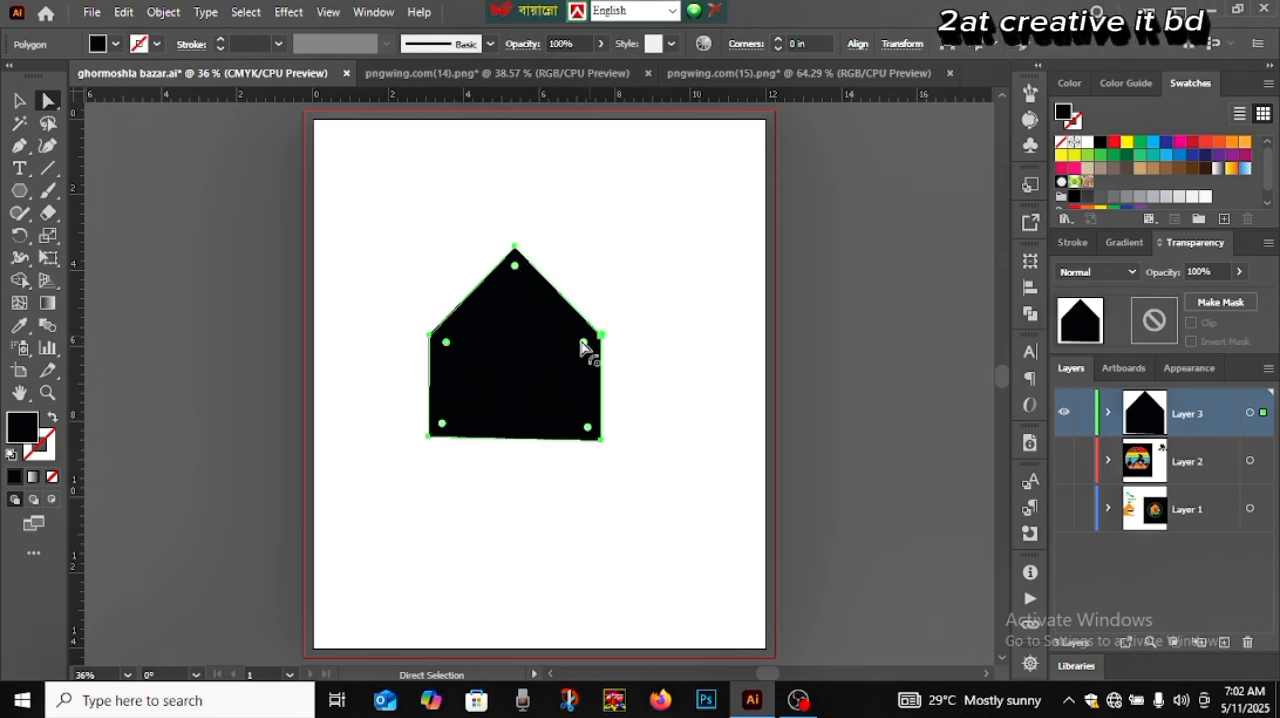
drag(515, 268, 530, 303)
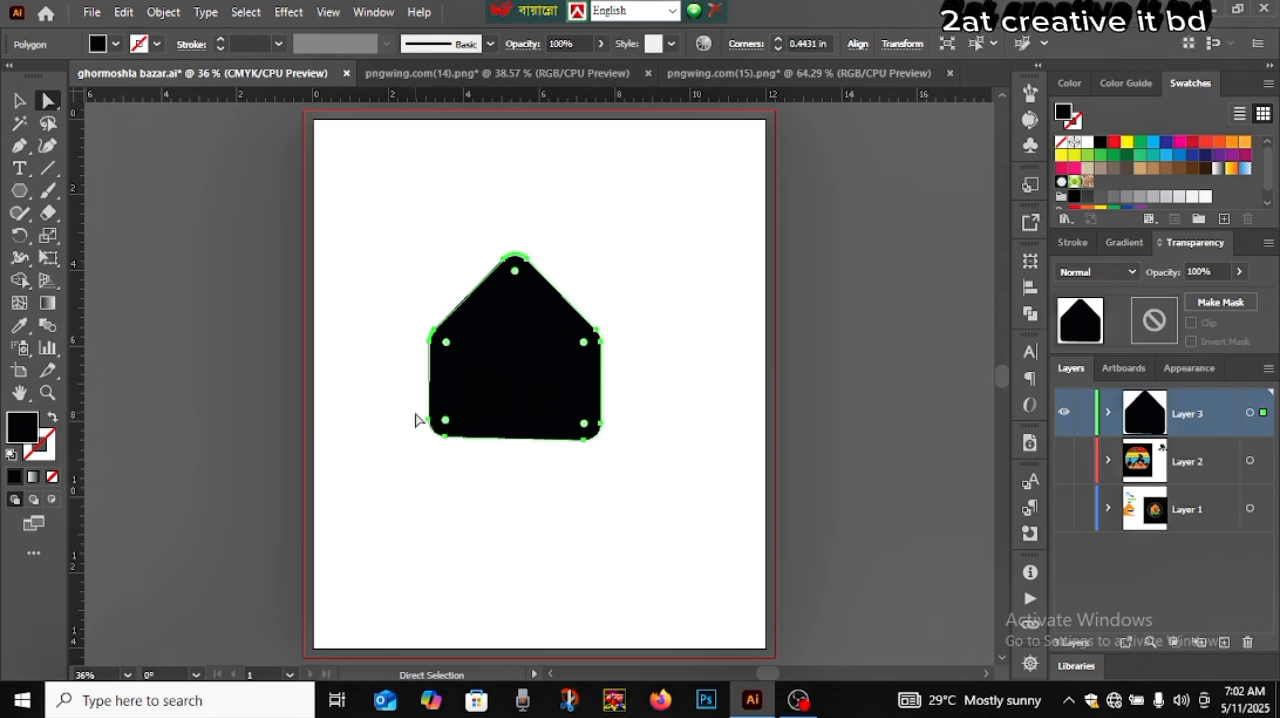
key(ctrl+z)
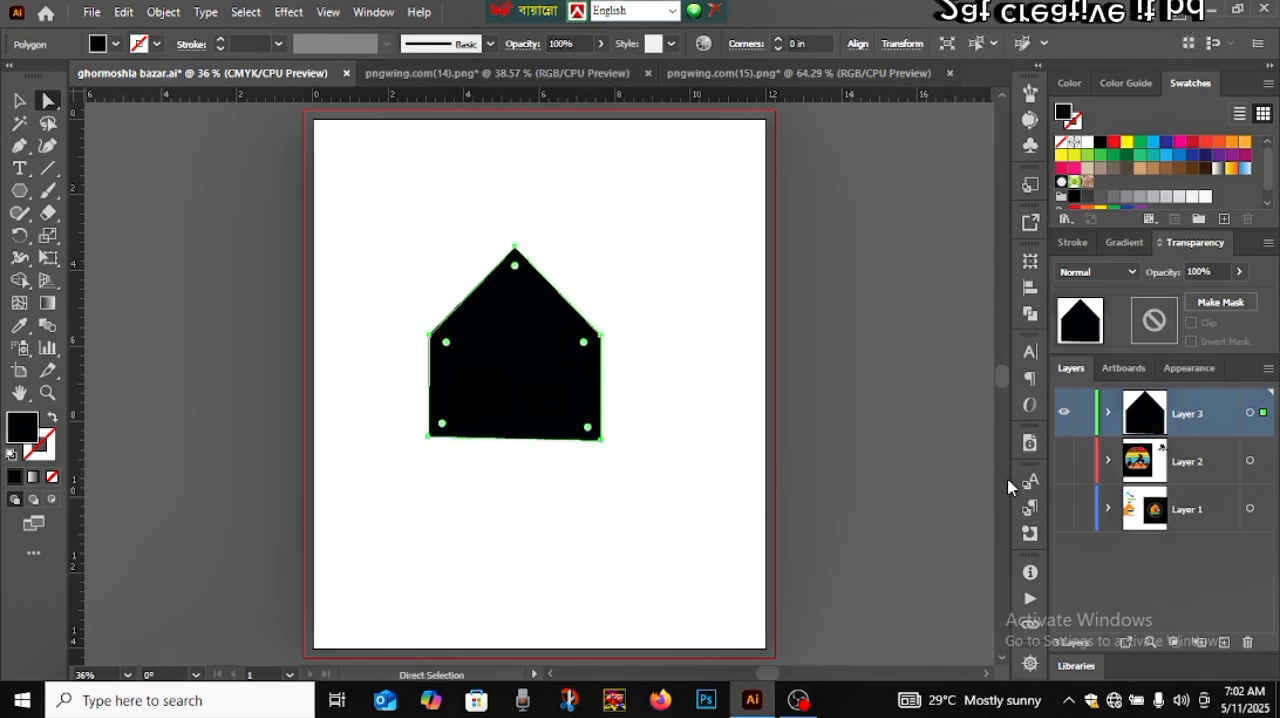
Examine the original logo by showing only Layer 1, and return to showing only Layer 3
click(1064, 512)
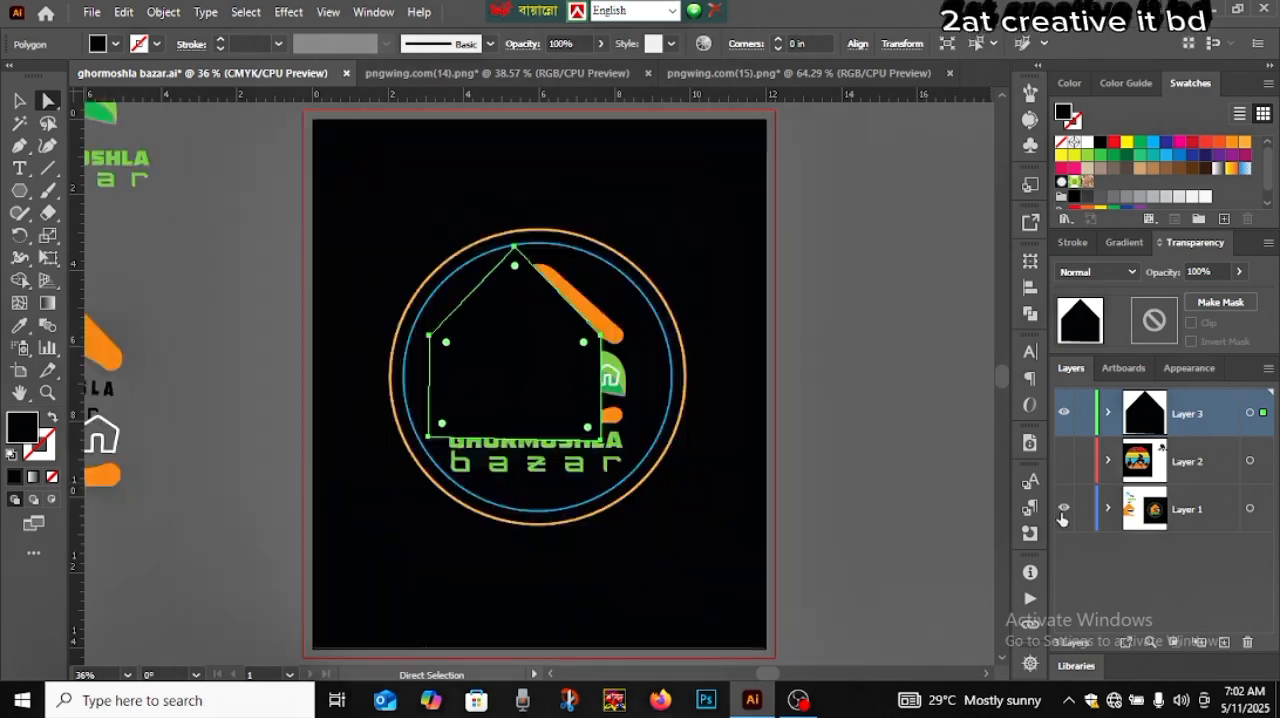
click(1063, 414)
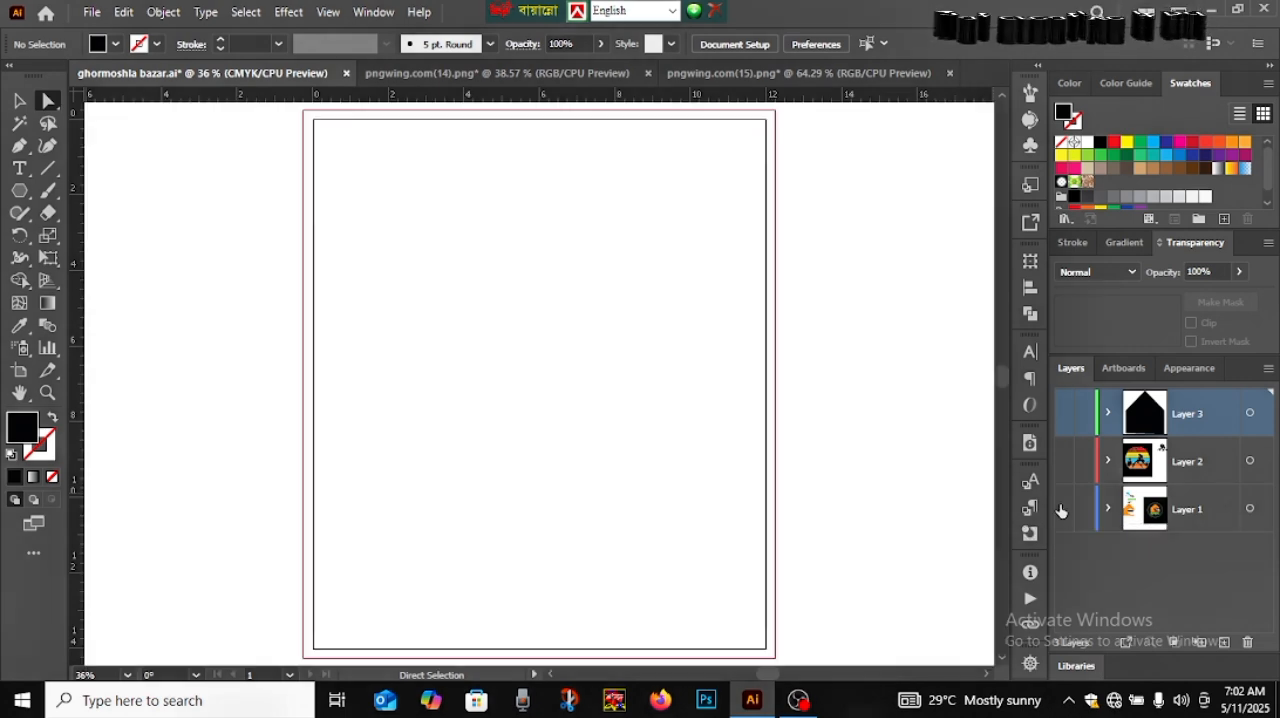
click(1063, 510)
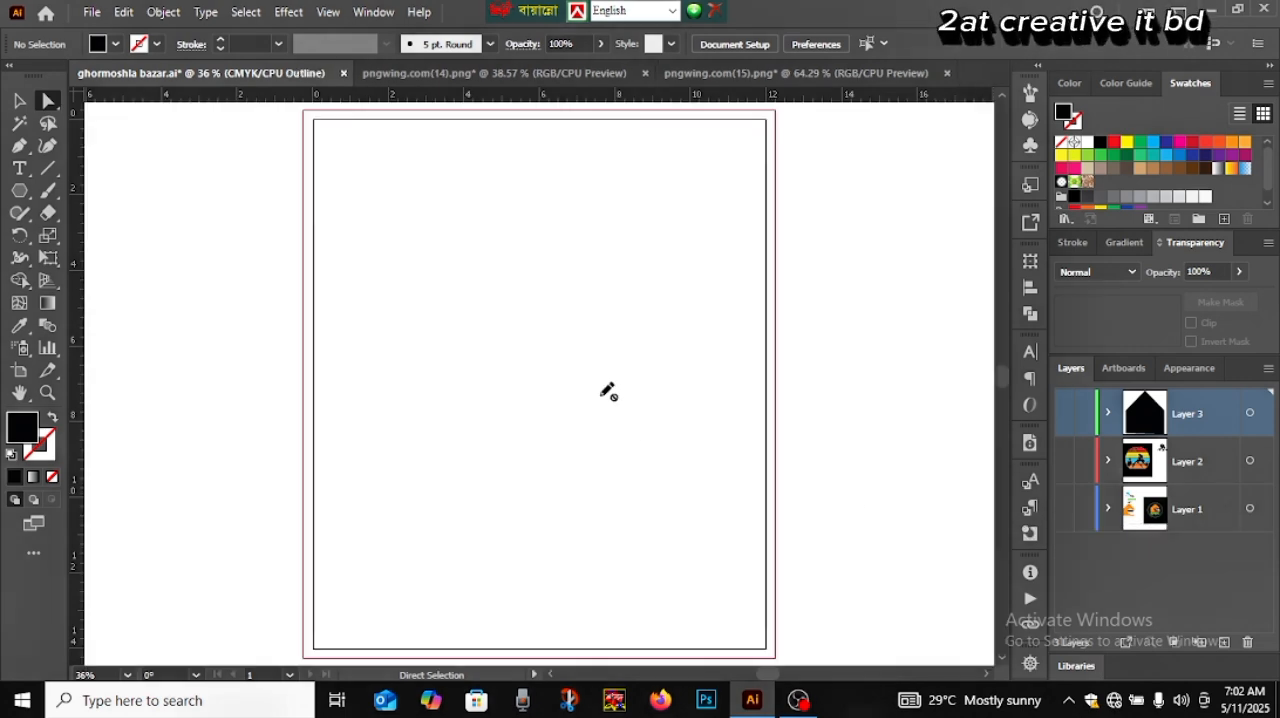
click(1063, 418)
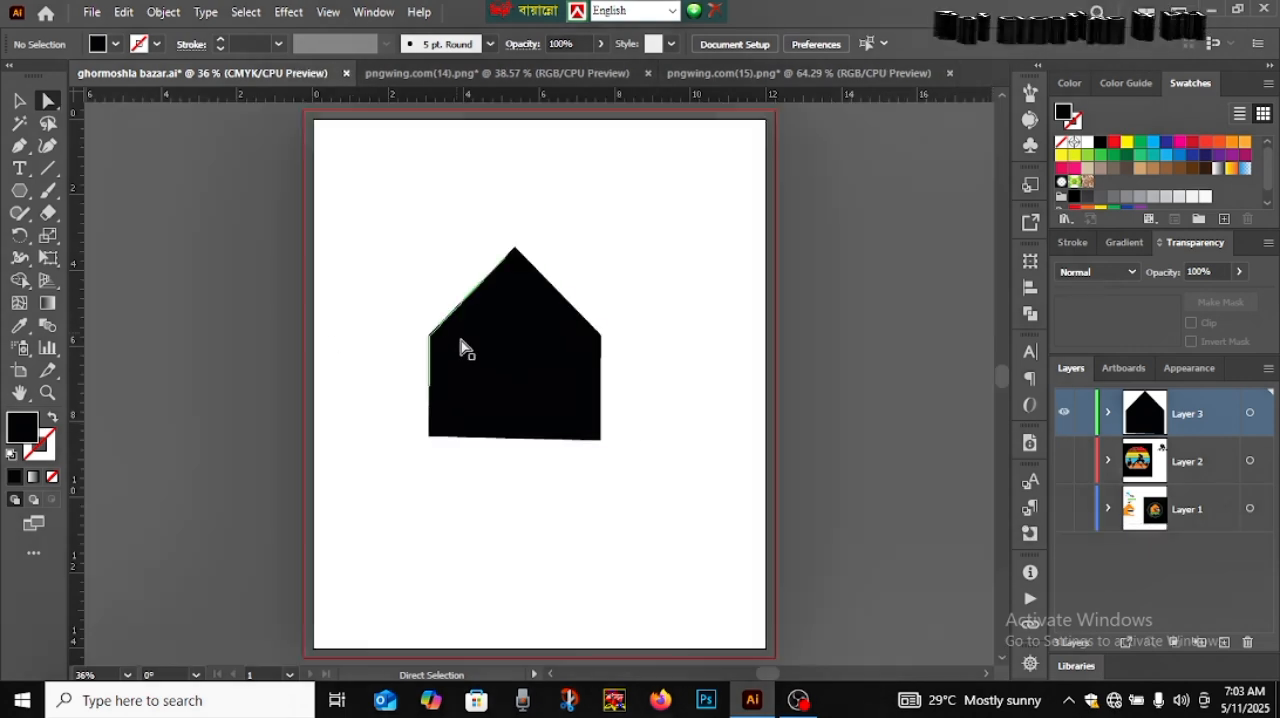
Round all corners of the house together to a radius of about 0.46 in and deselect it
click(508, 371)
click(48, 101)
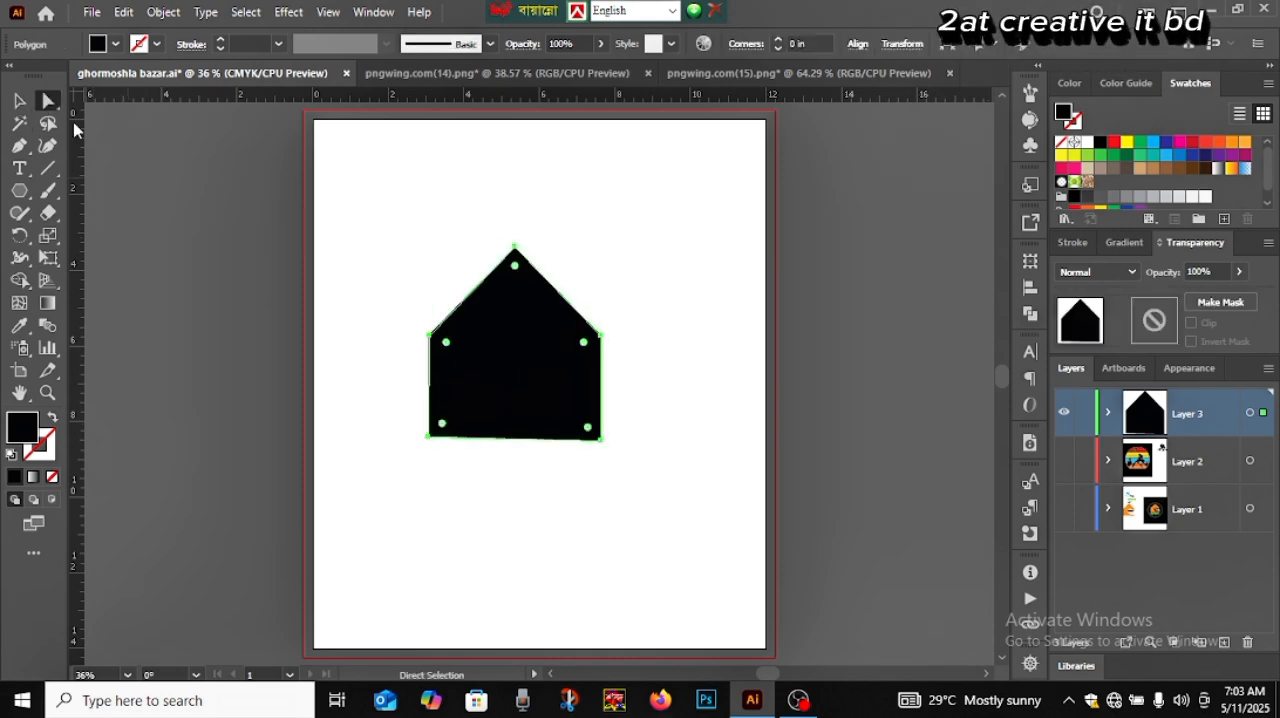
drag(514, 267, 520, 281)
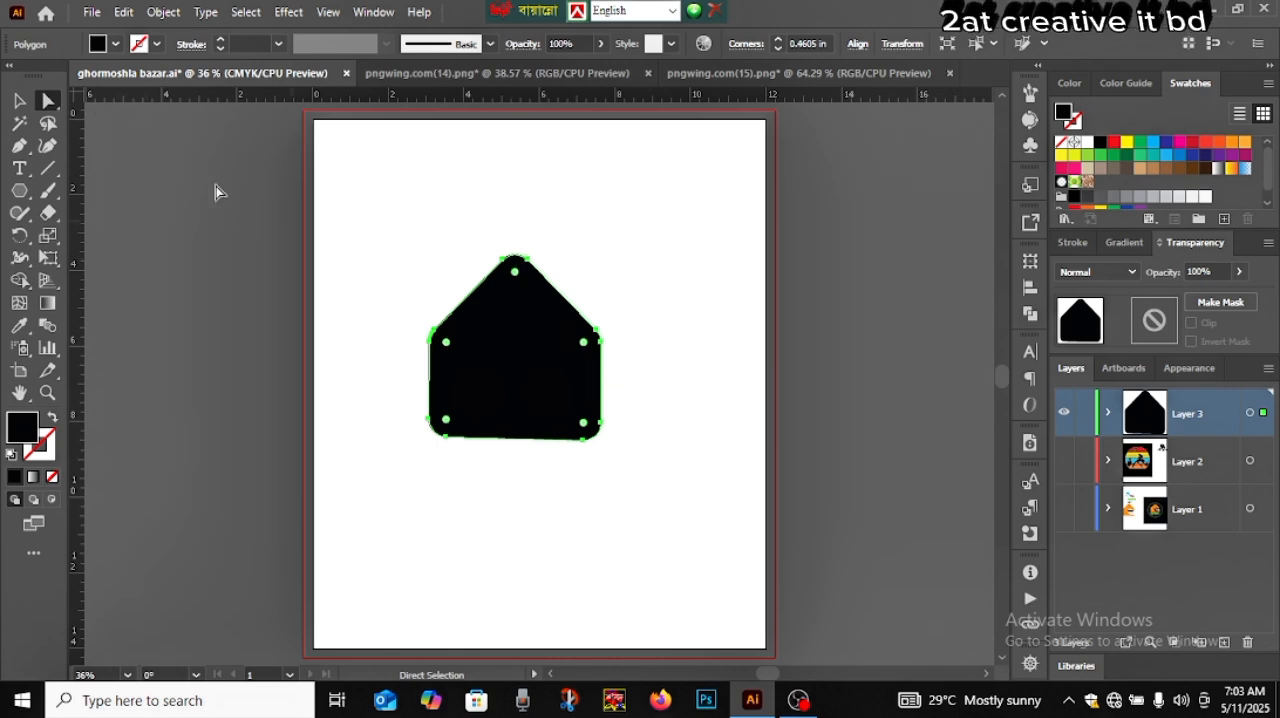
click(18, 104)
click(423, 465)
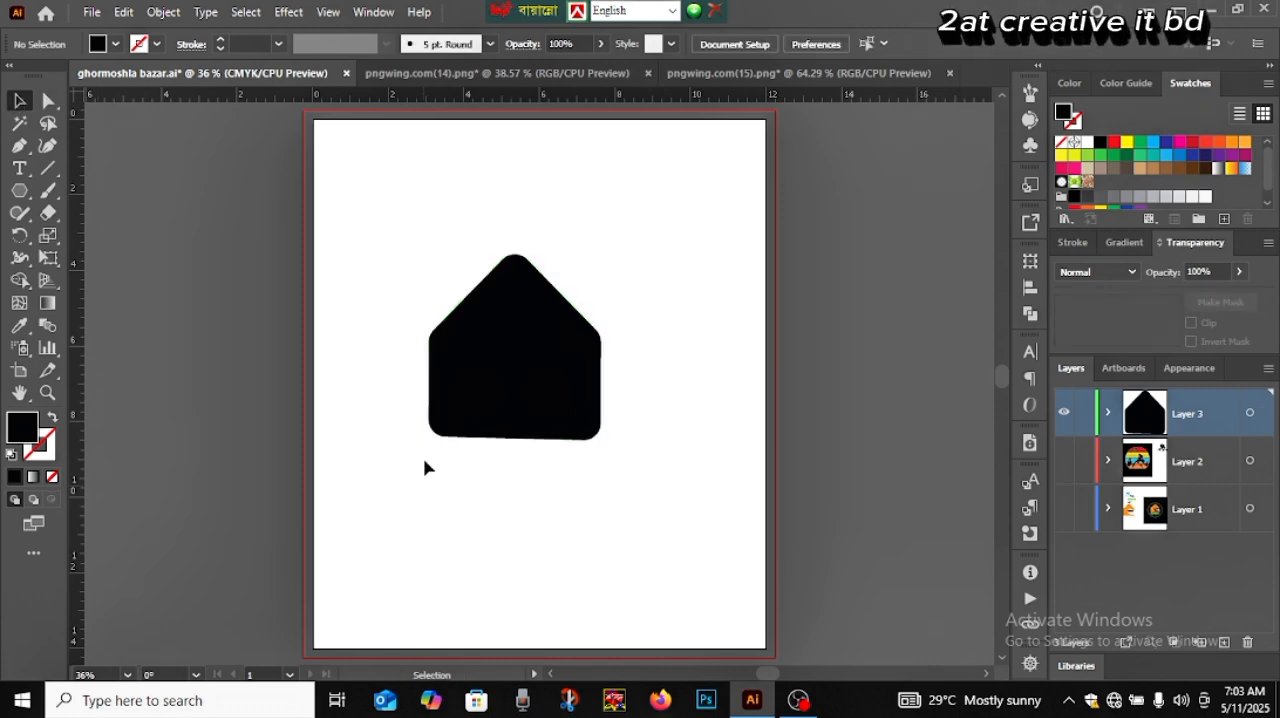
Shift the house slightly down and enlarge it to about 8 in wide, centred across the artboard
click(451, 378)
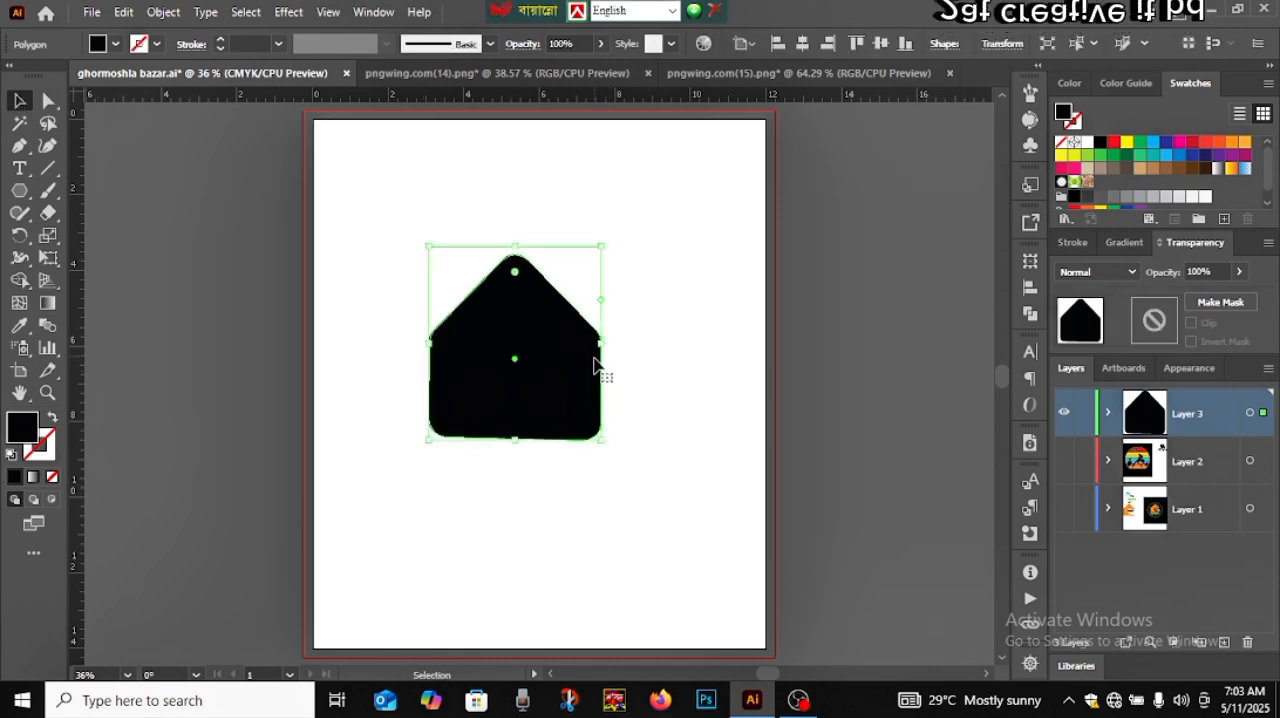
drag(529, 406, 542, 426)
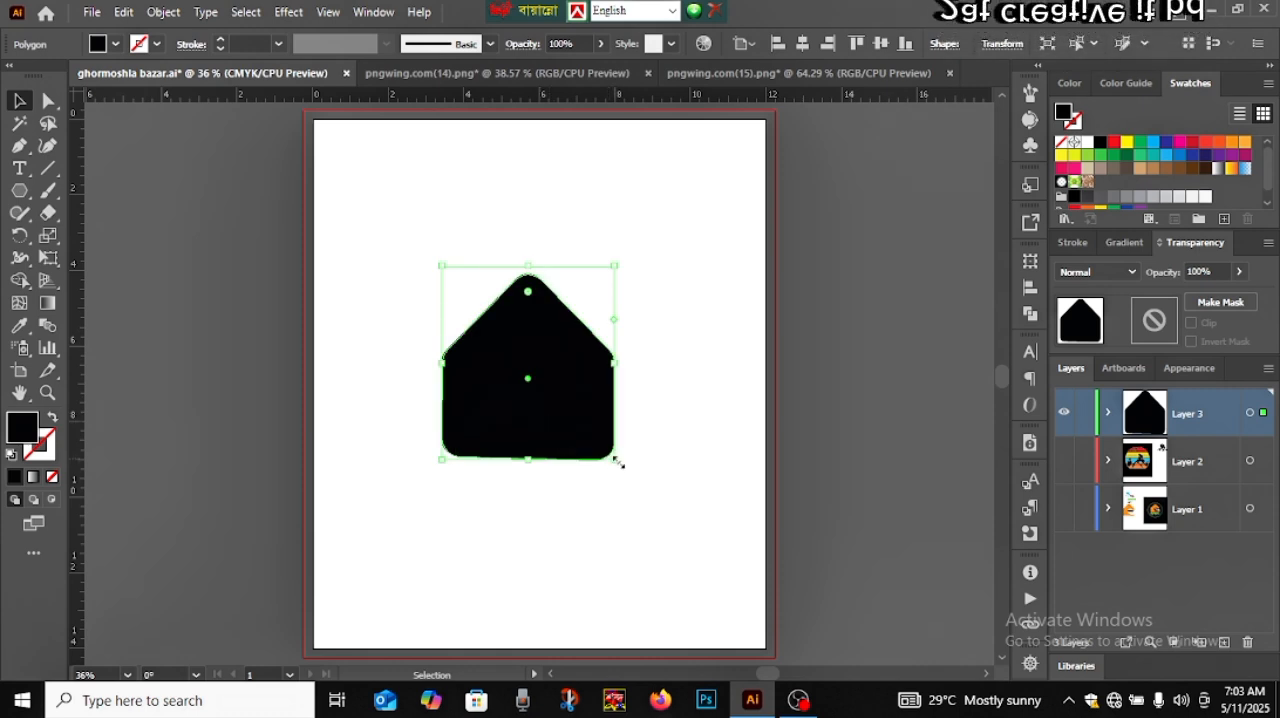
mouse_move(617, 462)
mouse_down()
mouse_move(689, 534)
mouse_move(594, 457)
mouse_up()
click(870, 422)
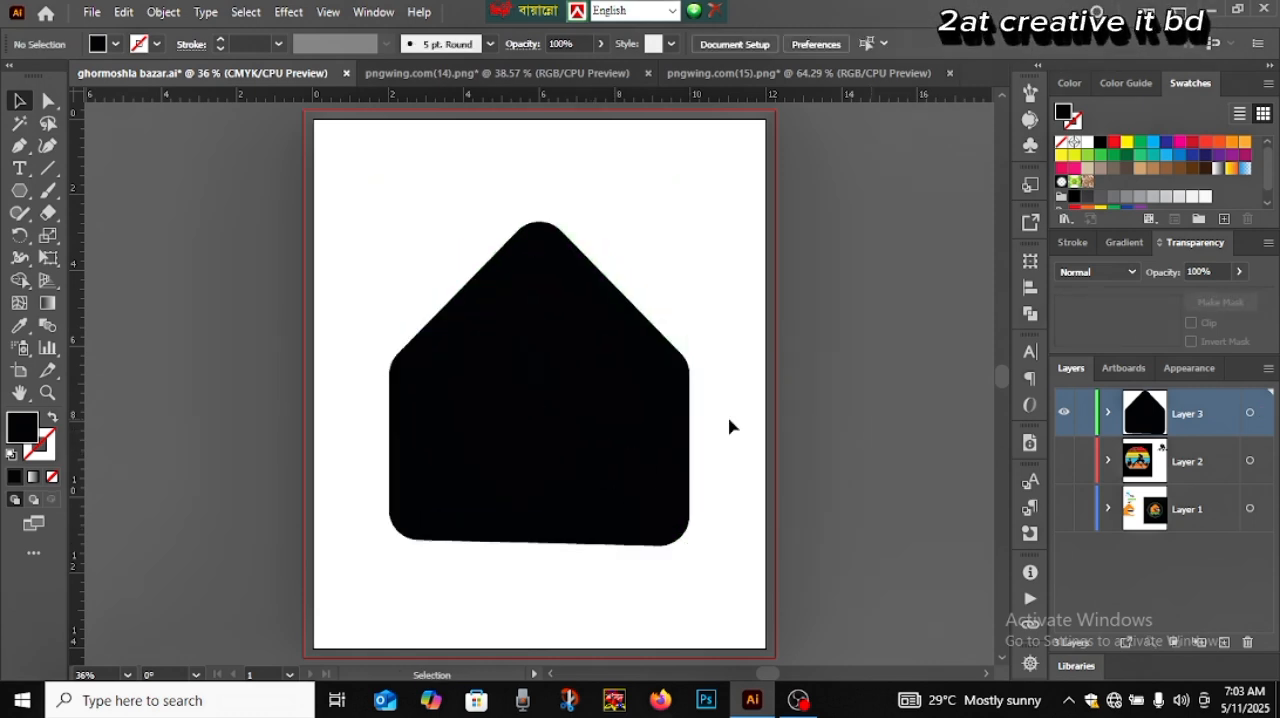
Draw a tall ellipse, about 3 in wide and 5.3 in high, on the empty canvas beside the artboard's right edge
click(655, 420)
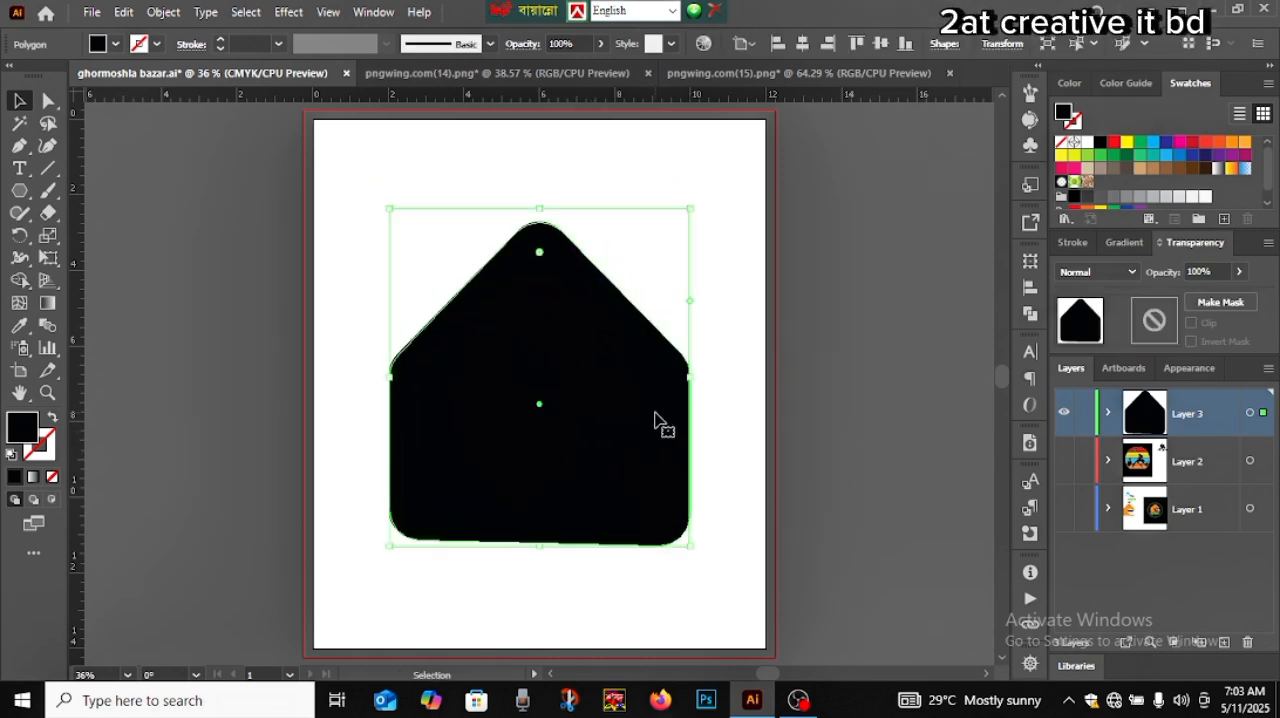
click(19, 190)
click(102, 235)
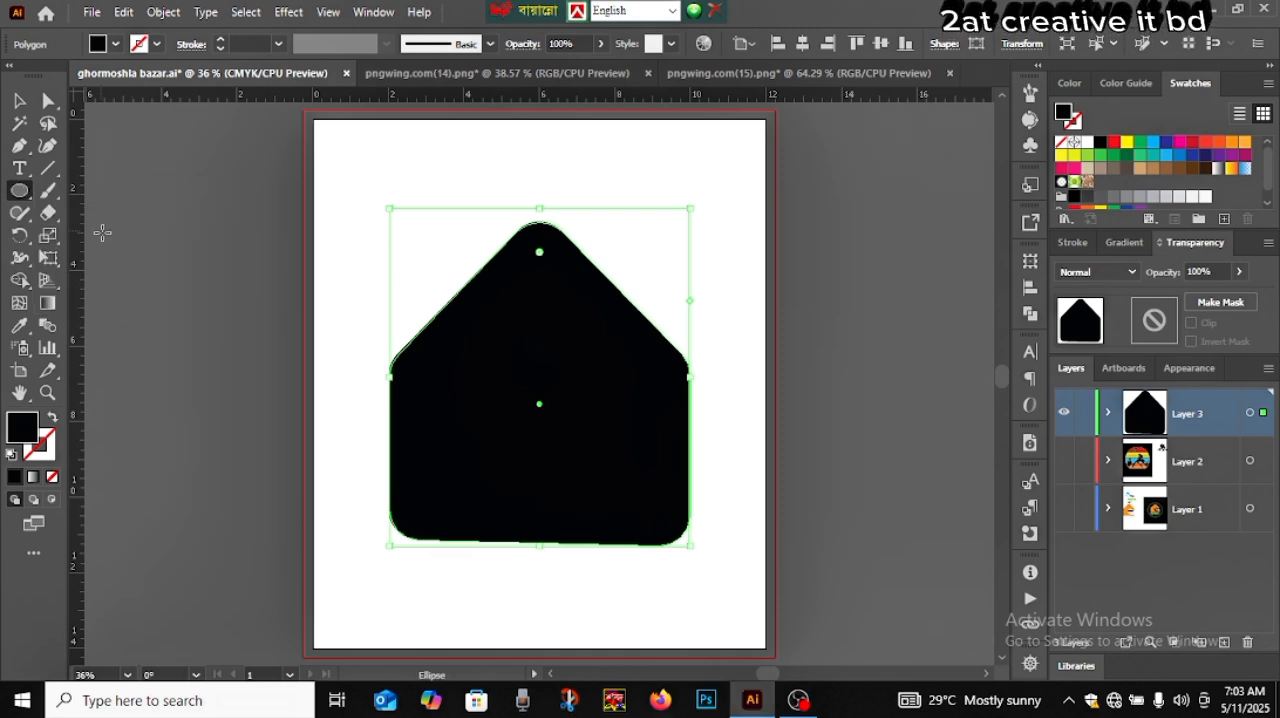
drag(834, 238, 950, 438)
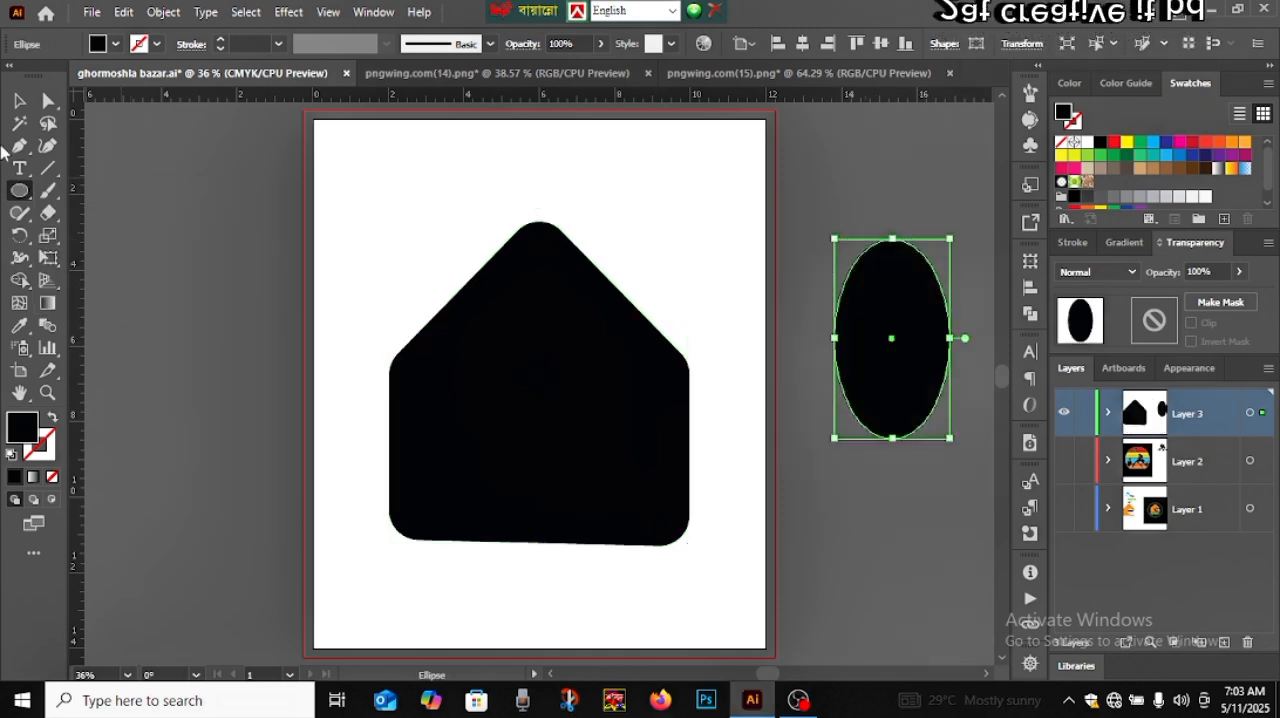
key(v)
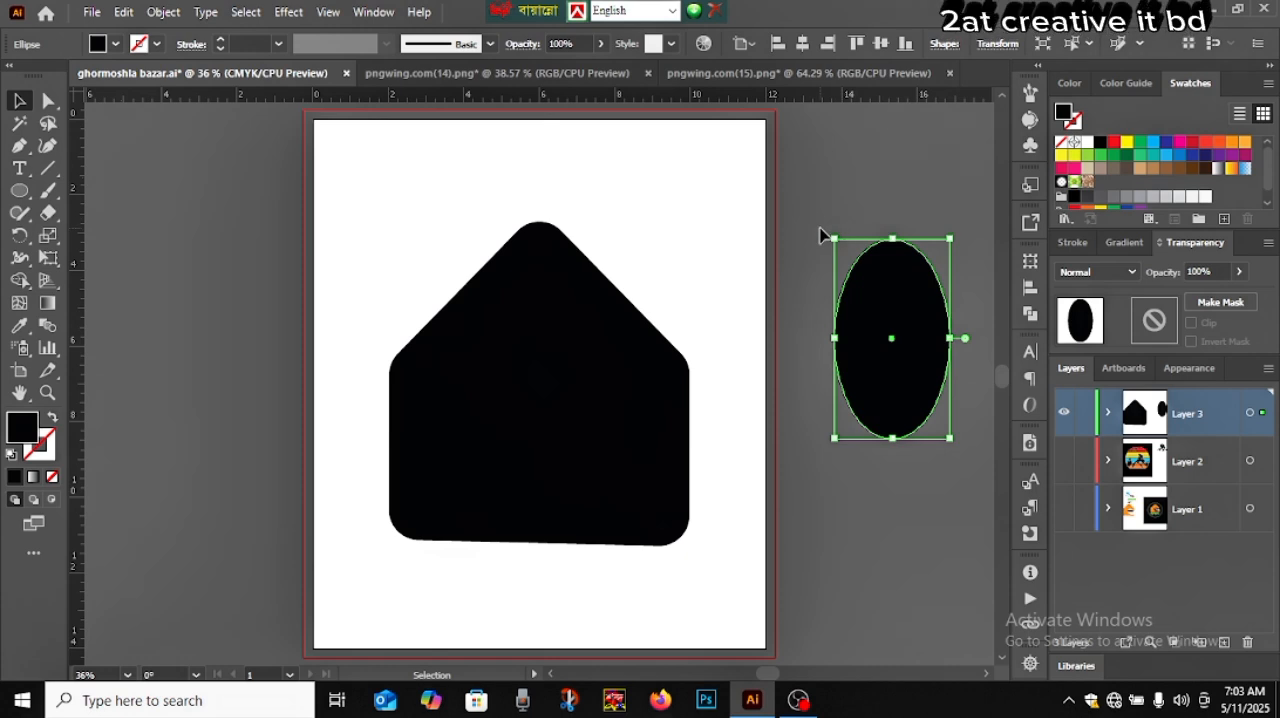
Rotate the ellipse counterclockwise so it slopes down to the right, and place it over the house's lower-right side
drag(812, 237, 727, 335)
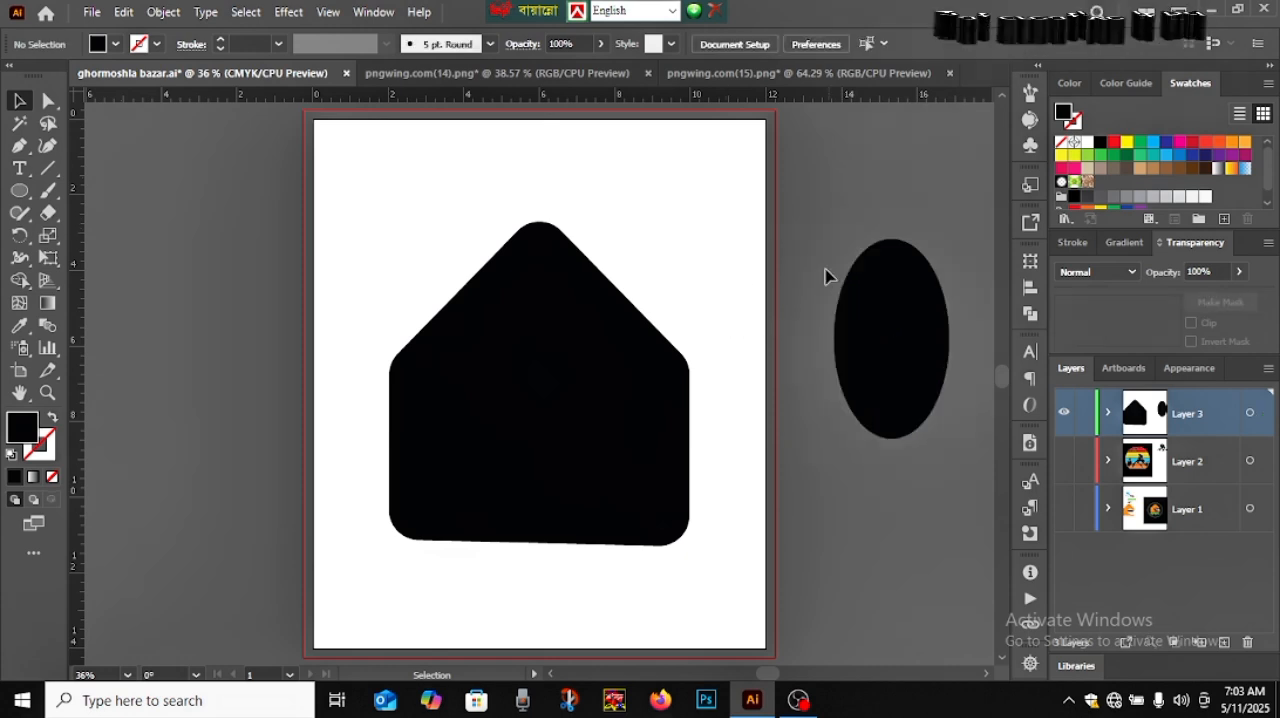
click(889, 302)
drag(829, 237, 774, 321)
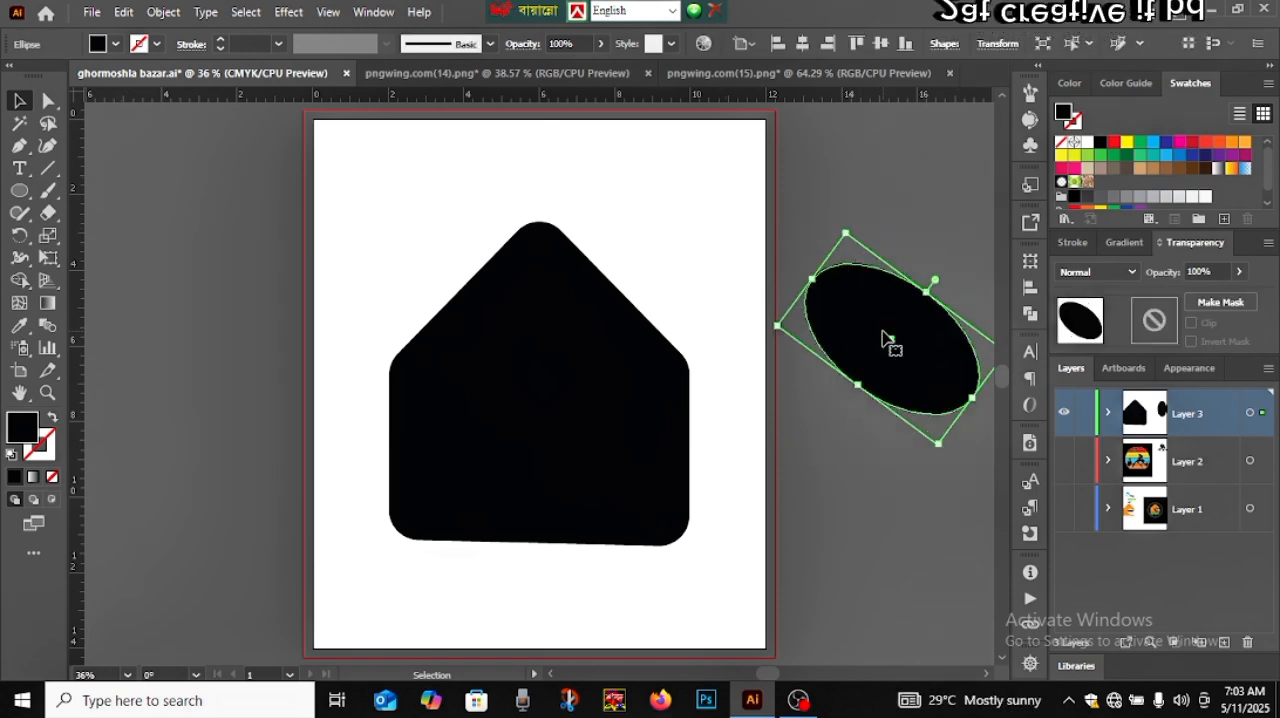
drag(891, 343, 629, 437)
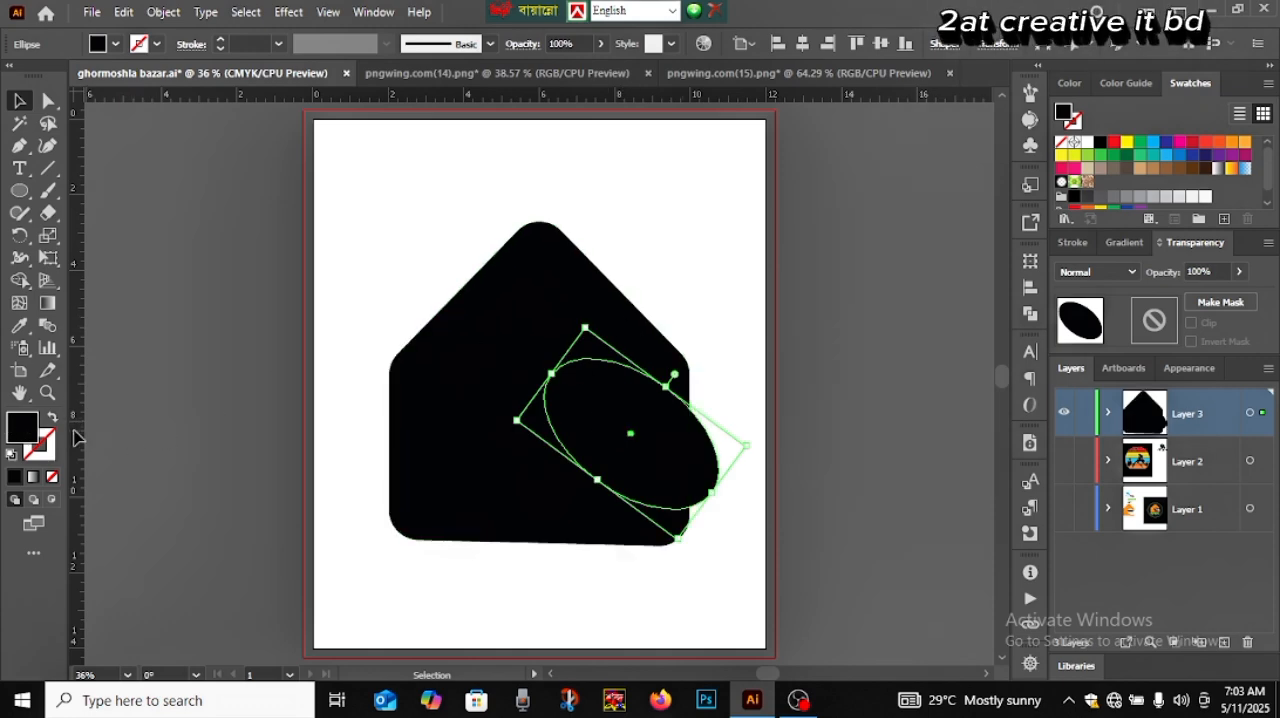
Fill the ellipse with white (FFFFFF) and deselect it
double_click(14, 430)
drag(800, 262, 778, 218)
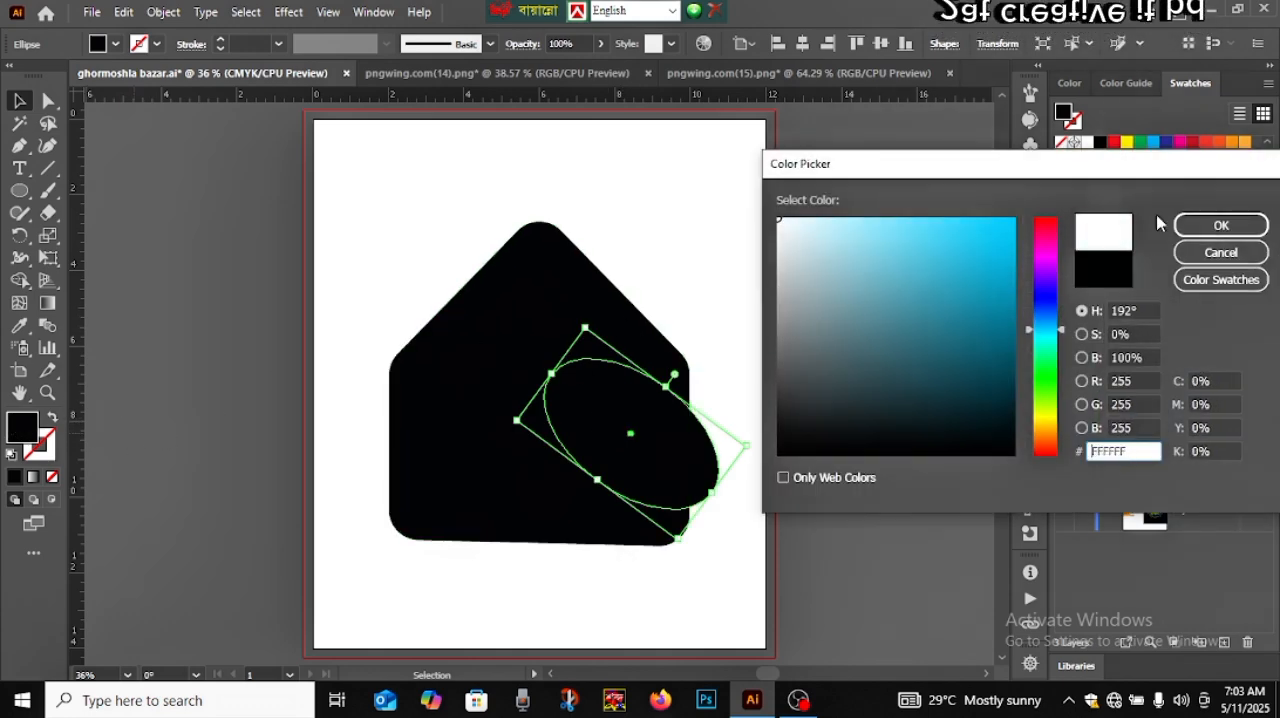
click(1180, 229)
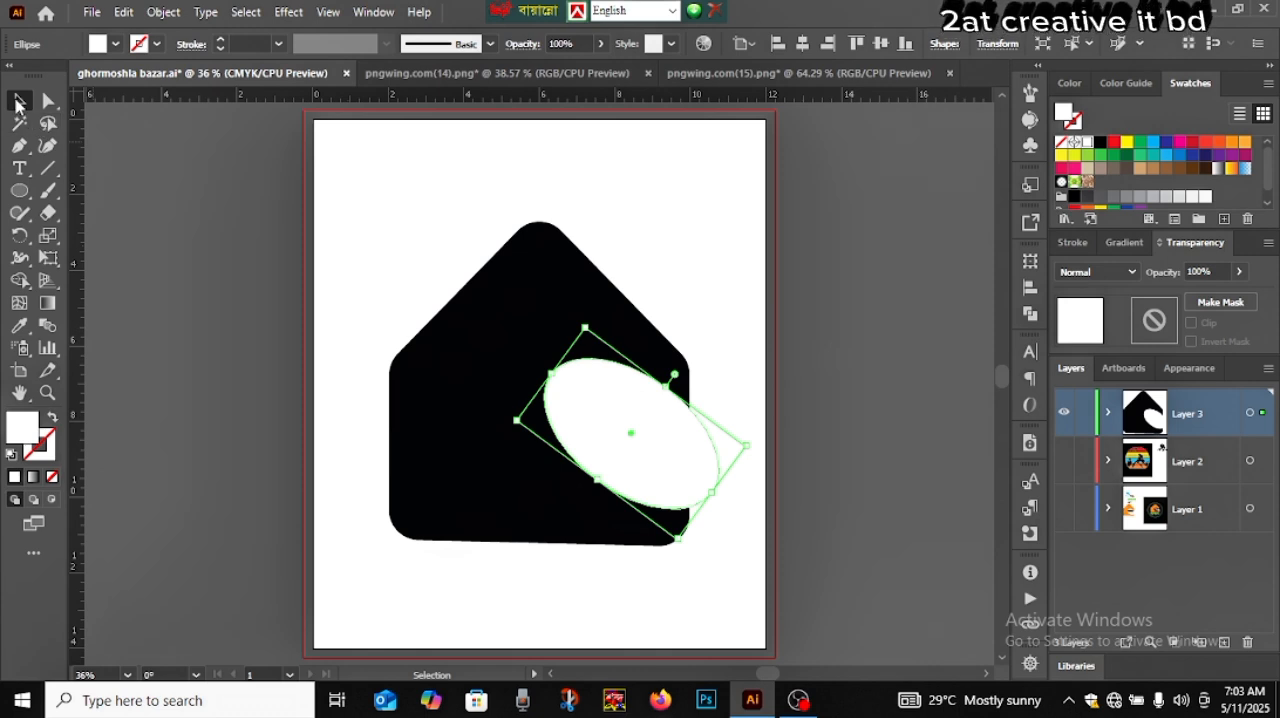
click(868, 382)
Rotate the white ellipse slightly further counterclockwise and shift it left over the house
click(700, 452)
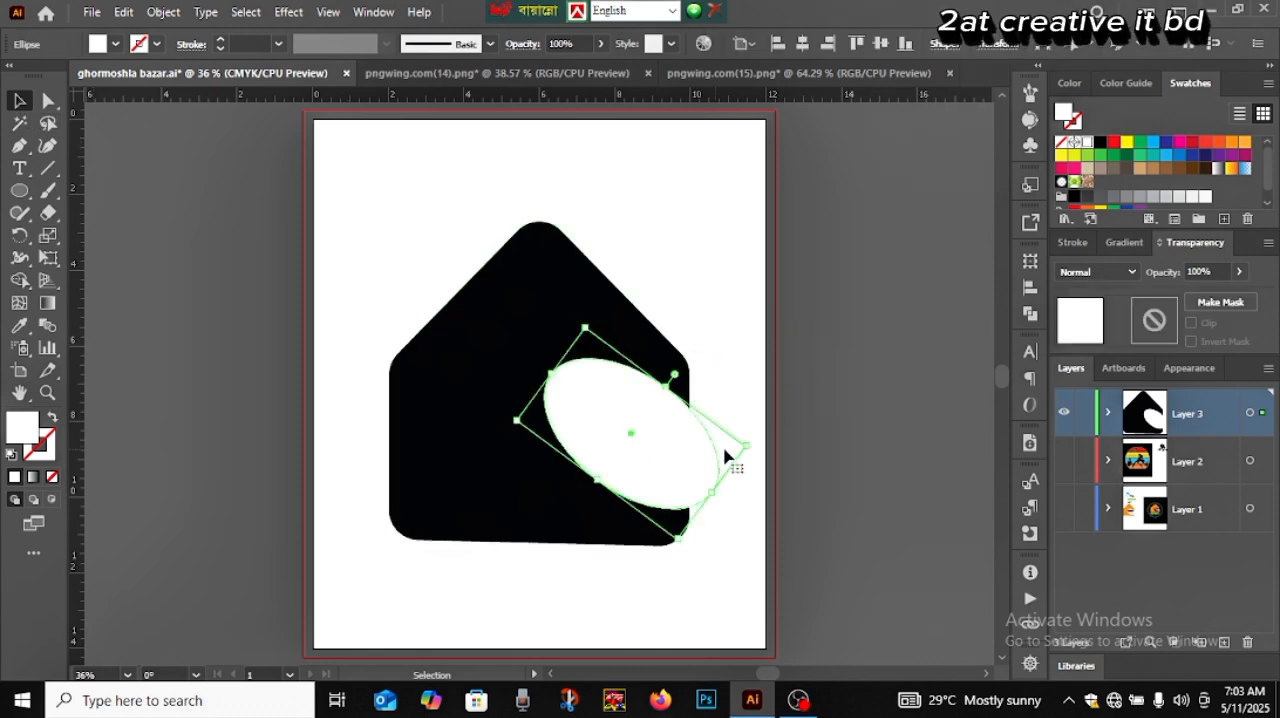
drag(755, 445, 749, 432)
drag(674, 444, 641, 443)
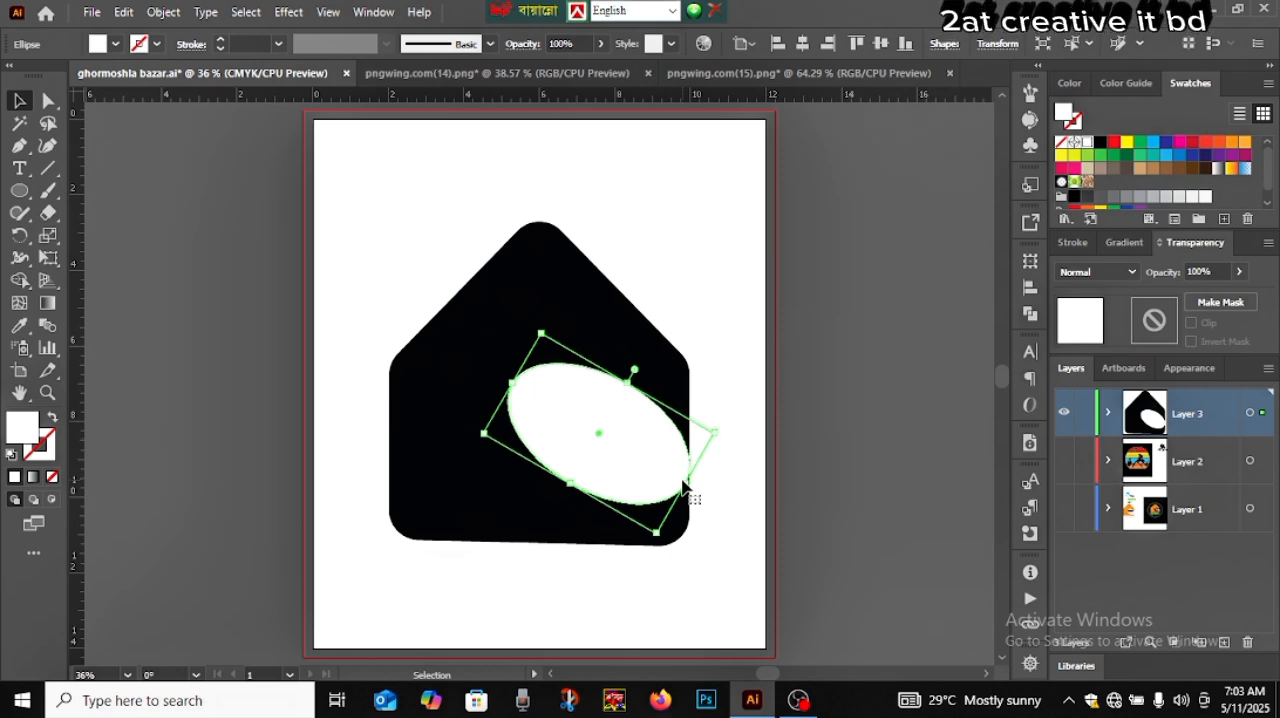
Reposition and enlarge the white ellipse so it extends past the house's right edge, fine-tuning its upper side
drag(686, 483, 659, 457)
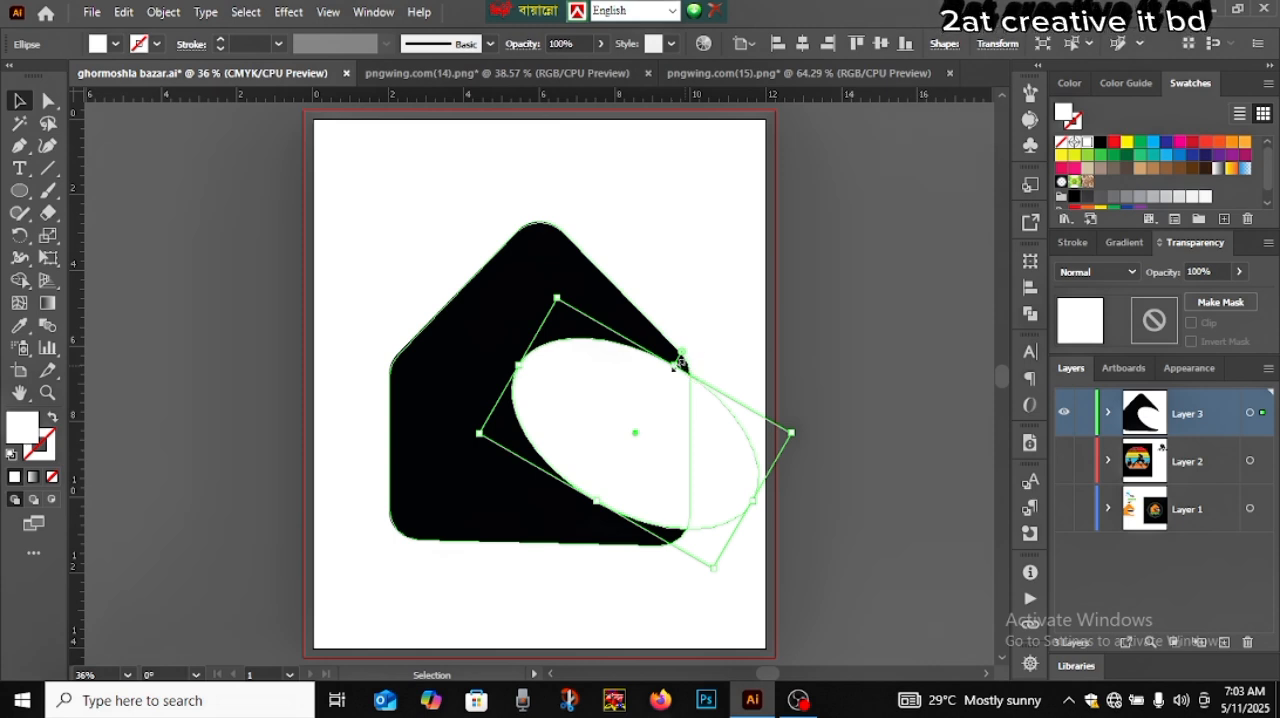
drag(675, 366, 671, 372)
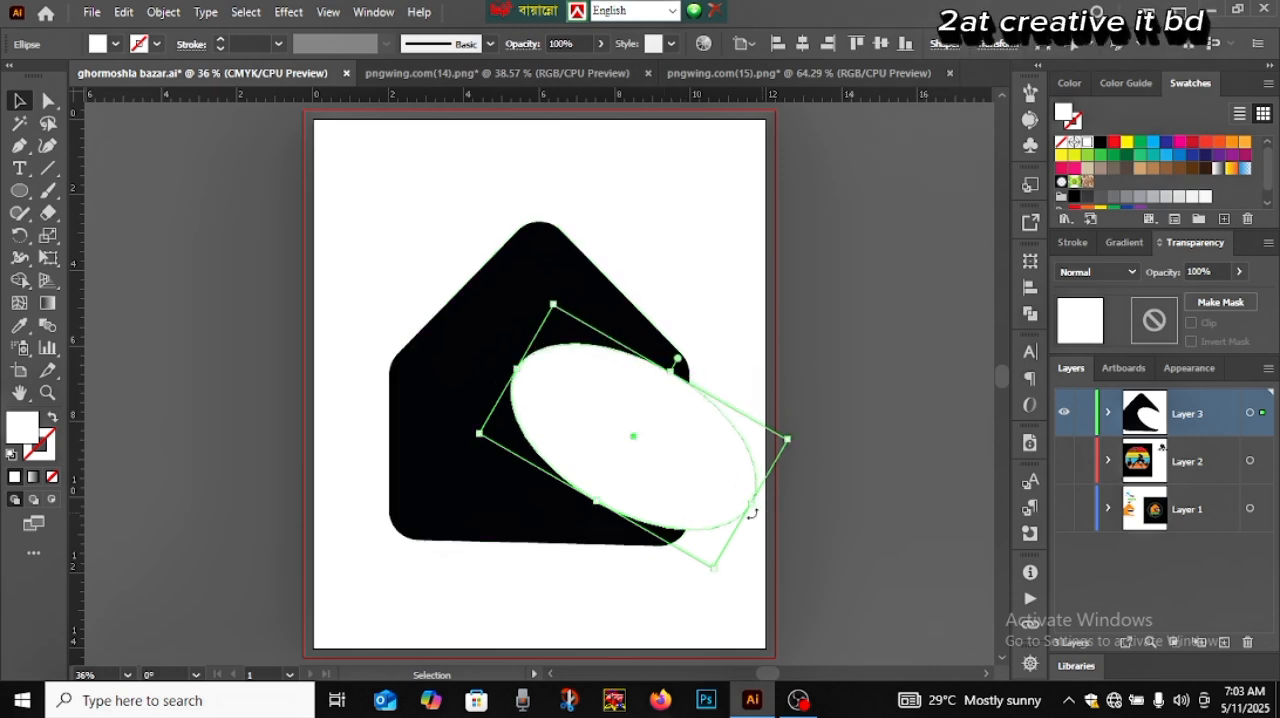
click(835, 492)
click(674, 443)
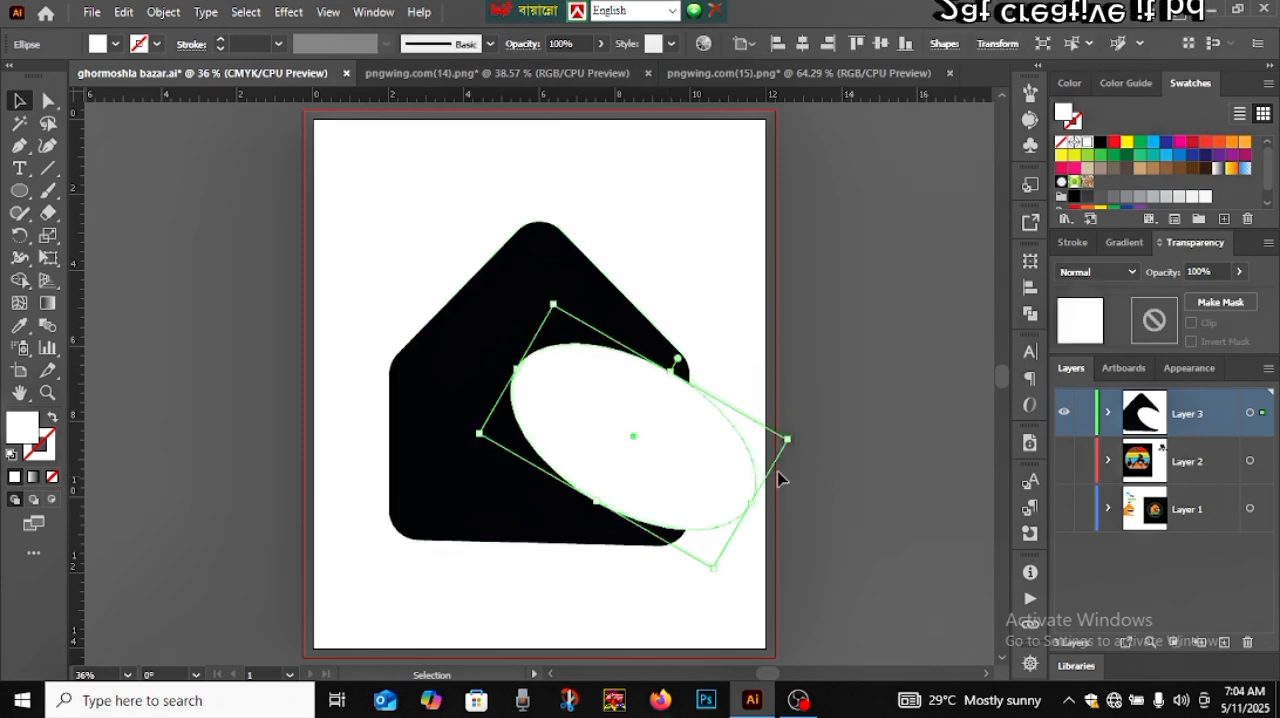
Rotate the white ellipse slightly counterclockwise and shift it left, and stretch the house's bottom edge slightly downward
drag(797, 438, 787, 421)
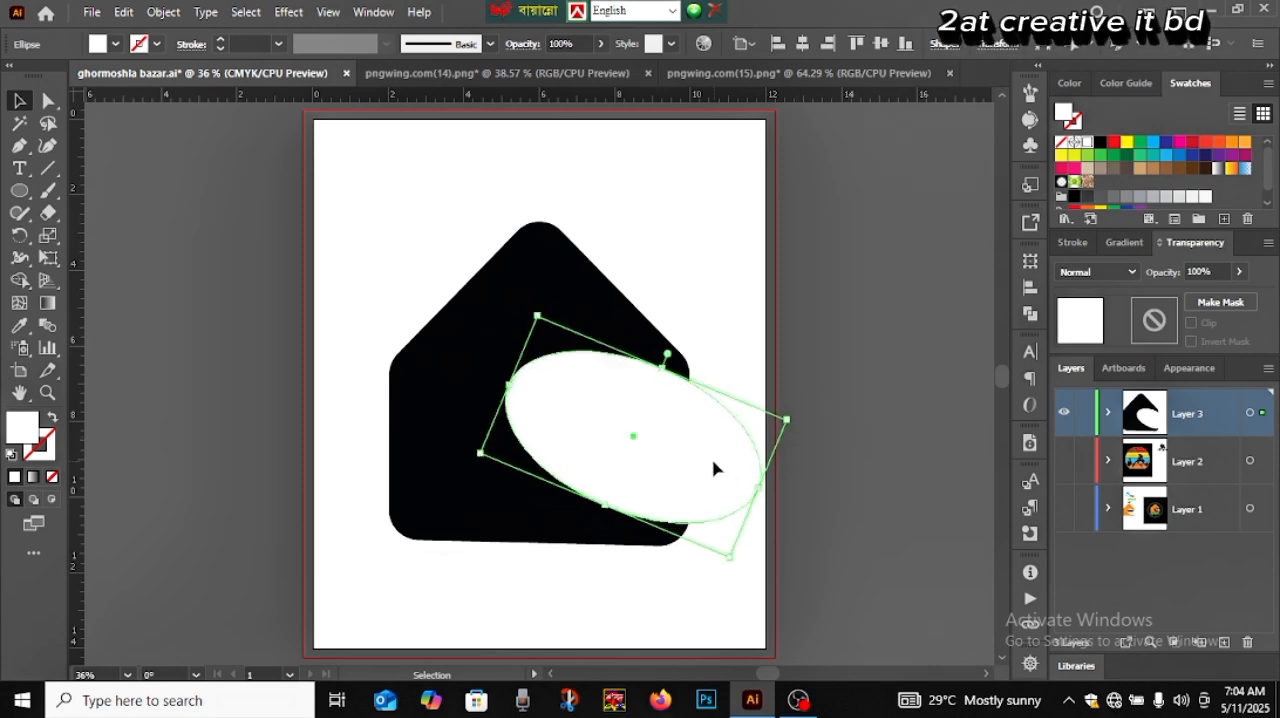
drag(714, 468, 705, 464)
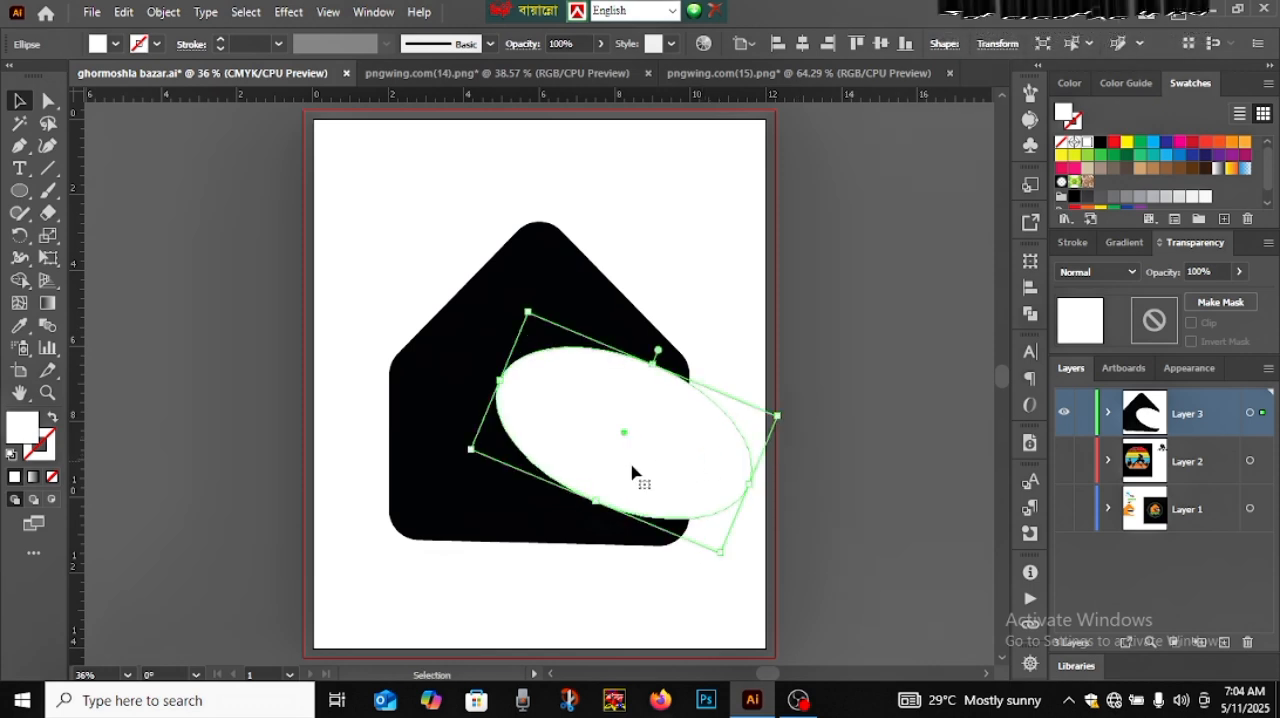
click(512, 515)
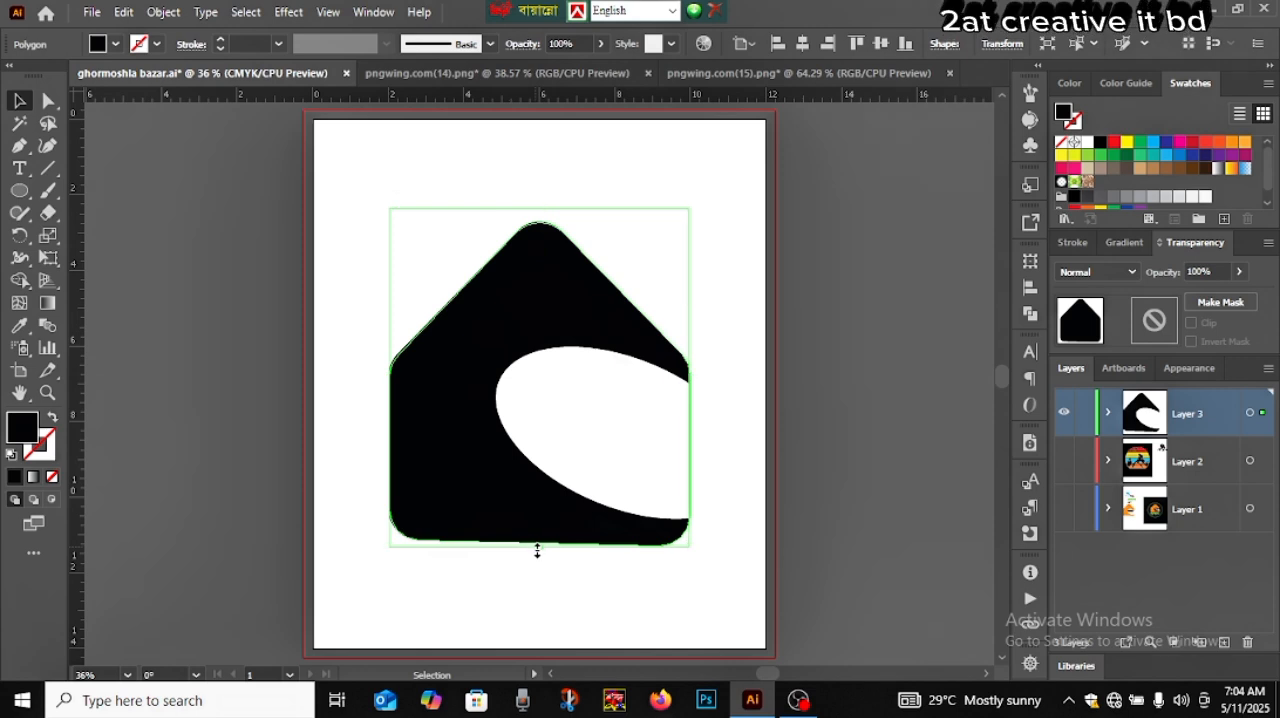
drag(538, 547, 537, 569)
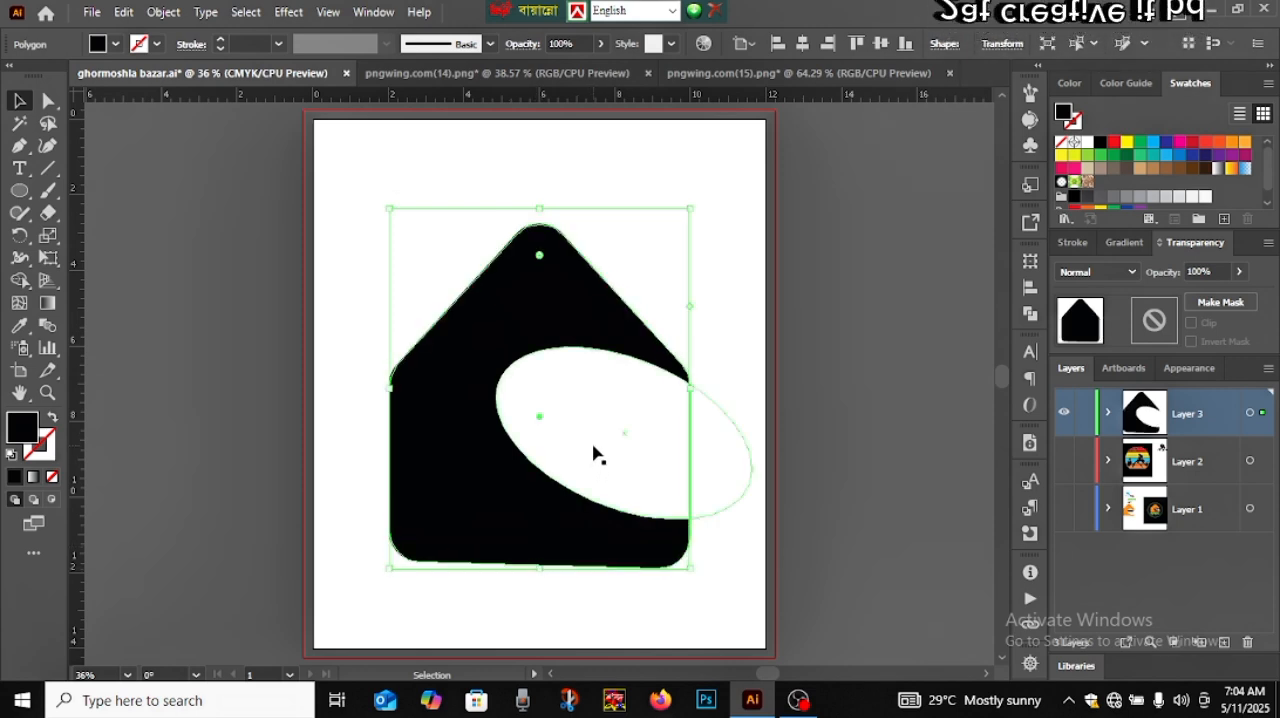
Move the white ellipse lower and slightly left over the stretched house, keeping its end past the house's right edge
mouse_move(594, 455)
mouse_down()
mouse_move(617, 438)
mouse_move(586, 452)
mouse_up()
click(840, 418)
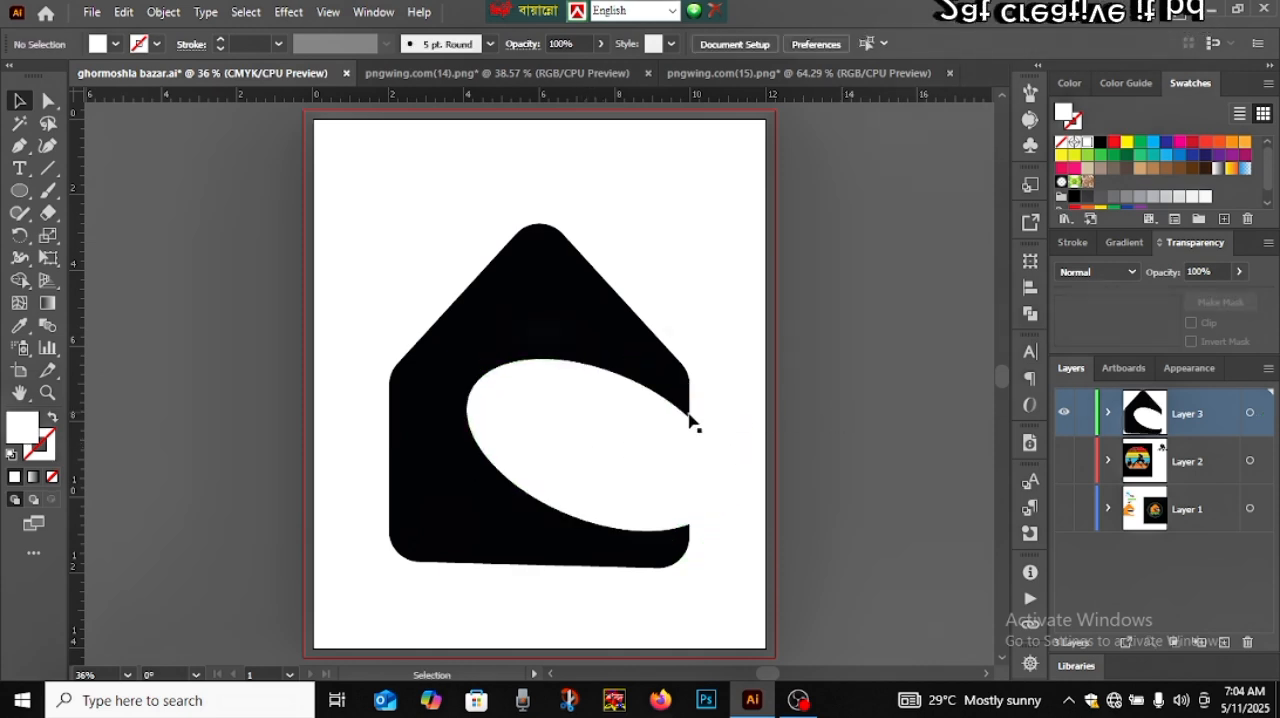
drag(591, 434, 608, 434)
click(862, 434)
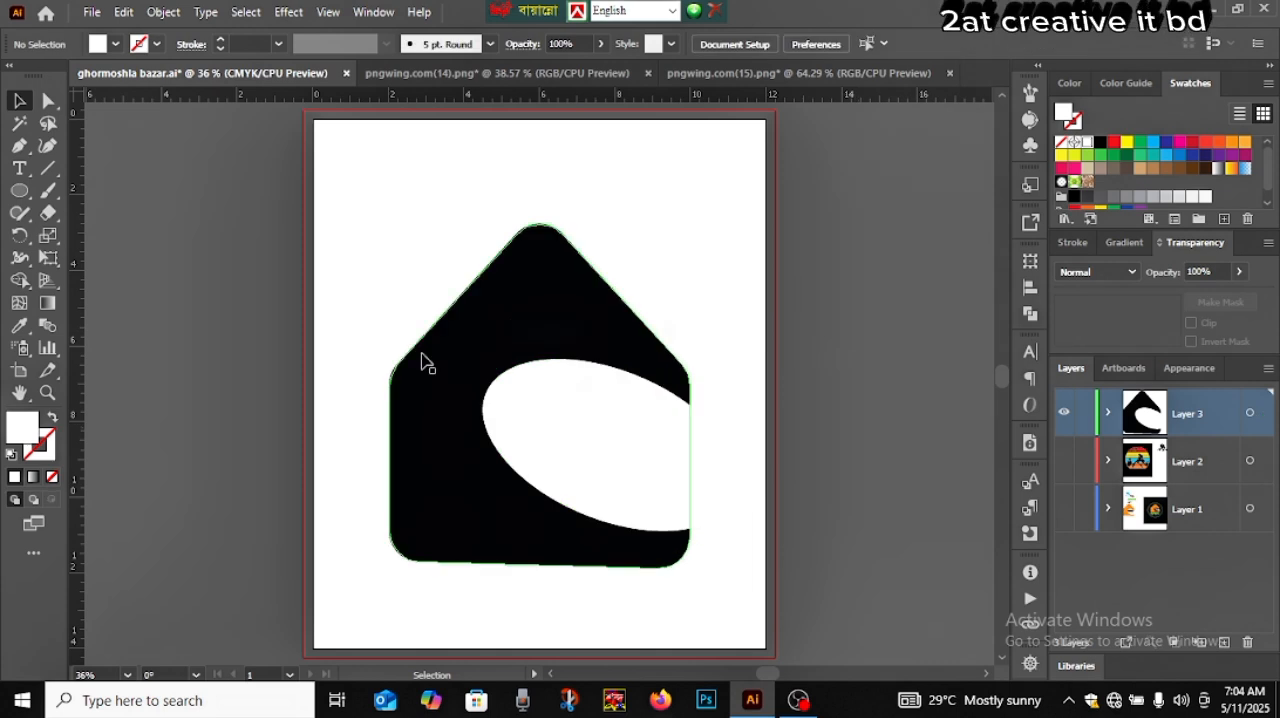
Cut the white ellipse out of the house with the Shape Builder and deselect the result
drag(383, 362, 558, 447)
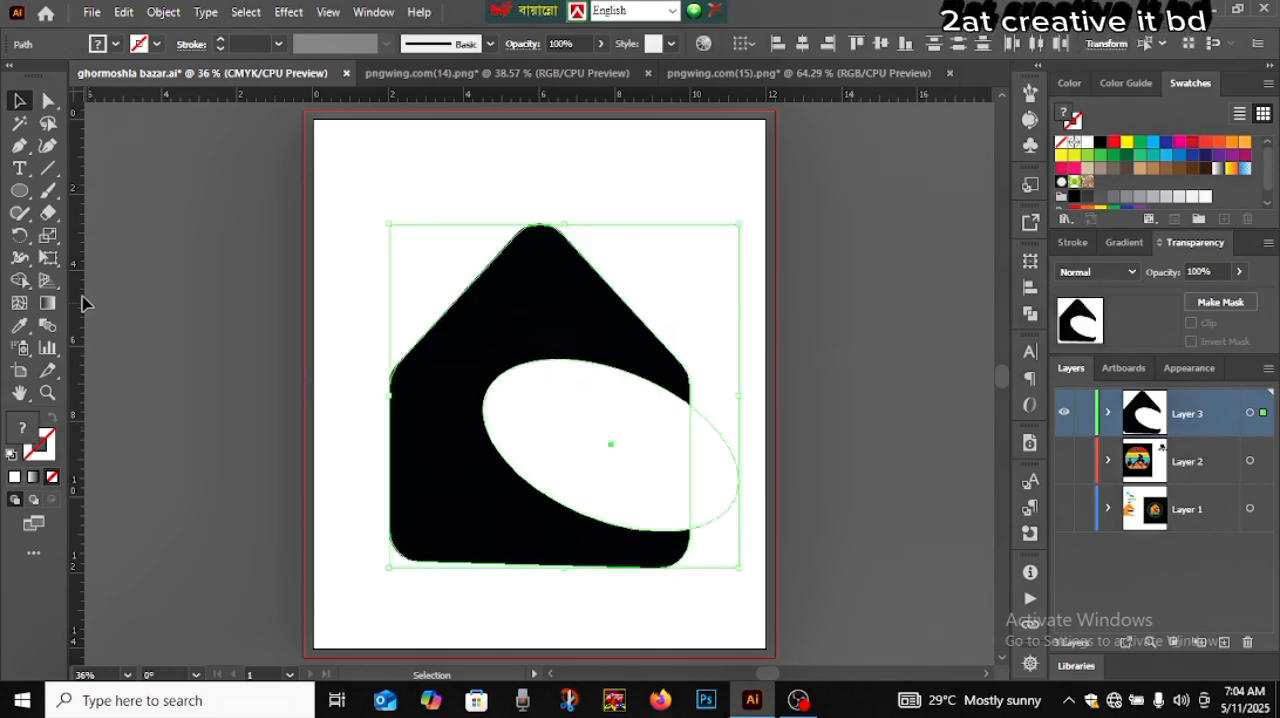
click(19, 280)
drag(744, 498, 515, 446)
click(19, 101)
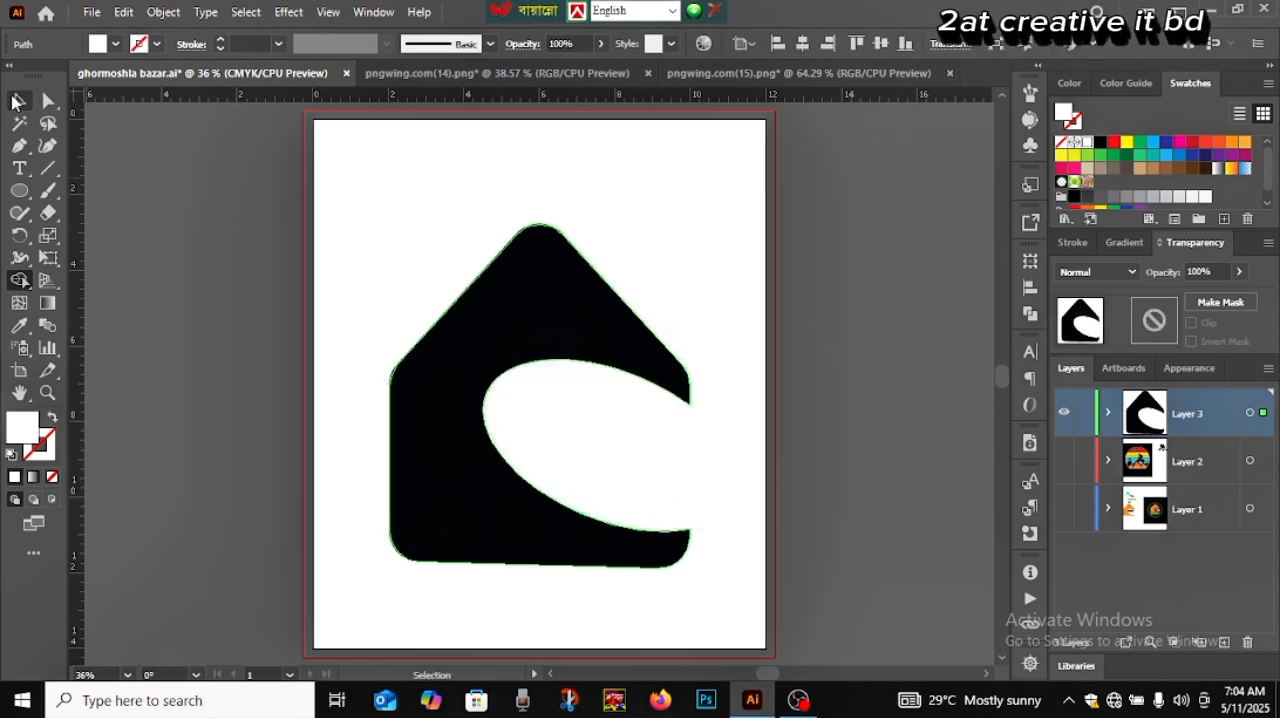
click(245, 322)
Move the cut house slightly up and to the right on the artboard
click(572, 340)
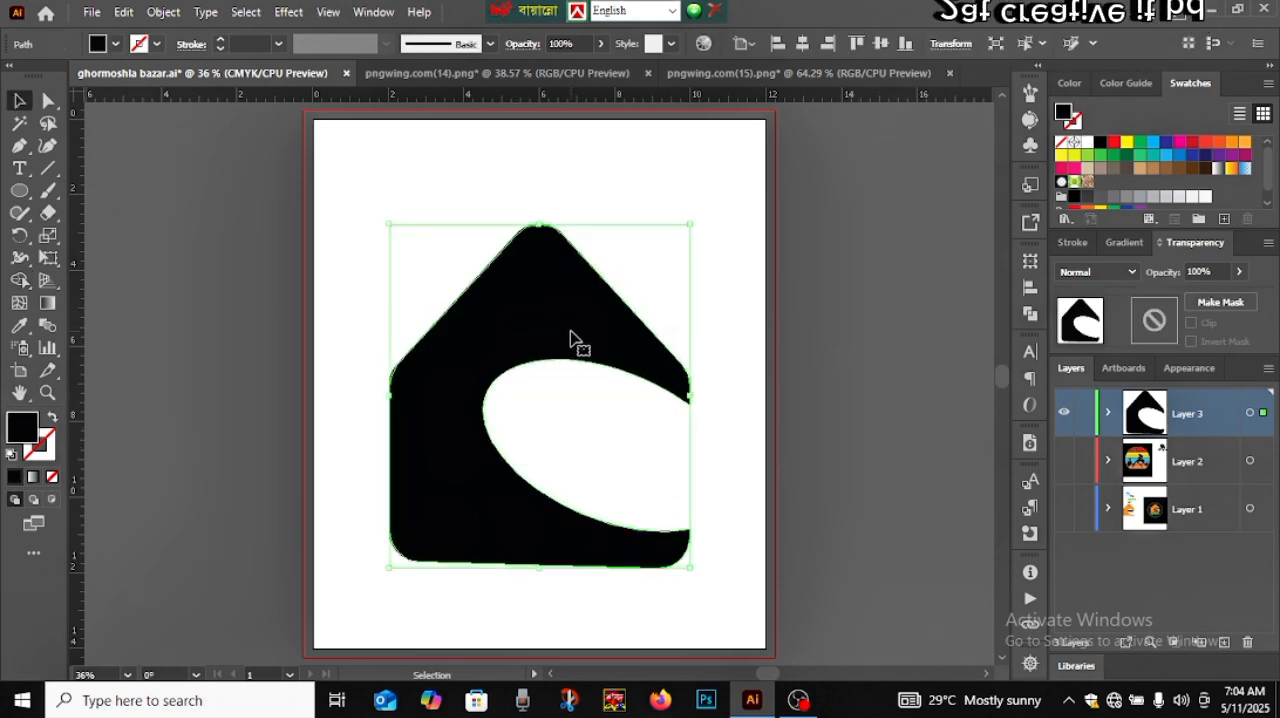
drag(572, 340, 582, 312)
click(820, 376)
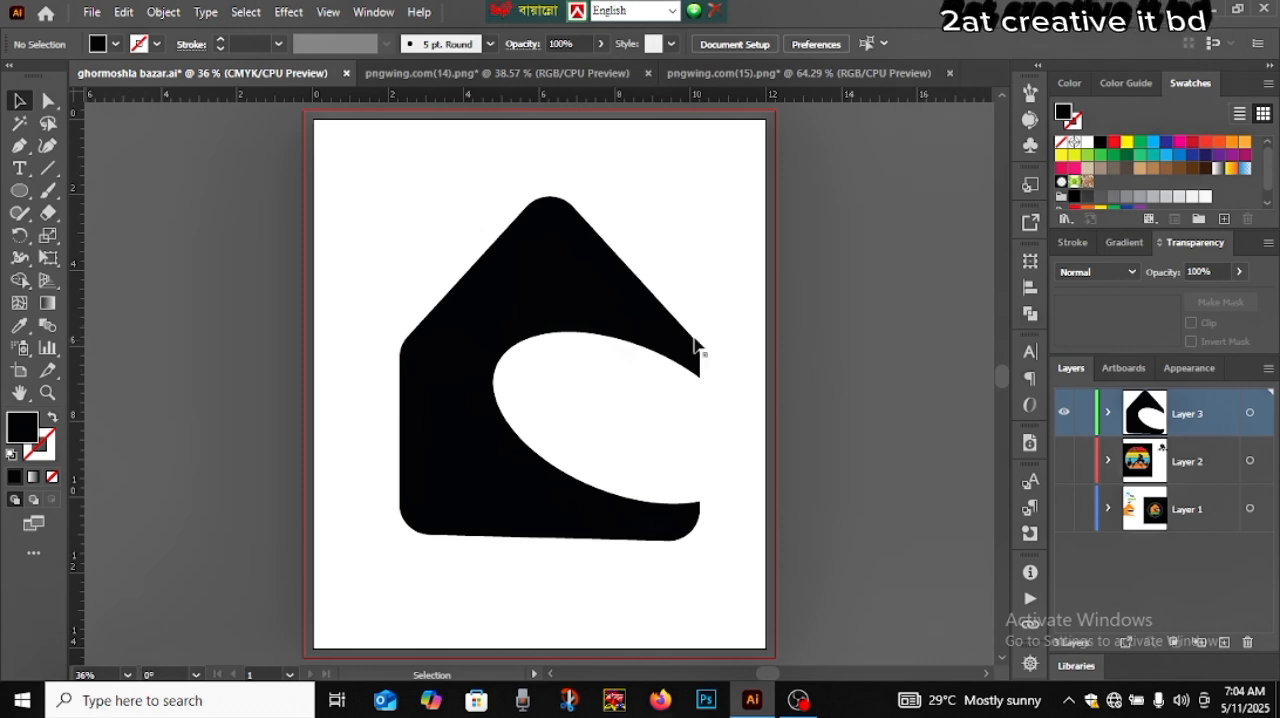
Round the sharp corners at the tips of the house's curved opening by about 0.18 in
click(654, 346)
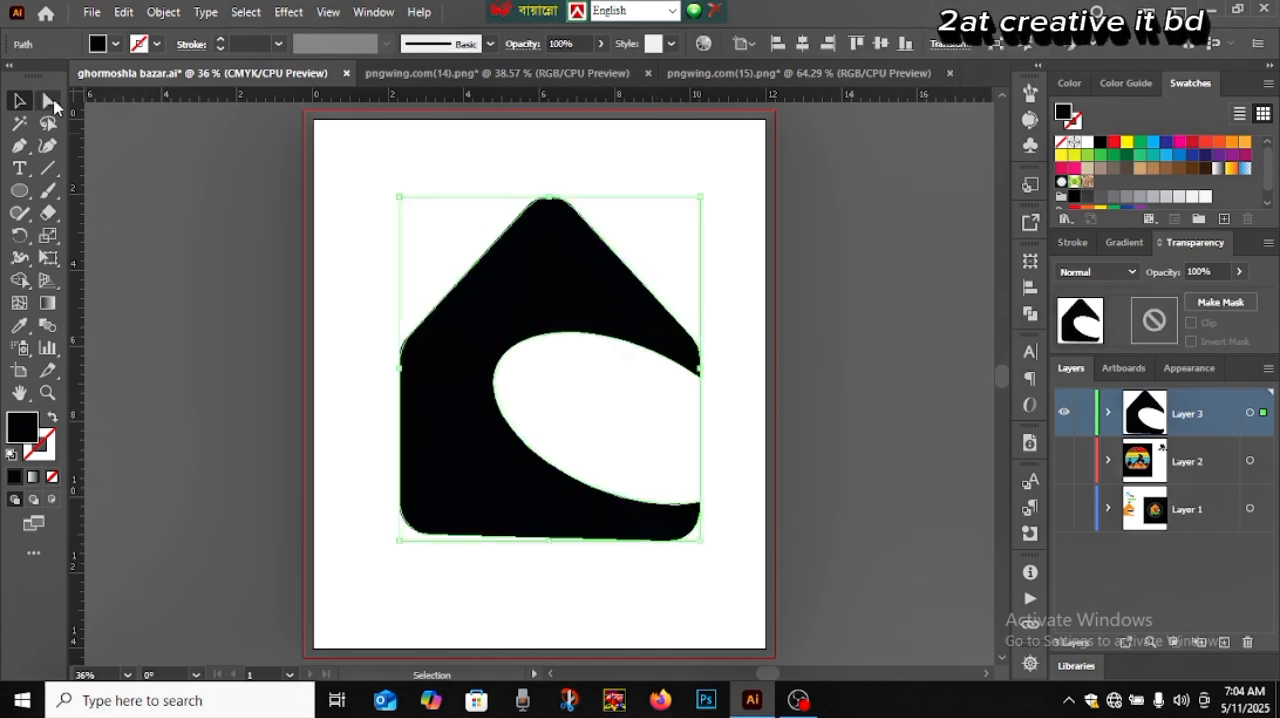
click(48, 101)
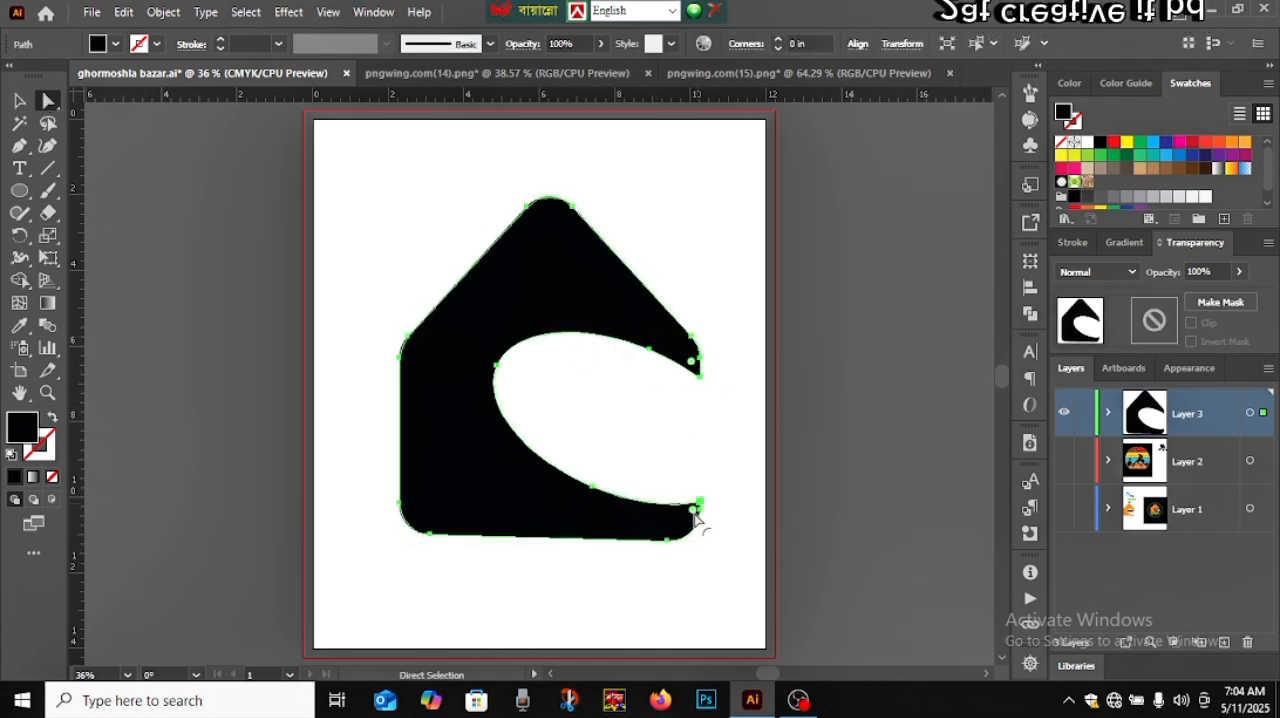
drag(692, 515, 682, 517)
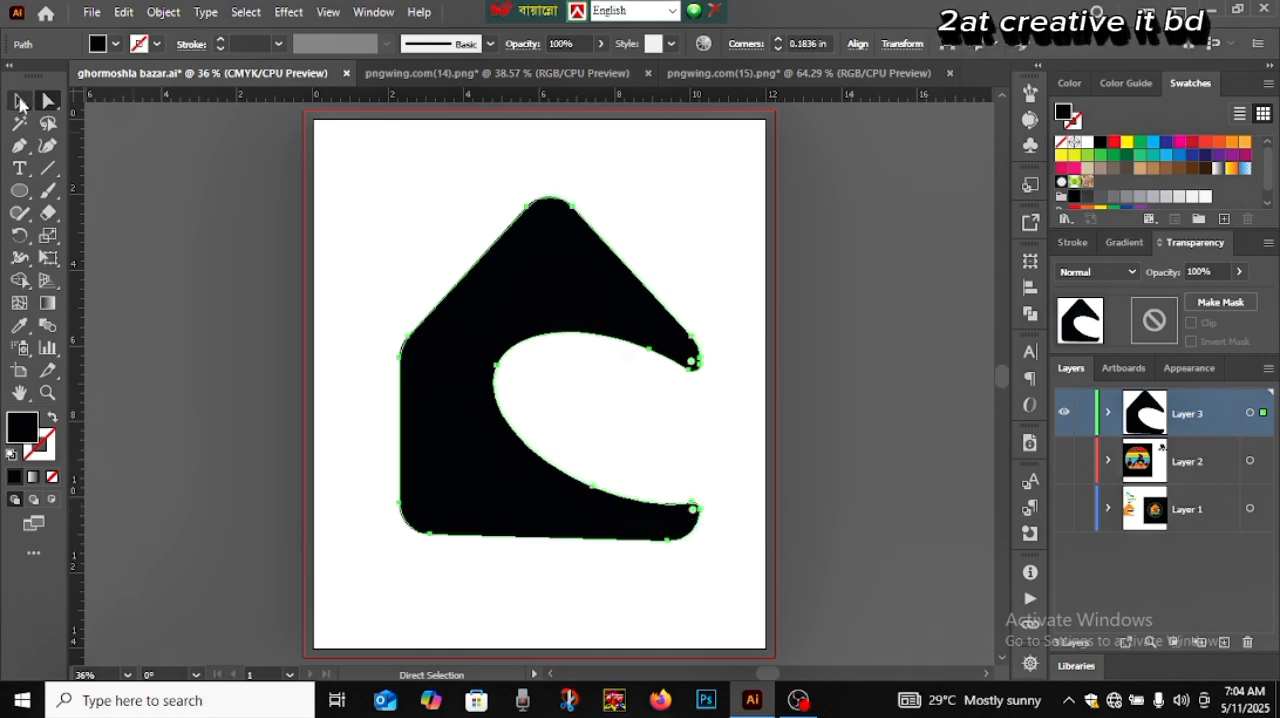
click(20, 102)
click(170, 259)
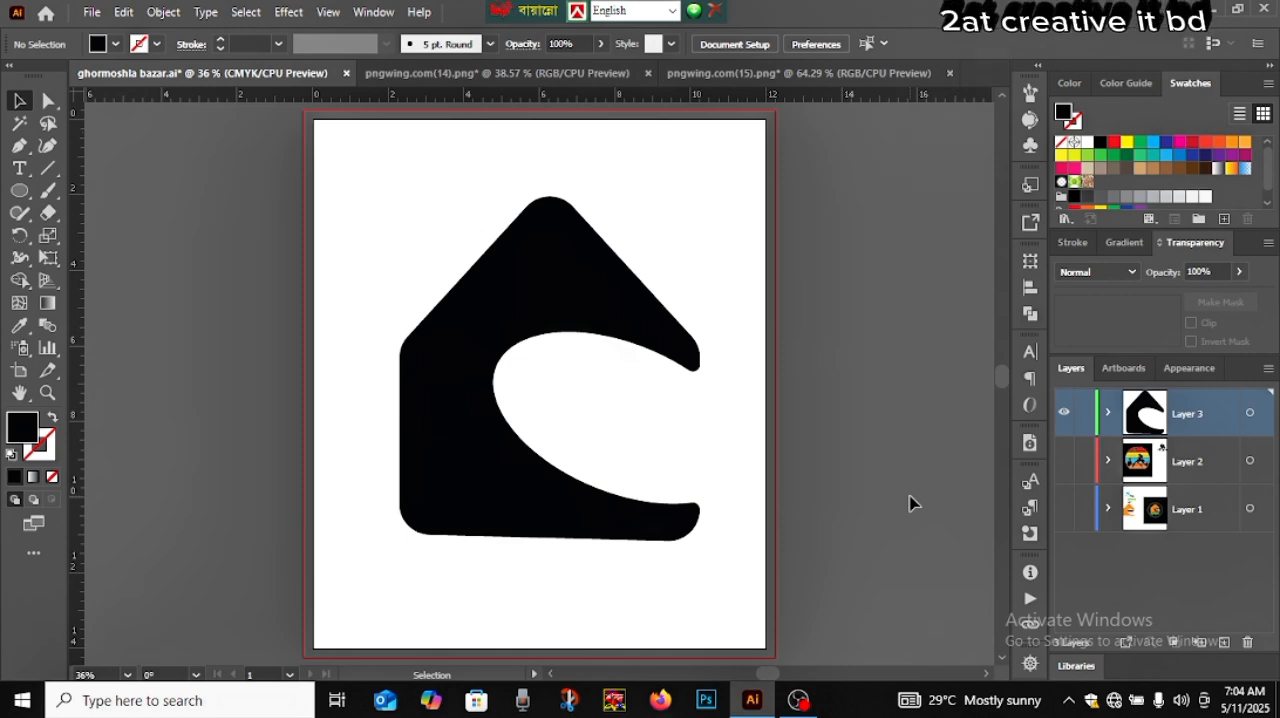
Undo the corner rounding, the move and the cut to restore the separate house and ellipse, and deselect them
key(ctrl+z)
key(ctrl+z)
key(ctrl+z)
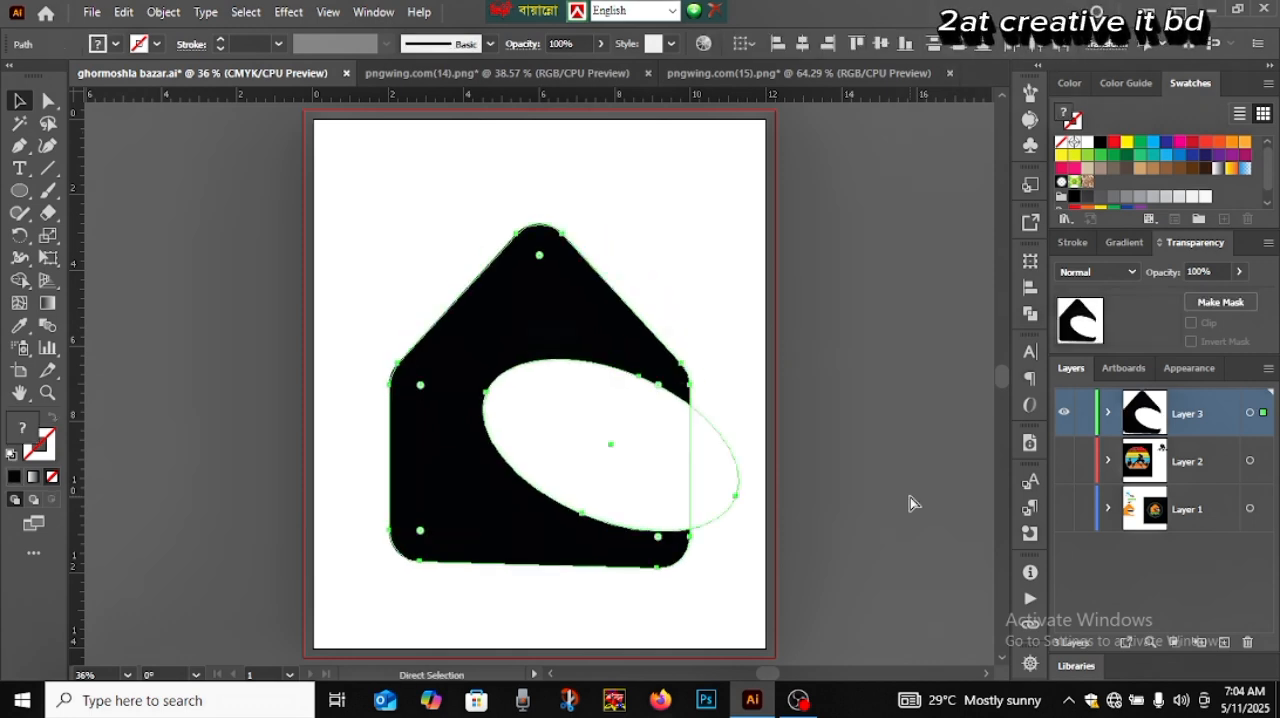
key(v)
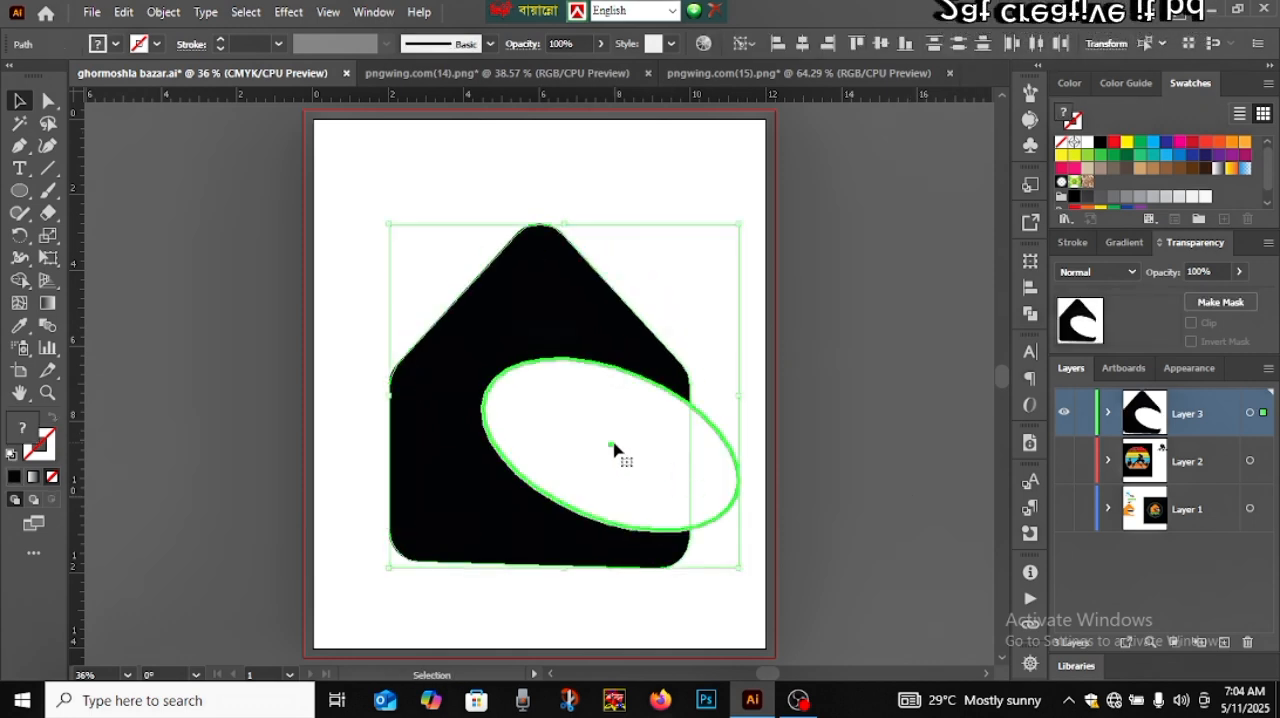
click(168, 275)
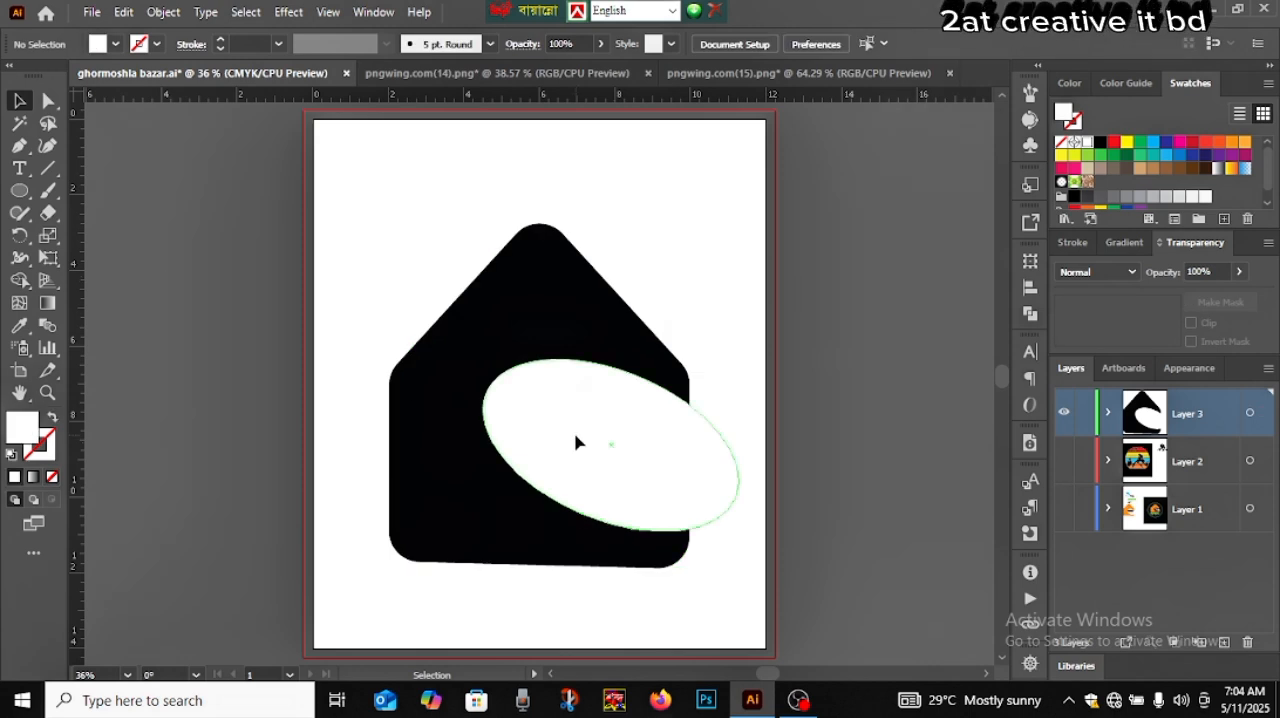
Select the white ellipse and shift it slightly left over the house
click(577, 443)
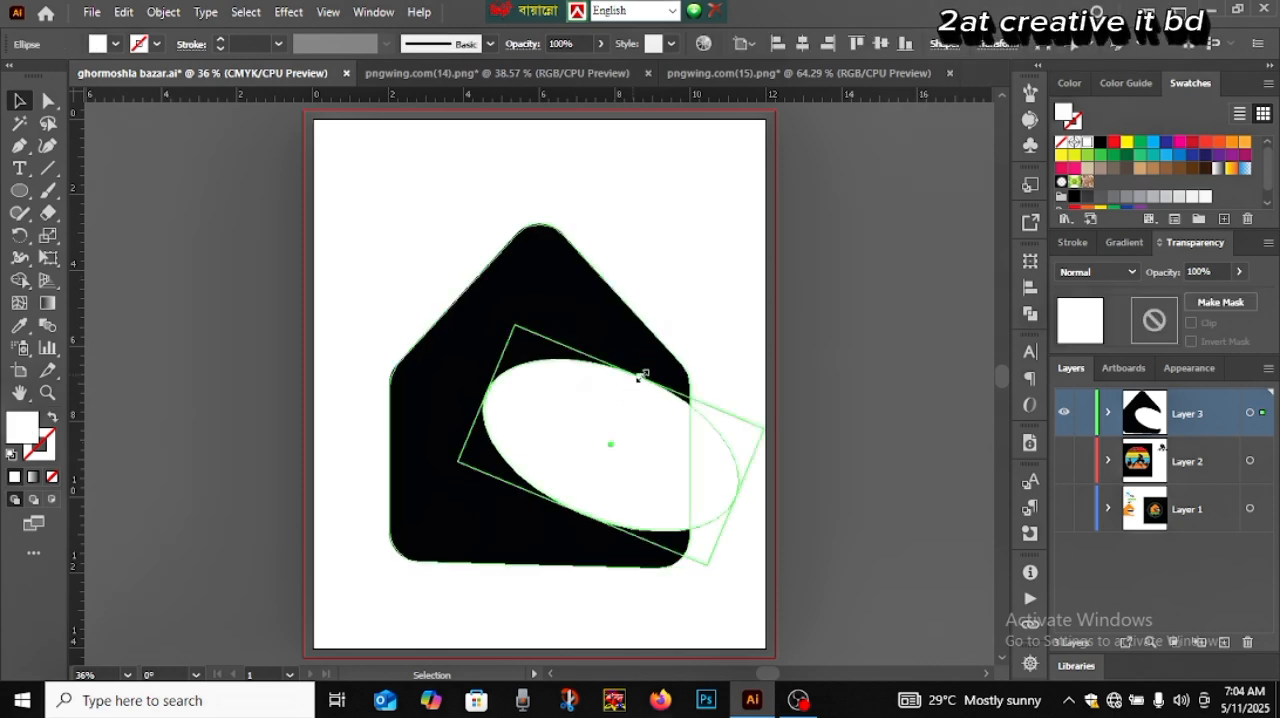
drag(640, 376, 640, 377)
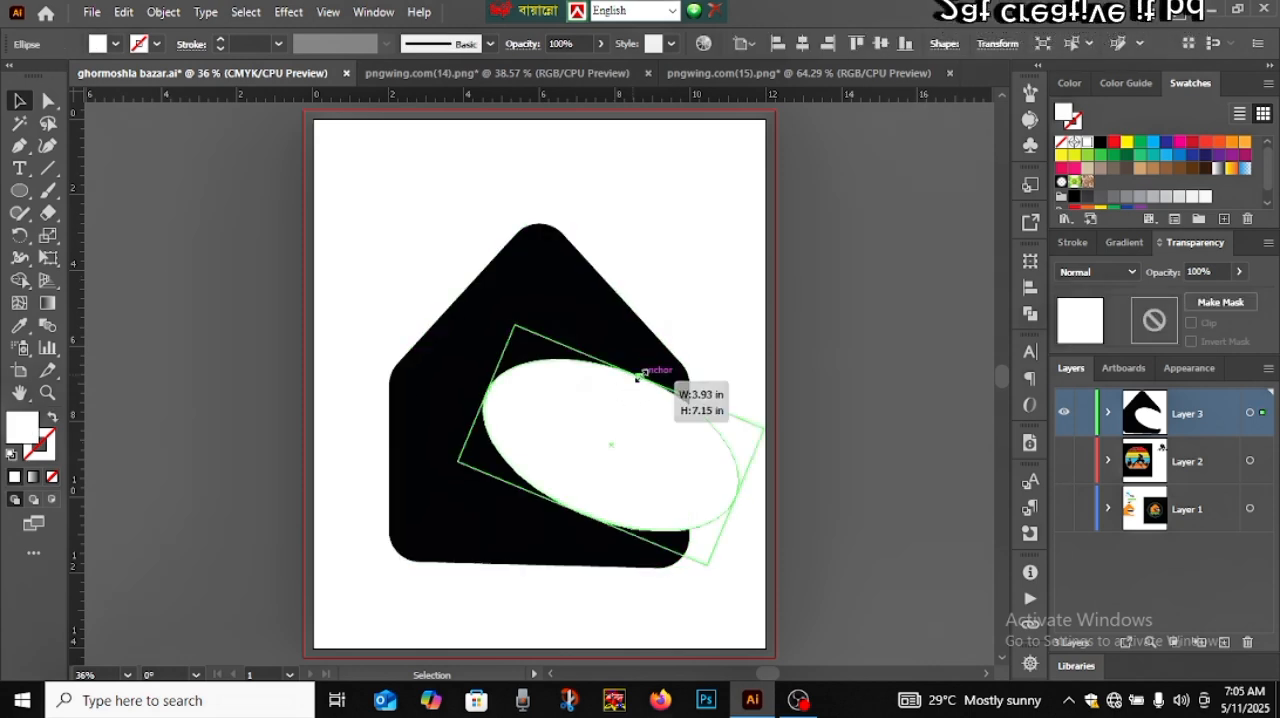
drag(637, 377, 638, 377)
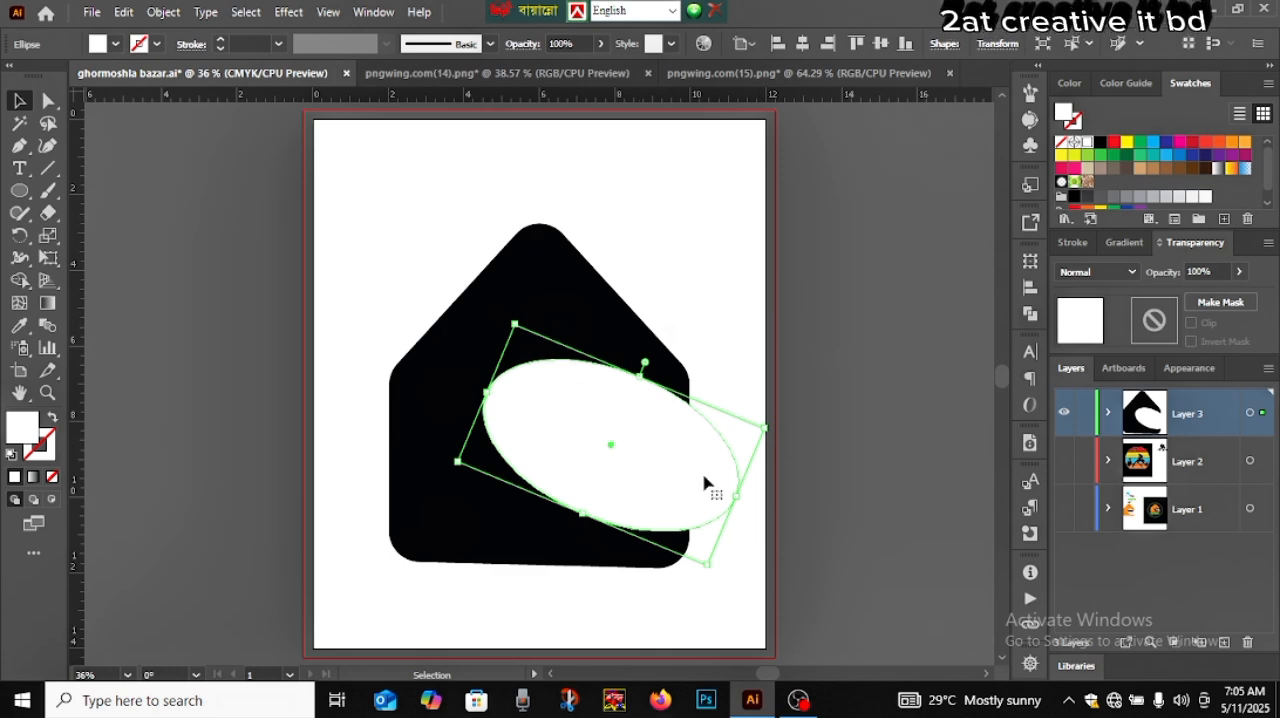
click(48, 100)
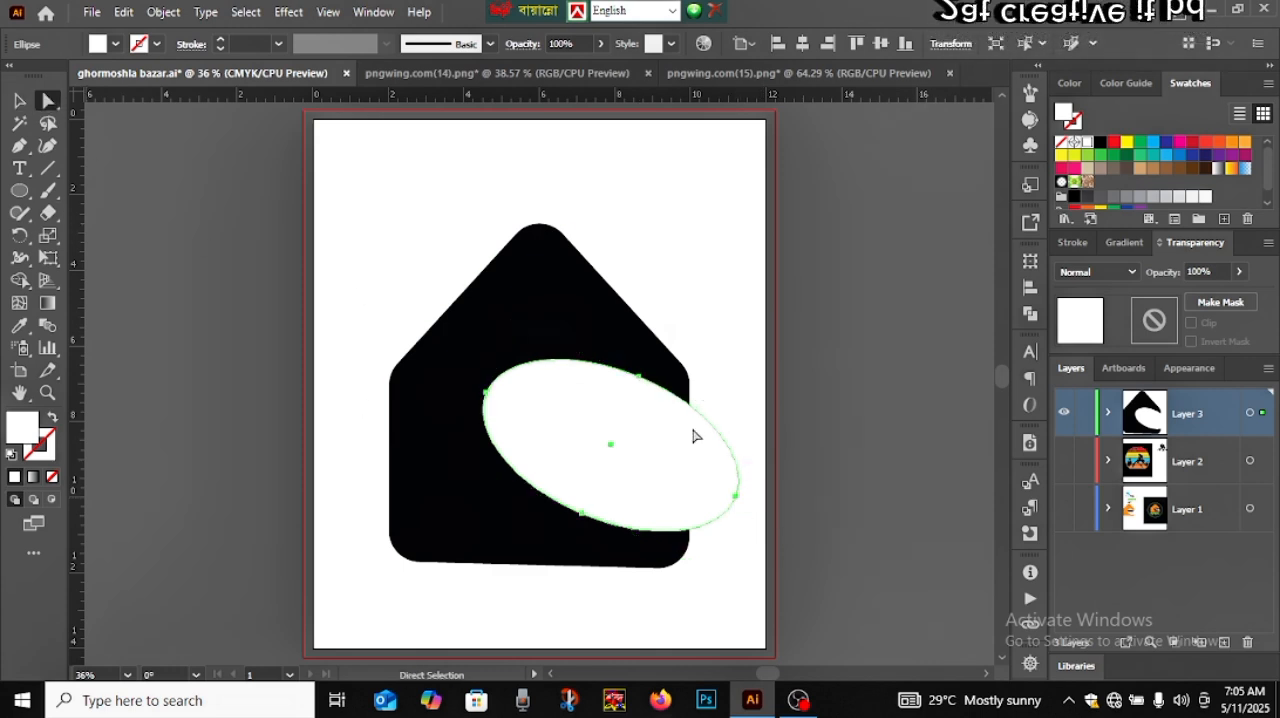
drag(688, 408, 684, 413)
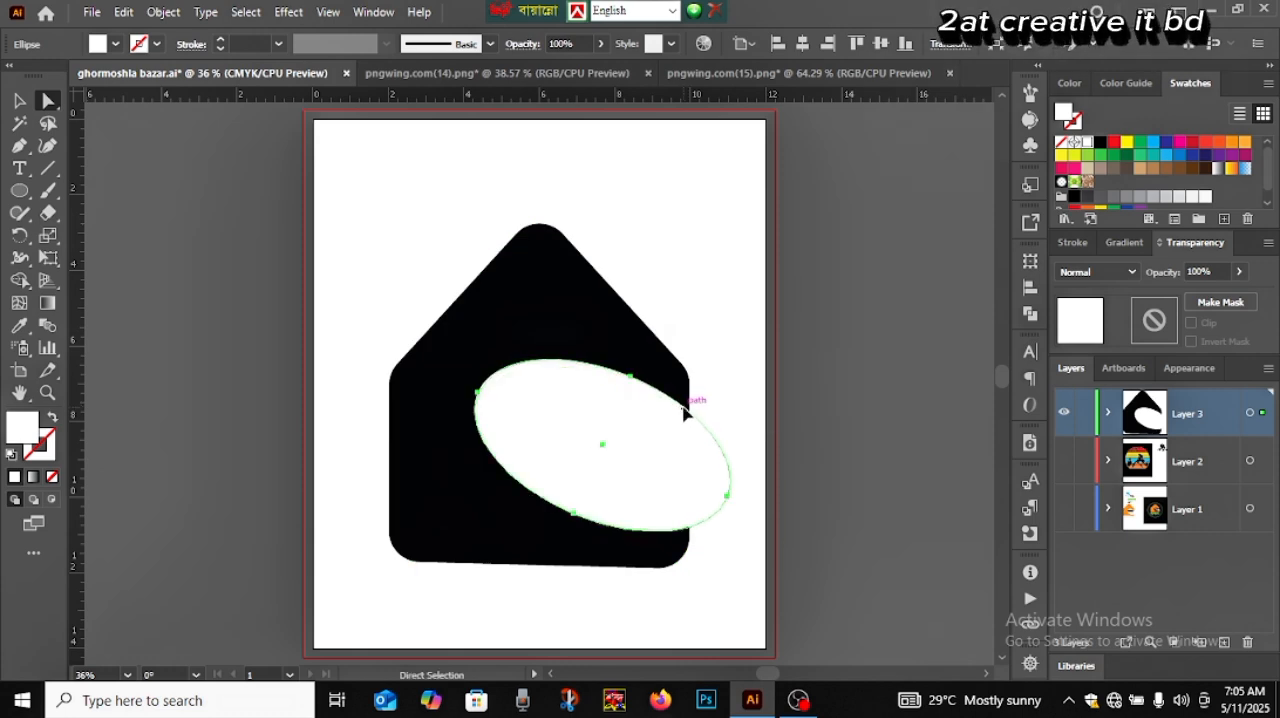
Nudge the white ellipse down in small increments toward the house's bottom edge
key(Down)
key(Down)
key(Down)
key(Down)
key(Down)
key(Down)
key(Down)
key(Down)
key(Down)
key(Down)
key(Down)
key(Down)
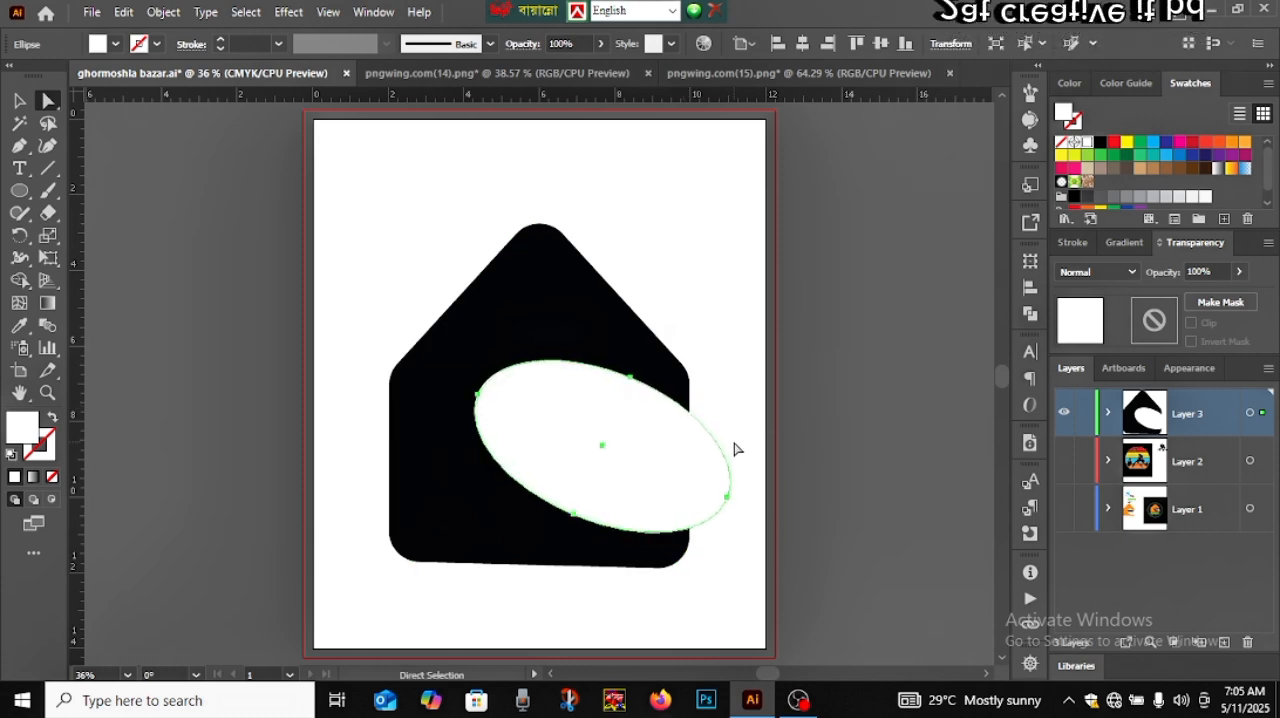
key(Down)
key(Down)
key(Down)
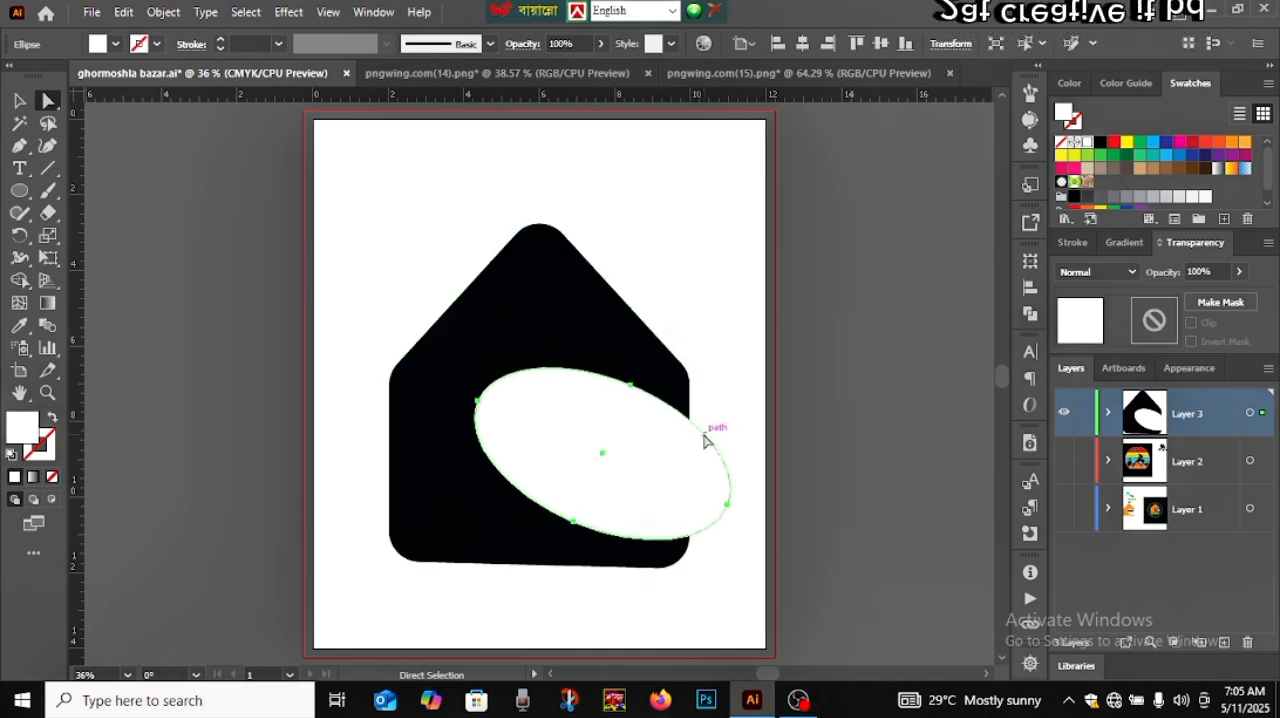
key(Down)
key(Down)
key(Down)
key(Down)
key(Down)
key(Down)
key(Down)
key(Down)
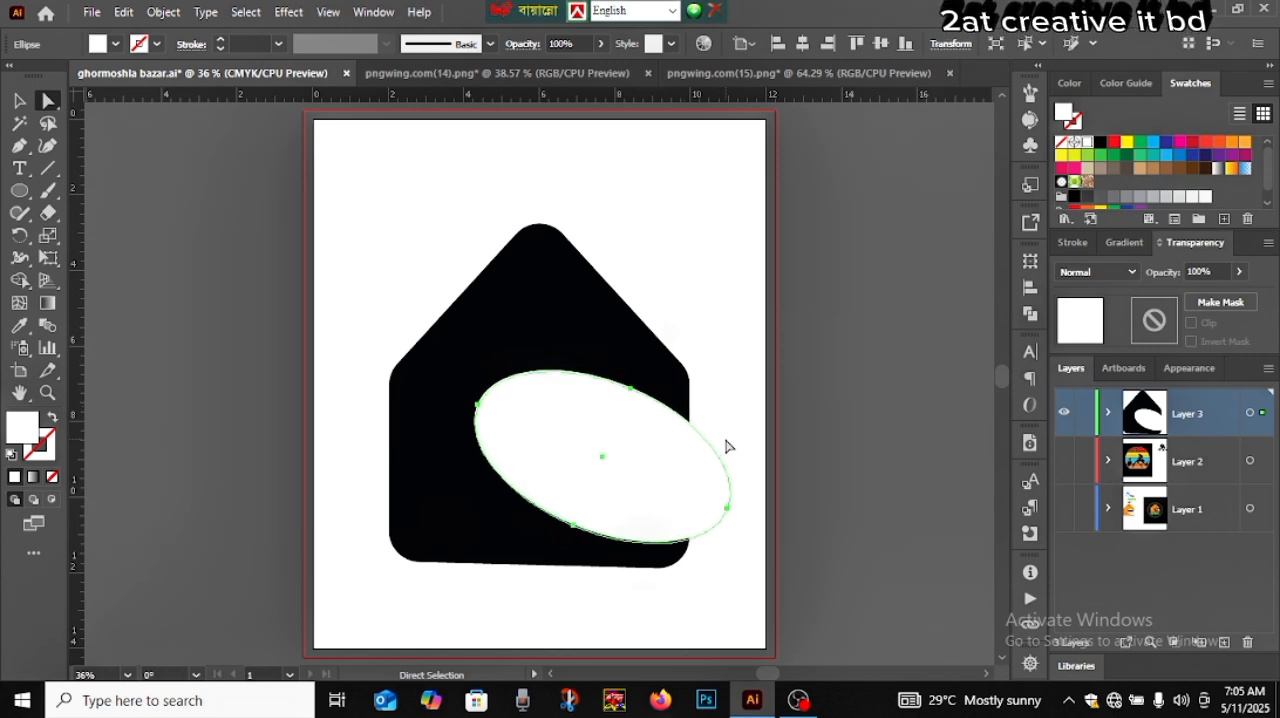
Move the white ellipse slightly up and left, and narrow it by pulling in its upper side
click(19, 101)
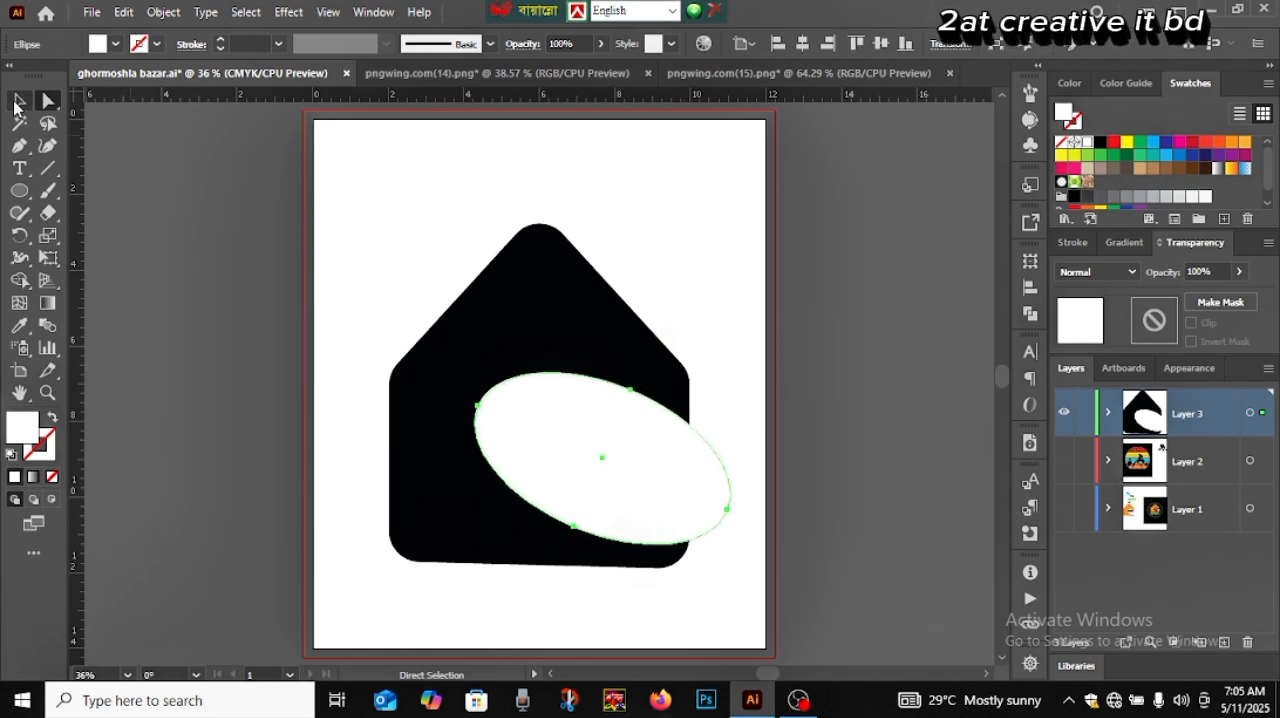
drag(606, 453, 599, 445)
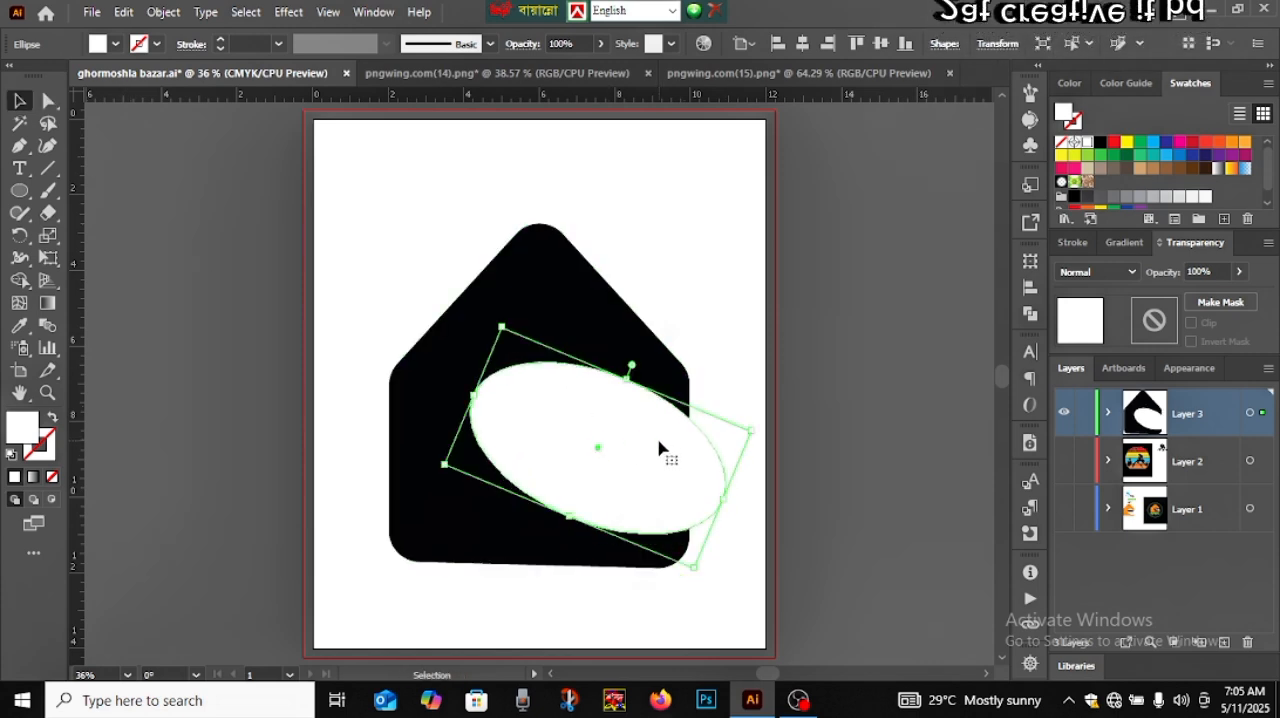
mouse_move(630, 378)
mouse_down()
mouse_move(640, 372)
mouse_move(613, 381)
mouse_up()
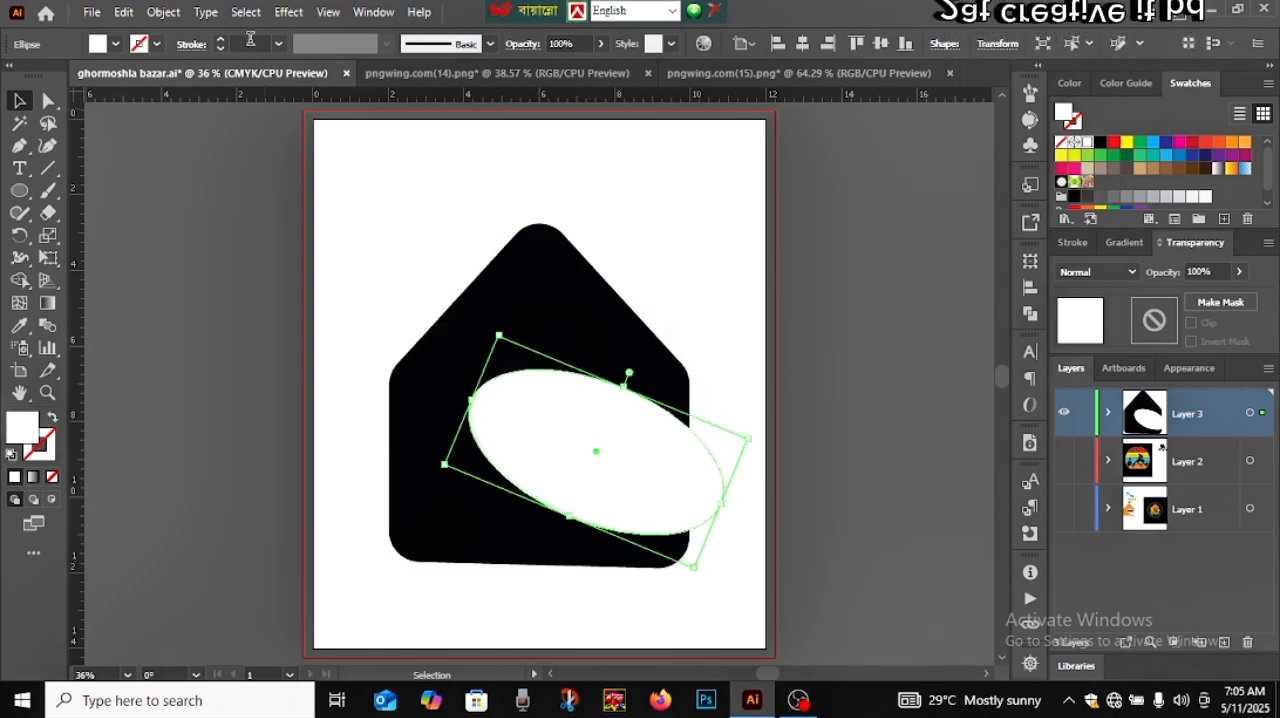
click(163, 12)
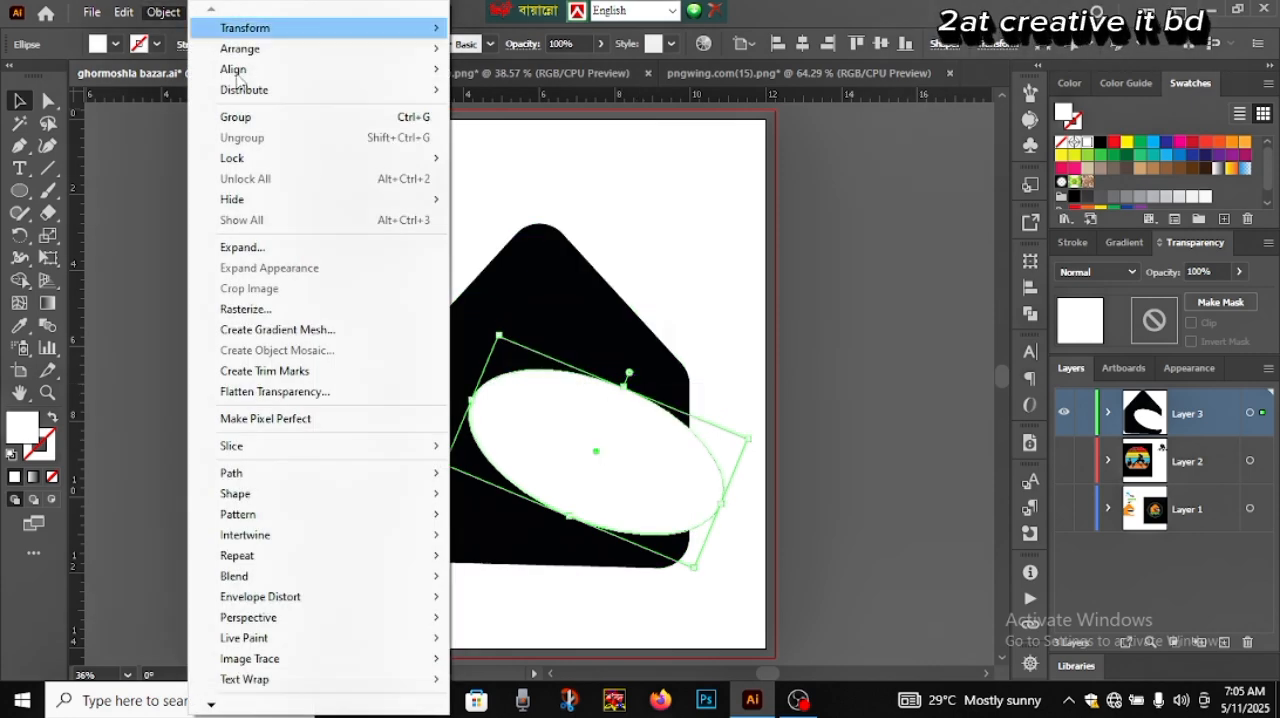
click(257, 248)
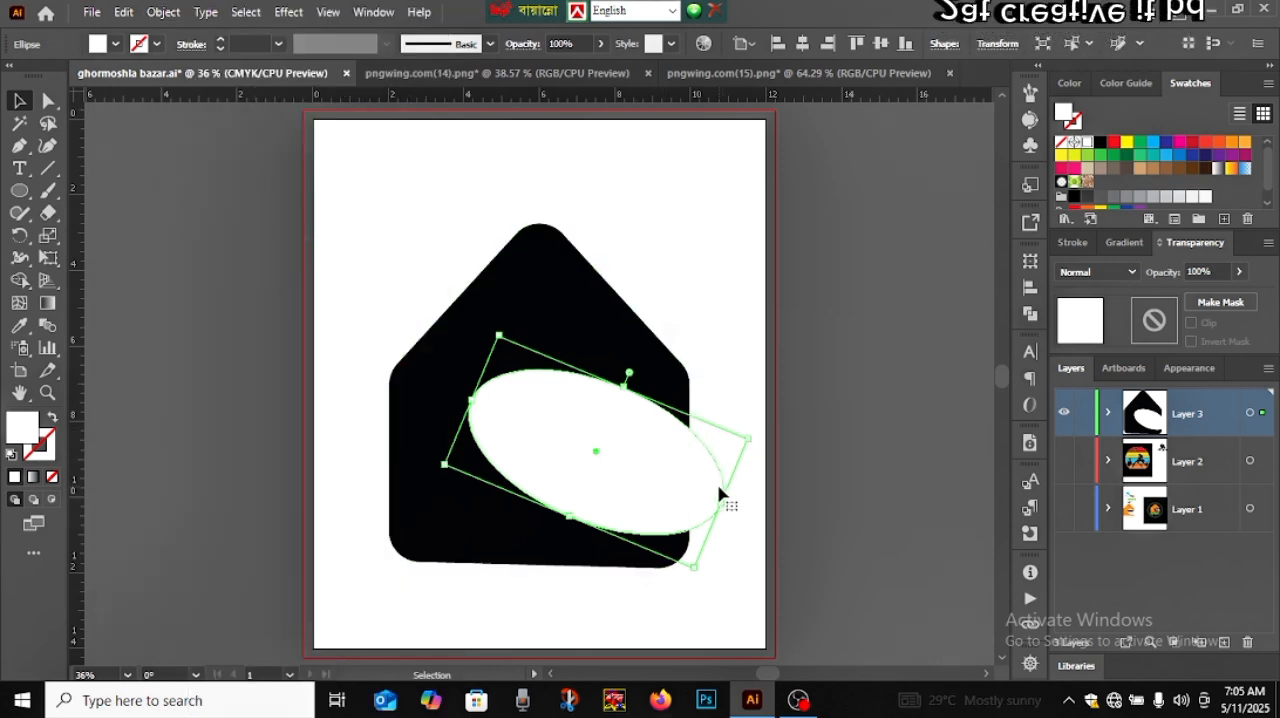
Rotate the white ellipse counterclockwise to a flatter slope and raise it slightly within the house
drag(756, 440, 753, 416)
click(821, 433)
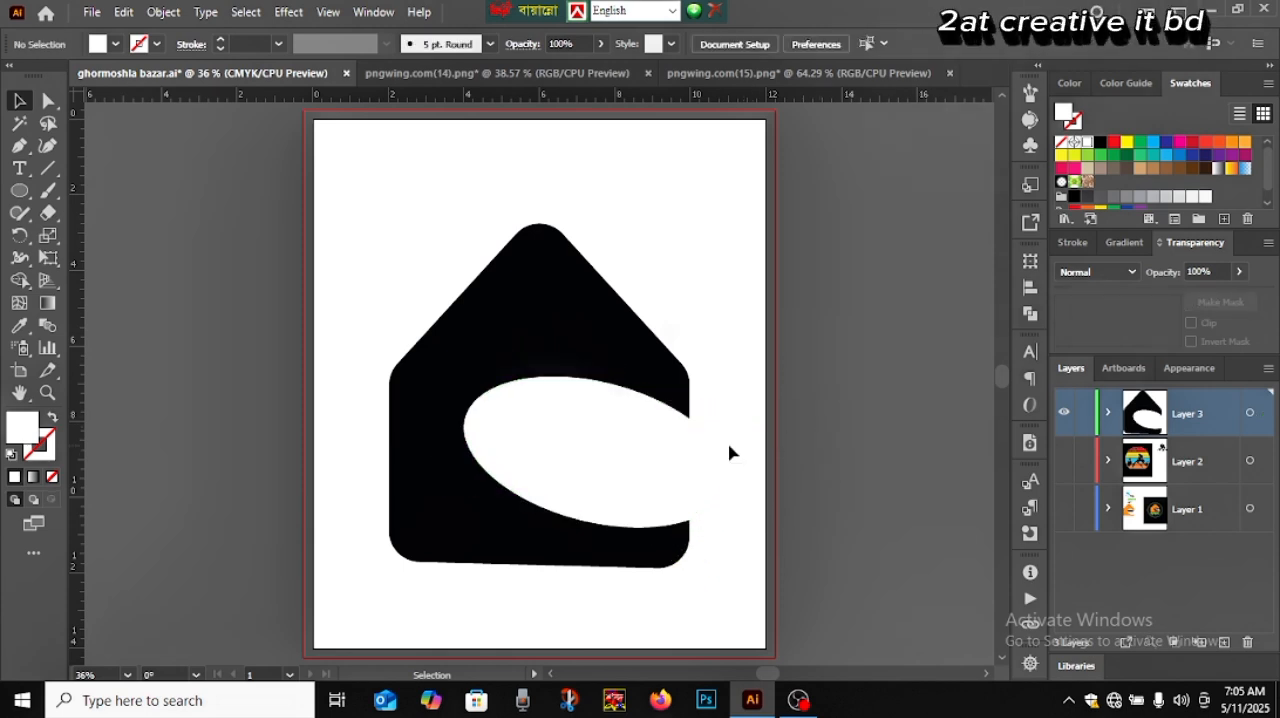
click(646, 452)
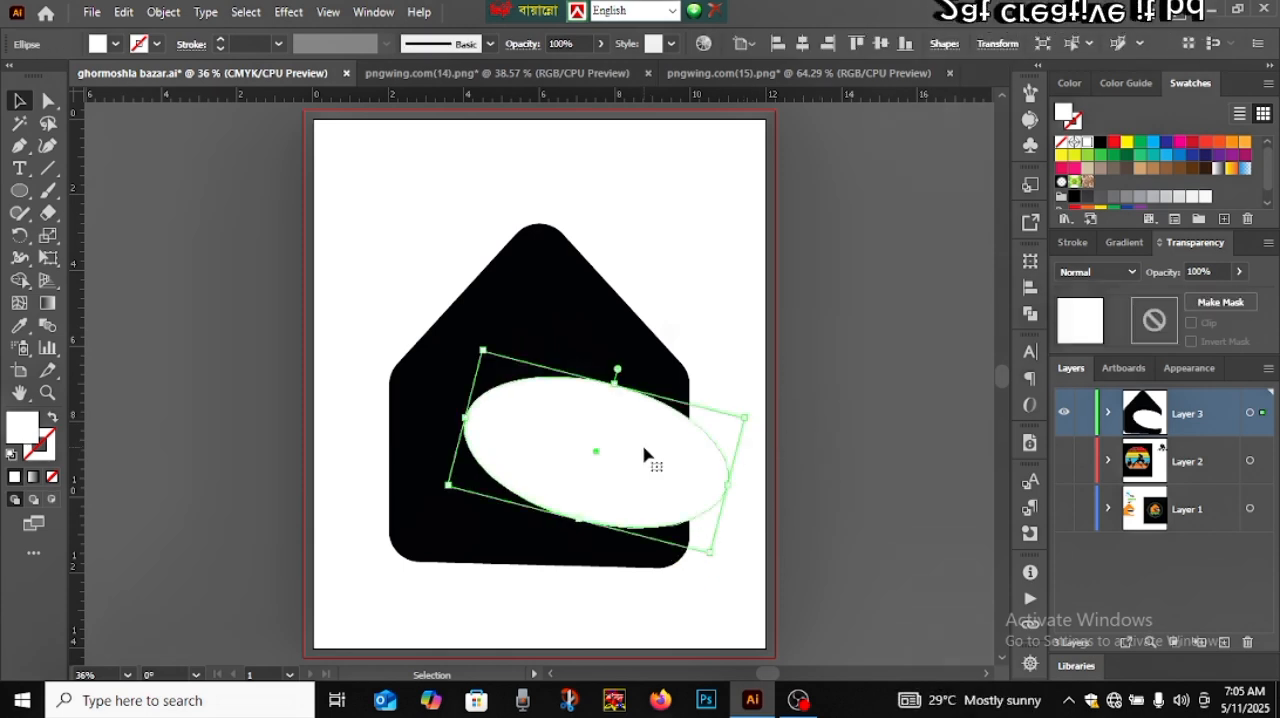
drag(383, 247, 577, 437)
click(779, 375)
click(846, 434)
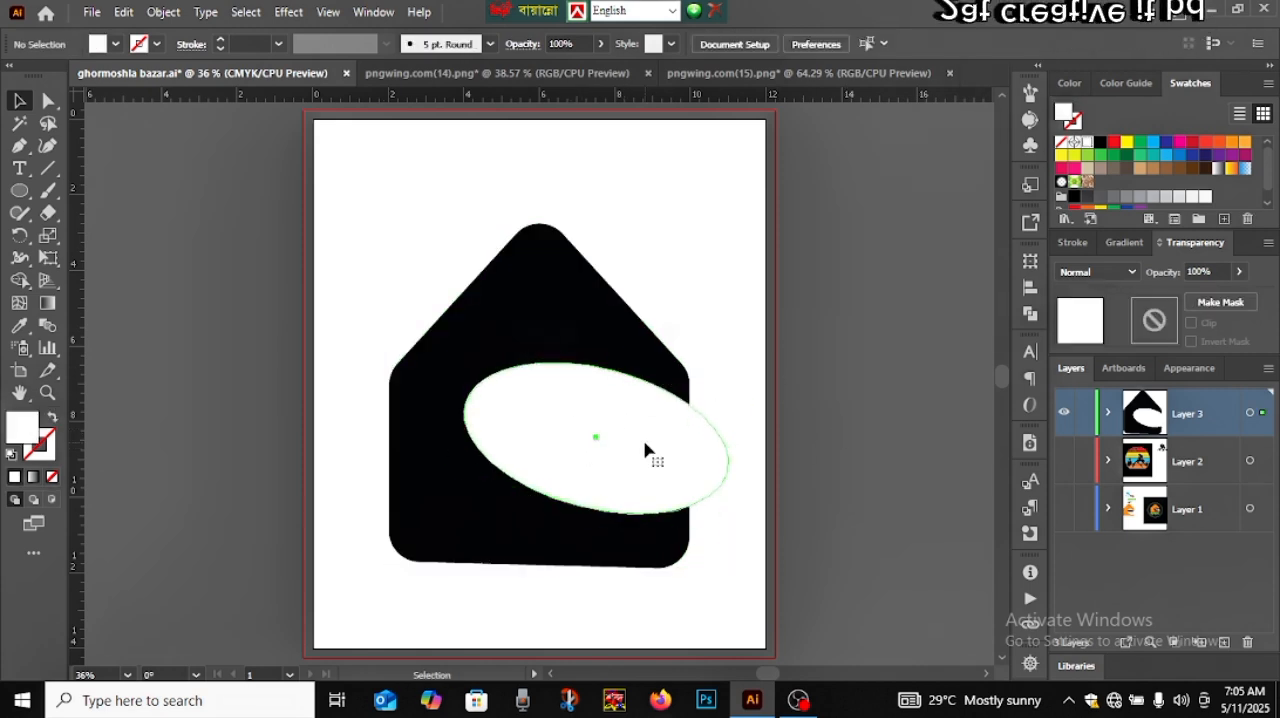
Select the house and the ellipse and cut the ellipse out of the house with the Shape Builder
click(645, 450)
drag(407, 315, 552, 460)
click(21, 281)
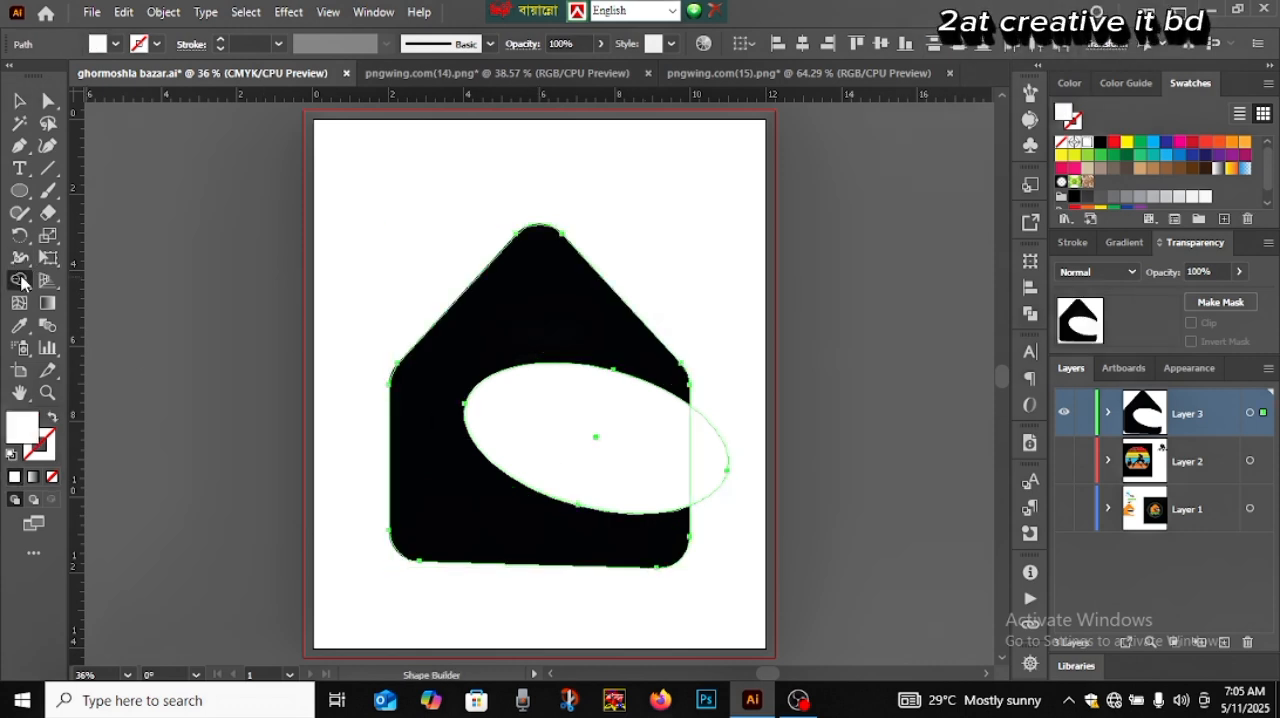
drag(745, 481, 549, 434)
key(v)
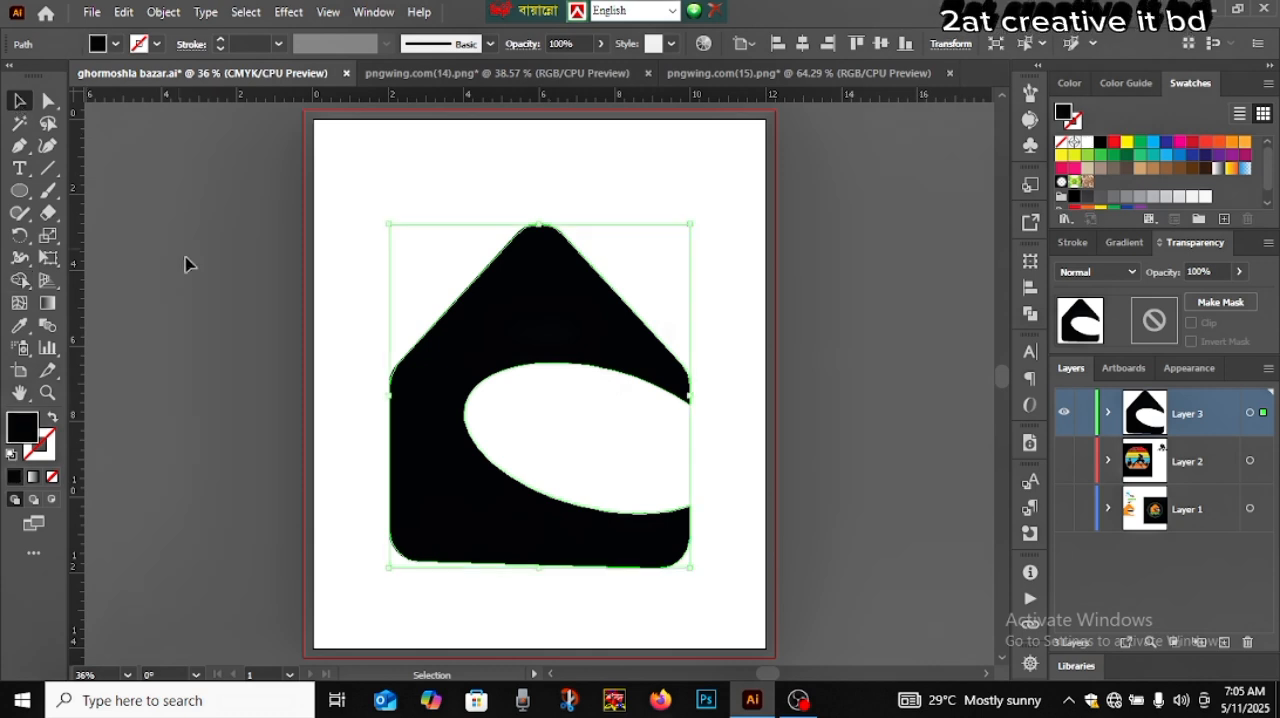
Round the two sharp tips of the house where the curved opening meets its side, with a corner radius of about 0.156 in
click(491, 414)
click(586, 351)
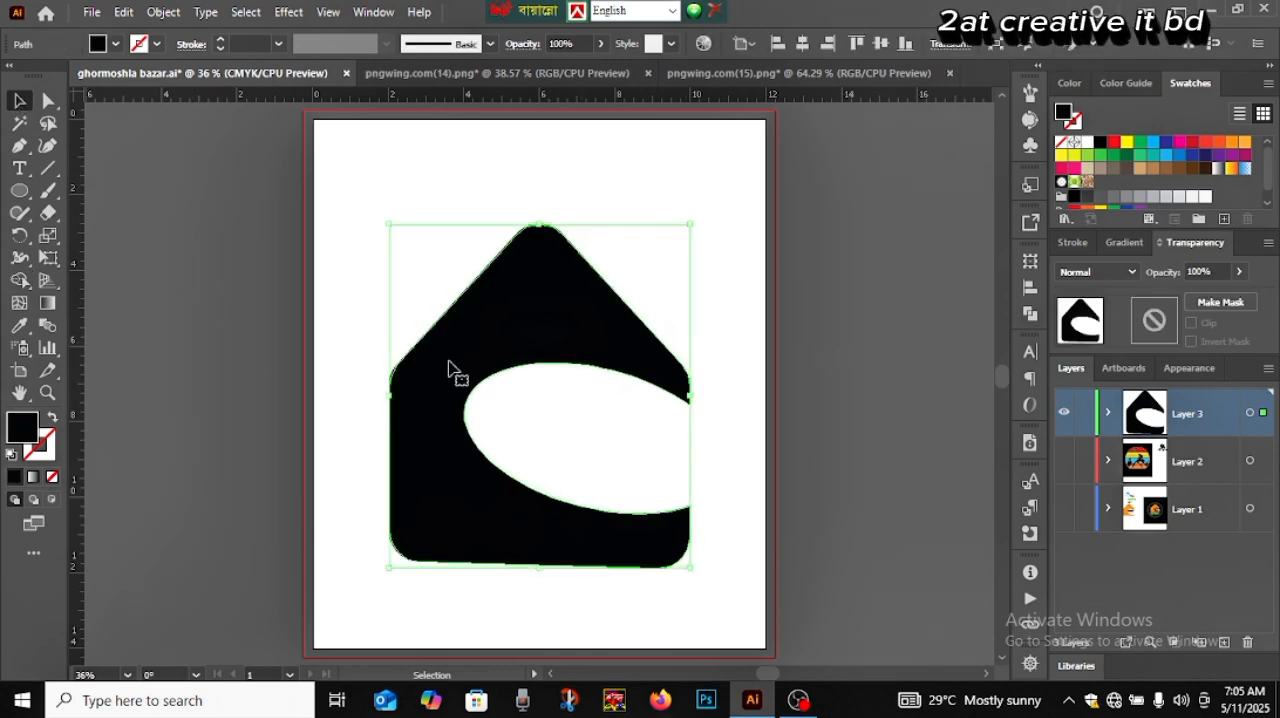
click(48, 101)
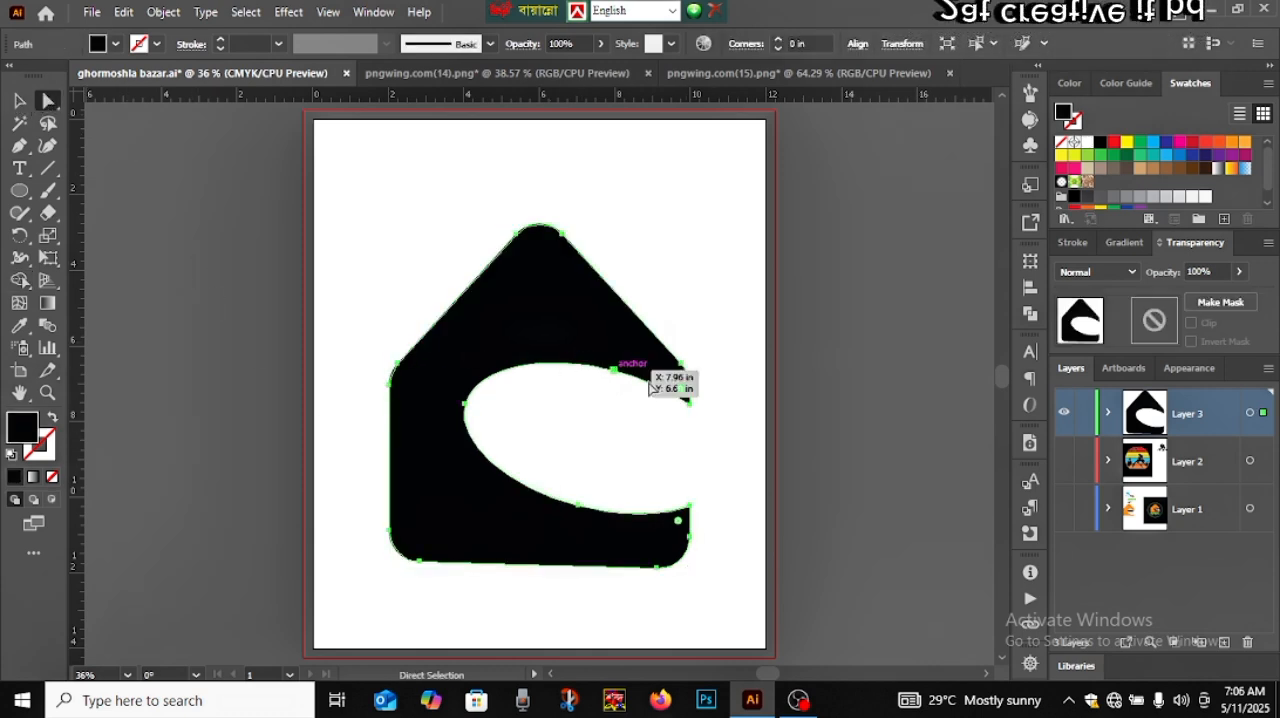
scroll(680, 389, up, 3)
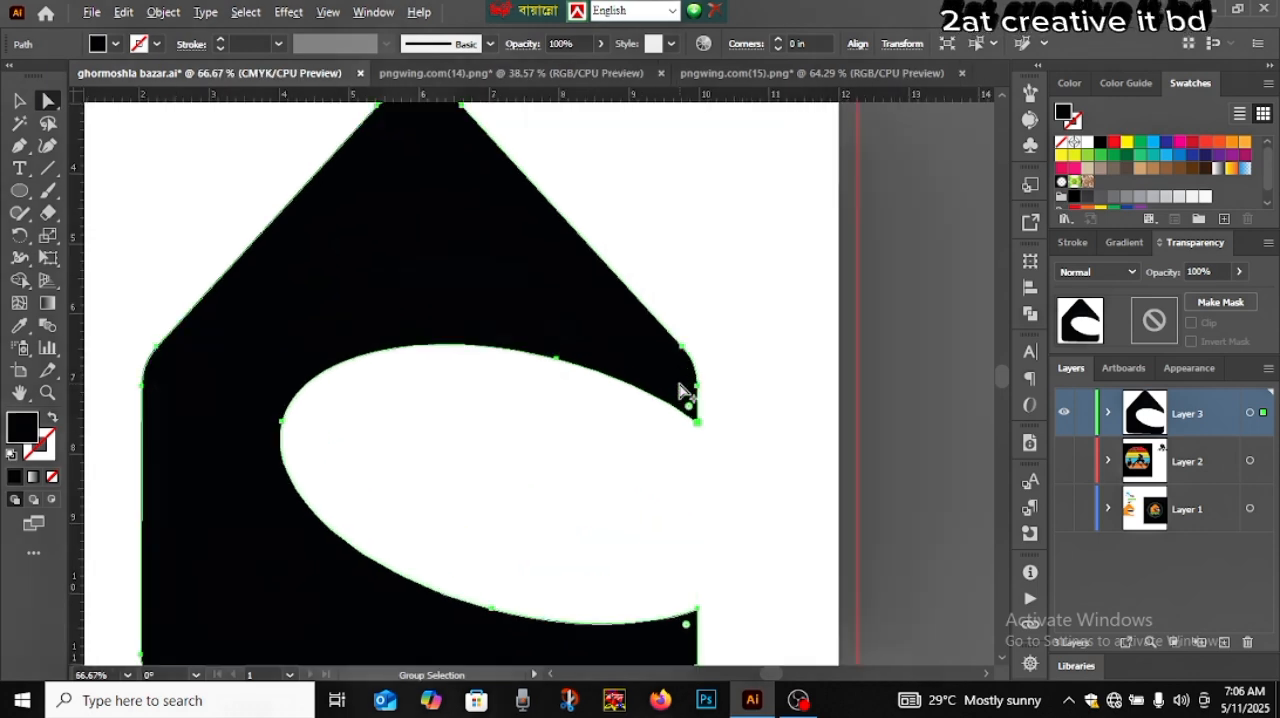
drag(726, 531, 635, 395)
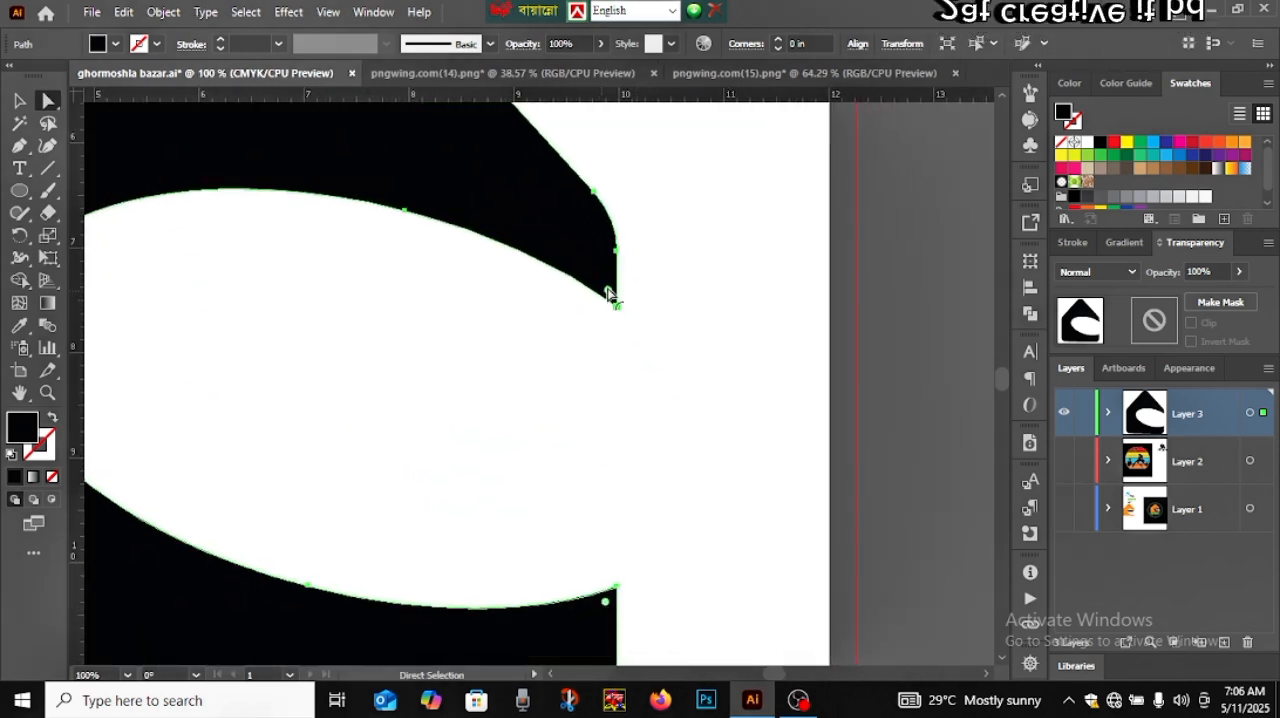
drag(609, 293, 598, 279)
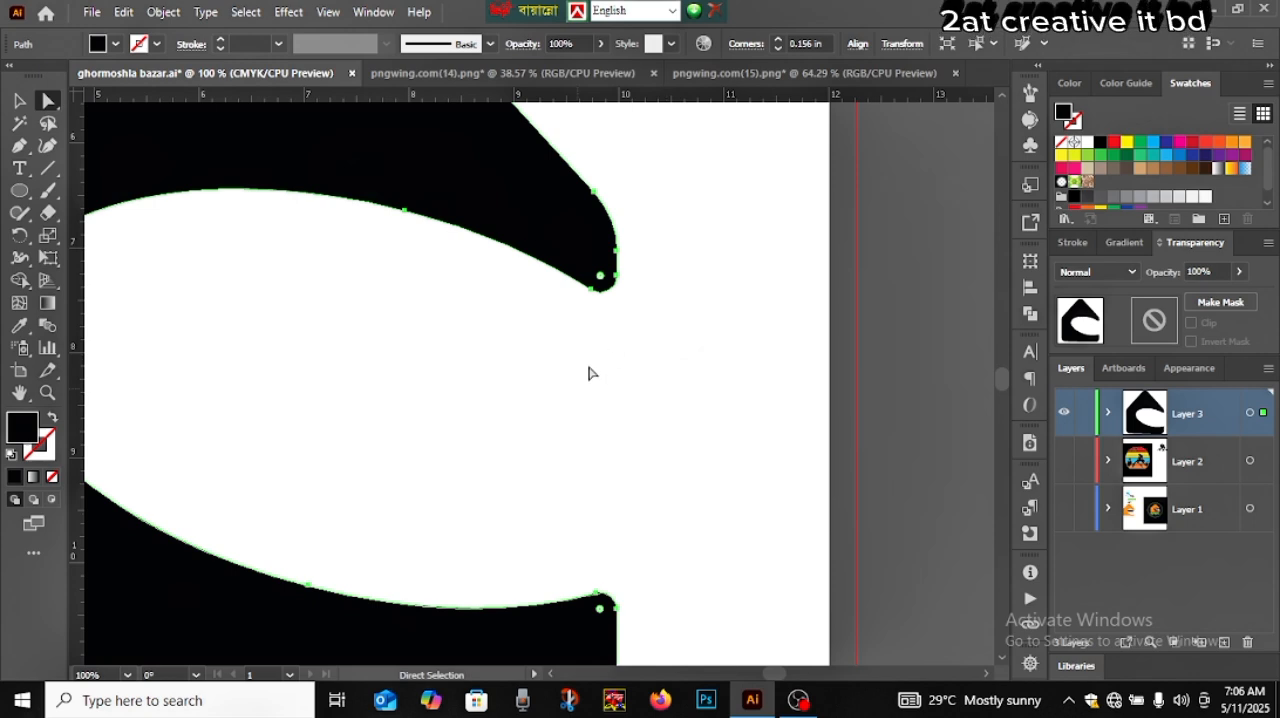
click(19, 101)
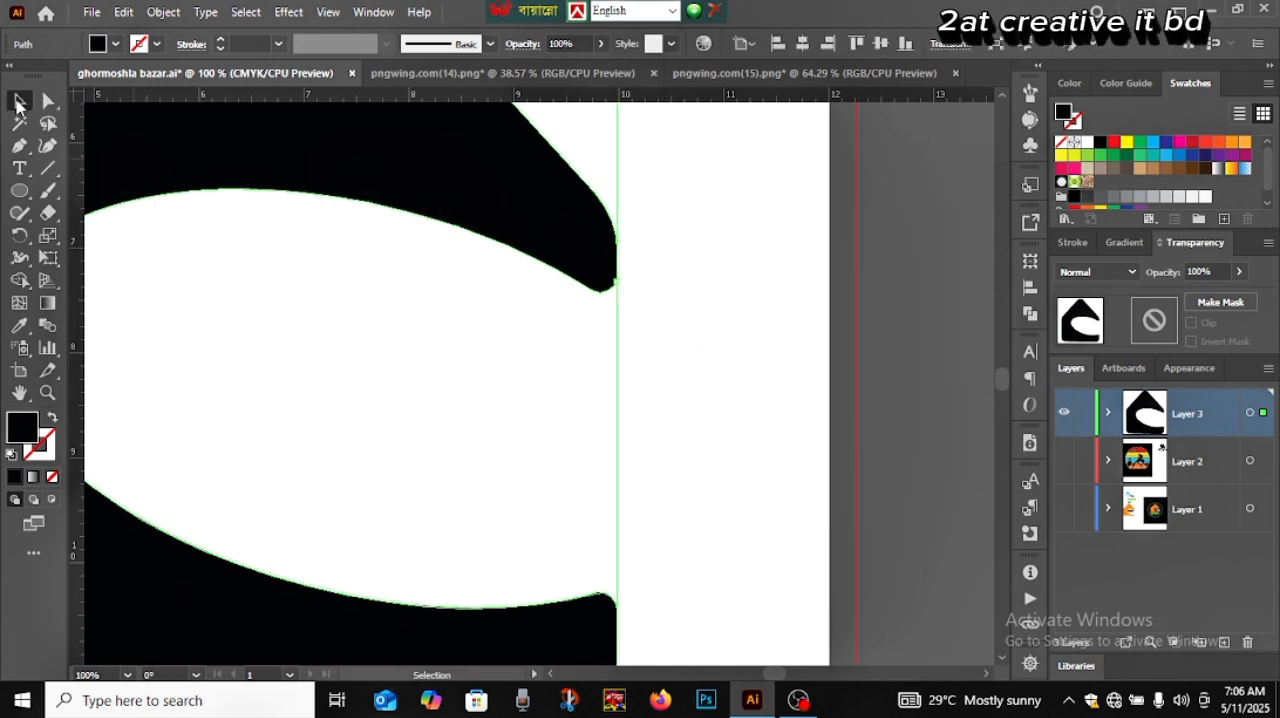
drag(335, 502, 537, 463)
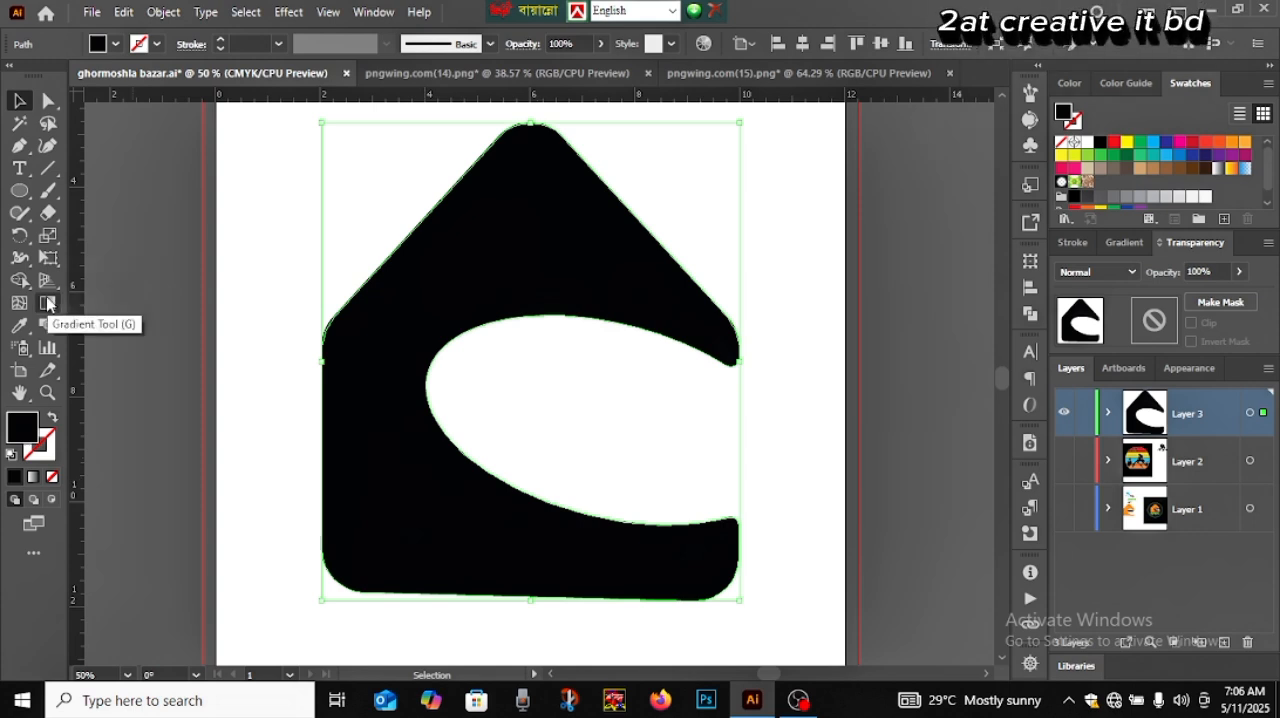
Draw a small black pentagon inside the curved opening with the Polygon tool and rotate it so one point faces up
drag(19, 190, 87, 263)
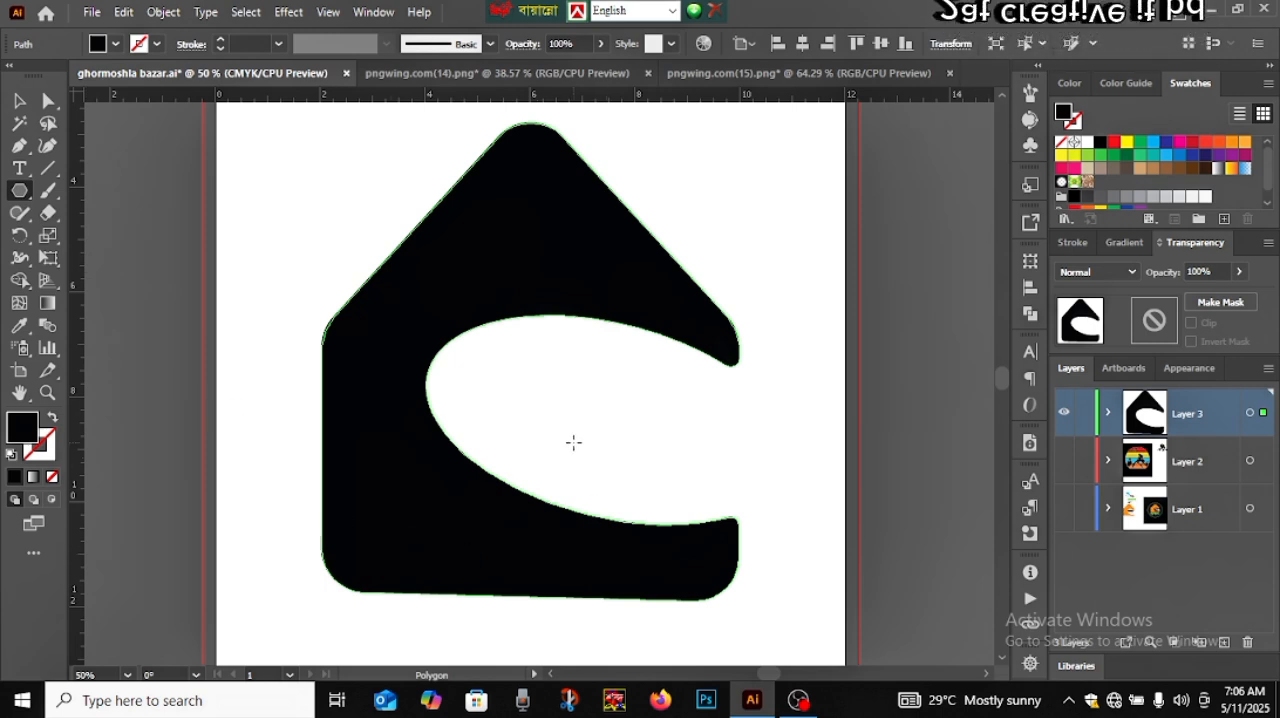
drag(573, 442, 594, 470)
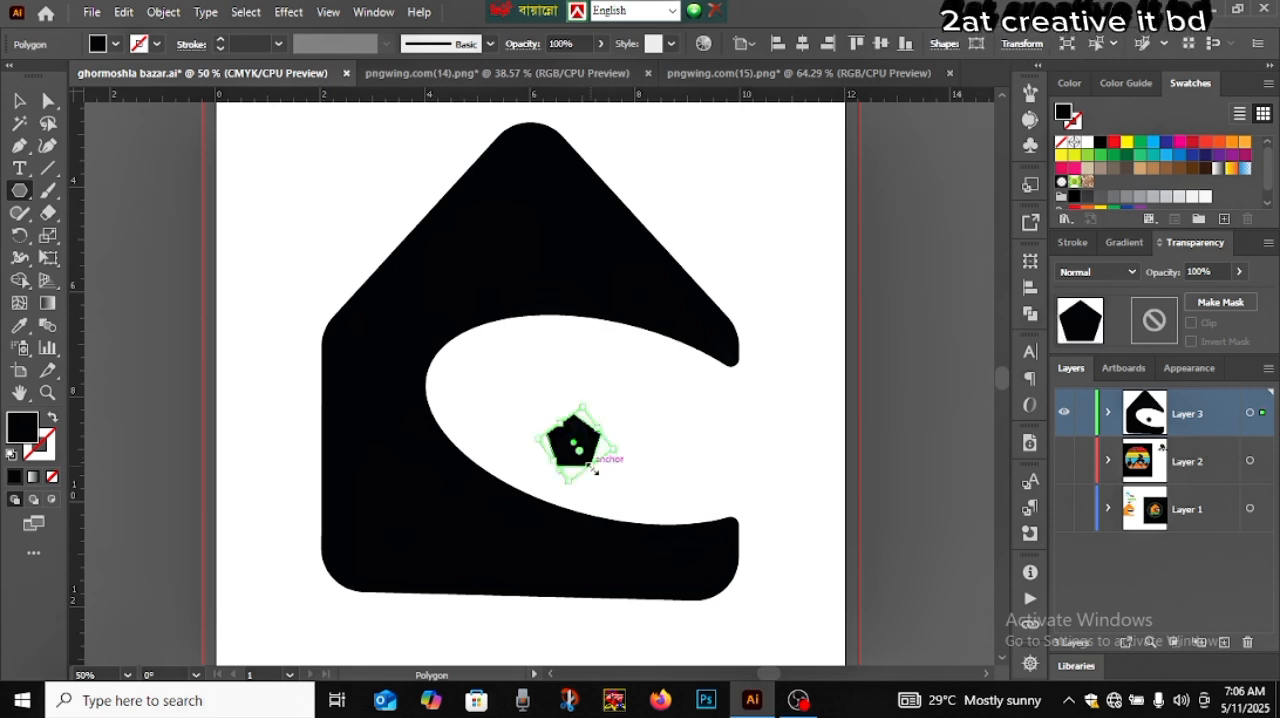
key(v)
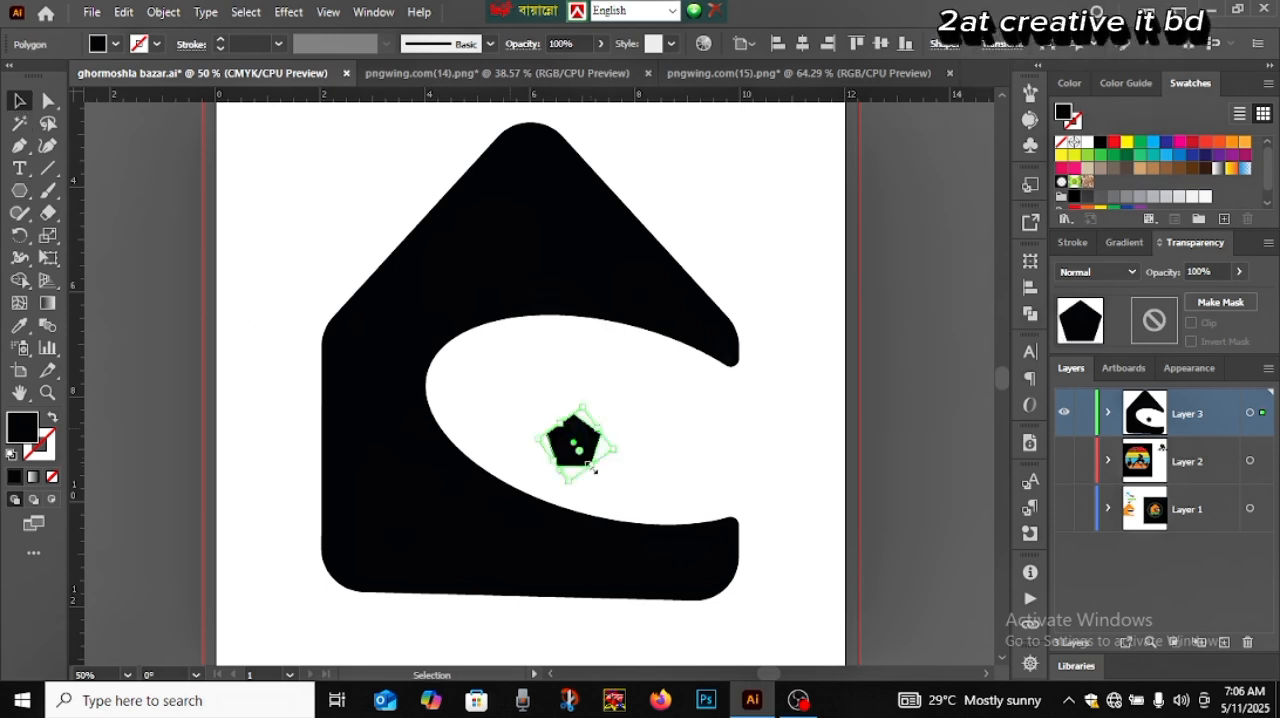
click(680, 449)
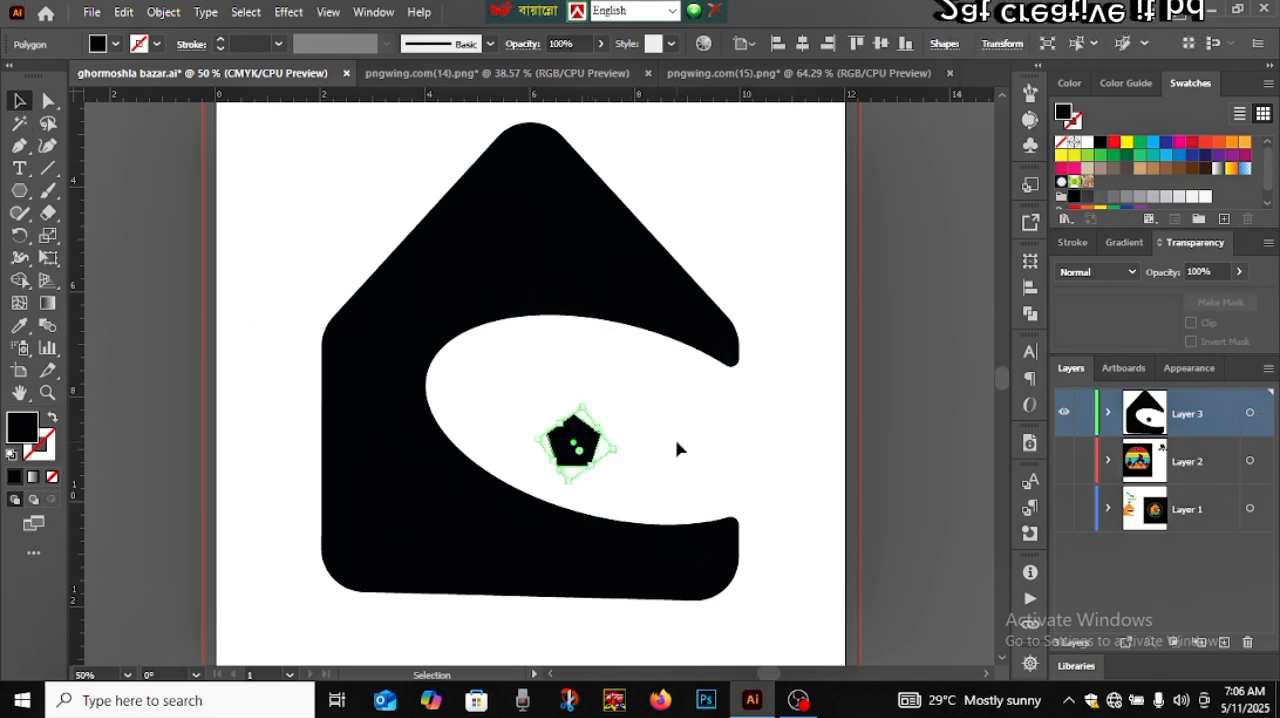
click(585, 449)
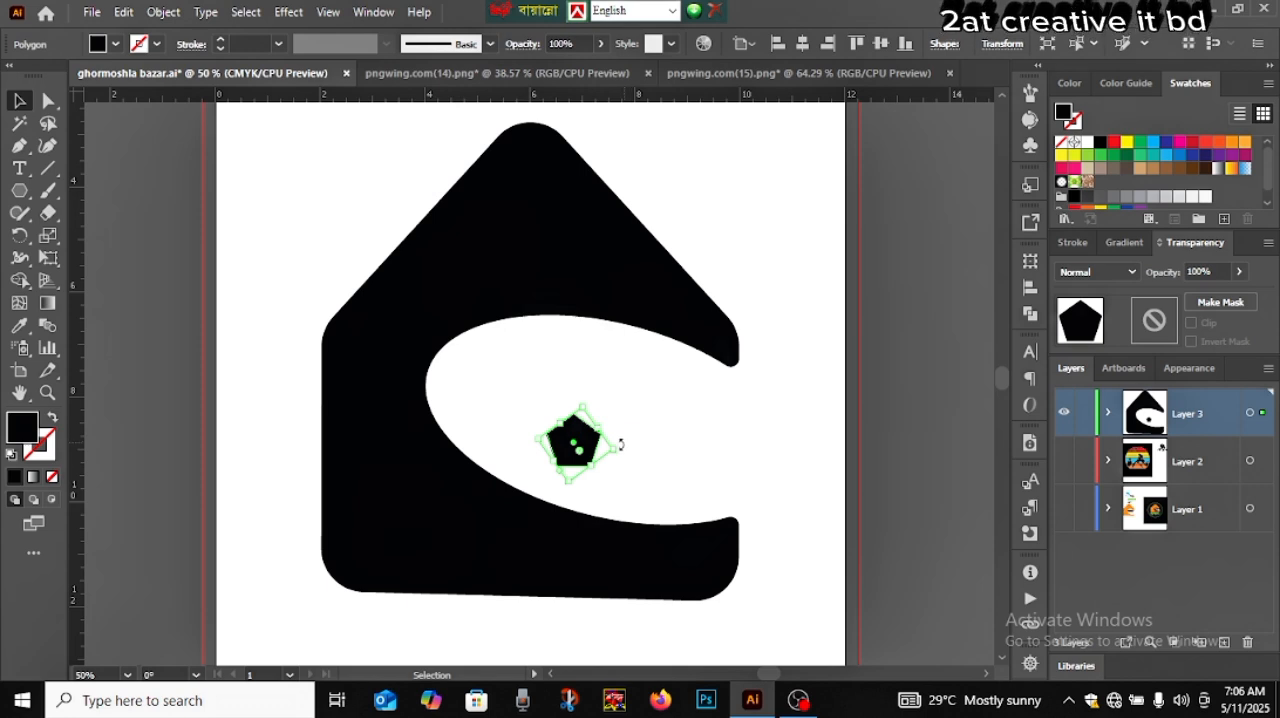
drag(620, 444, 540, 401)
drag(614, 421, 601, 415)
click(679, 467)
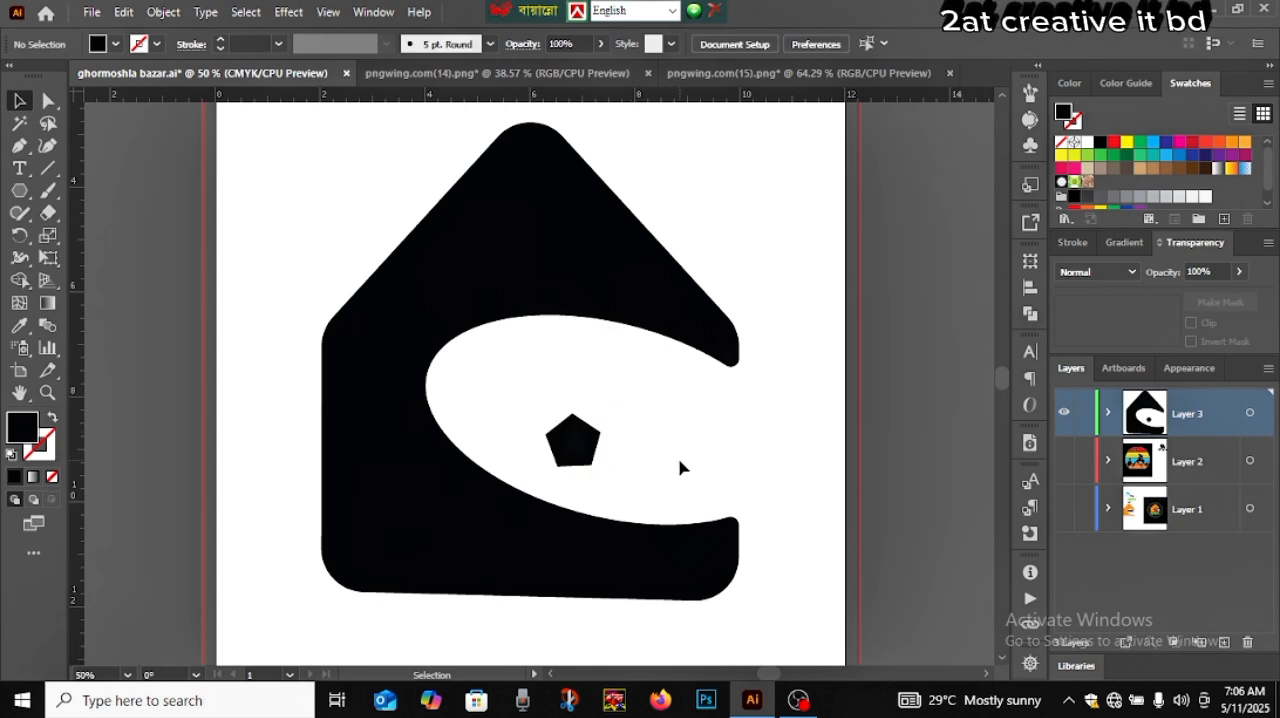
scroll(679, 467, down, 4)
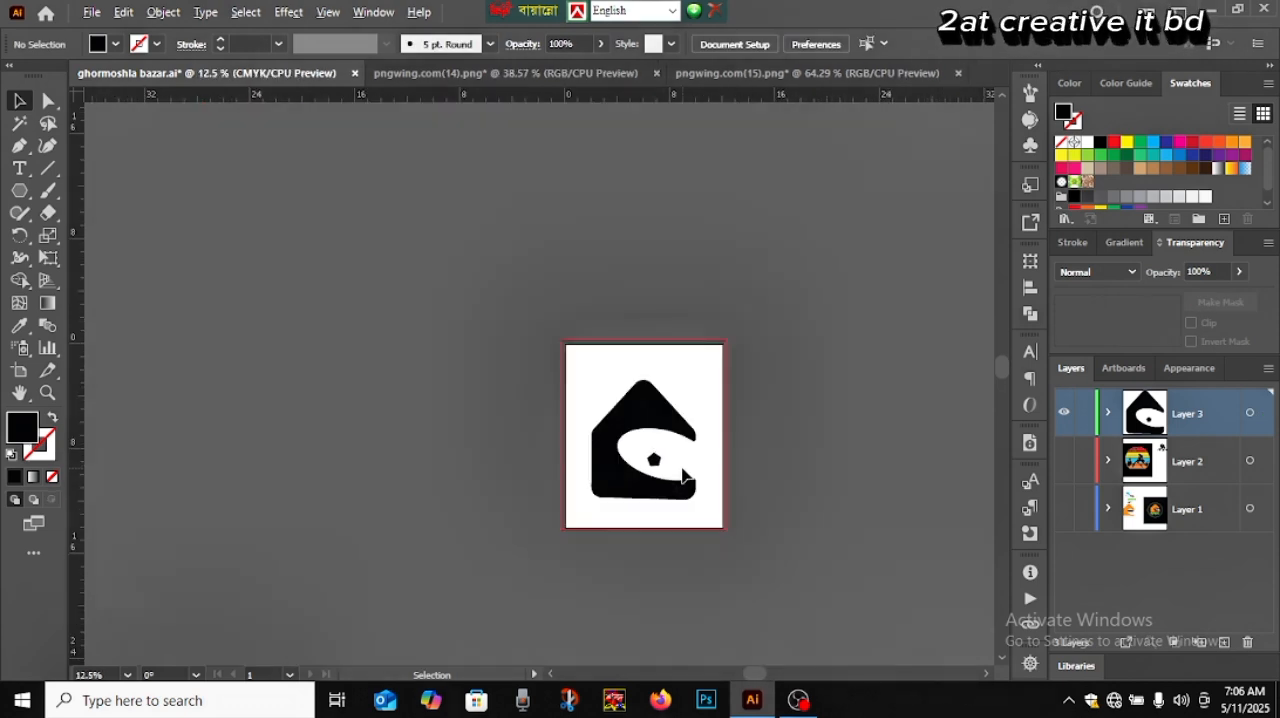
scroll(682, 475, up, 3)
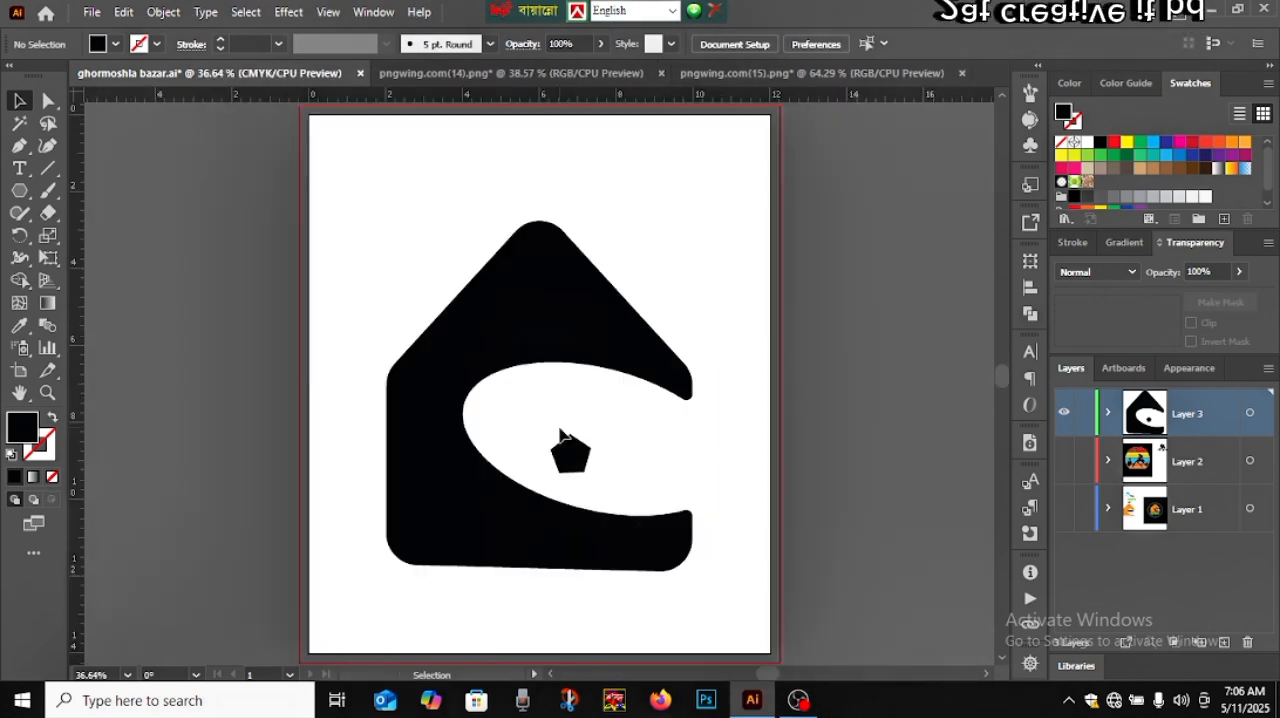
Move the pentagon onto the empty canvas beside the artboard and enlarge it to about twice its size
drag(560, 435, 196, 411)
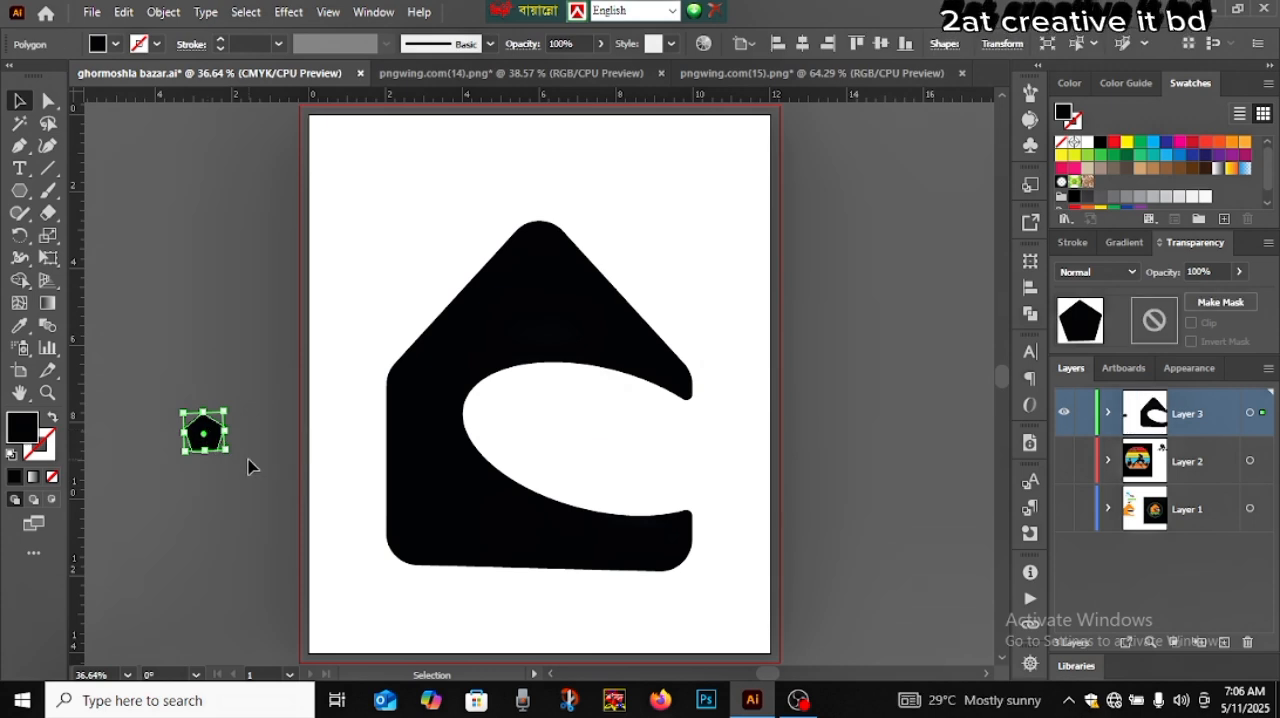
click(248, 460)
click(215, 440)
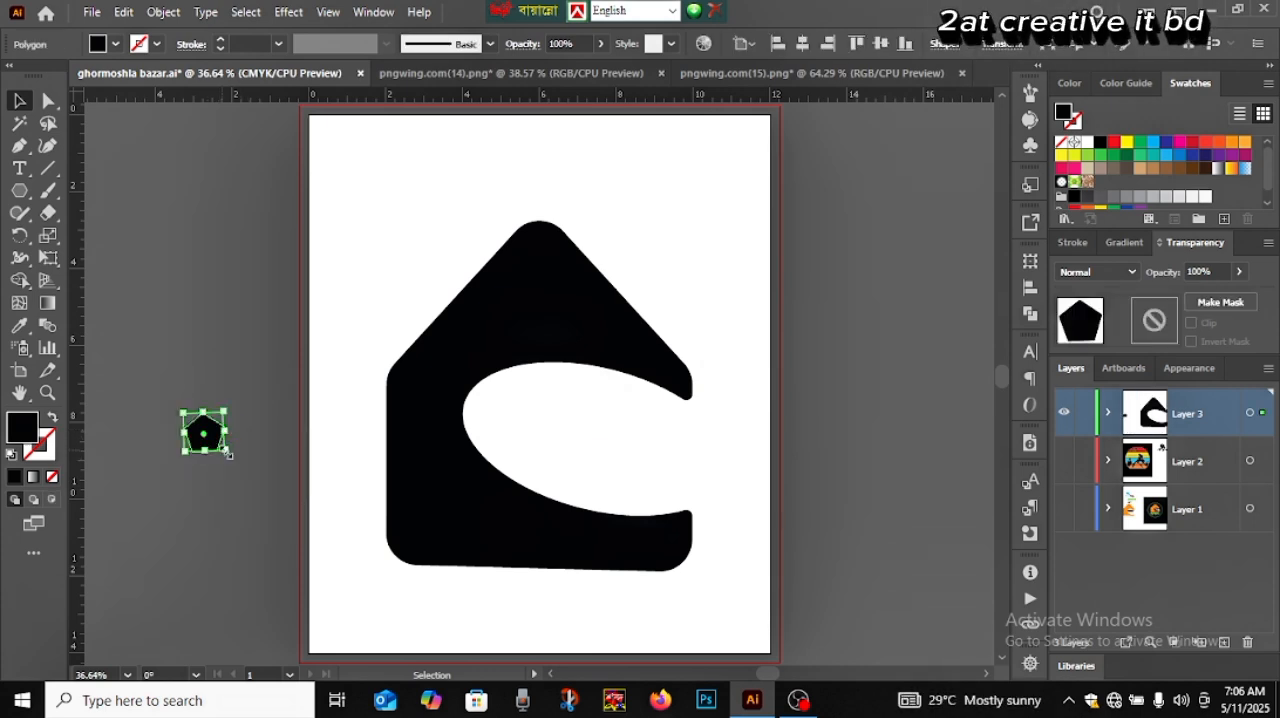
drag(228, 455, 252, 472)
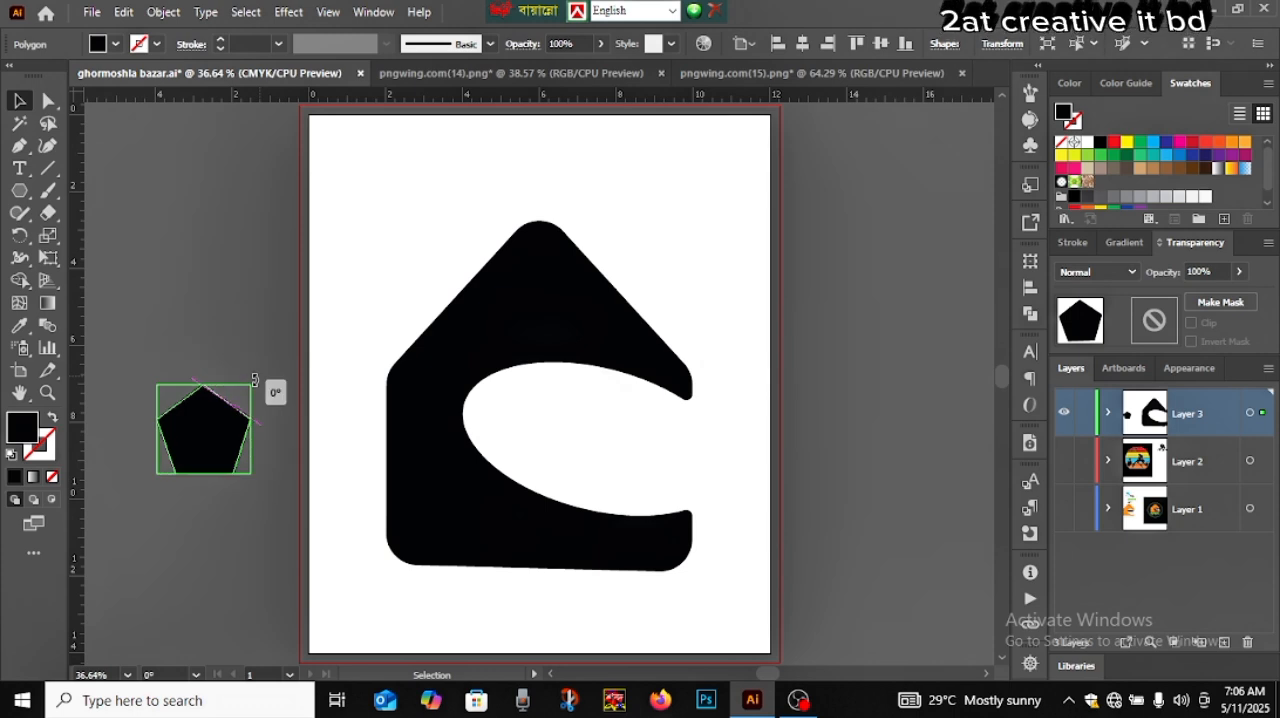
click(220, 505)
click(220, 435)
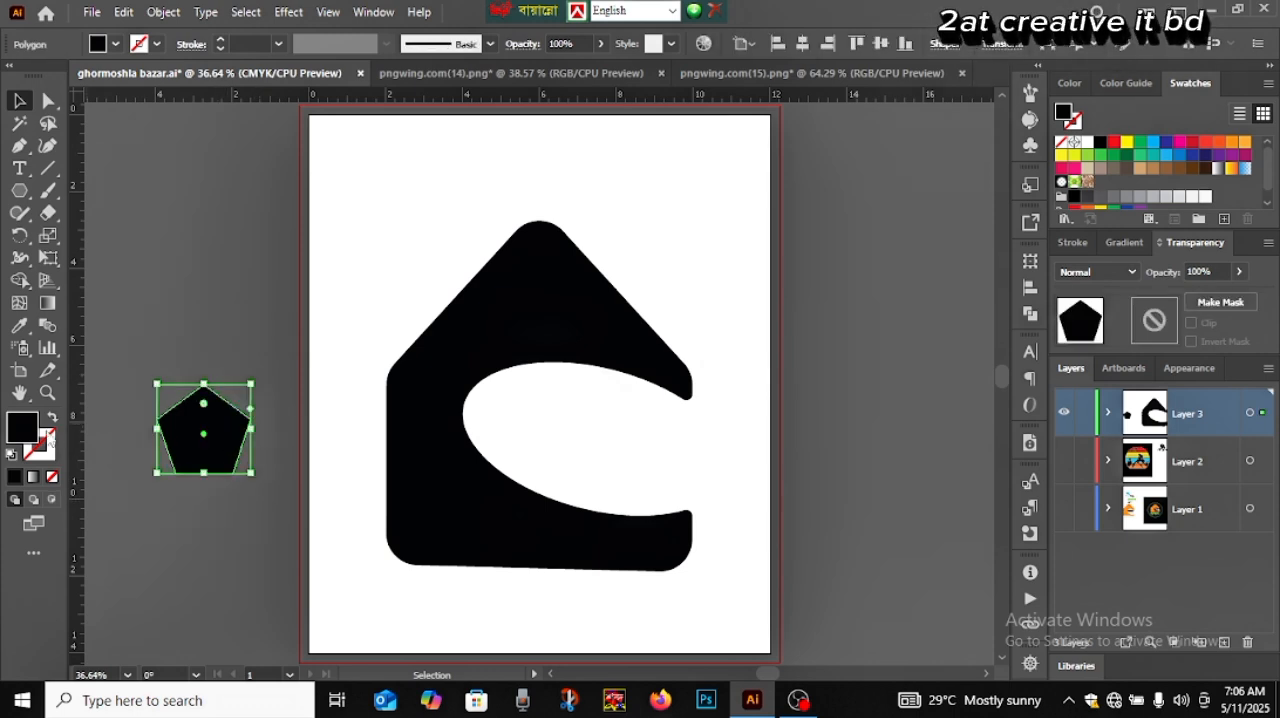
Turn the pentagon into an unfilled outline with a white 5 pt stroke
click(55, 421)
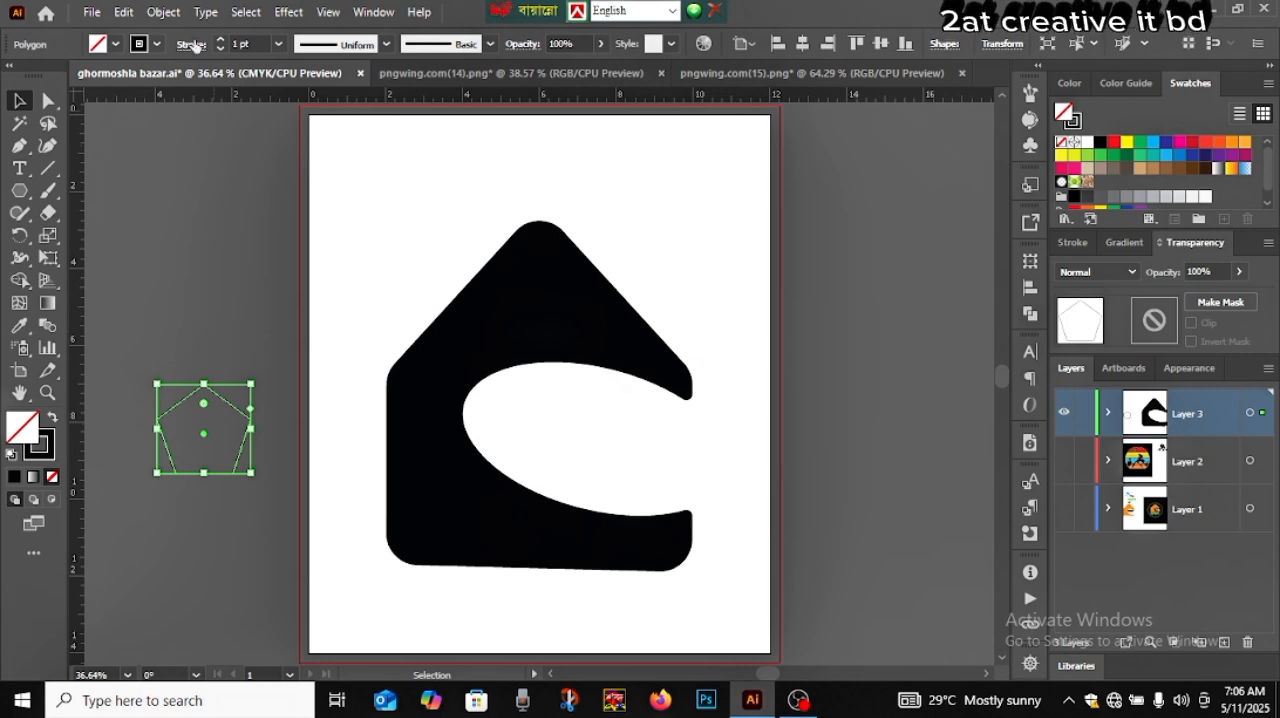
click(98, 44)
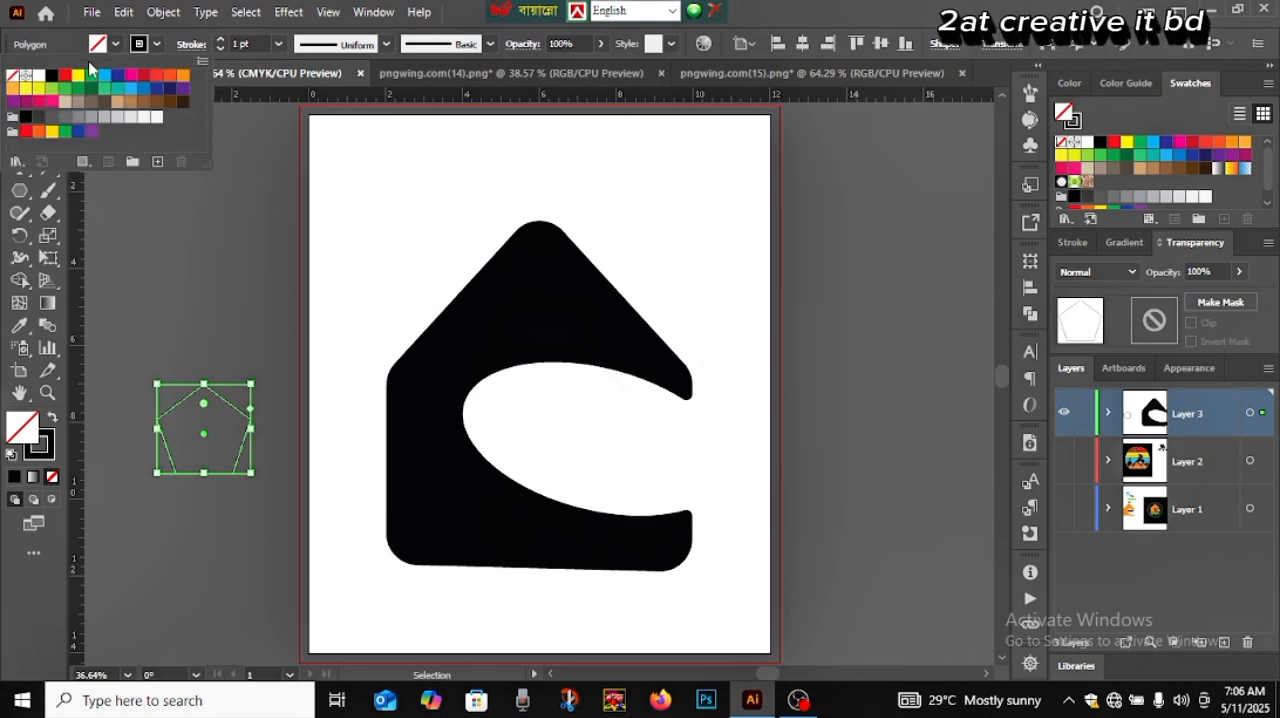
click(38, 77)
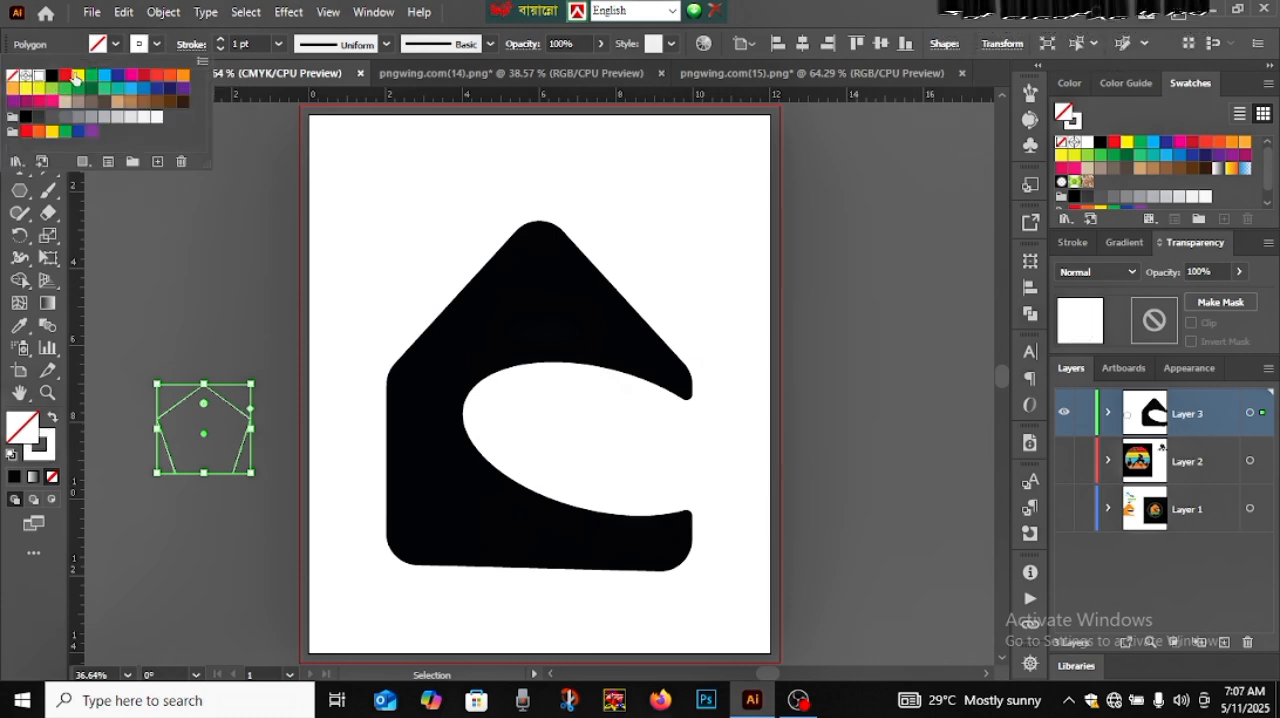
click(220, 39)
click(220, 39)
click(220, 39)
click(220, 39)
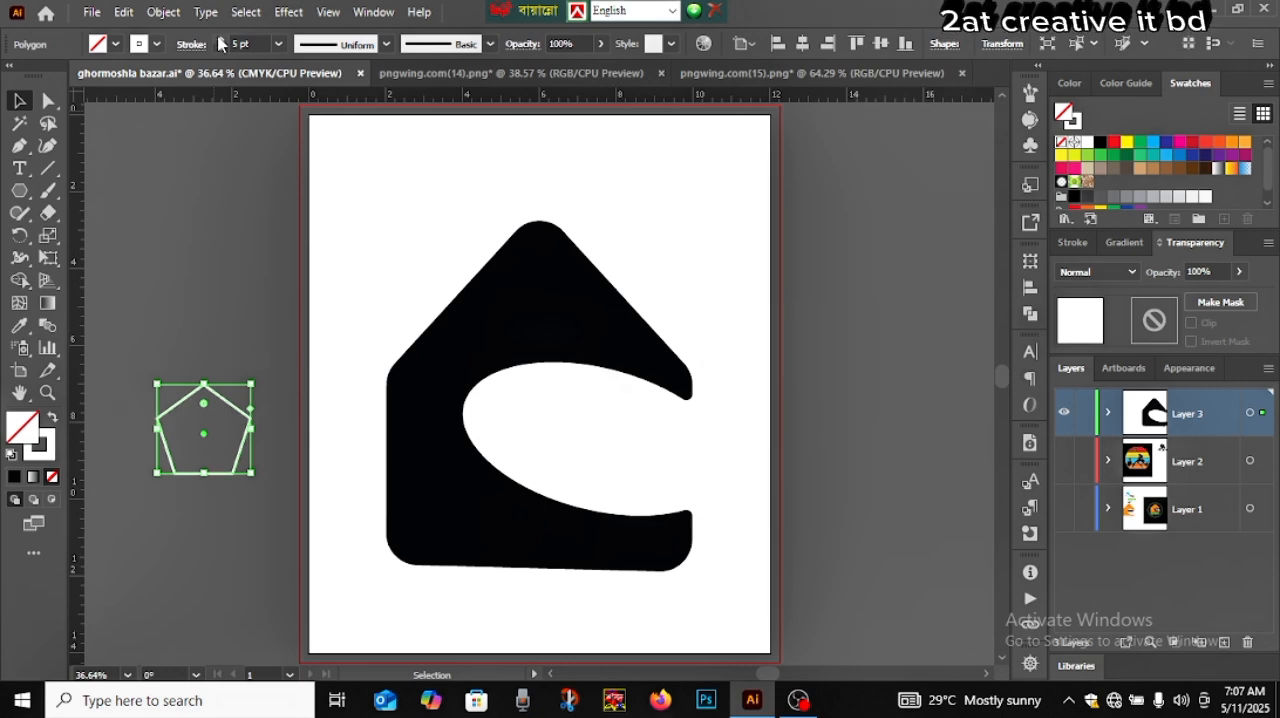
click(193, 358)
click(215, 398)
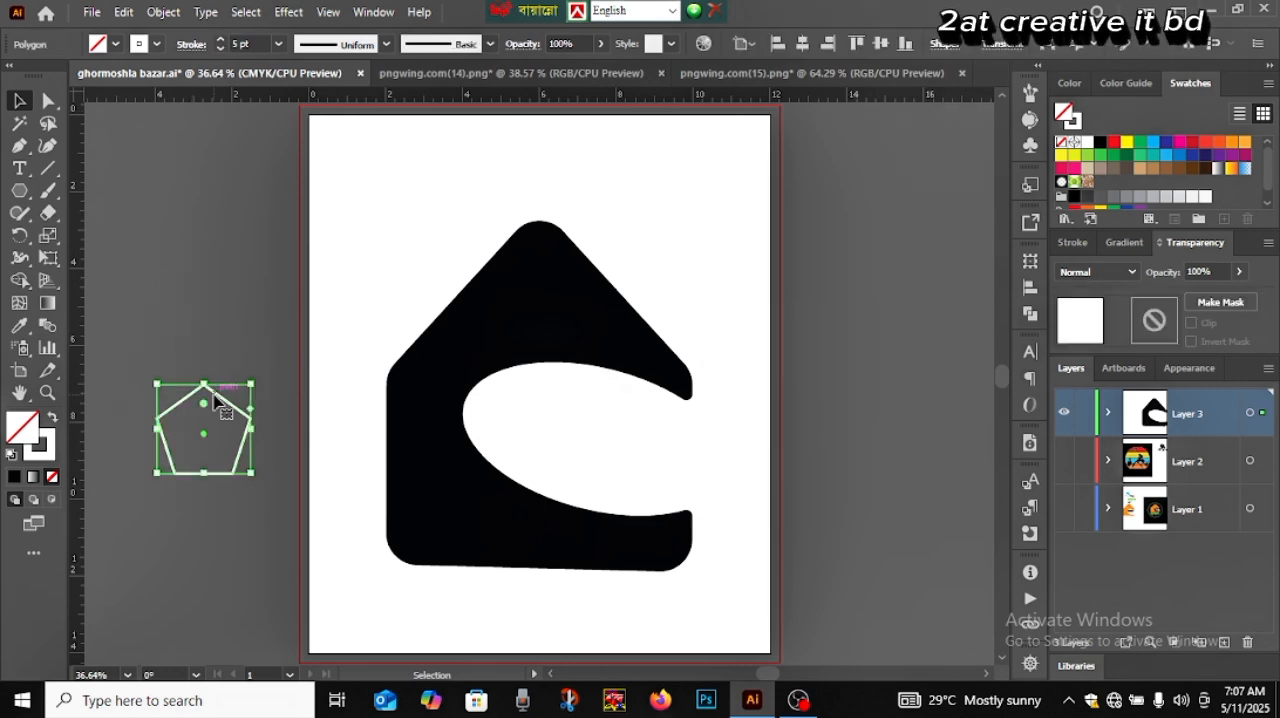
Round all corners of the pentagon outline slightly, with a radius of about 0.144 in
scroll(214, 395, up, 3)
drag(213, 393, 351, 387)
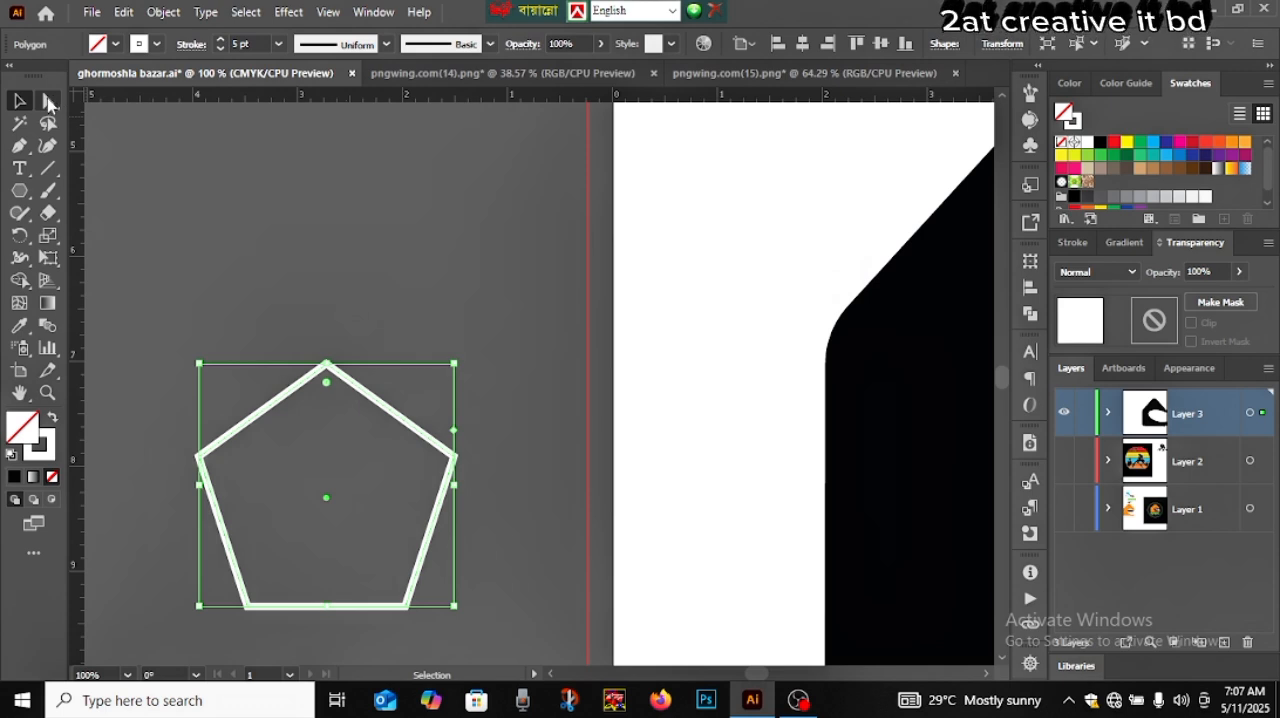
click(50, 103)
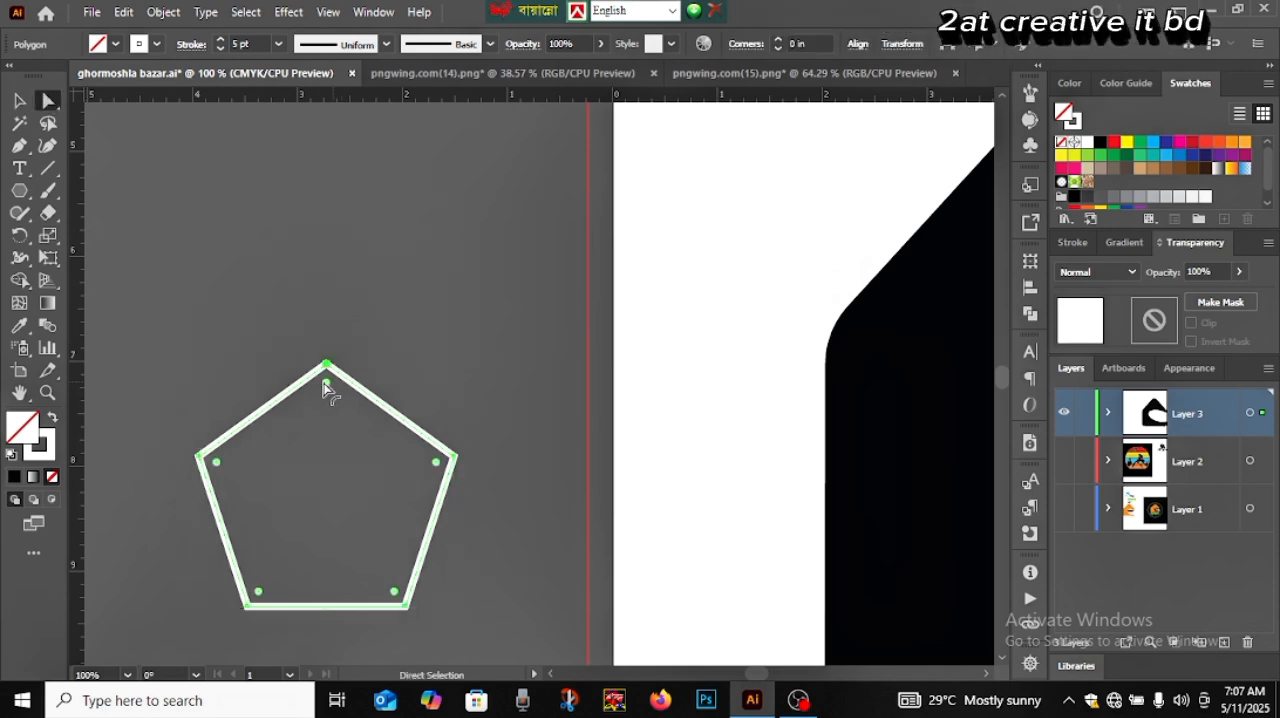
mouse_move(327, 389)
mouse_down()
mouse_move(330, 368)
mouse_move(326, 387)
mouse_up()
click(20, 102)
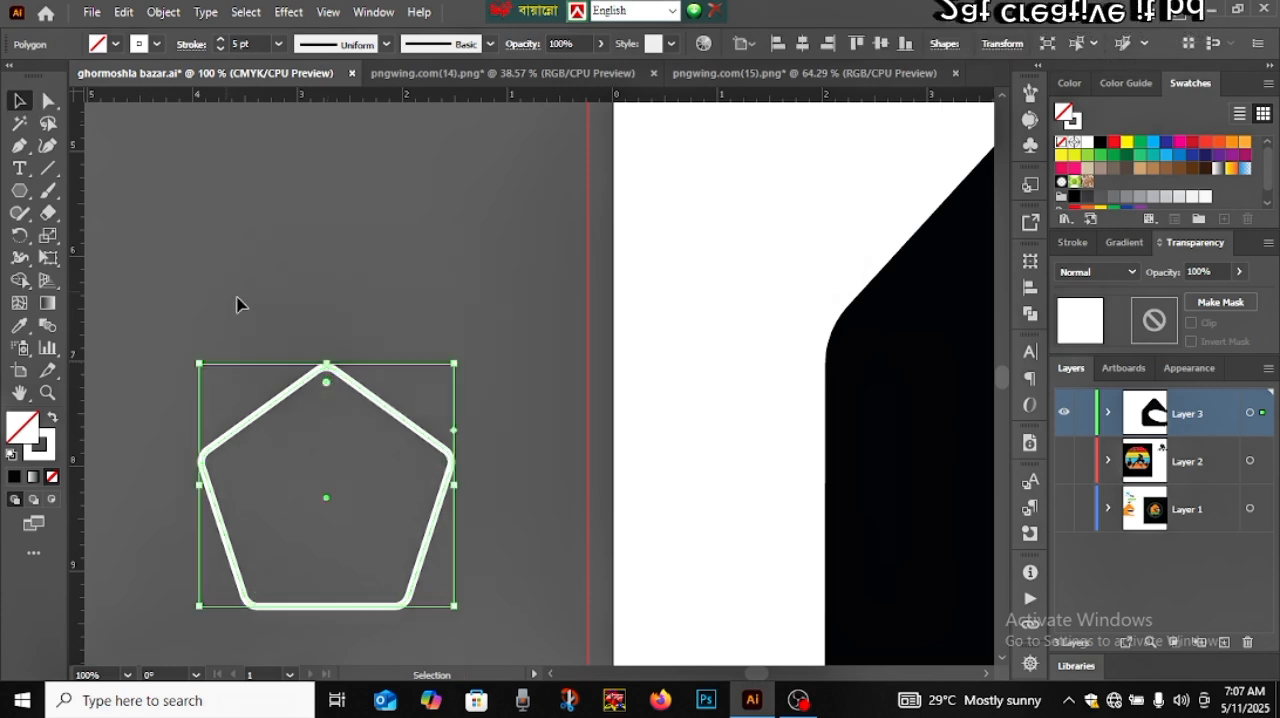
click(240, 302)
key(ctrl+0)
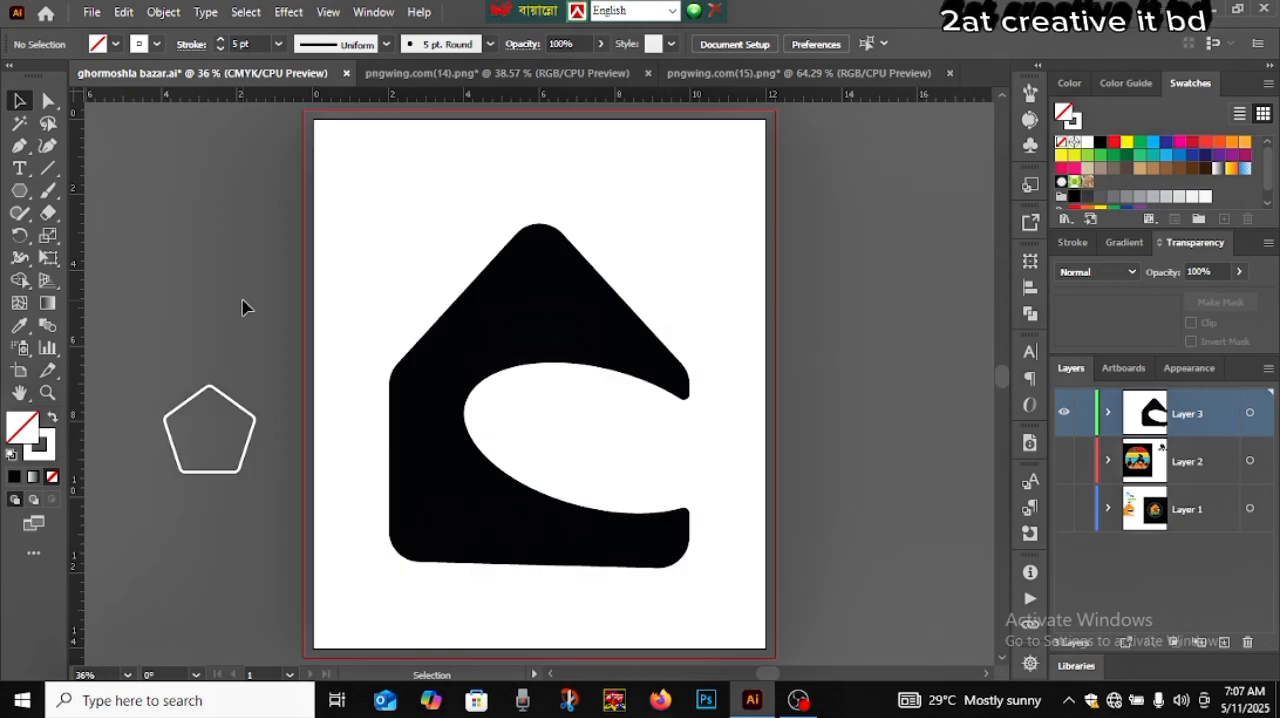
Nudge the whole rounded pentagon outline a little closer to the artboard
click(213, 473)
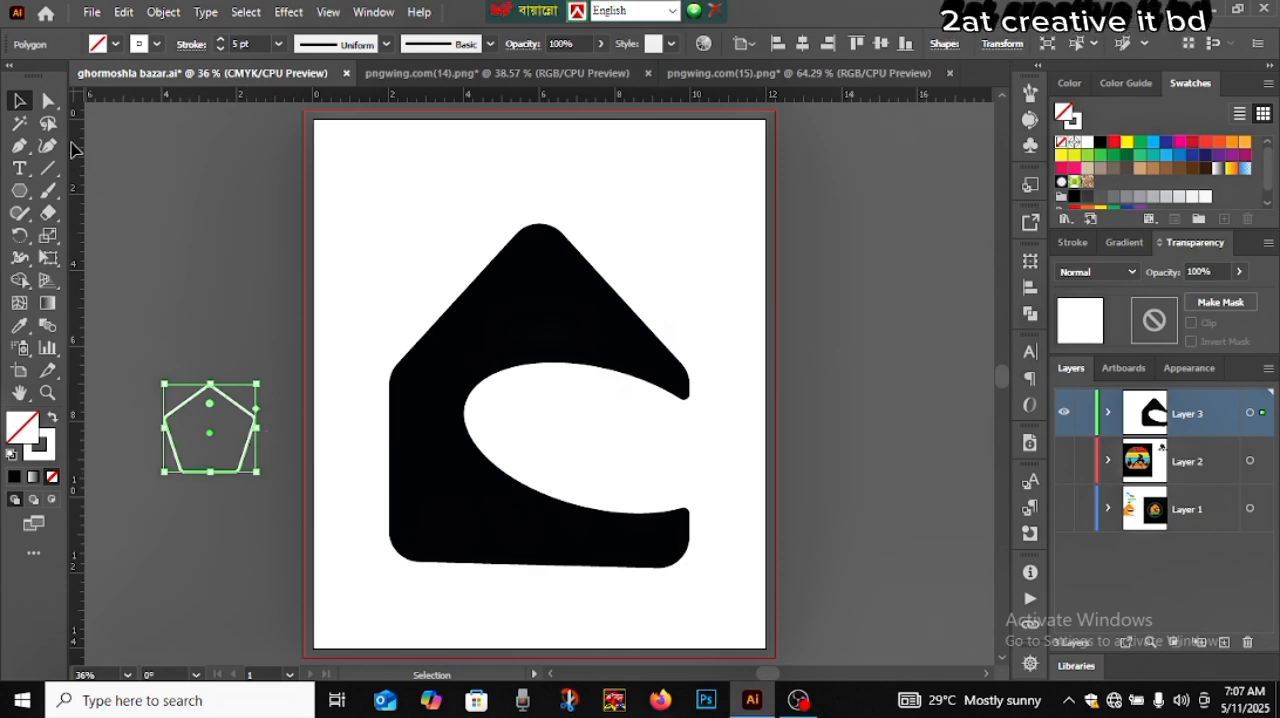
click(48, 100)
scroll(260, 506, up, 2)
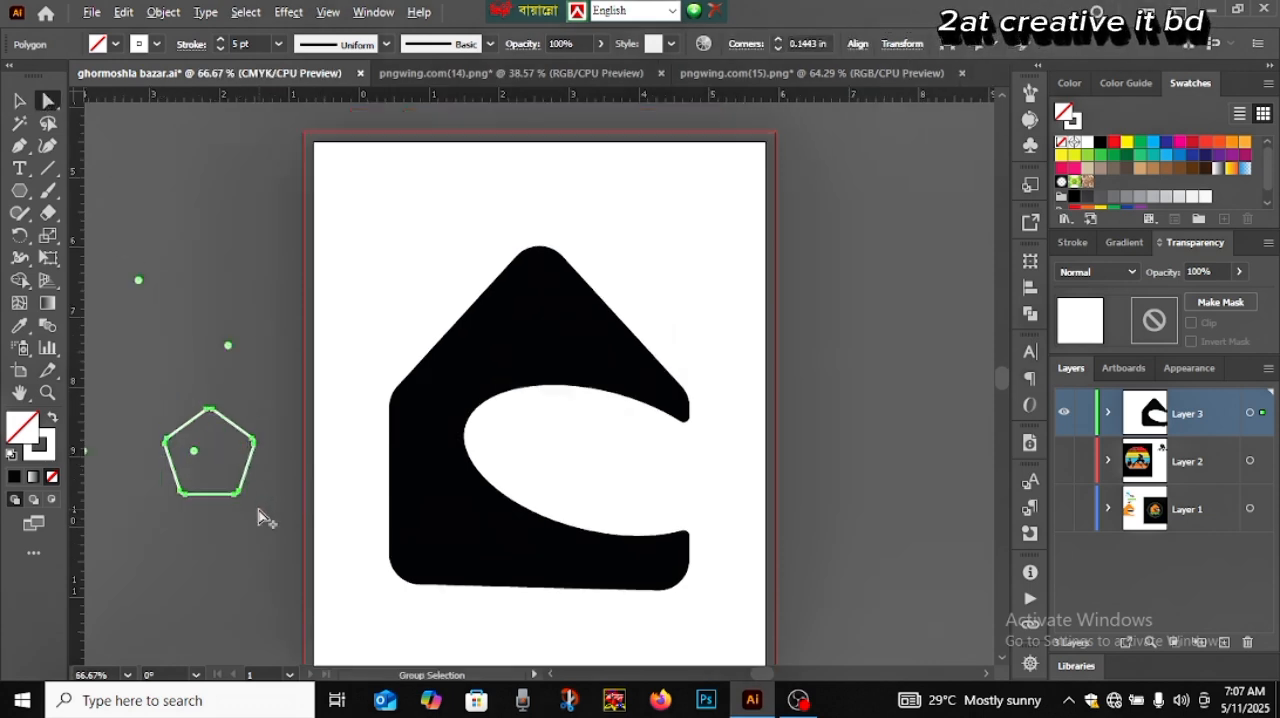
drag(201, 513, 304, 525)
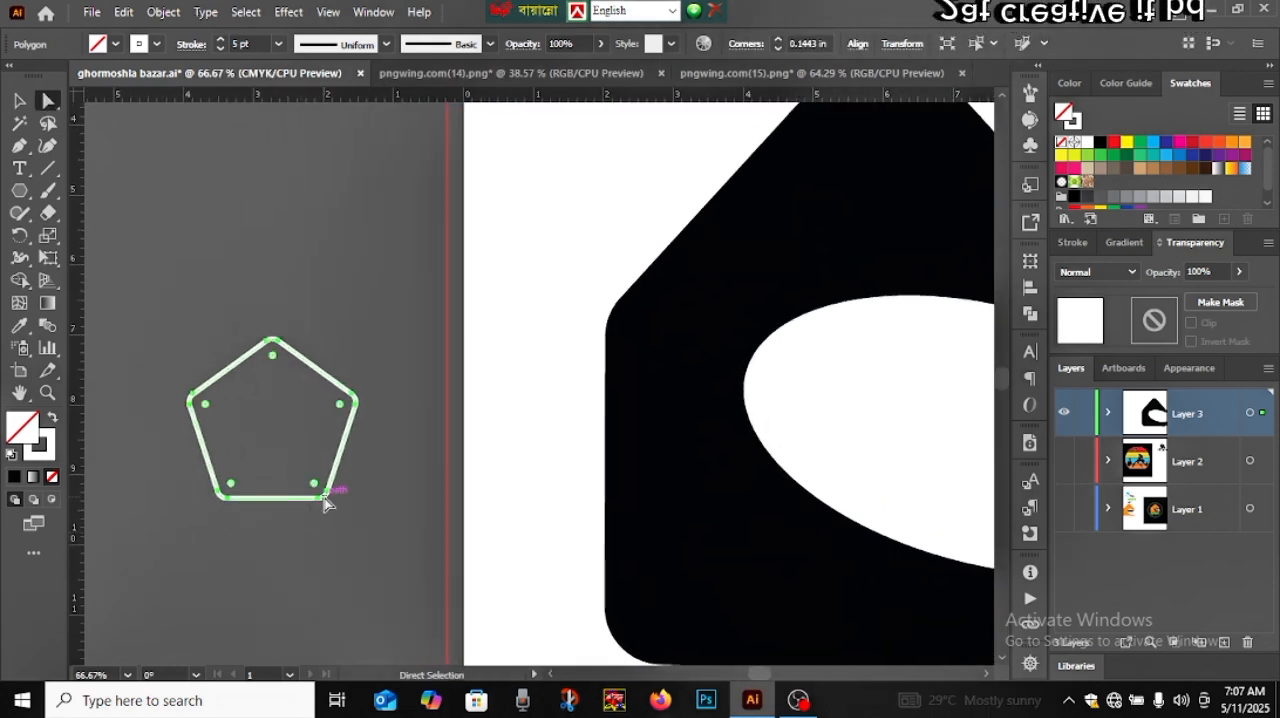
key(Right)
key(Right)
key(Right)
key(Right)
key(Right)
key(Right)
key(Right)
key(Right)
key(Right)
key(Right)
key(Right)
key(Right)
key(Right)
key(Right)
key(Right)
key(Right)
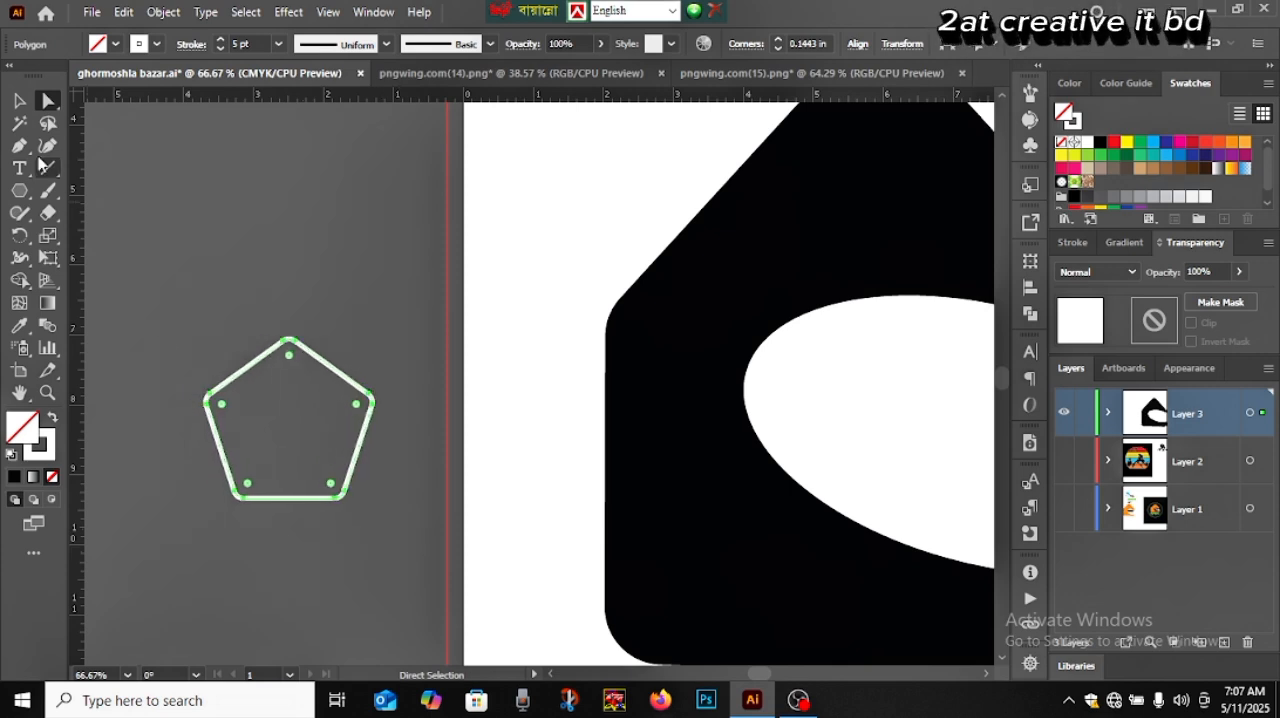
Select and delete the rounded pentagon outline beside the artboard
click(19, 102)
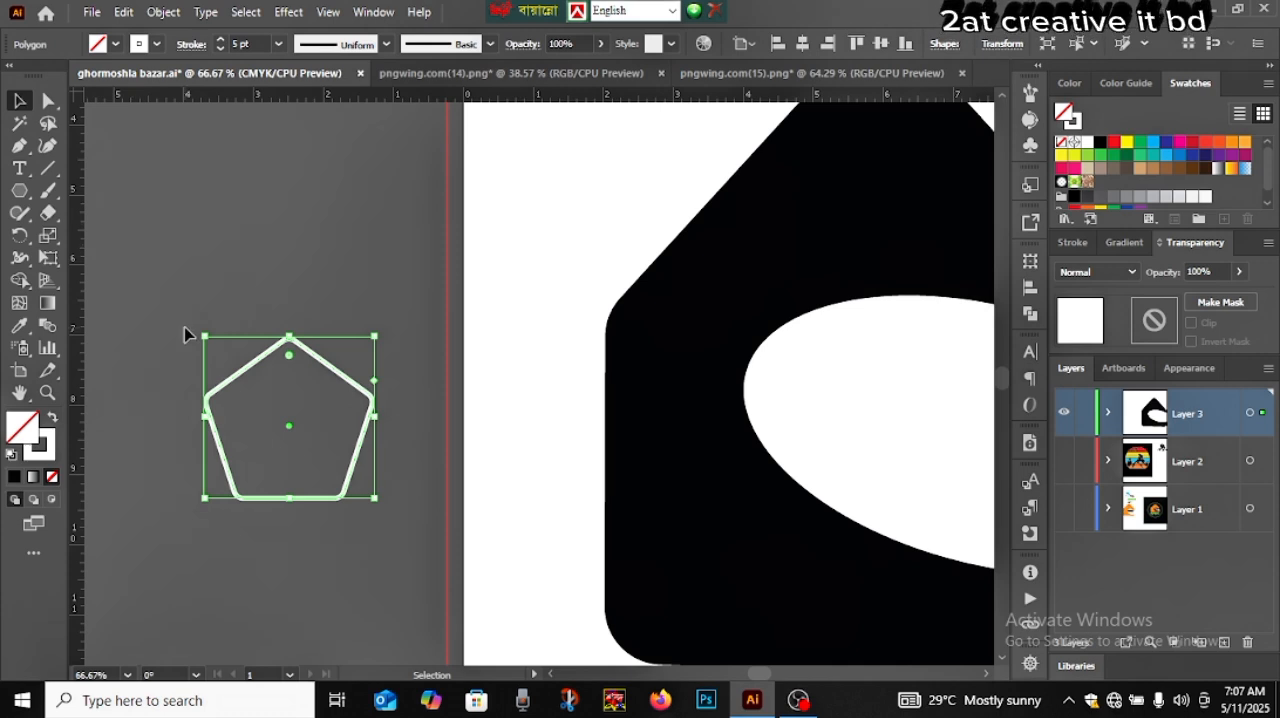
click(171, 374)
drag(171, 374, 283, 469)
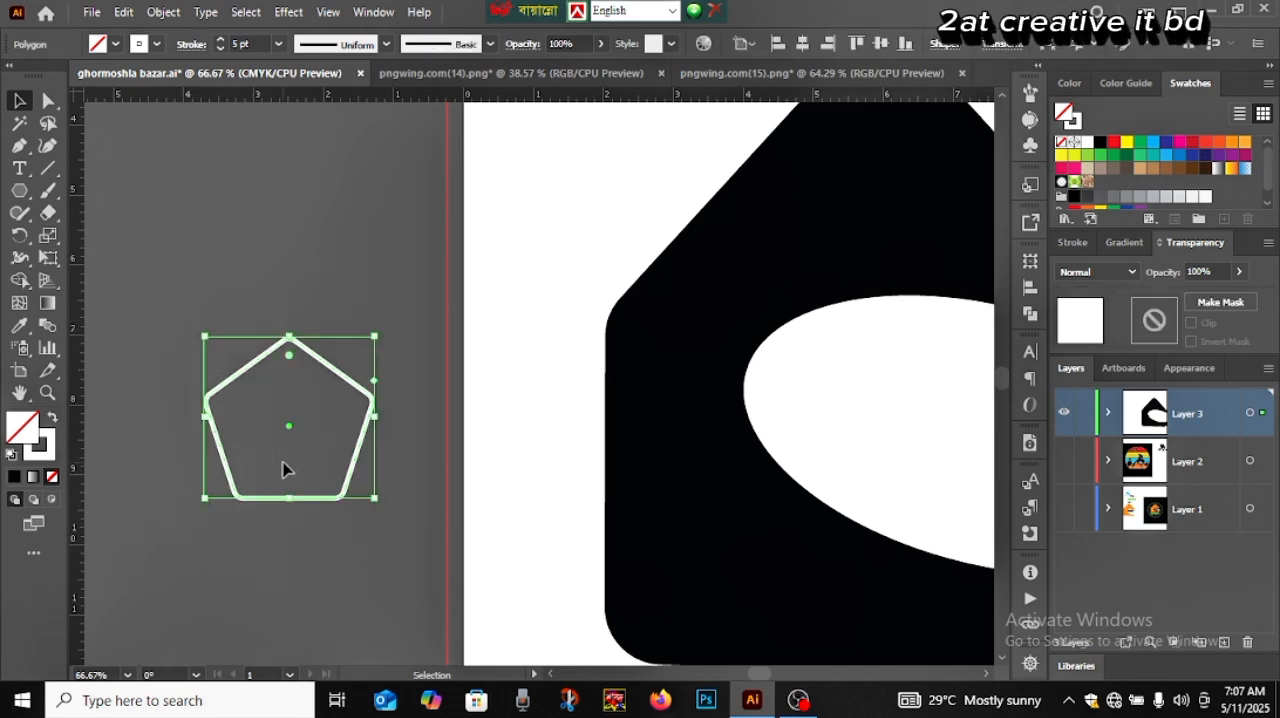
key(Delete)
Draw a new pentagon about 1.6 in wide beside the artboard and give it a white fill with no stroke
click(21, 192)
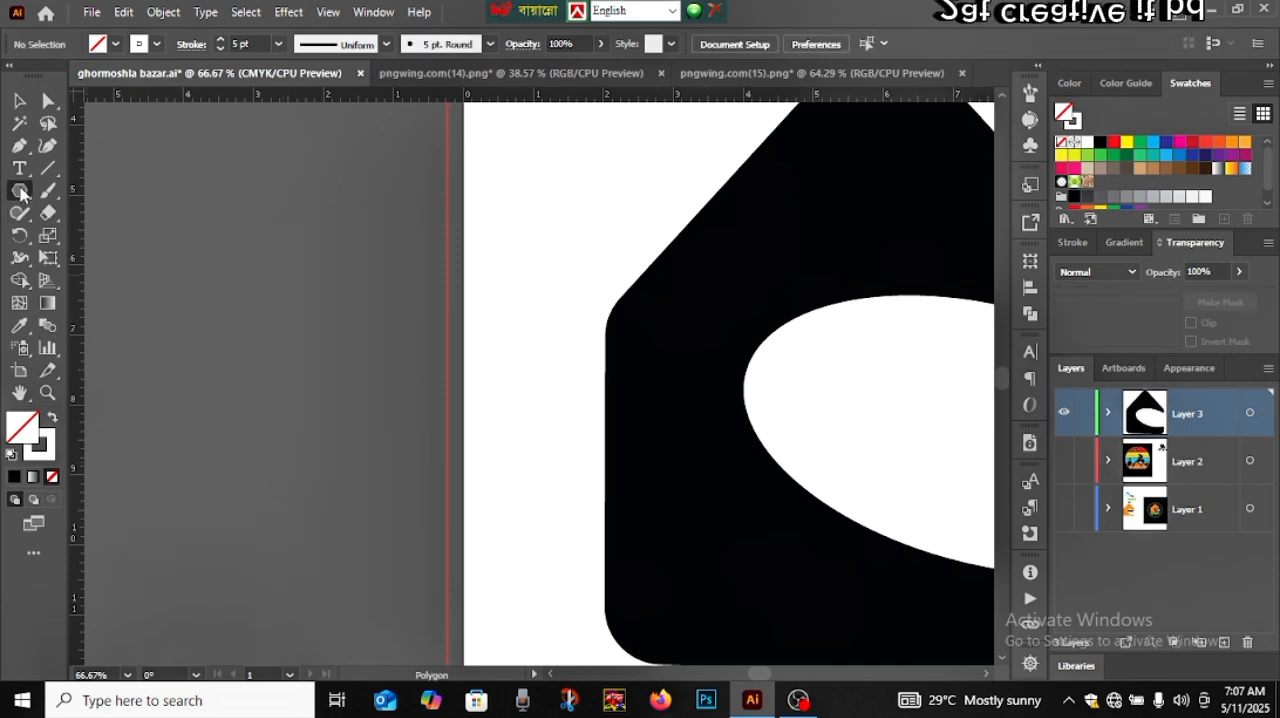
drag(240, 338, 278, 386)
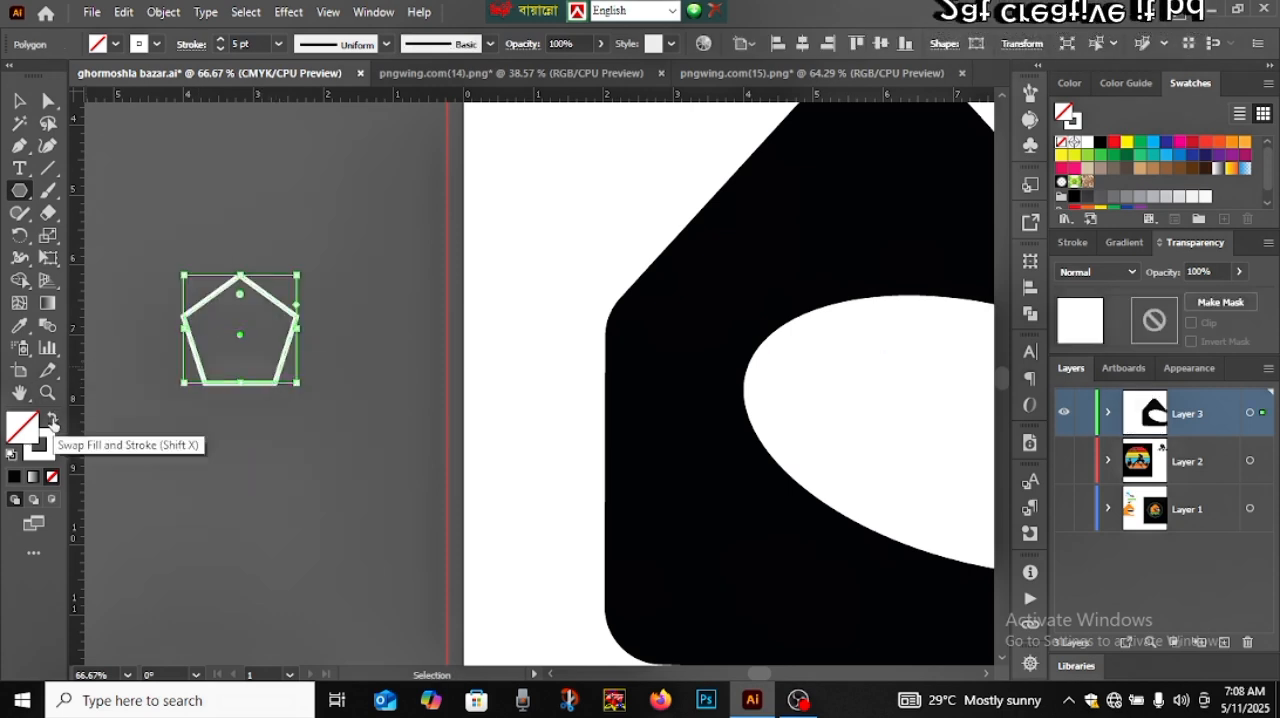
click(53, 419)
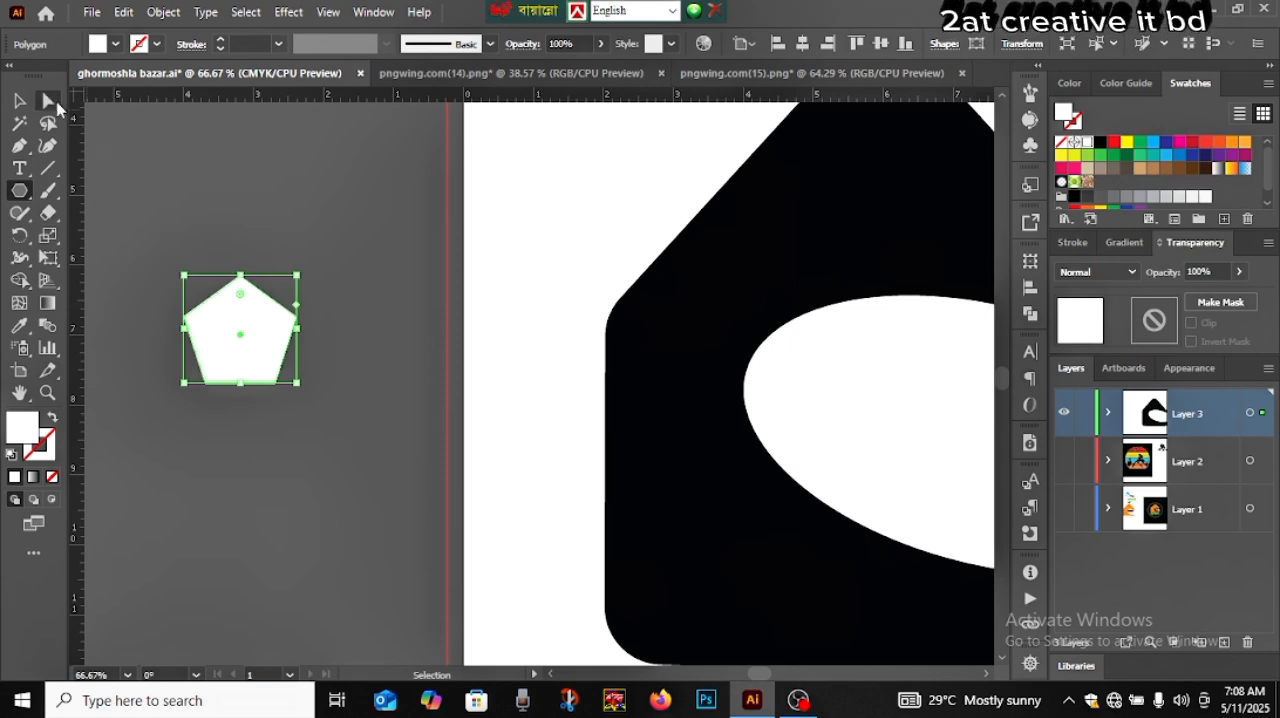
Shift the pentagon's lower-right corner point outward until that side stands vertical
click(48, 100)
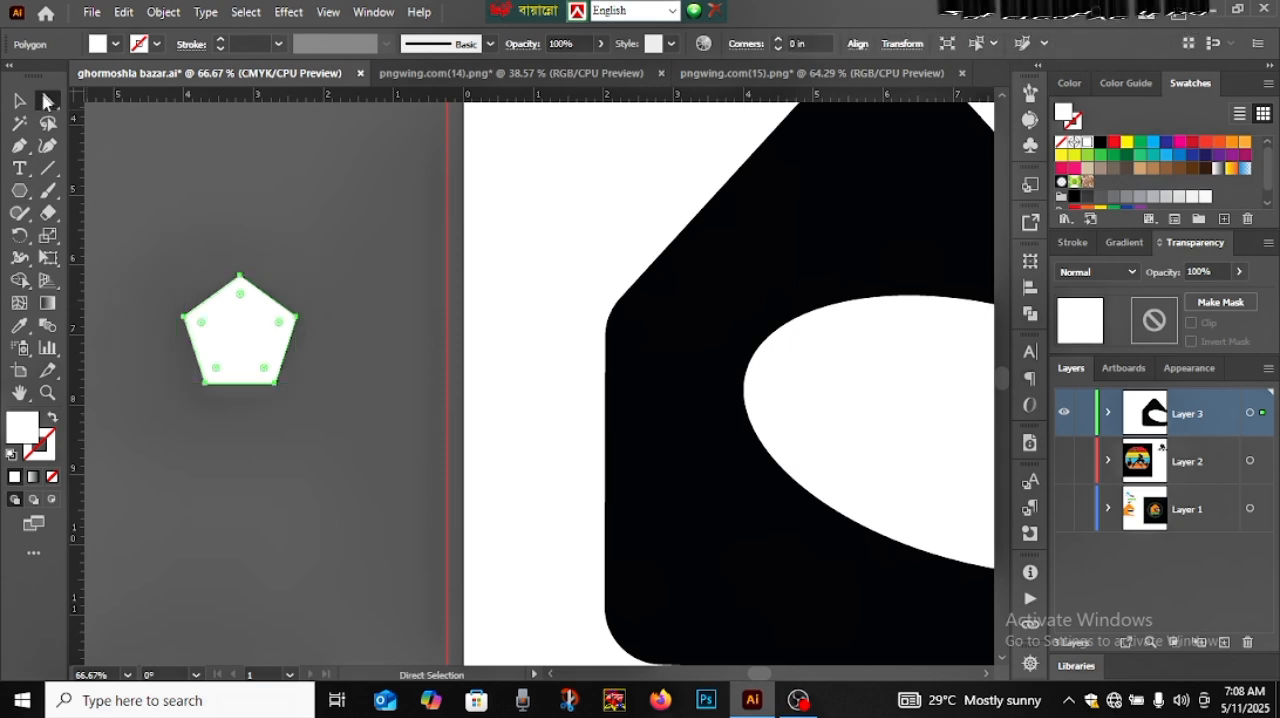
click(274, 384)
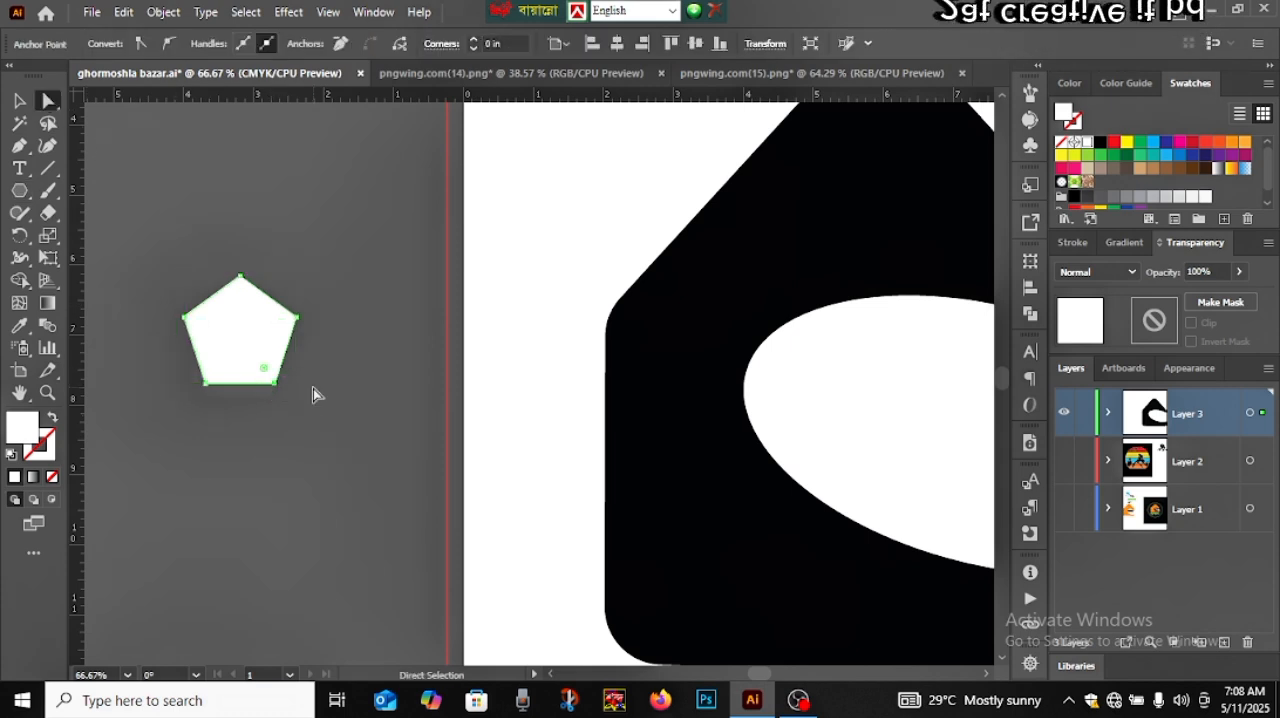
key(Right)
key(Right)
key(Right)
key(Right)
key(Right)
key(Right)
key(Right)
key(Right)
key(Right)
key(Right)
key(Right)
key(Right)
key(Right)
key(Right)
key(Right)
key(Right)
key(Right)
key(Right)
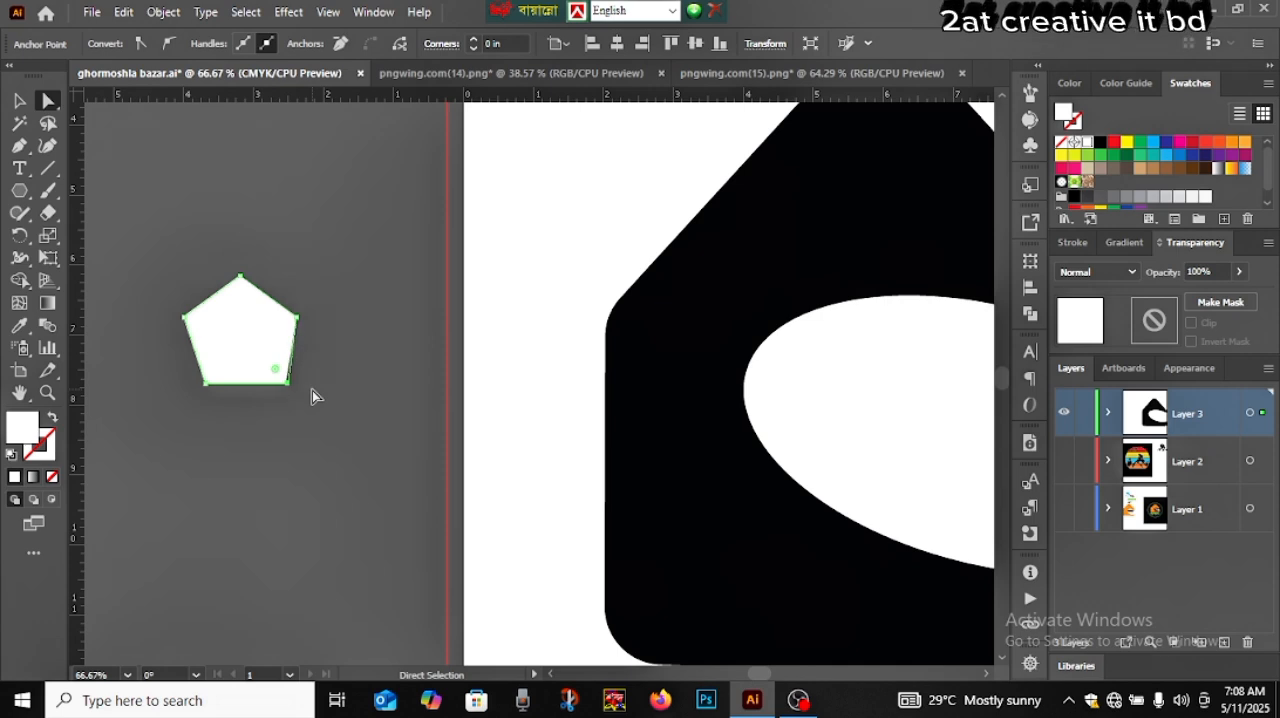
key(Right)
key(Right)
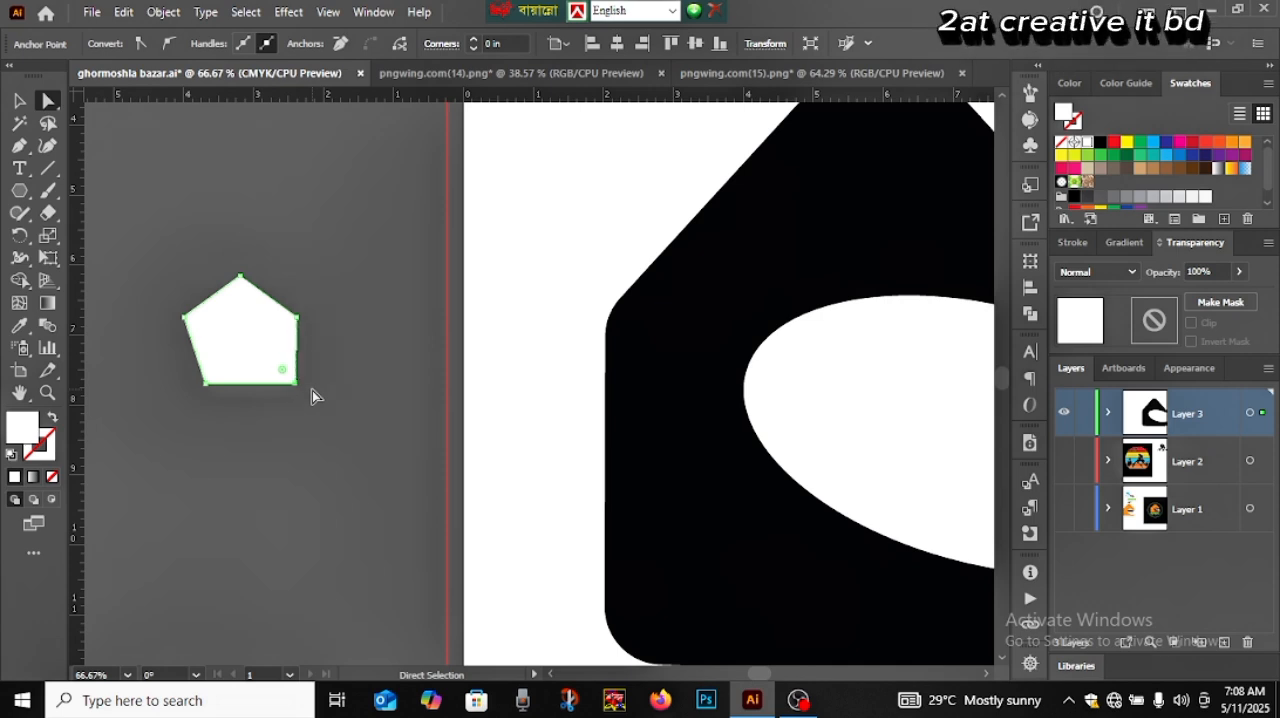
key(Left)
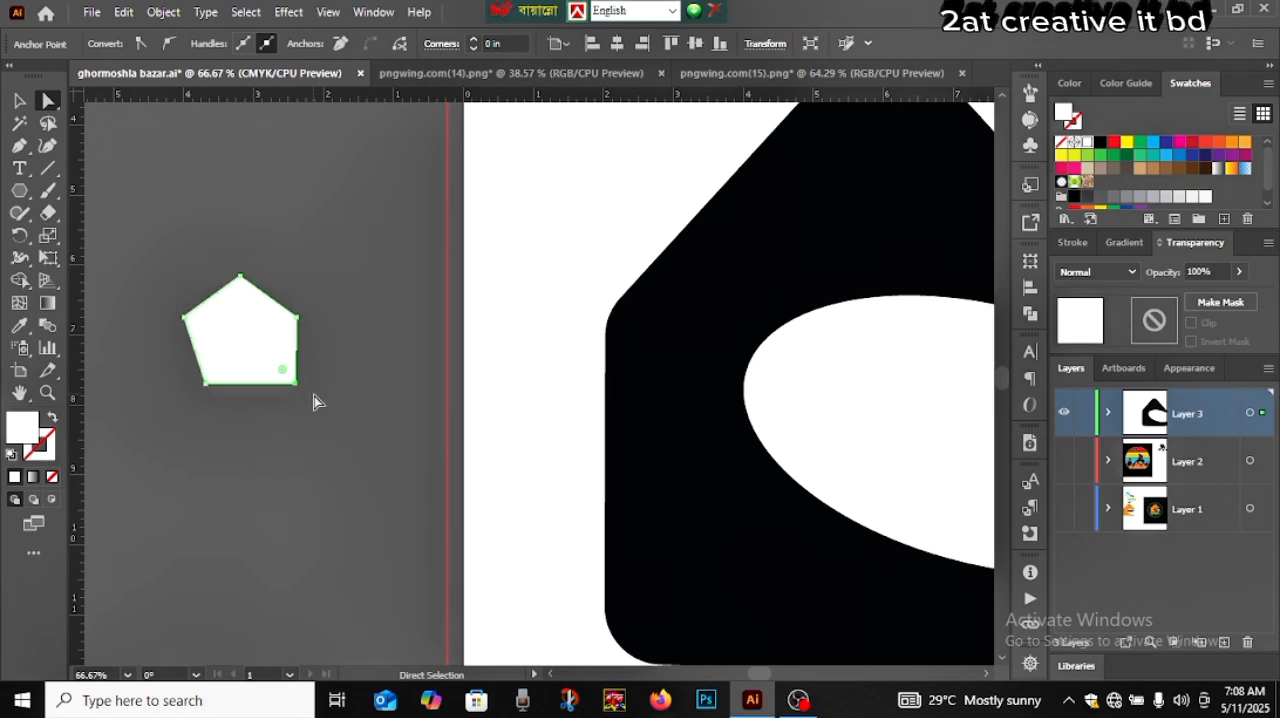
click(310, 398)
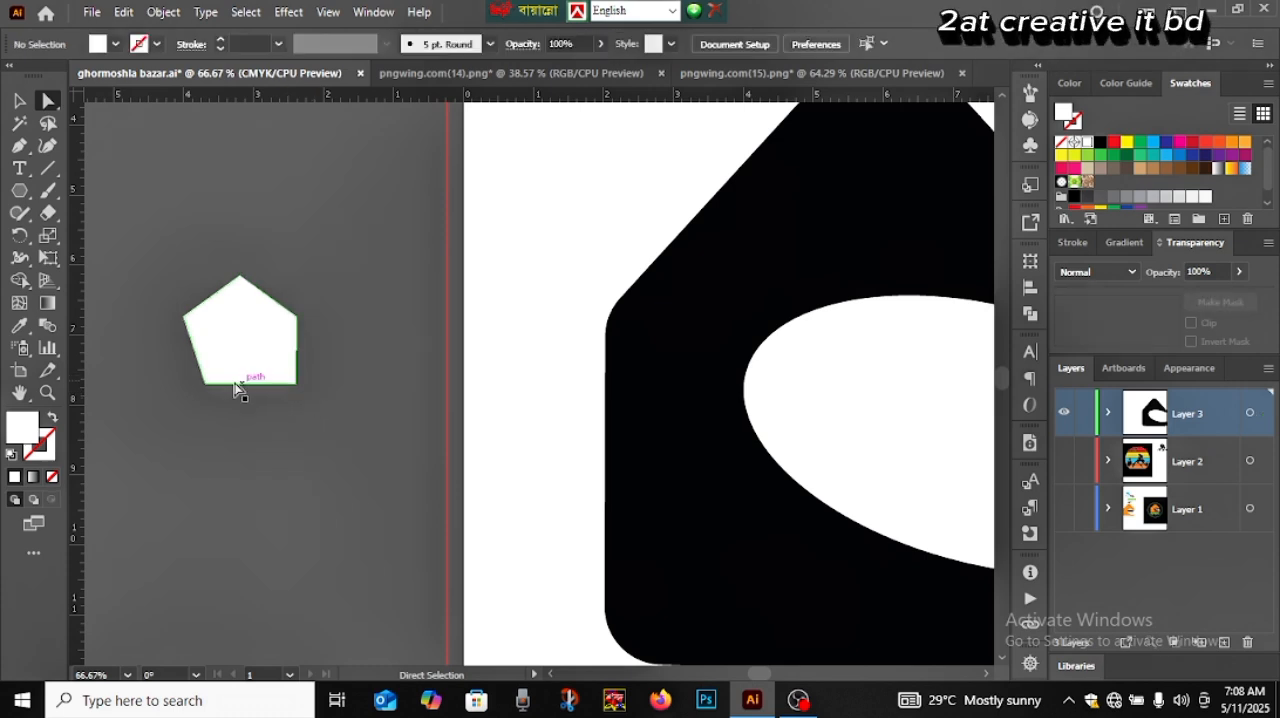
Shift the pentagon's lower-left corner point outward until that side is vertical too, forming a house shape
click(204, 384)
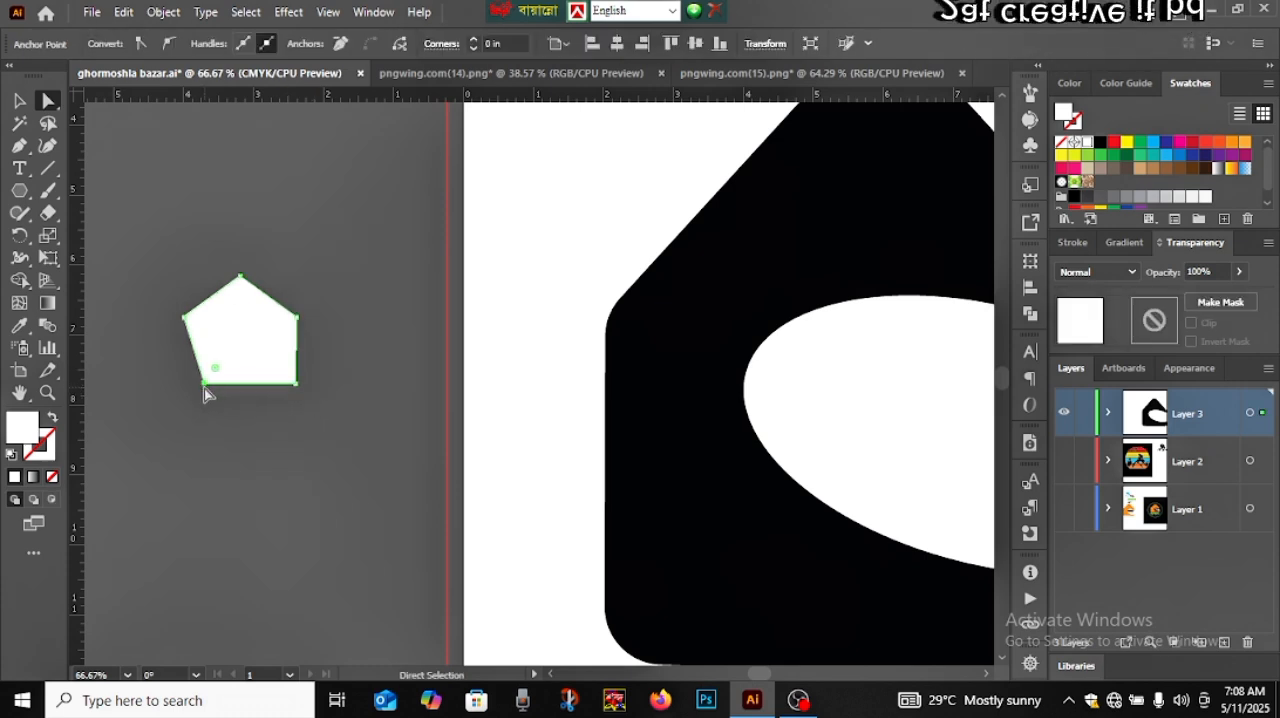
key(Left)
key(Left)
key(Left)
key(Left)
key(Left)
key(Left)
key(Left)
key(Left)
key(Left)
key(Left)
key(Left)
key(Left)
key(Left)
key(Left)
key(Left)
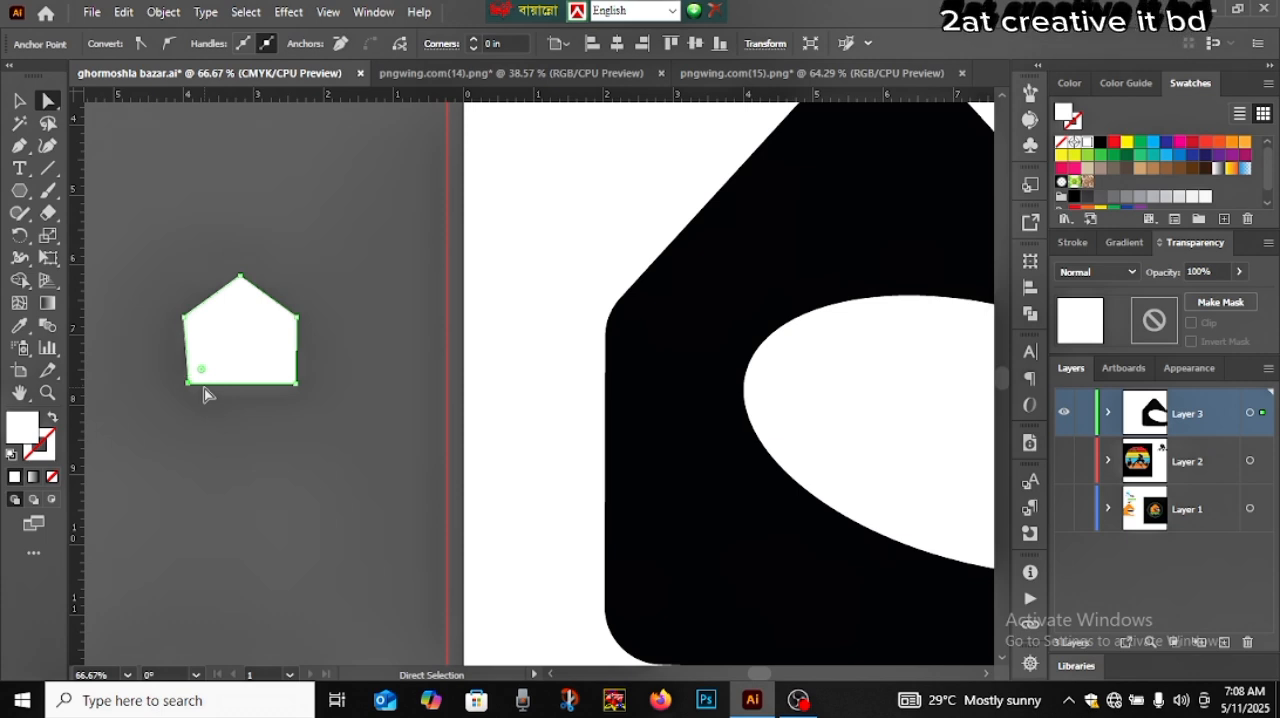
key(Left)
key(Left)
key(Left)
key(Left)
key(Left)
key(Left)
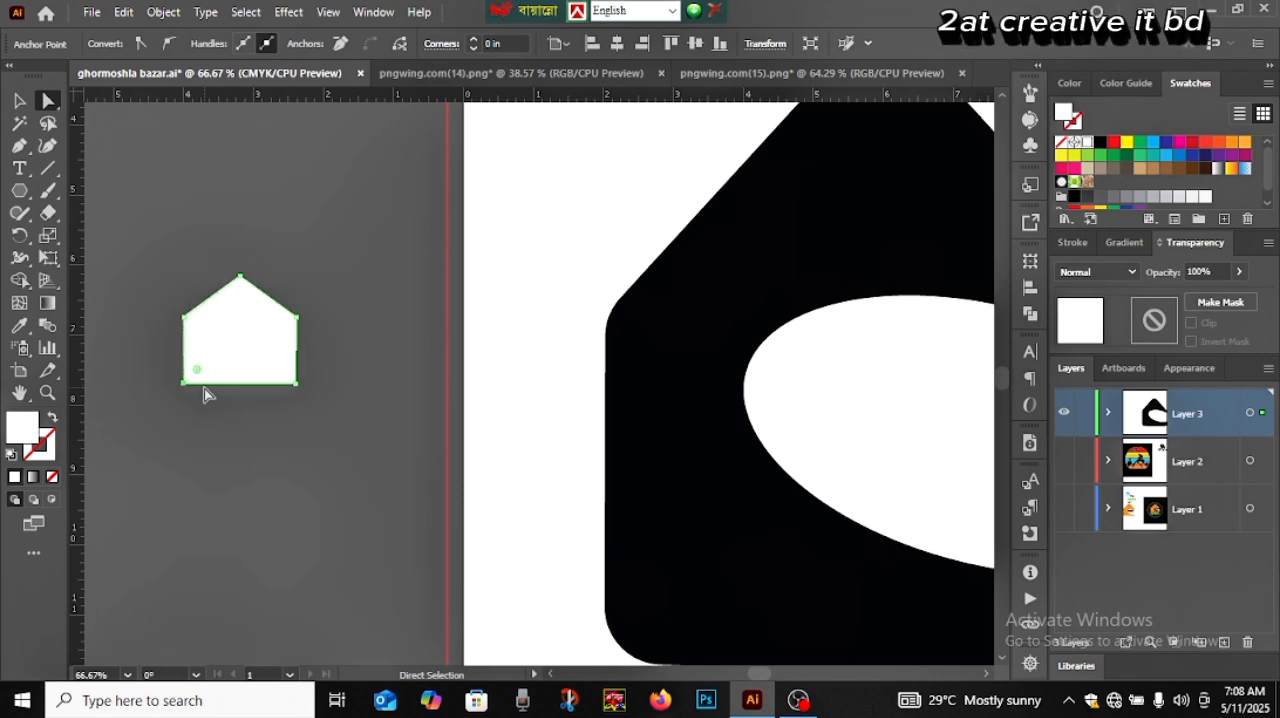
click(240, 401)
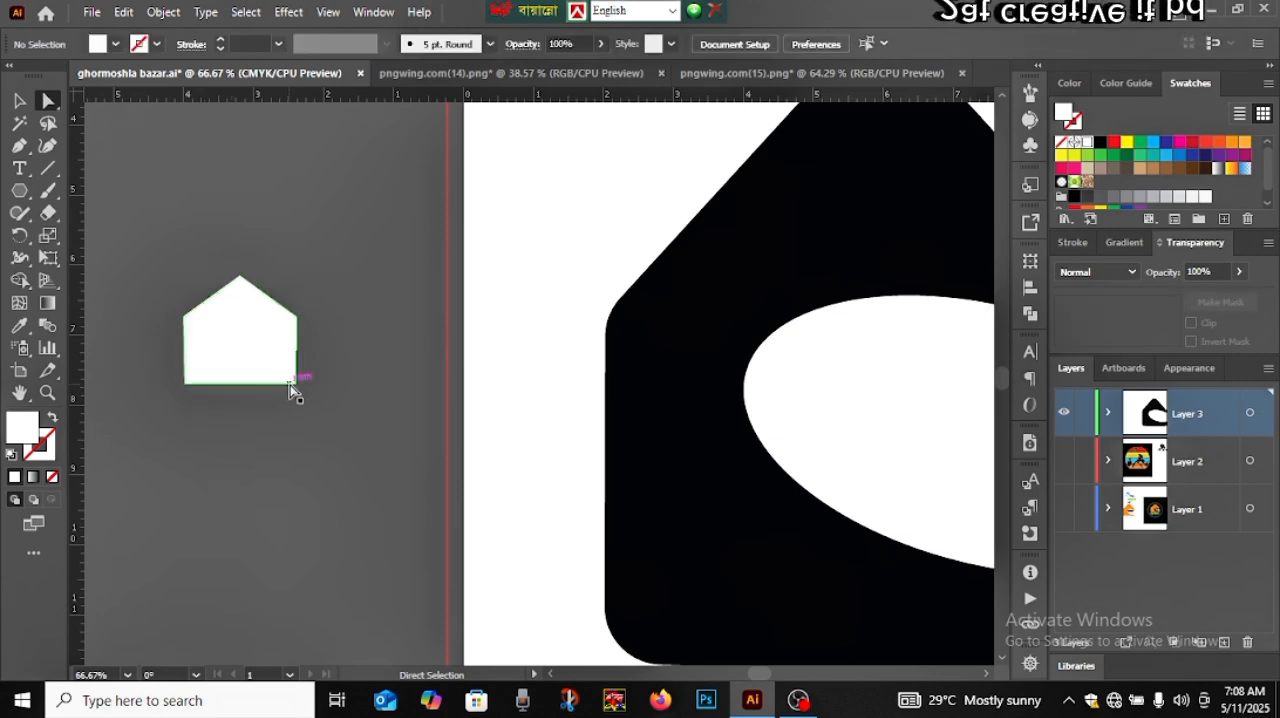
click(295, 385)
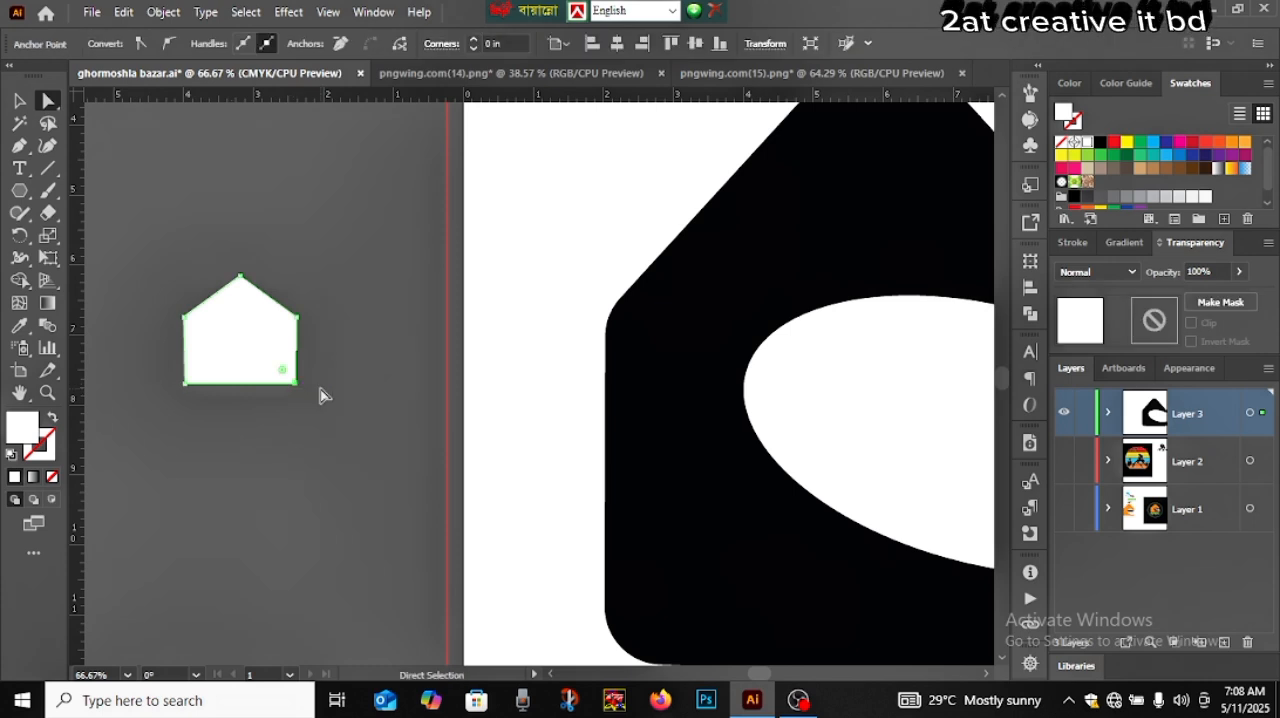
click(320, 388)
click(257, 347)
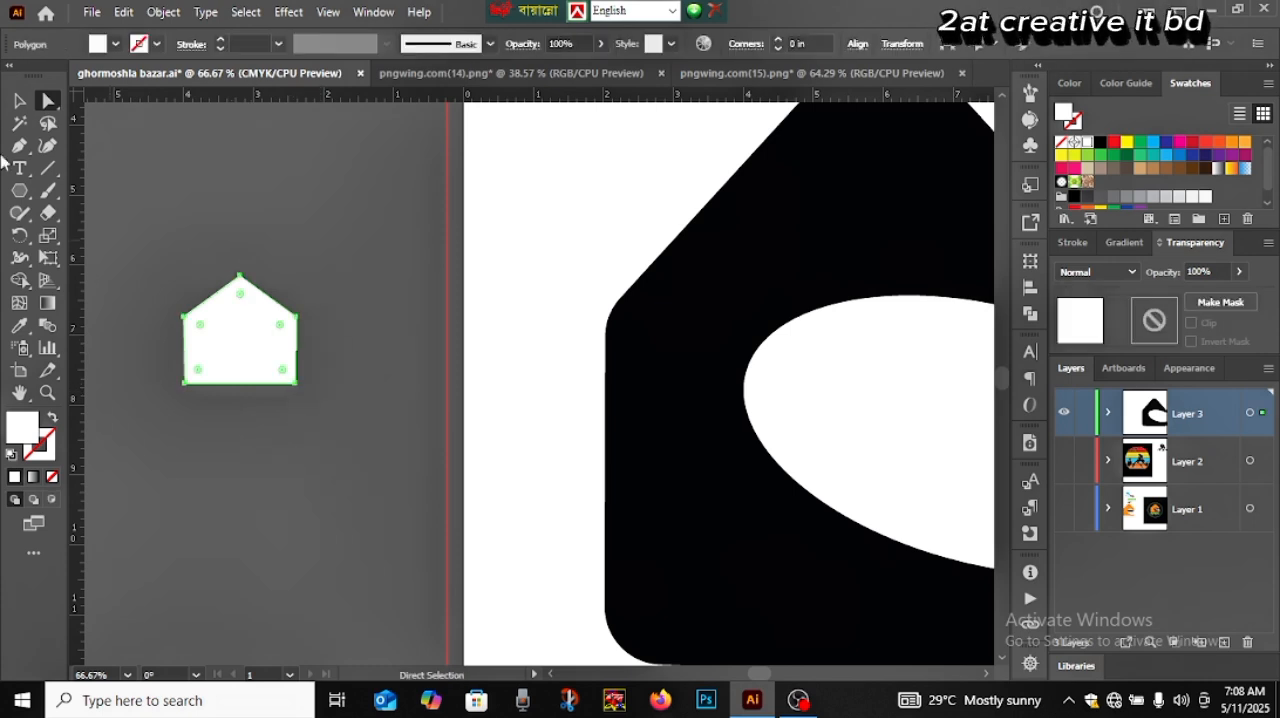
Raise the apex point of the small white house shape to make its roof steeper
click(239, 275)
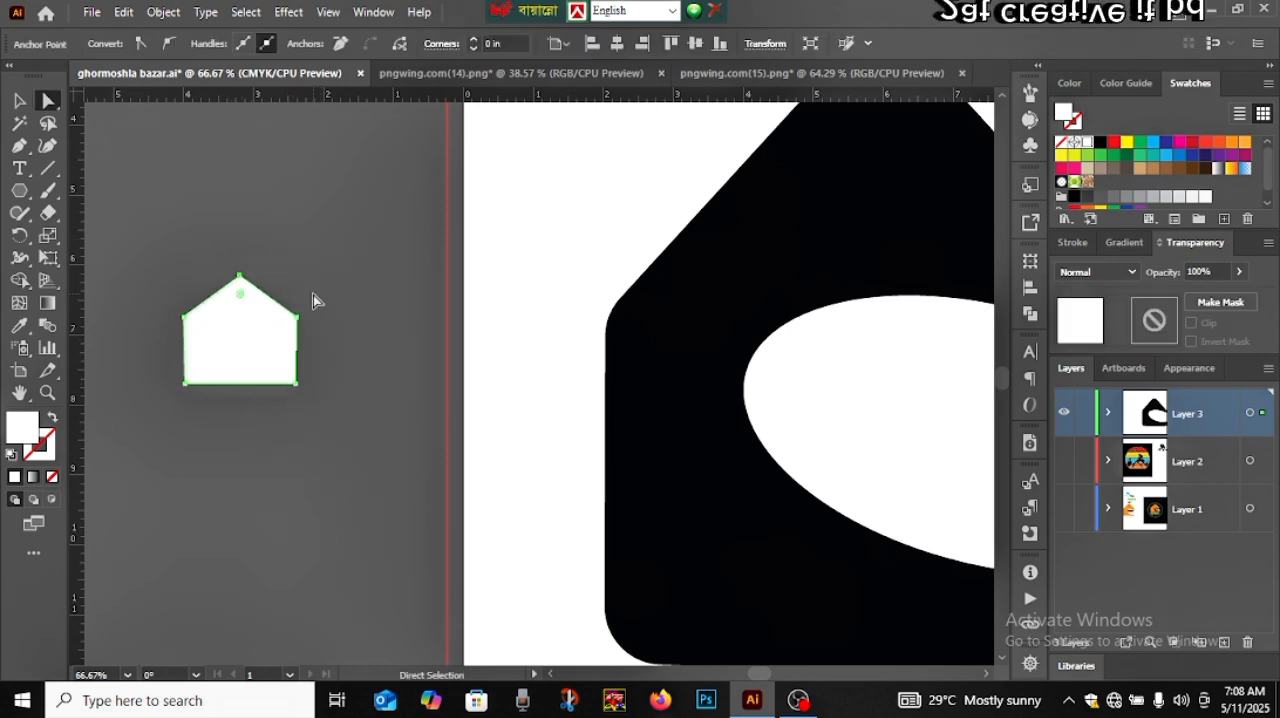
key(Up)
key(Up)
key(Up)
key(Up)
key(Up)
key(Up)
key(Up)
key(Up)
key(Up)
key(Up)
key(Up)
key(Up)
key(Up)
key(Up)
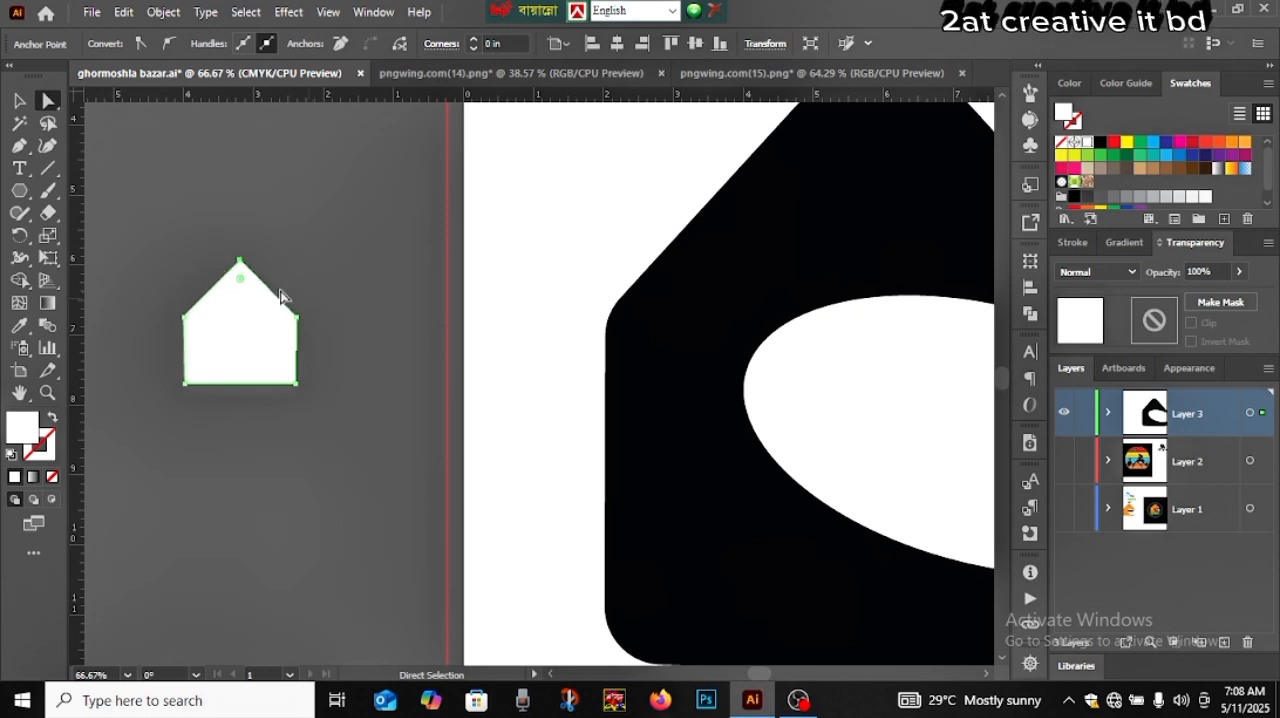
click(19, 102)
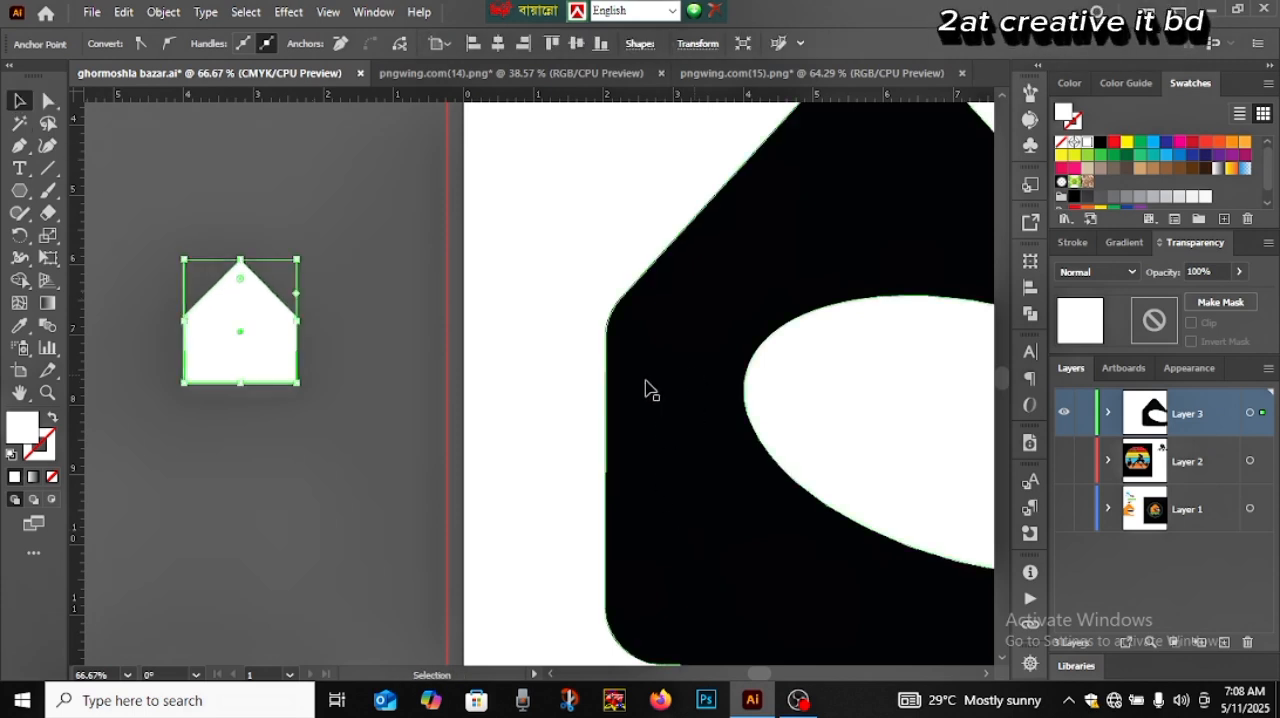
Round the roof apex of the small house shape with a corner radius of about 0.215 in
click(48, 100)
click(240, 261)
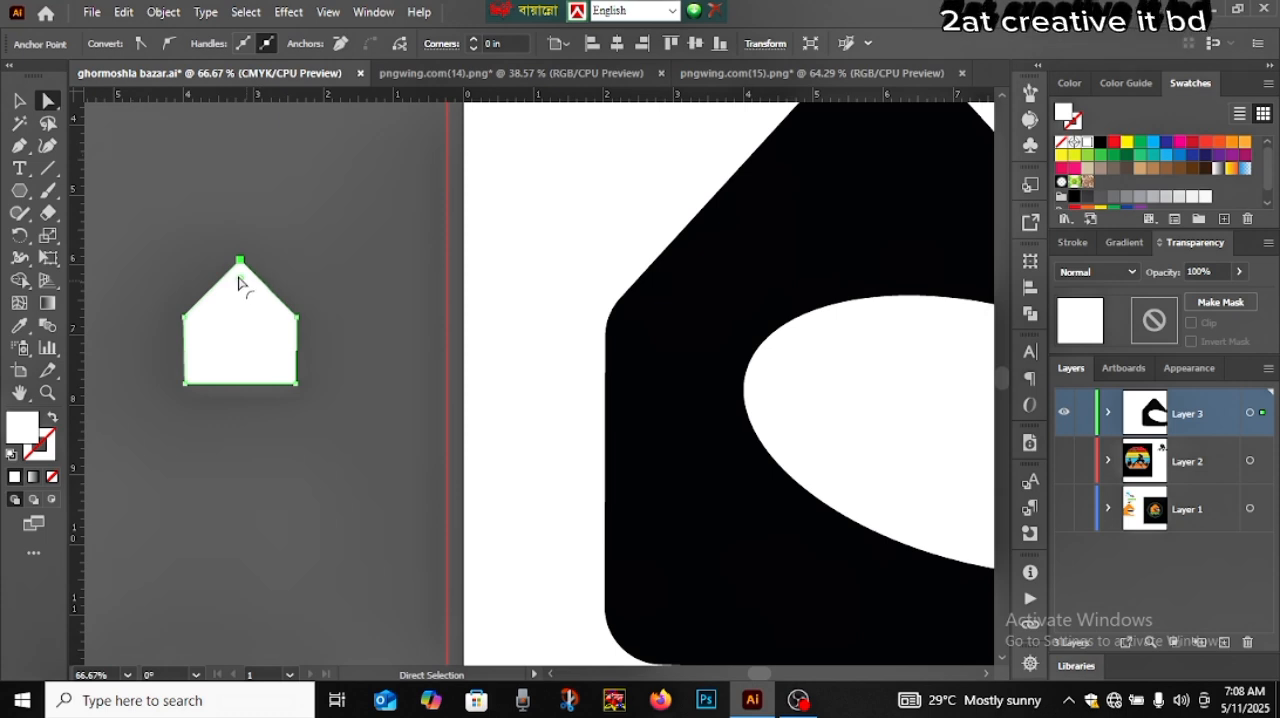
drag(238, 283, 246, 290)
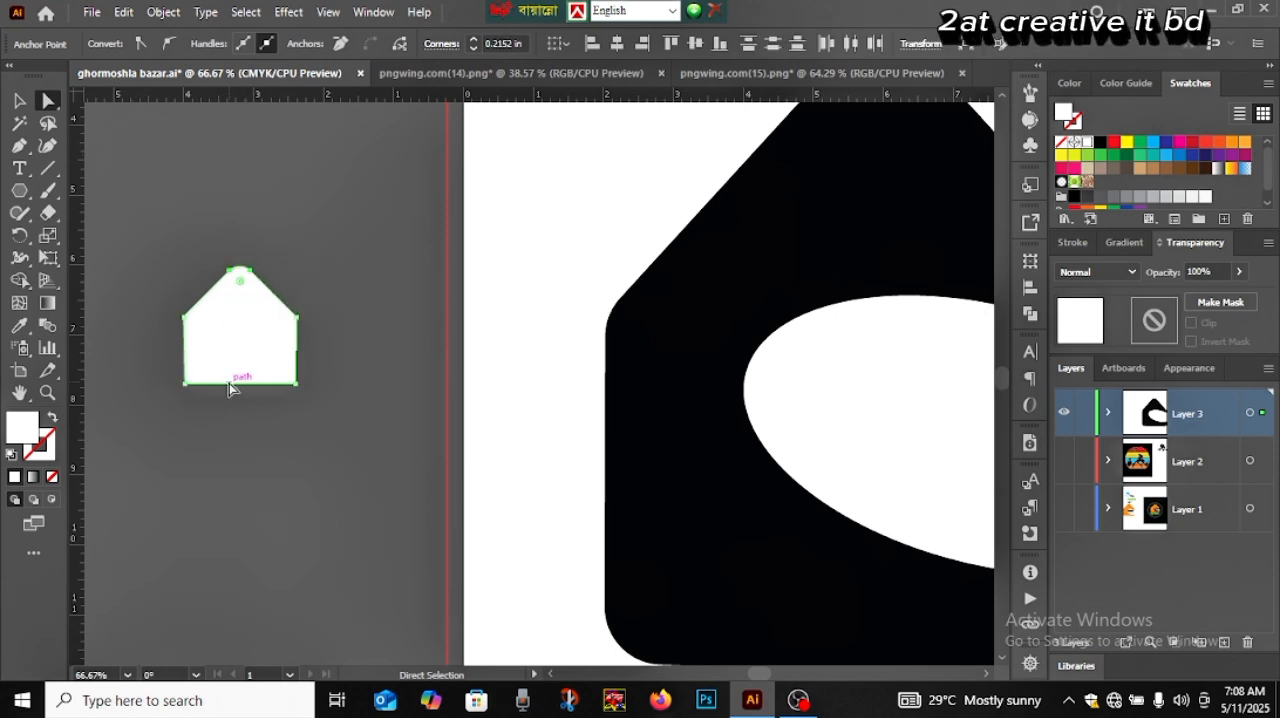
click(19, 101)
click(178, 469)
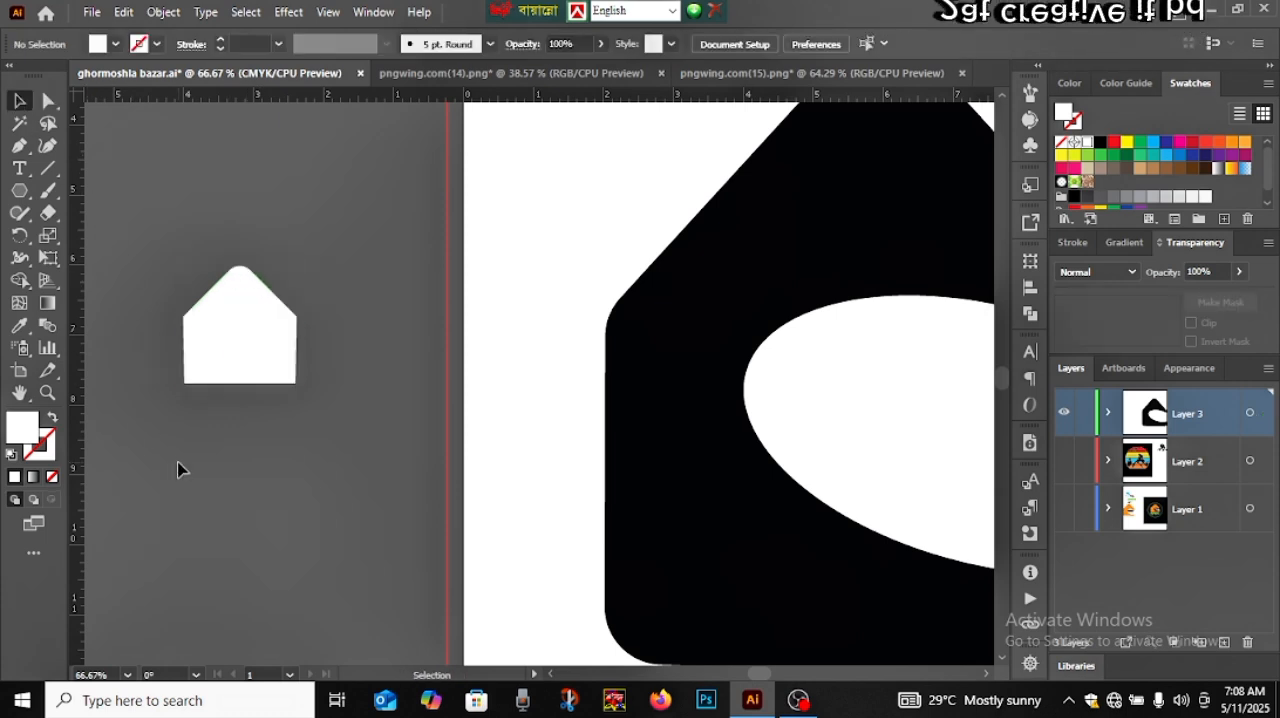
Move the small house shape lower and turn it into an unfilled outline with a white 5 pt stroke
click(236, 364)
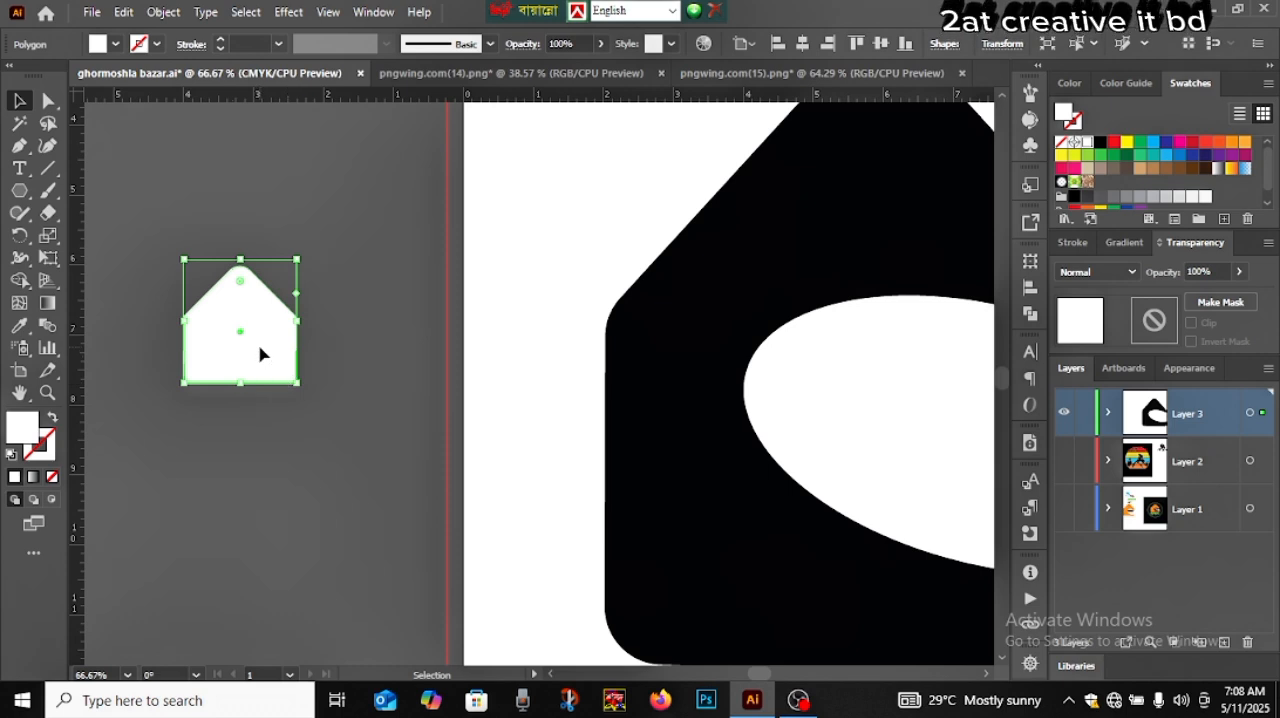
drag(260, 353, 283, 478)
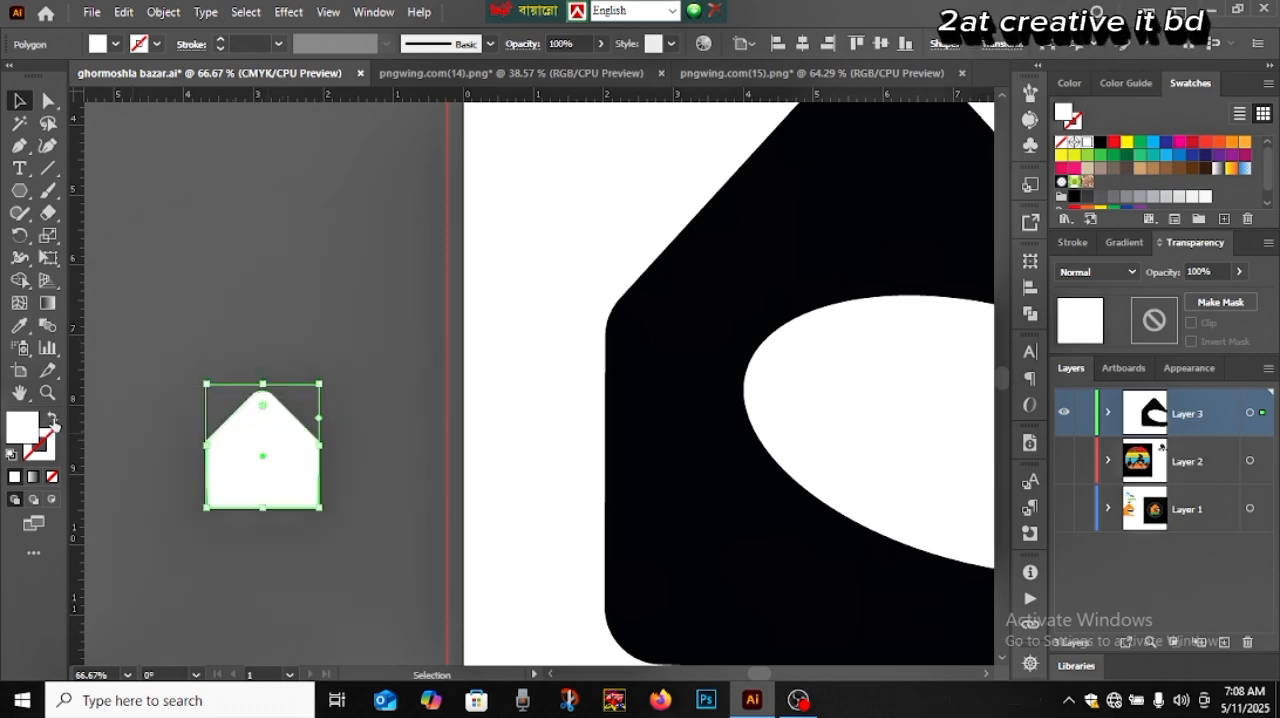
click(53, 420)
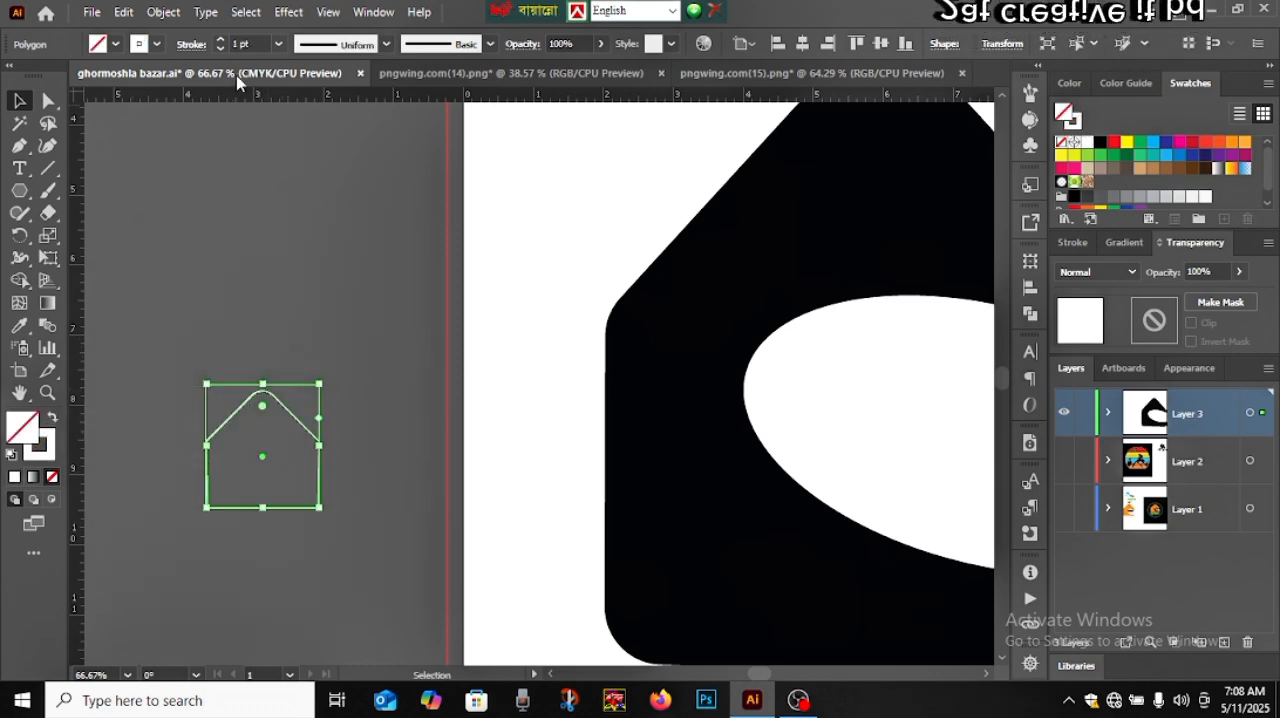
click(220, 40)
click(220, 40)
click(220, 40)
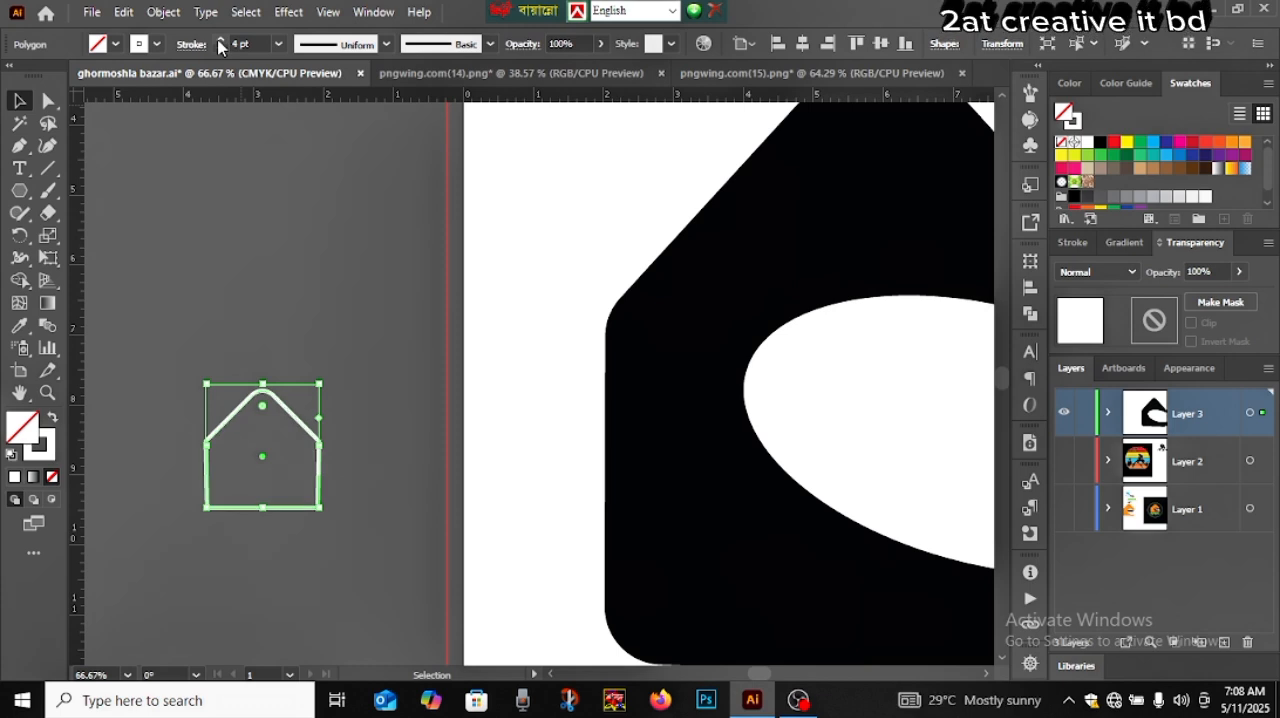
click(220, 40)
click(19, 101)
click(285, 275)
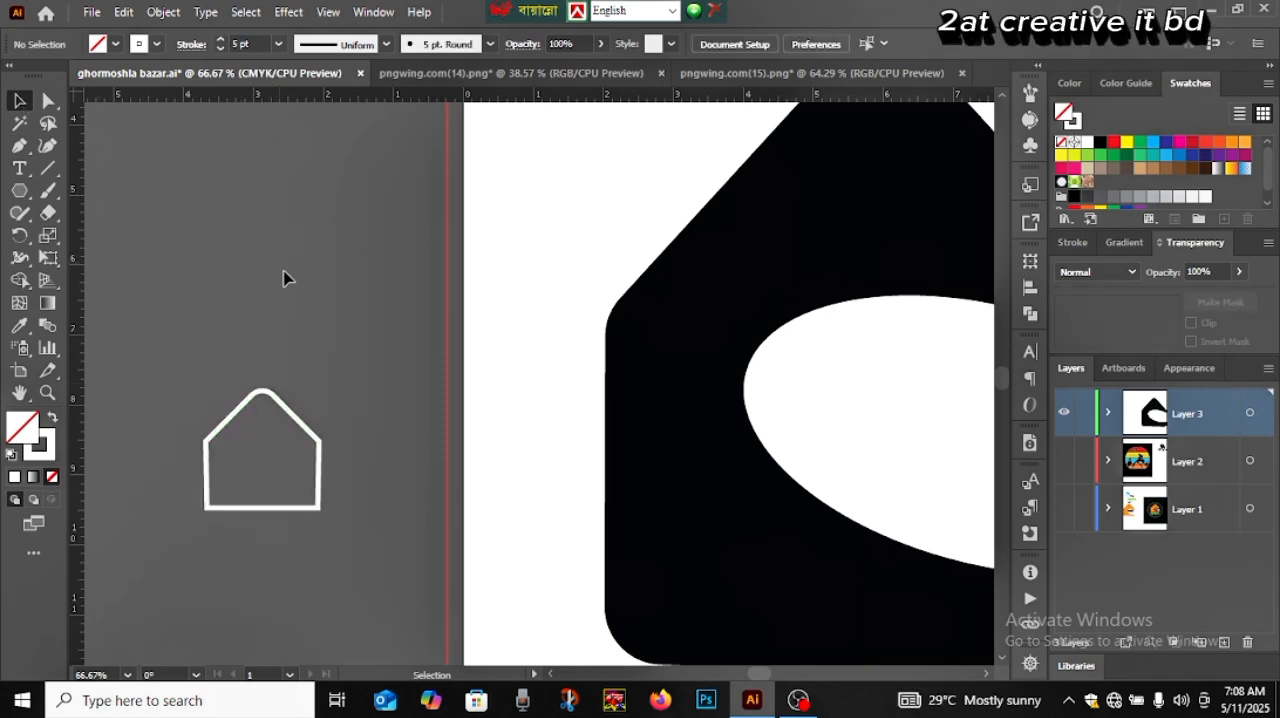
Move the small house outline further down beside the lower part of the artboard
click(318, 492)
scroll(318, 490, down, 3)
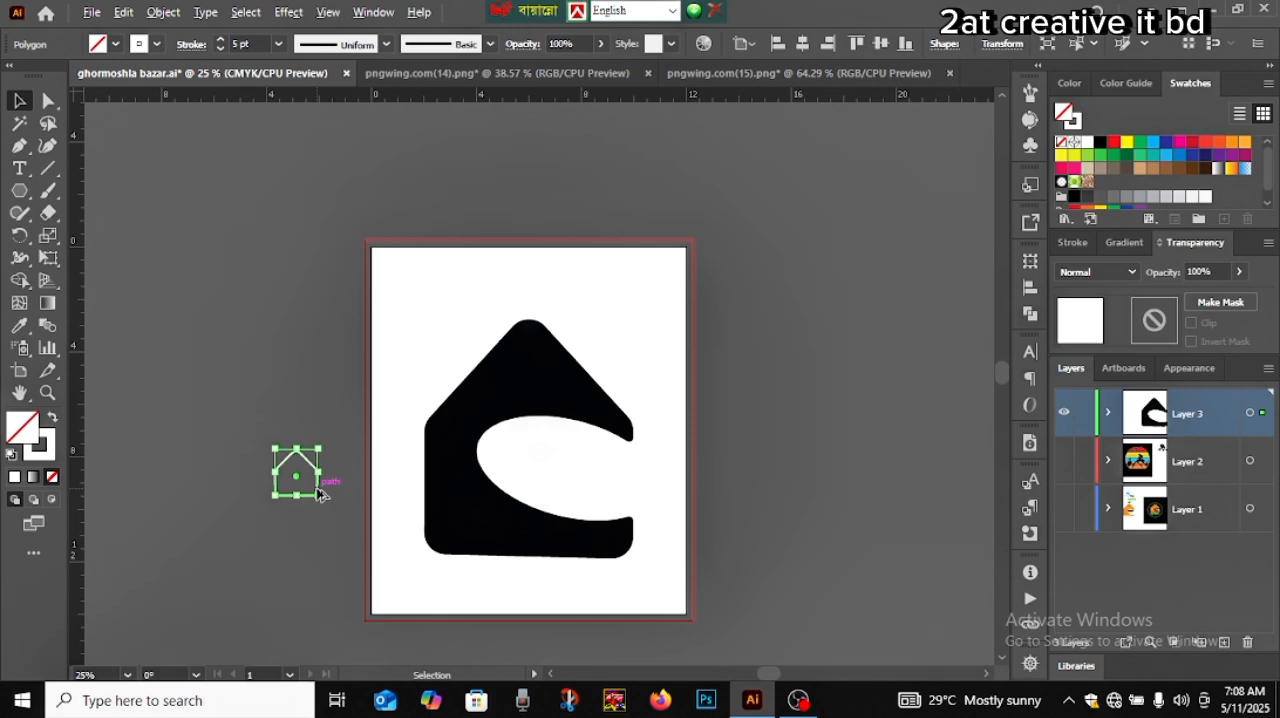
click(249, 400)
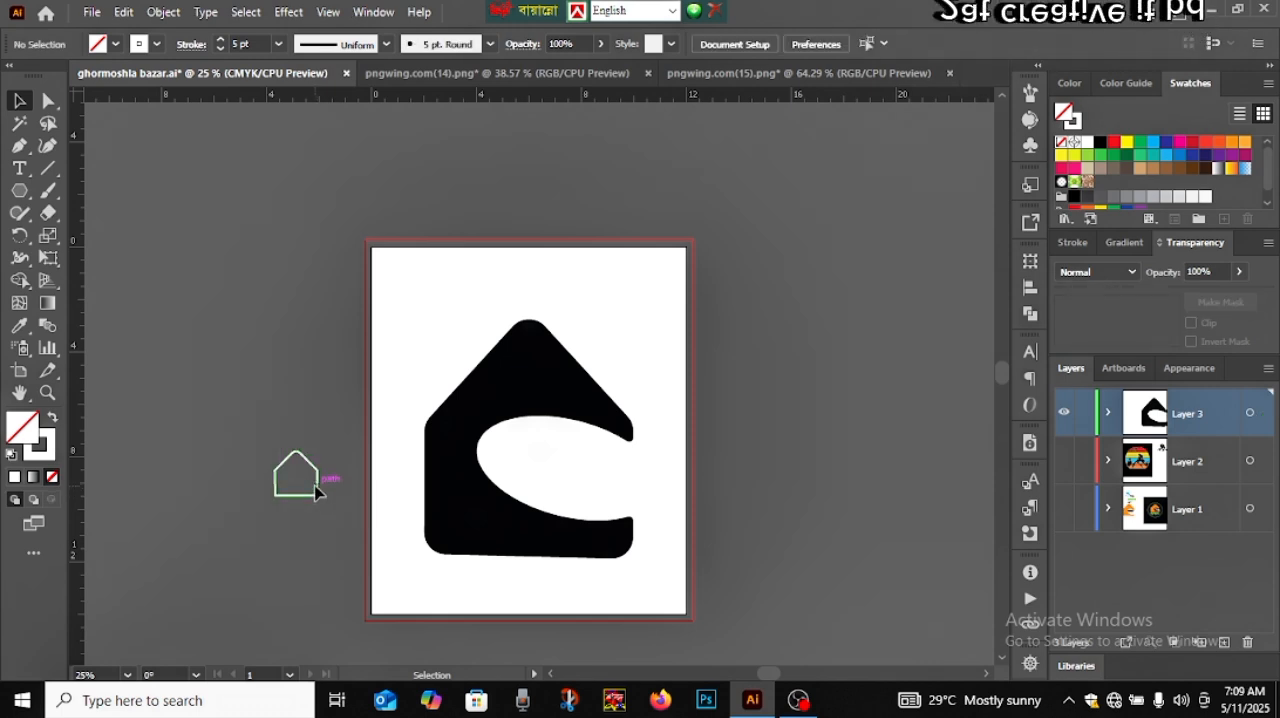
drag(316, 492, 296, 563)
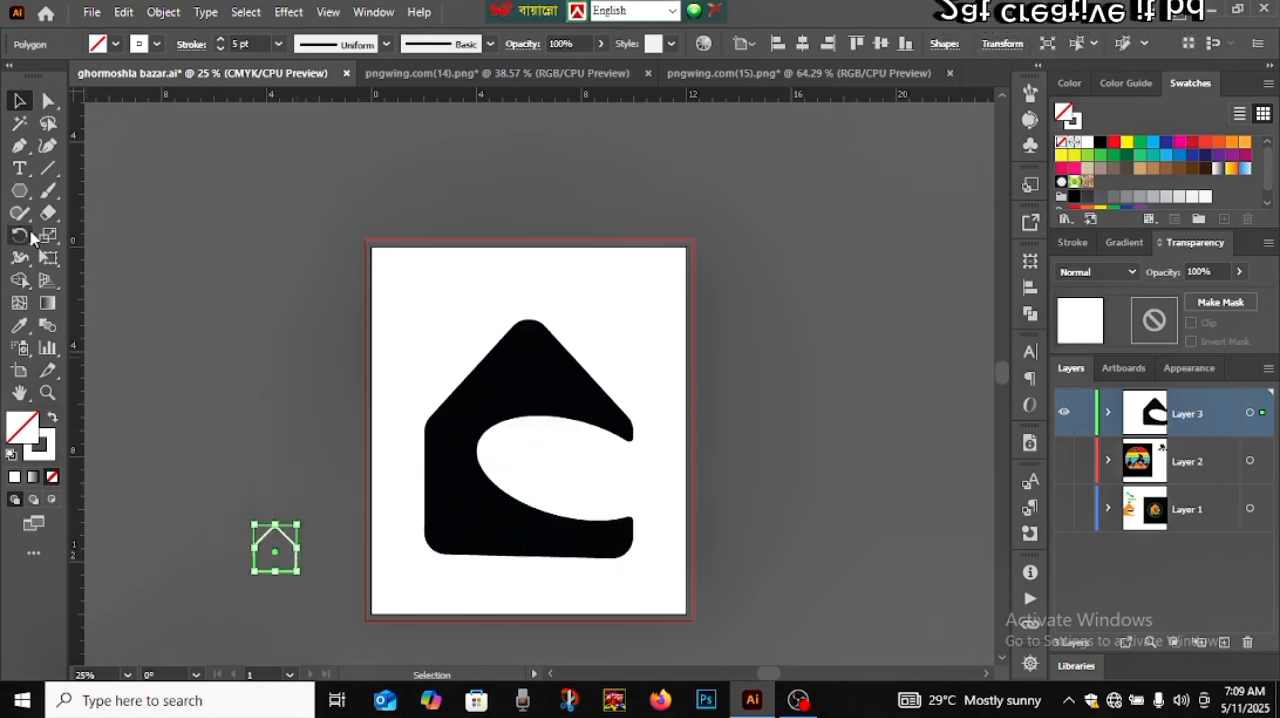
Draw an unfilled square about 1.3 in wide with a white stroke, straddling the bottom edge of the black house
click(19, 190)
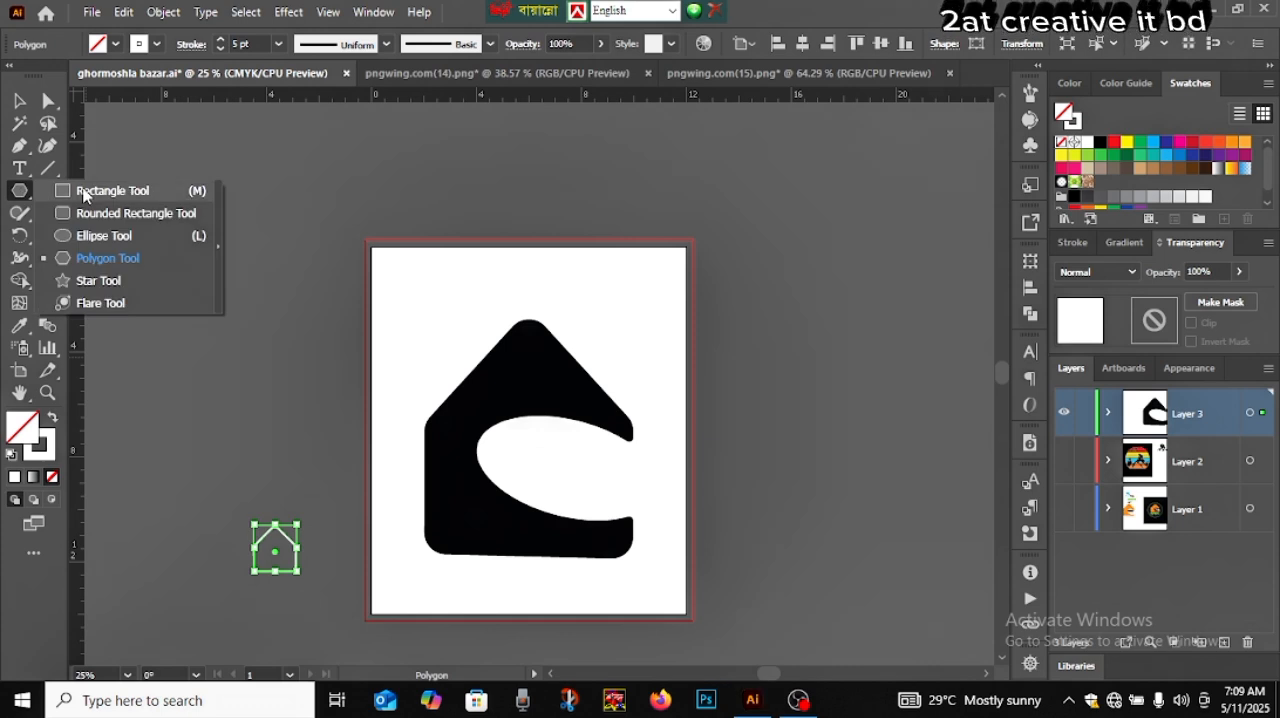
click(100, 189)
scroll(662, 560, up, 2)
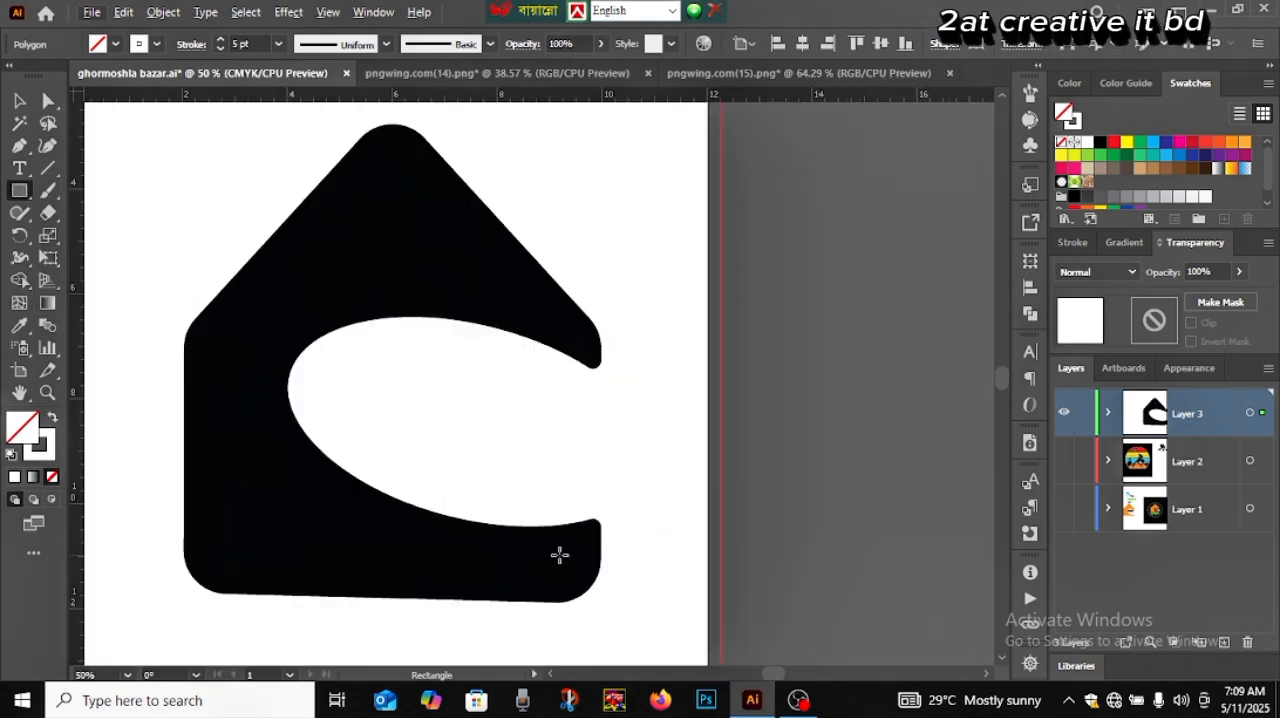
drag(498, 558, 666, 469)
scroll(663, 463, up, 1)
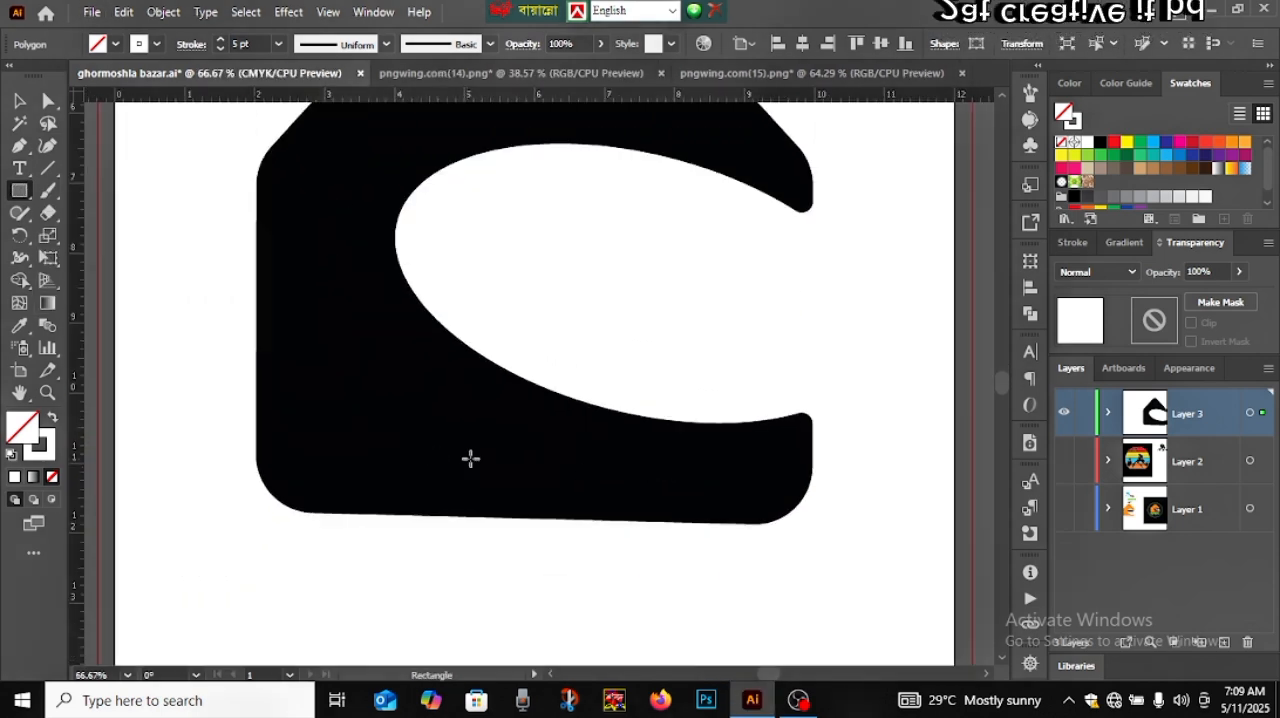
mouse_move(477, 458)
mouse_down()
mouse_move(503, 525)
mouse_move(571, 549)
mouse_up()
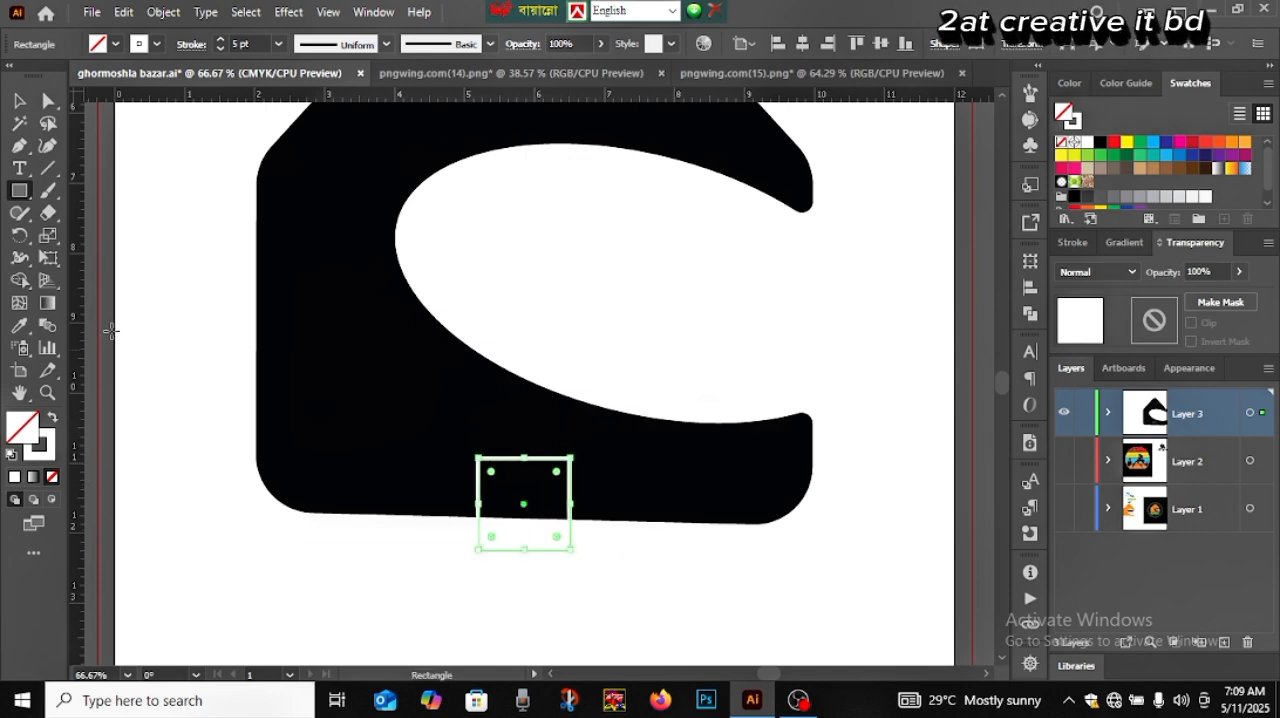
Round all corners of the small white-outlined square to about 0.228 in and narrow it to about 1.1 in wide
click(22, 106)
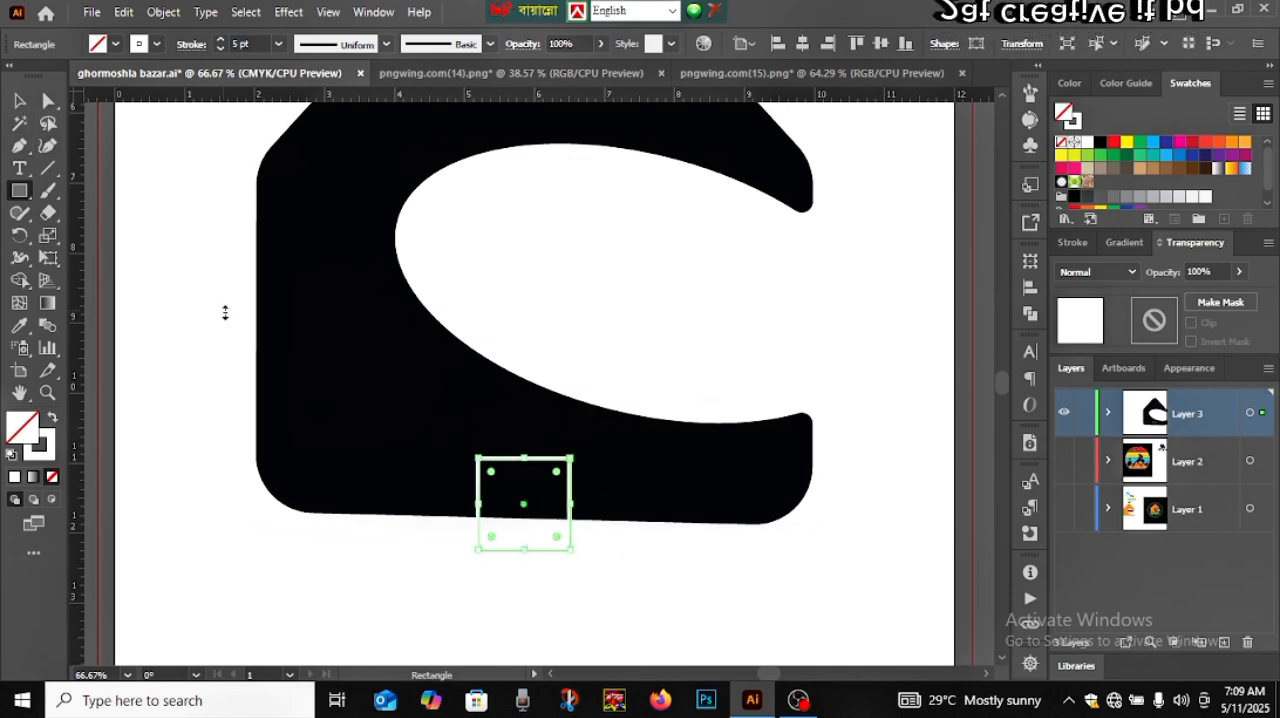
click(46, 101)
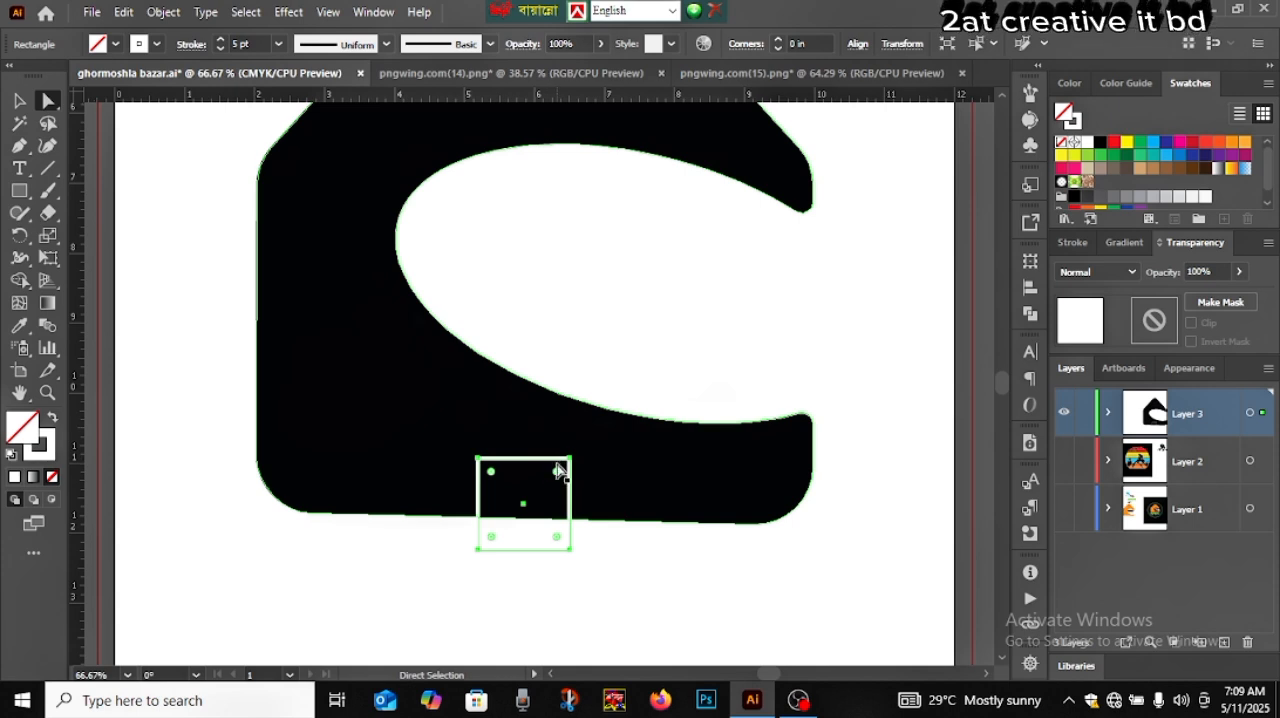
drag(556, 471, 538, 494)
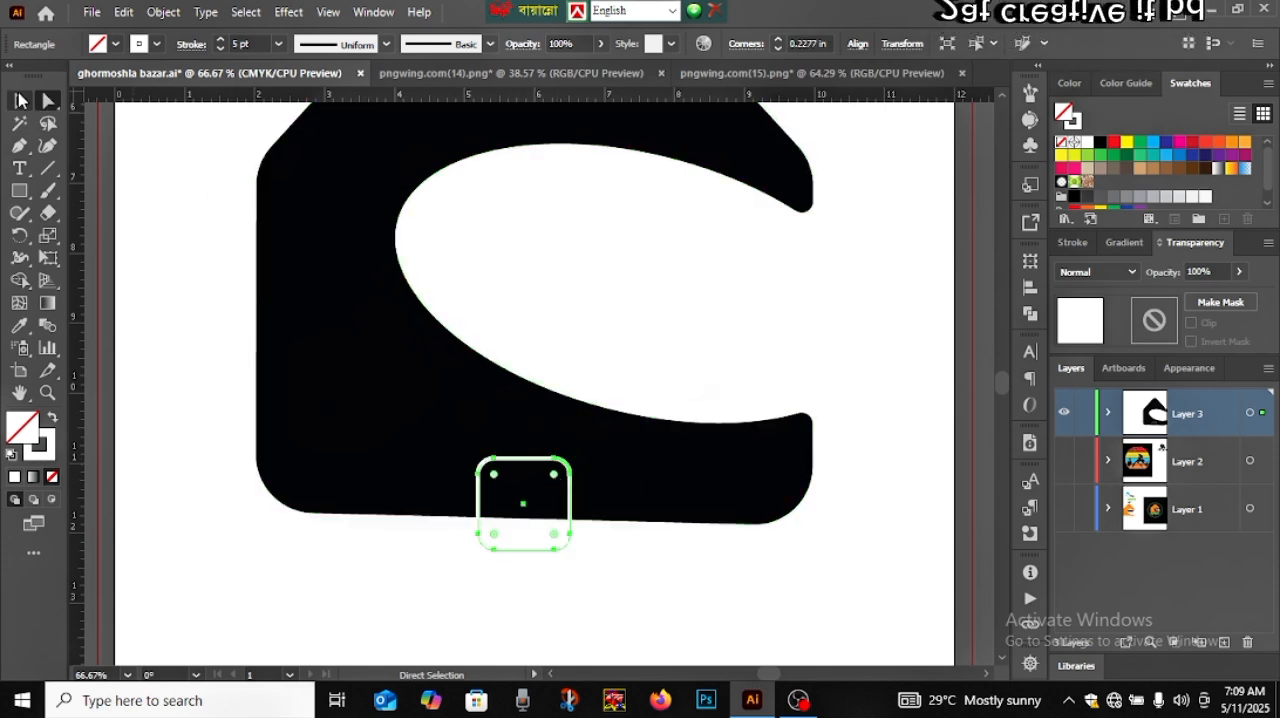
key(v)
drag(577, 507, 557, 507)
click(590, 558)
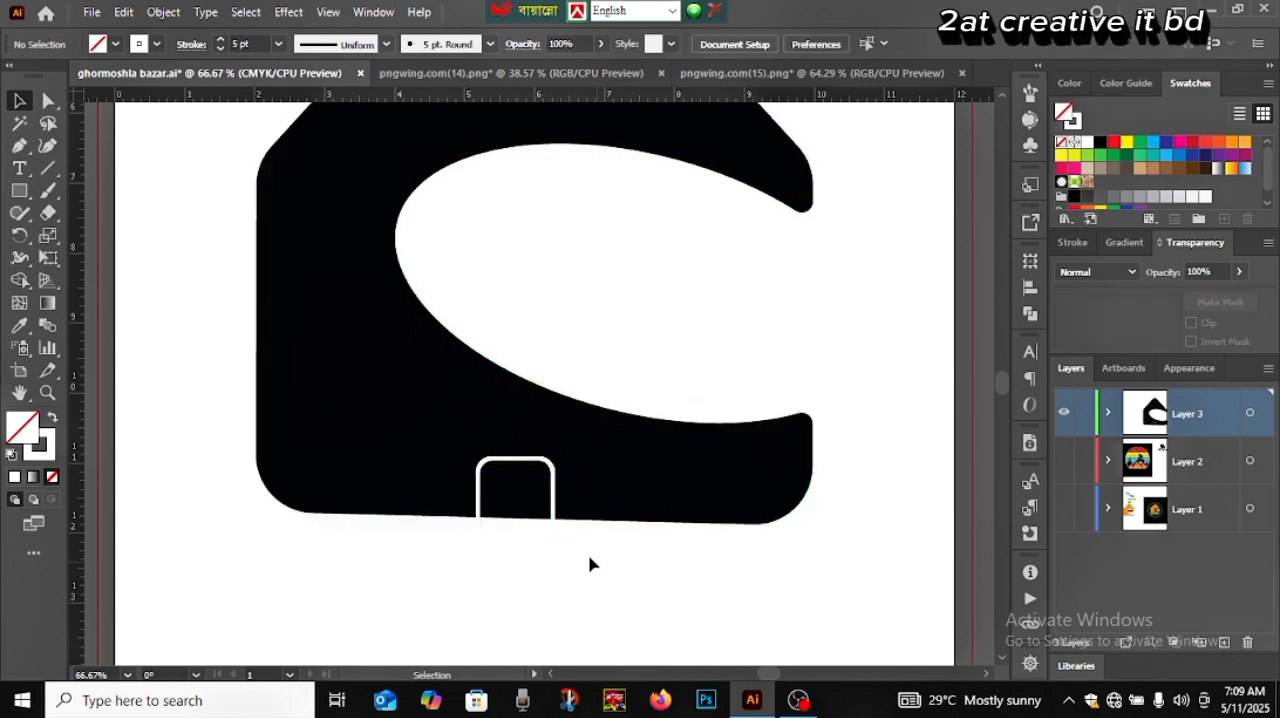
Align the horizontal centers of the black house and the rounded door outline
drag(207, 435, 709, 586)
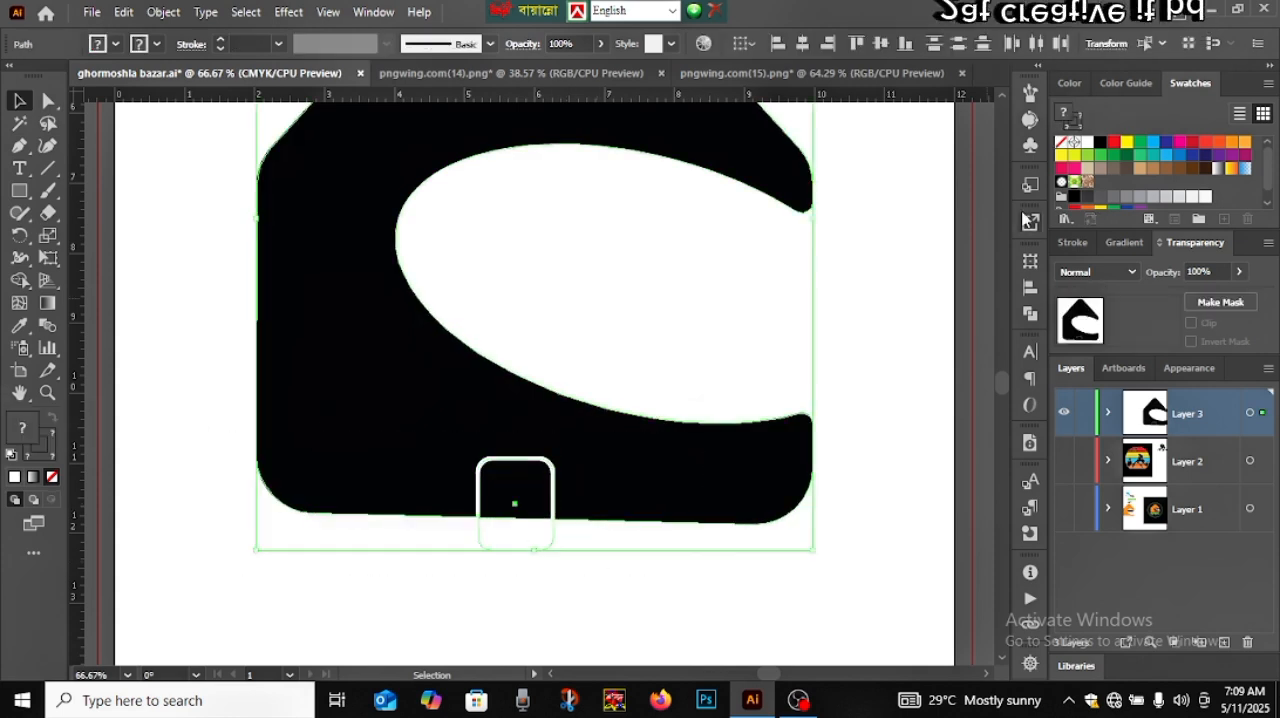
click(1030, 288)
click(836, 303)
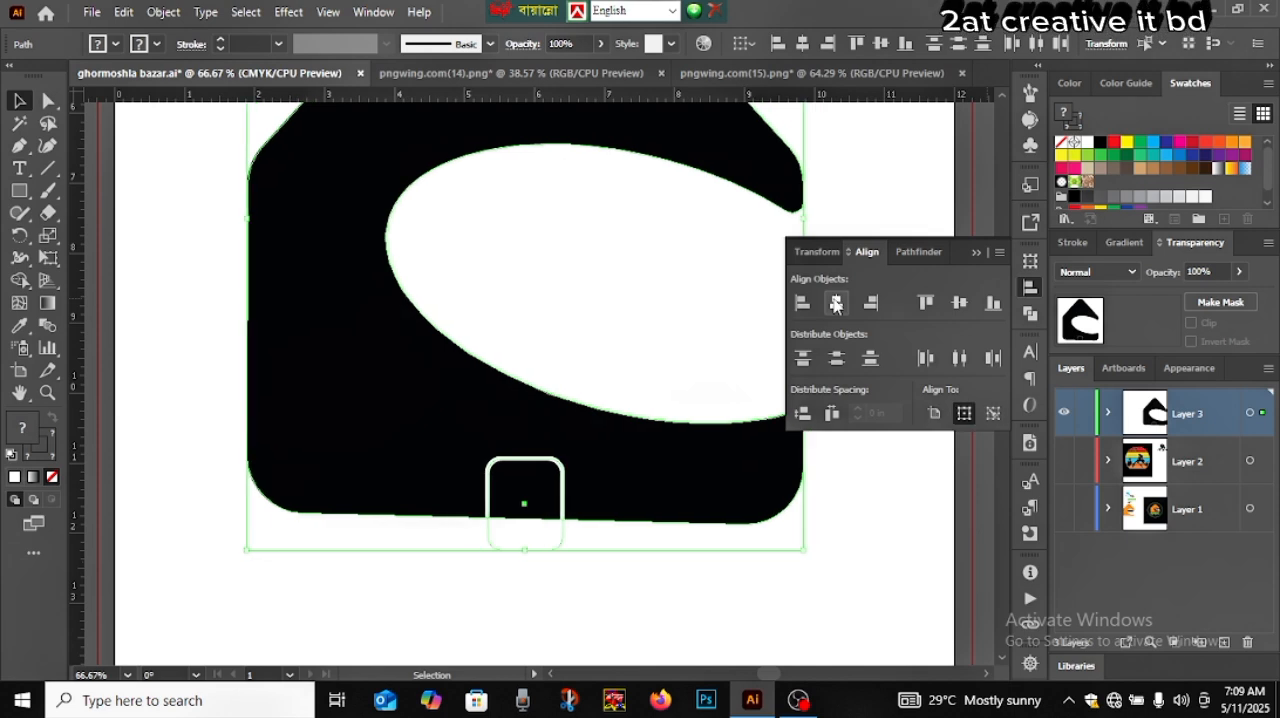
click(977, 253)
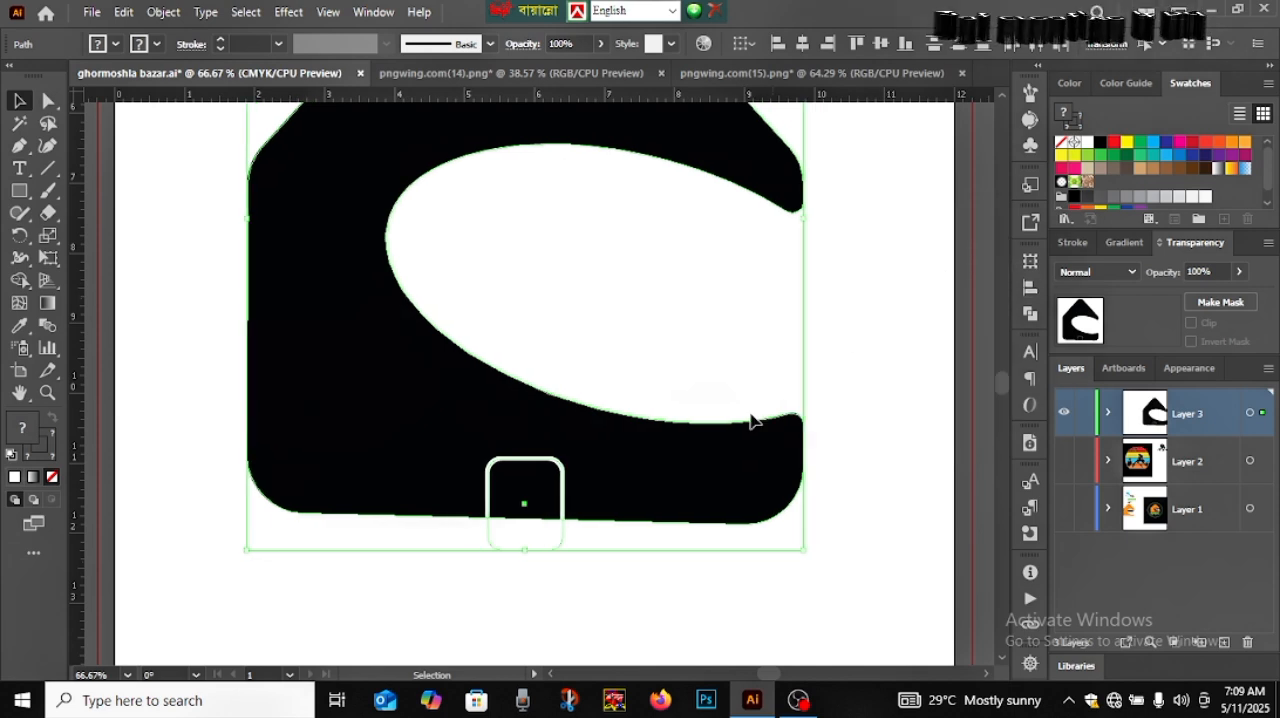
click(605, 558)
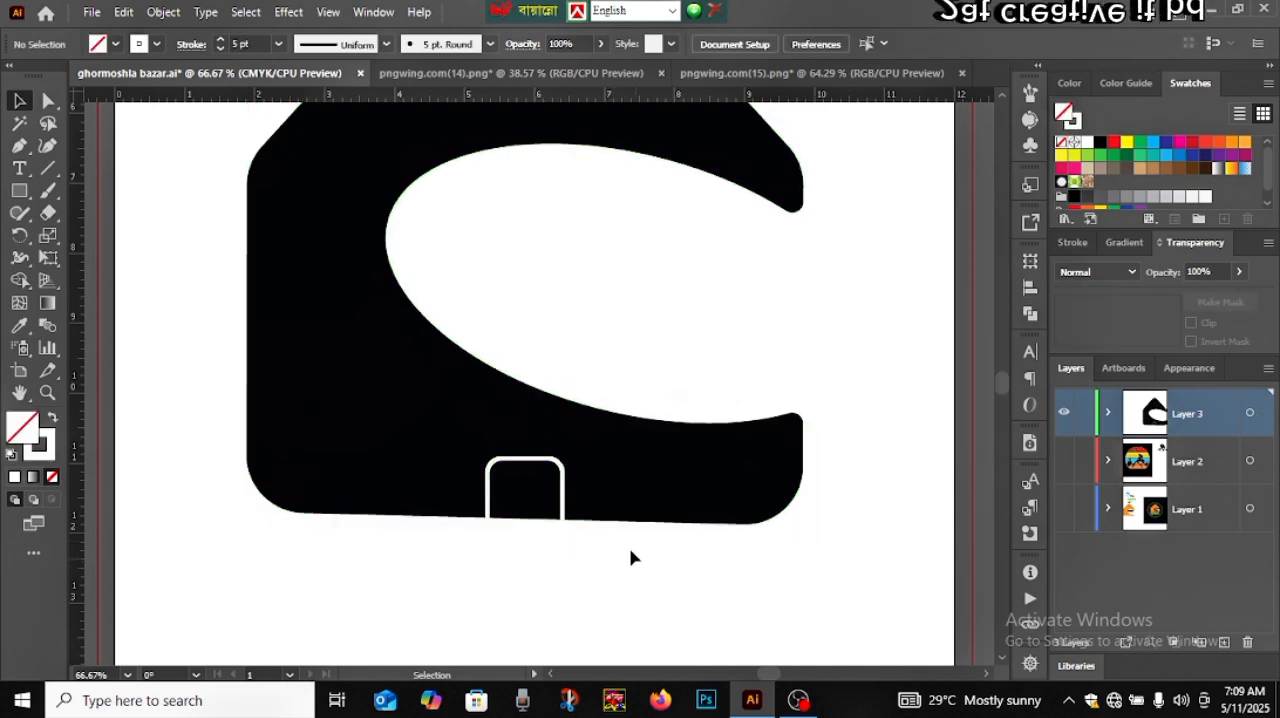
Divide the black house and the rounded door outline where they overlap, using Pathfinder
click(480, 437)
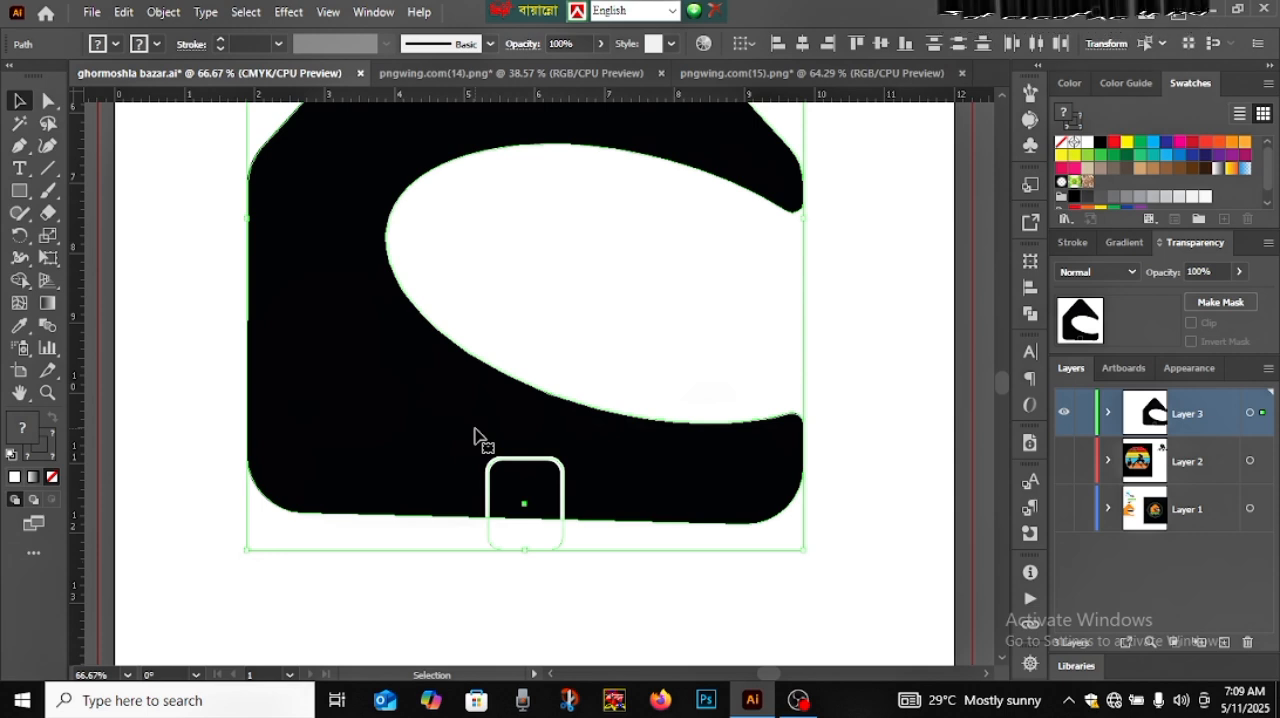
click(1030, 313)
click(814, 351)
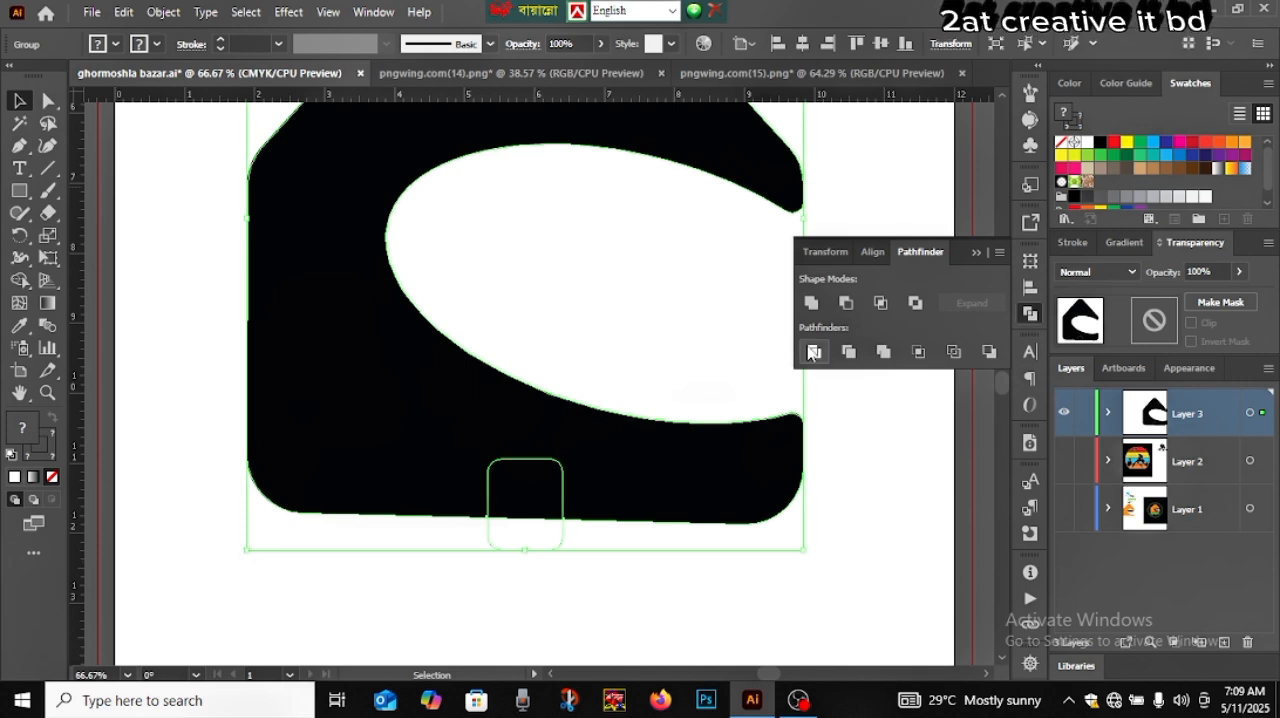
Try the Unite and Exclude shape modes on the divided house and door, undoing each, and restore the division
click(811, 304)
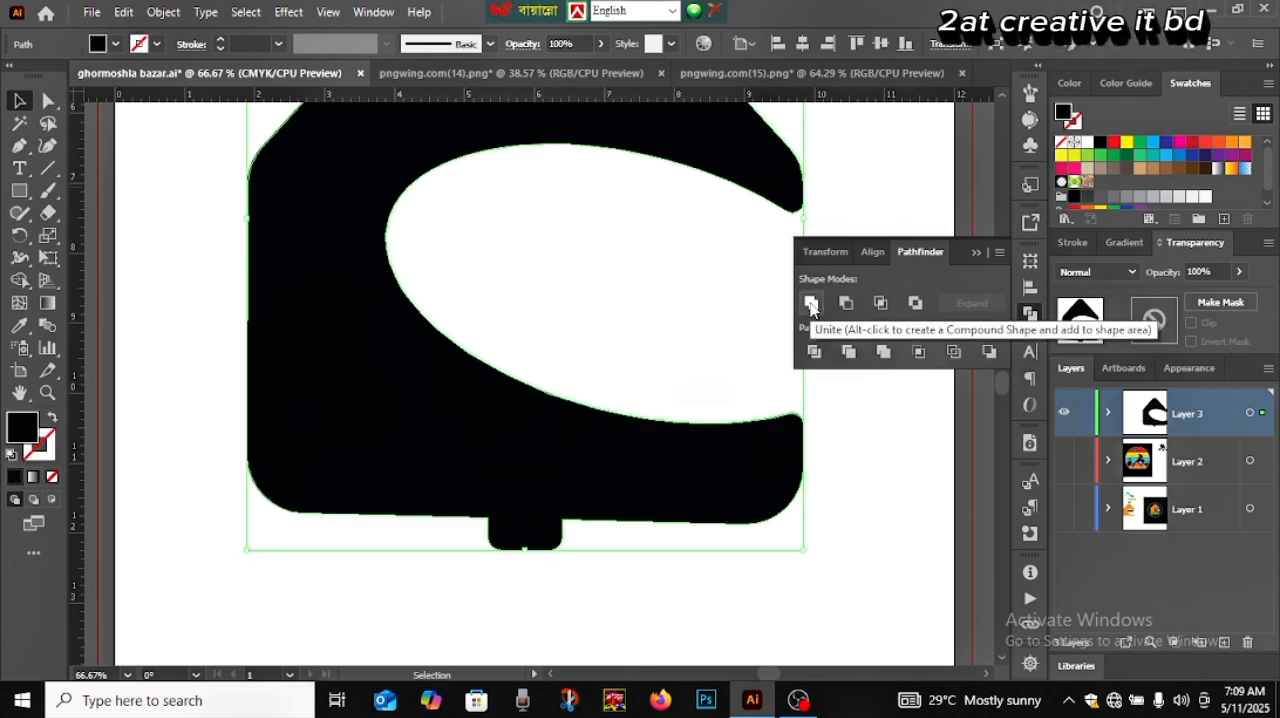
key(ctrl+z)
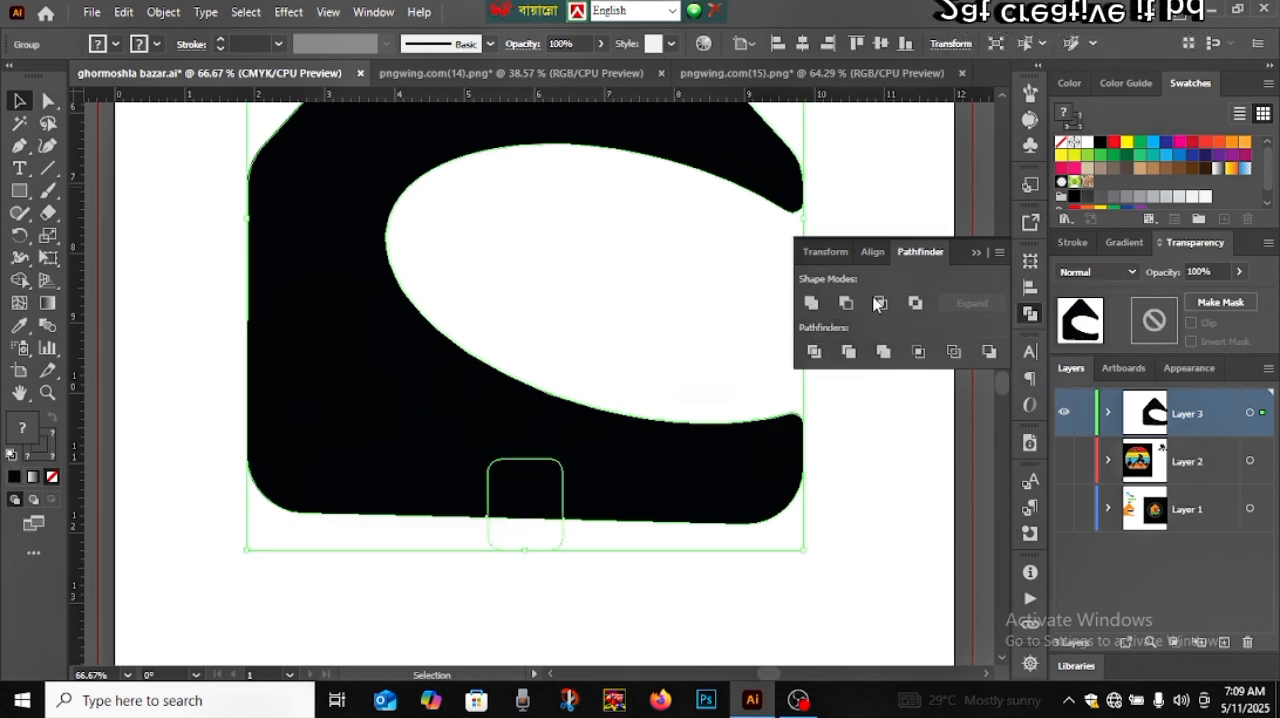
click(915, 304)
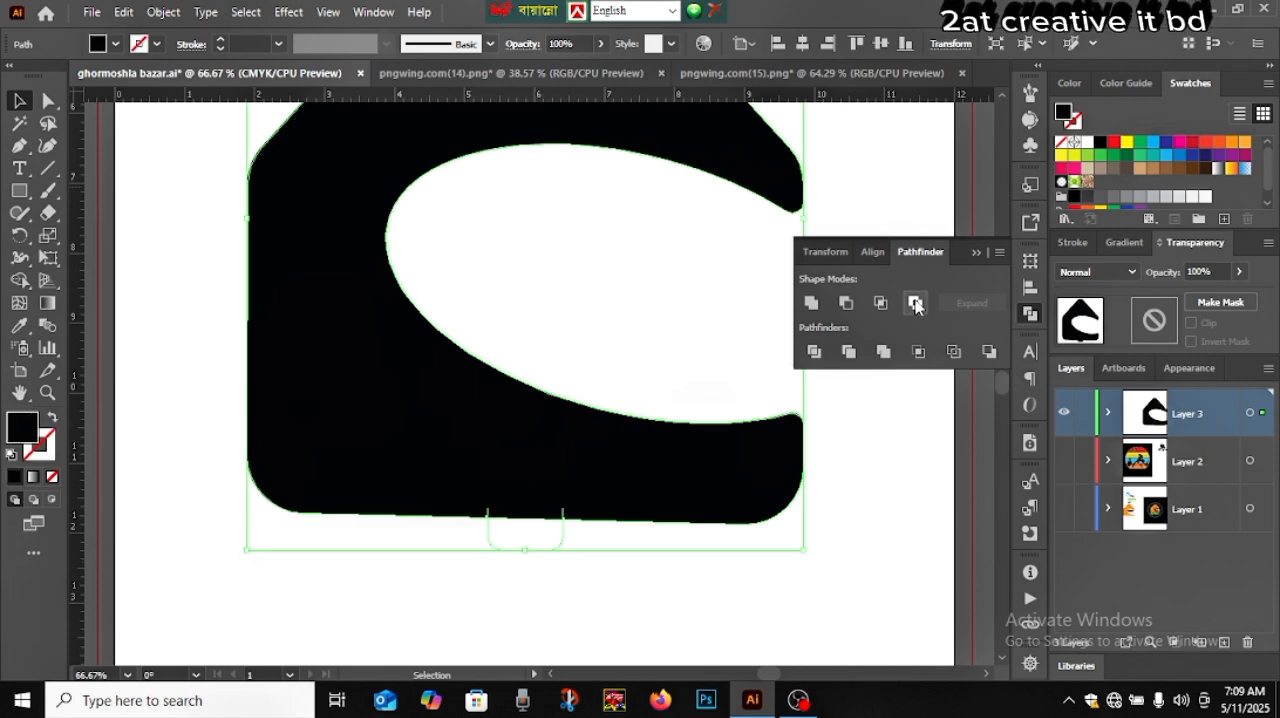
key(ctrl+z)
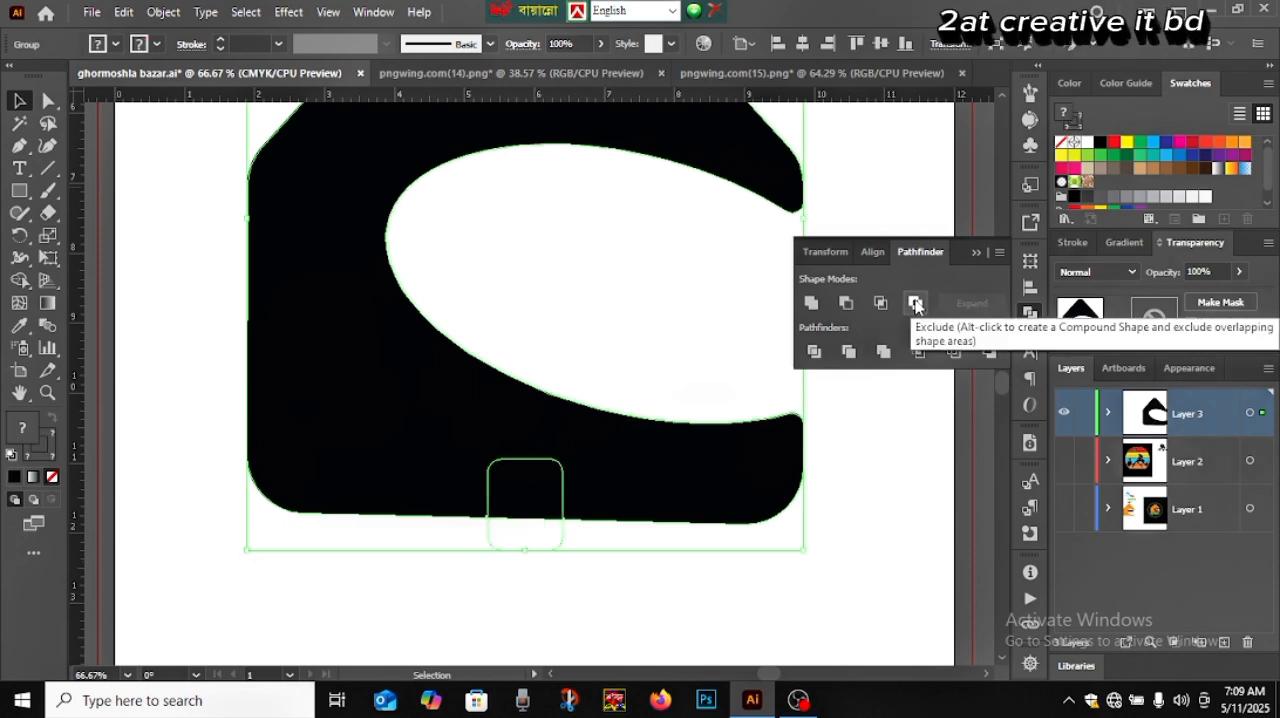
click(915, 304)
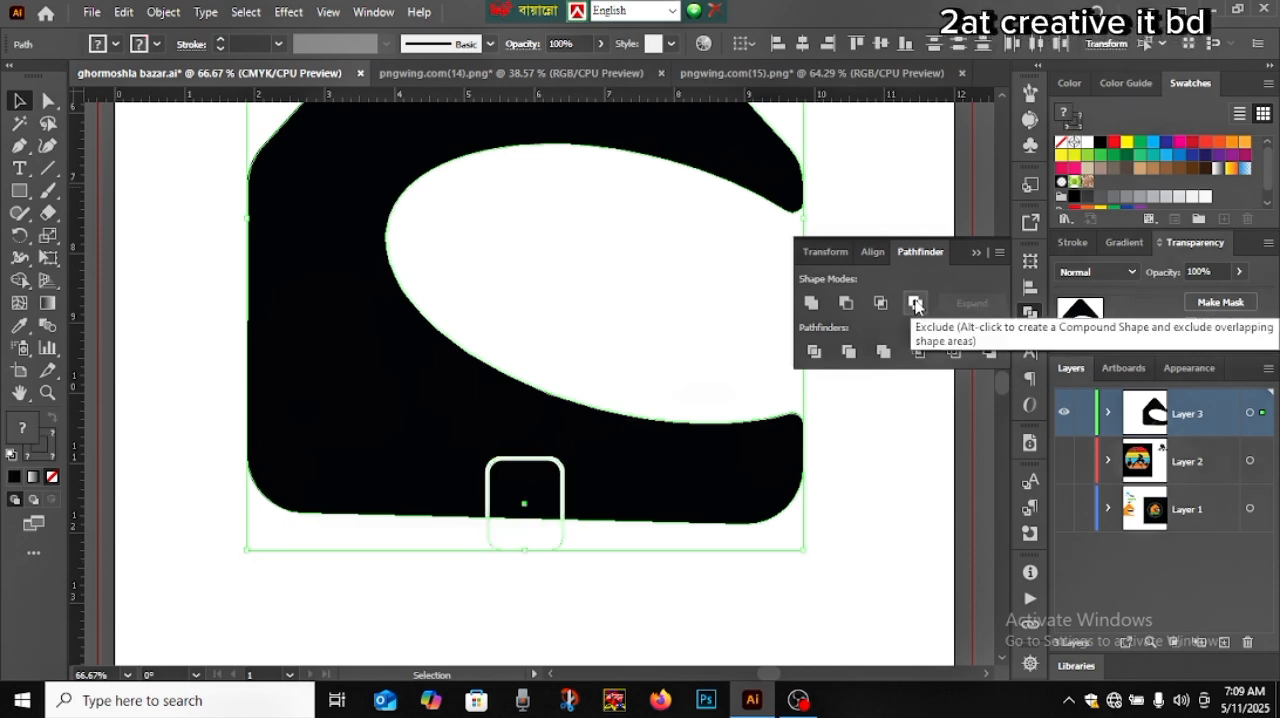
click(813, 352)
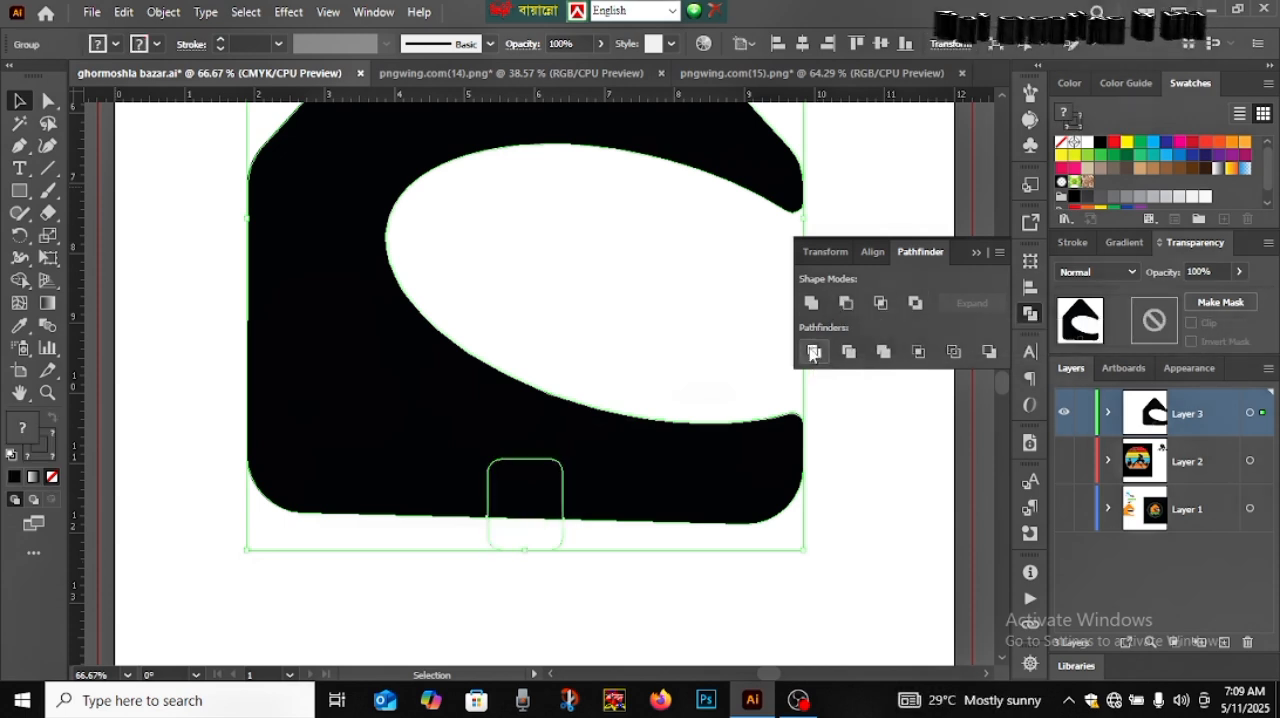
Ungroup the divided house and door pieces
click(972, 253)
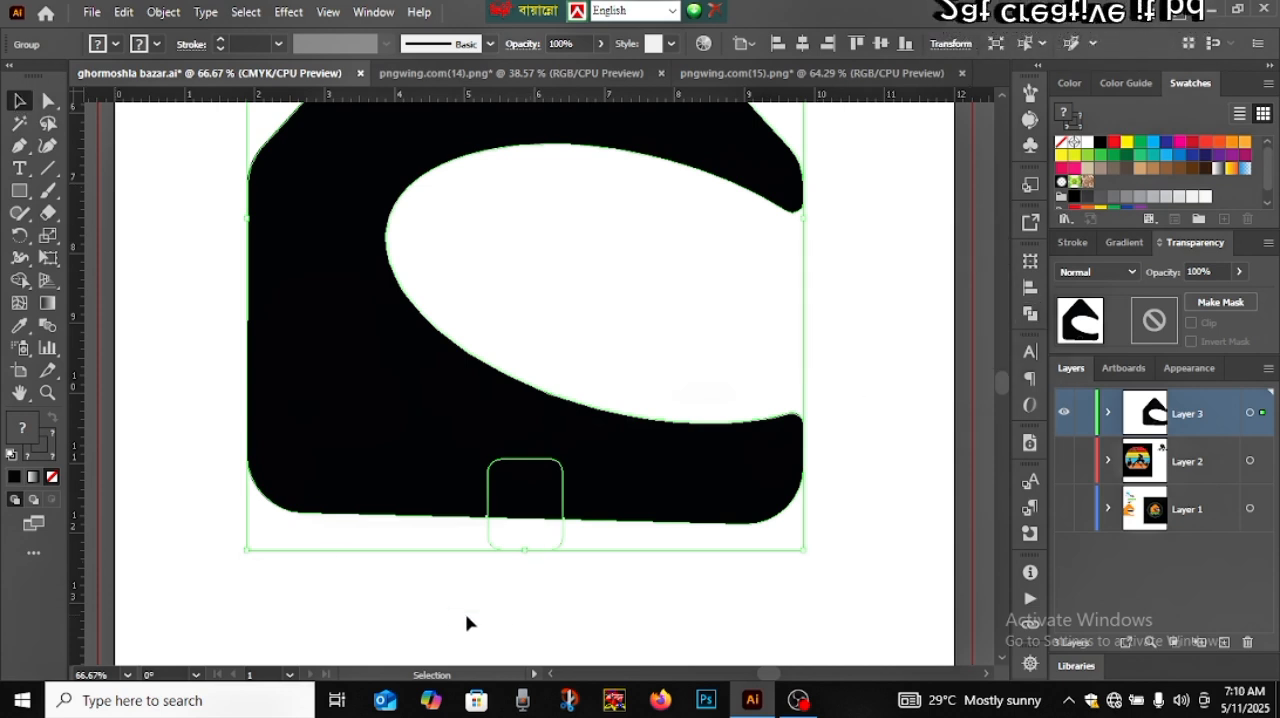
click(505, 622)
click(518, 490)
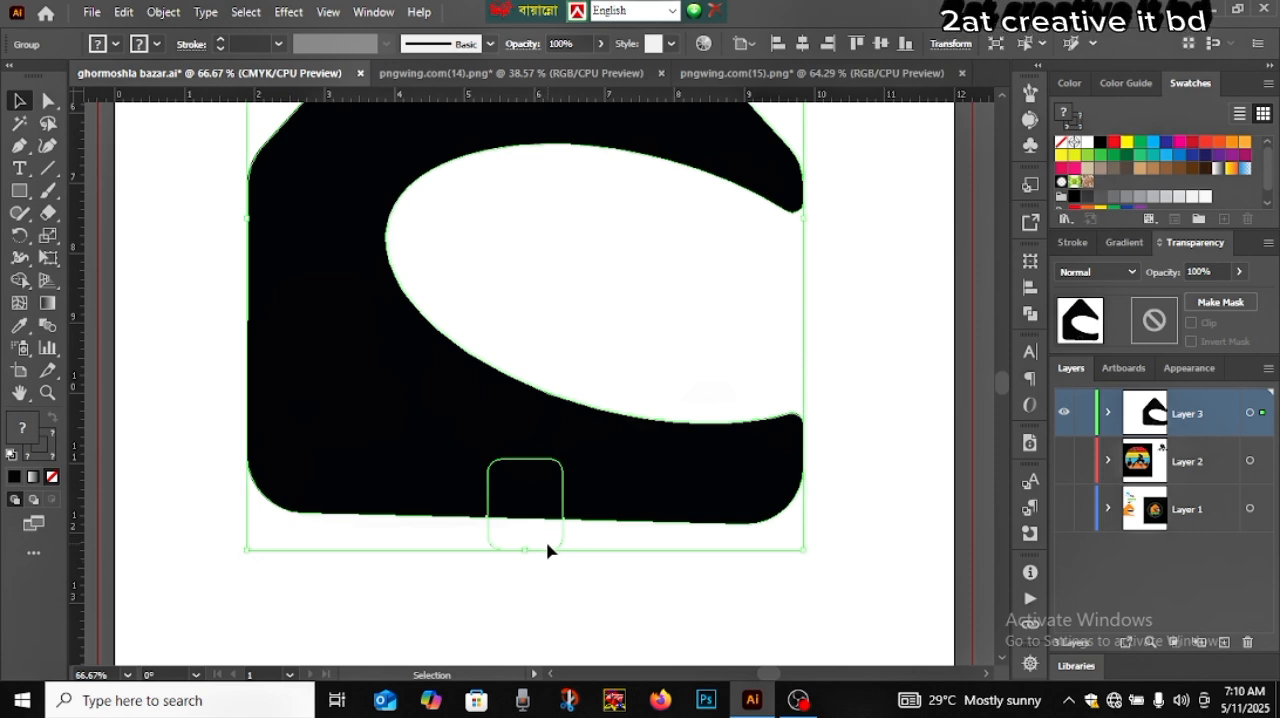
right_click(531, 503)
click(615, 320)
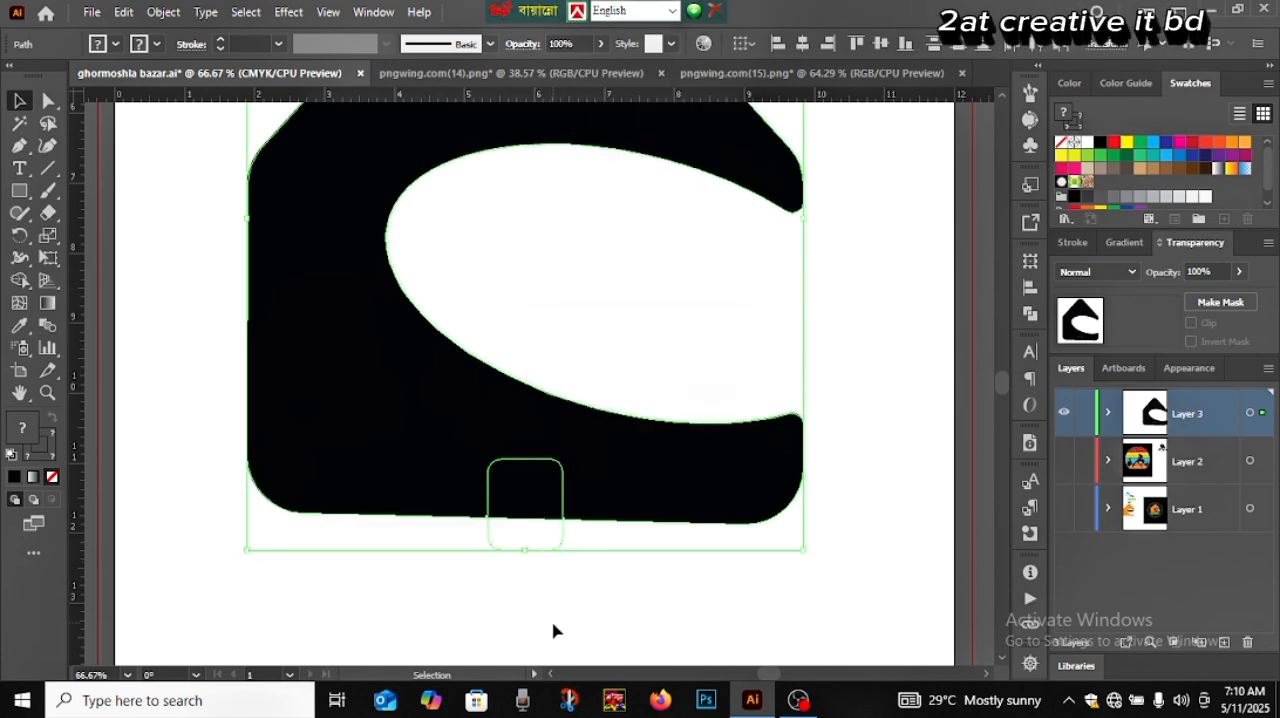
Give the door piece at the house's bottom edge a white 5 pt stroke
click(534, 494)
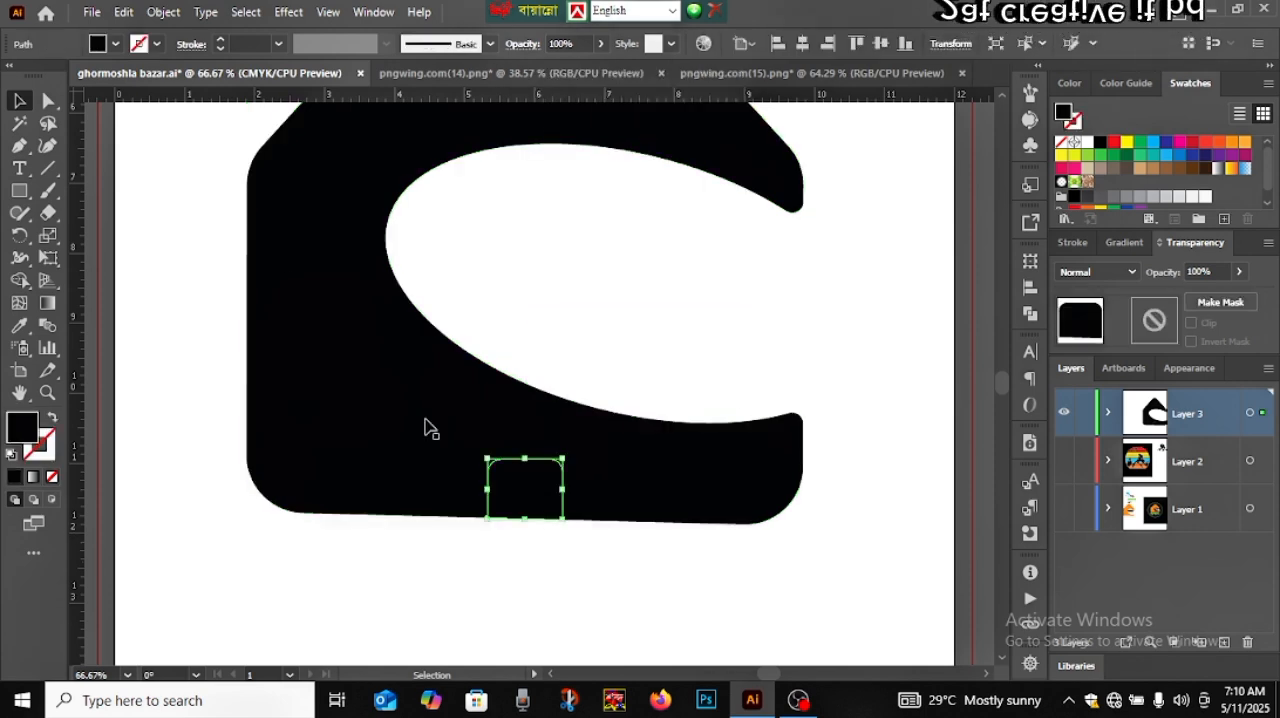
click(222, 40)
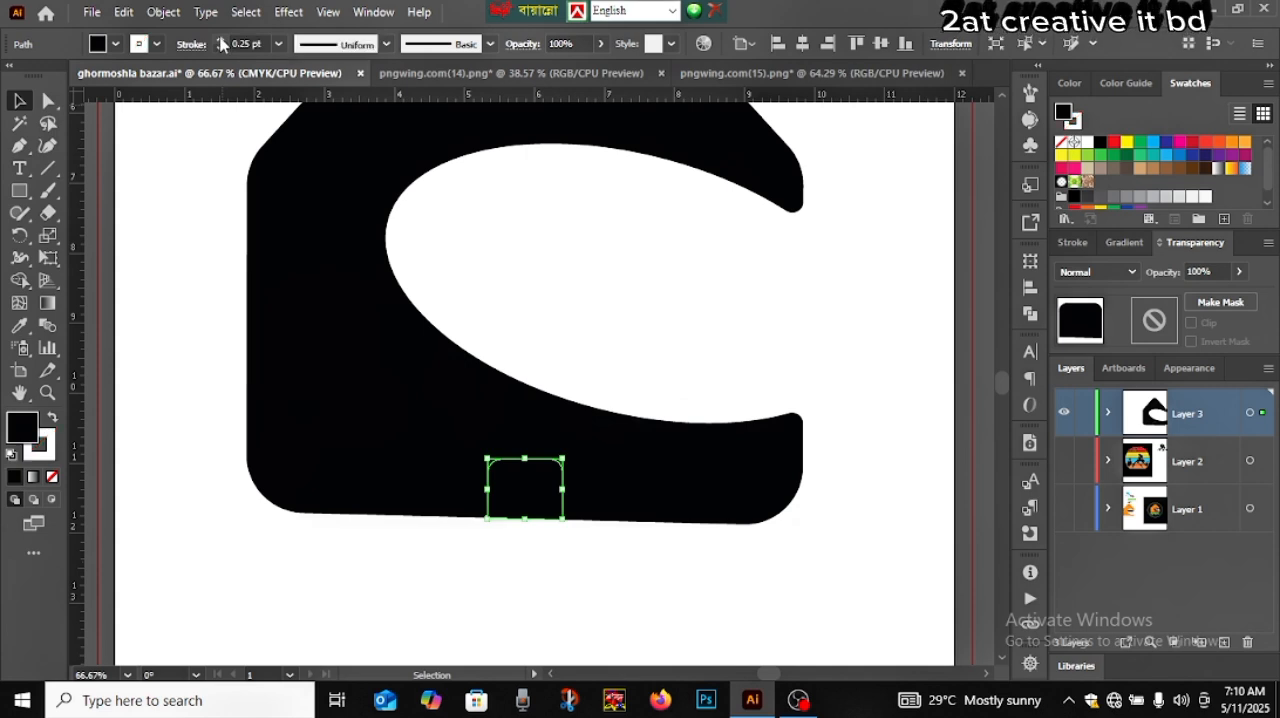
click(222, 40)
click(222, 40)
click(222, 40)
click(222, 40)
click(222, 40)
click(222, 40)
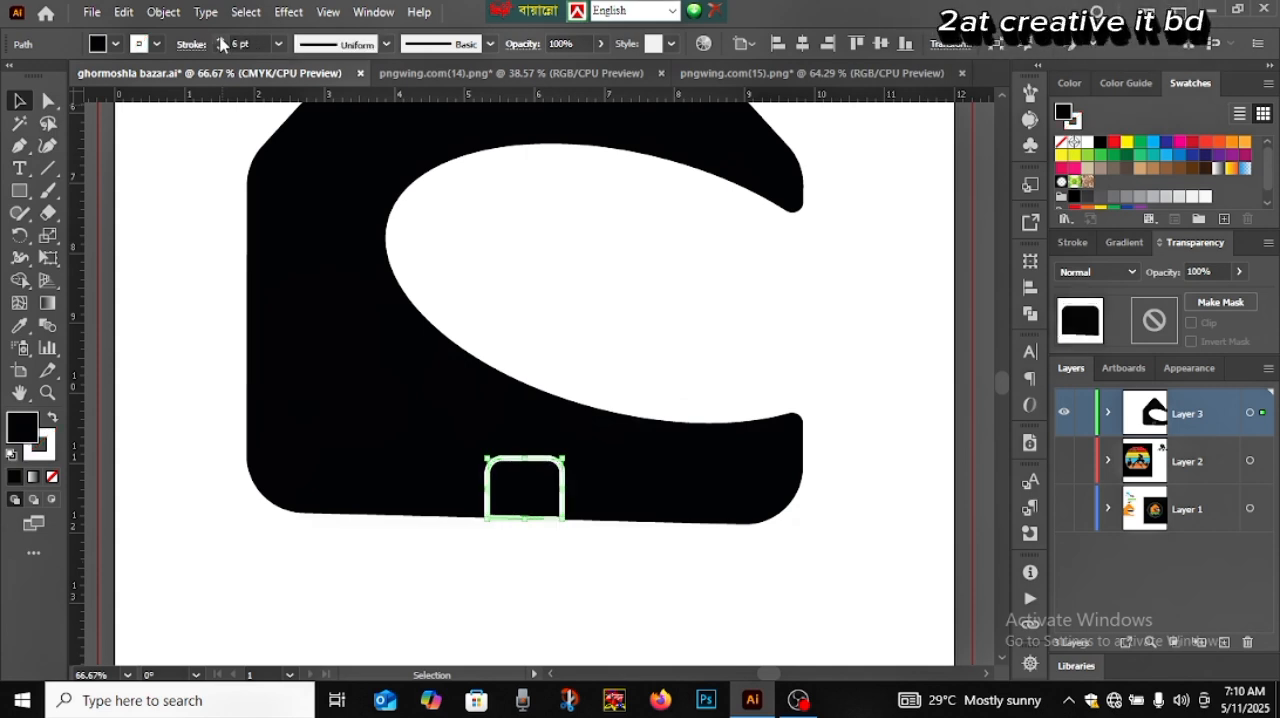
click(220, 49)
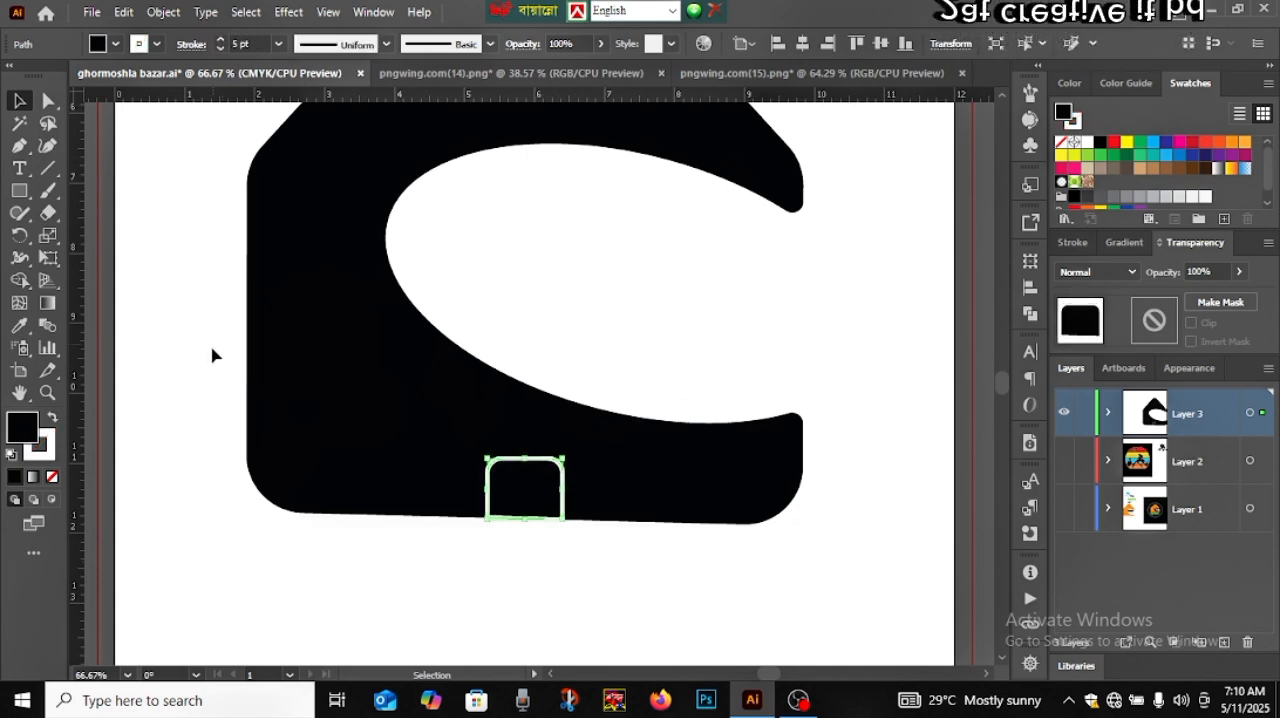
click(517, 626)
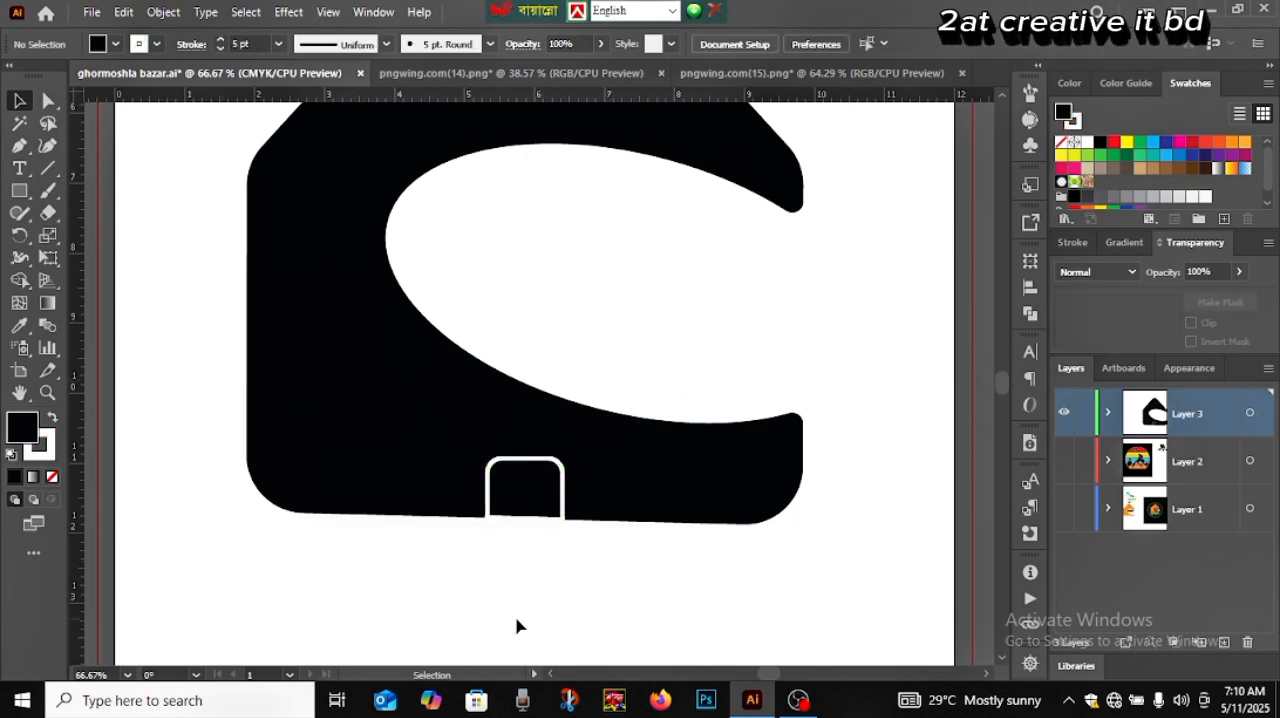
Try moving the door piece out of the house to the area below it, and undo the move
click(523, 505)
drag(523, 503, 349, 562)
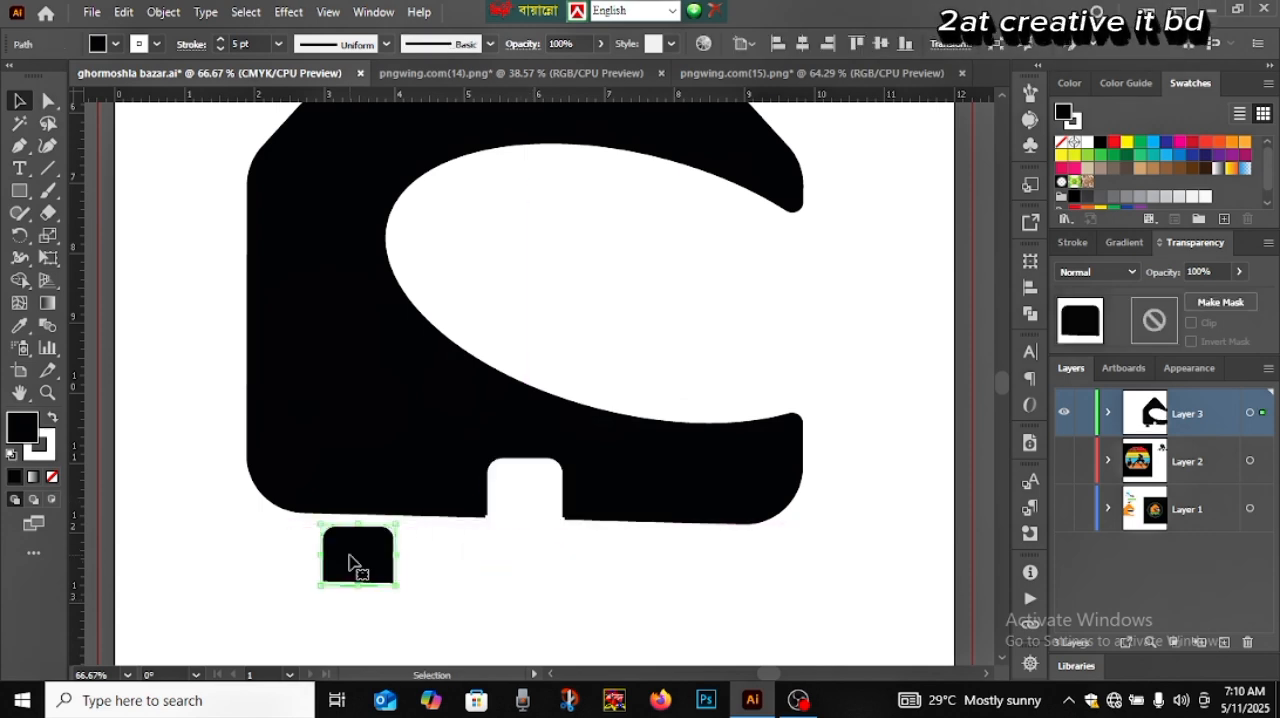
key(ctrl+z)
click(507, 600)
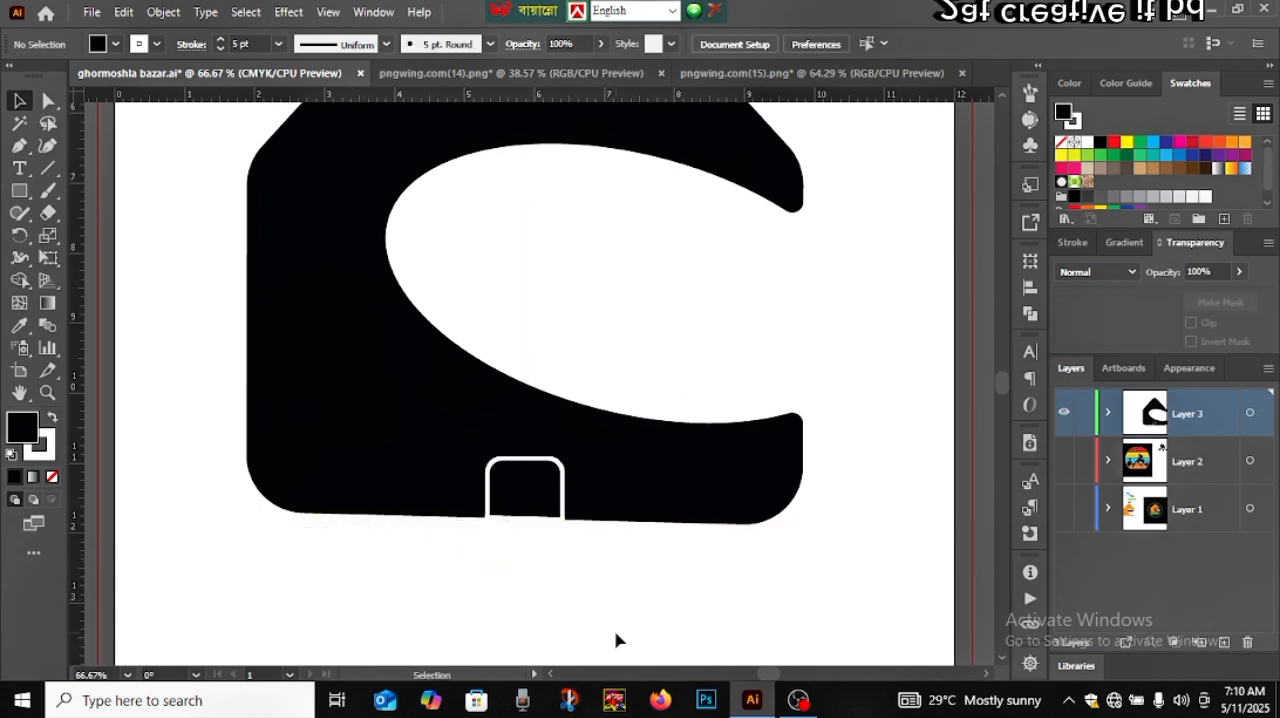
Draw a curved open path with the Pen tool from just outside the house's left wall to above the left roof slope
key(ctrl+0)
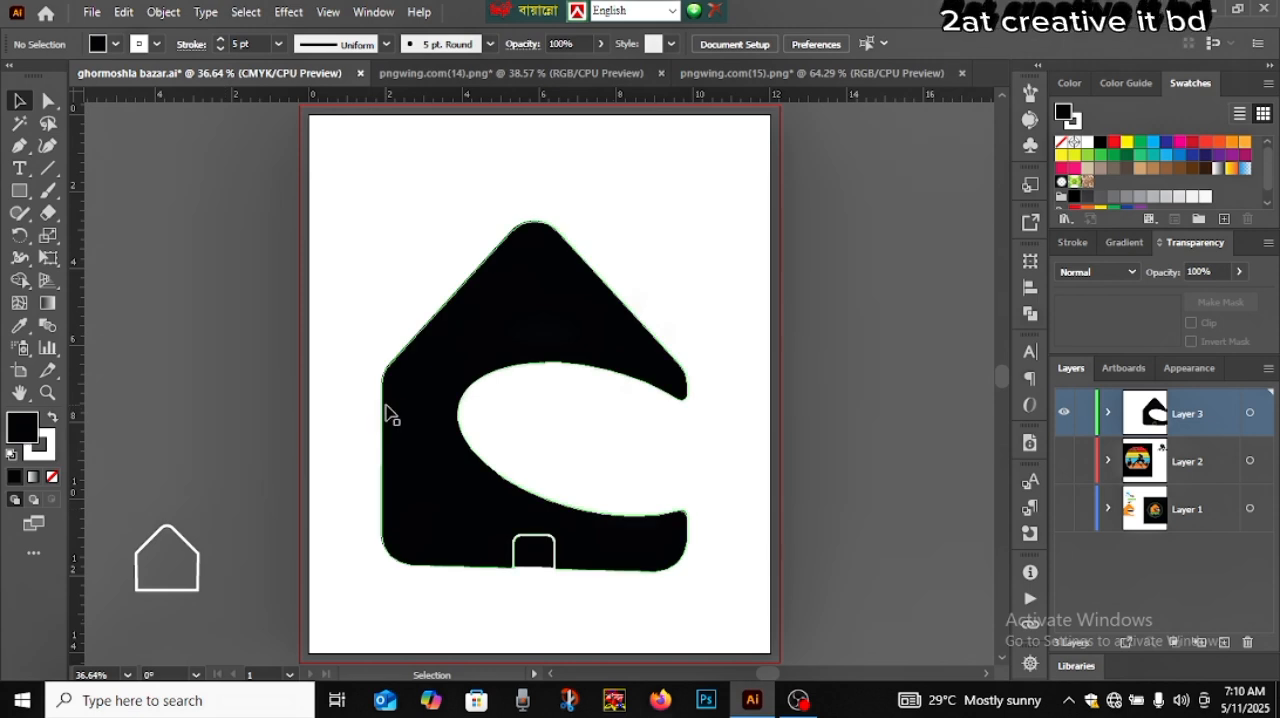
click(20, 145)
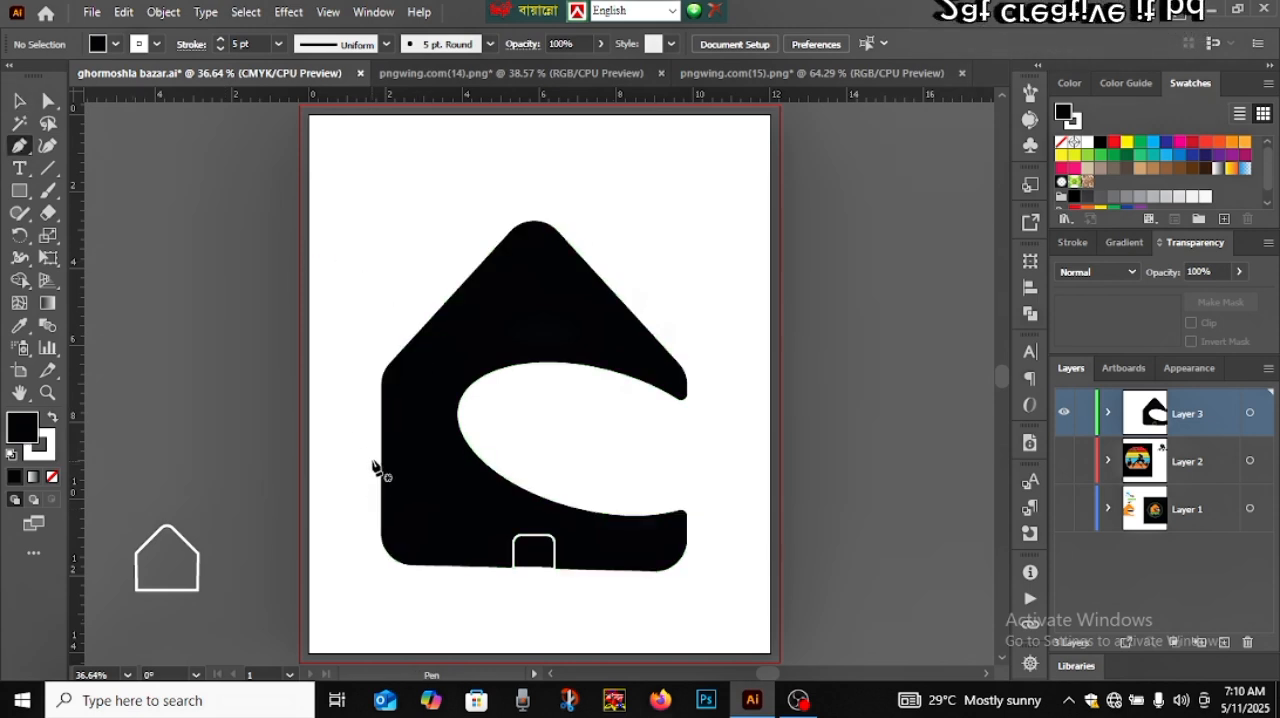
click(372, 457)
drag(440, 377, 439, 142)
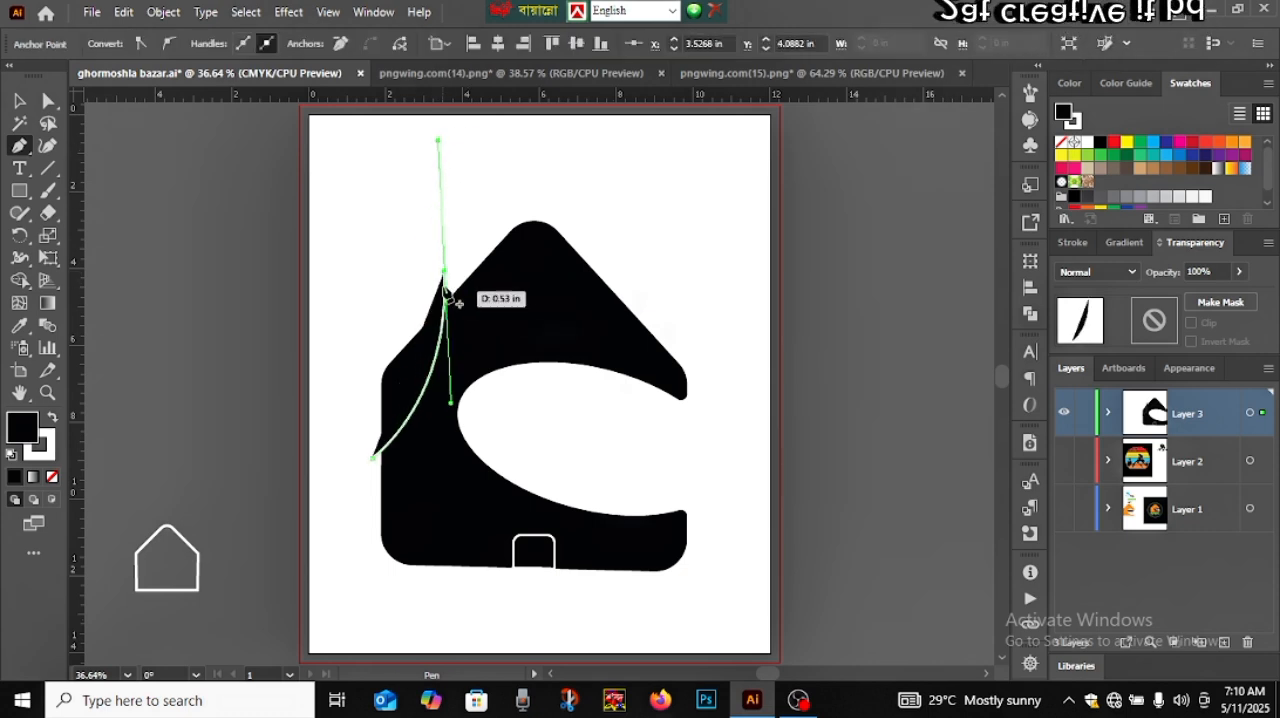
click(445, 272)
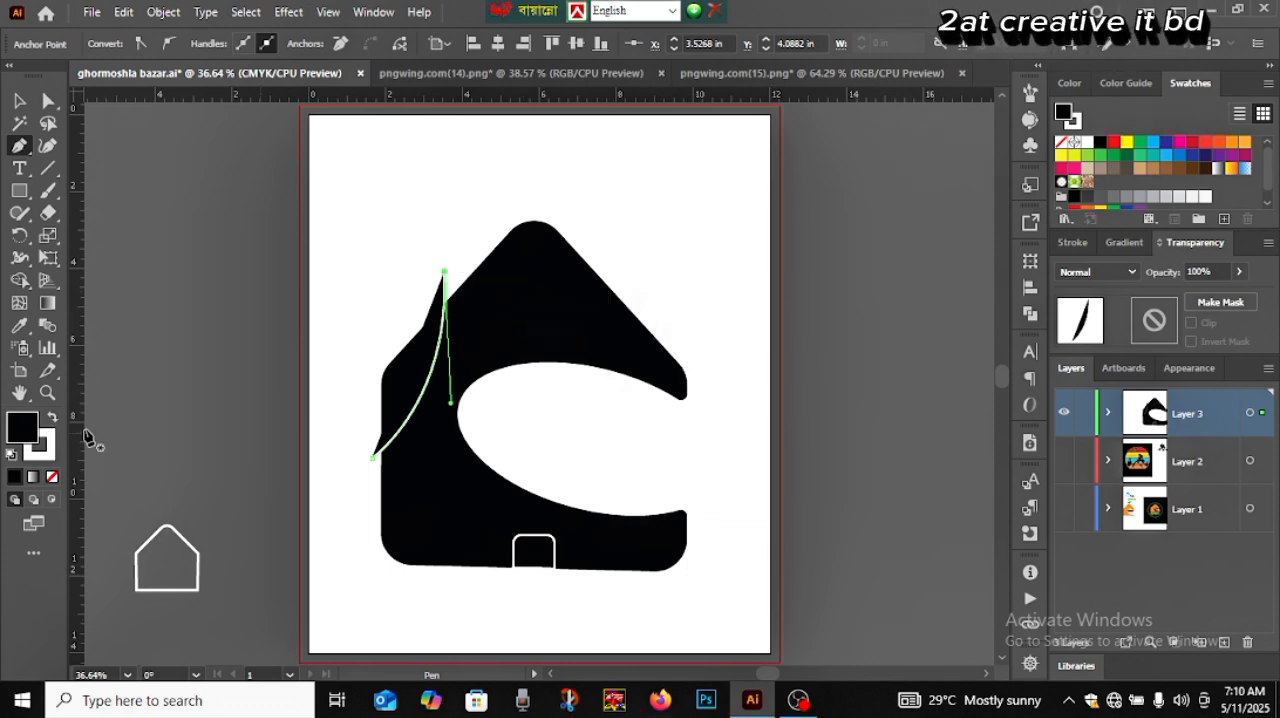
Swap the curved path's colors to a white fill and black stroke, and select the whole path
click(53, 419)
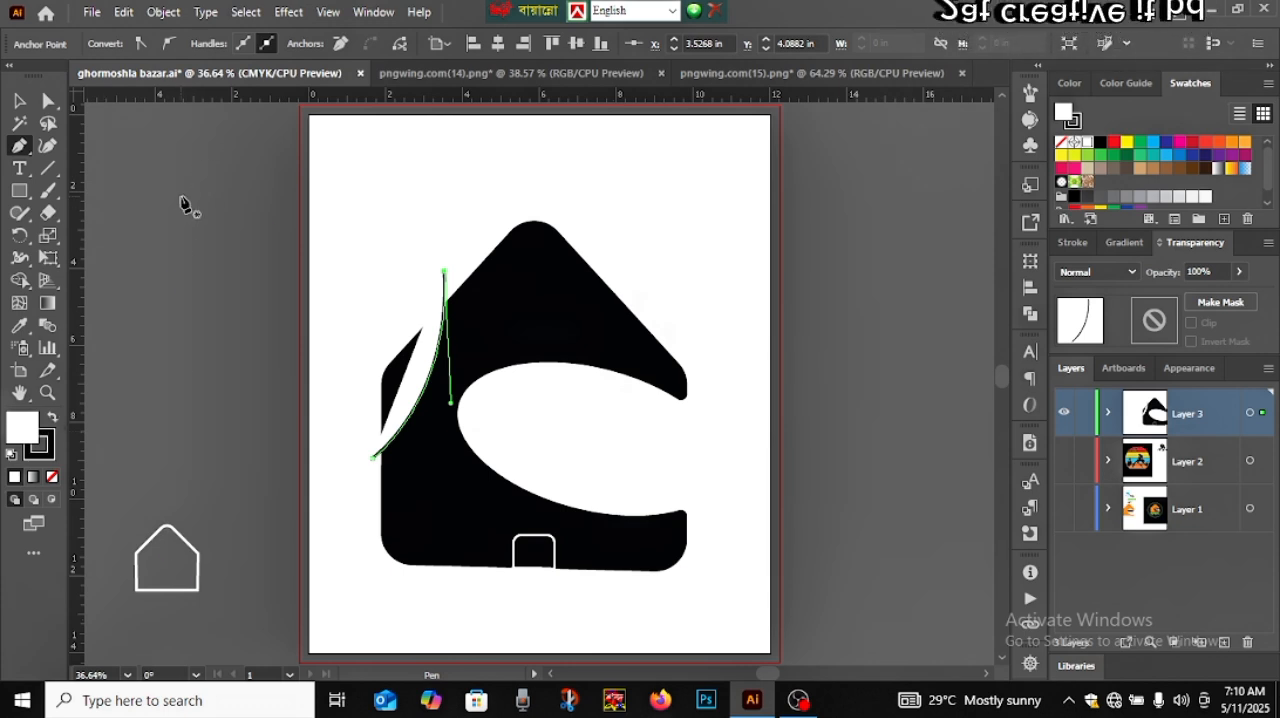
click(175, 399)
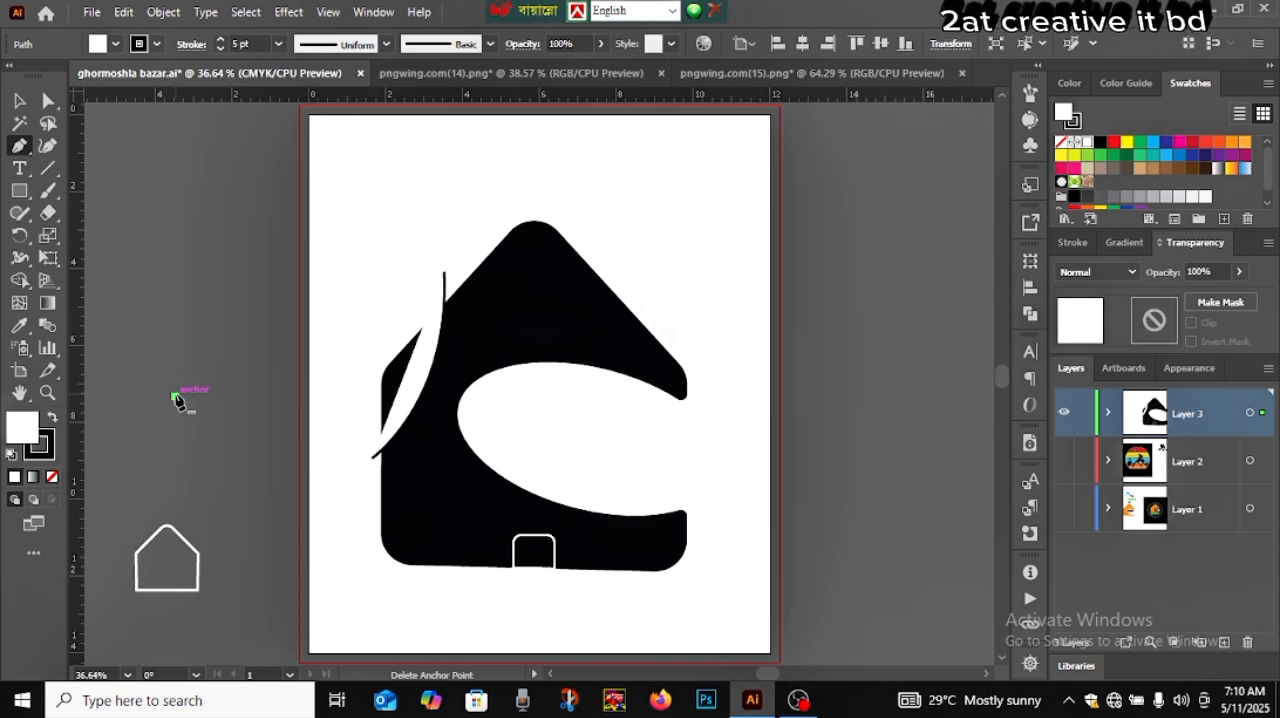
key(ctrl+z)
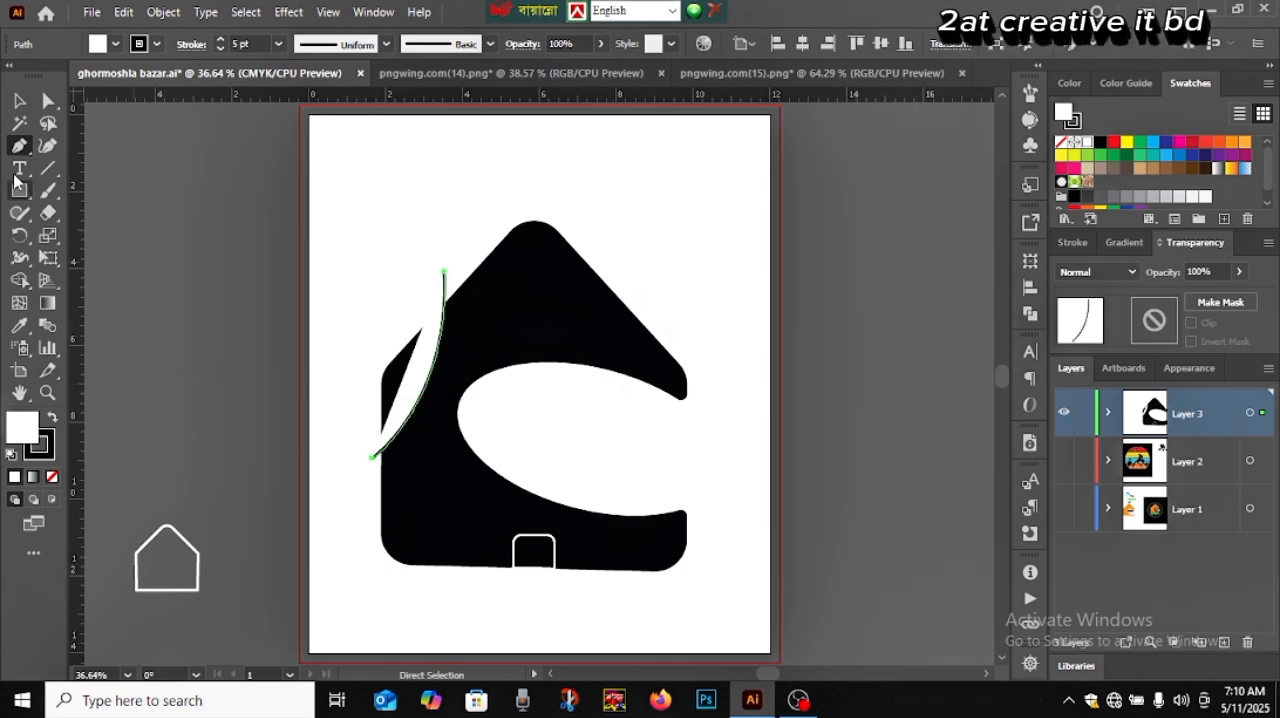
click(20, 101)
click(145, 250)
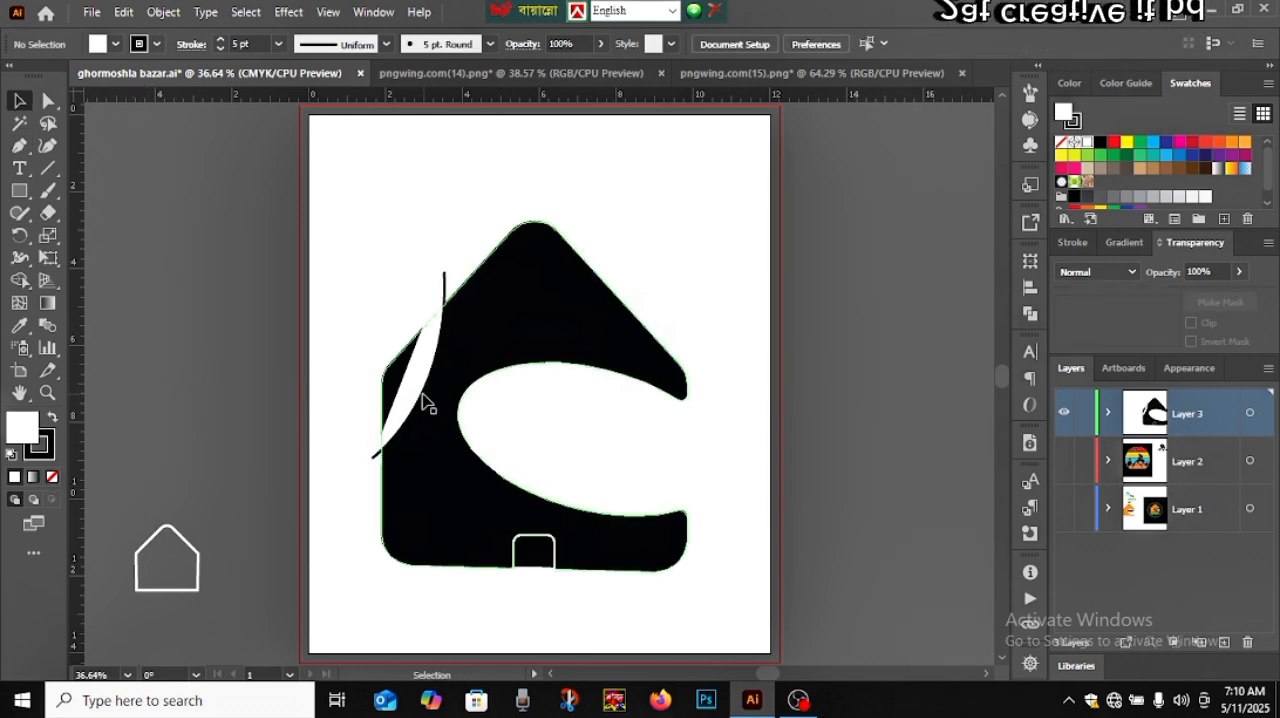
click(425, 400)
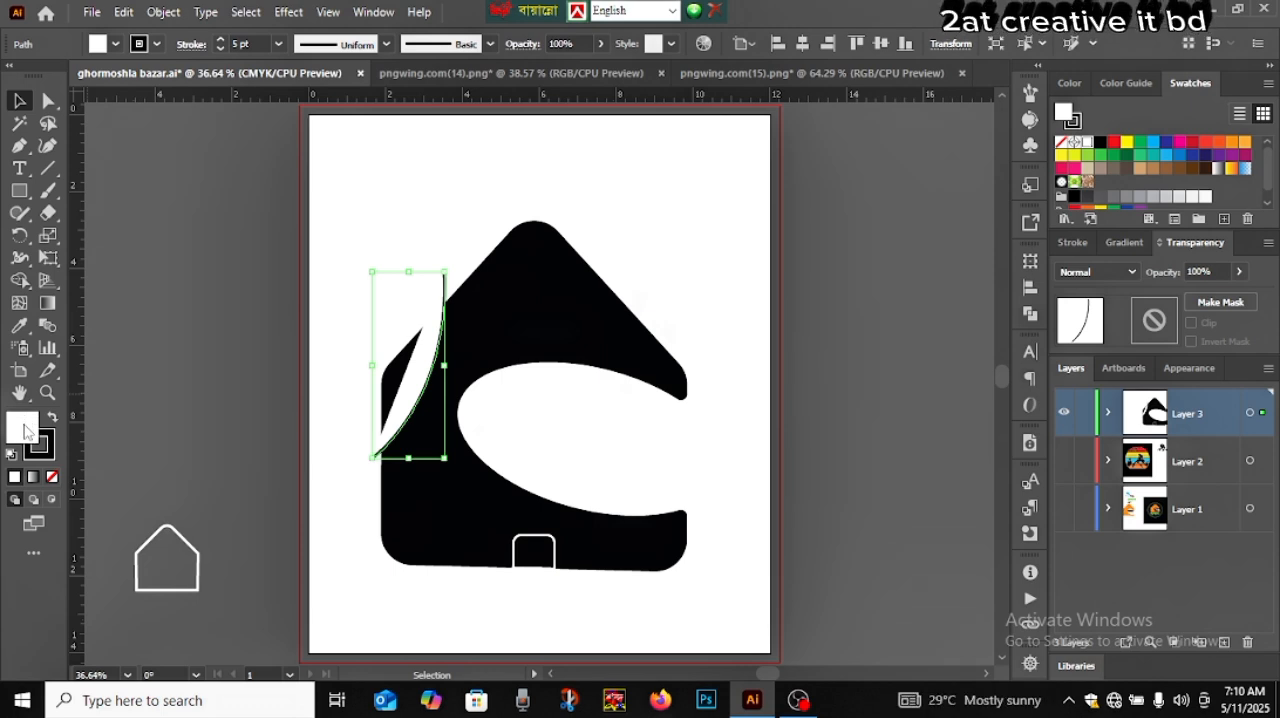
Remove the curved path's fill and give it a white 3 pt stroke
click(54, 479)
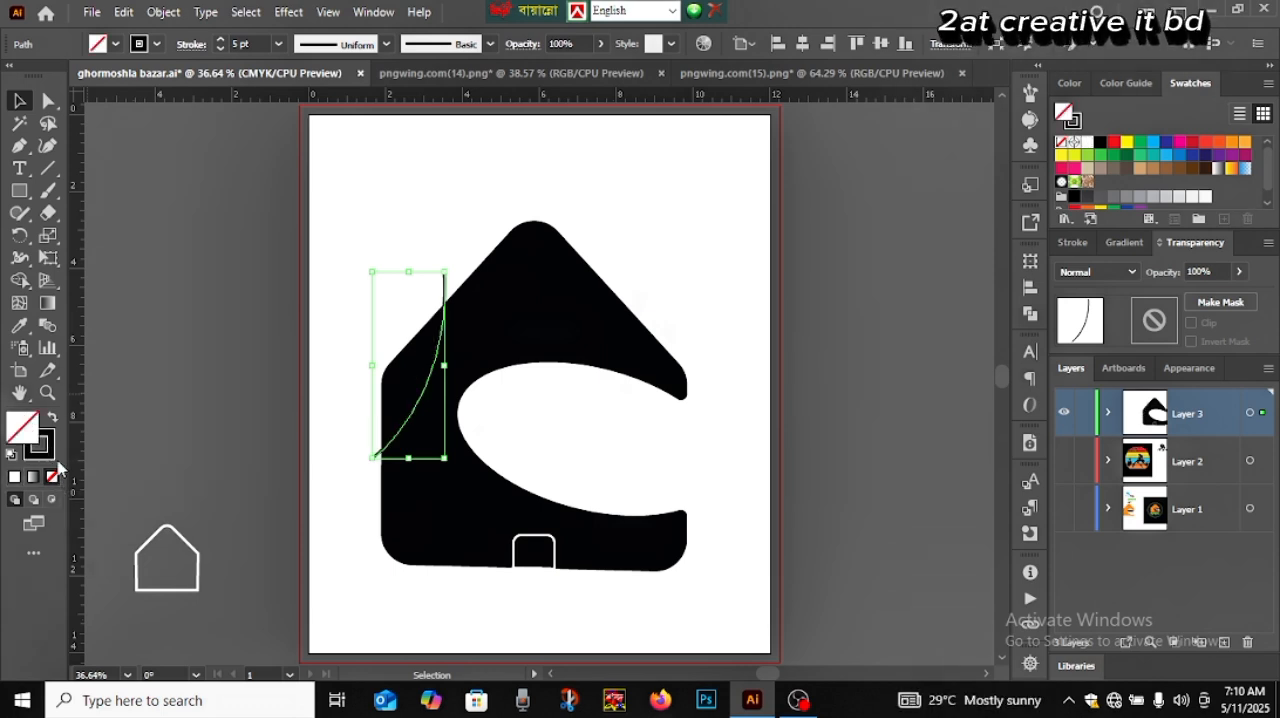
click(222, 42)
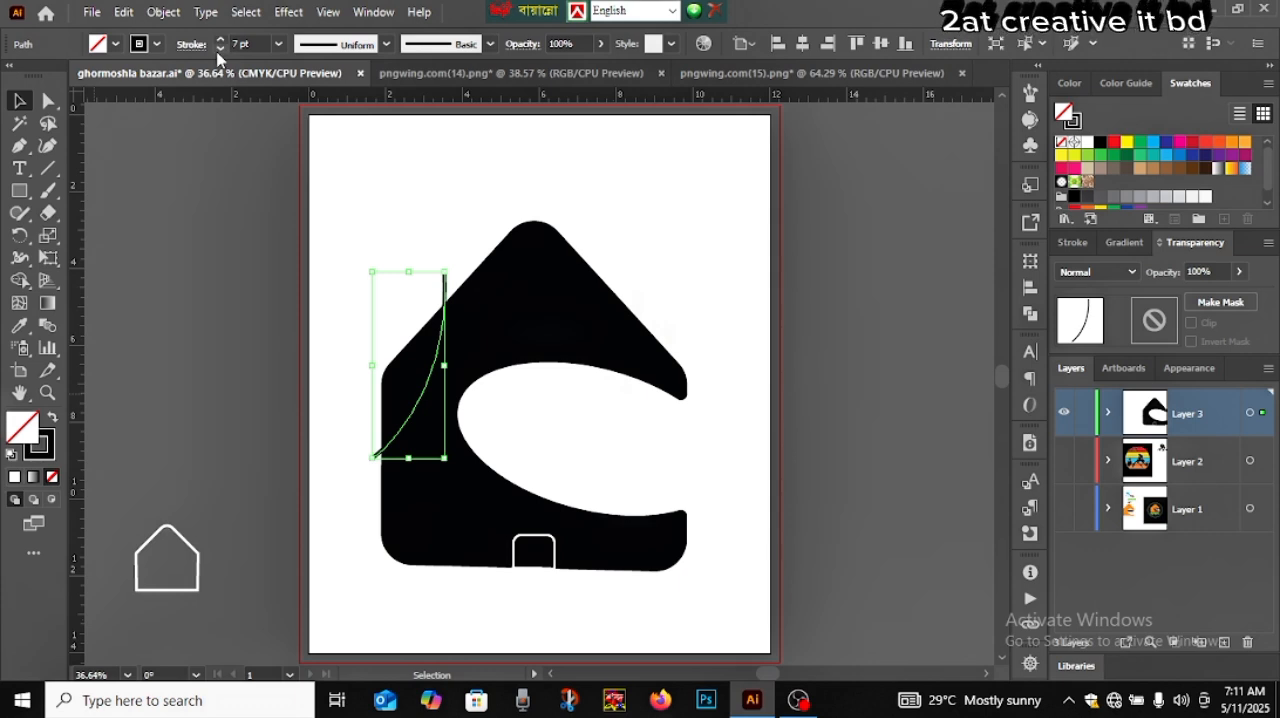
click(221, 49)
click(221, 49)
click(221, 49)
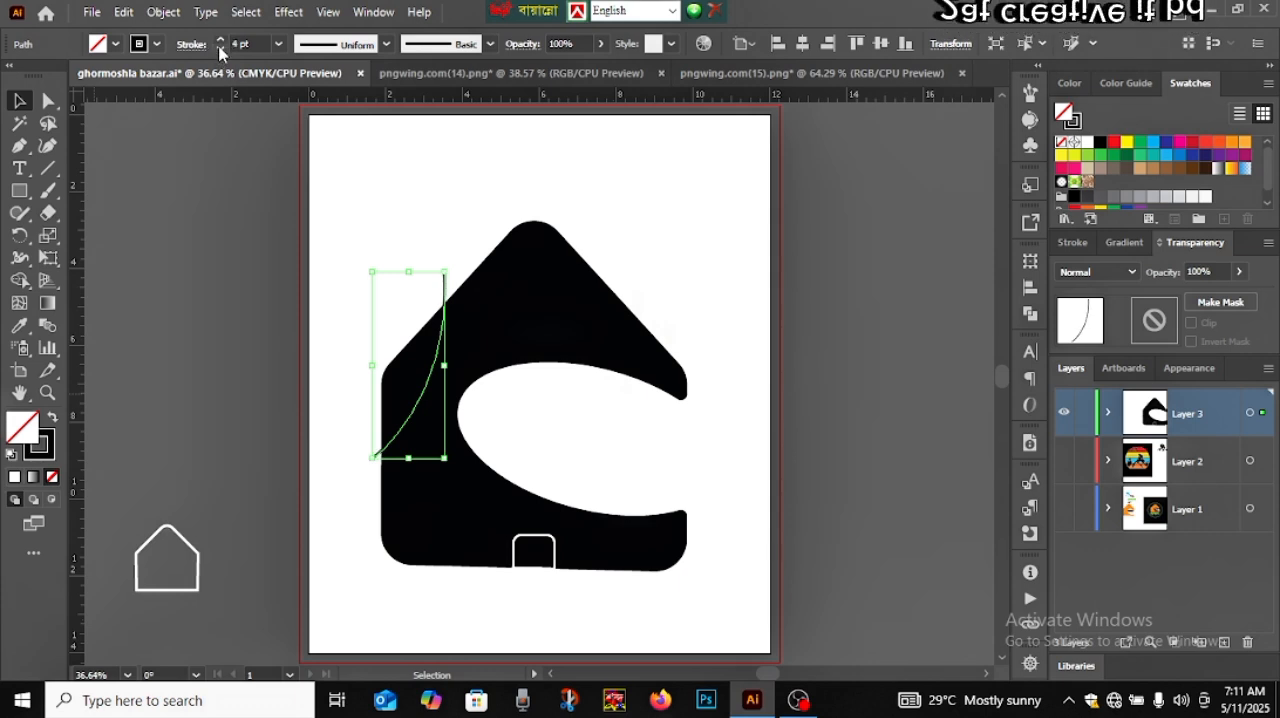
click(157, 44)
click(37, 79)
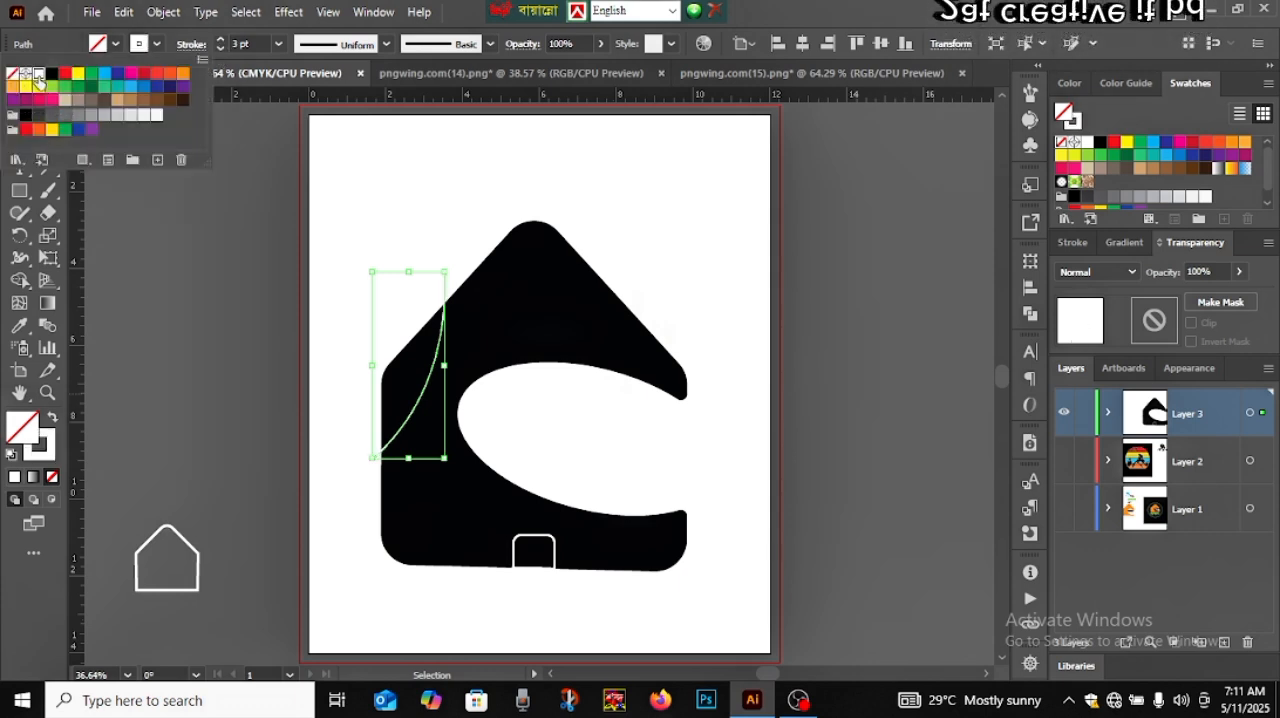
click(170, 262)
click(170, 260)
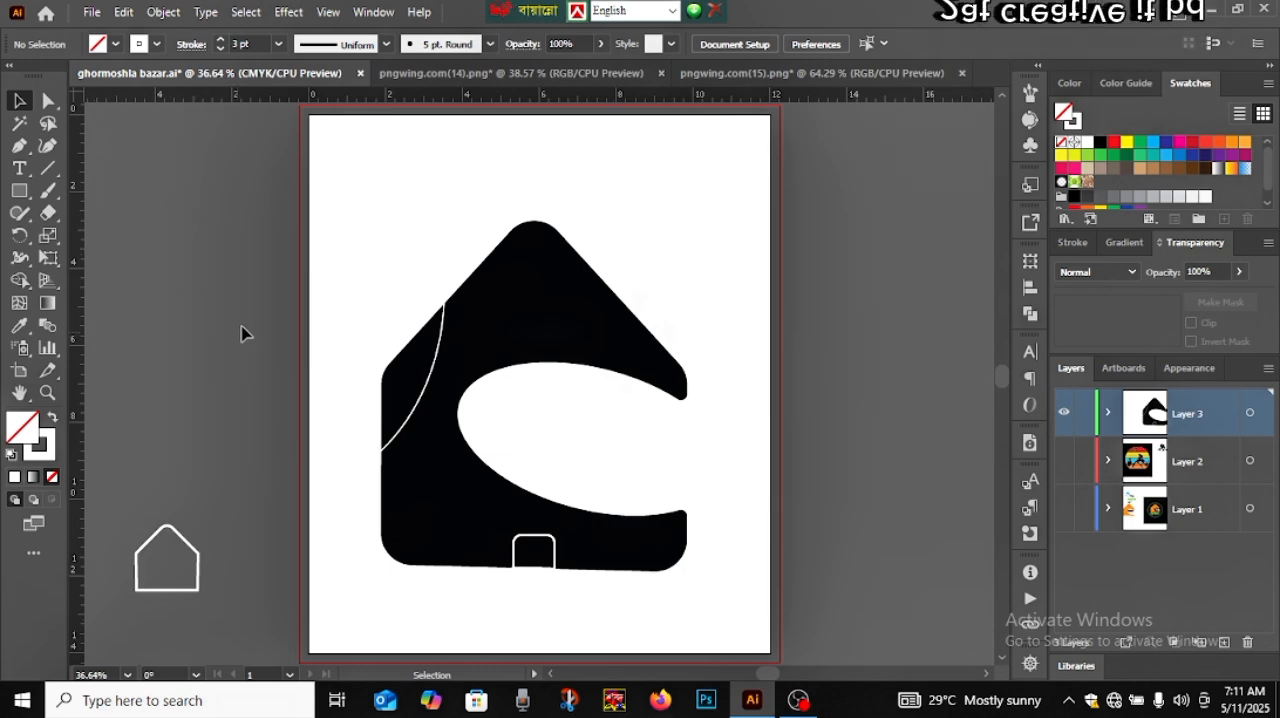
drag(402, 295, 476, 355)
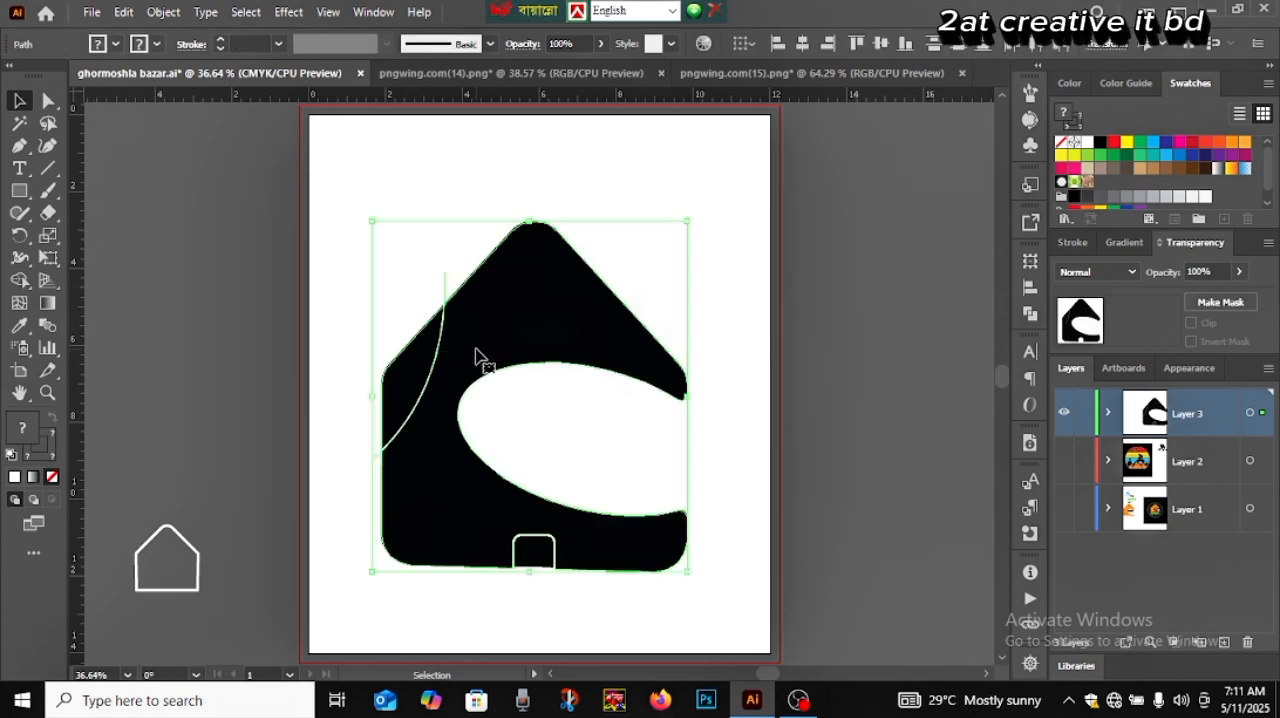
scroll(476, 350, up, 3)
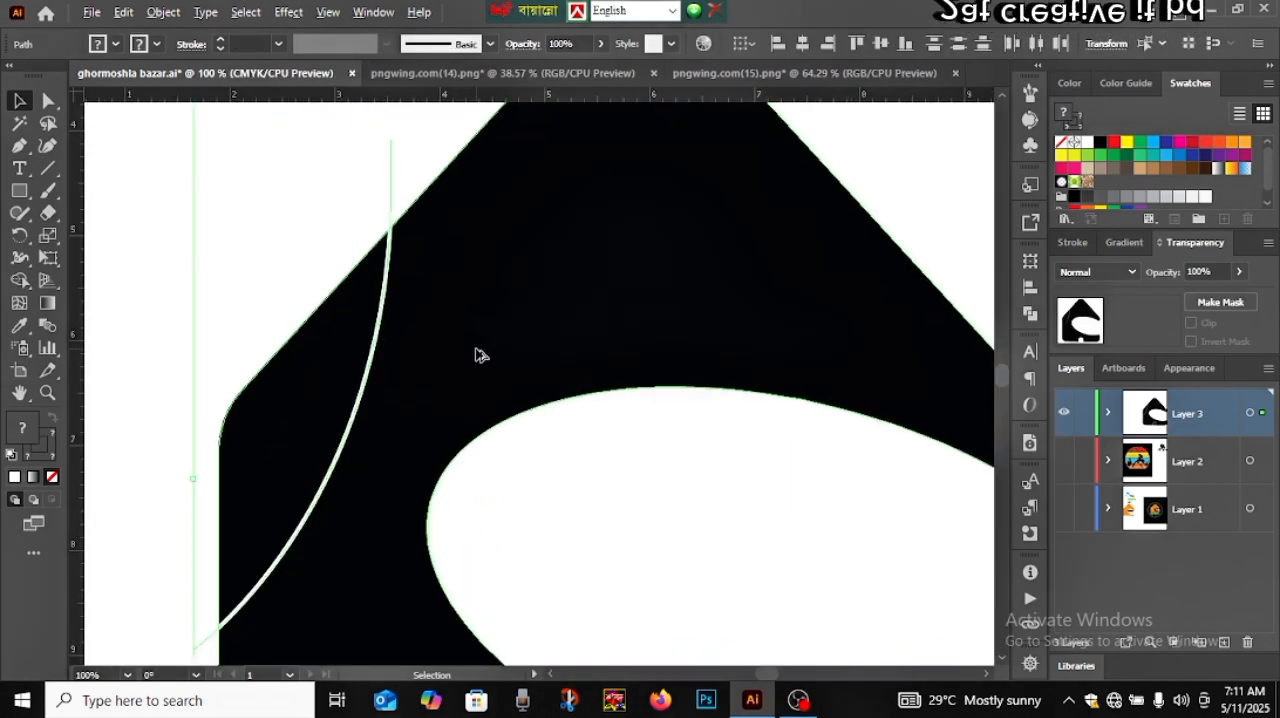
click(20, 281)
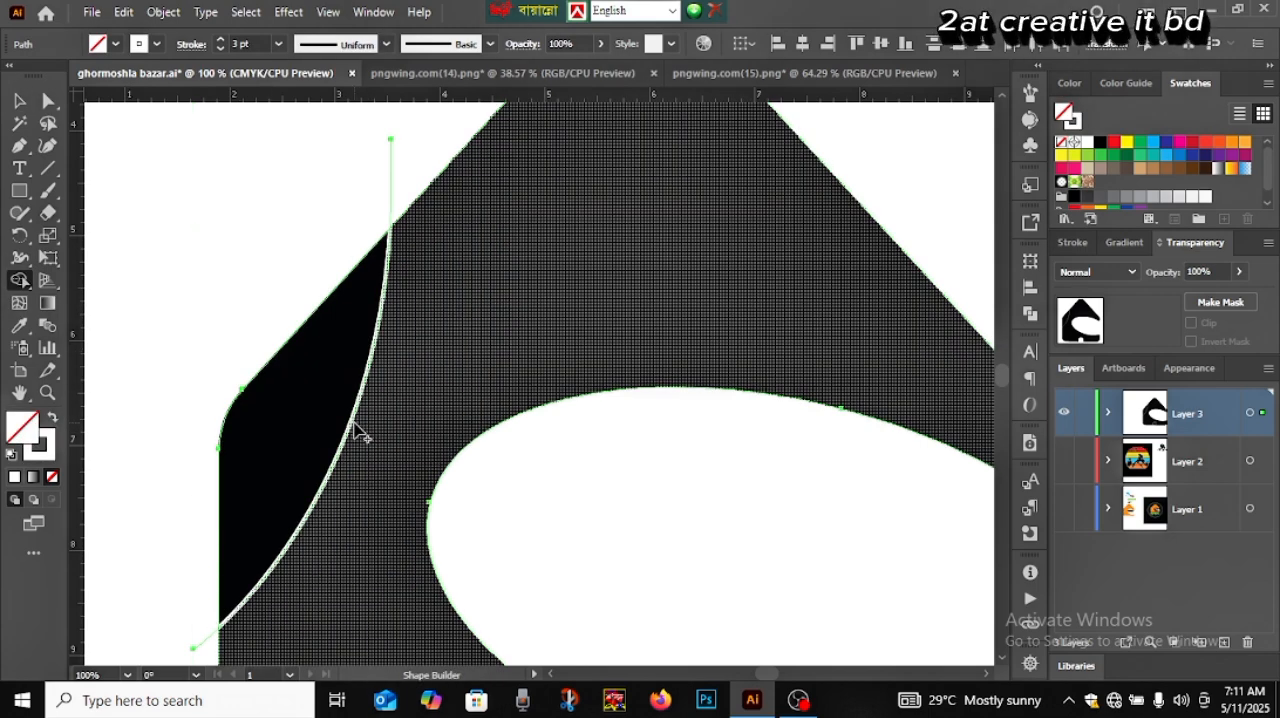
scroll(358, 430, up, 1)
key(v)
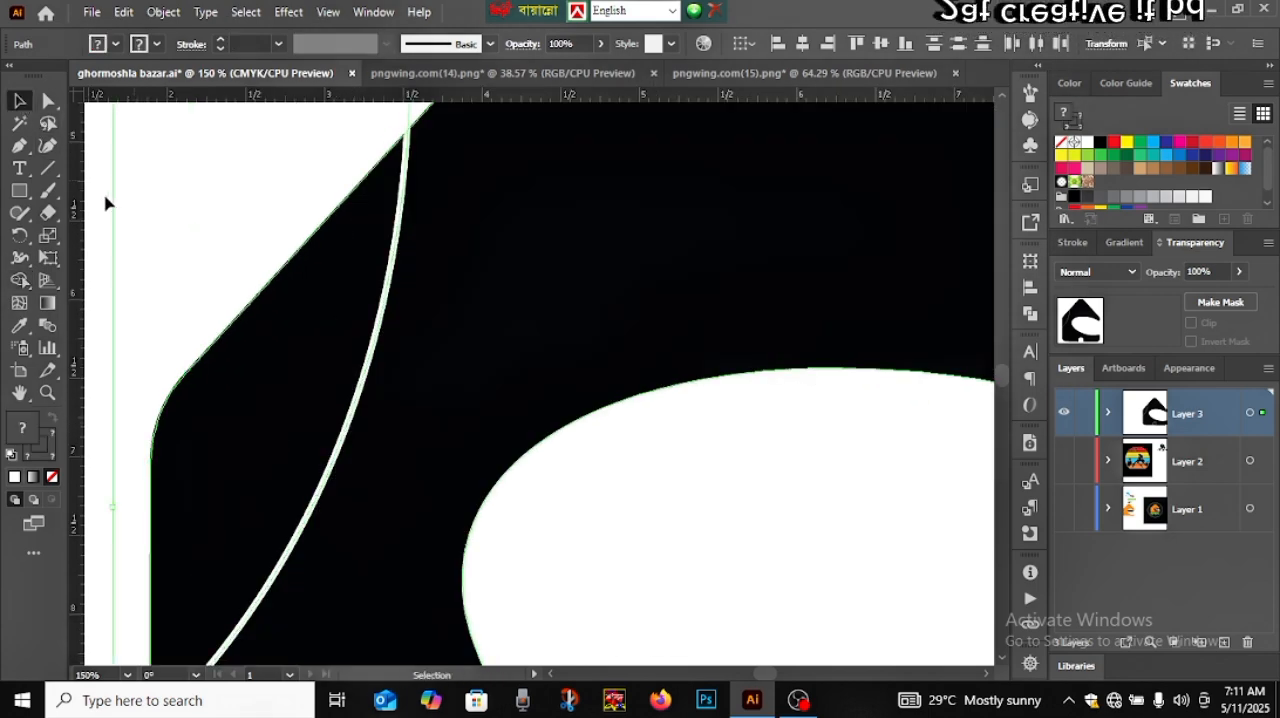
drag(99, 200, 423, 466)
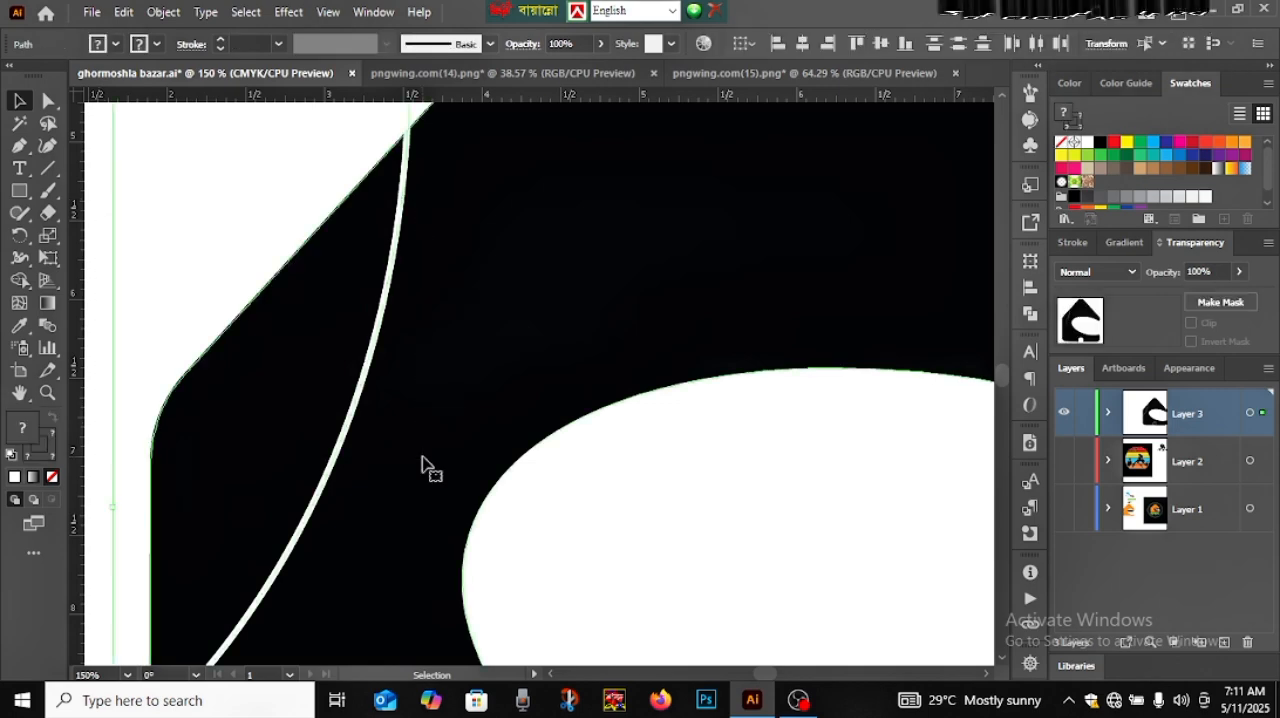
click(19, 280)
scroll(346, 440, up, 10)
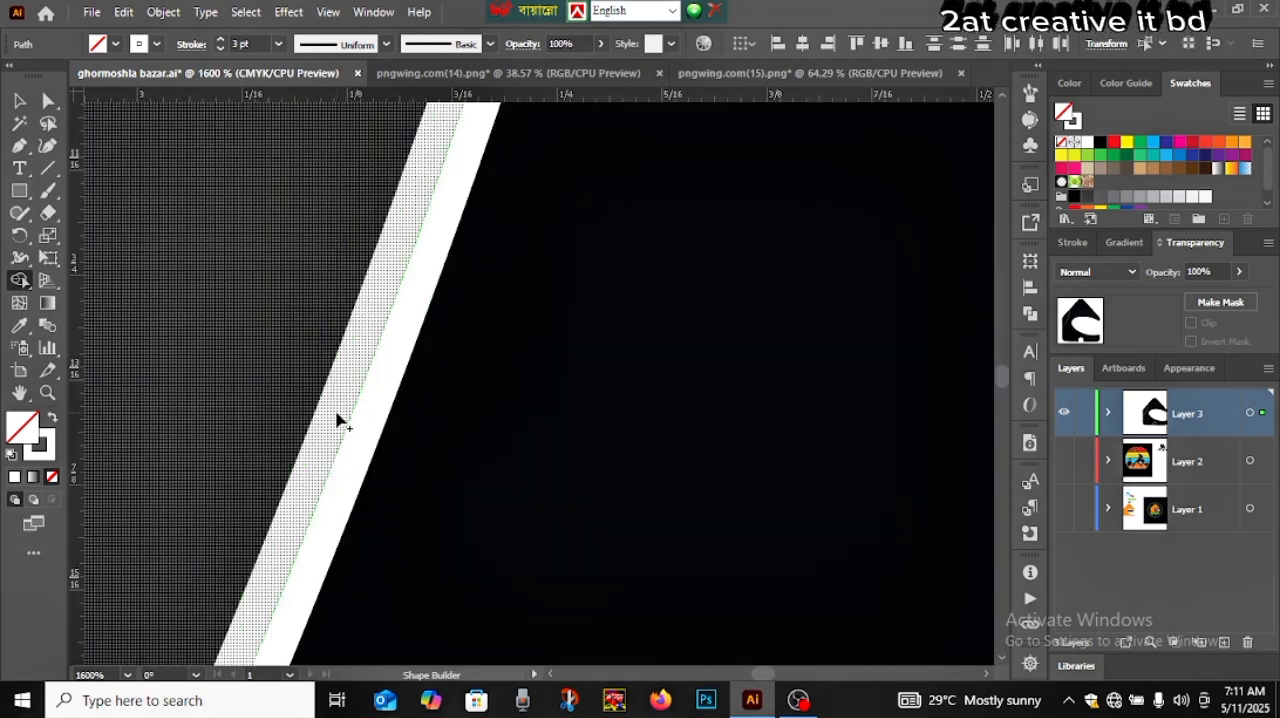
scroll(352, 428, down, 7)
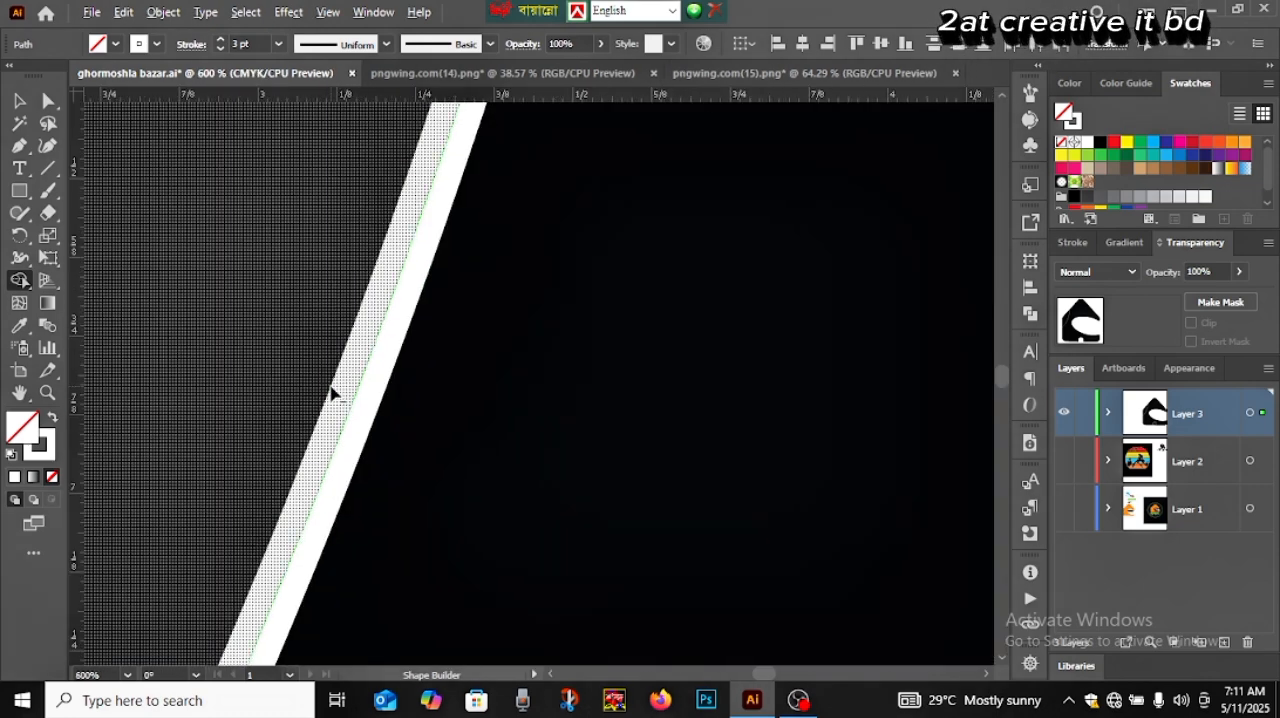
scroll(336, 398, down, 3)
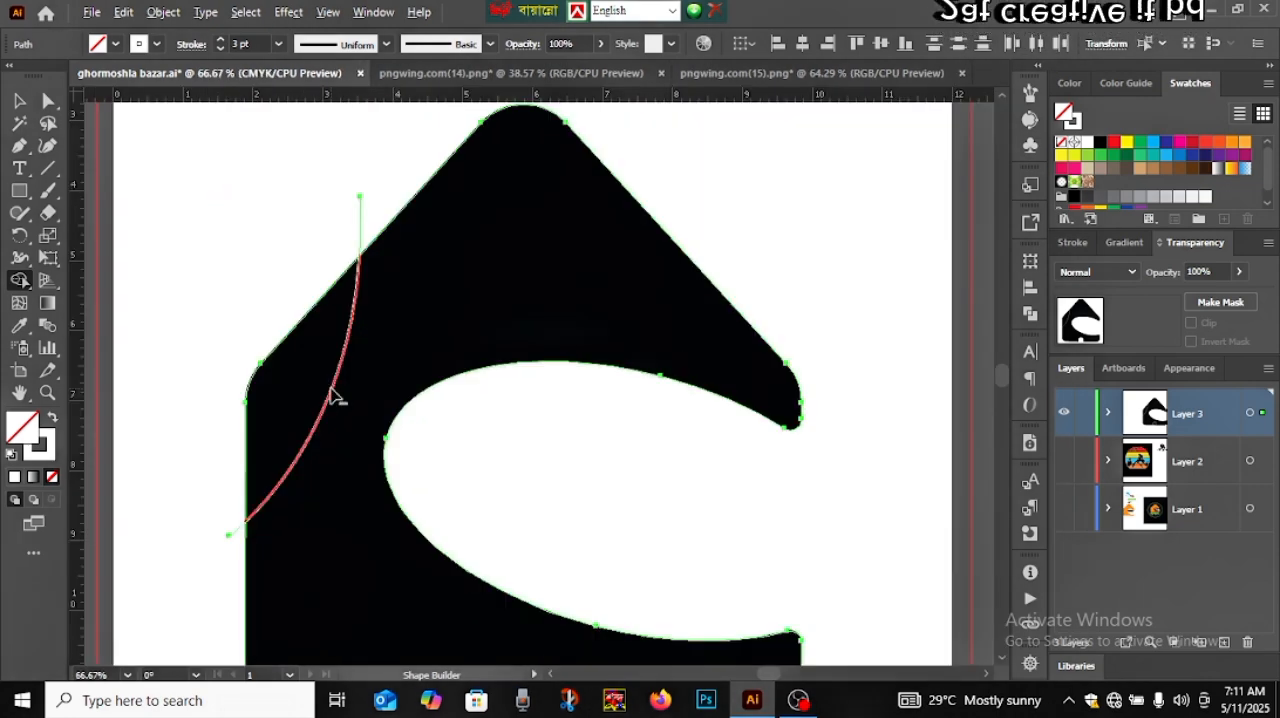
scroll(336, 398, up, 2)
click(20, 101)
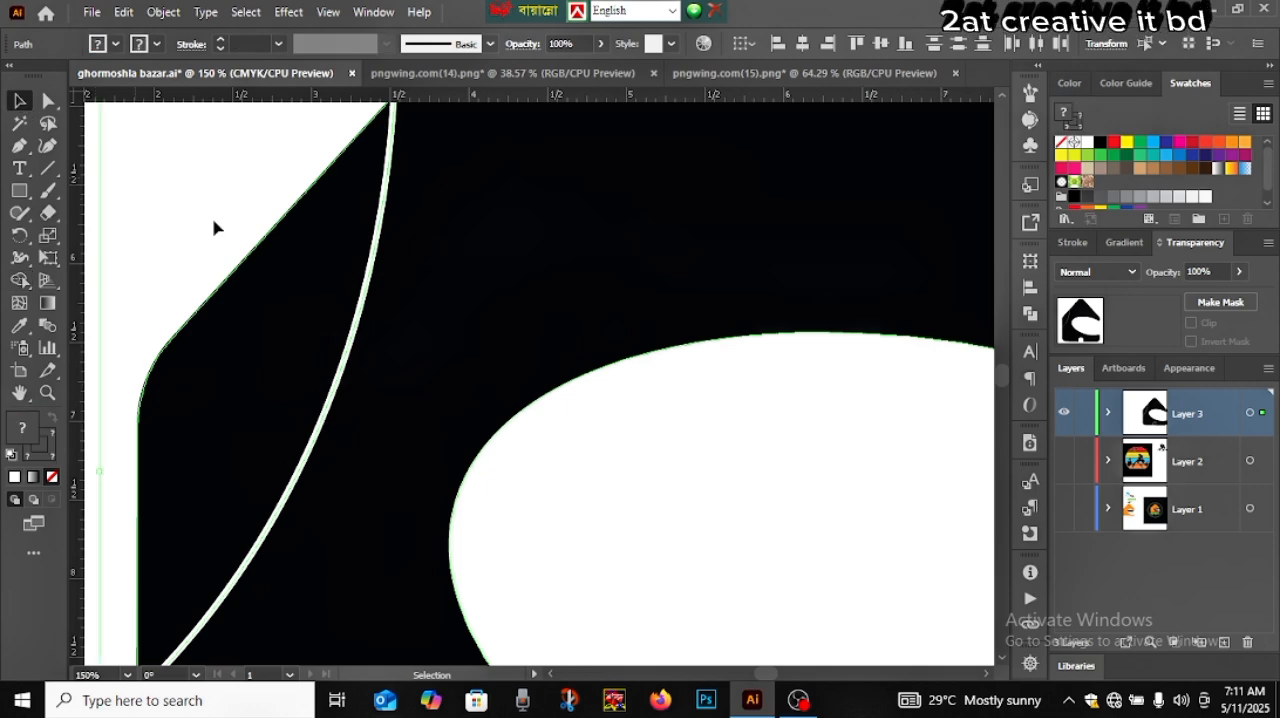
Select the white curved path crossing the left roof slope and expand its stroke into a filled shape
scroll(398, 377, up, 5)
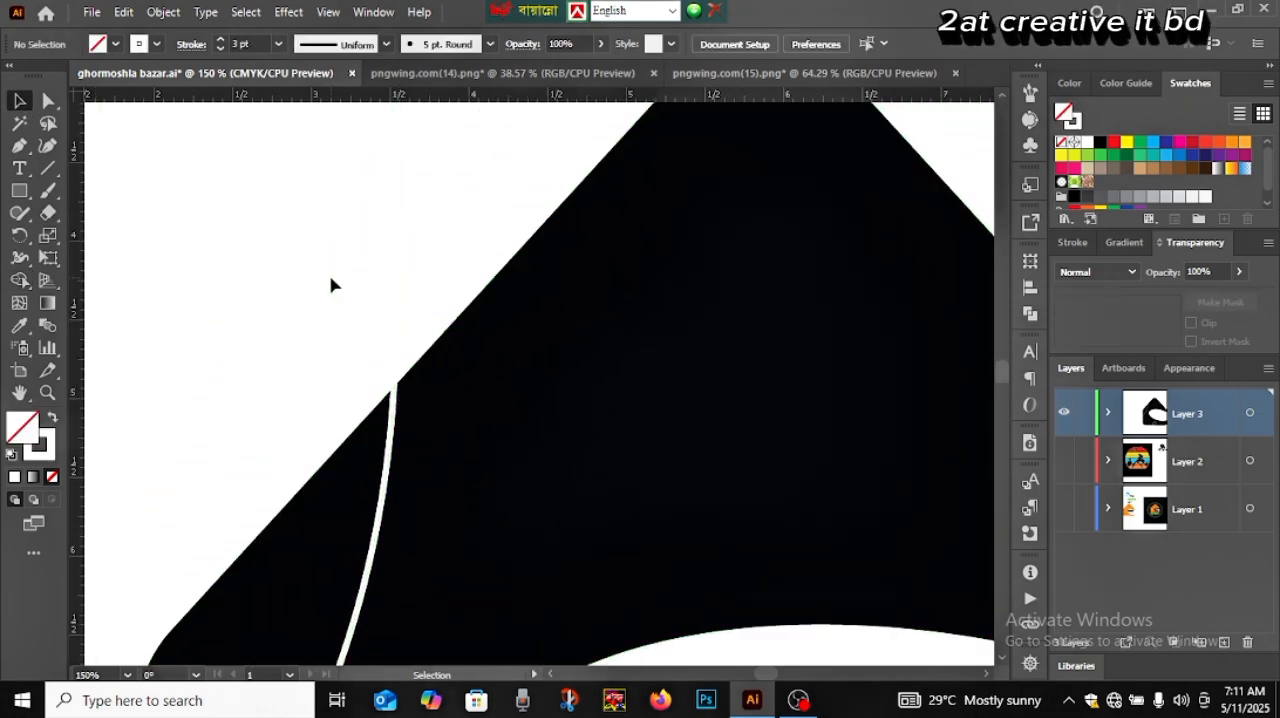
drag(333, 281, 419, 322)
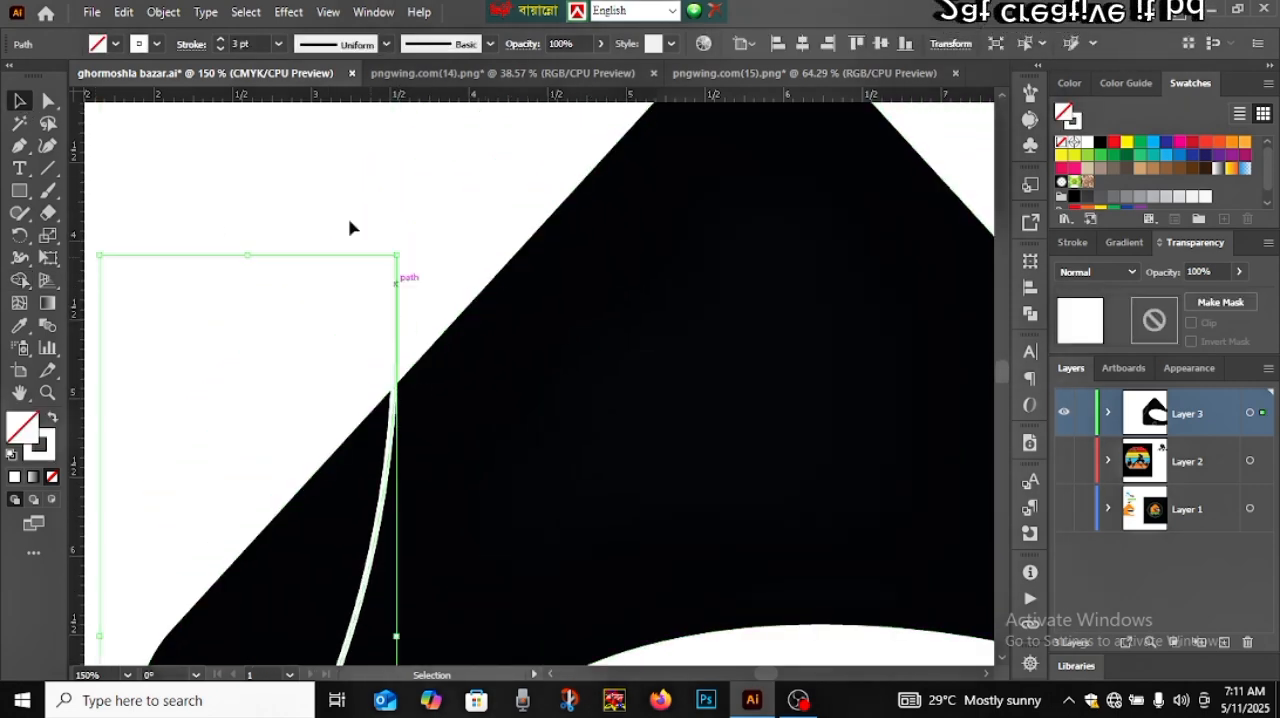
click(164, 12)
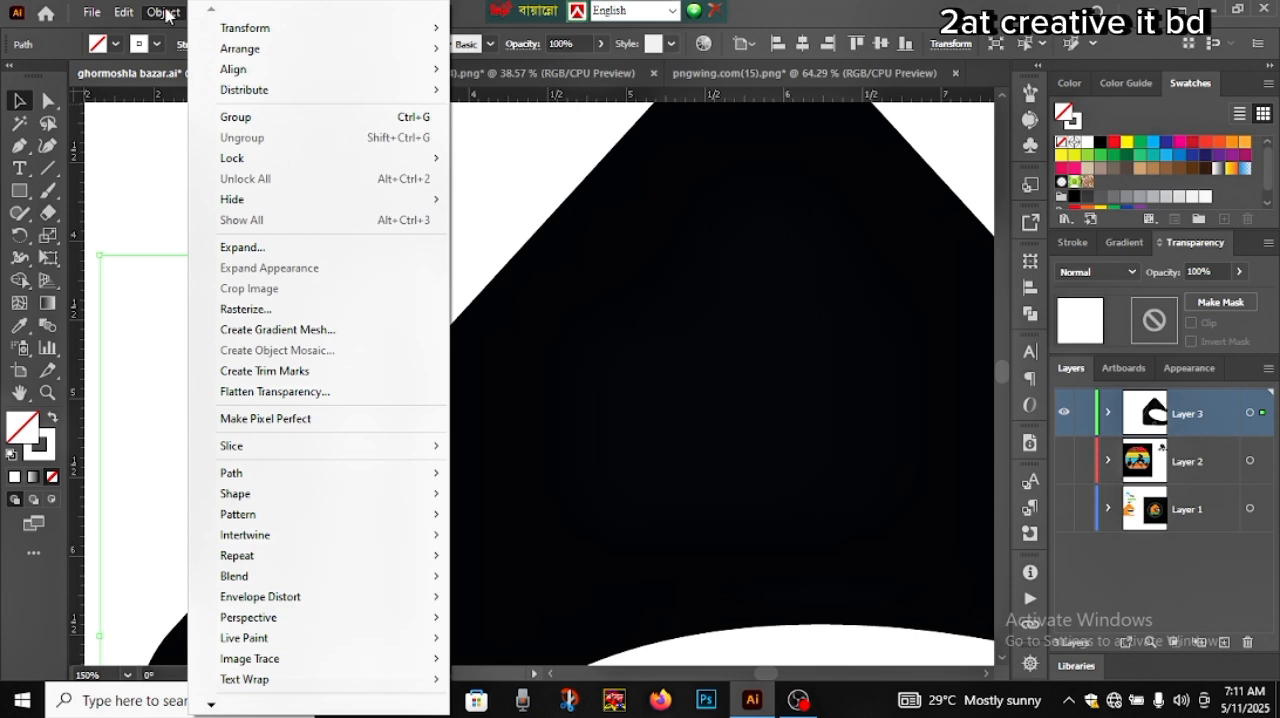
click(250, 247)
click(618, 460)
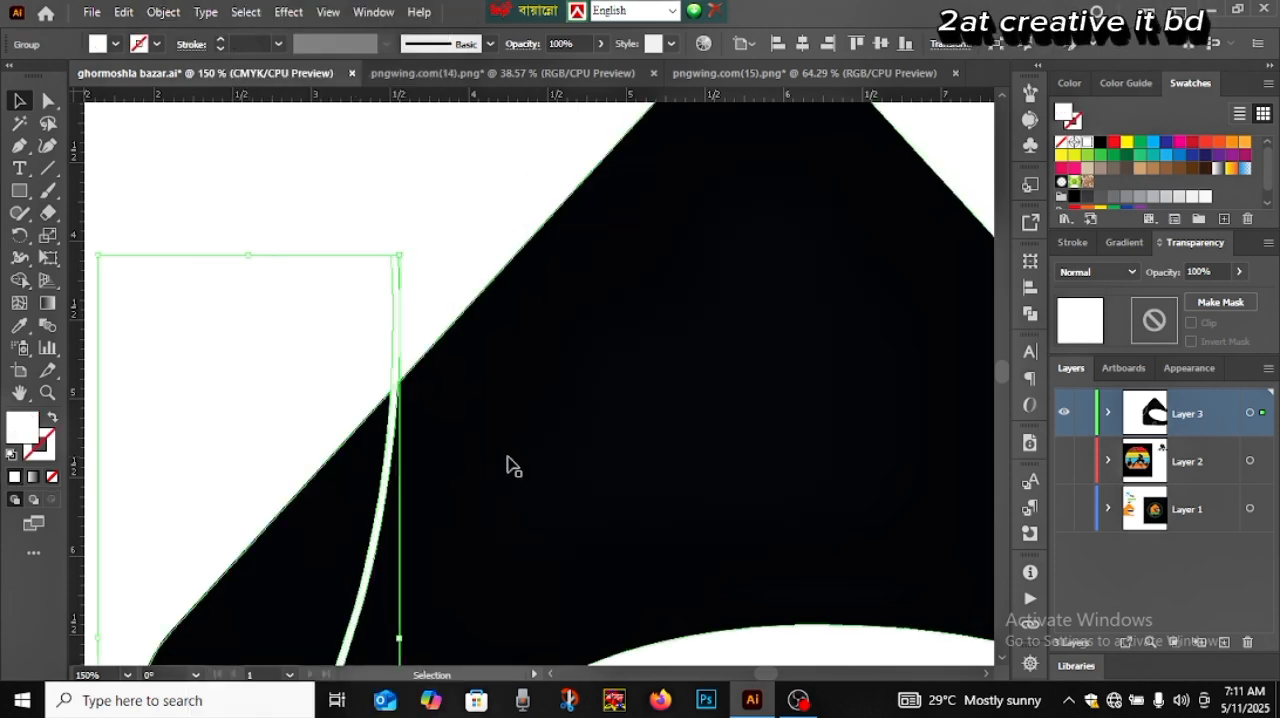
Select the house and the expanded curve, and cut the curved strip with its overhang above the roof away using the Shape Builder tool
drag(264, 372, 570, 522)
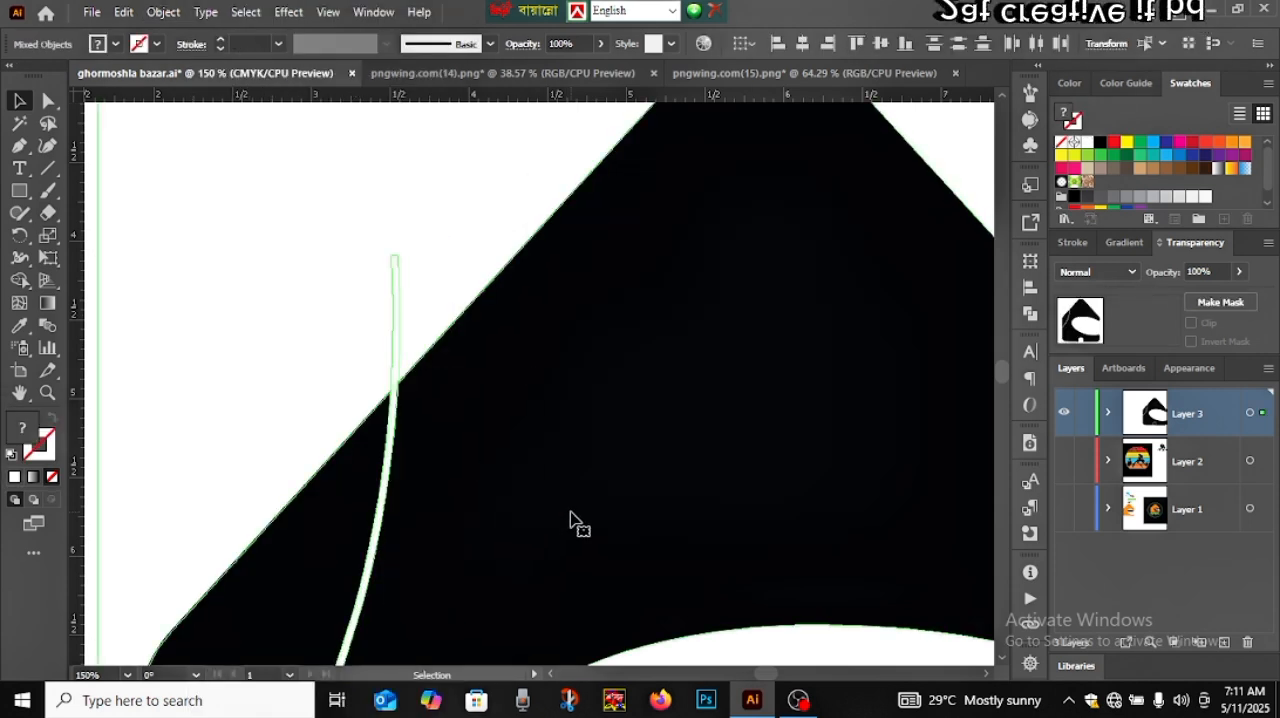
click(22, 280)
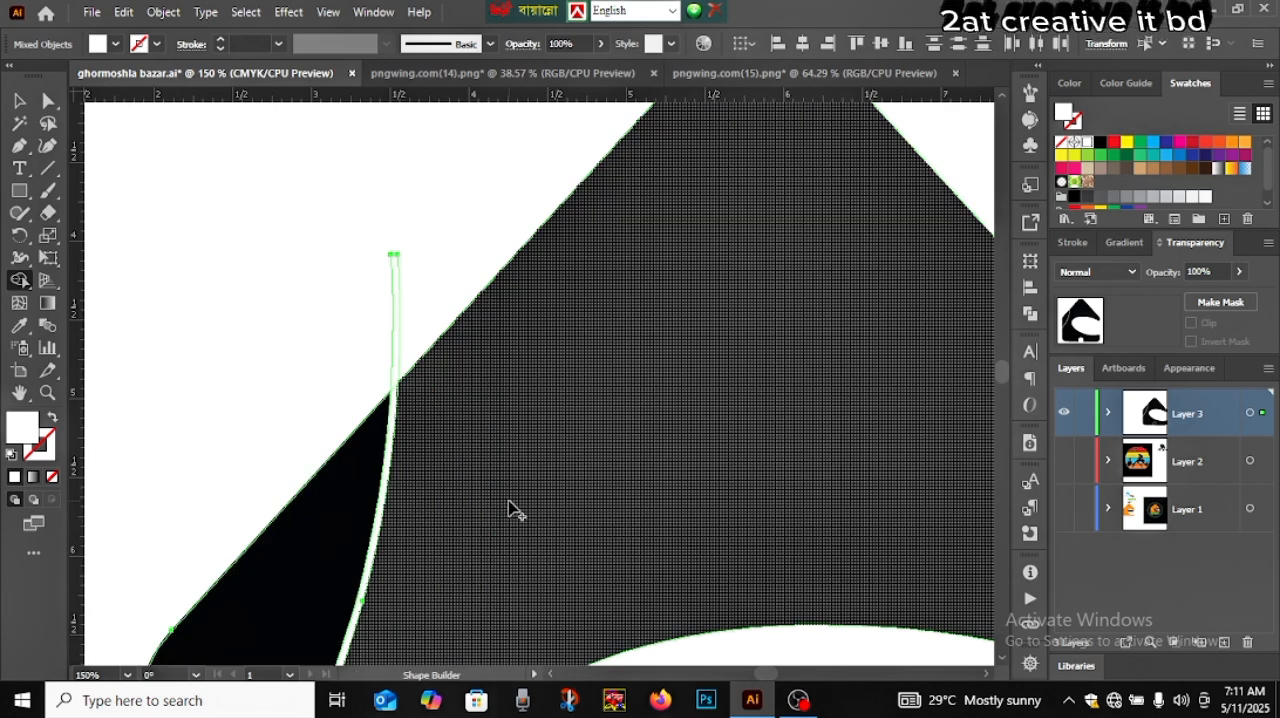
scroll(511, 508, up, 3)
key(space)
drag(256, 293, 381, 430)
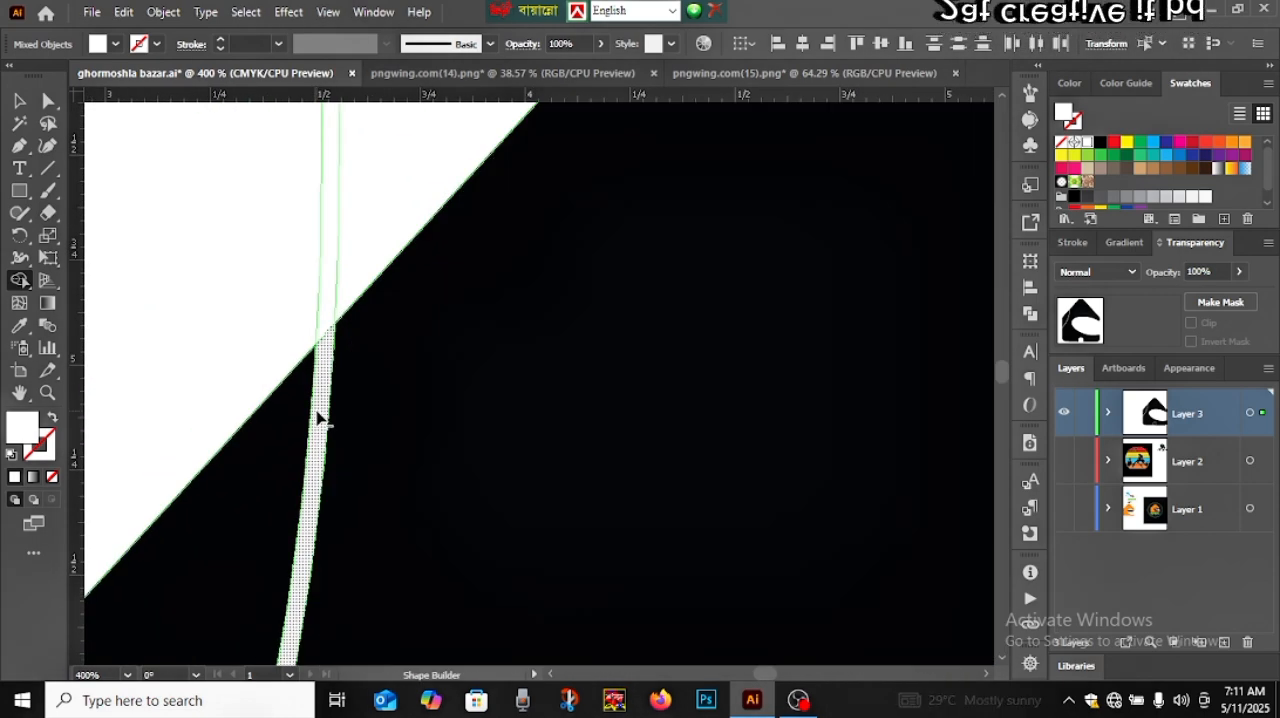
drag(328, 318, 328, 350)
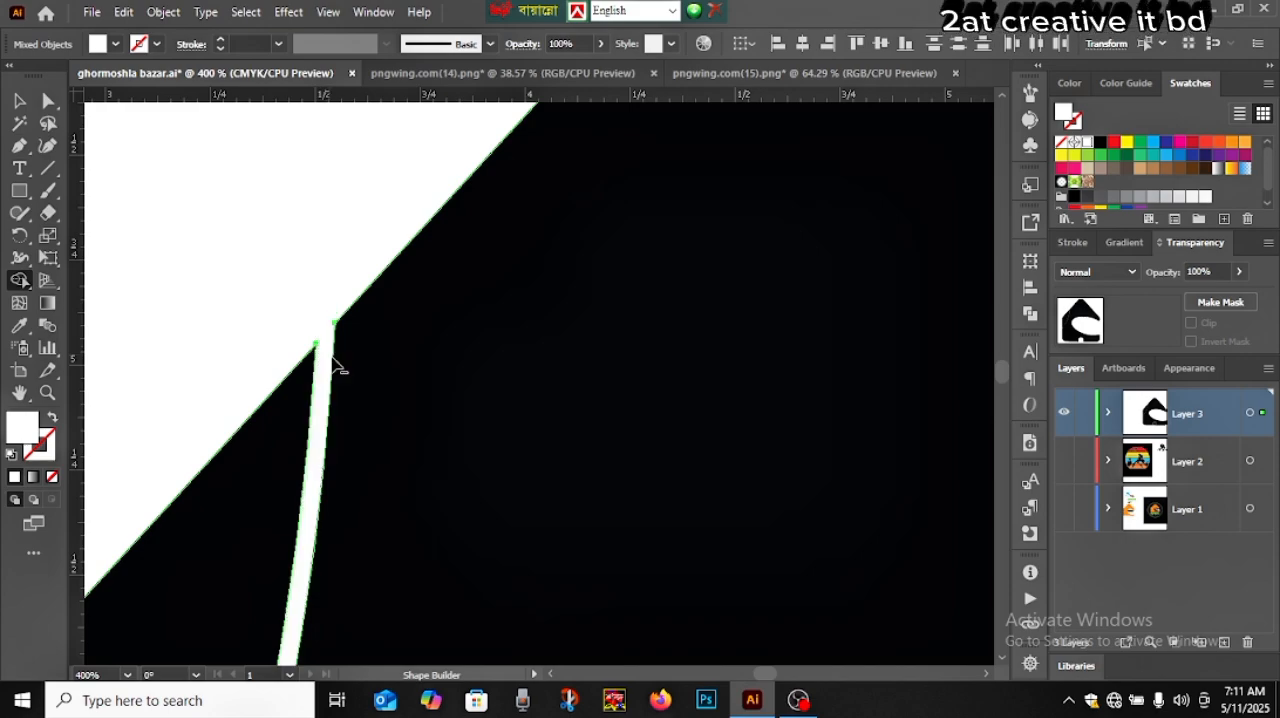
Remove the curve's leftover end outside the house's left wall with the Shape Builder tool, and deselect the artwork
key(space)
drag(442, 422, 482, 112)
drag(419, 509, 549, 234)
mouse_move(330, 590)
mouse_down()
mouse_move(454, 346)
mouse_move(610, 130)
mouse_up()
mouse_move(300, 640)
mouse_down()
mouse_move(514, 360)
mouse_move(642, 147)
mouse_up()
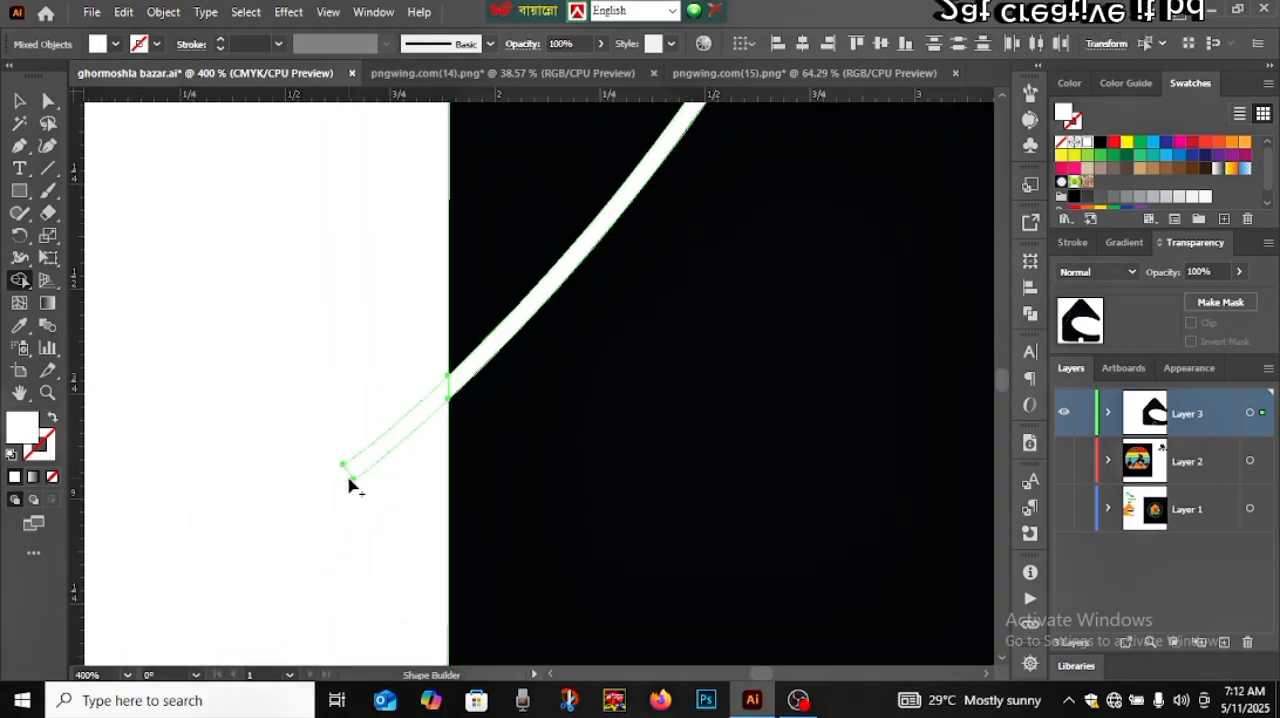
drag(337, 486, 409, 437)
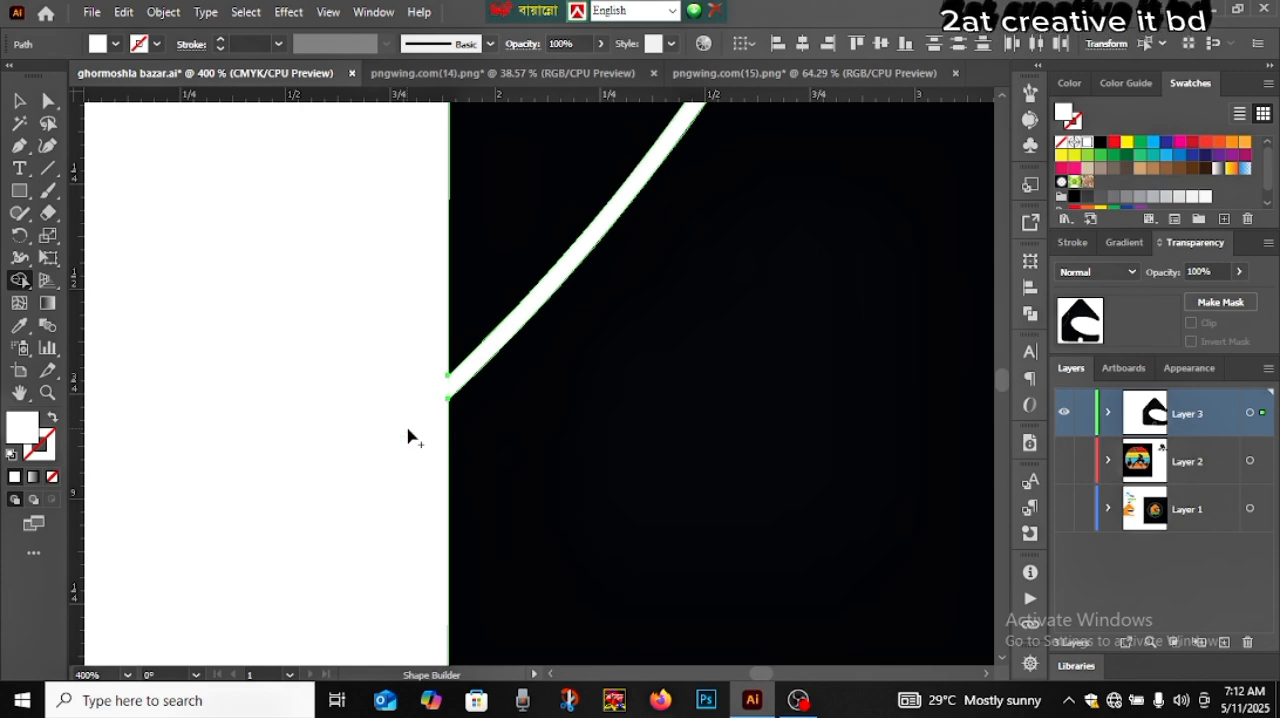
key(ctrl+0)
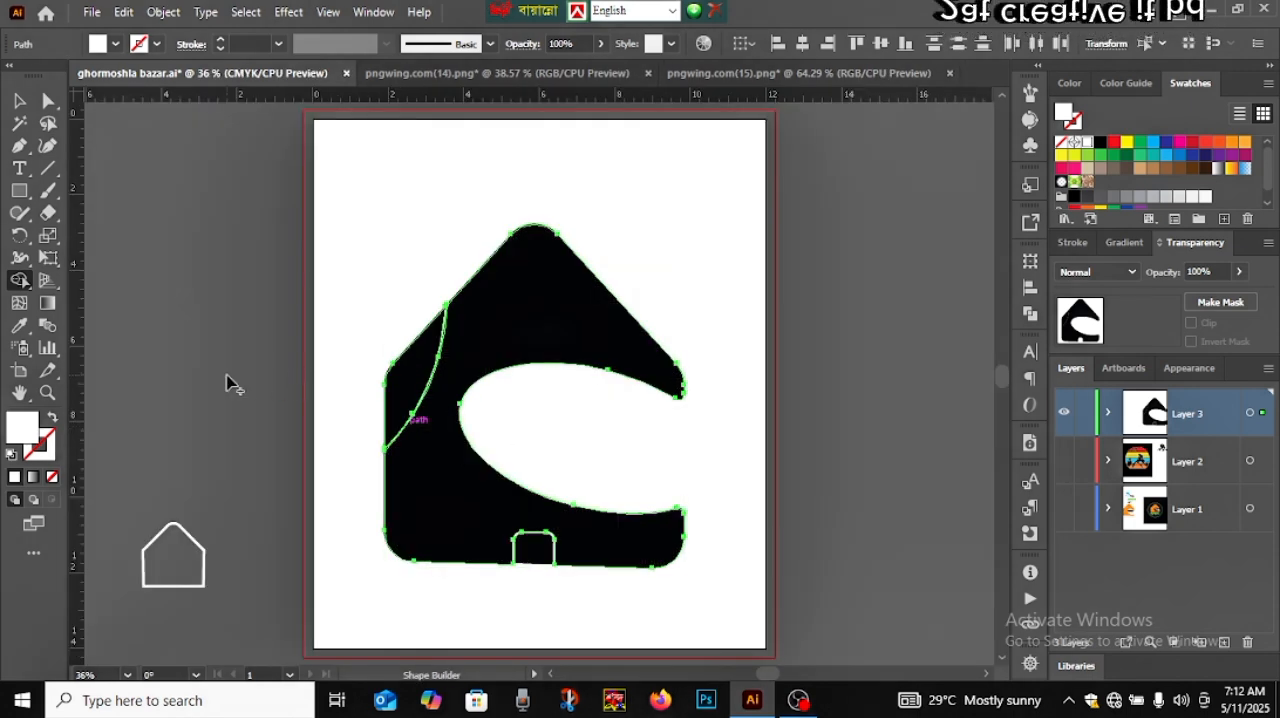
click(11, 96)
click(180, 330)
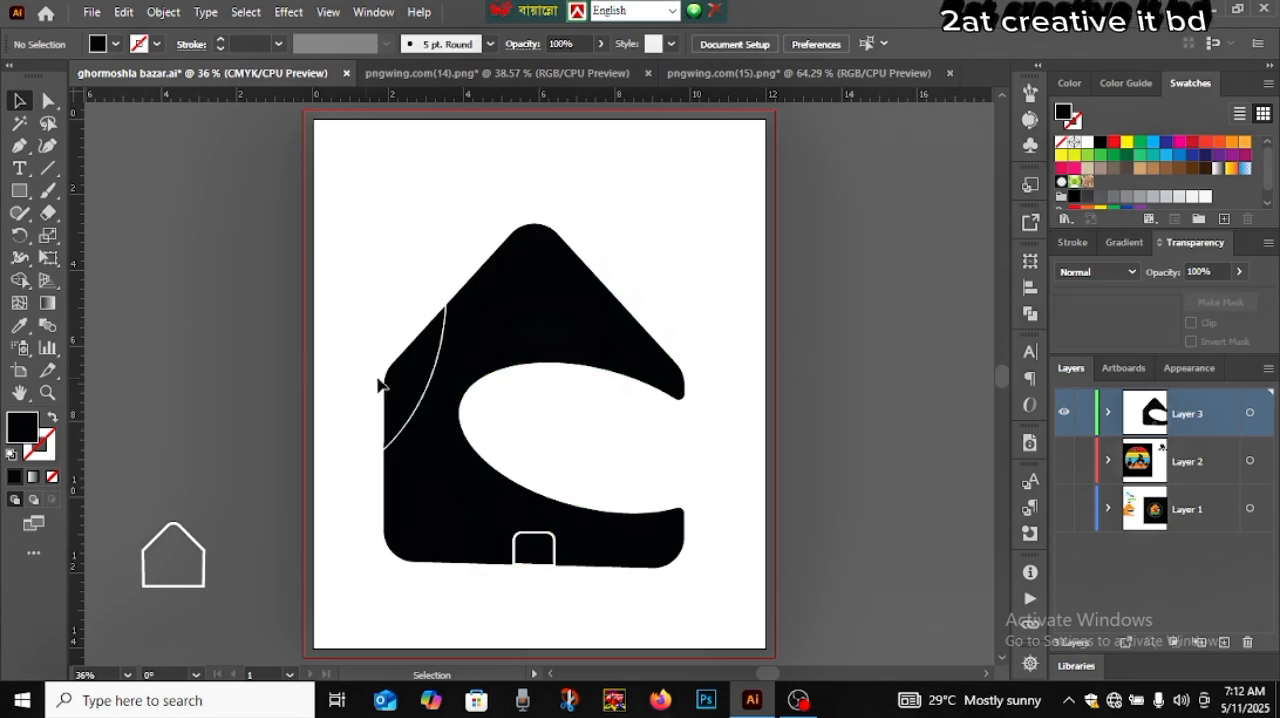
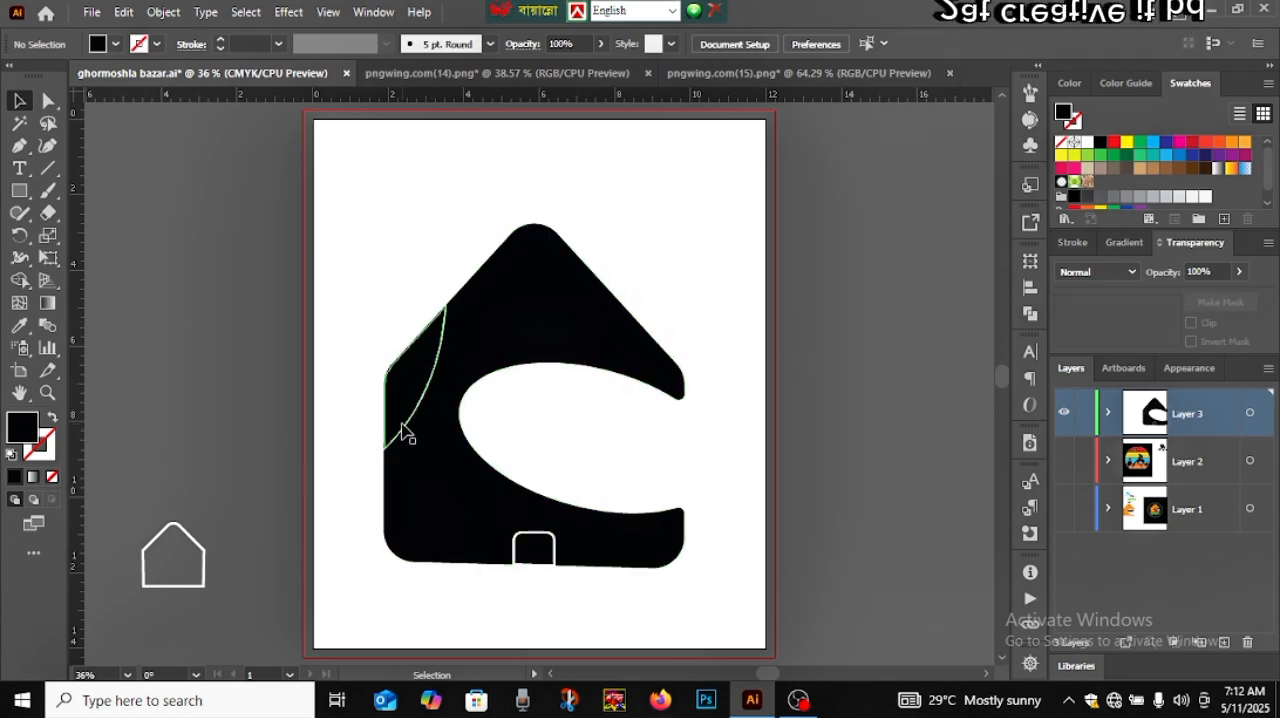
Draw a narrow upright black ellipse about 3.4 in tall beside the artboard and convert its upper and lower anchors to sharp points
click(19, 190)
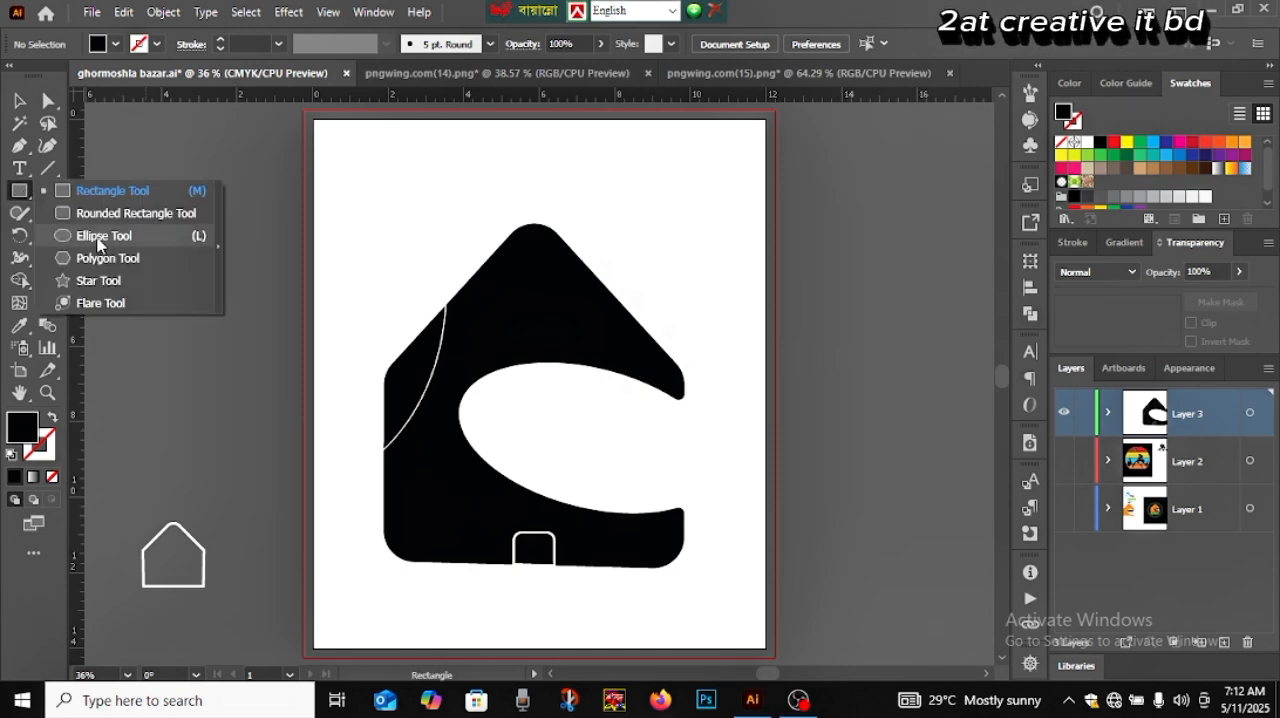
click(98, 240)
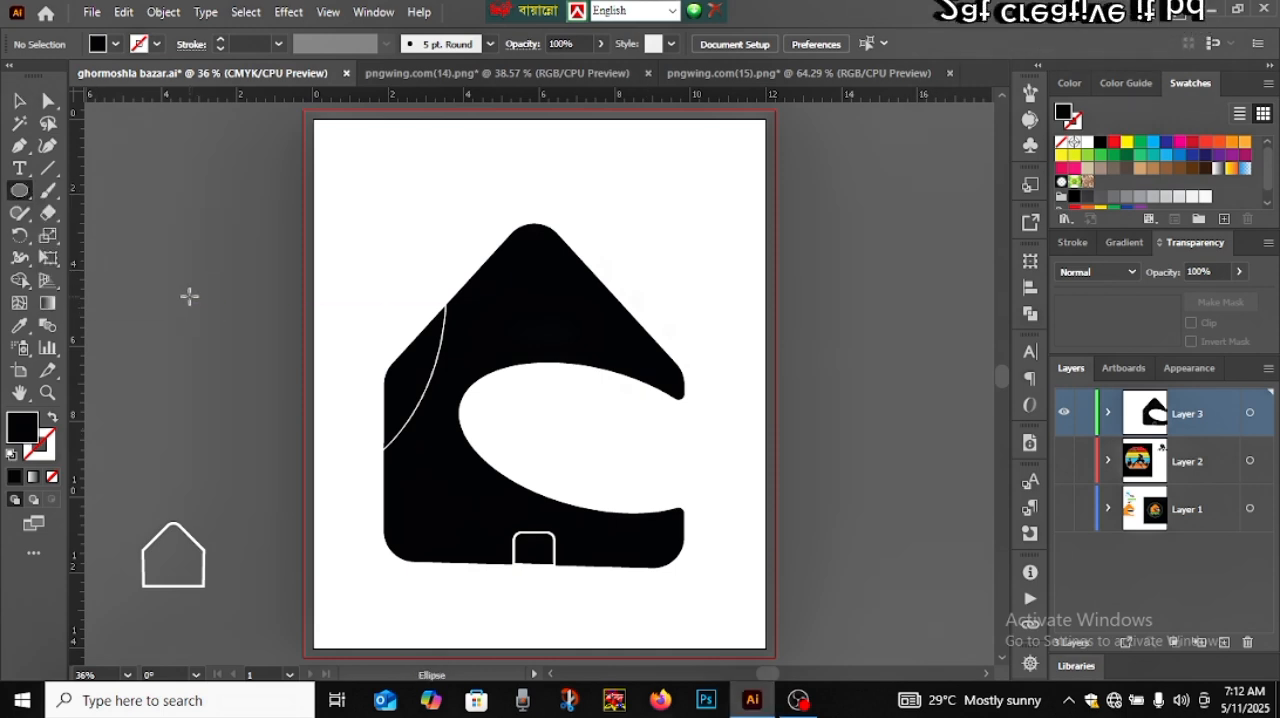
mouse_move(190, 293)
mouse_down()
mouse_move(206, 470)
mouse_move(213, 420)
mouse_up()
click(17, 146)
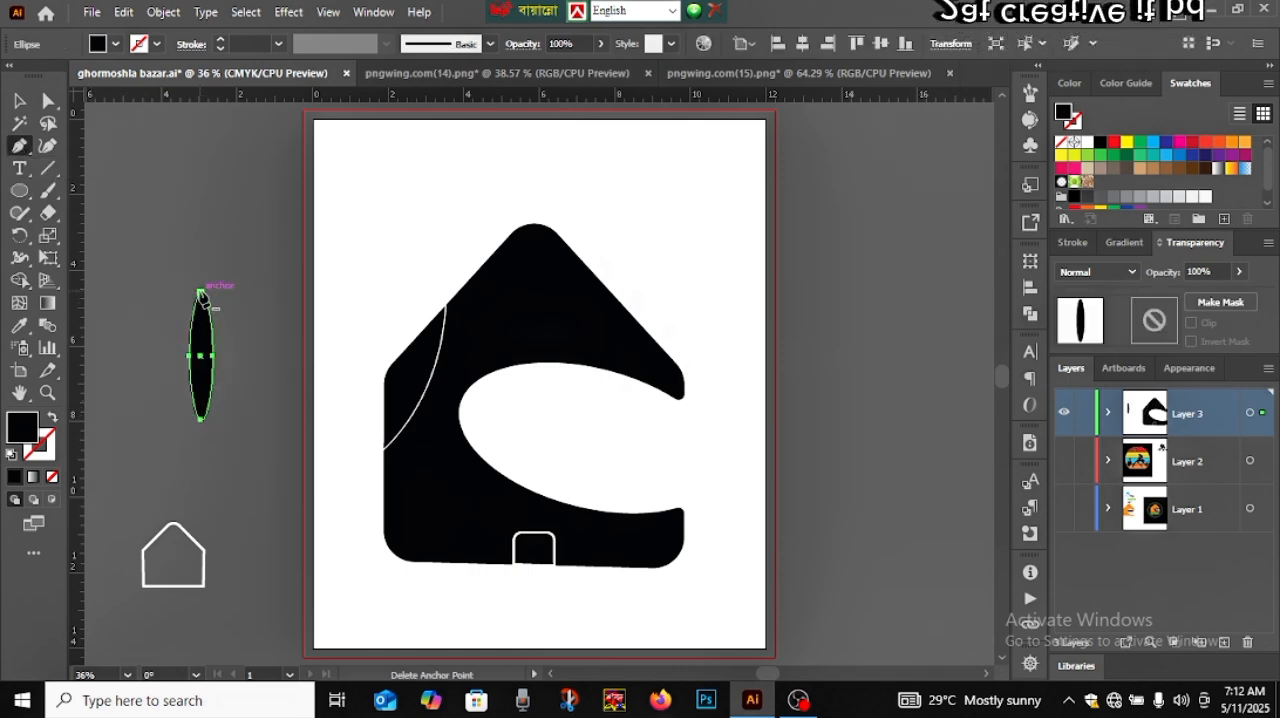
alt+click(202, 294)
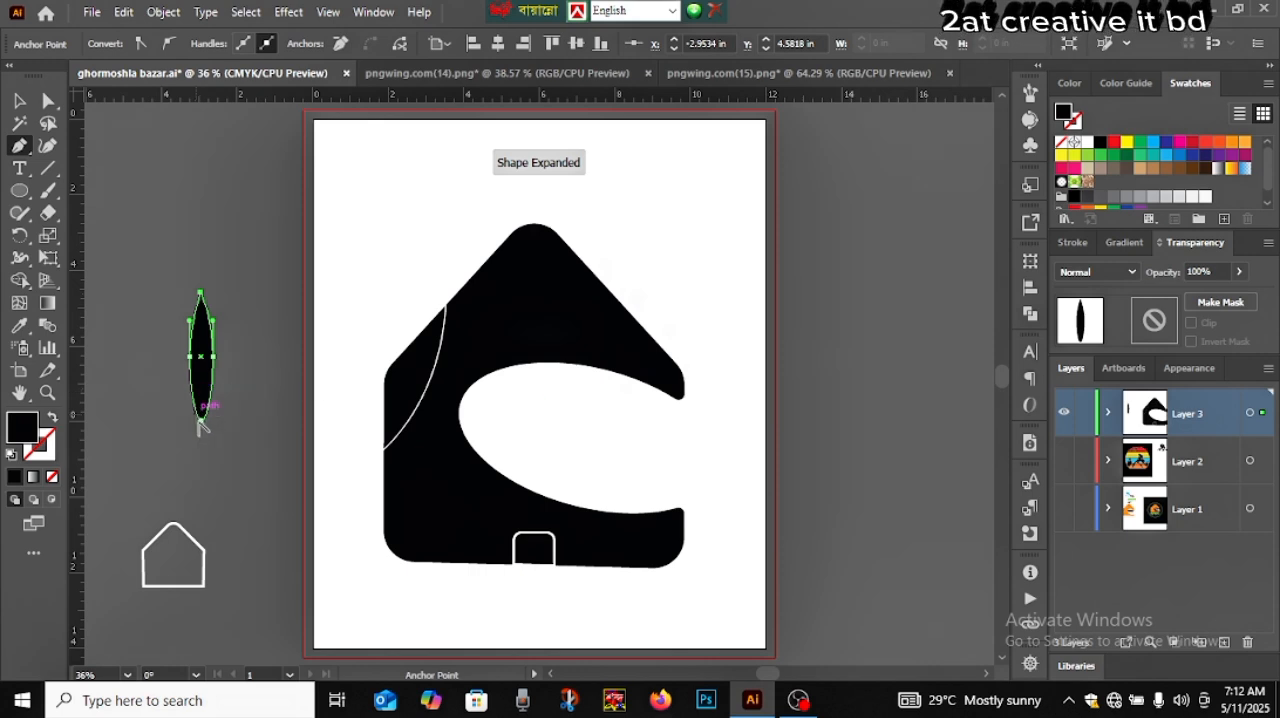
alt+click(202, 420)
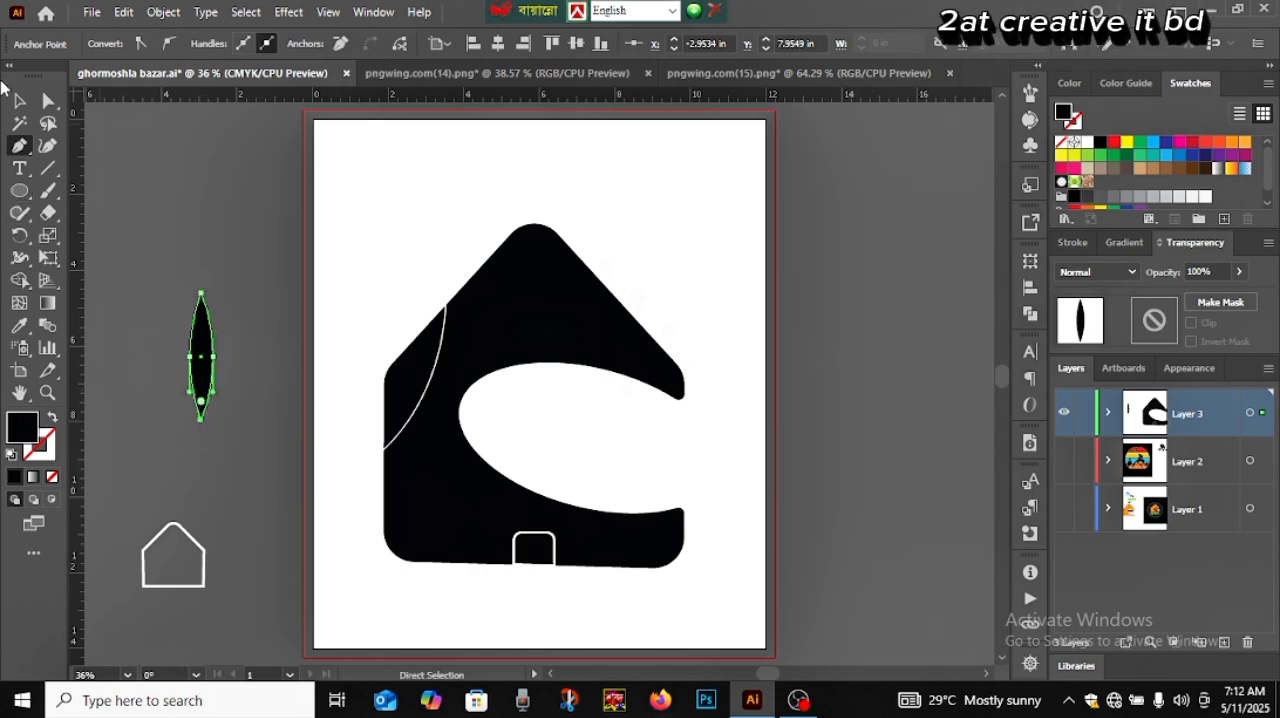
Bulge the lower right side of the pointed black shape outward by reshaping its curve with the Direct Selection tool
click(47, 103)
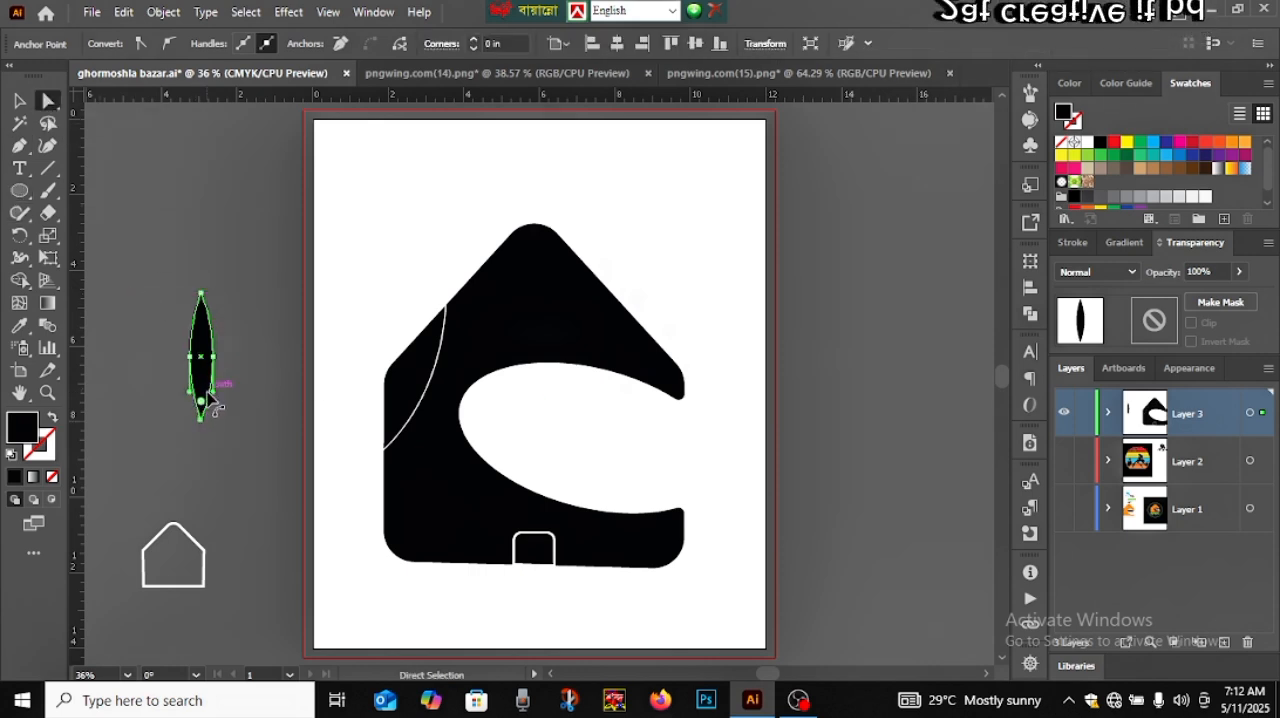
drag(226, 389, 228, 398)
click(17, 101)
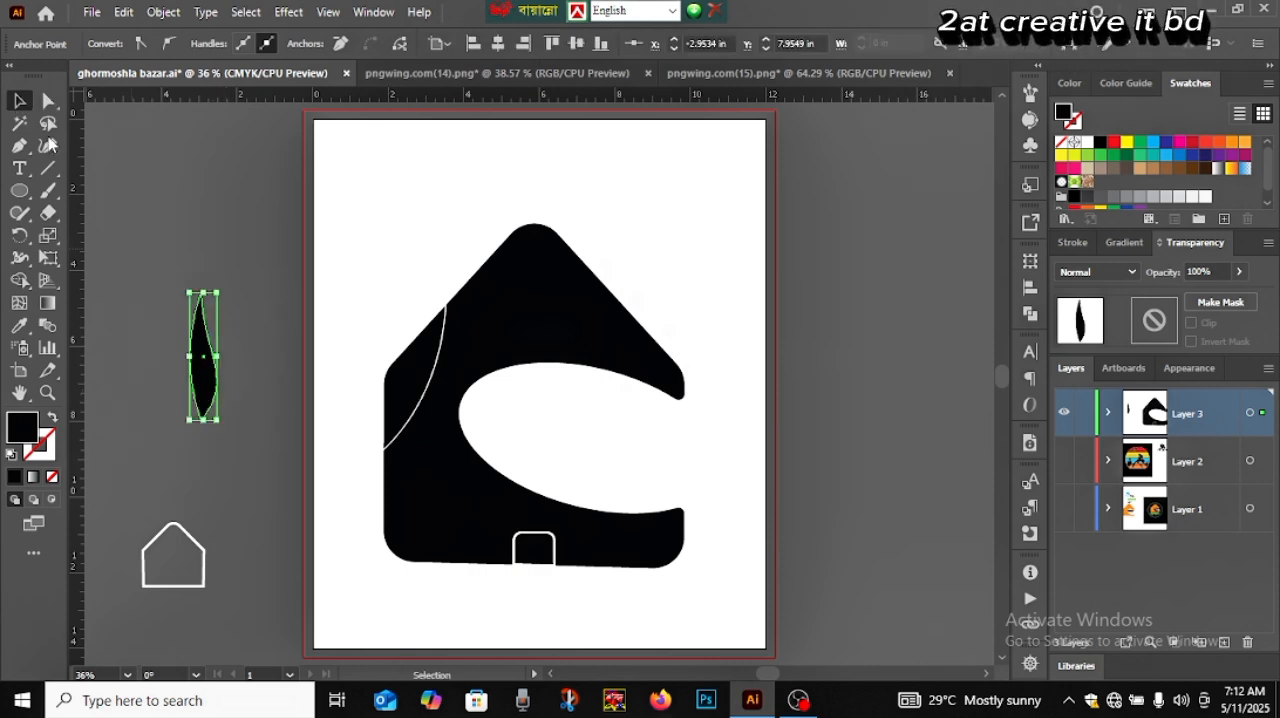
Rotate the pointed shape to slope down to the right and widen it into a leaf
click(248, 408)
click(212, 418)
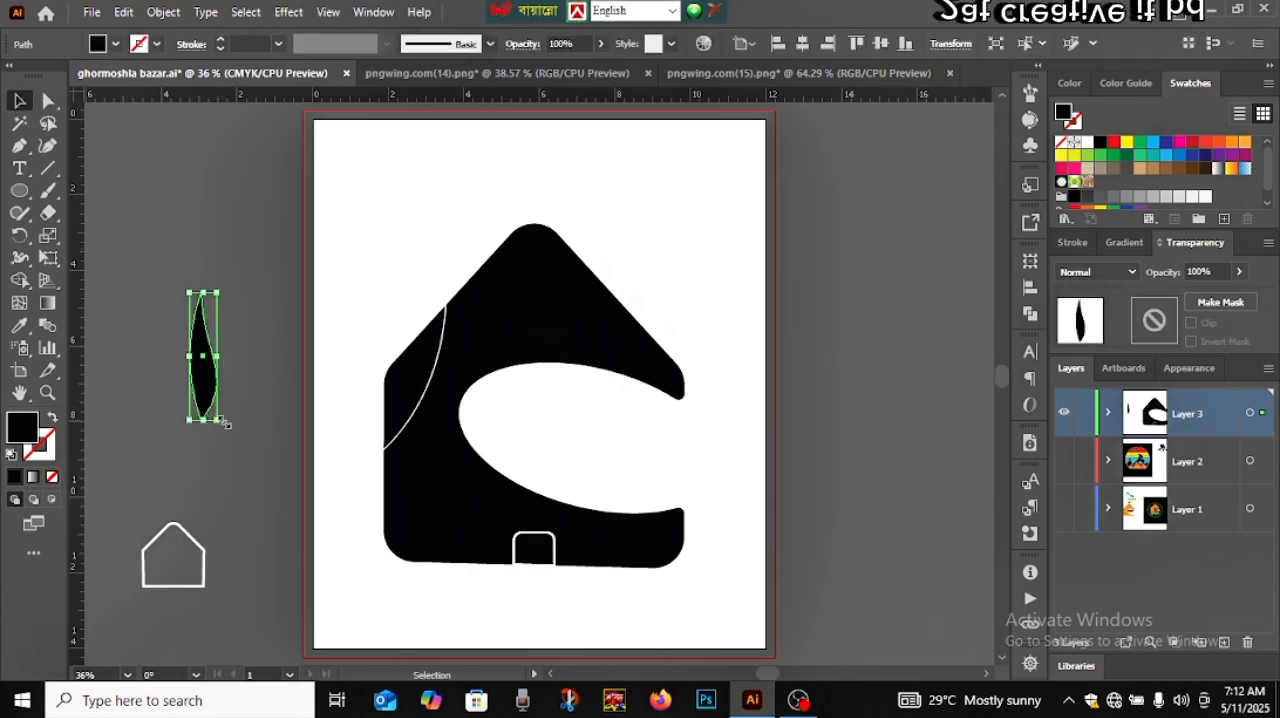
drag(224, 424, 271, 376)
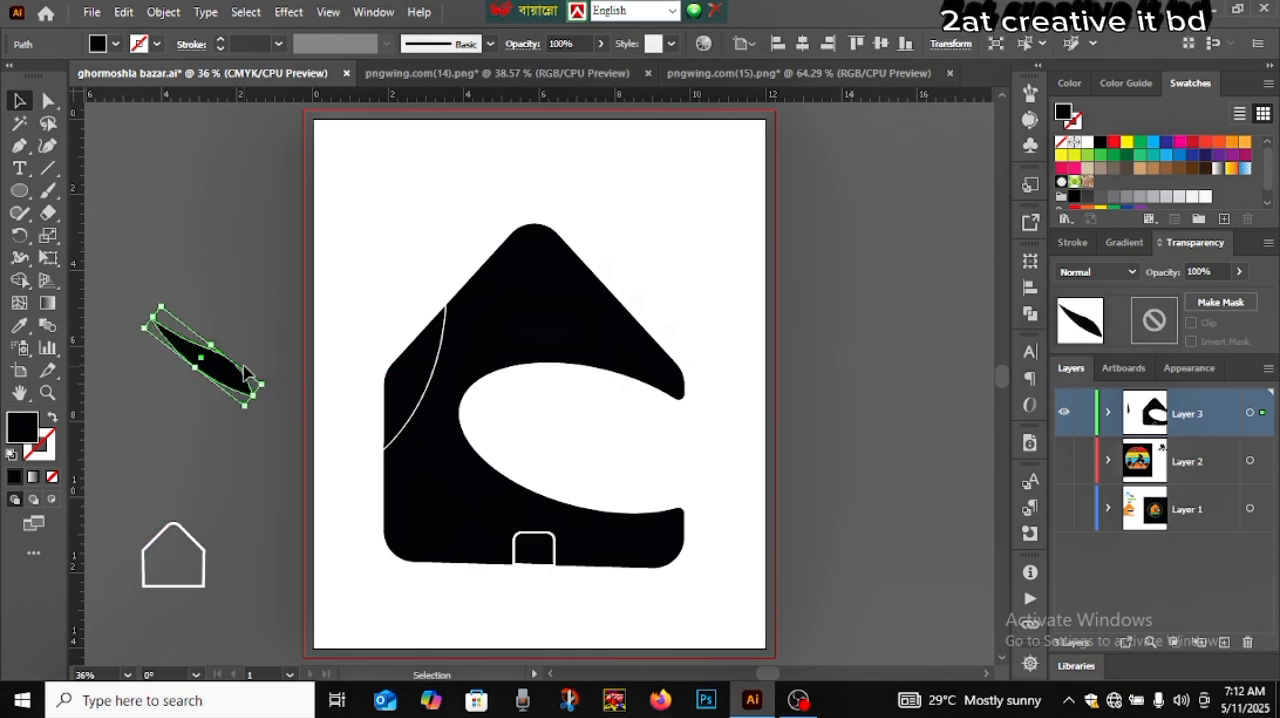
drag(217, 343, 241, 317)
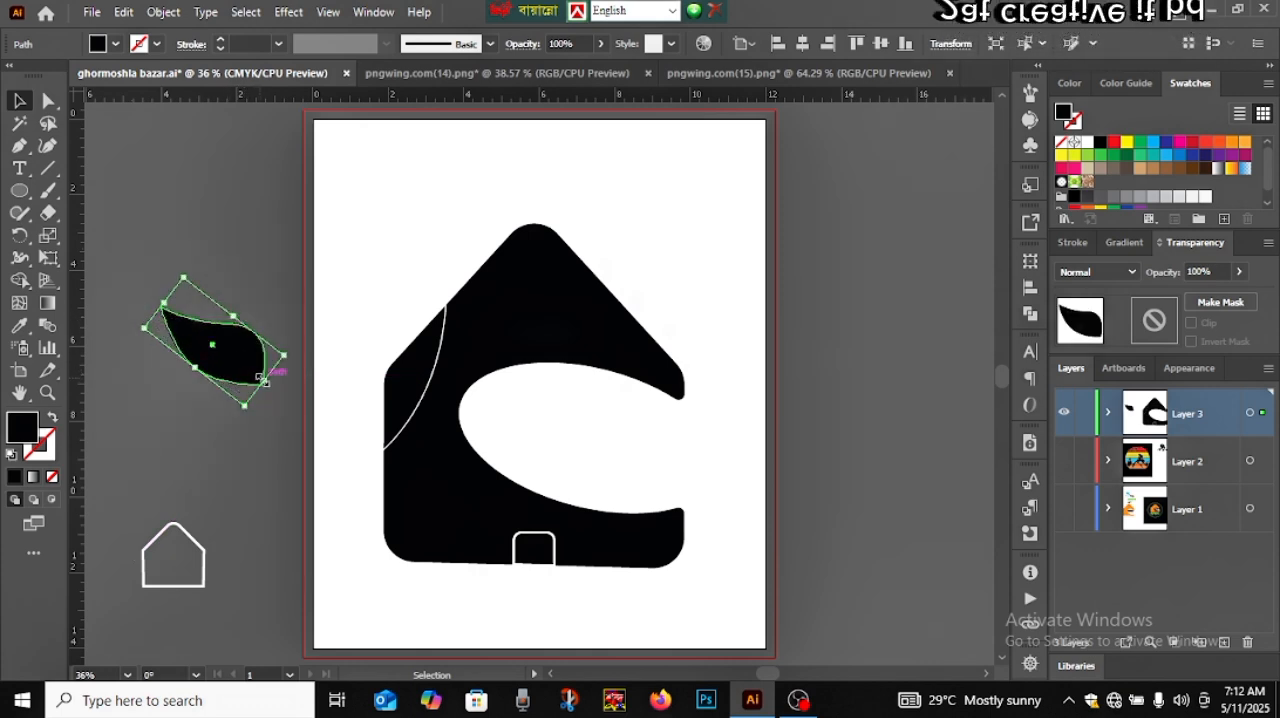
Place the black leaf inside the house's white oval opening, adjust its tilt slightly, and enlarge it toward the upper left
drag(263, 379, 628, 464)
drag(709, 462, 711, 451)
click(768, 470)
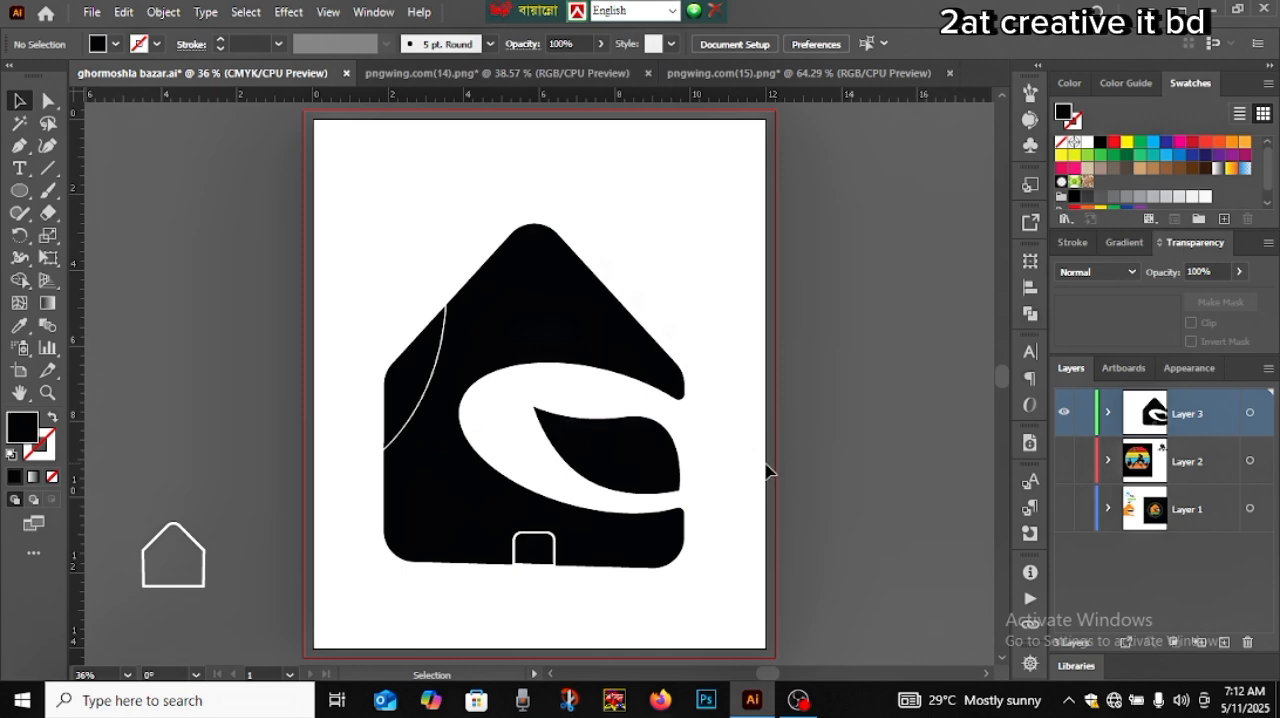
click(623, 451)
drag(519, 394, 500, 386)
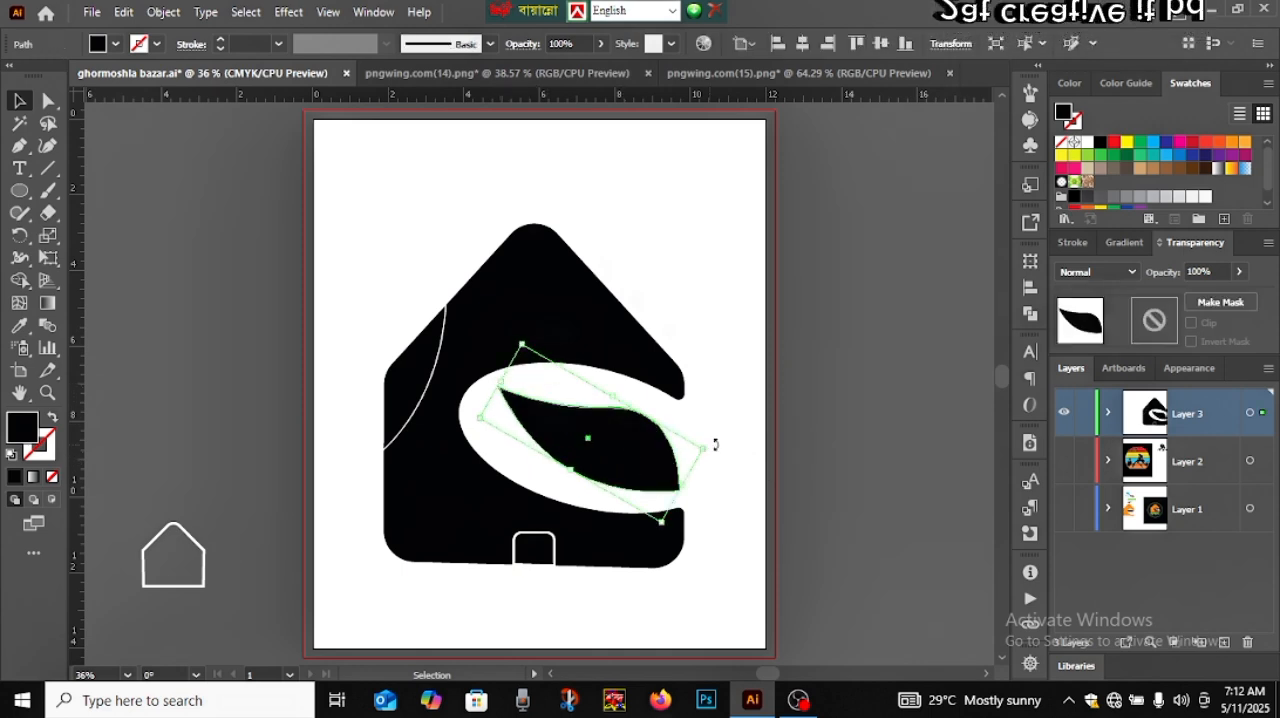
click(733, 443)
click(658, 463)
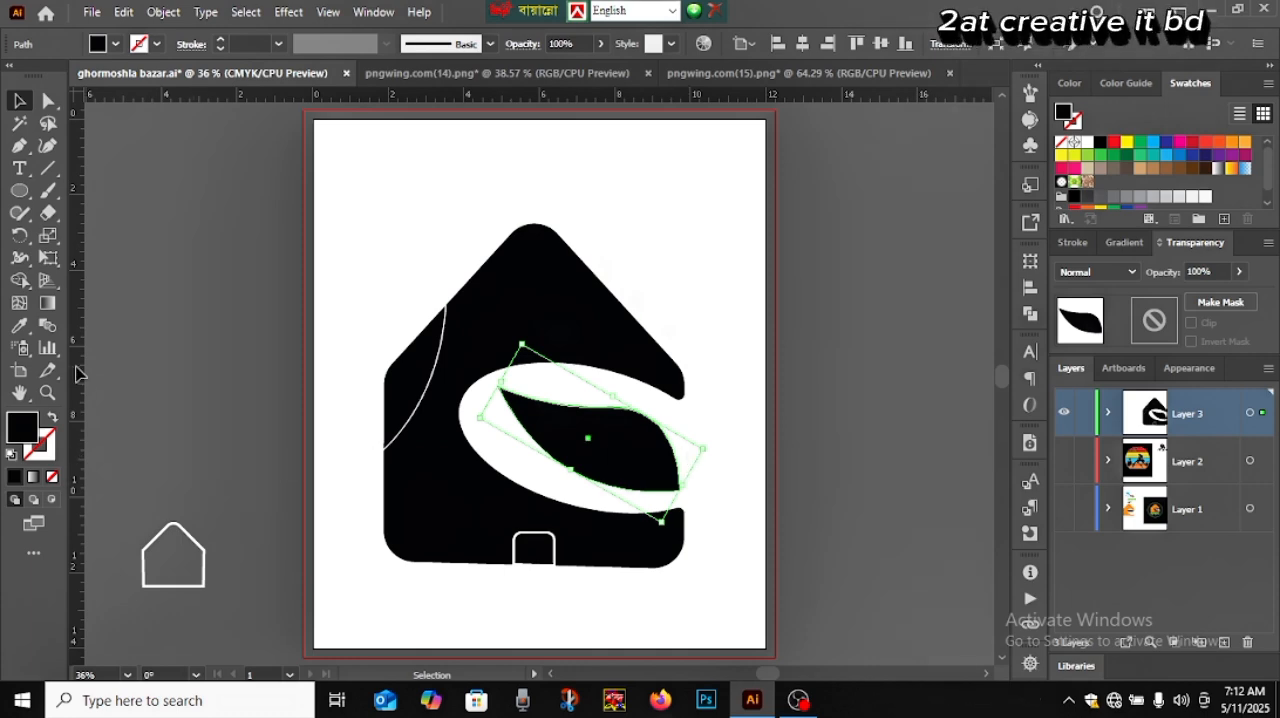
Start a midrib with the Pen tool at the leaf's upper left tip, curving it to the leaf's centre with no outgoing handle
scroll(577, 518, up, 3)
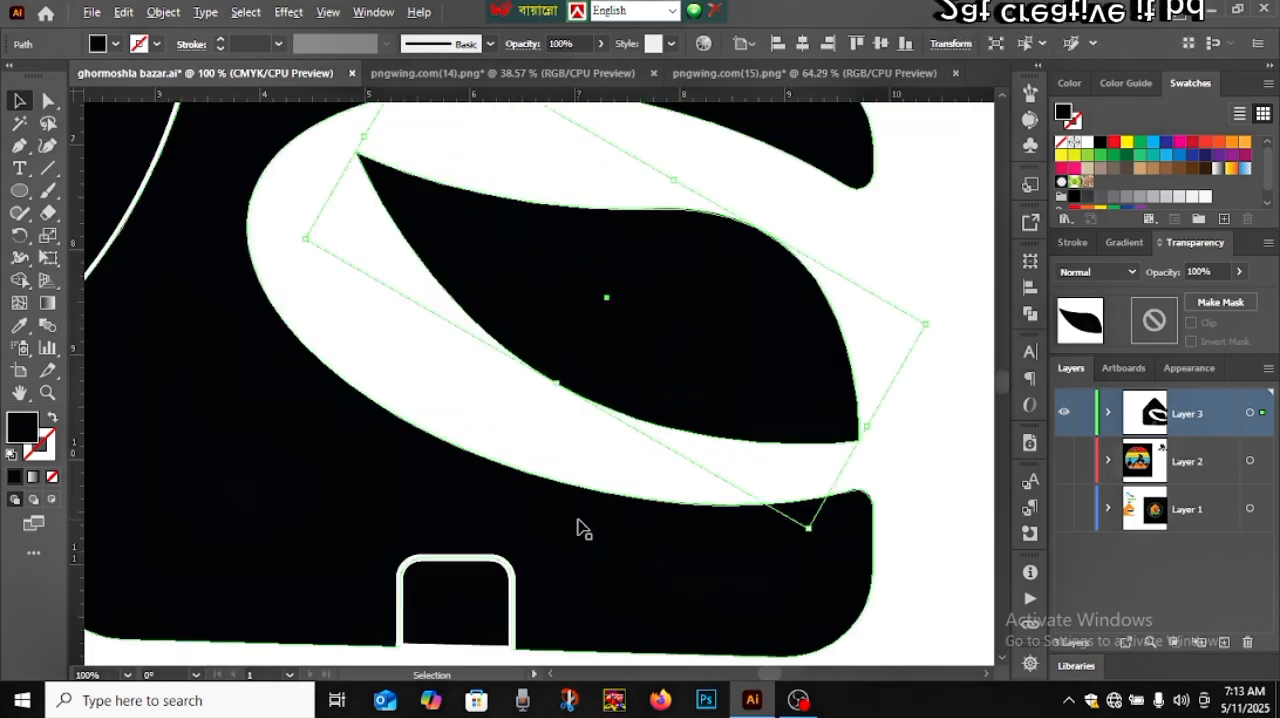
click(360, 351)
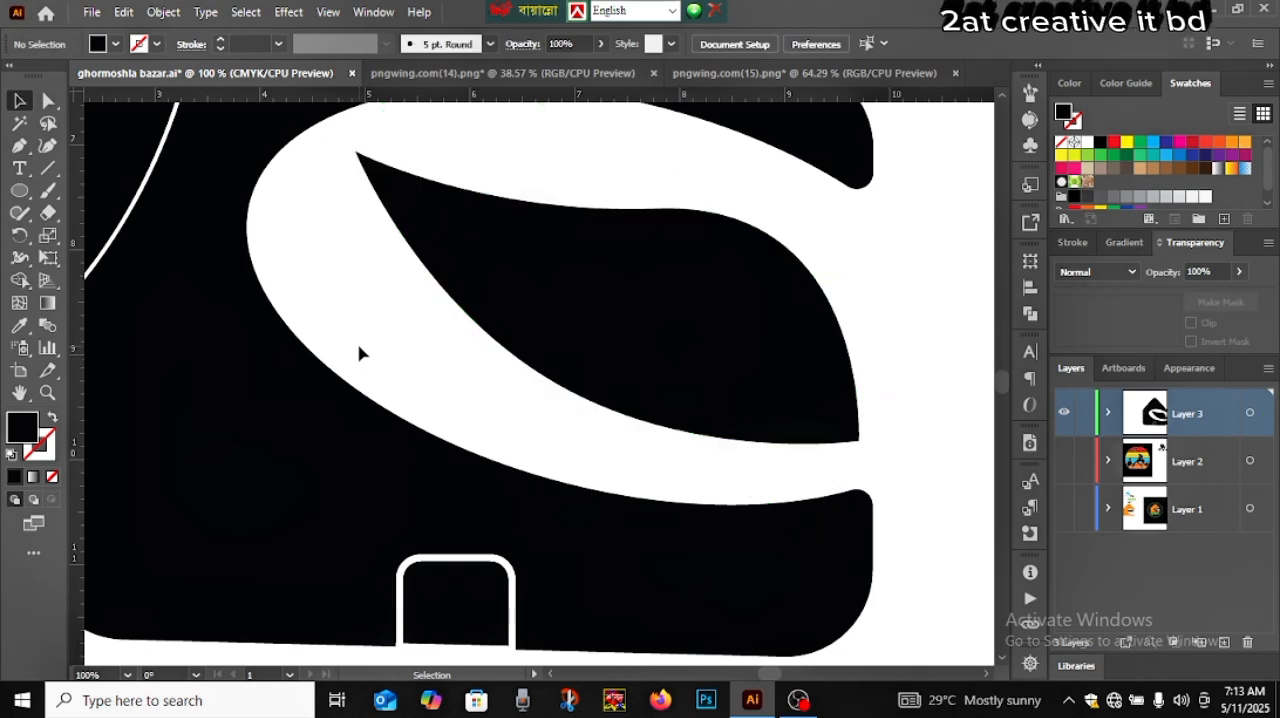
click(19, 145)
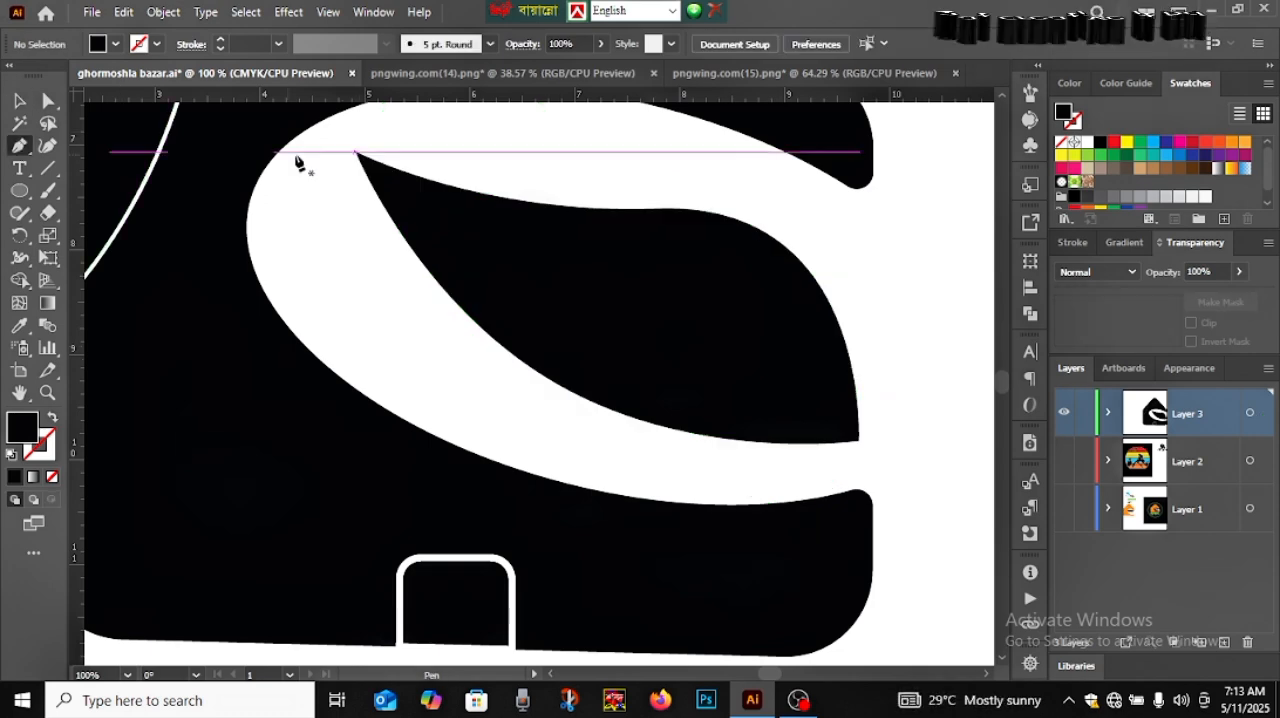
click(347, 148)
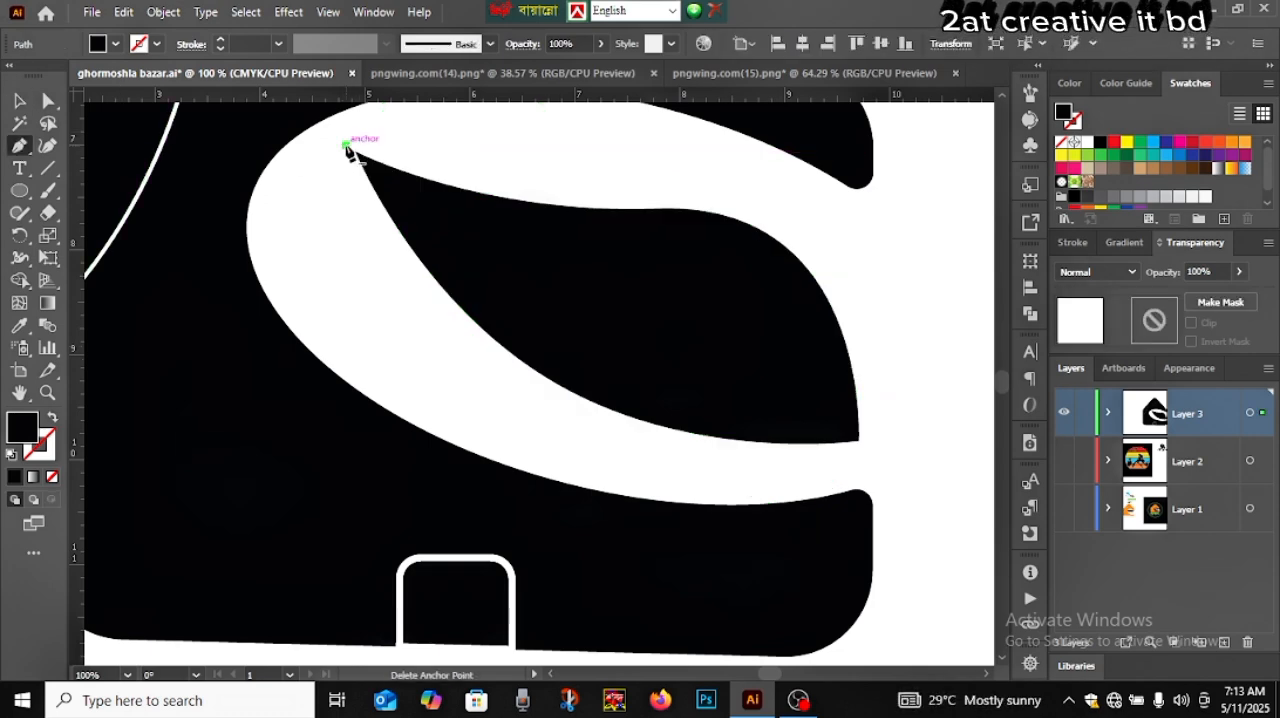
drag(643, 325, 806, 352)
click(645, 326)
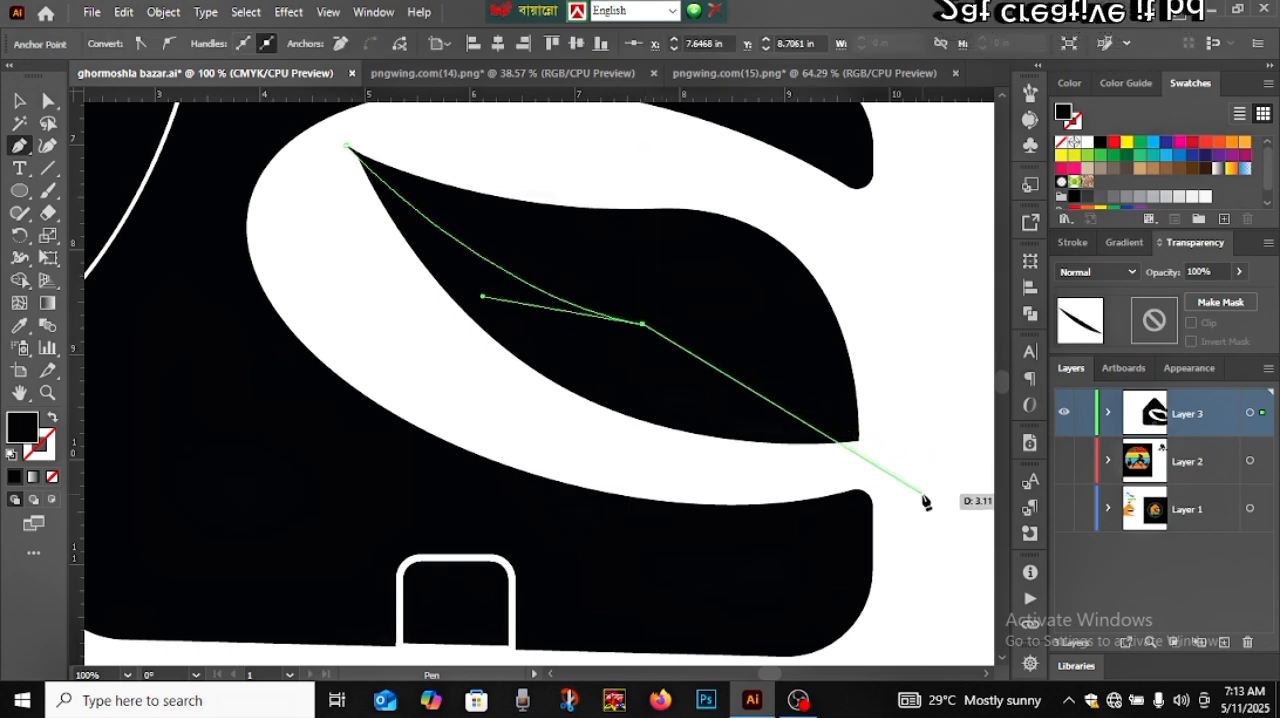
drag(922, 498, 622, 488)
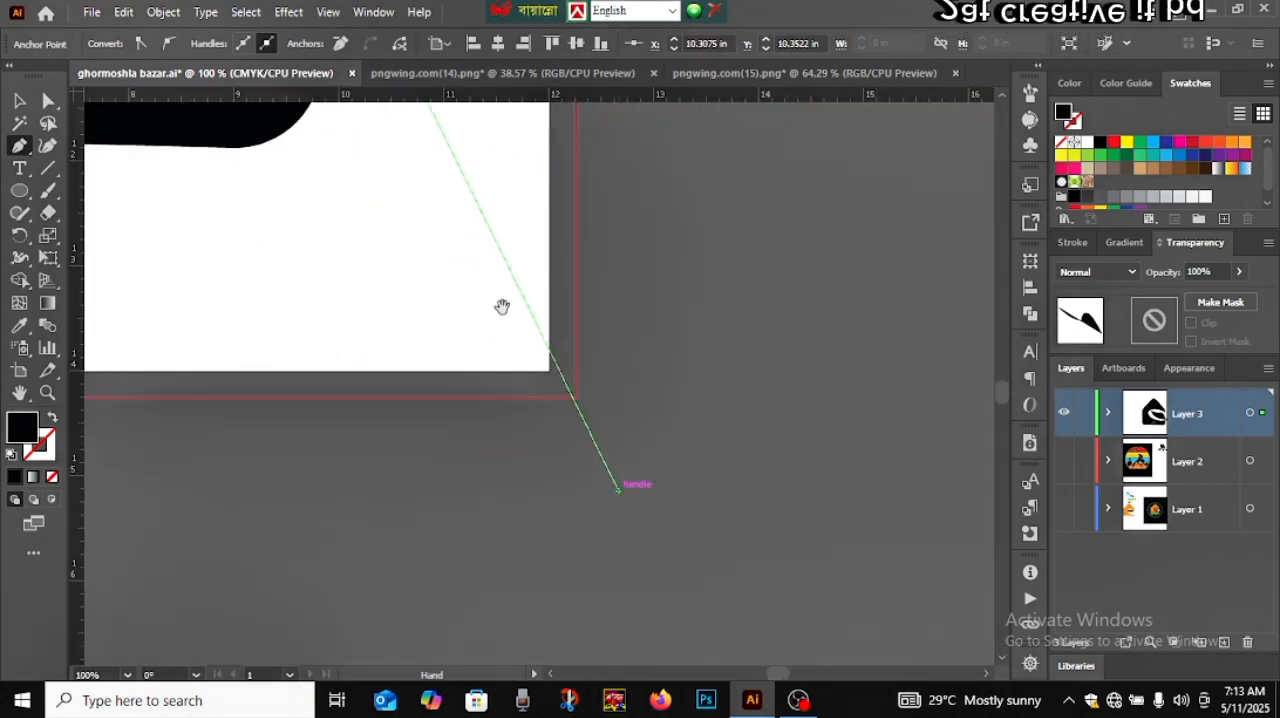
key(space)
drag(500, 306, 804, 556)
drag(741, 450, 801, 649)
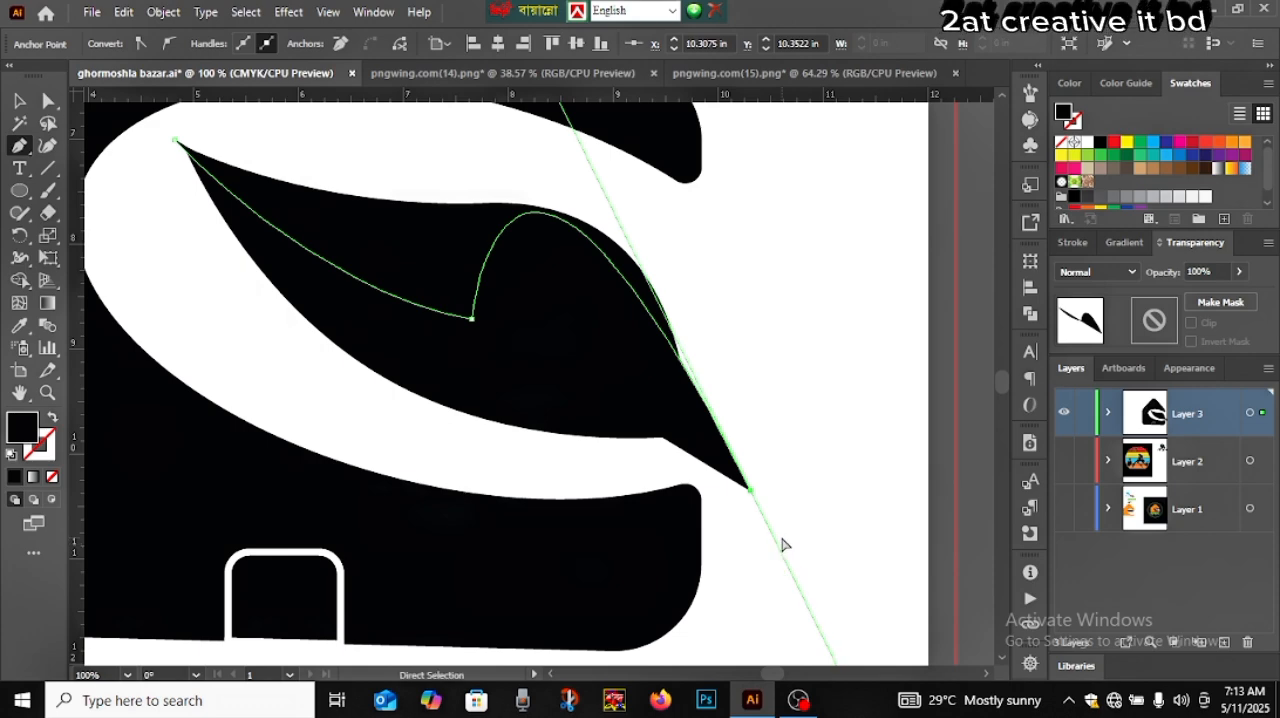
key(ctrl+z)
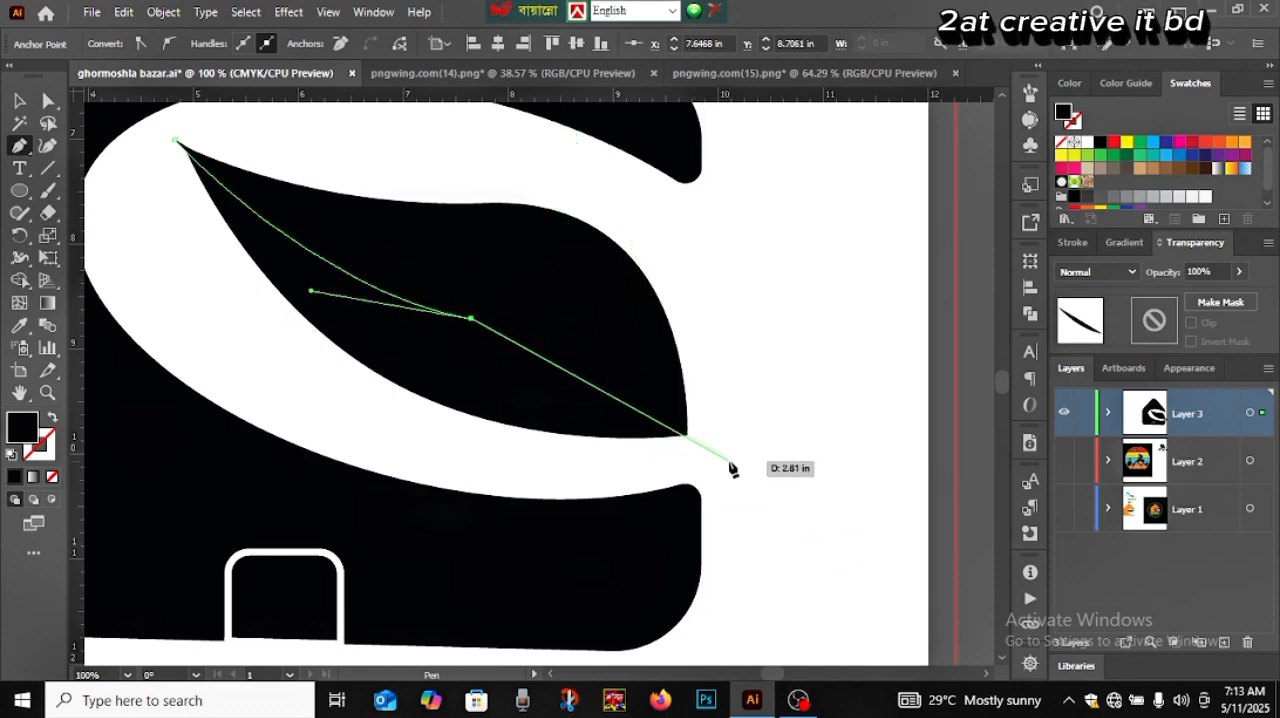
Continue the midrib with a curved segment from the leaf's centre to just beyond its lower right tip
scroll(729, 468, down, 2)
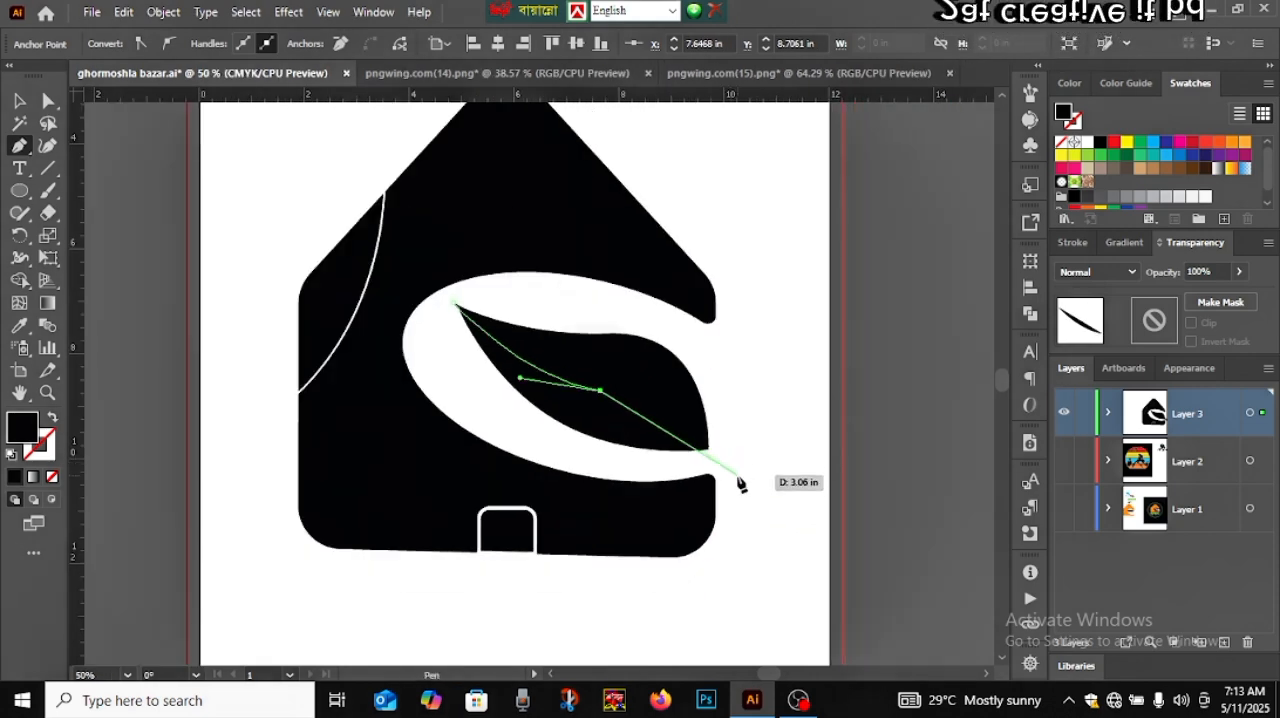
drag(716, 440, 758, 537)
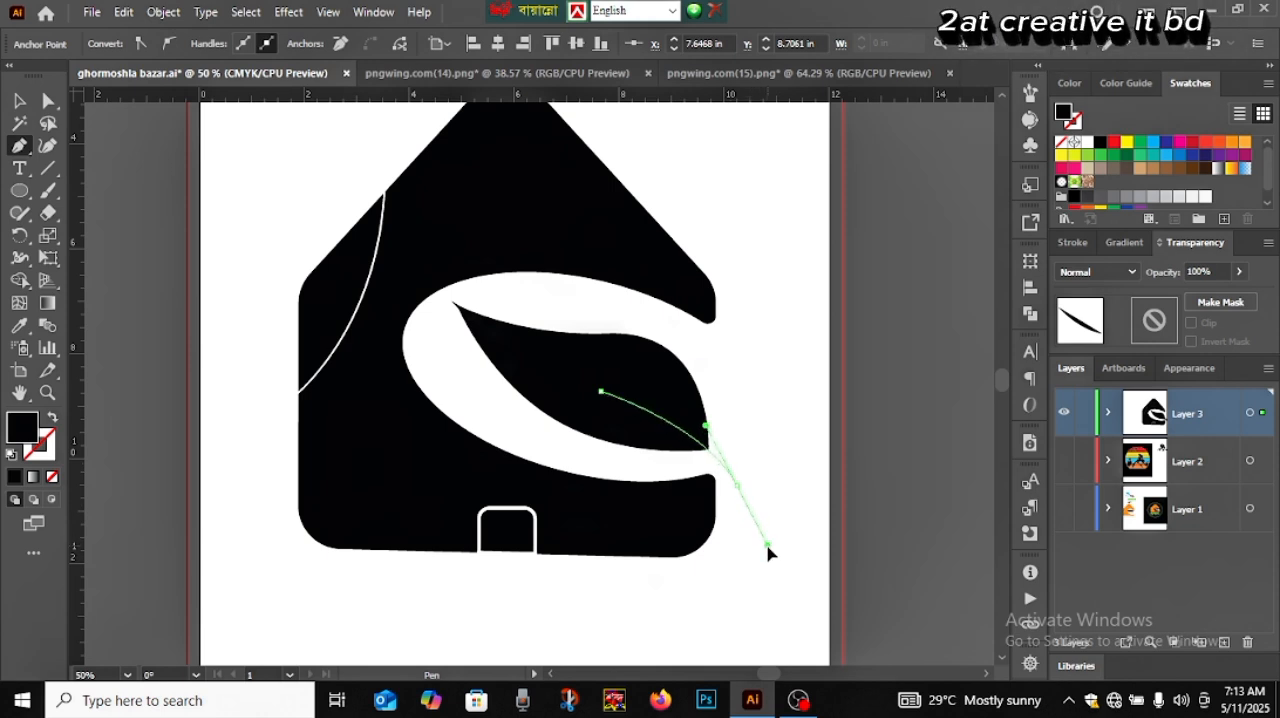
drag(769, 548, 769, 548)
click(737, 485)
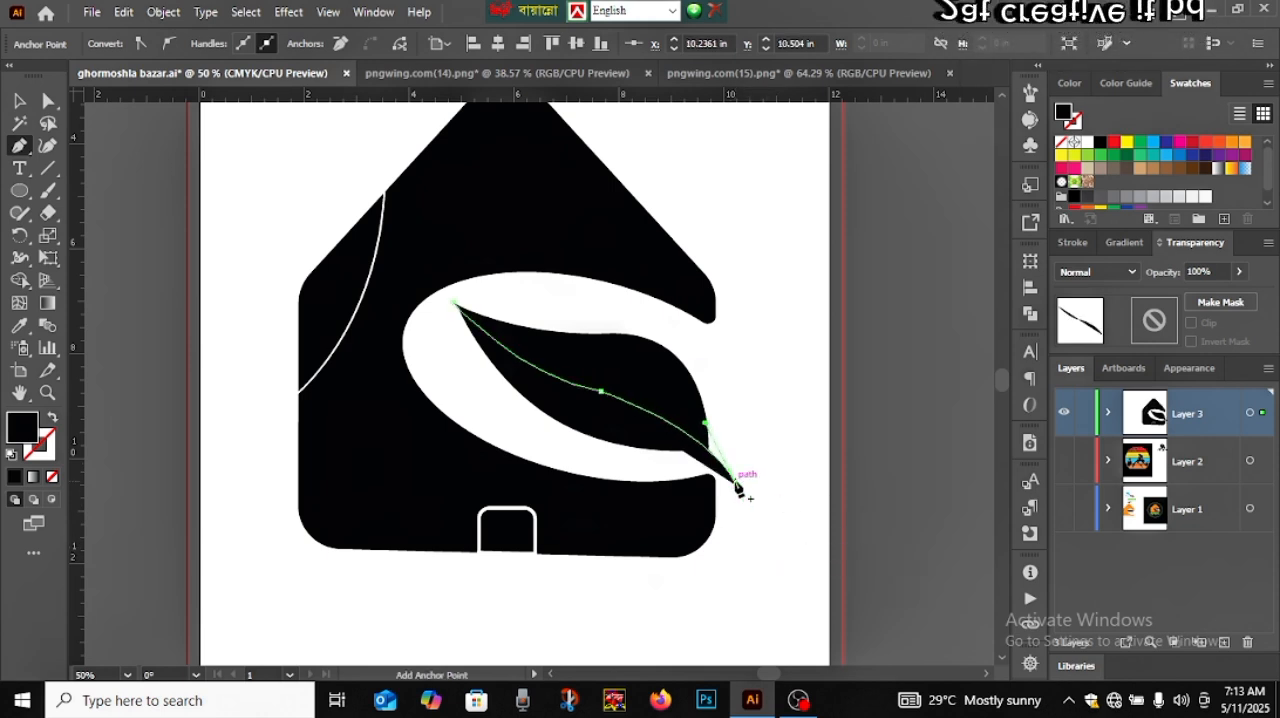
Swap the midrib's fill and stroke to give it no fill and a black stroke, and deselect it
click(52, 424)
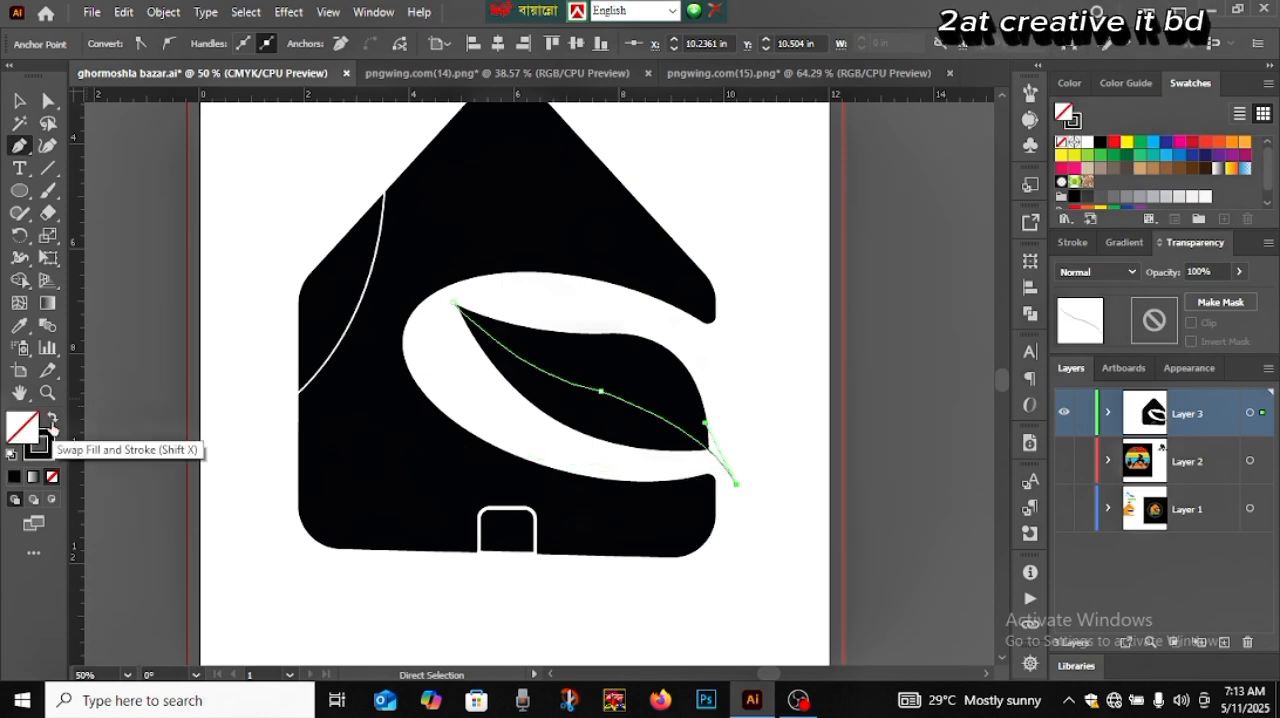
click(19, 100)
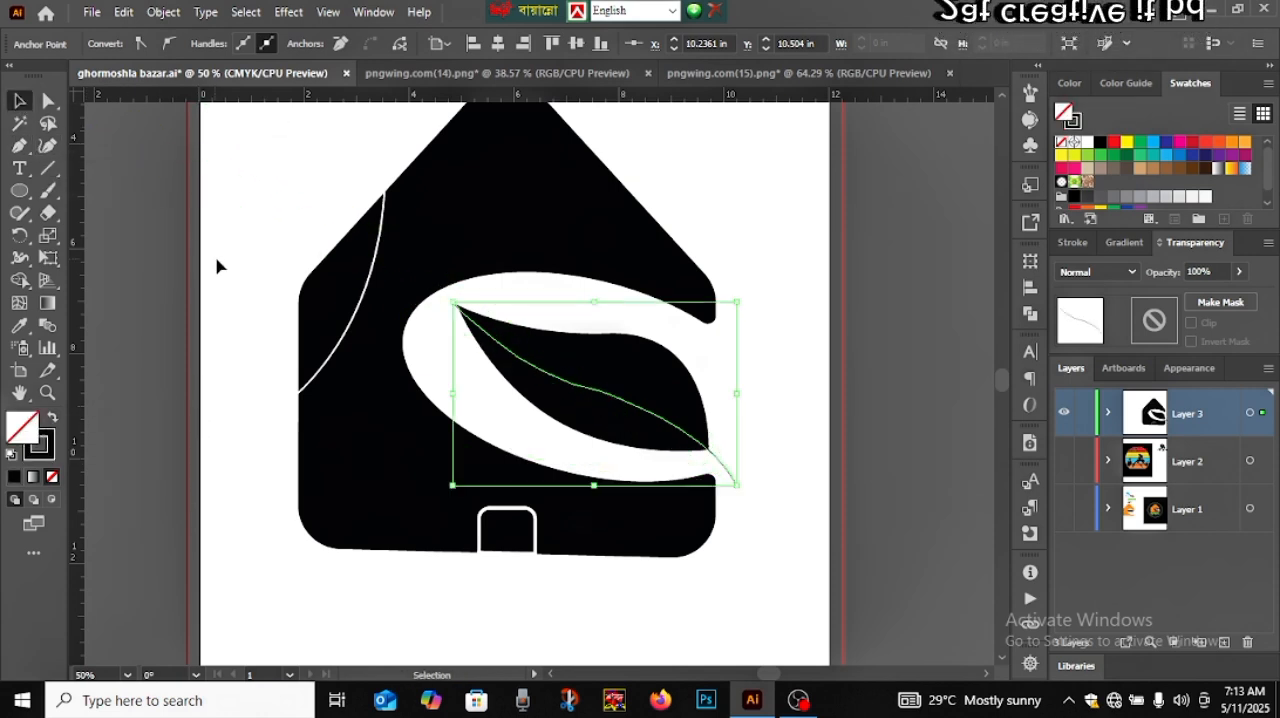
click(246, 305)
Select the leaf together with its midrib, separate the leaf's upper half with the Shape Builder tool, and deselect
click(714, 481)
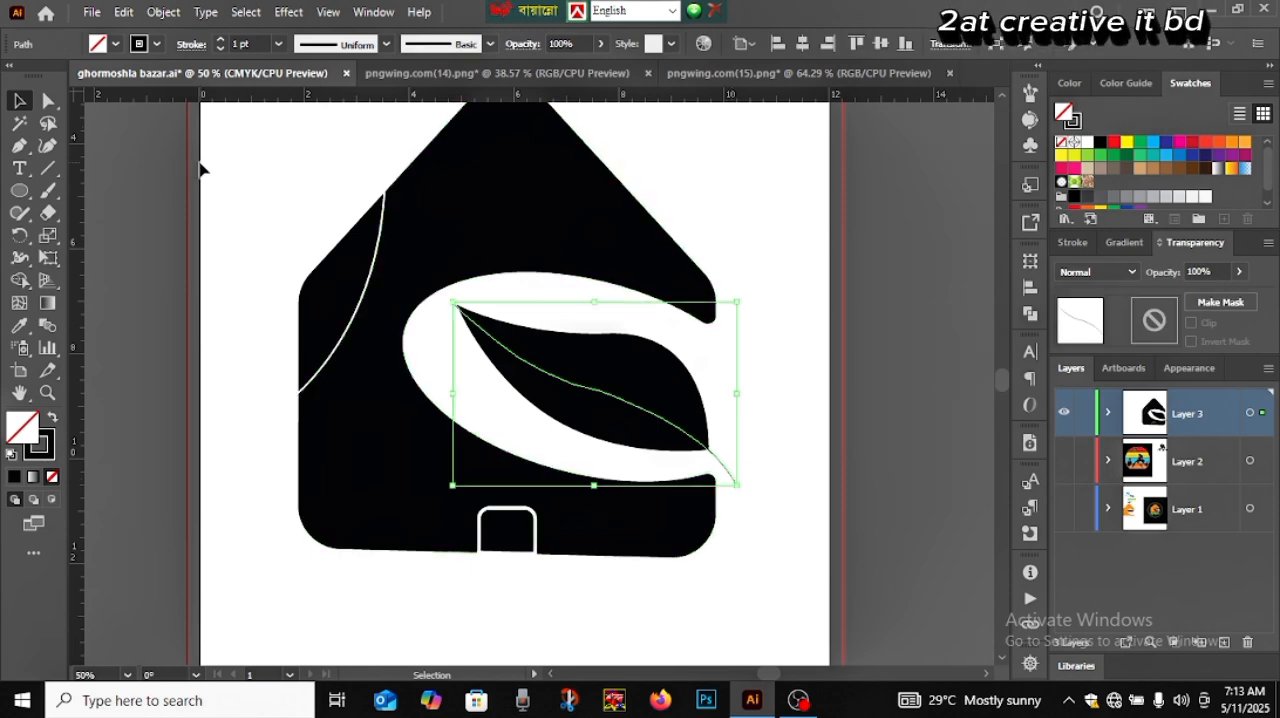
drag(764, 402, 597, 420)
click(19, 280)
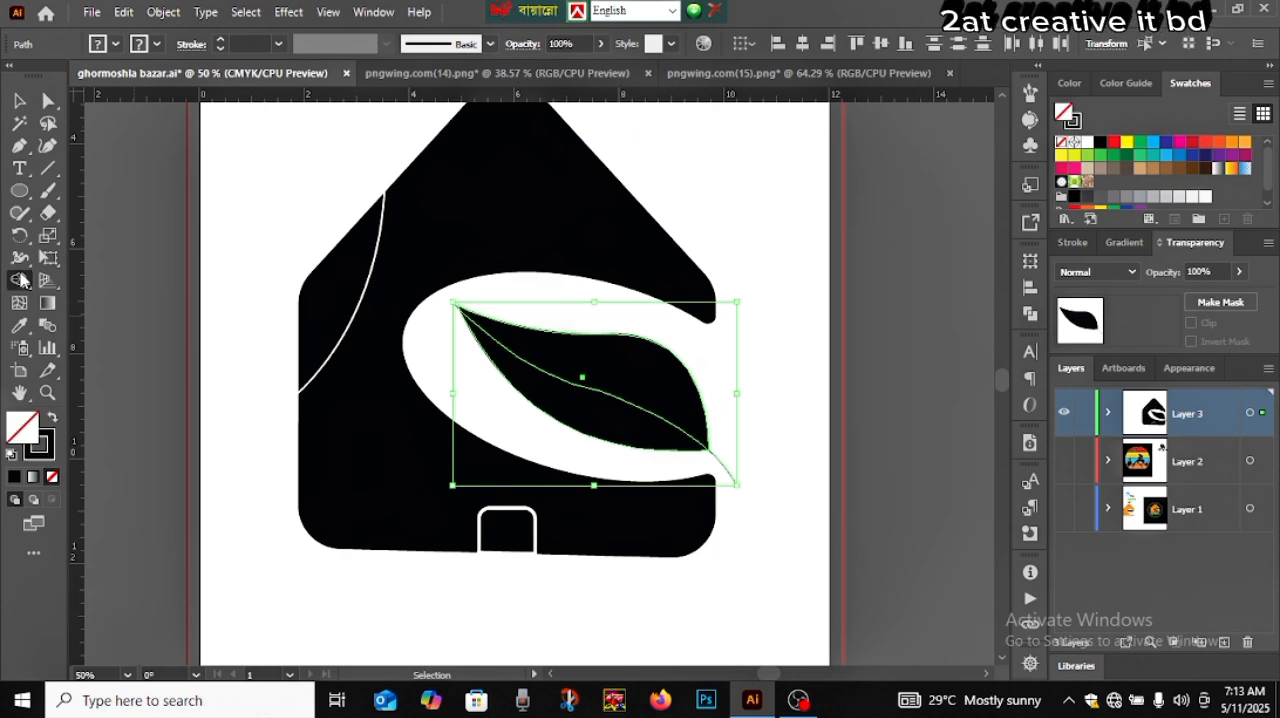
click(622, 369)
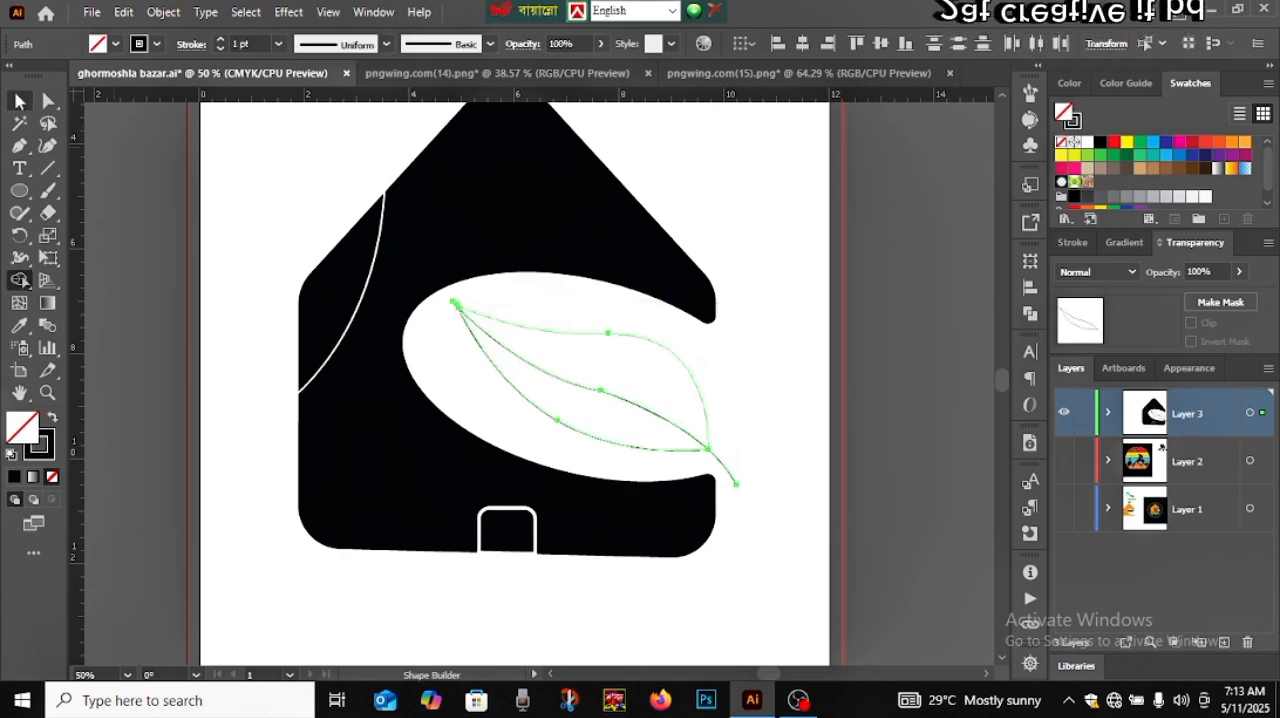
key(v)
click(760, 452)
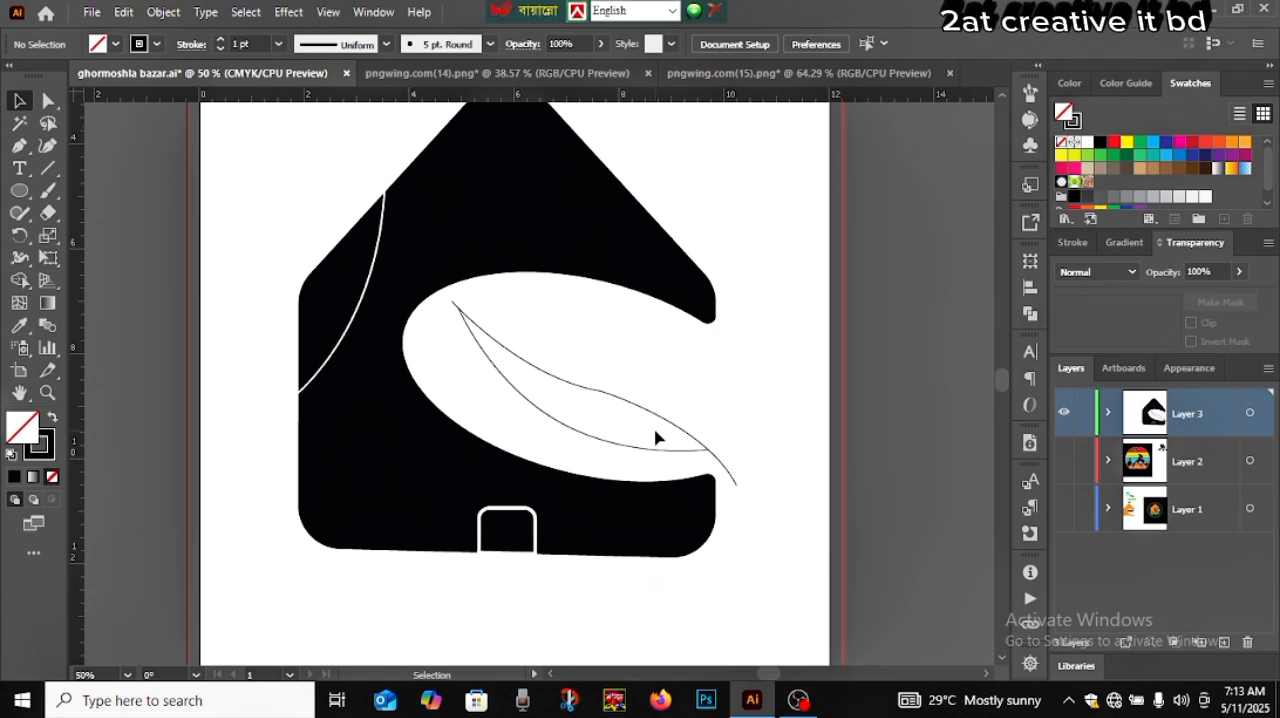
Select both leaf halves and fill the upper half with medium green using the Shape Builder tool
click(619, 433)
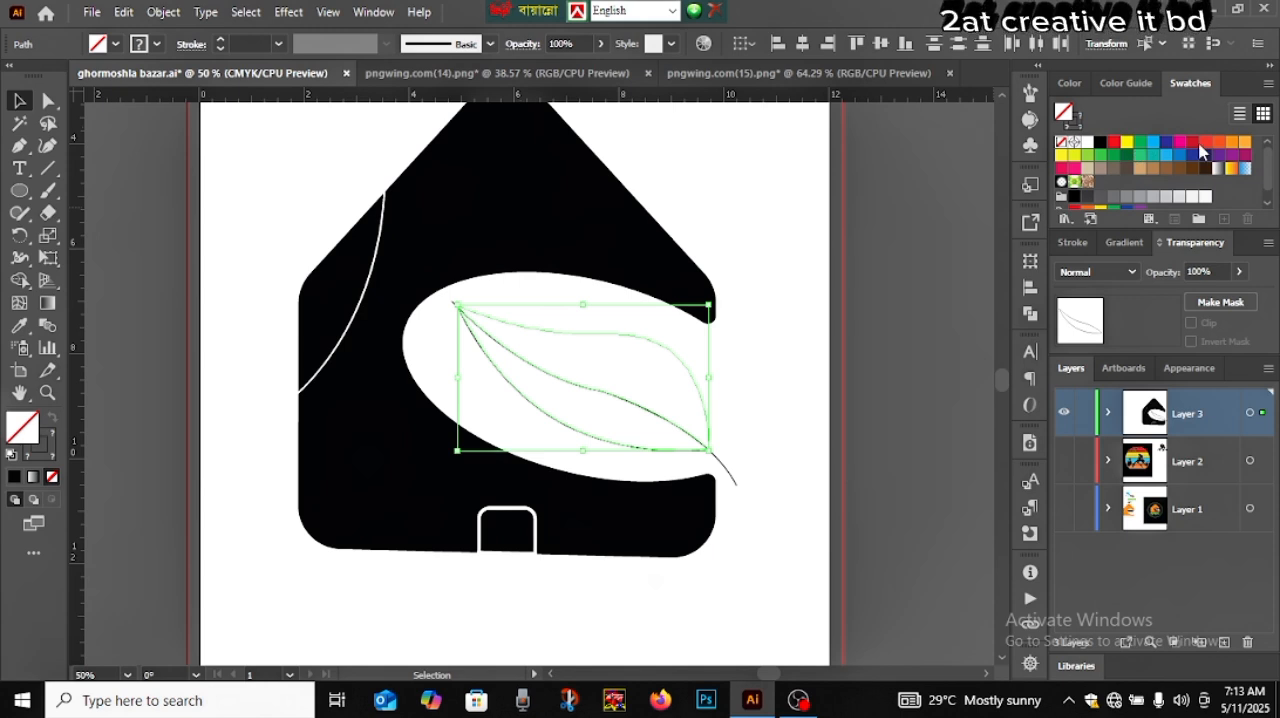
click(1087, 160)
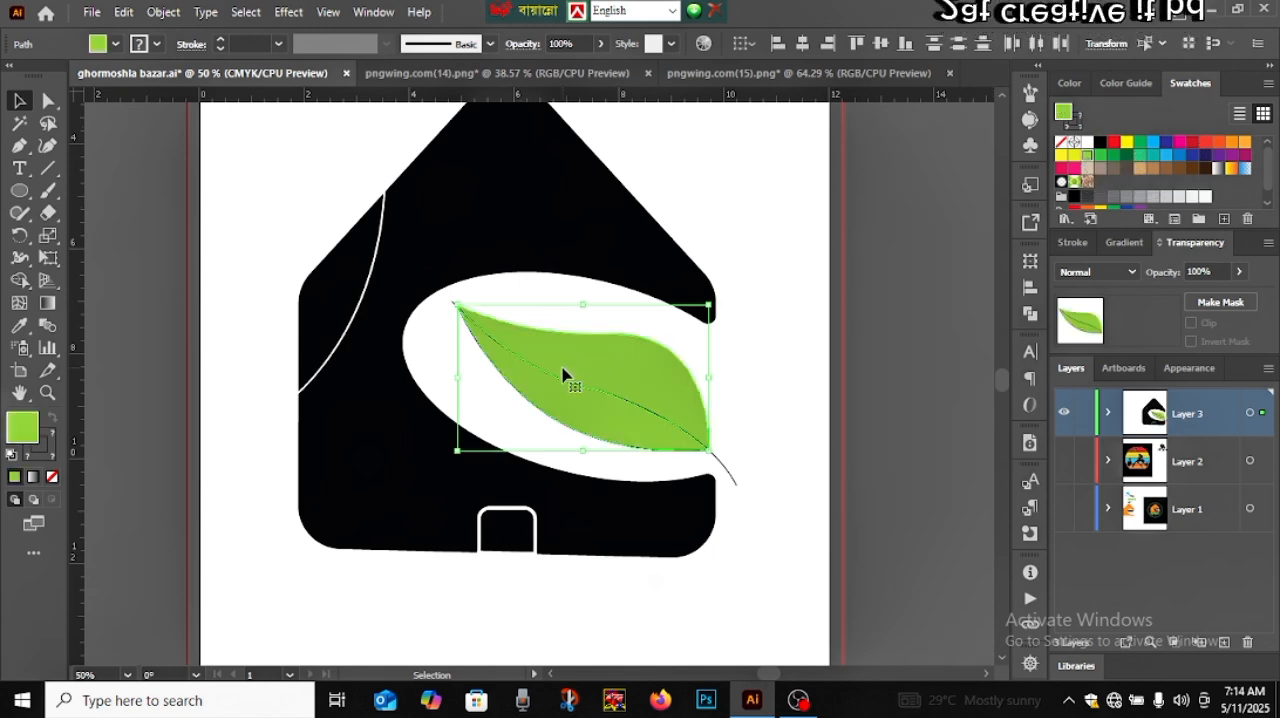
key(ctrl+z)
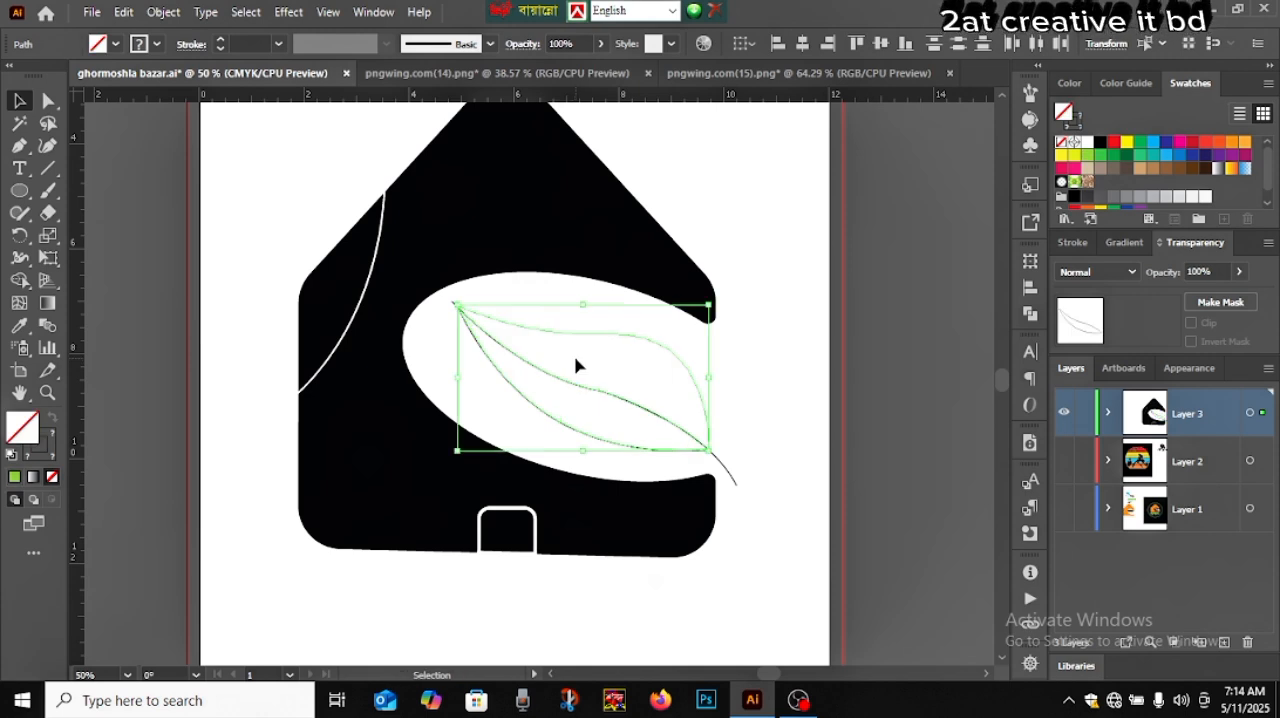
click(19, 280)
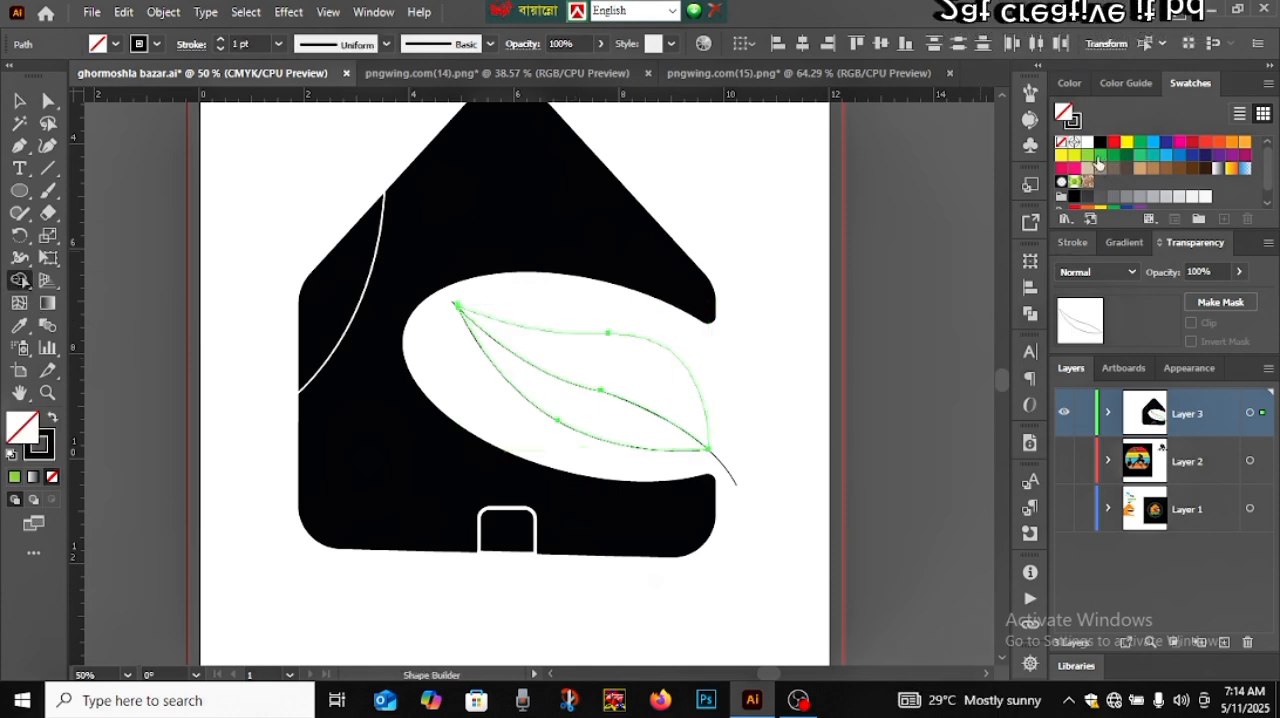
click(1098, 157)
click(613, 372)
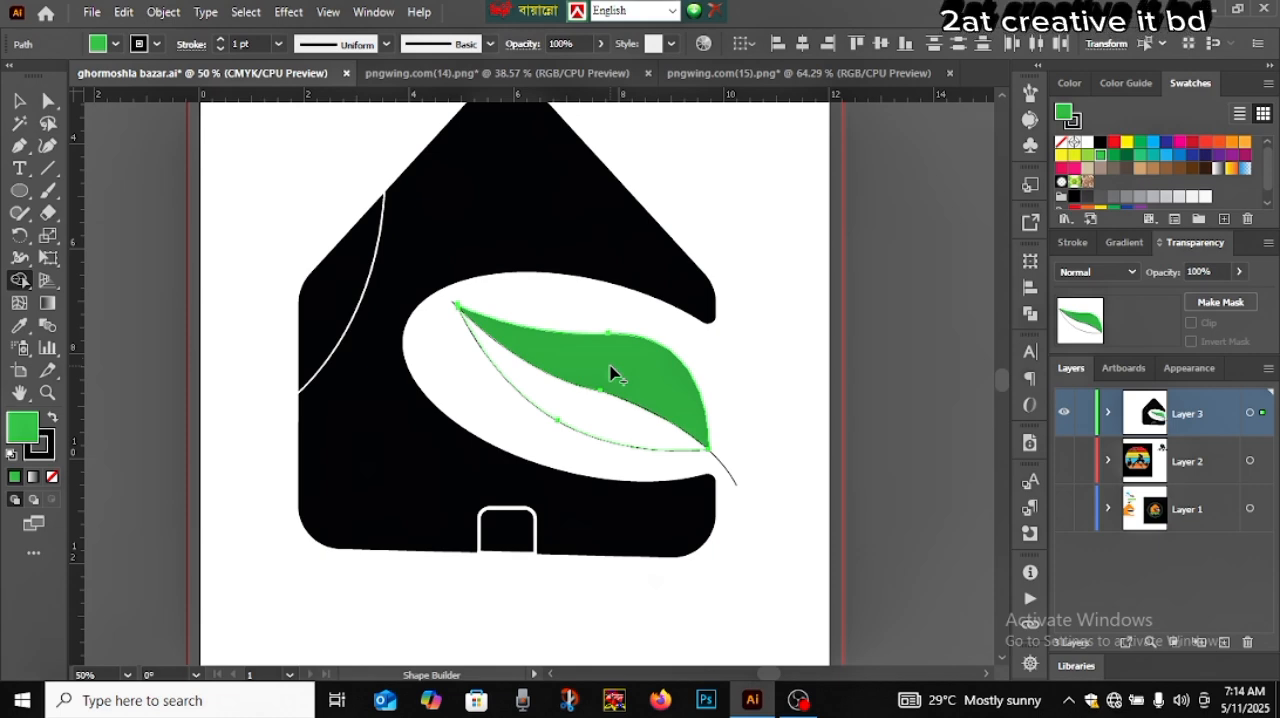
Choose a lighter green as the fill colour and fill the leaf's lower half with it using the Shape Builder tool
key(v)
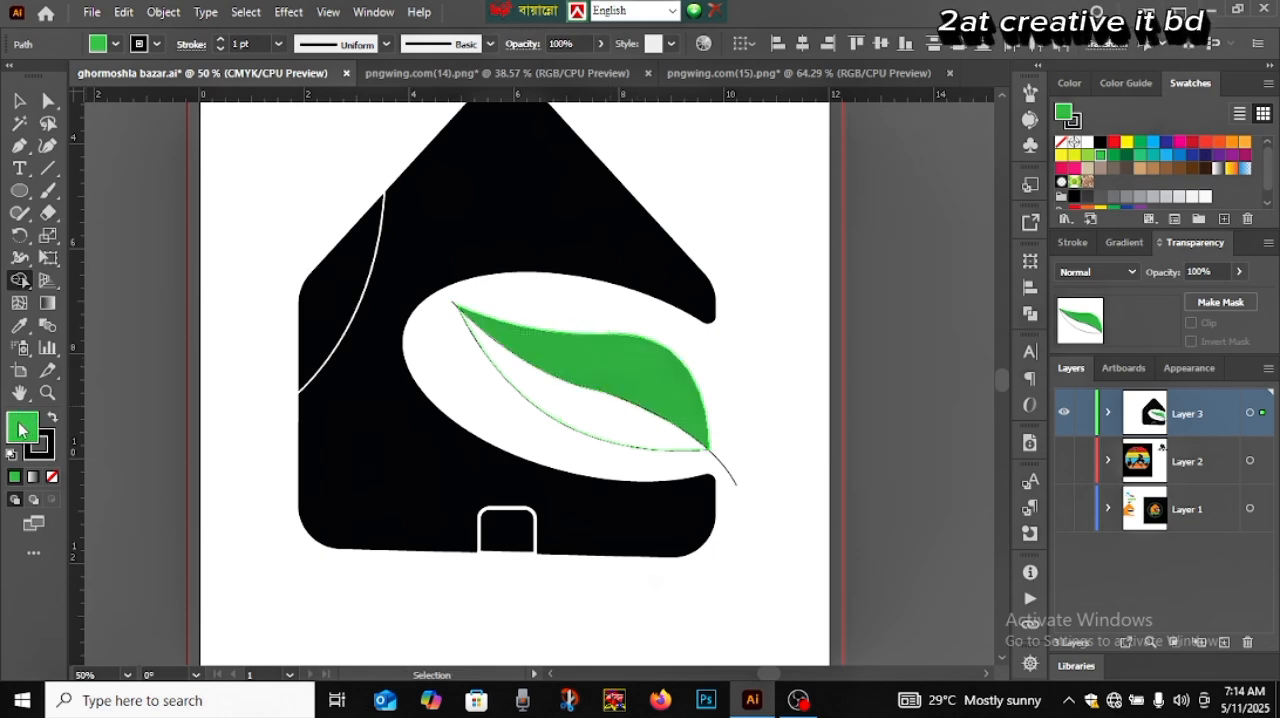
double_click(22, 430)
drag(935, 272, 931, 229)
click(1200, 228)
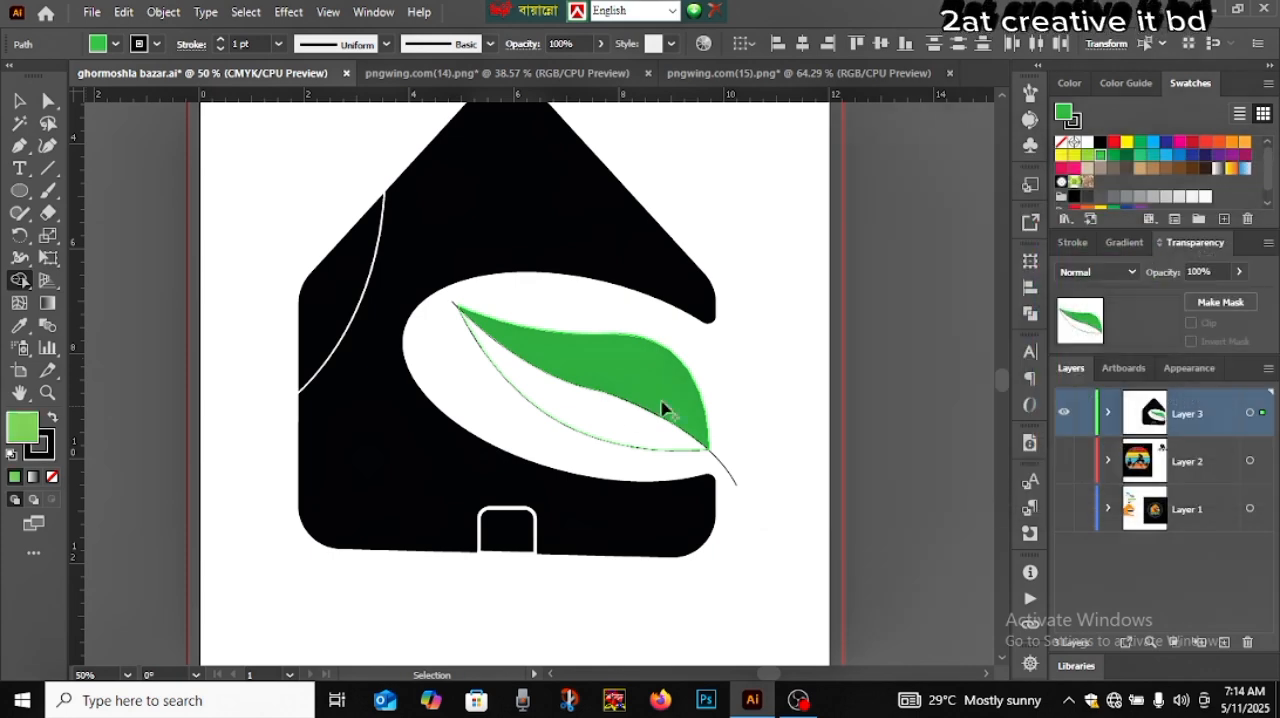
key(shift+m)
click(614, 420)
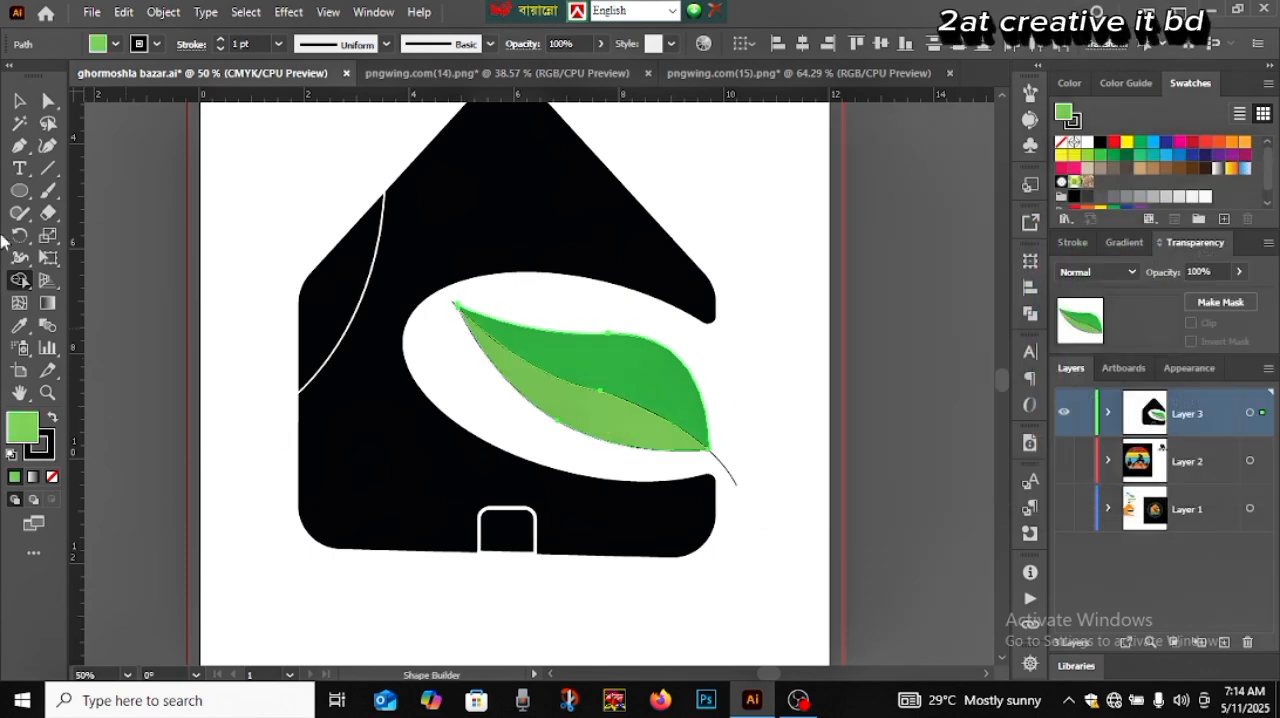
Deselect the leaf and delete the leftover midrib piece that sticks out past its lower right tip
click(19, 100)
click(135, 368)
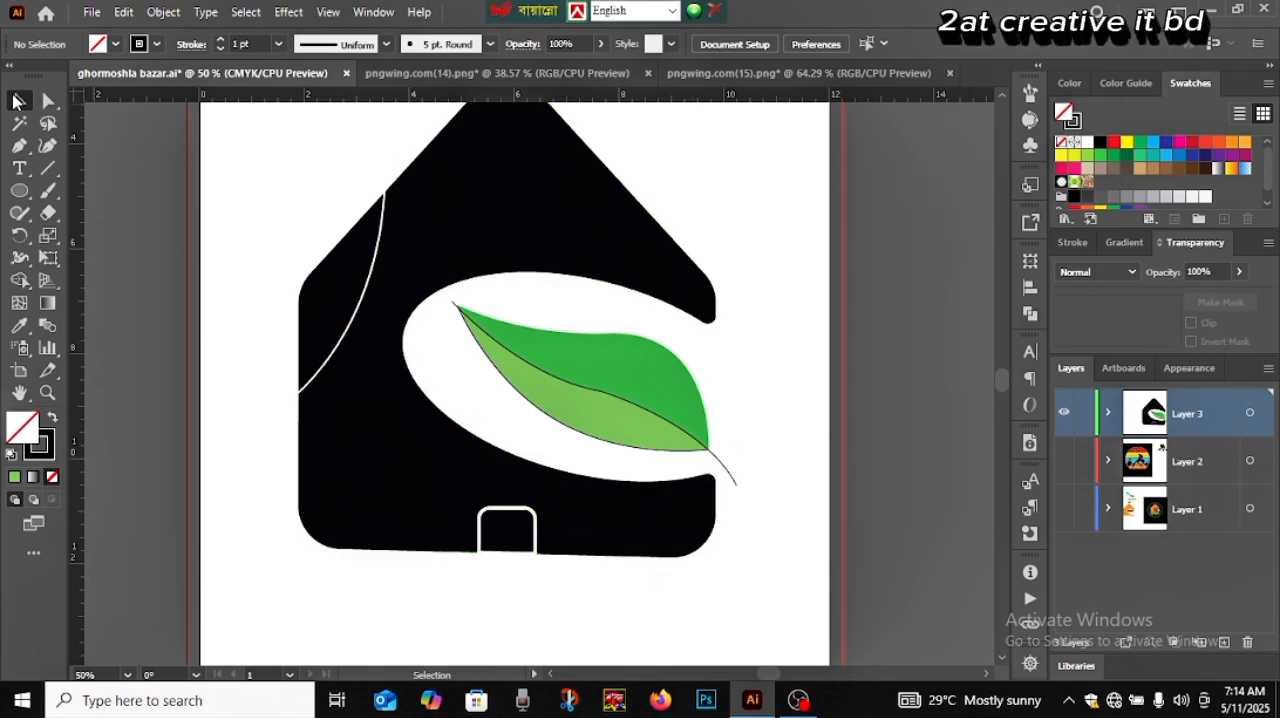
click(722, 466)
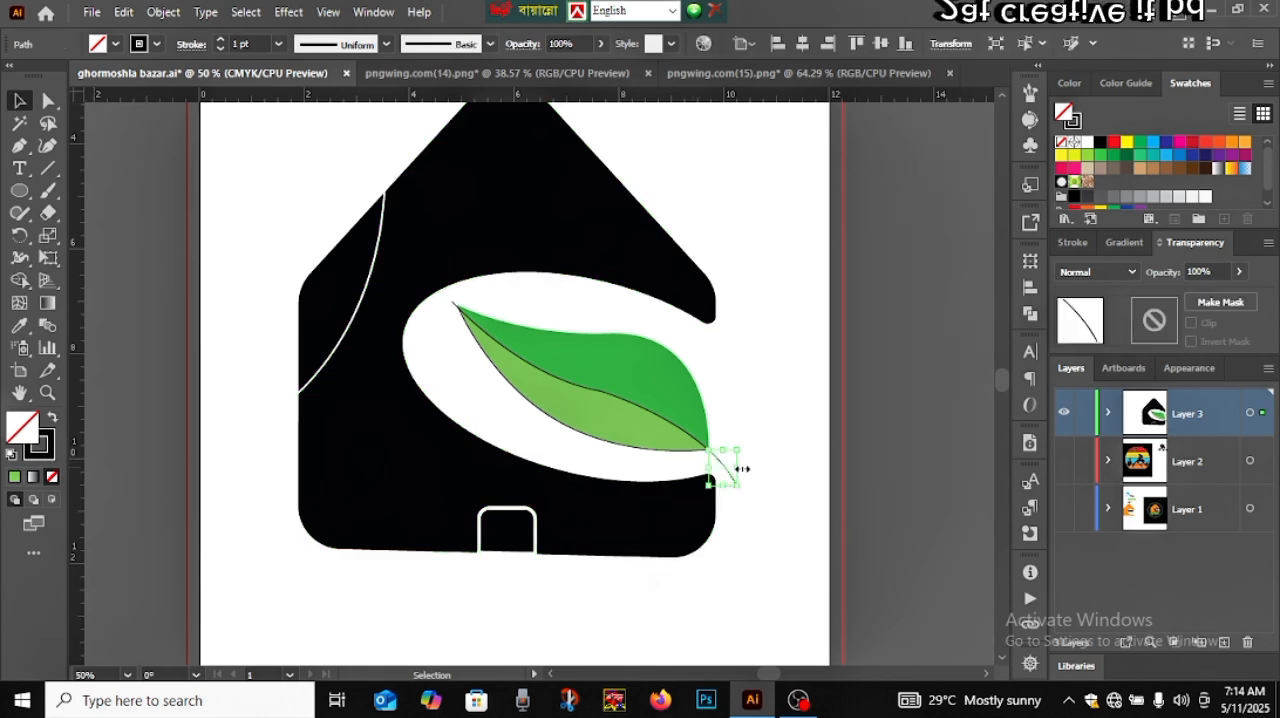
key(Delete)
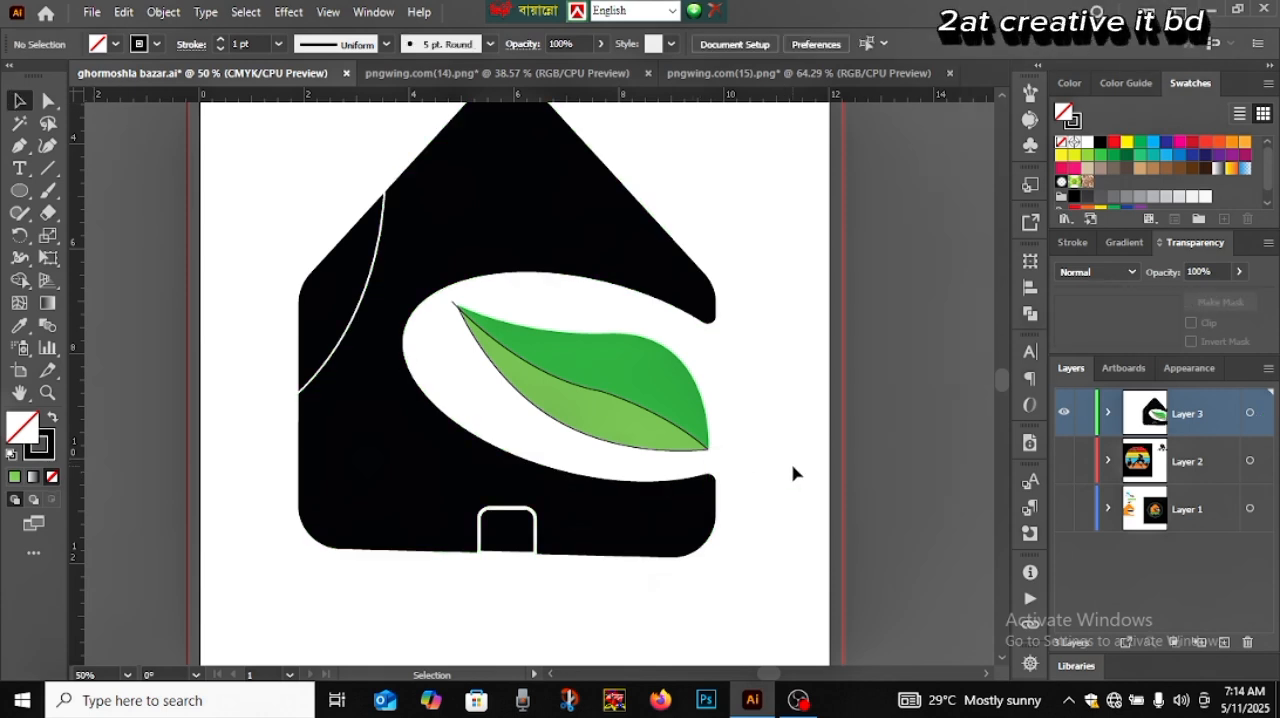
click(683, 434)
right_click(622, 410)
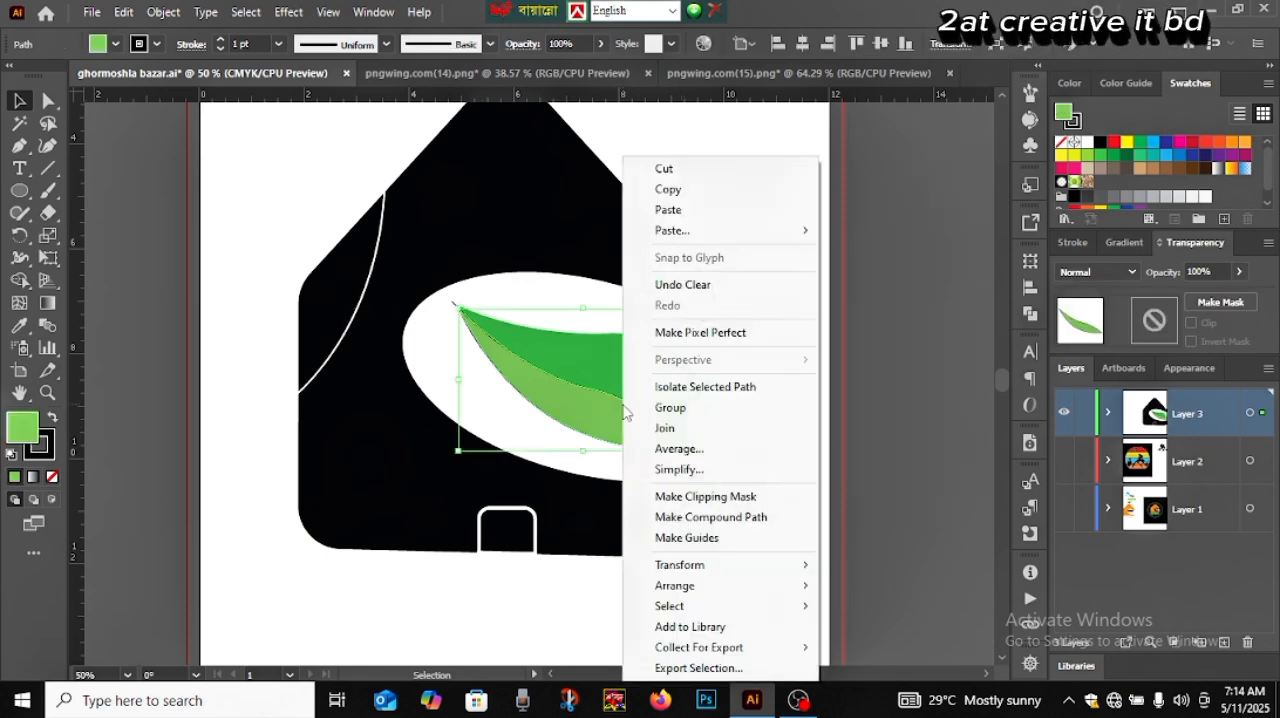
click(687, 455)
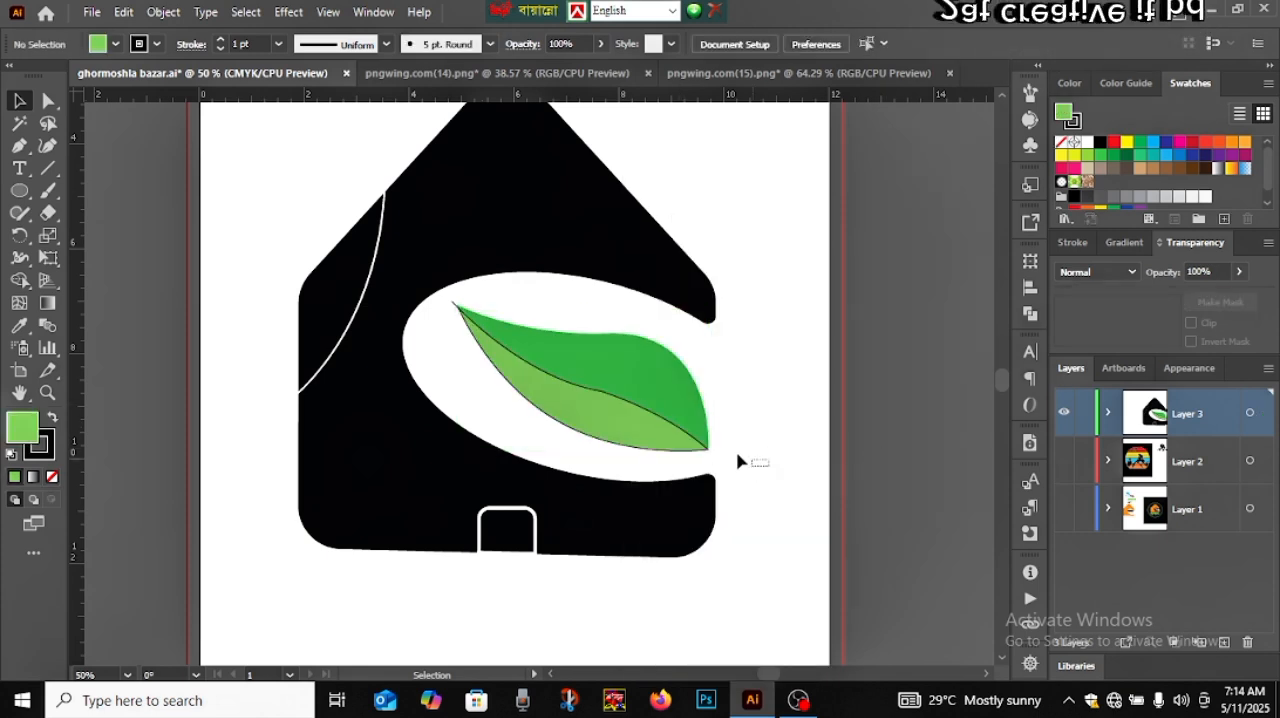
Select both leaf halves, set their stroke weight to 0 pt, and deselect them
drag(655, 420, 630, 388)
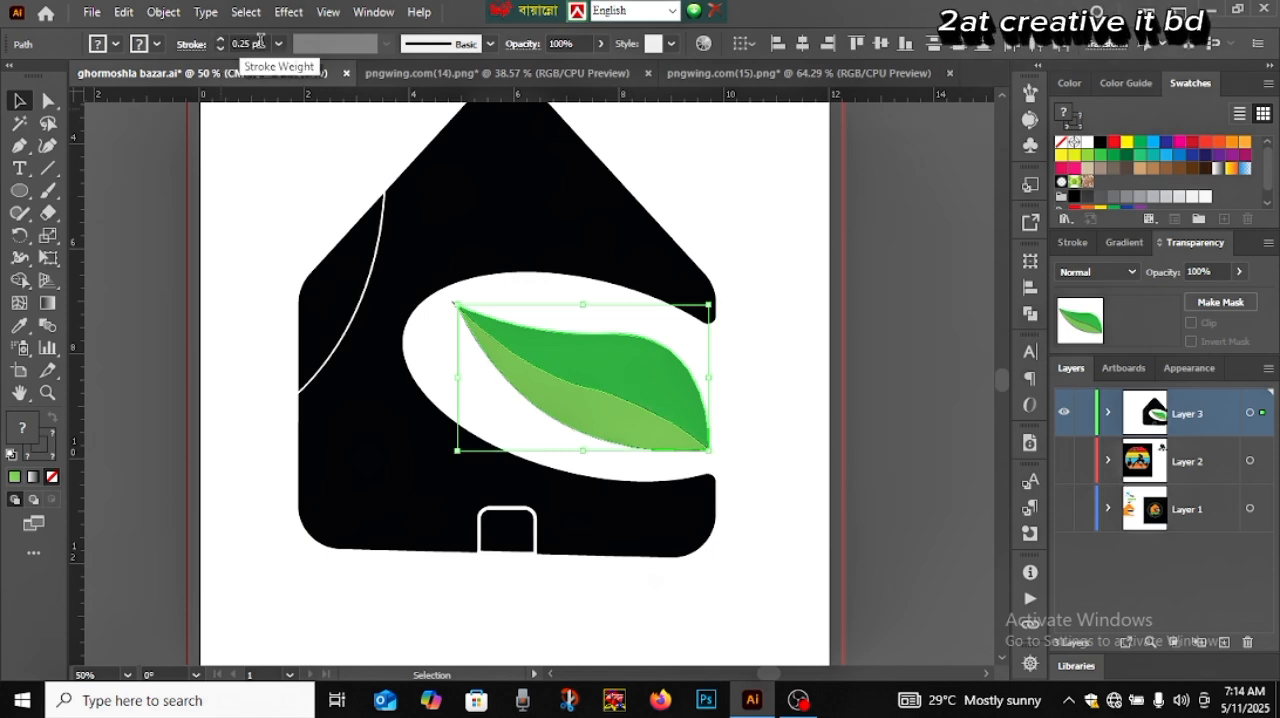
click(252, 40)
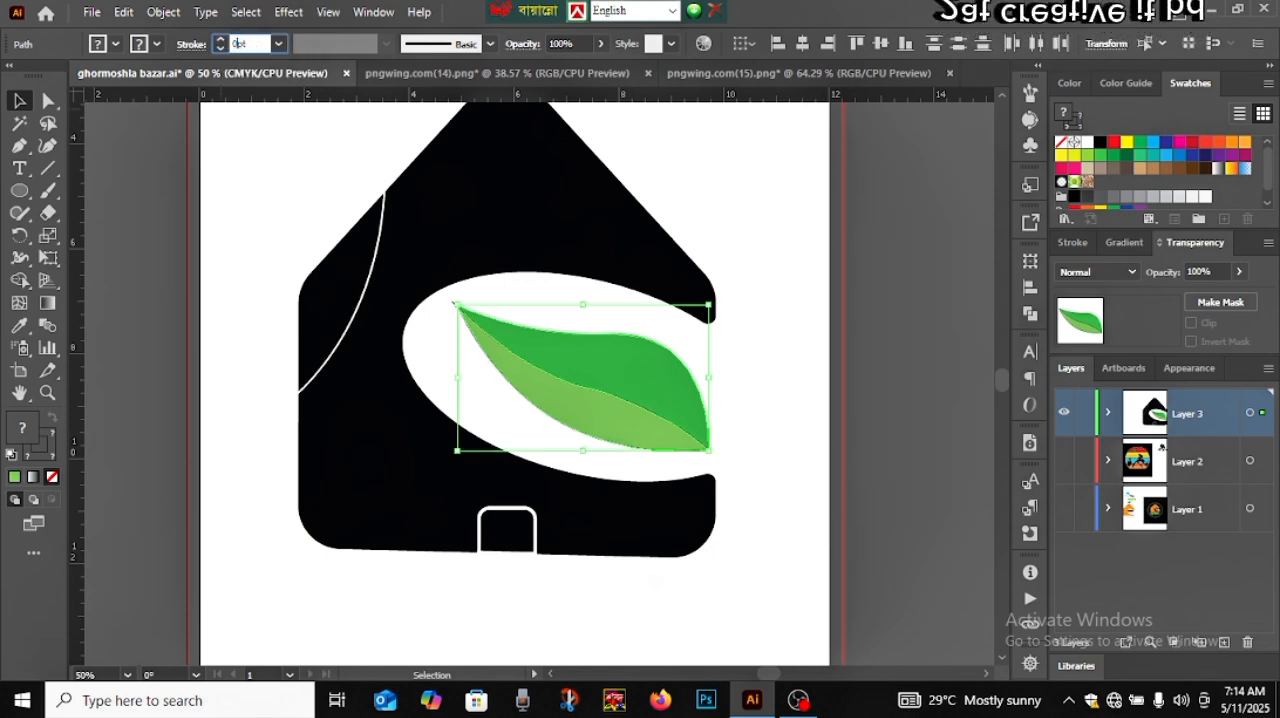
key(Return)
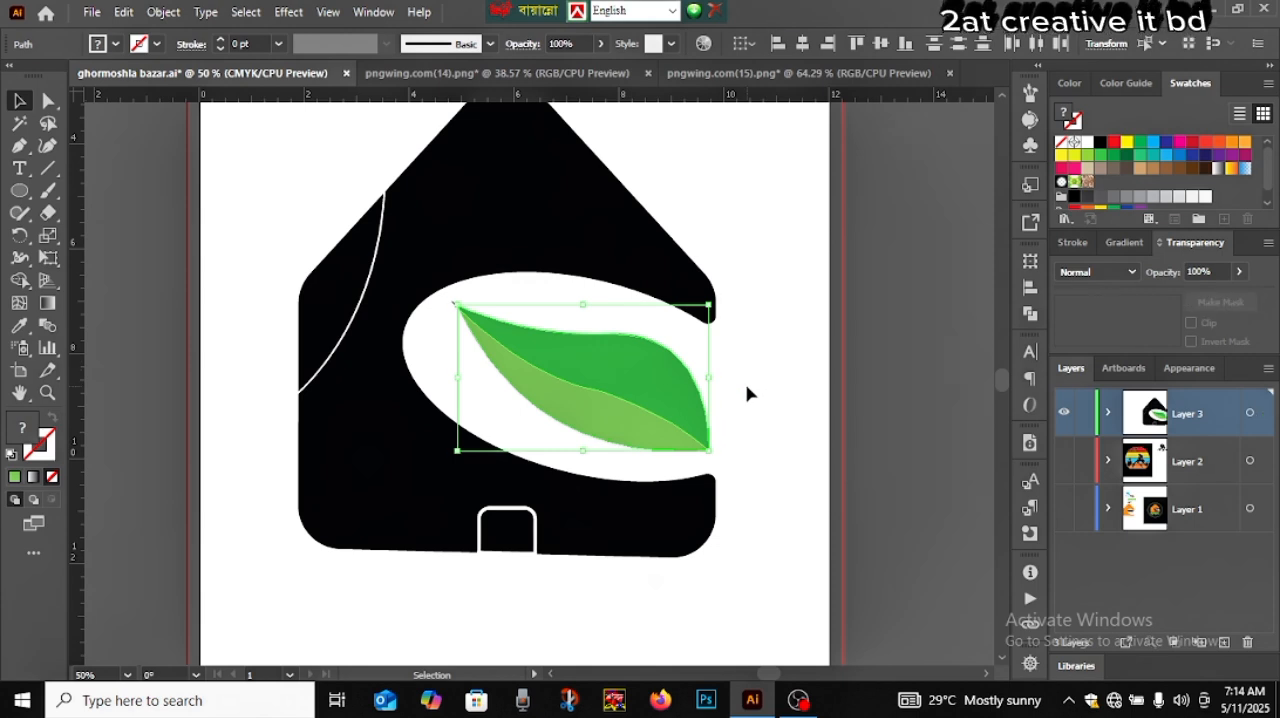
click(748, 391)
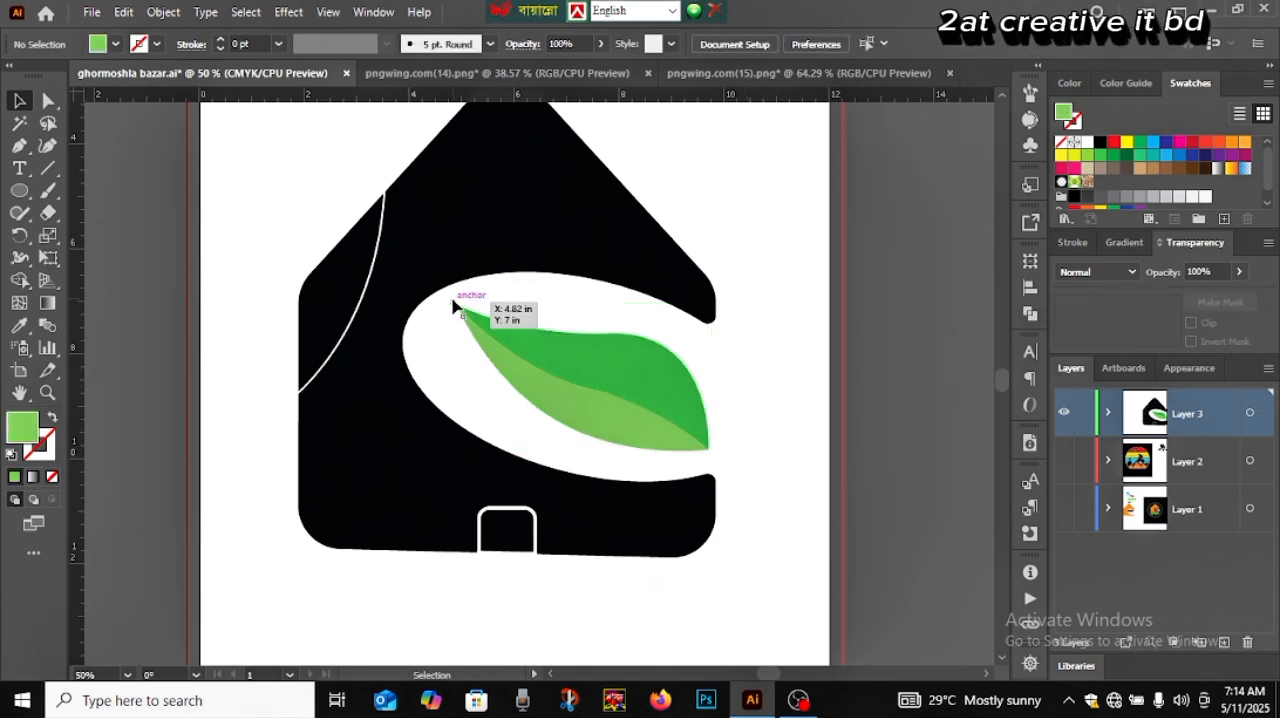
Delete the short black midrib remnant at the leaf's upper left tip
scroll(453, 311, up, 6)
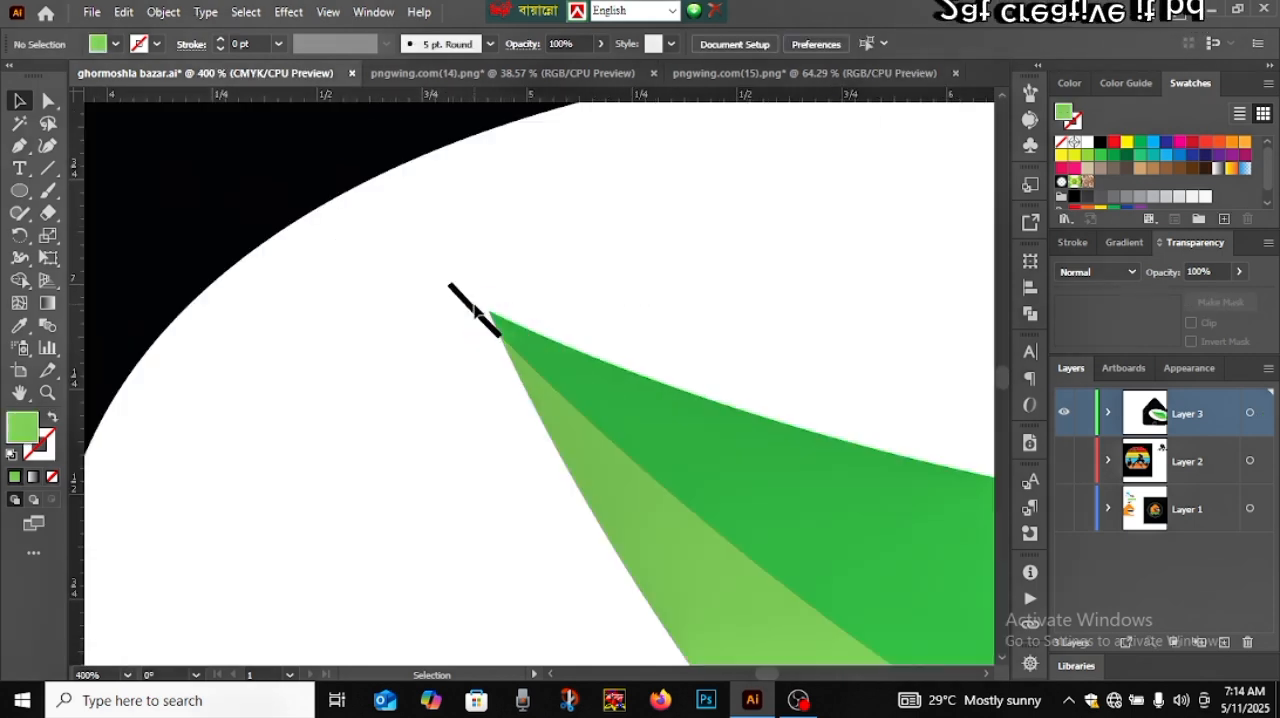
click(473, 312)
key(Delete)
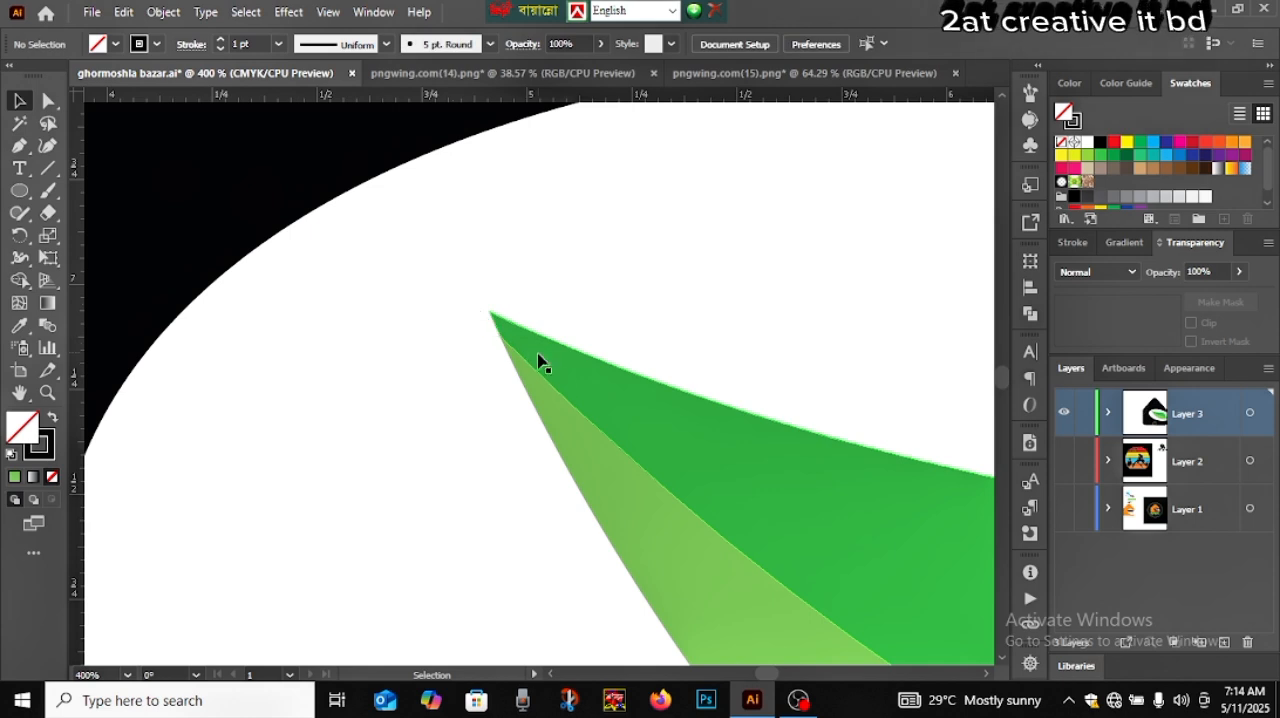
scroll(591, 408, down, 5)
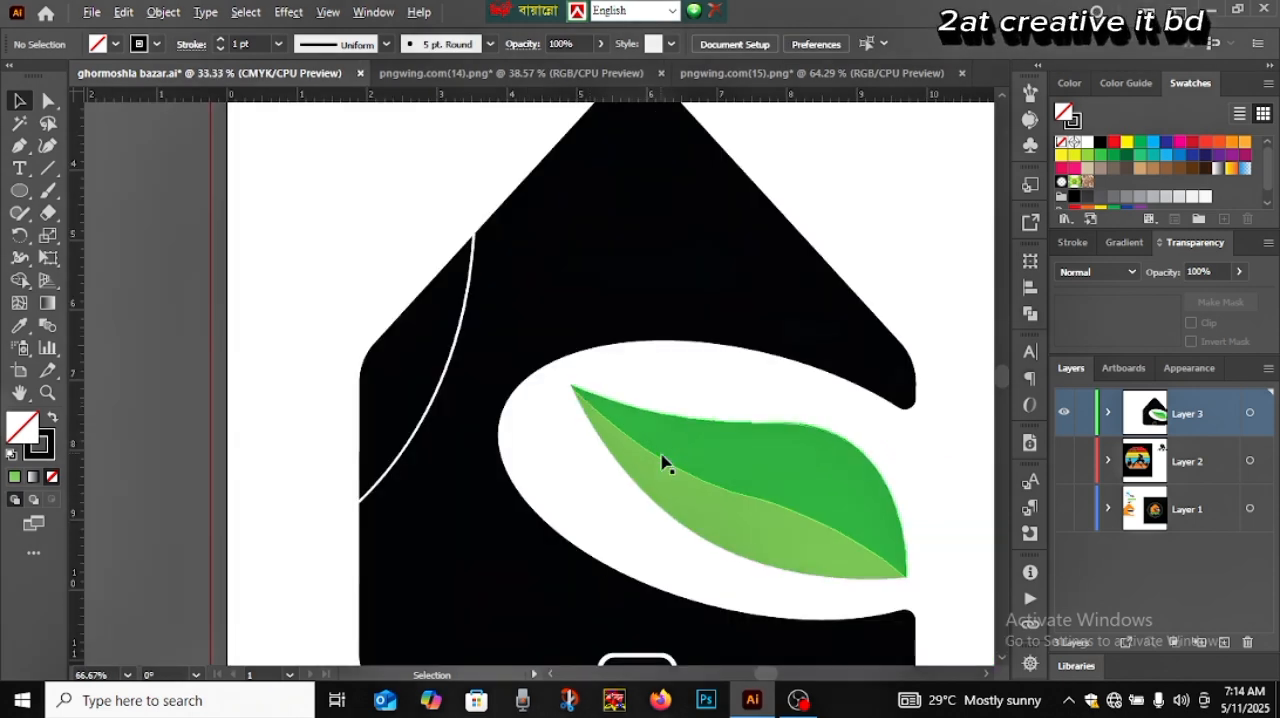
scroll(663, 463, down, 2)
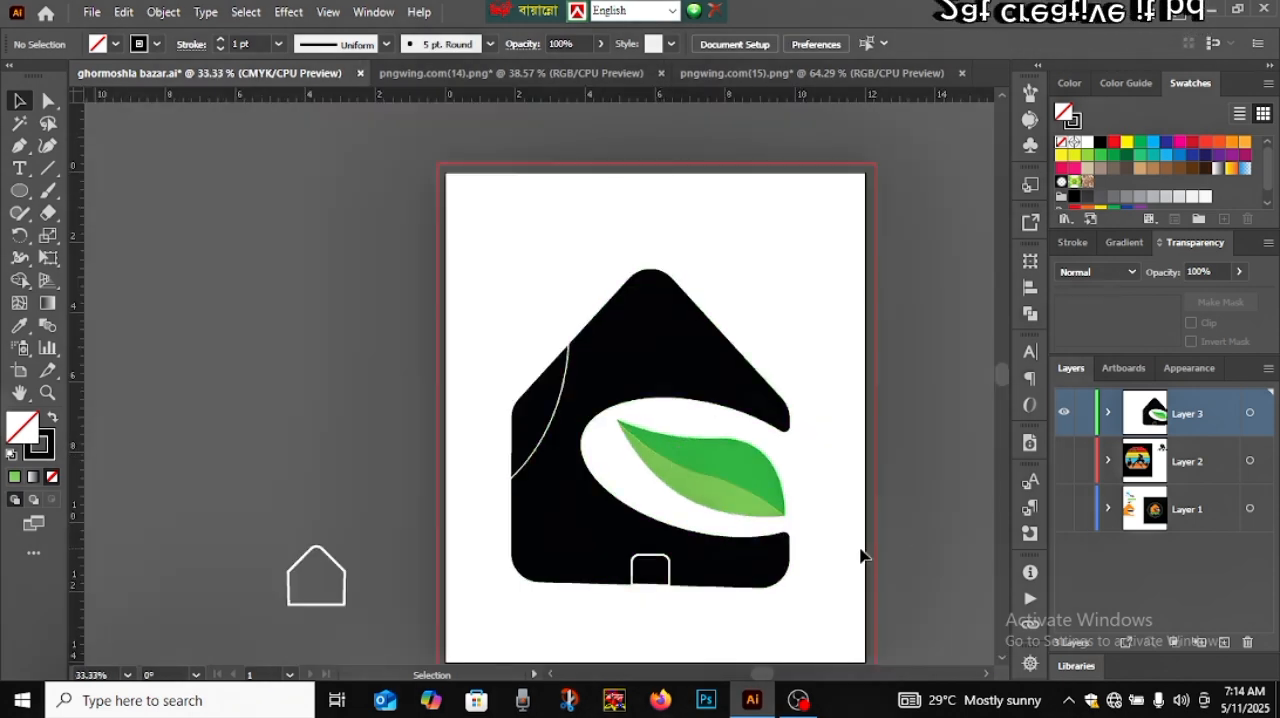
scroll(811, 547, up, 1)
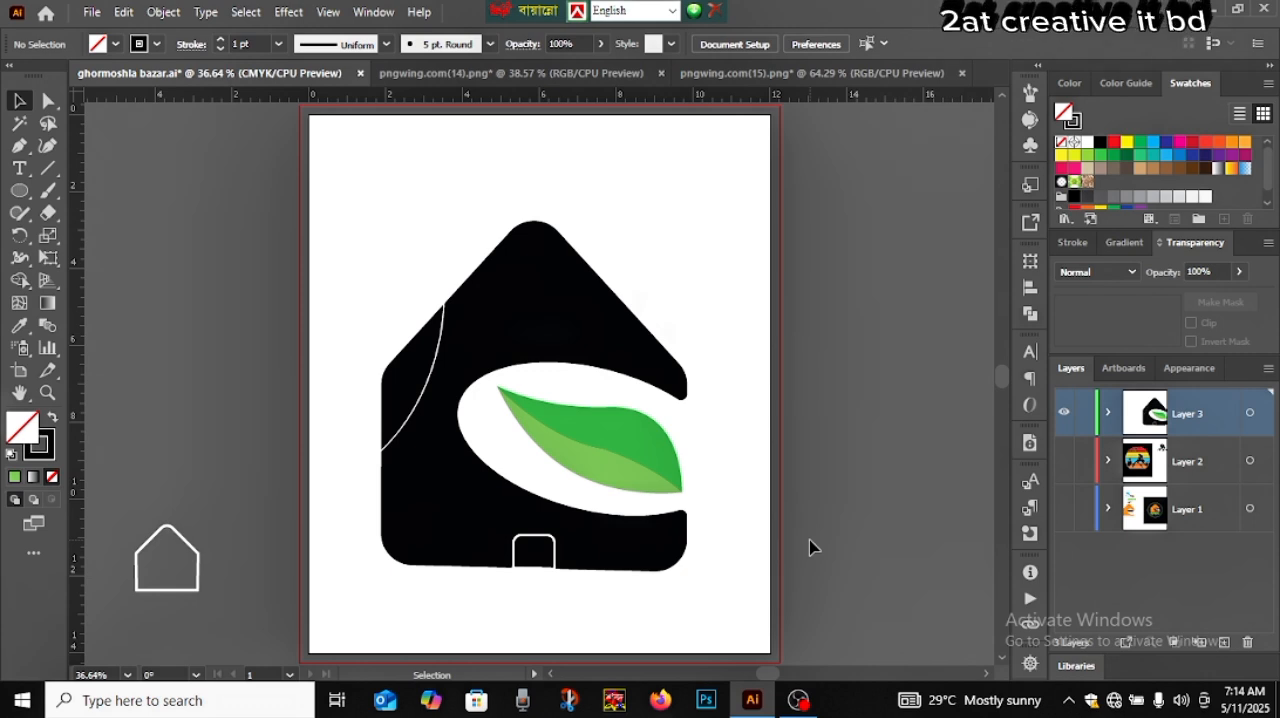
Move the small white house outline from beside the artboard onto the right end of the leaf, and deselect it
drag(180, 543, 656, 440)
key(a)
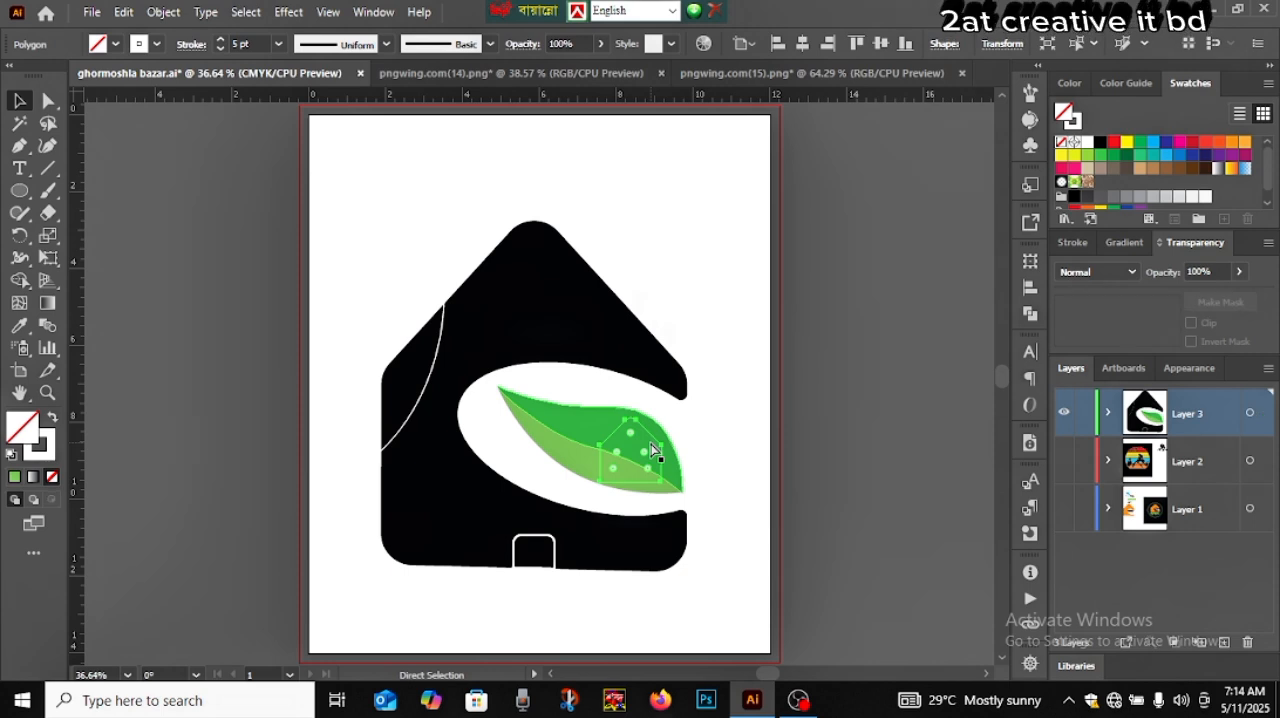
key(v)
click(840, 467)
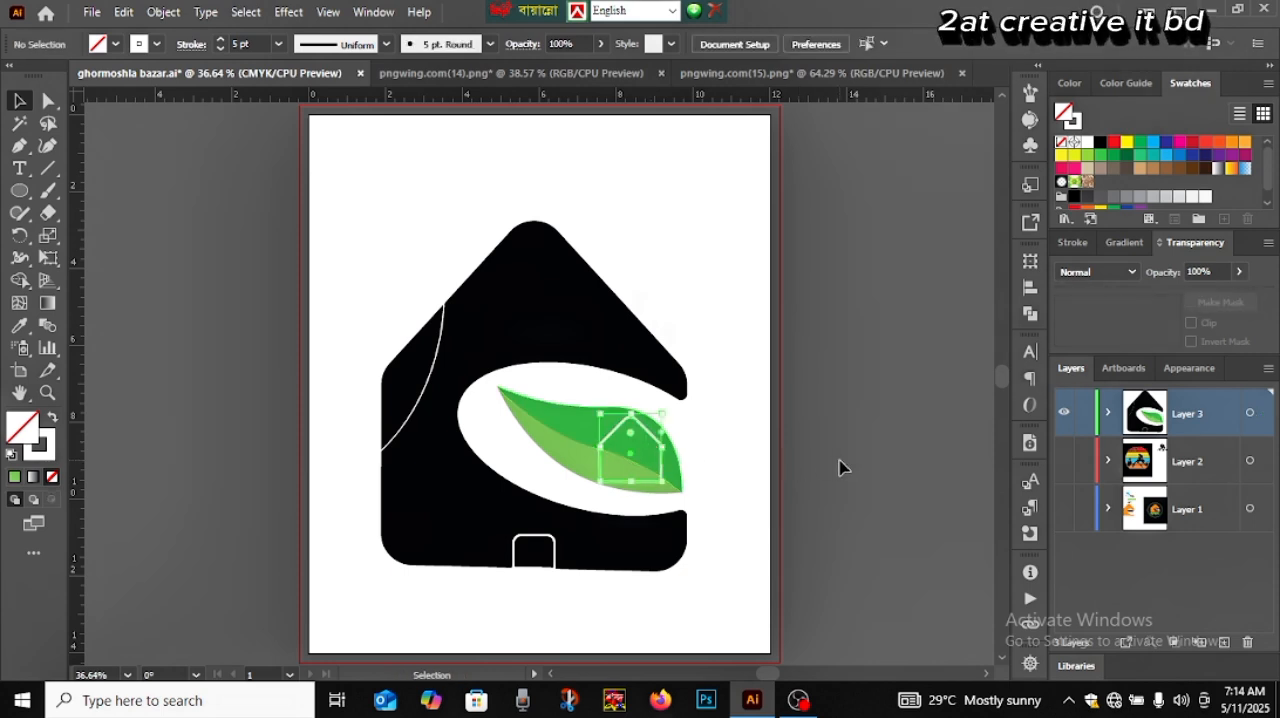
Scale the small house outline down so it fits inside the leaf's right end, and deselect it
click(661, 474)
scroll(661, 474, up, 4)
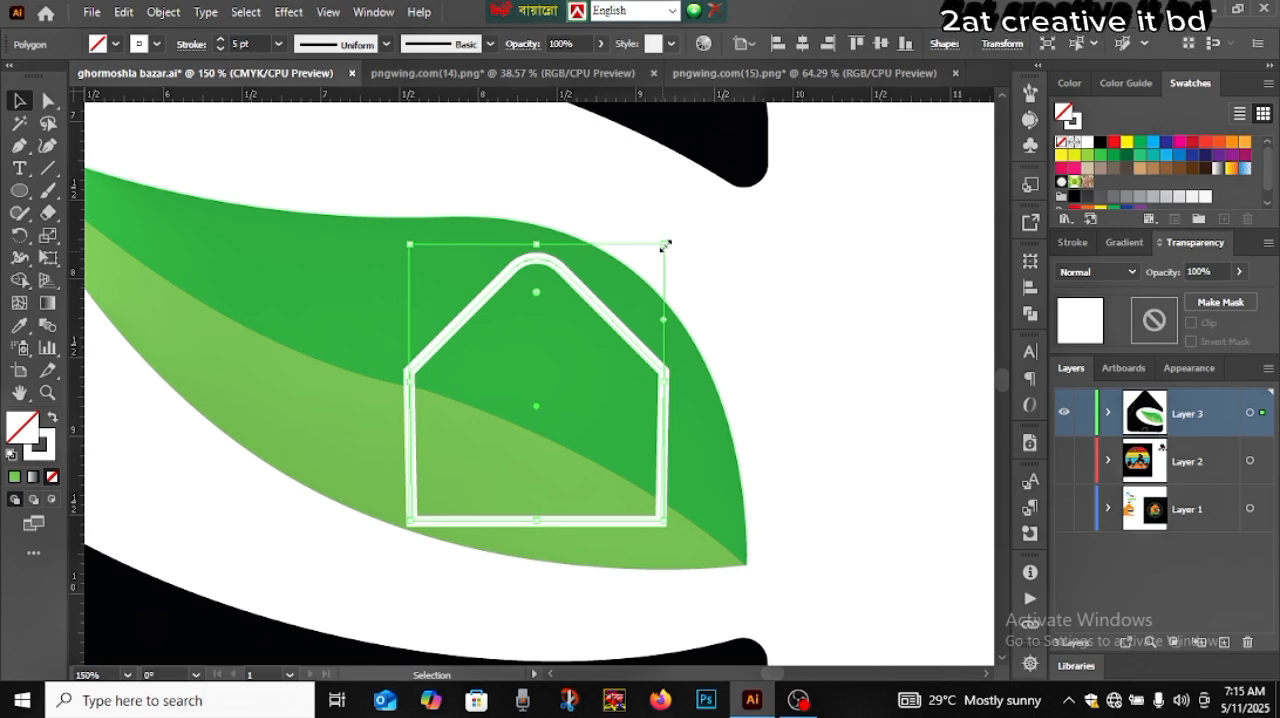
drag(665, 245, 637, 280)
click(763, 375)
key(ctrl+0)
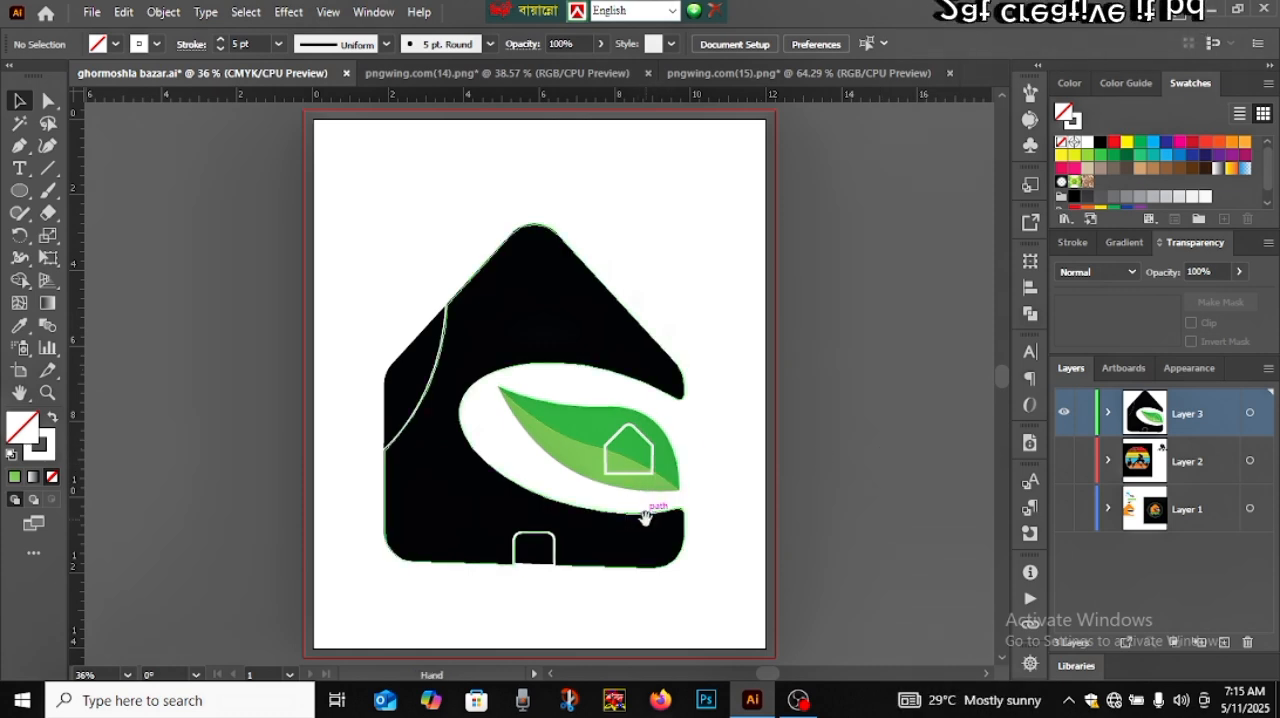
Add a line of placeholder point text below the house, enlarge it to about 87 pt, and centre it under the door
scroll(640, 500, down, 3)
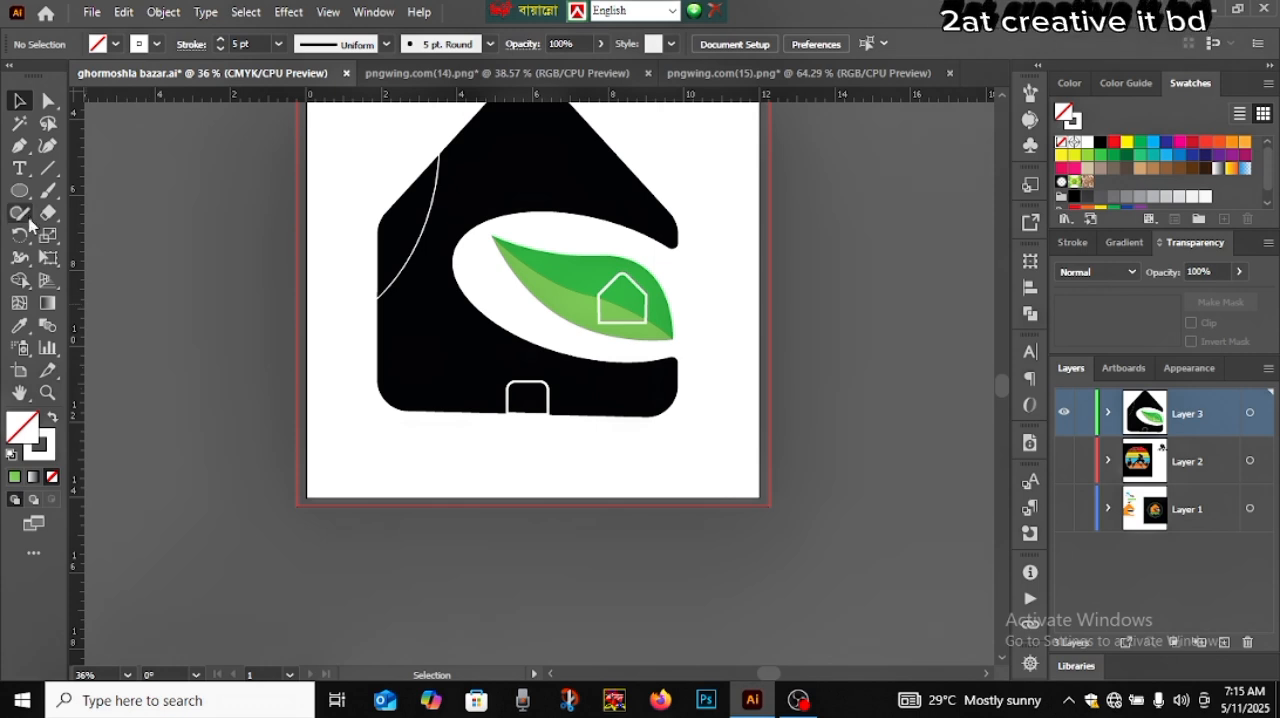
click(20, 168)
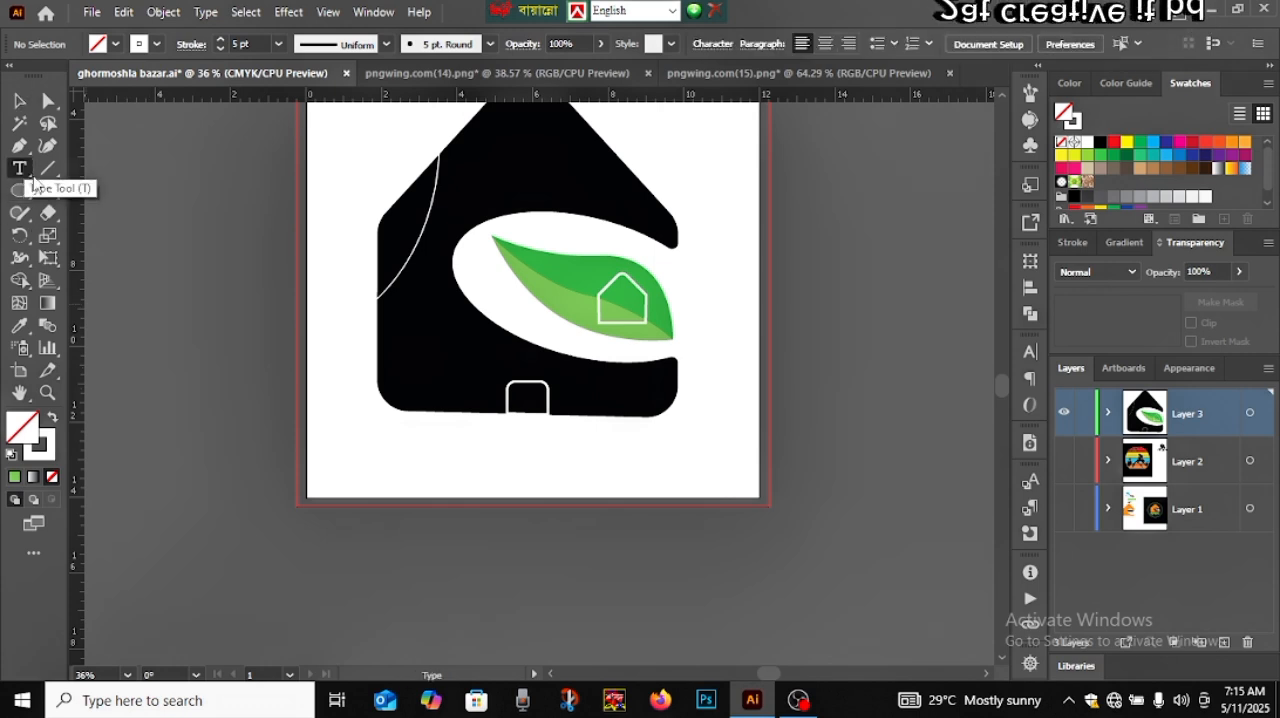
click(490, 434)
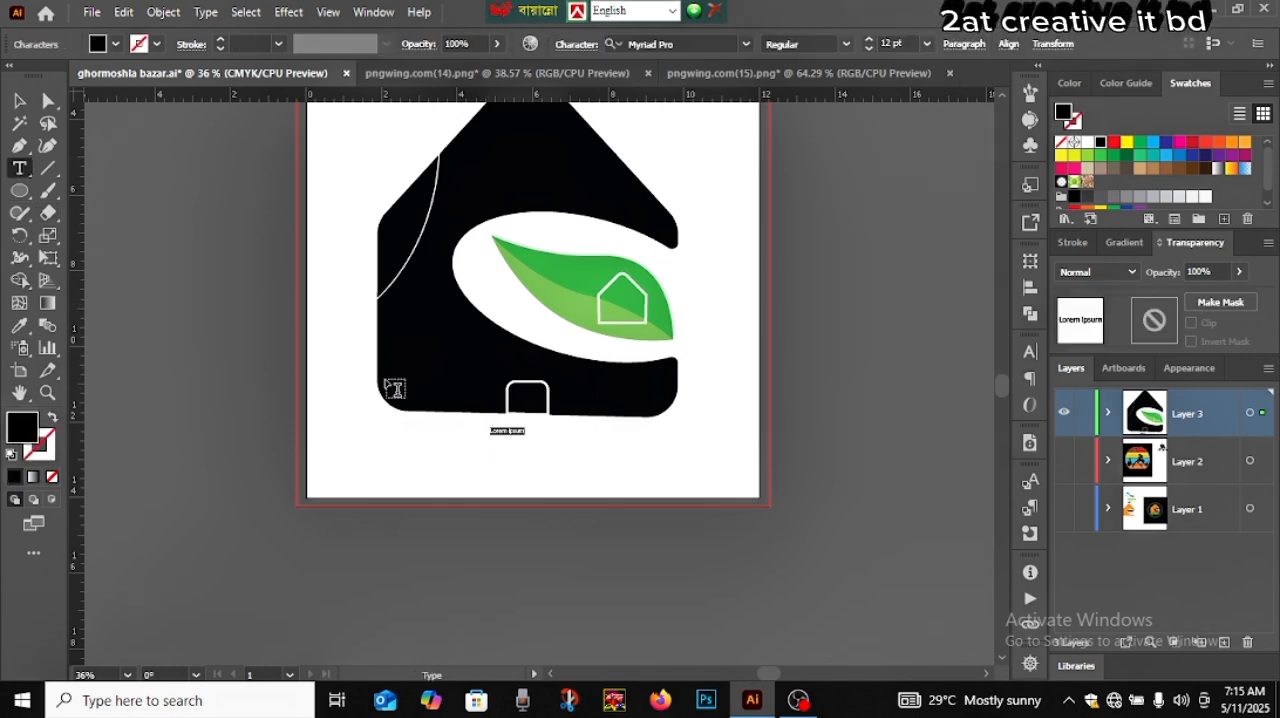
click(20, 101)
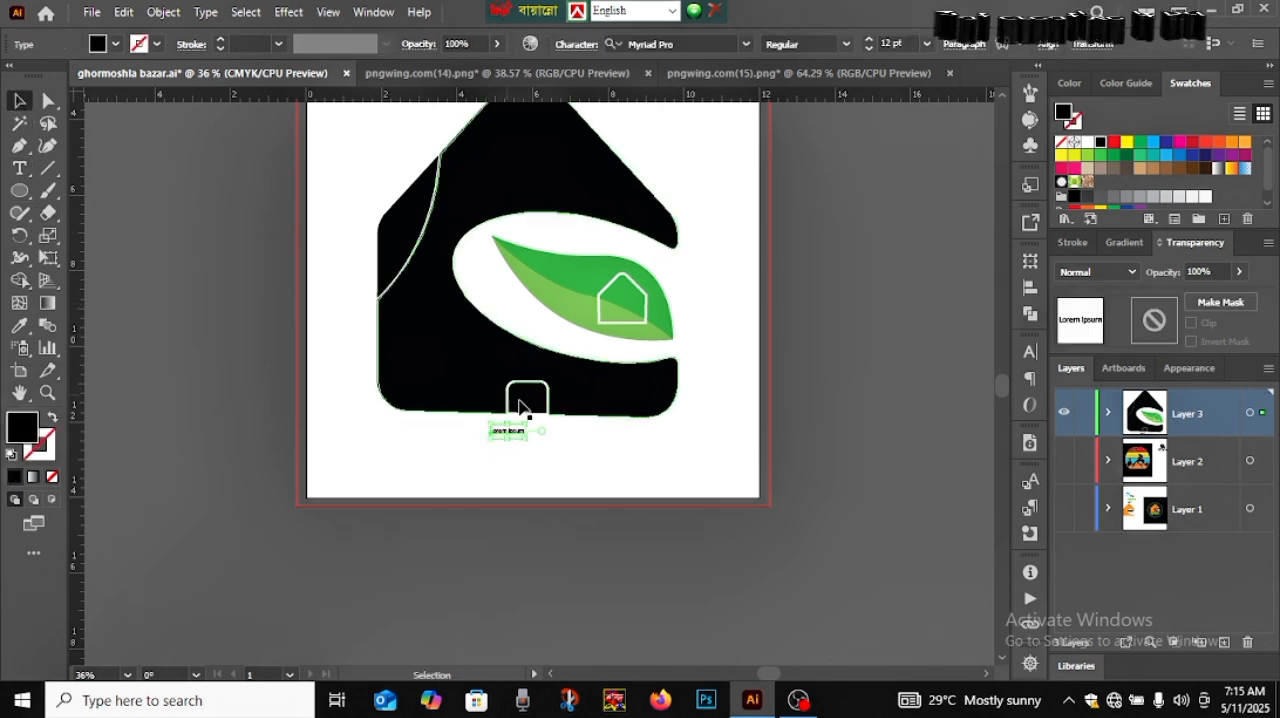
drag(528, 441, 646, 487)
drag(533, 444, 543, 455)
Replace the placeholder text below the house with "ghormoshla" and finish text editing
triple_click(543, 453)
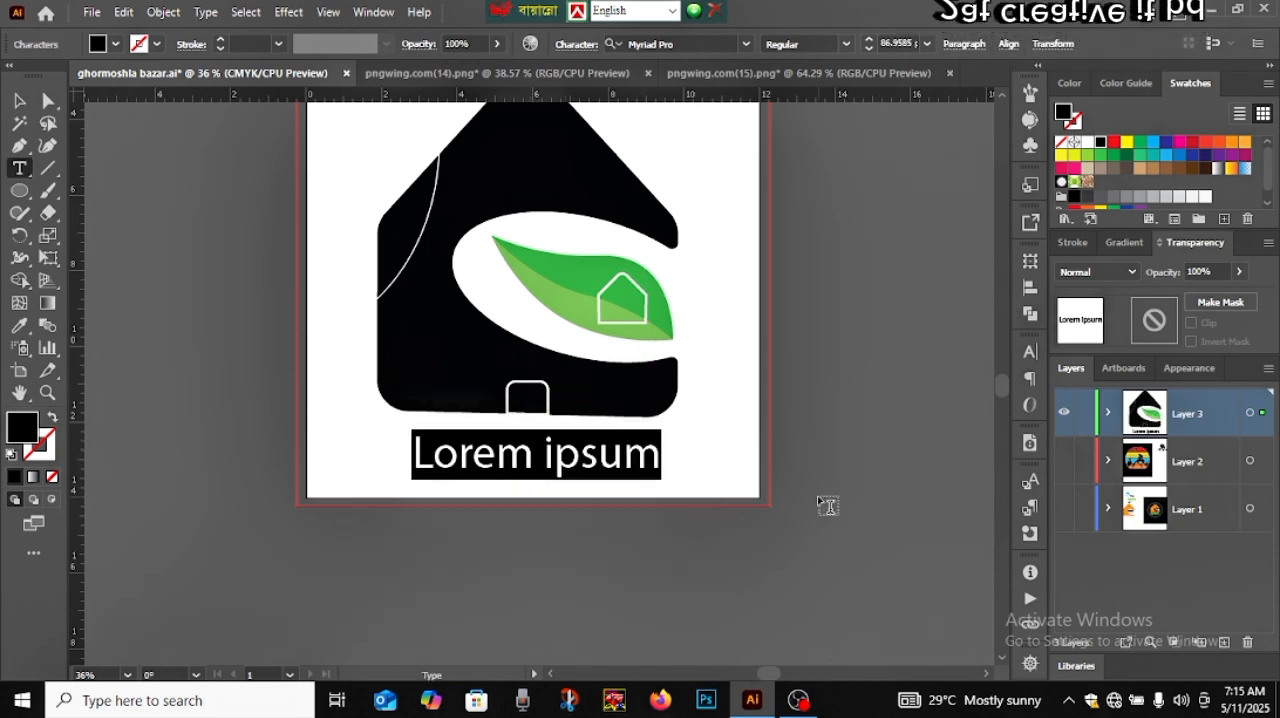
text(gh)
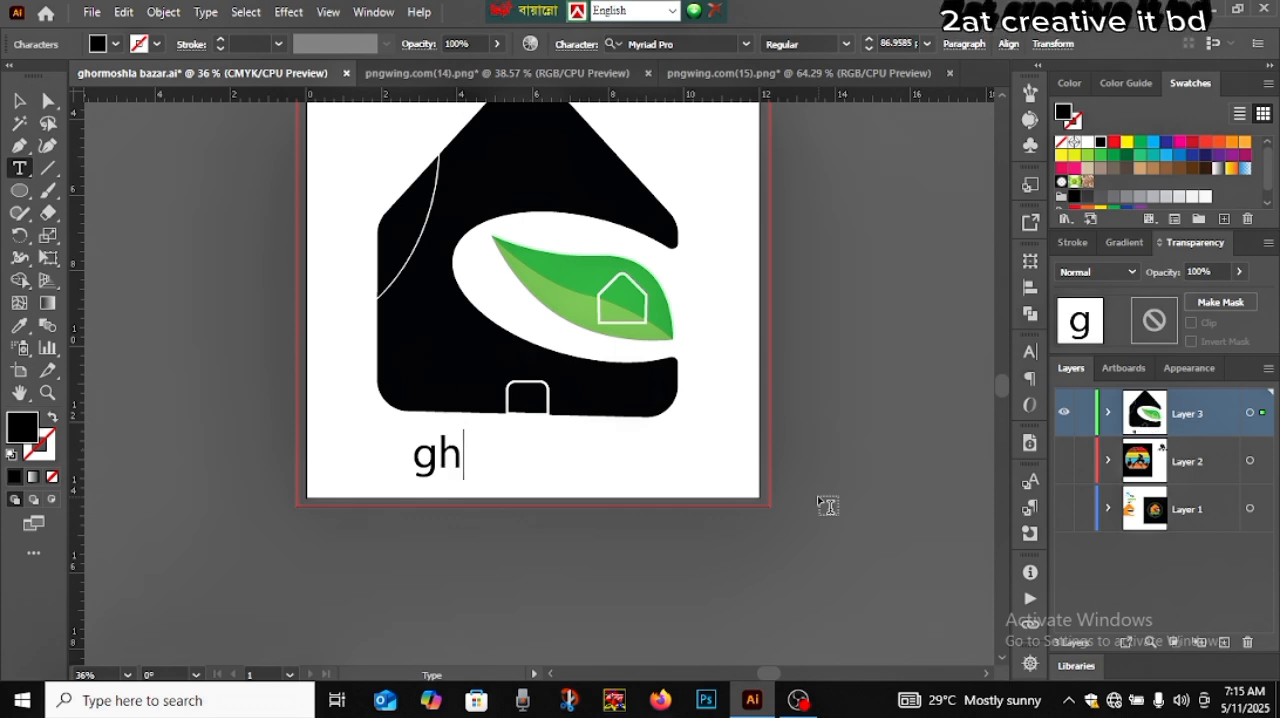
text(ormao)
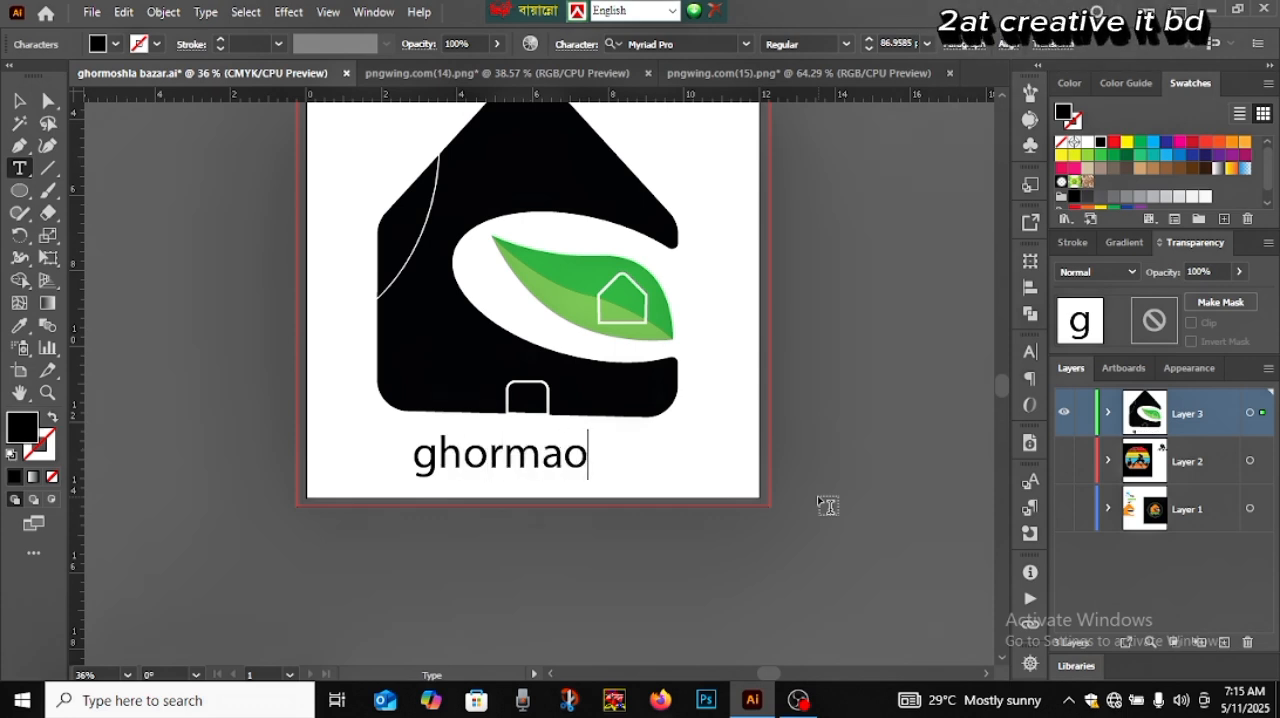
key(BackSpace)
key(BackSpace)
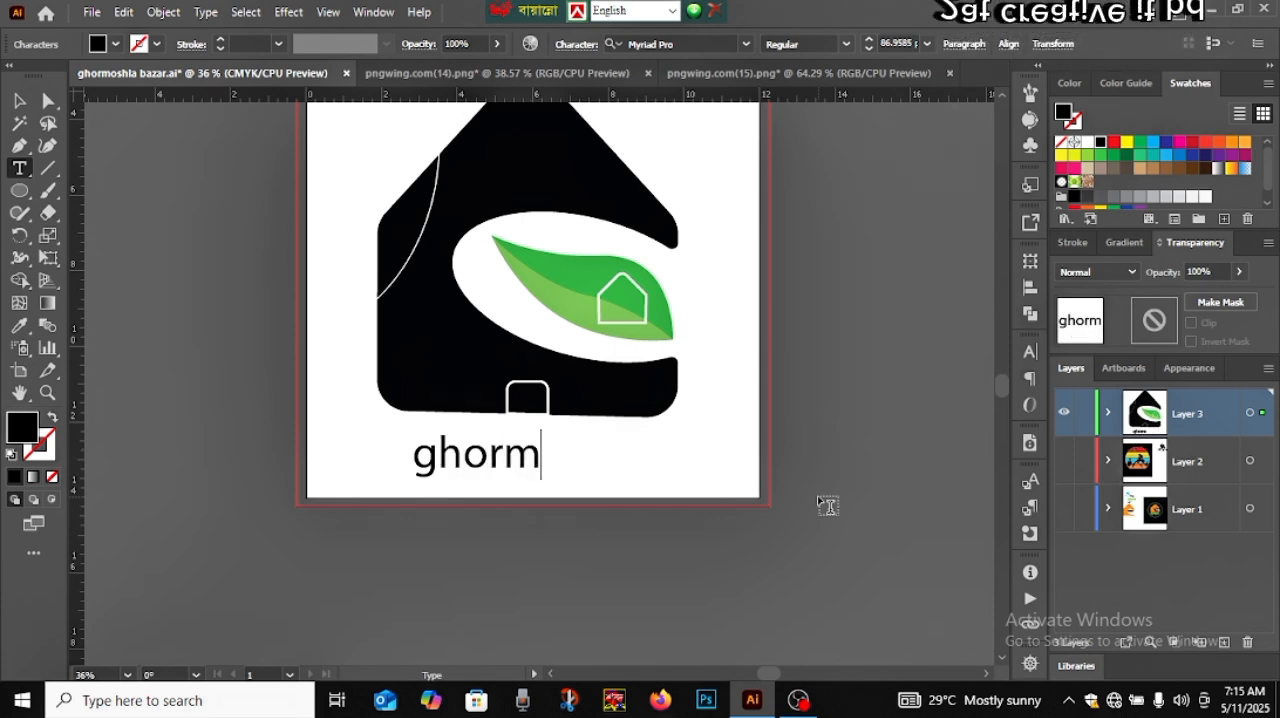
text(osha)
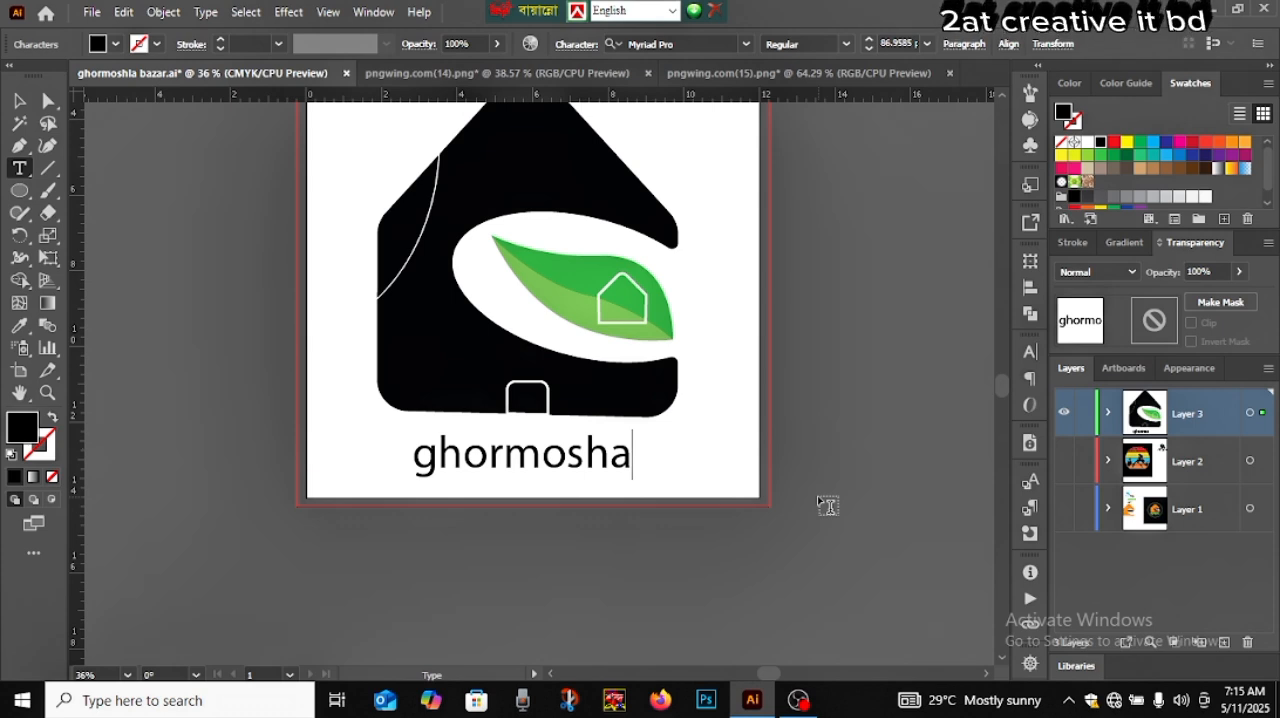
key(BackSpace)
text(la)
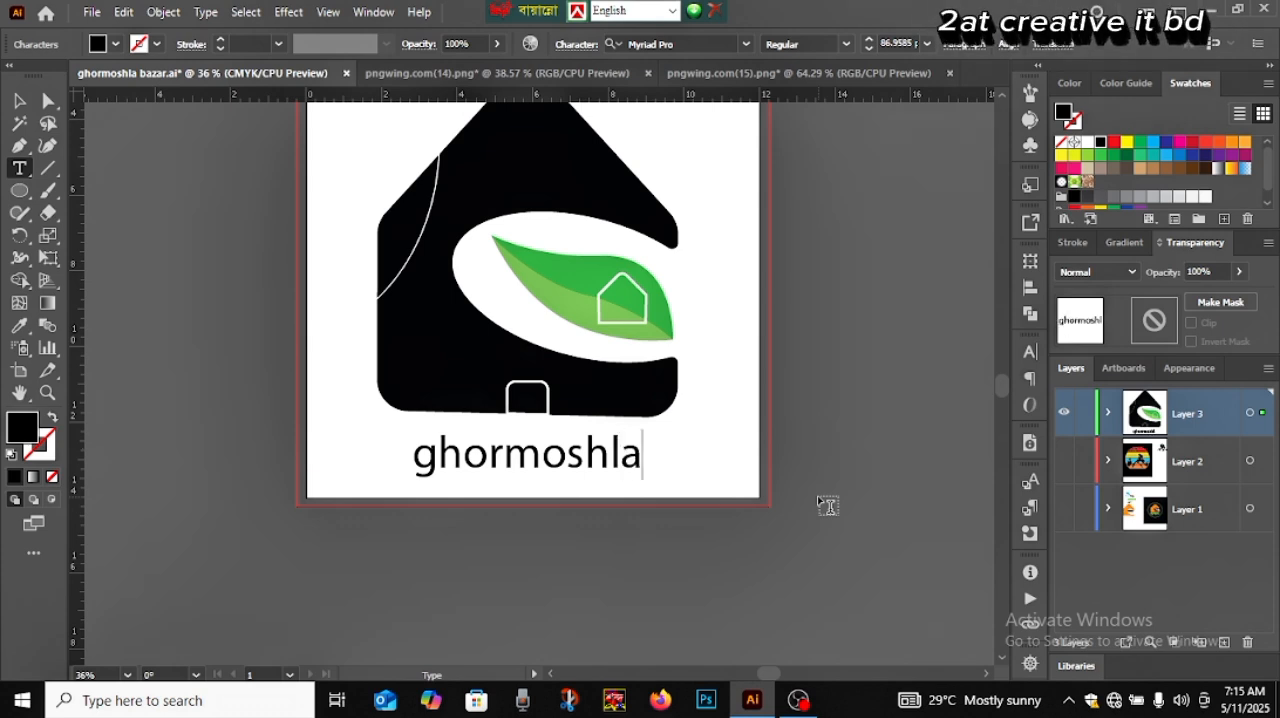
key(Escape)
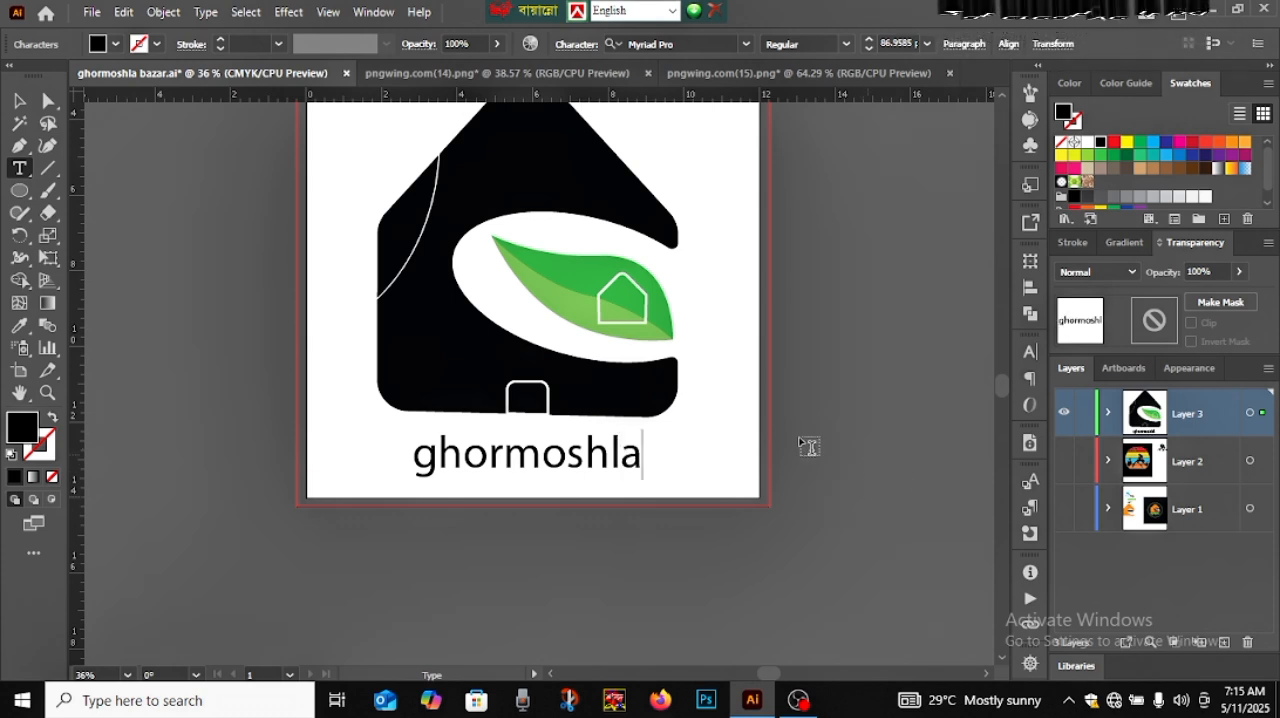
Duplicate the "ghormoshla" text directly below itself and change the copy to "bazar"
click(19, 100)
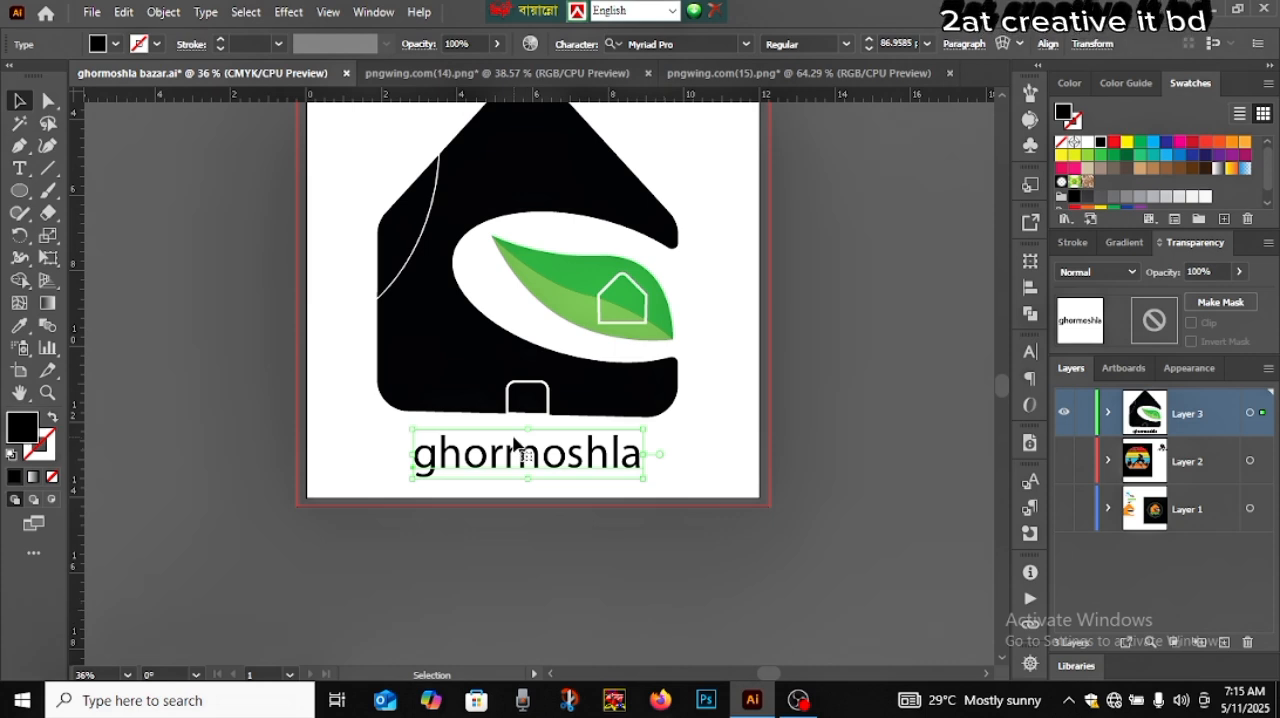
drag(515, 445, 518, 511)
double_click(516, 509)
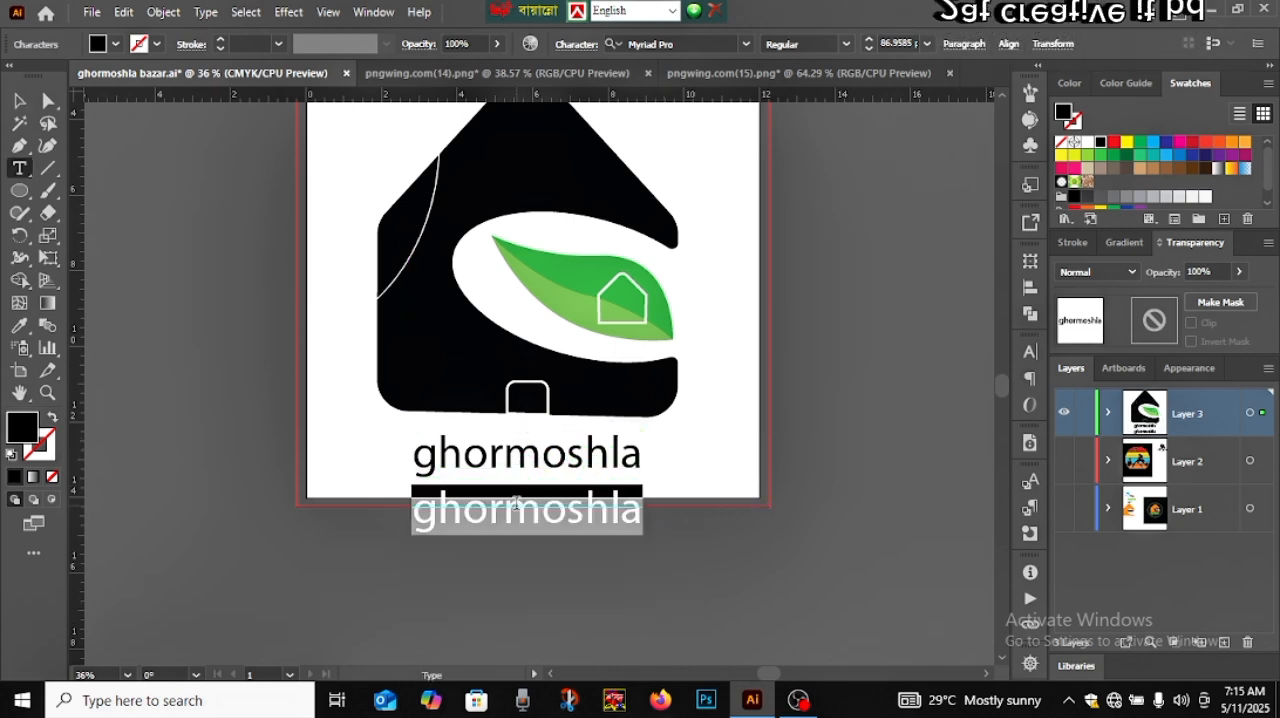
text(bazar)
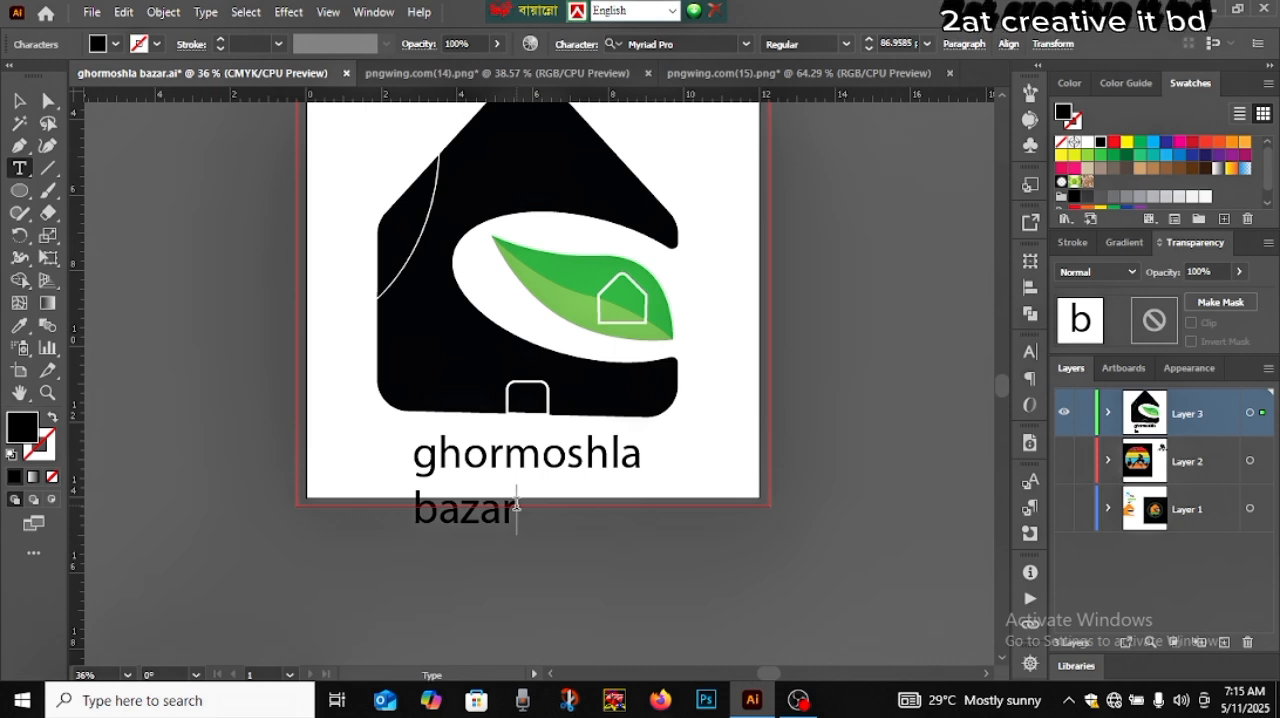
Nudge the "ghormoshla" text slightly toward the house and set its font to AMCAP Eternal
click(19, 101)
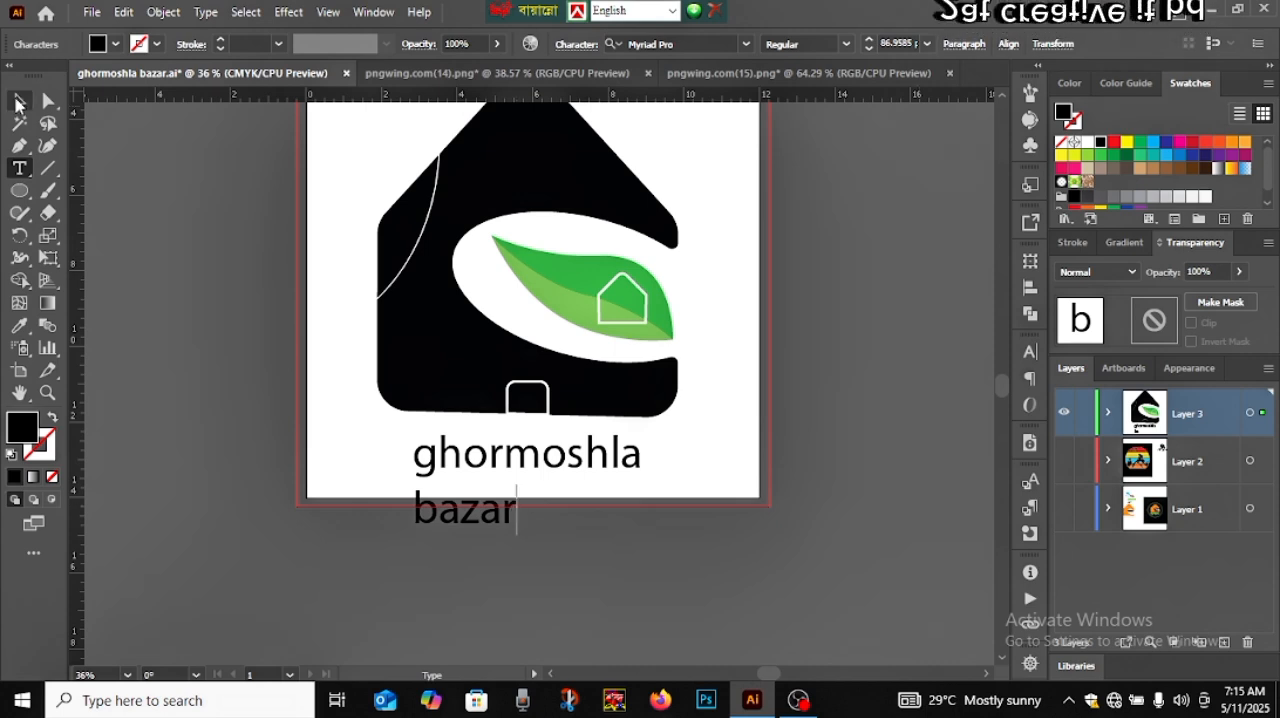
click(548, 474)
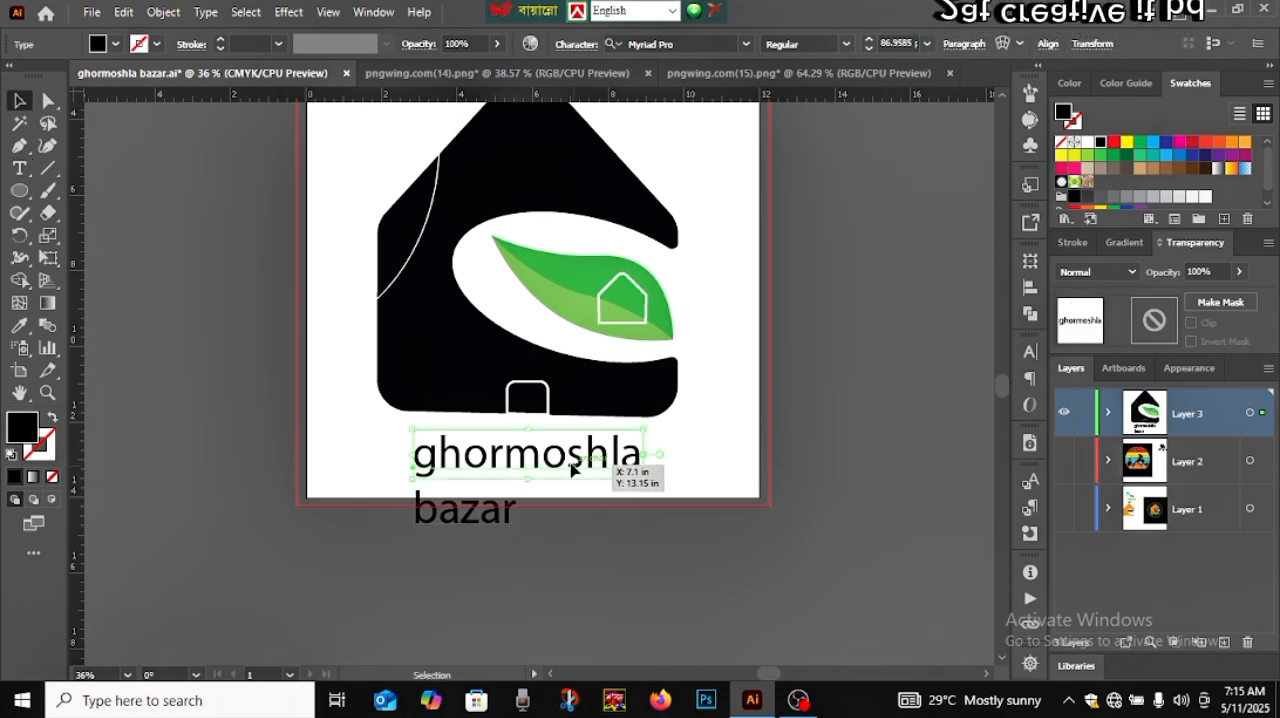
drag(572, 466, 568, 466)
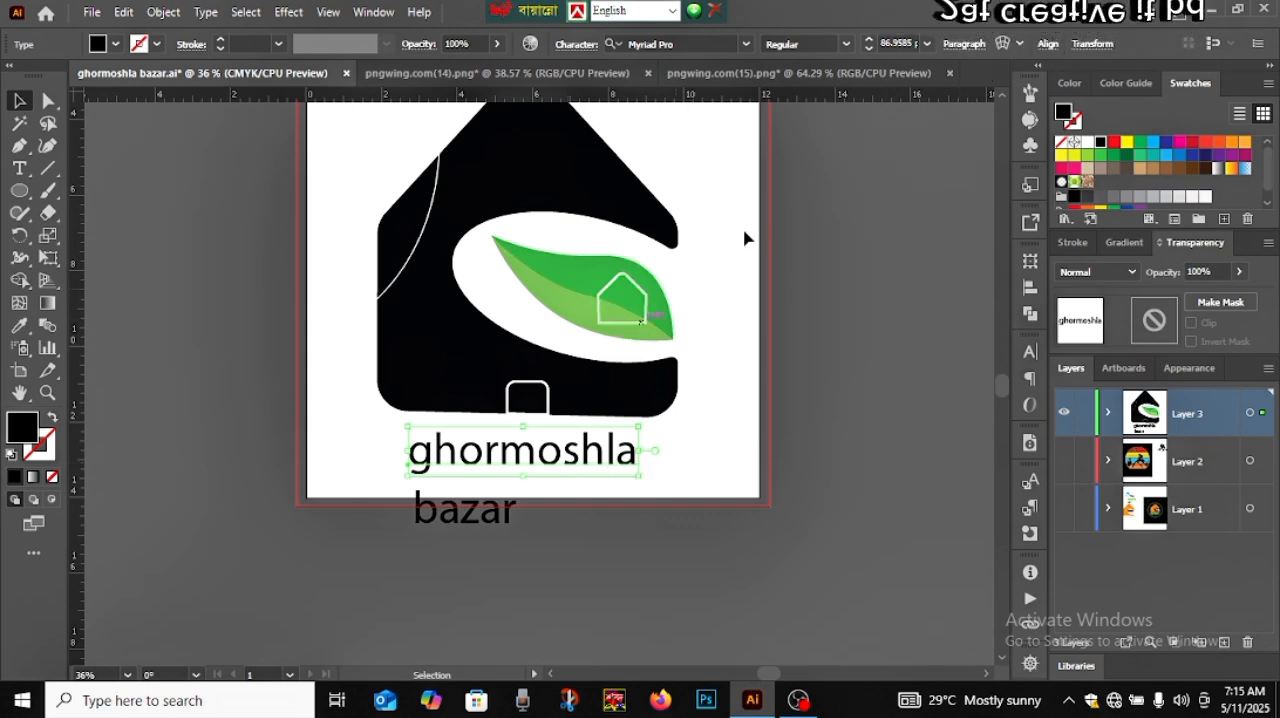
click(745, 46)
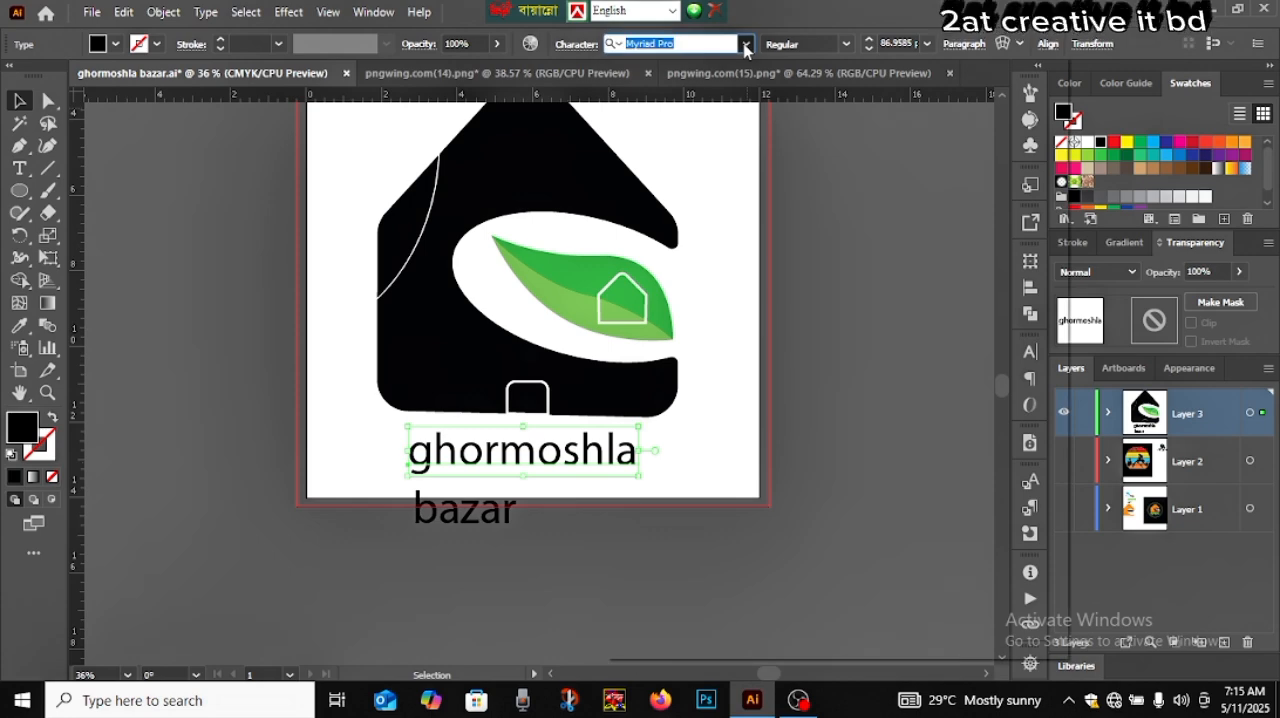
click(745, 46)
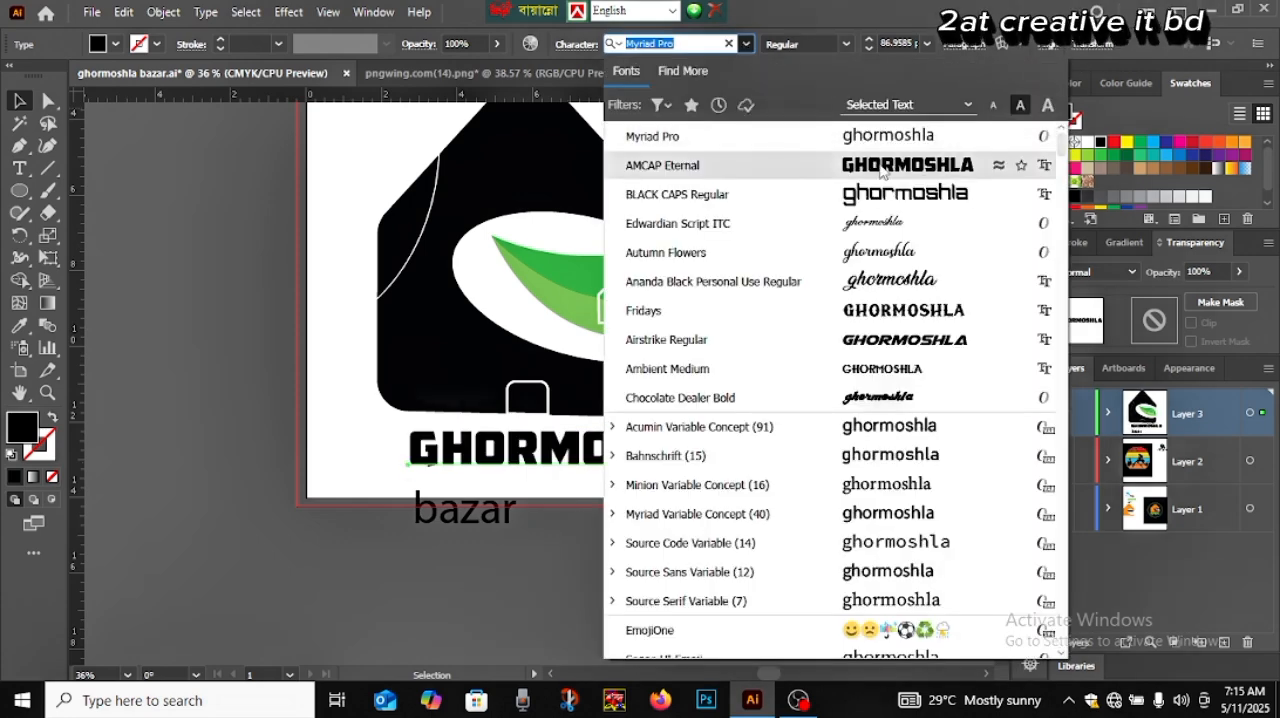
click(881, 172)
Centre the brand name beneath the house and scale it down to about 76 pt, close to the house's width
drag(625, 463, 585, 457)
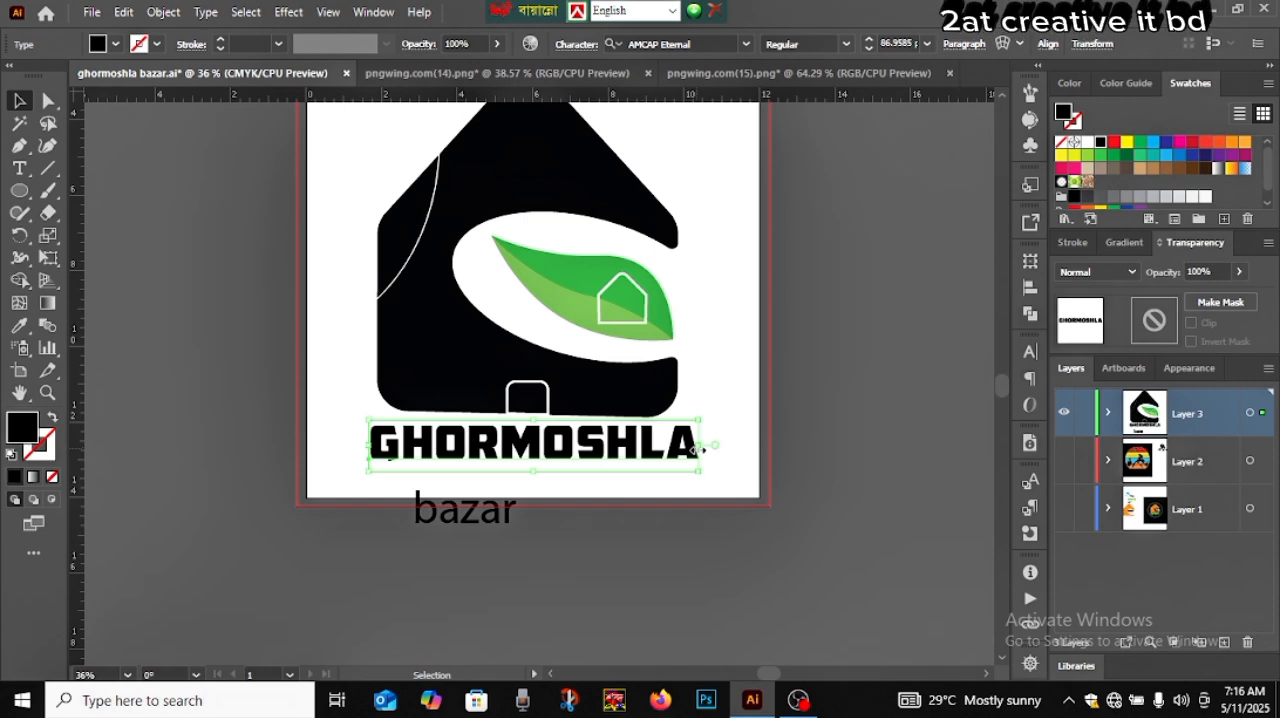
drag(697, 449, 683, 449)
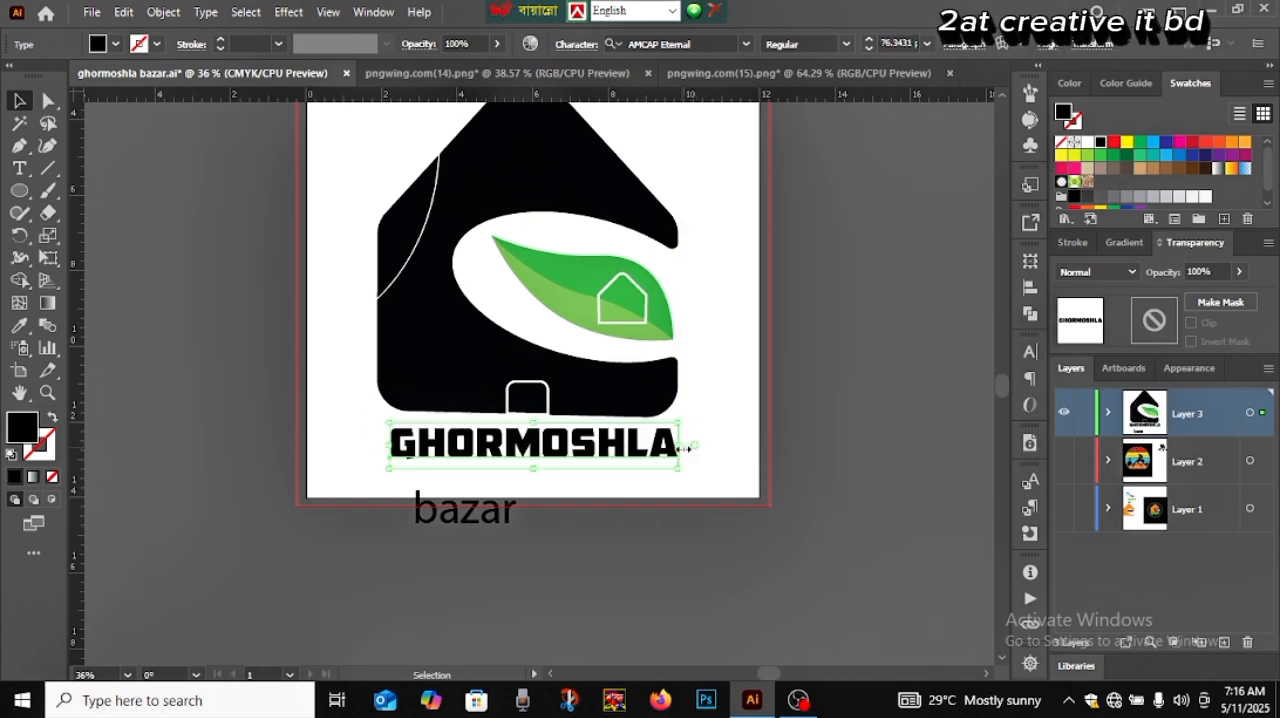
click(846, 449)
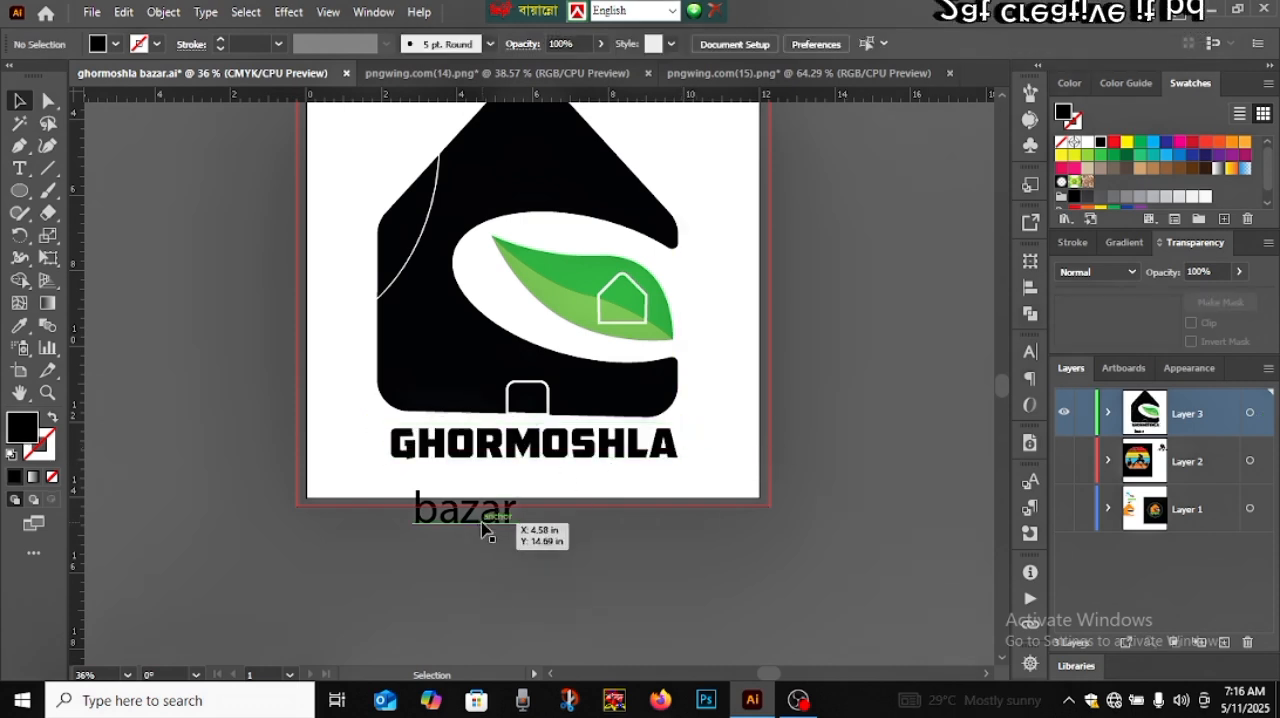
Move the house, leaf and GHORMOSHLA text up together on the artboard, leaving space for the second text line
scroll(481, 528, up, 2)
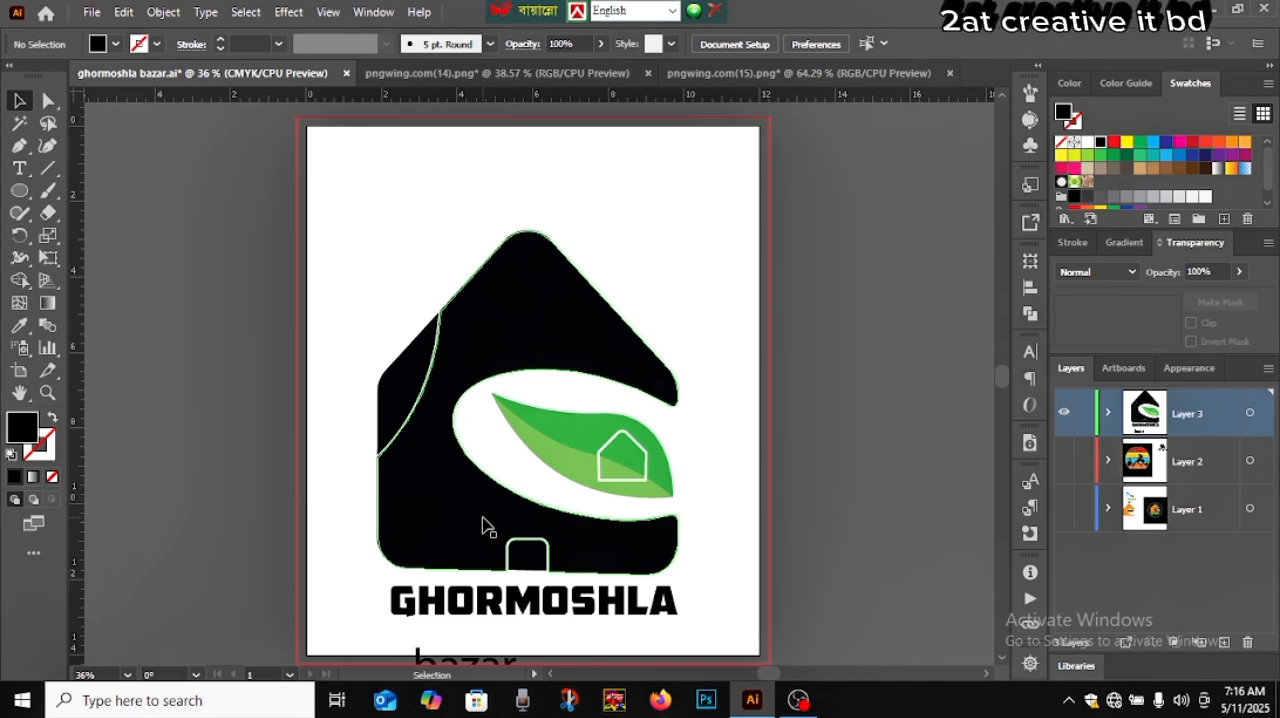
scroll(481, 528, down, 1)
drag(367, 278, 697, 562)
drag(576, 511, 581, 452)
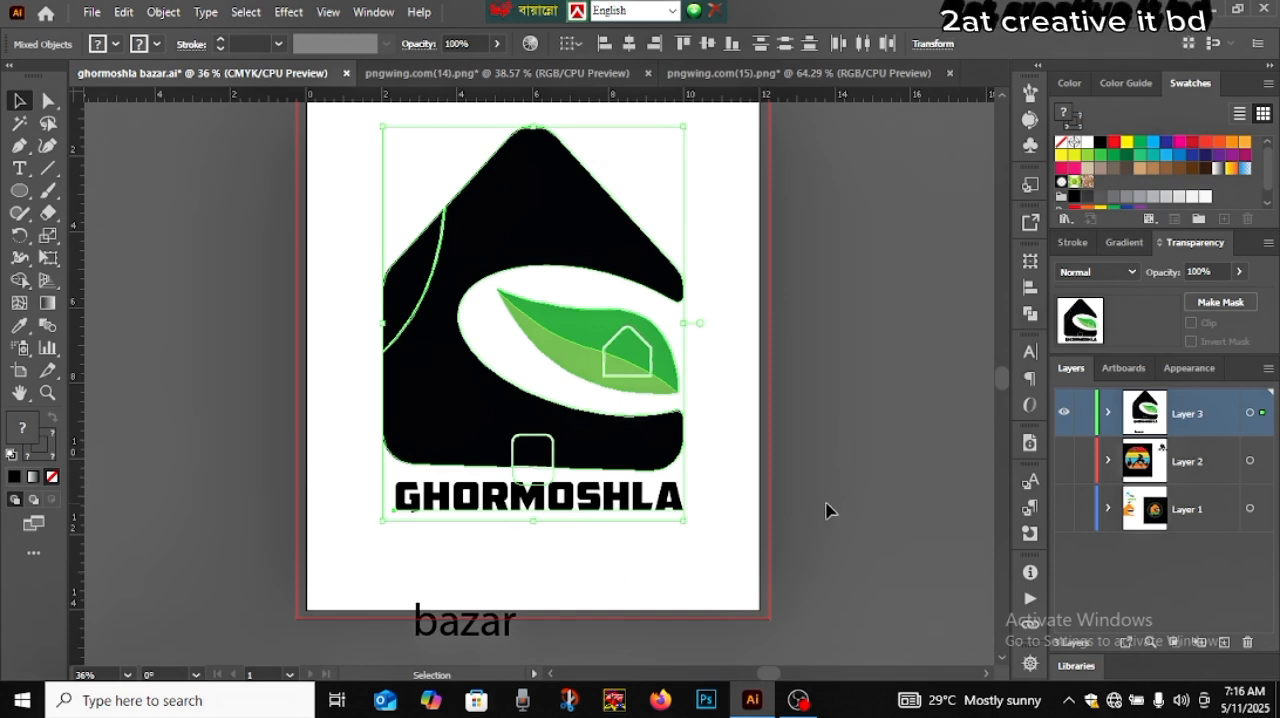
click(826, 511)
Lower the GHORMOSHLA text slightly and place "bazar" centred directly below it
click(530, 500)
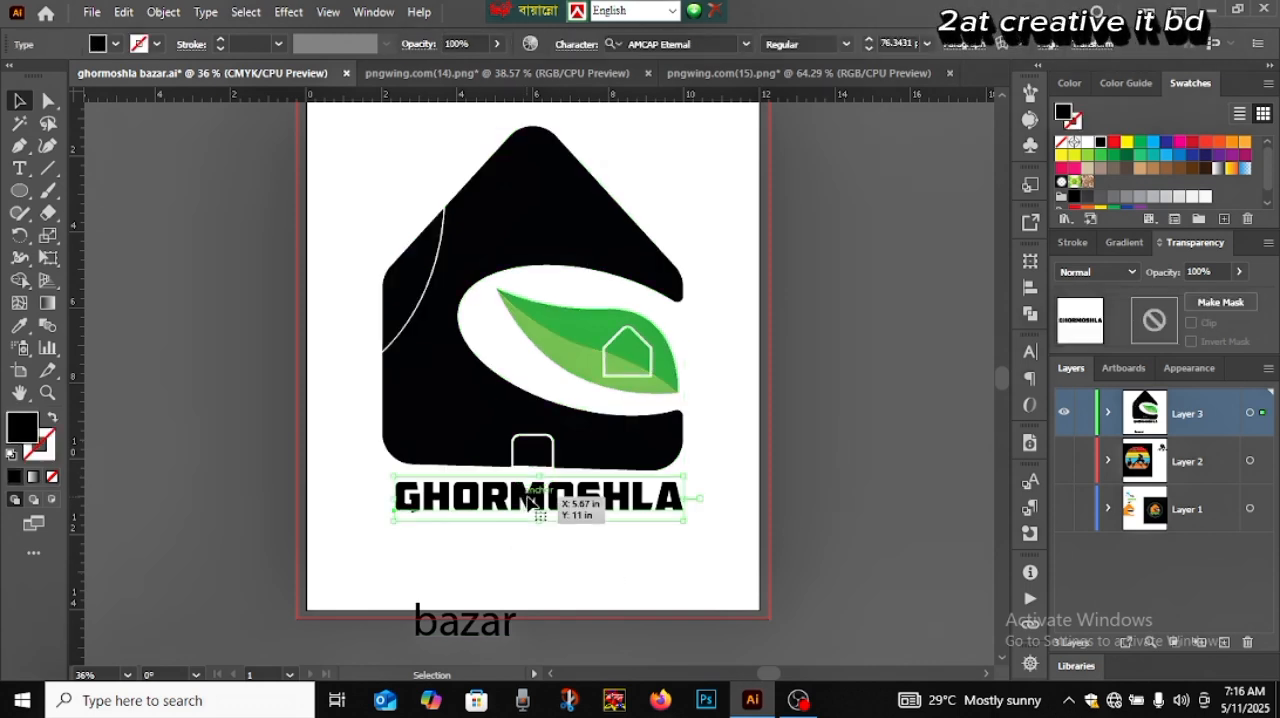
drag(532, 502, 532, 519)
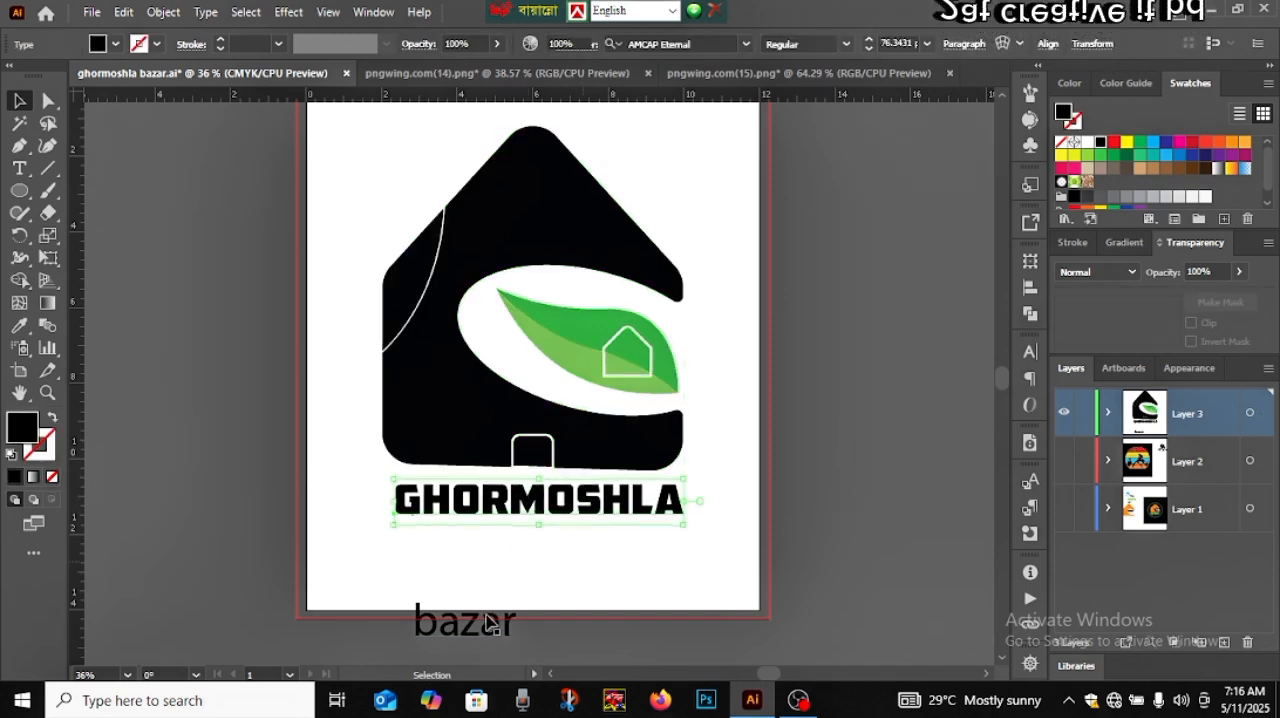
drag(468, 634, 548, 575)
Set the font of the "bazar" text to BLACK CAPS Regular
double_click(540, 555)
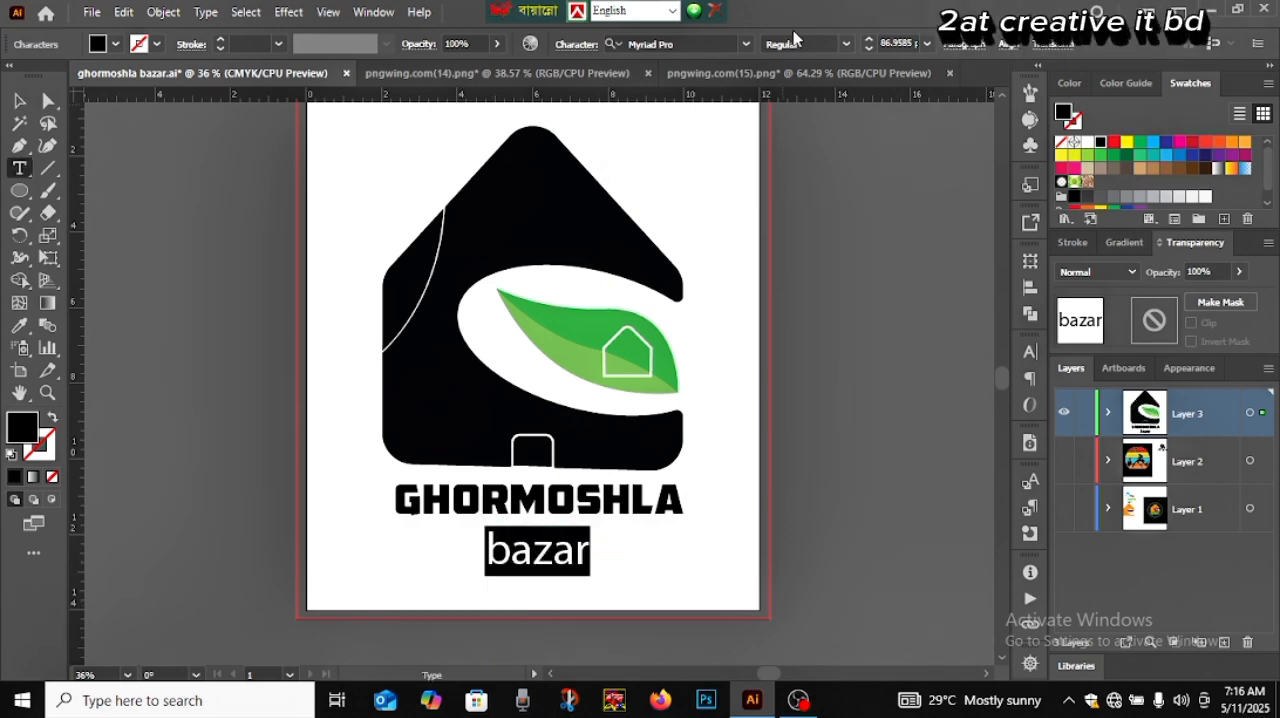
click(745, 46)
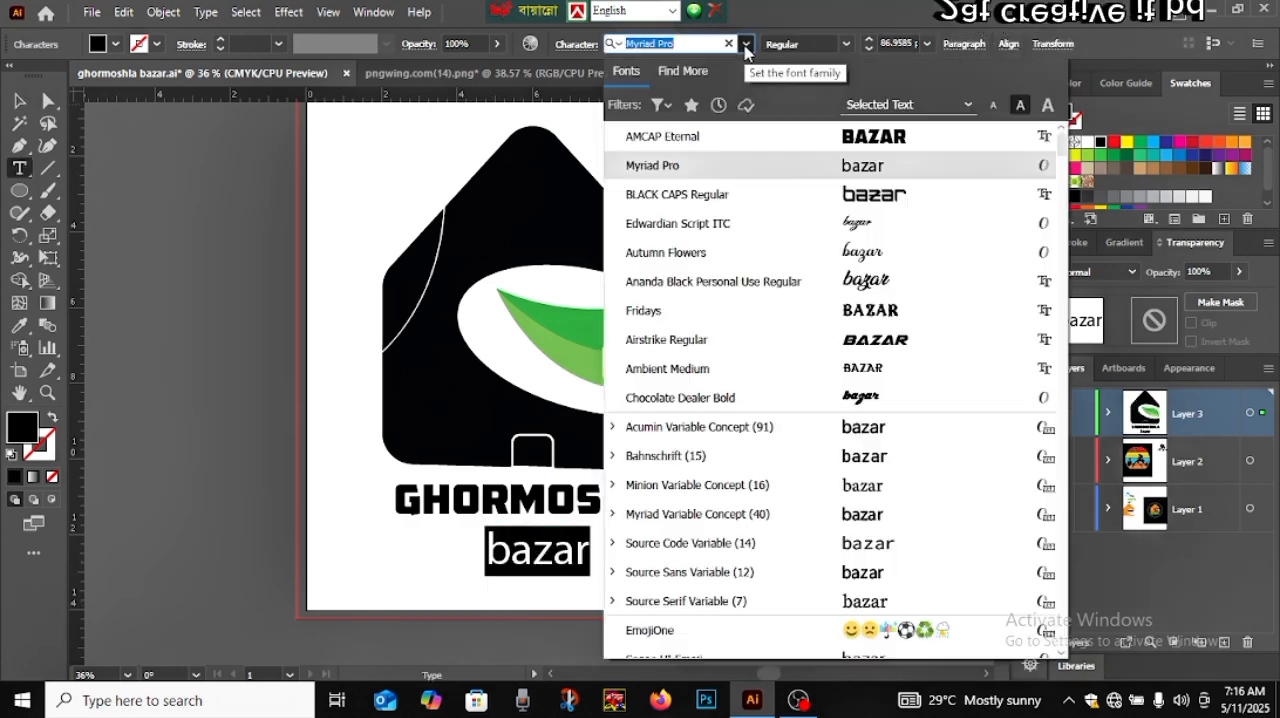
click(866, 196)
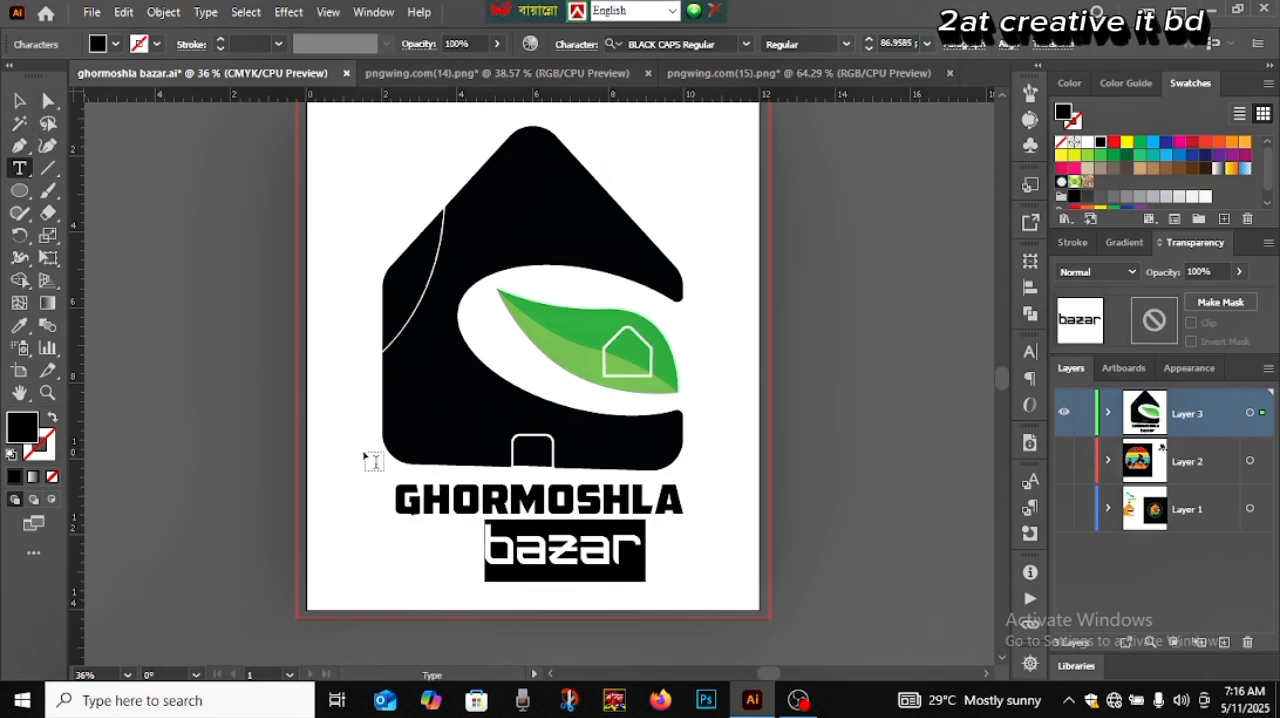
Set the tracking of the "bazar" text to 600 and finish text editing
click(1030, 351)
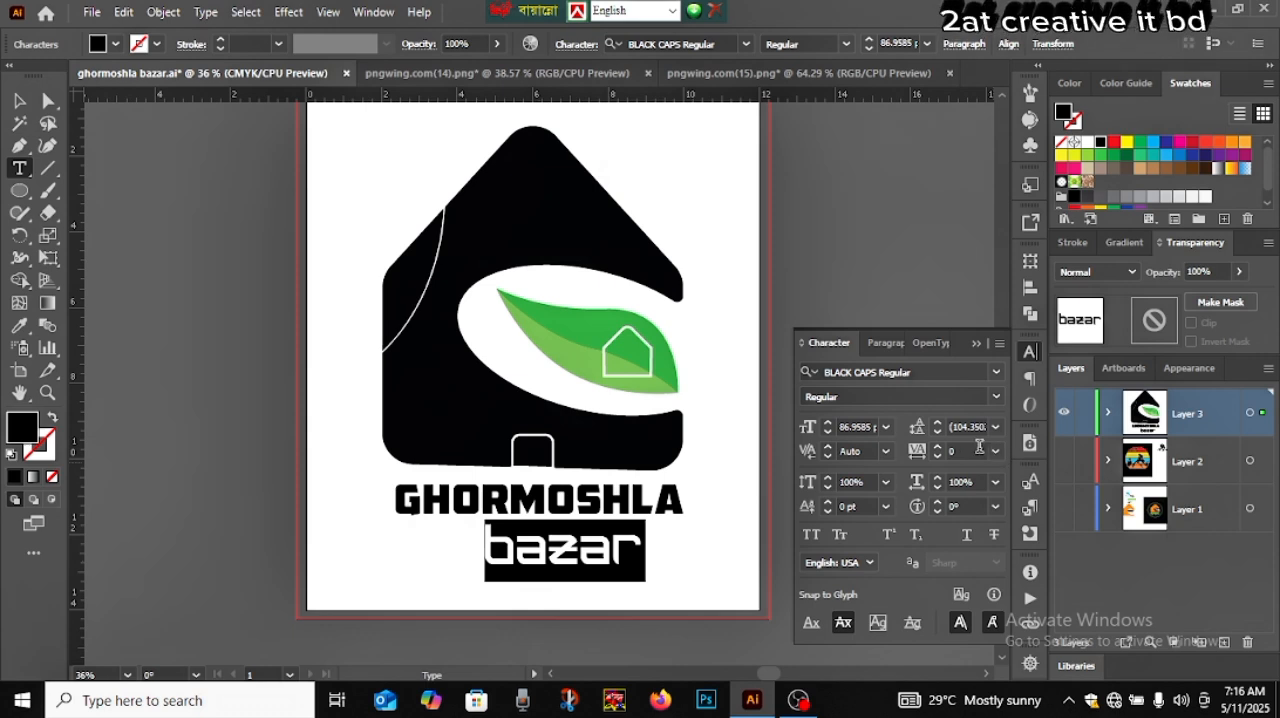
click(979, 449)
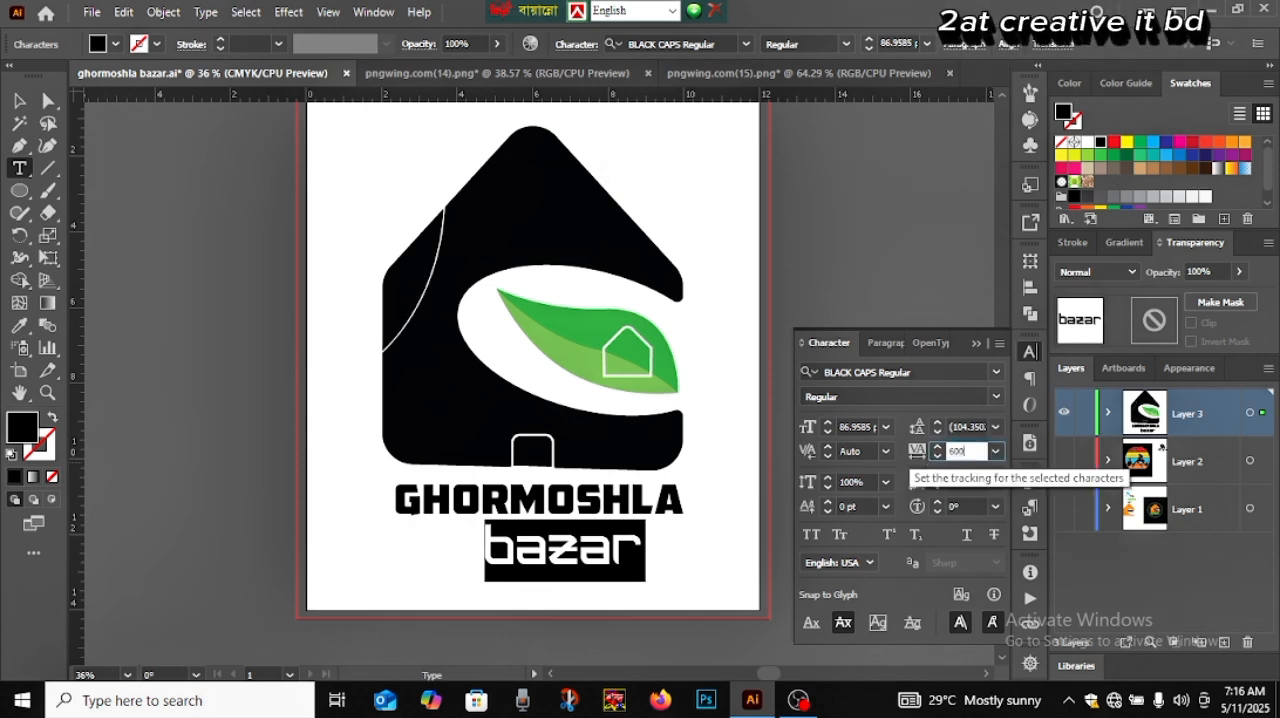
key(Return)
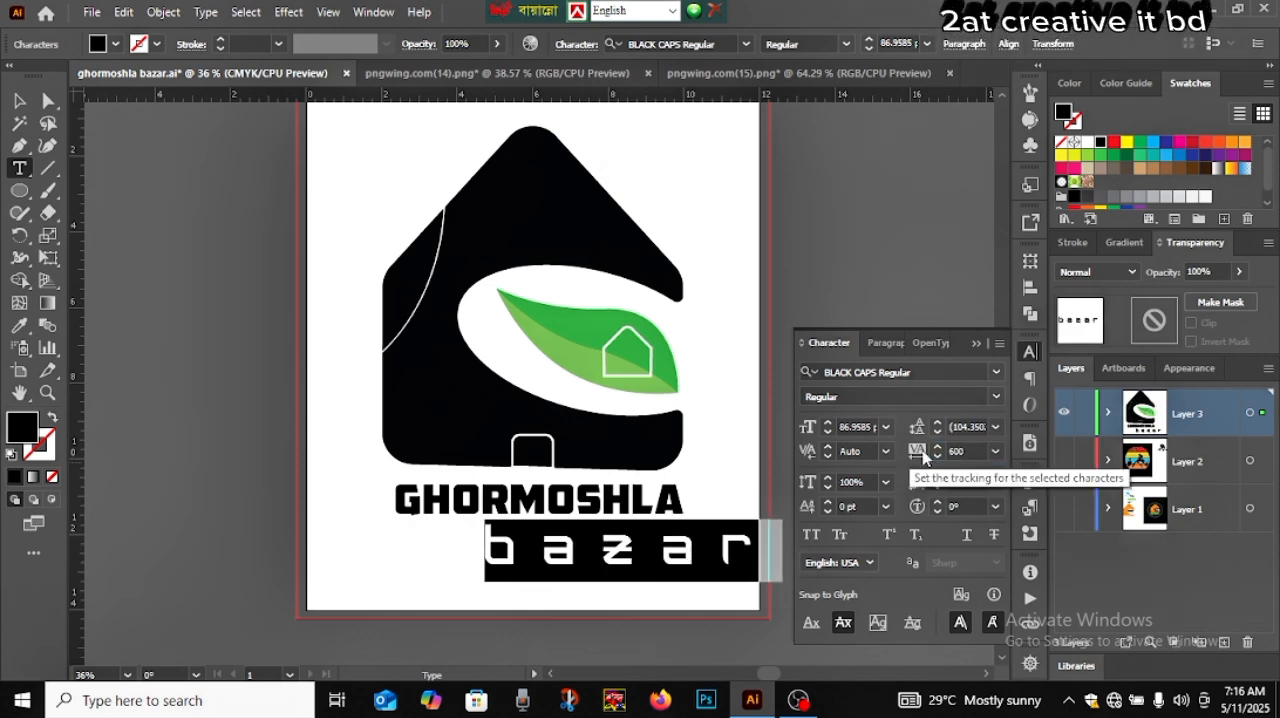
click(19, 101)
click(336, 484)
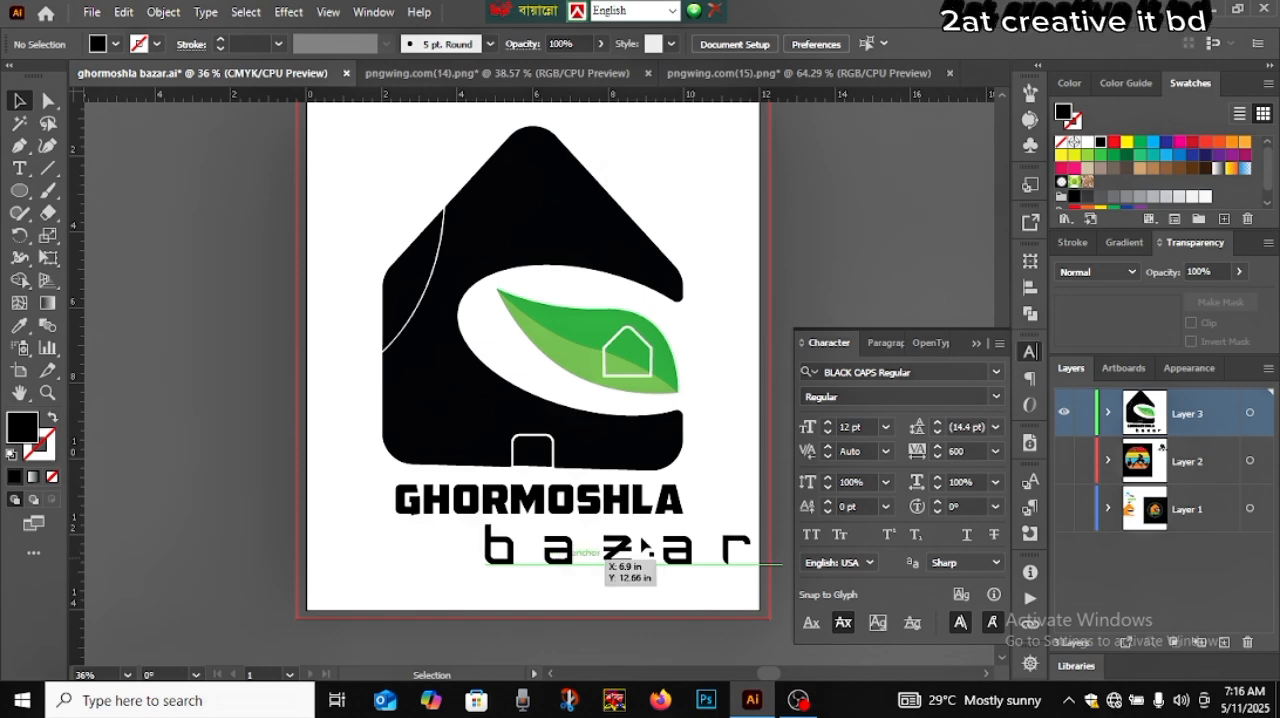
click(976, 344)
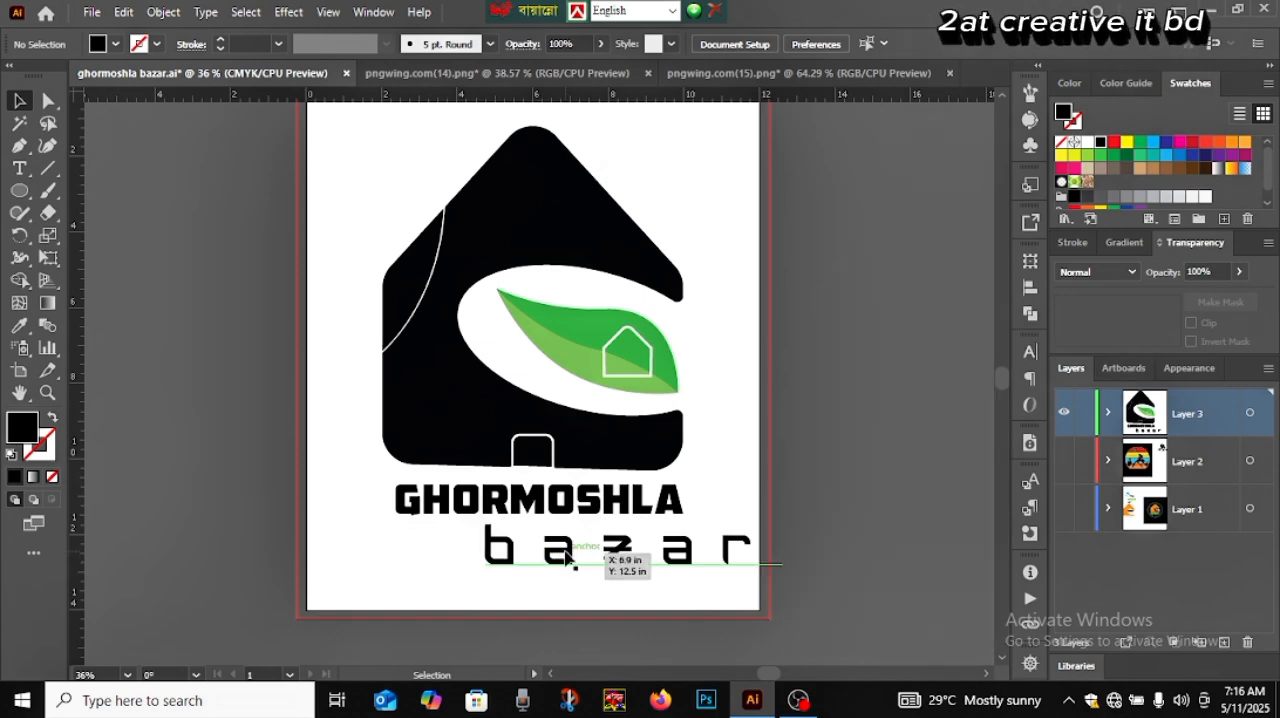
Move the spaced-out "bazar" text under GHORMOSHLA and stretch it horizontally to about the same width
drag(567, 563, 491, 560)
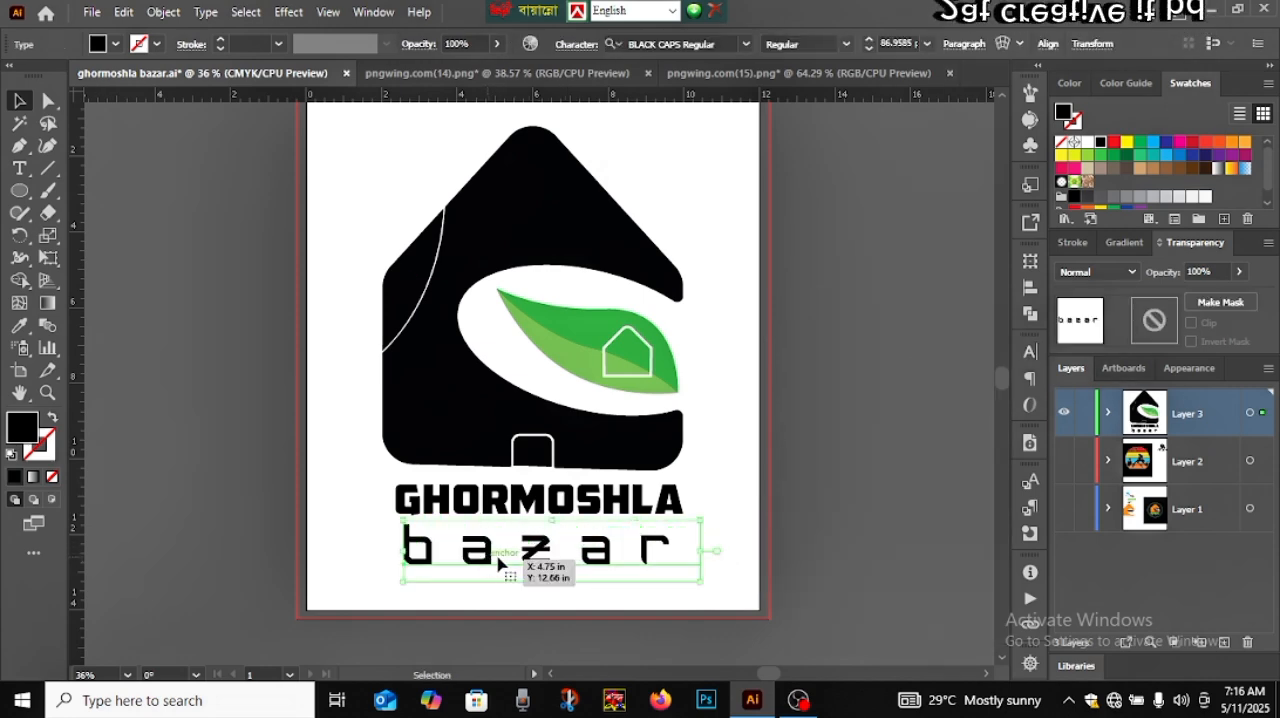
drag(704, 553, 717, 560)
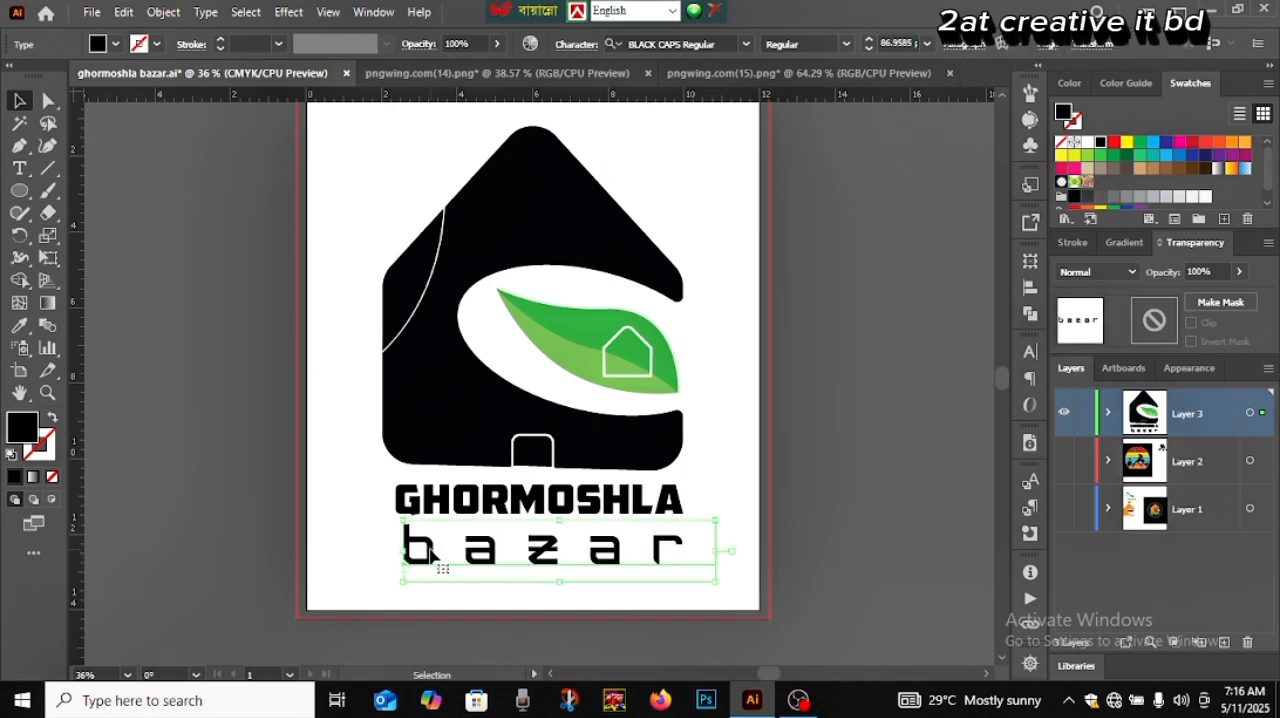
drag(430, 551, 480, 515)
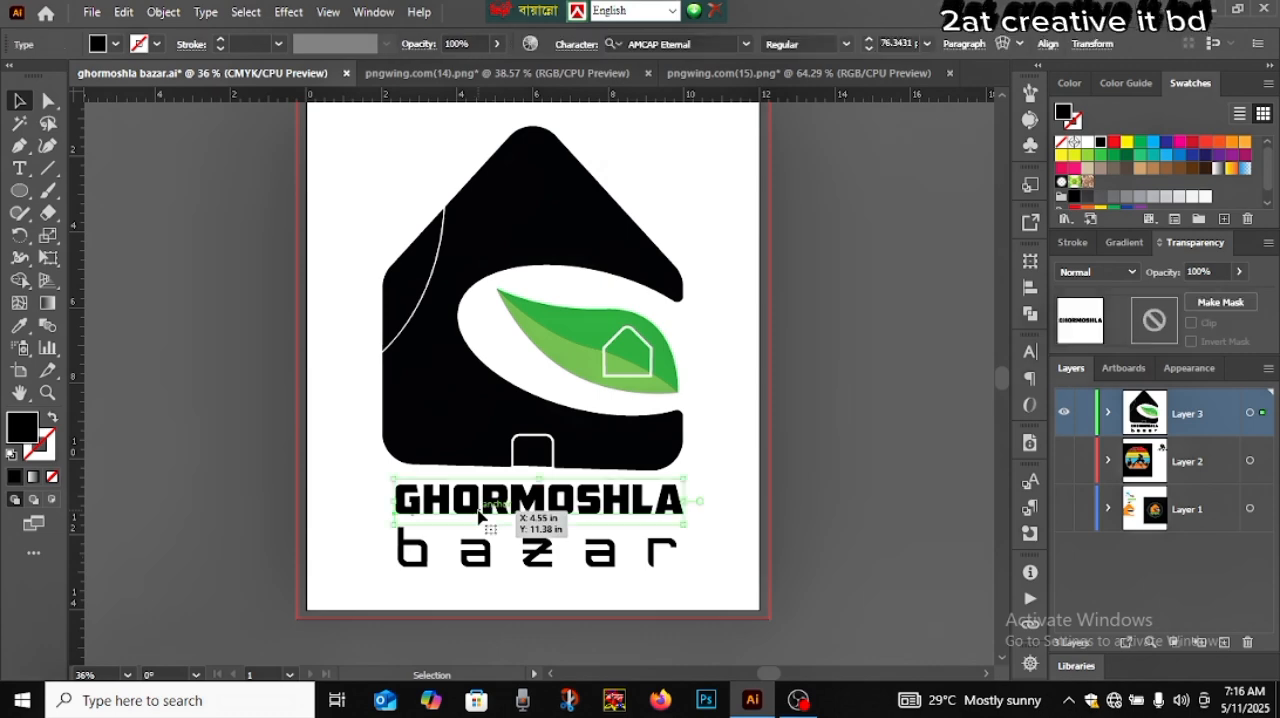
Convert both the GHORMOSHLA and "bazar" texts to outlines and deselect them
right_click(586, 510)
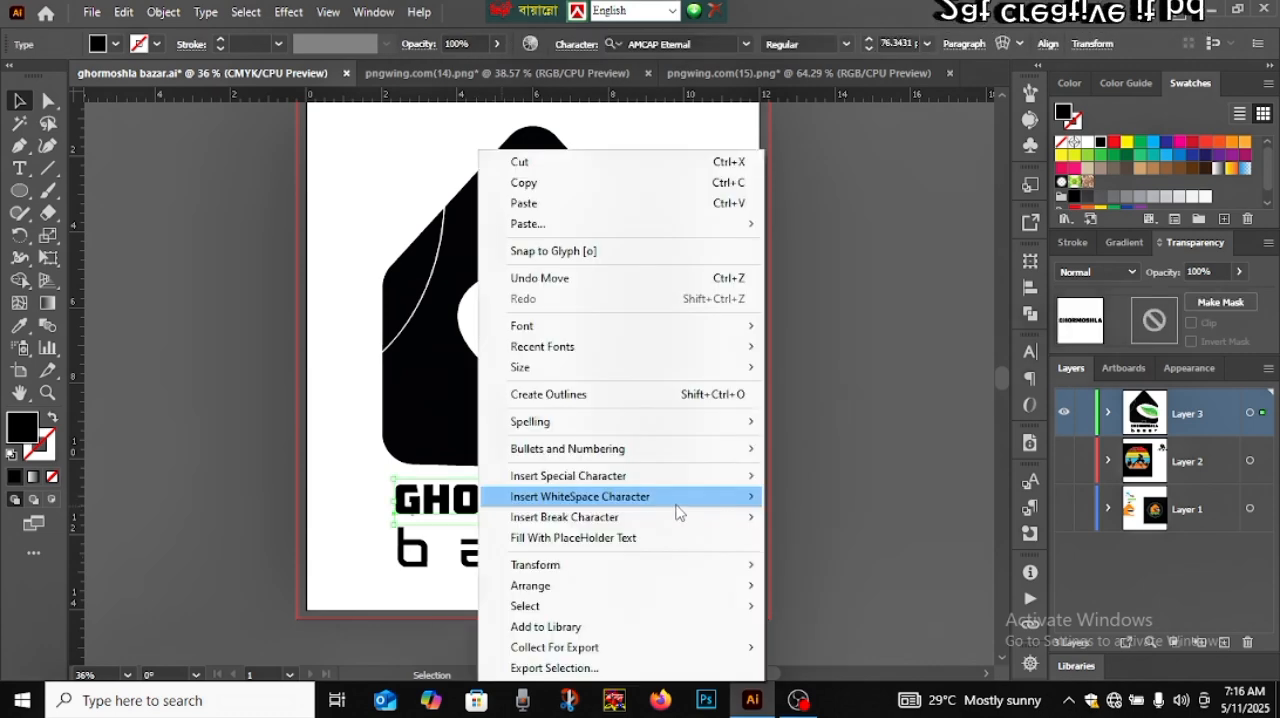
click(631, 394)
drag(570, 559, 592, 562)
right_click(592, 562)
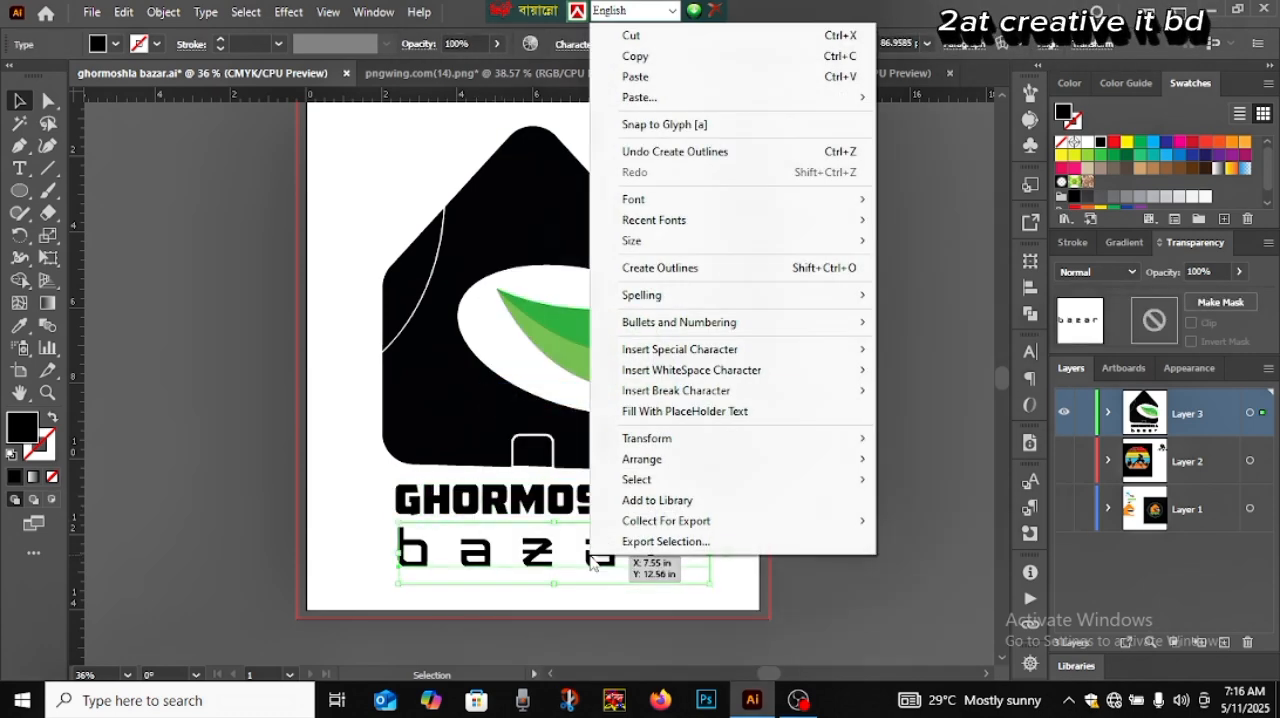
click(670, 268)
click(775, 488)
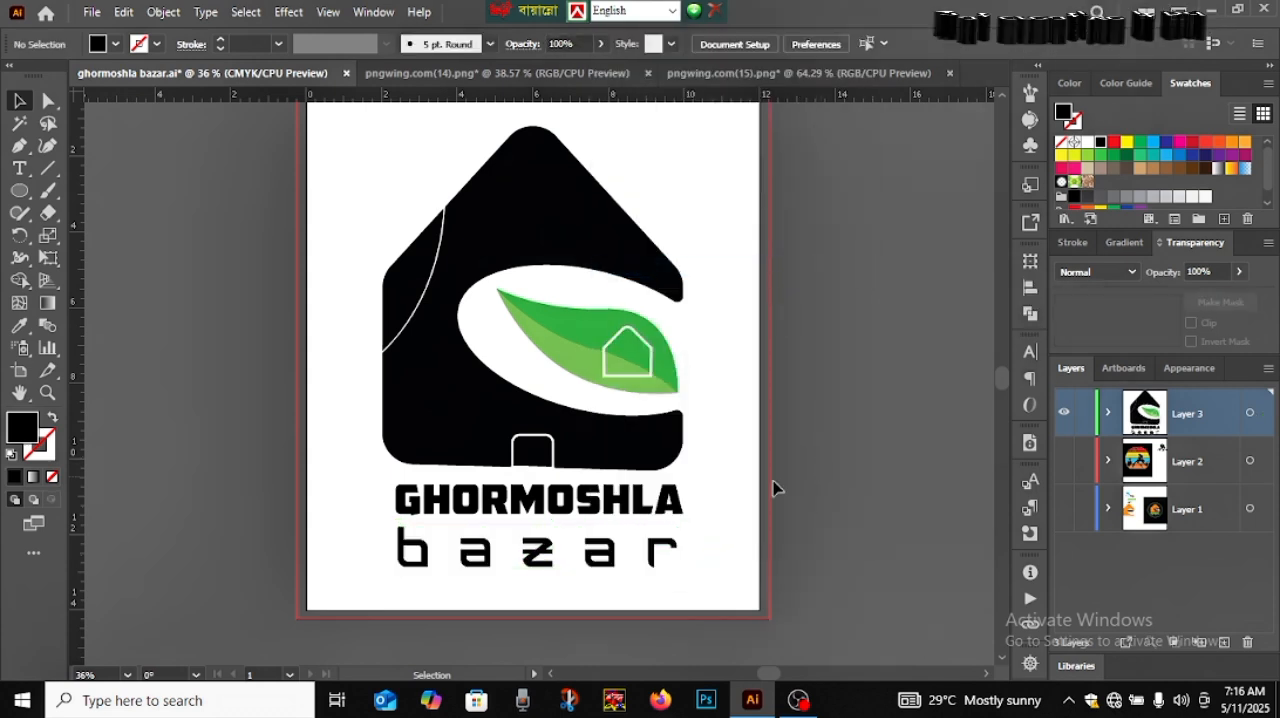
Widen the outlined GHORMOSHLA and "bazar" slightly on the left so their edges line up
click(404, 508)
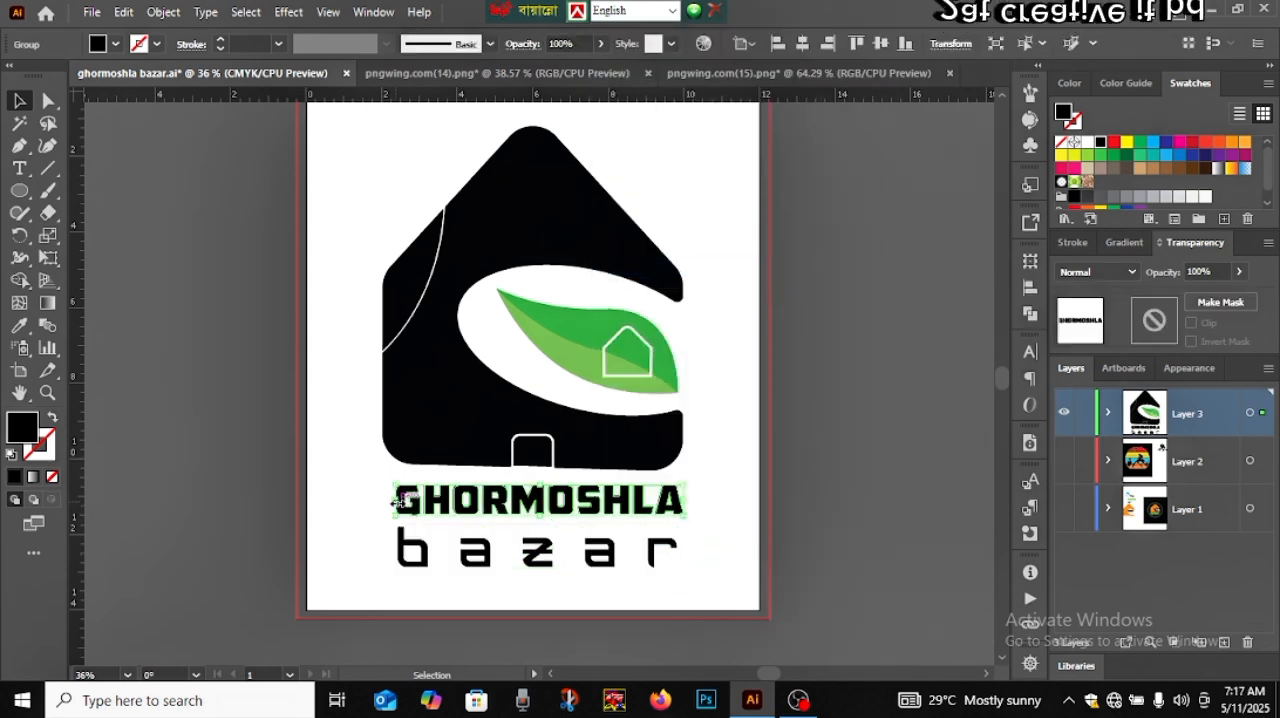
mouse_move(398, 502)
mouse_down()
mouse_move(387, 507)
mouse_move(395, 500)
mouse_up()
click(405, 565)
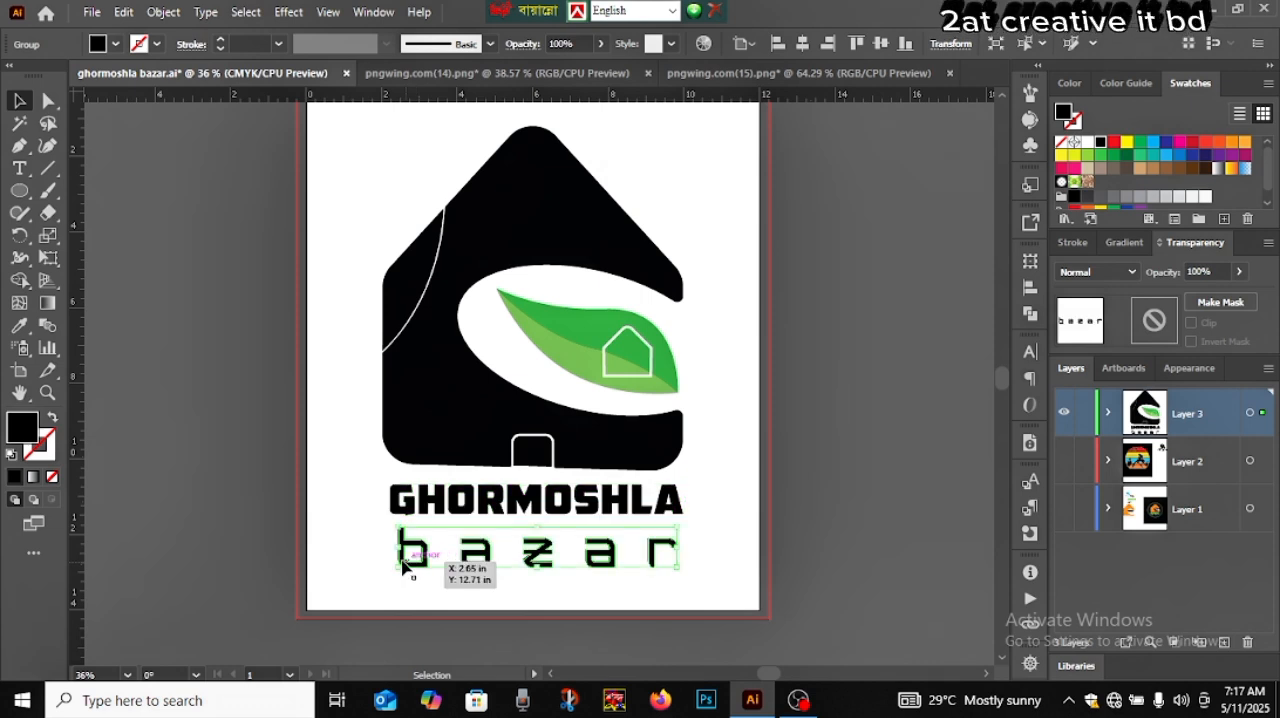
drag(398, 548, 389, 552)
click(724, 575)
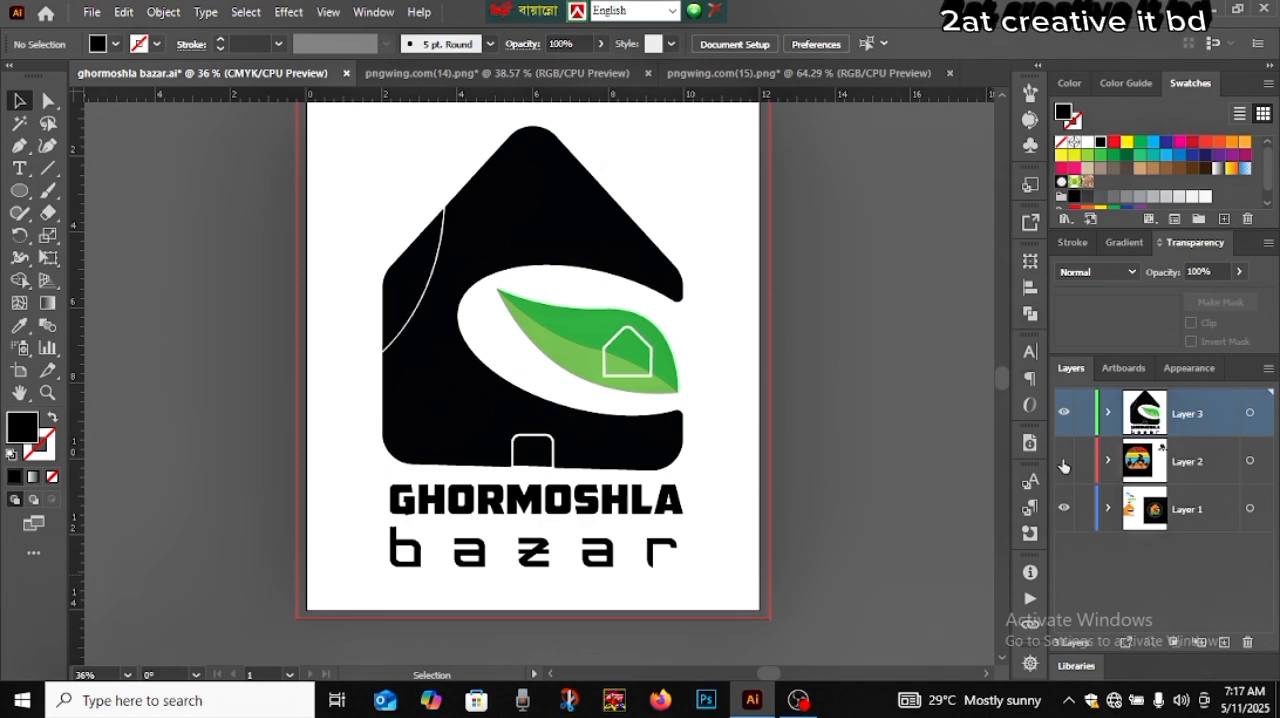
Compare with the finished logo on Layer 1 by hiding Layer 3, and return to showing only Layer 3
click(1064, 509)
click(1064, 412)
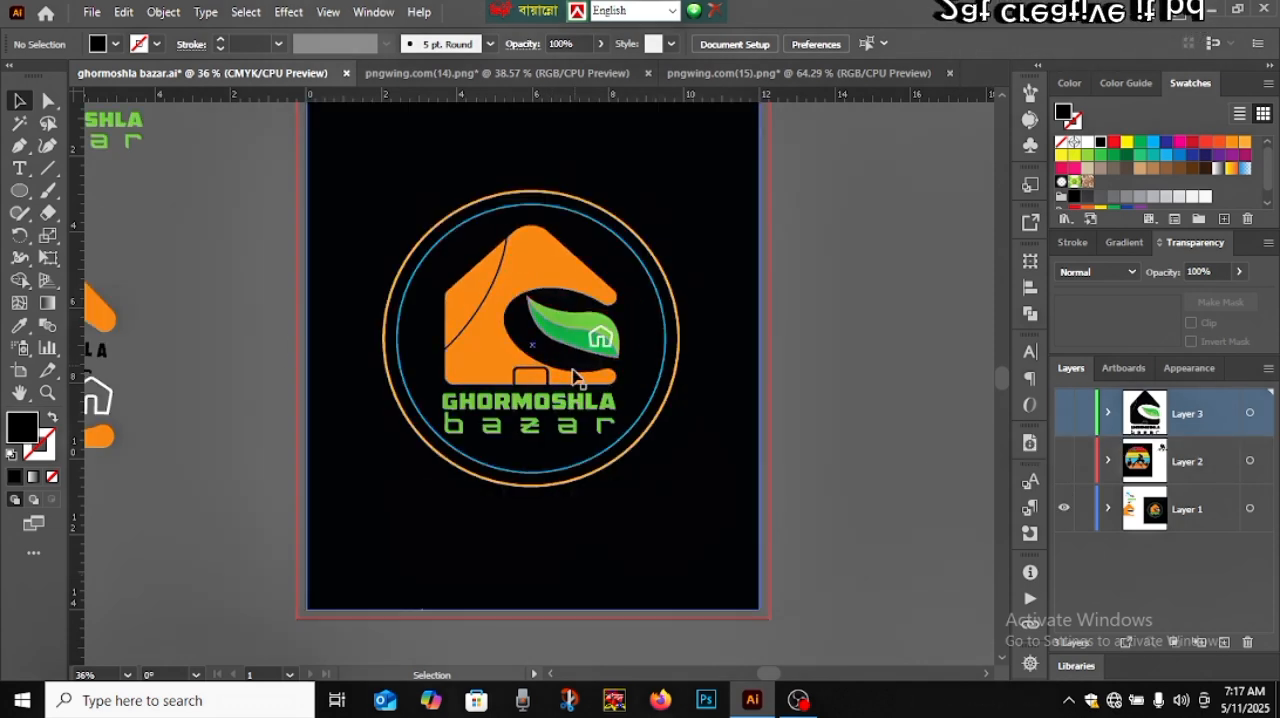
click(1064, 509)
click(1064, 412)
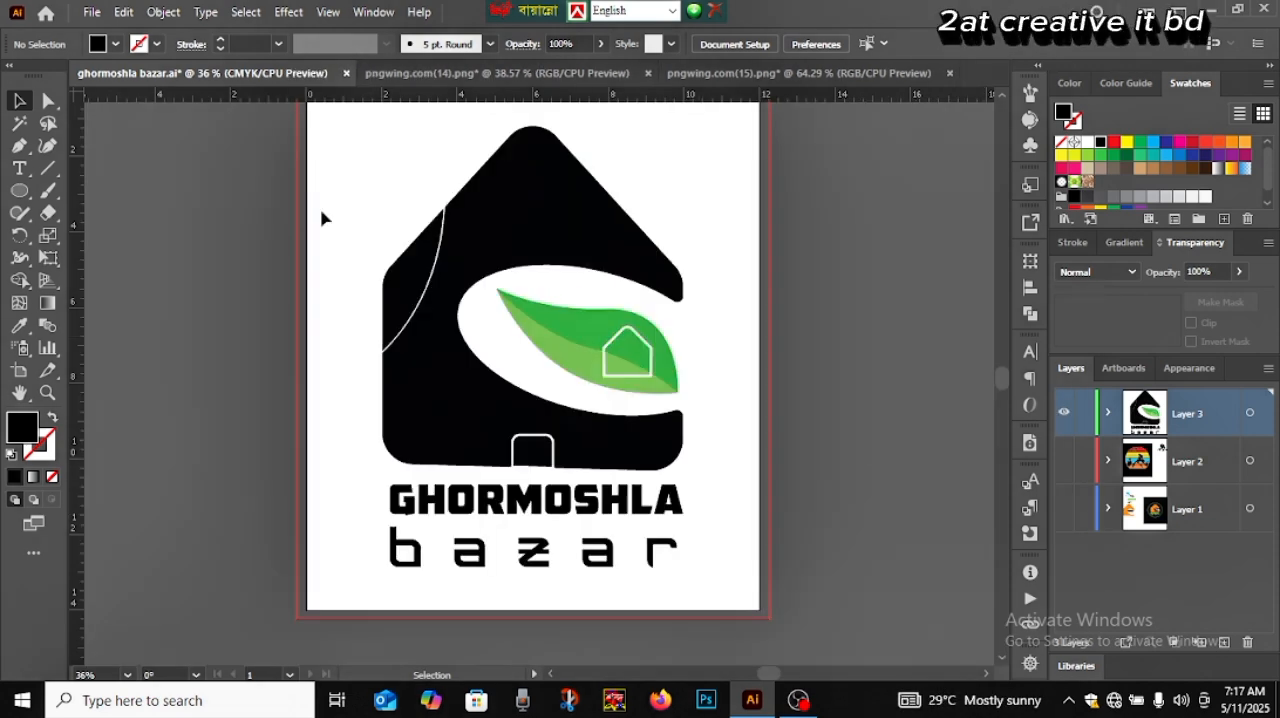
Fill the curved left roof piece with the orange swatch and apply the same orange to the main house body with the Eyedropper
click(405, 280)
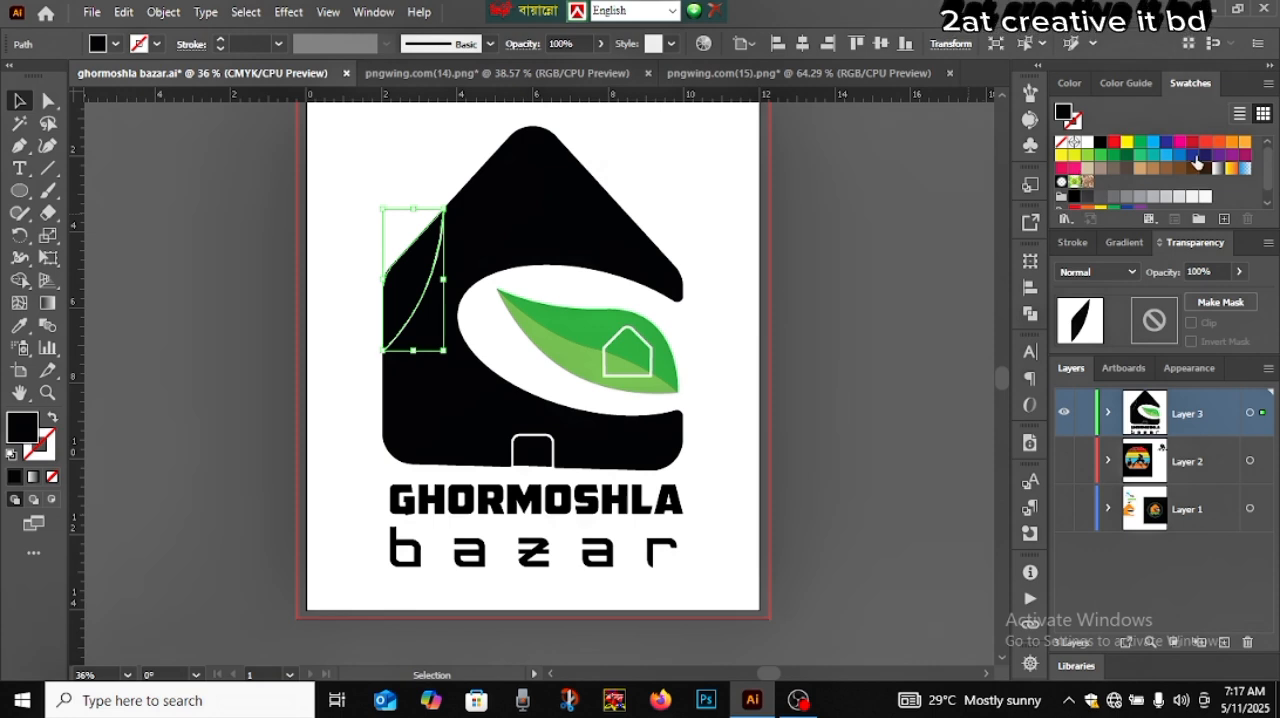
click(1231, 143)
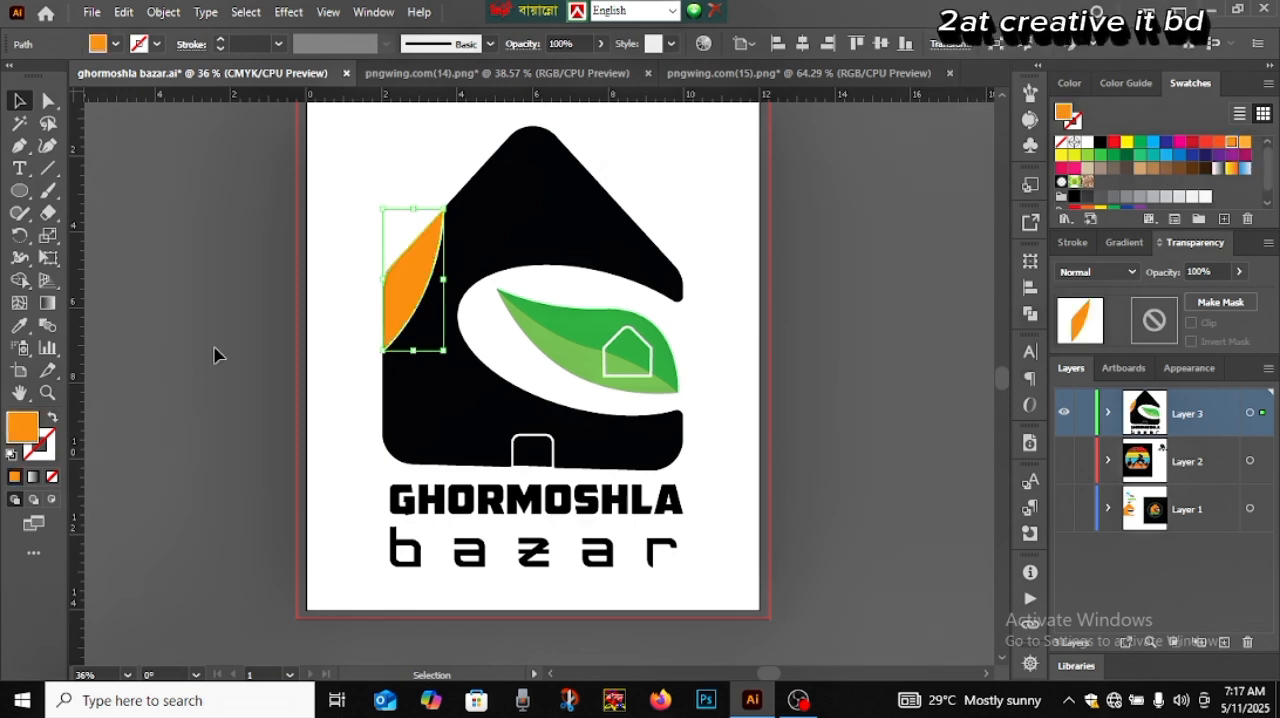
click(567, 254)
click(19, 325)
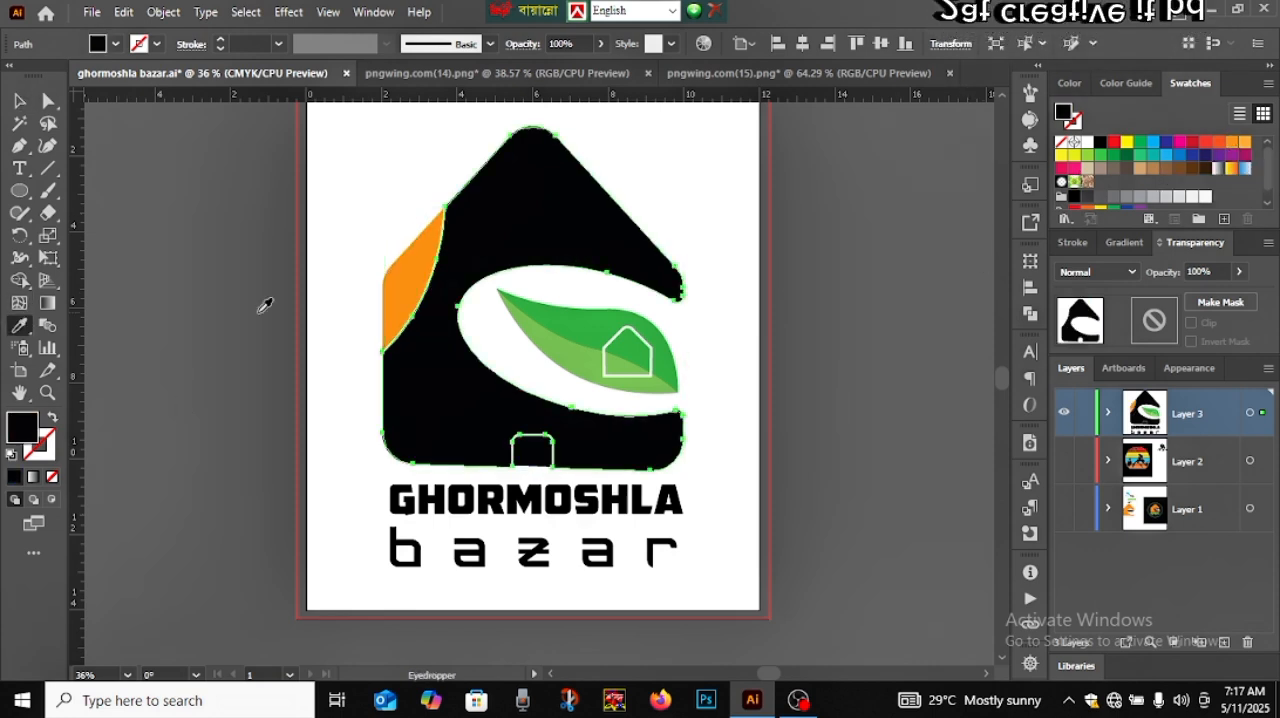
click(418, 292)
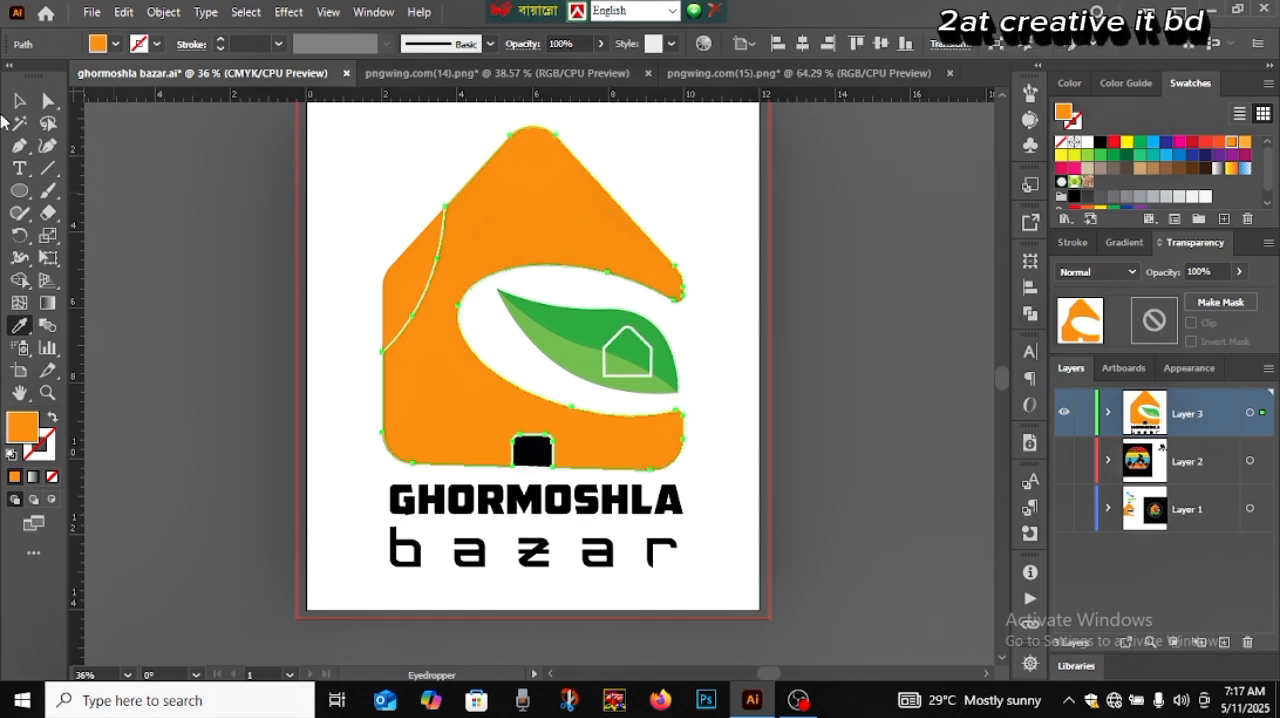
Recolour the black door at the house's bottom edge with the house body's orange, sampled with the Eyedropper, and deselect it
click(19, 100)
click(534, 452)
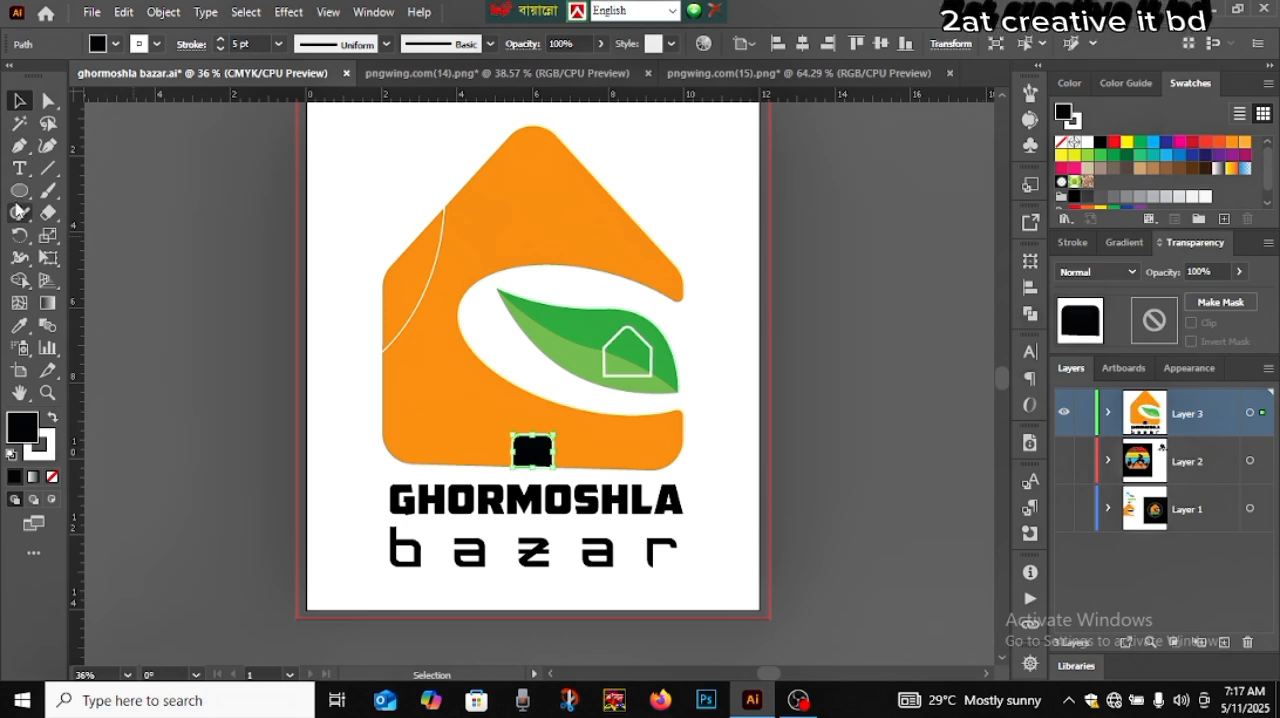
click(19, 326)
click(417, 343)
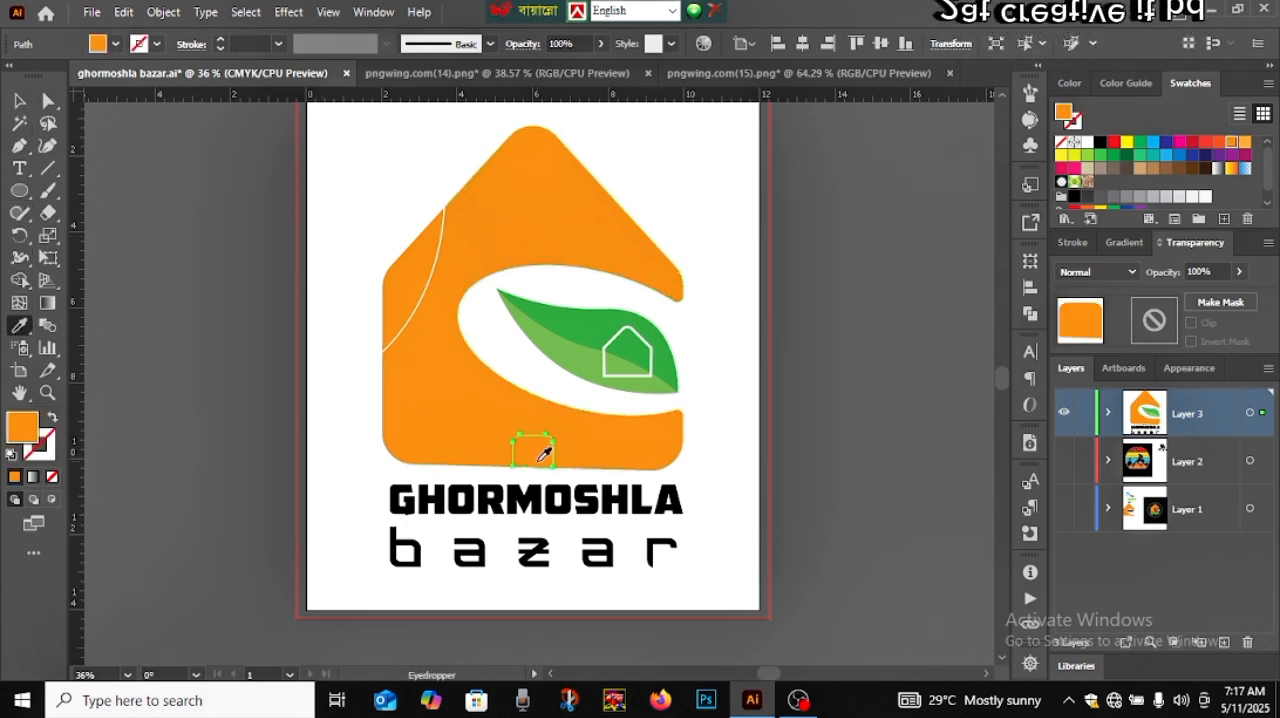
click(18, 101)
click(237, 417)
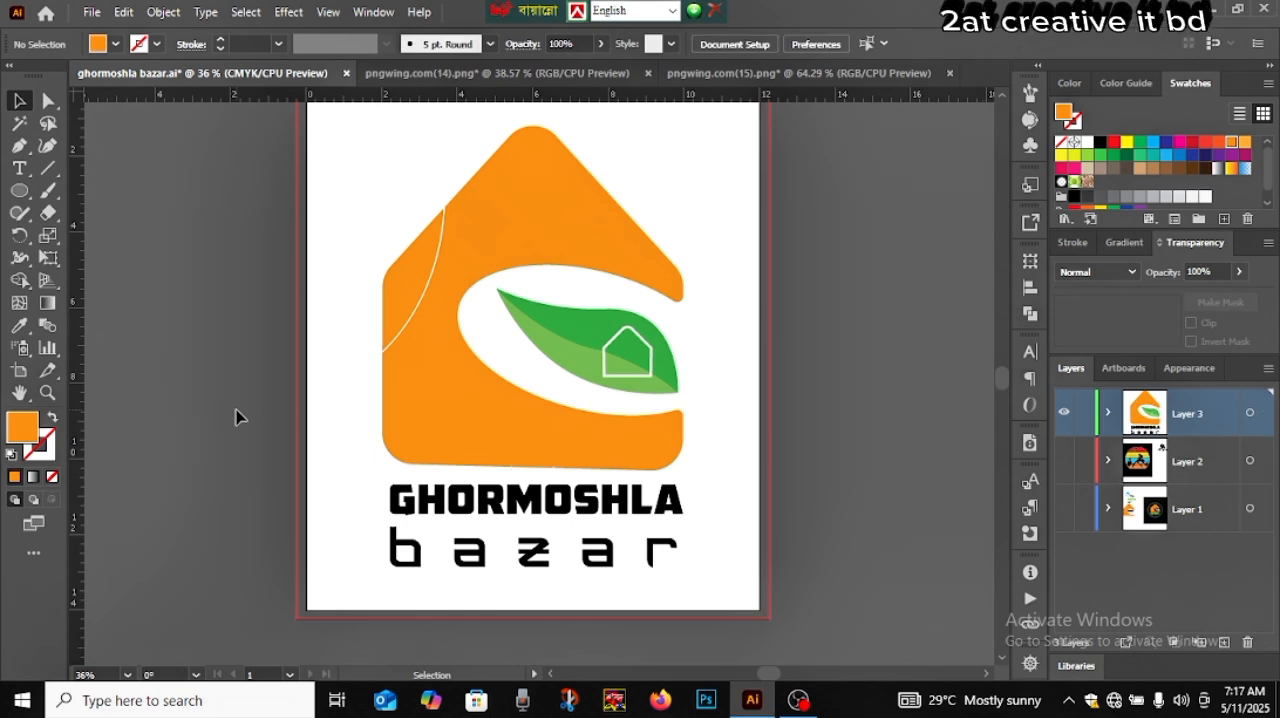
Give the orange door a 10 pt white stroke so it stands out as an outline, and clear the selection
click(520, 456)
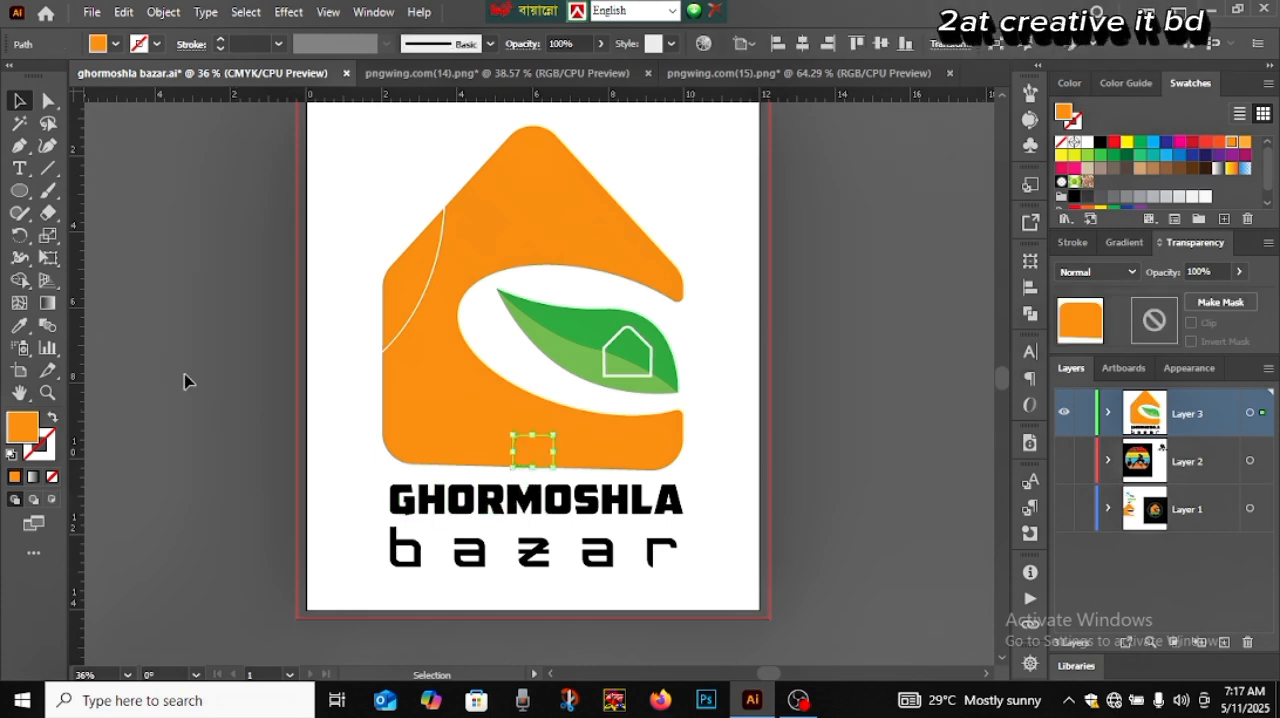
click(219, 39)
click(219, 39)
click(219, 39)
click(219, 39)
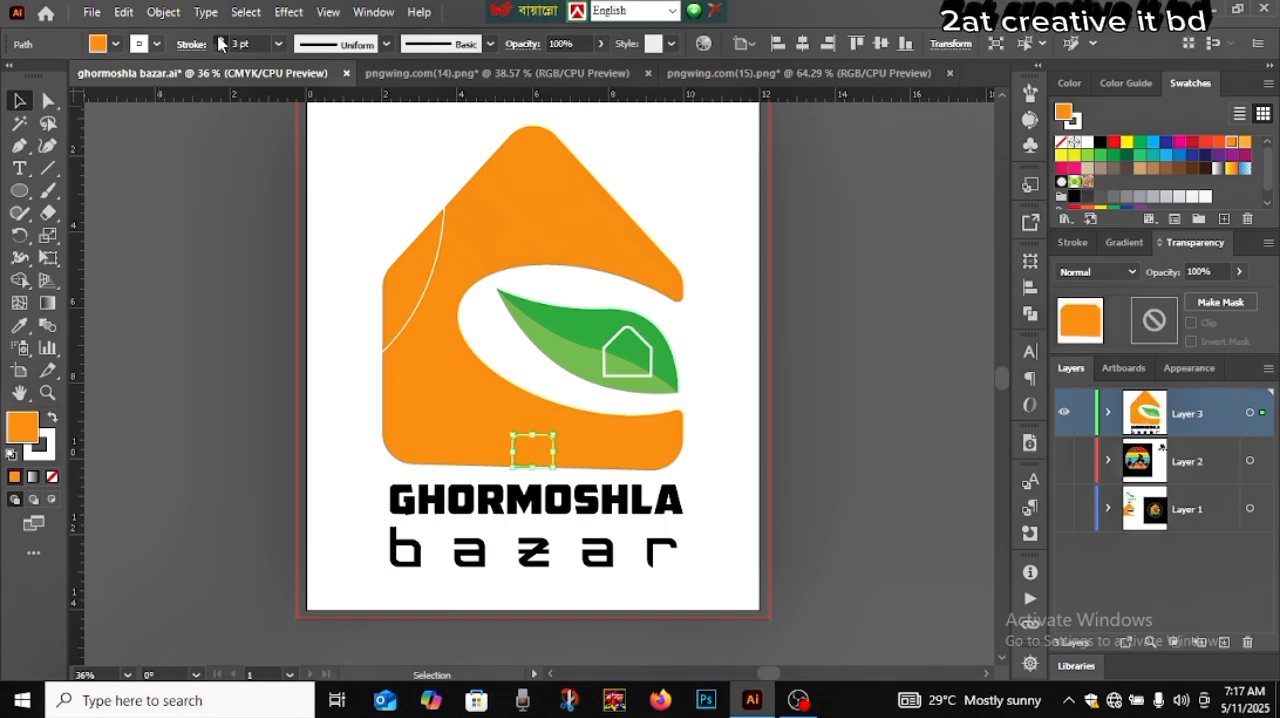
click(219, 39)
click(219, 39)
click(219, 39)
click(219, 39)
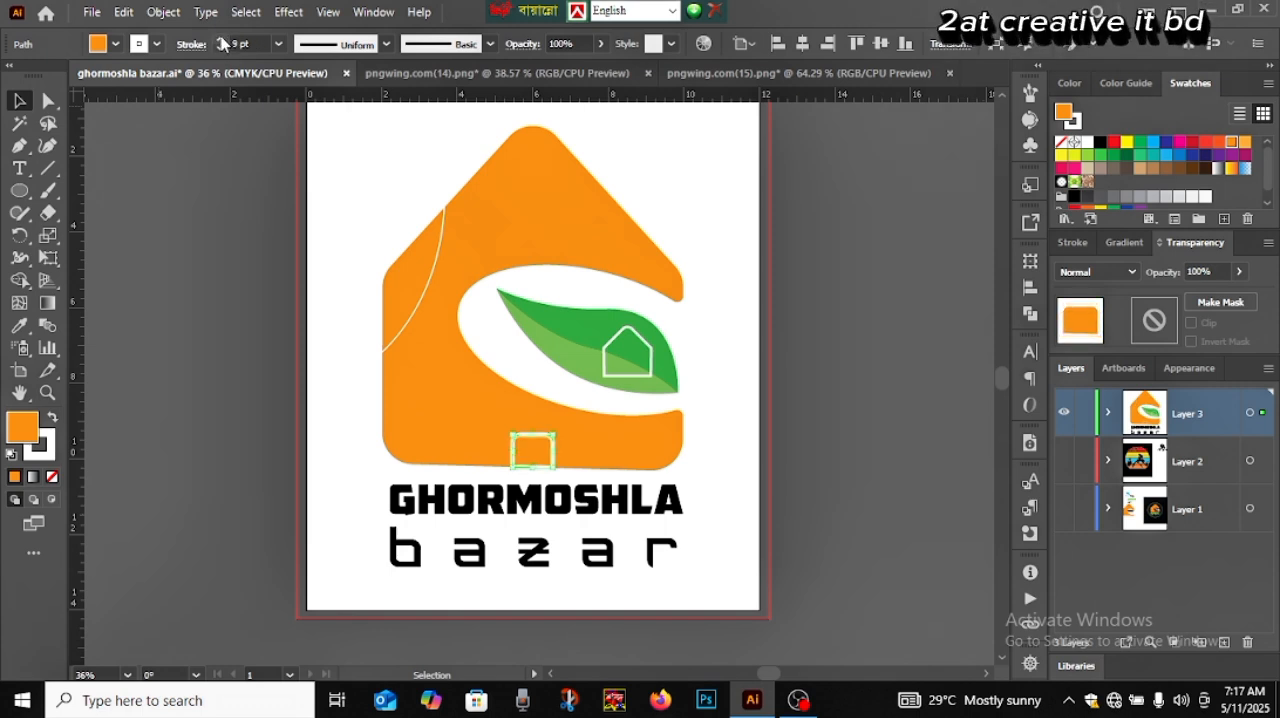
click(219, 39)
click(226, 162)
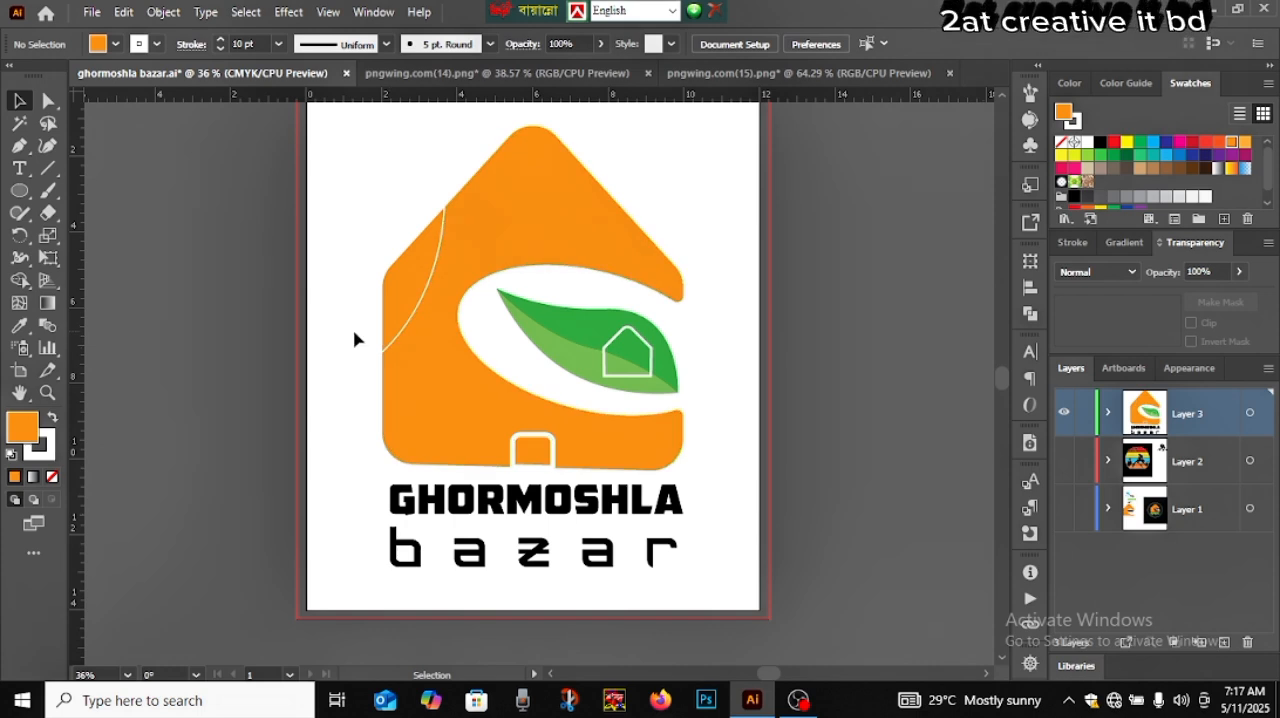
click(392, 350)
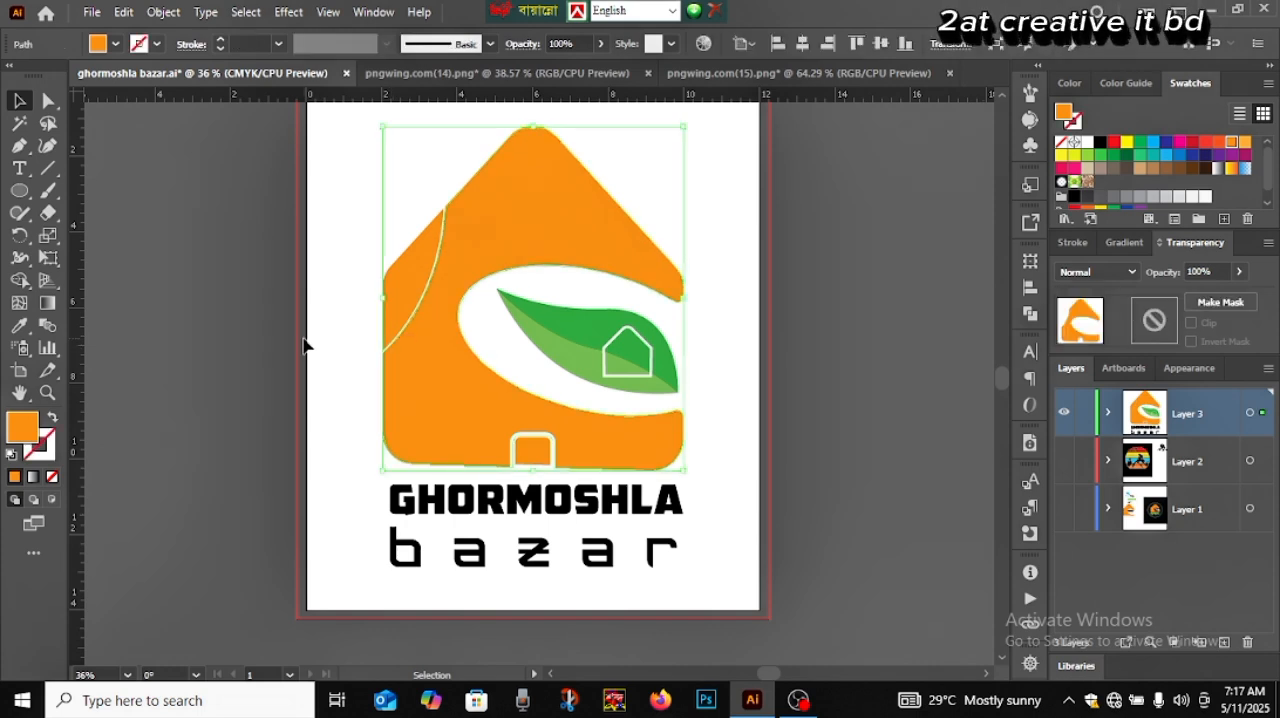
click(202, 355)
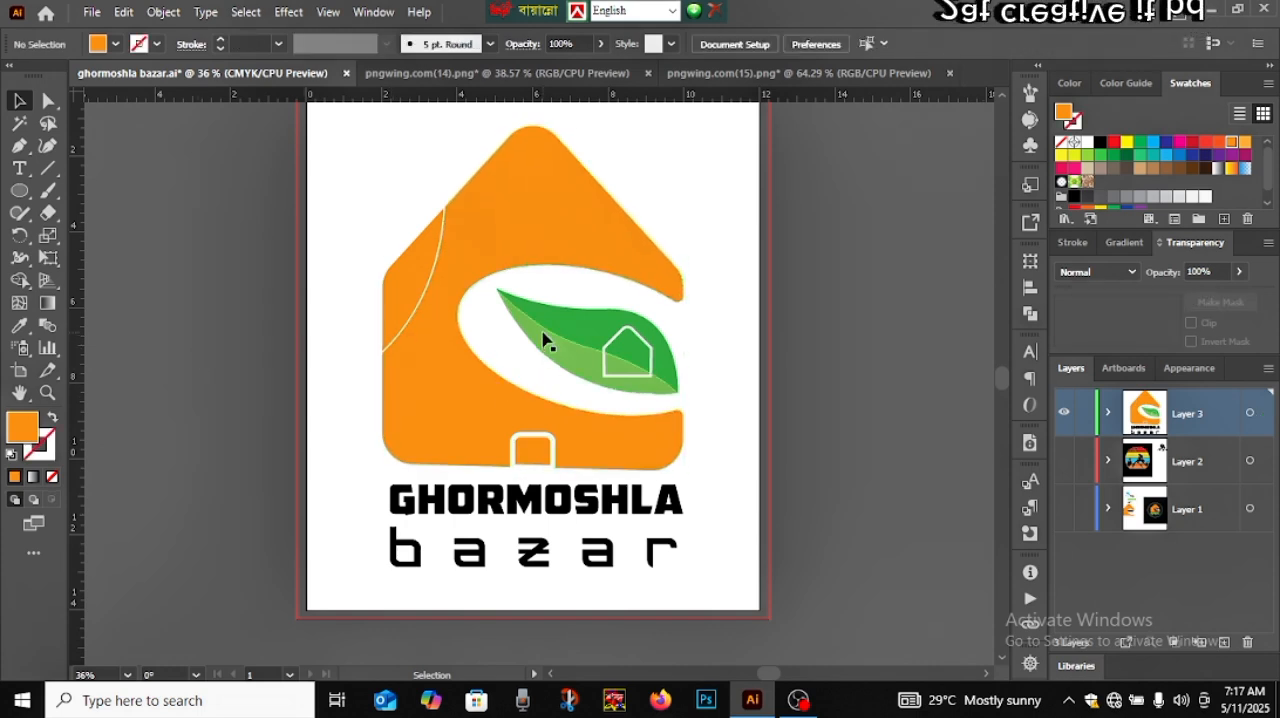
Fill the outlined GHORMOSHLA text with the leaf's darker green using the Eyedropper
click(538, 514)
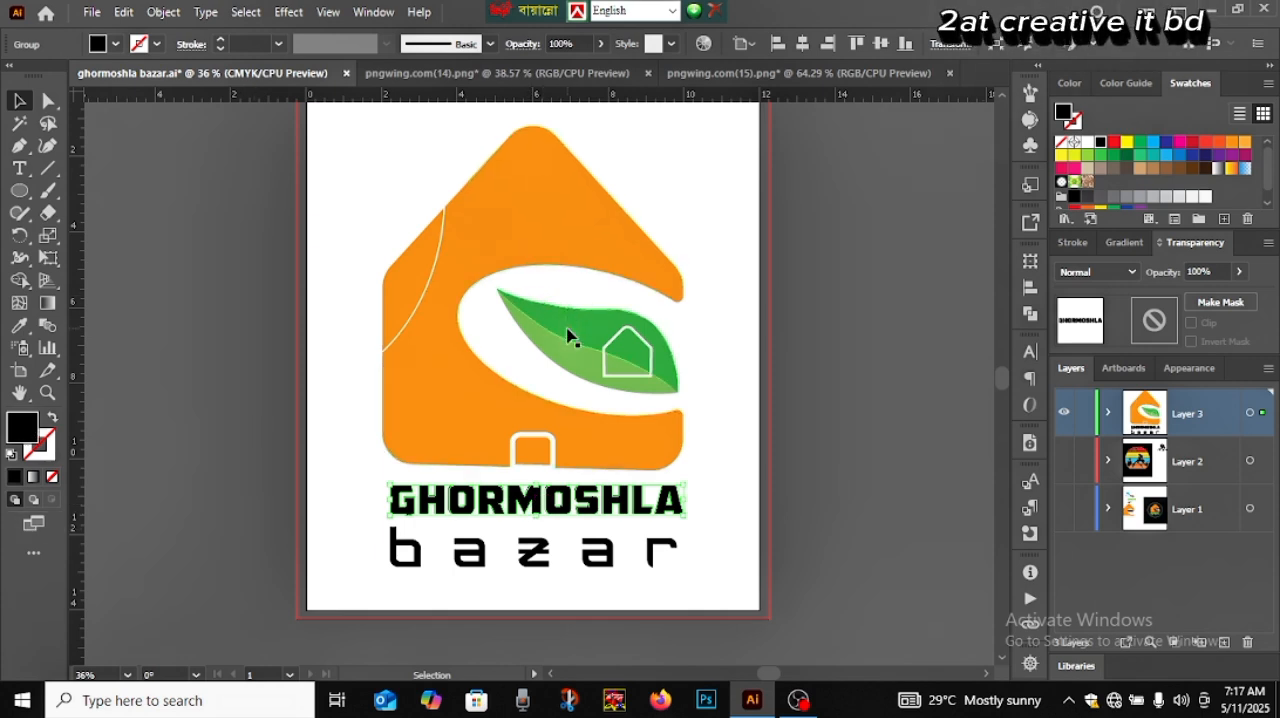
click(27, 326)
click(597, 323)
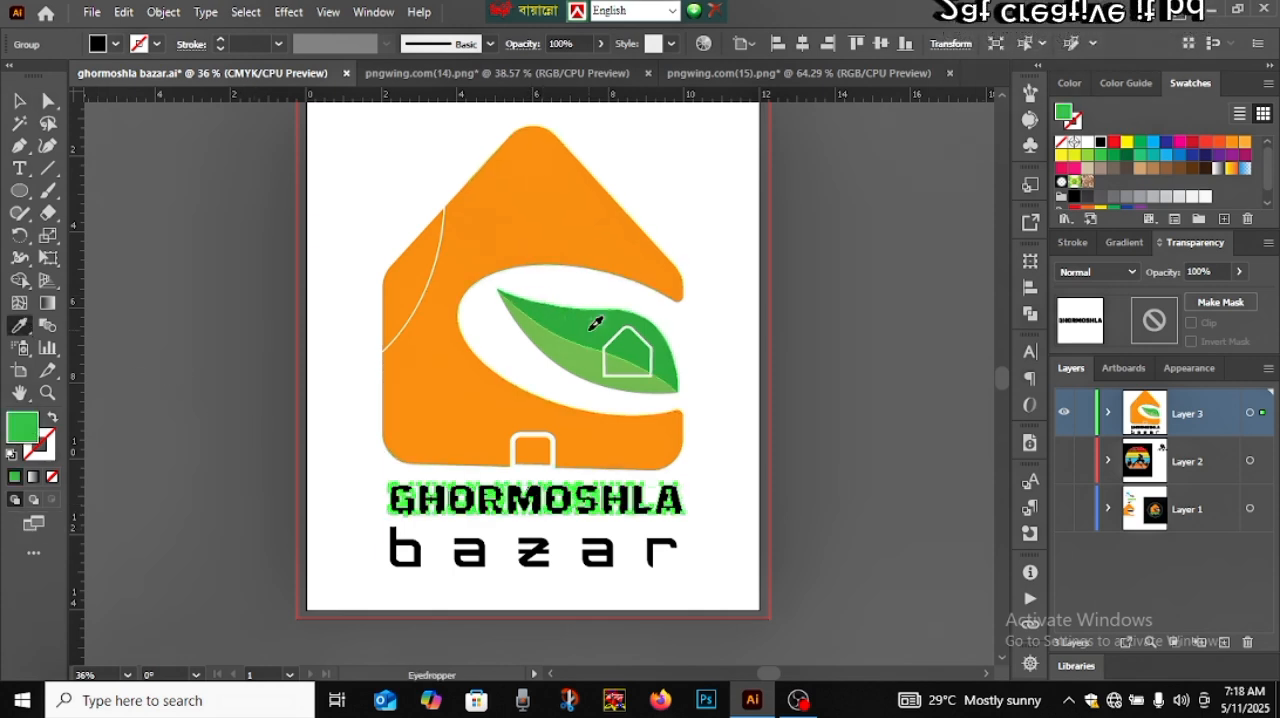
click(19, 100)
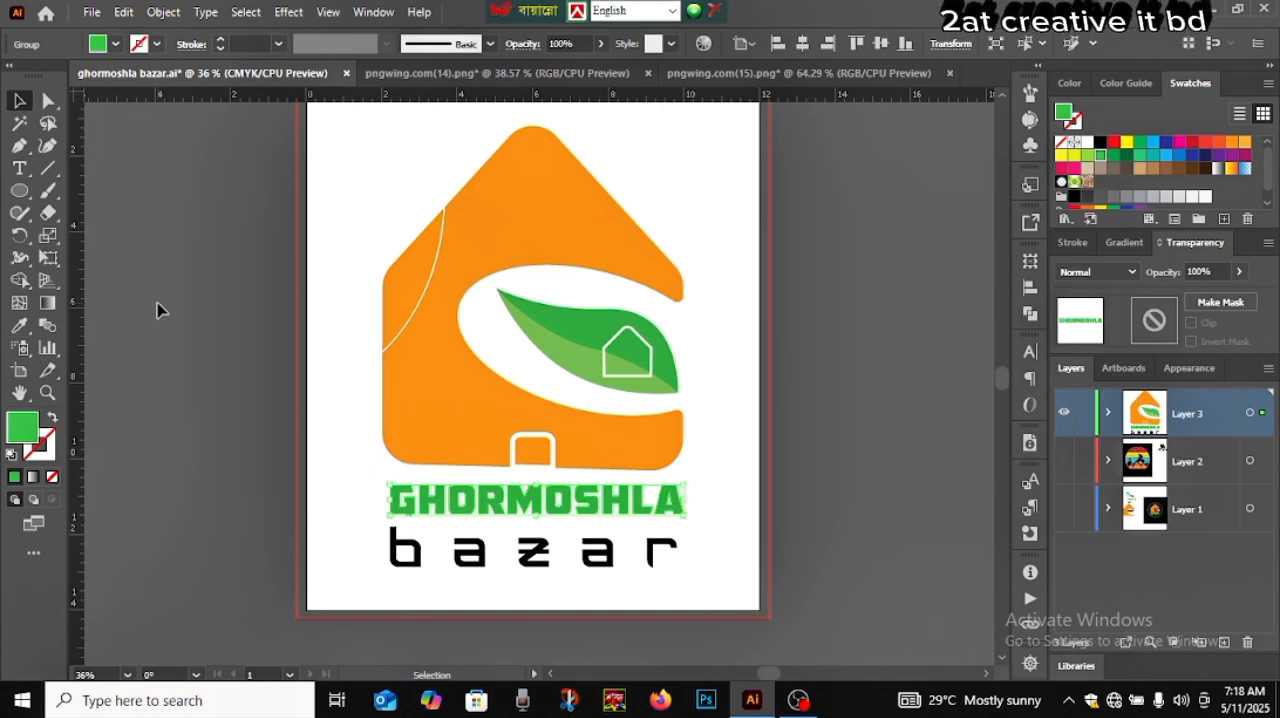
click(157, 310)
Sample the GHORMOSHLA green onto the "bazar" text with the Eyedropper, and adjust its fill to a lighter, yellower green in the Color Picker
drag(428, 587, 329, 531)
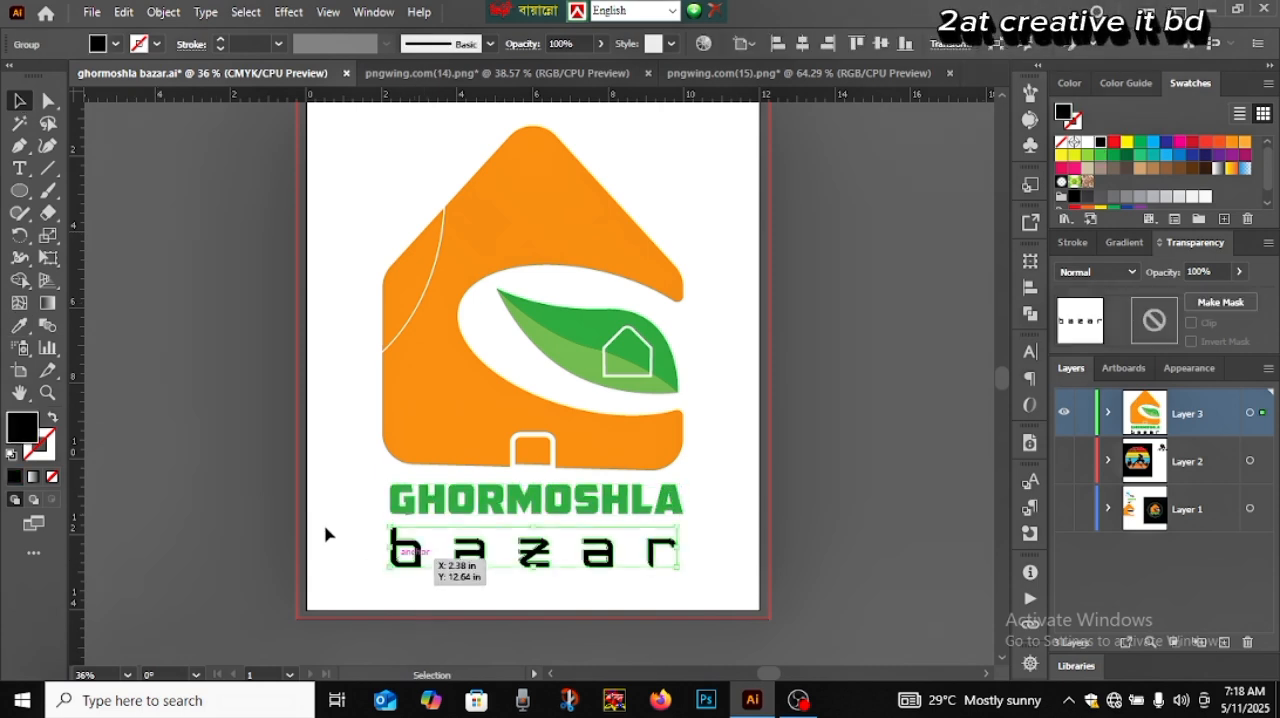
click(19, 326)
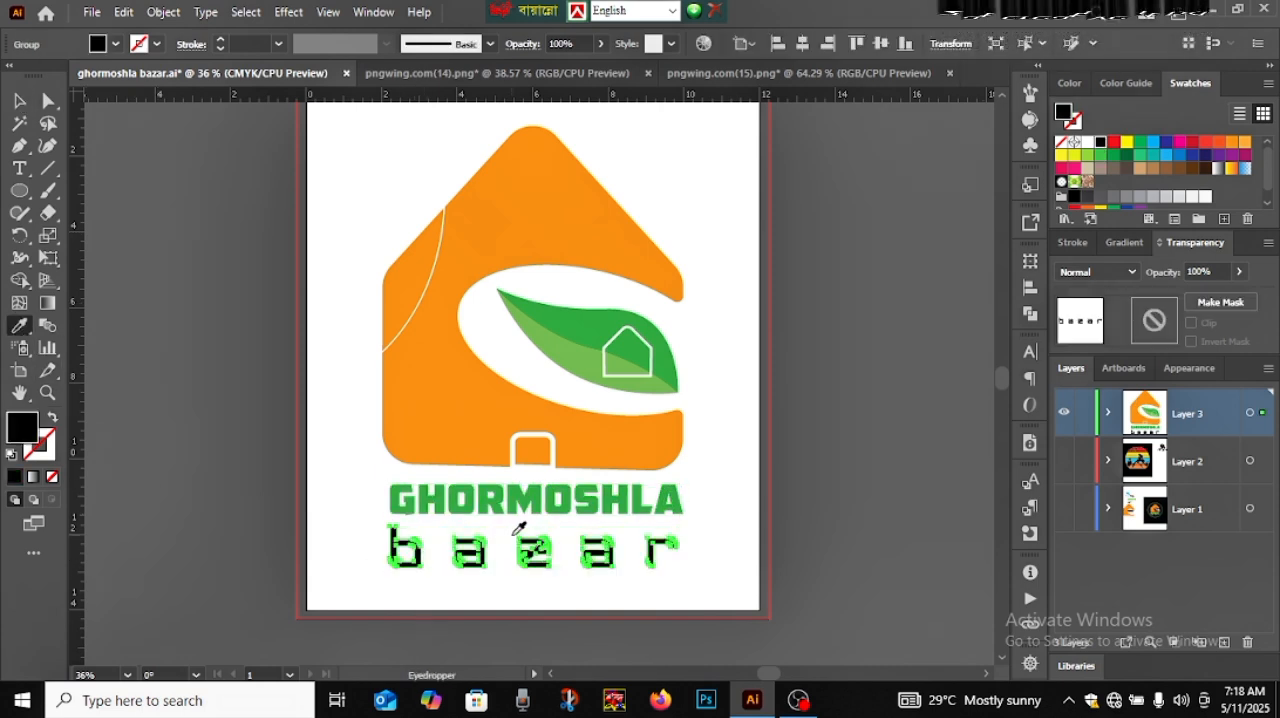
click(470, 505)
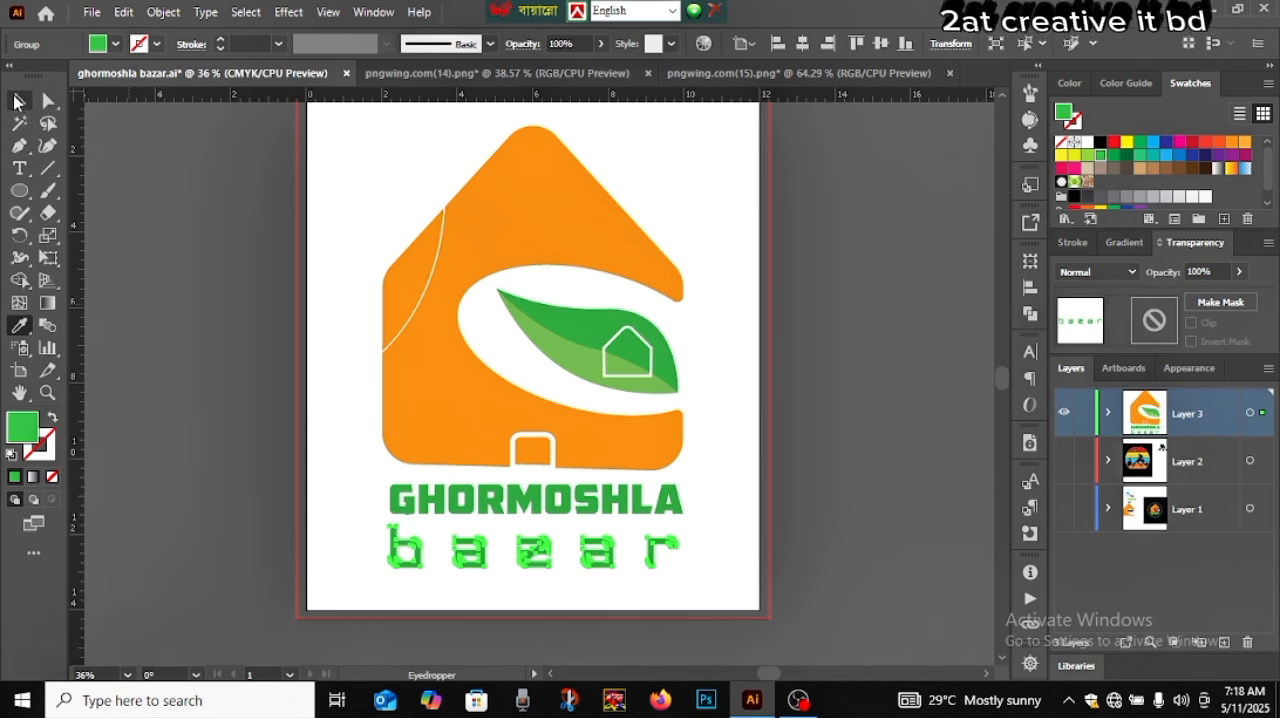
double_click(25, 434)
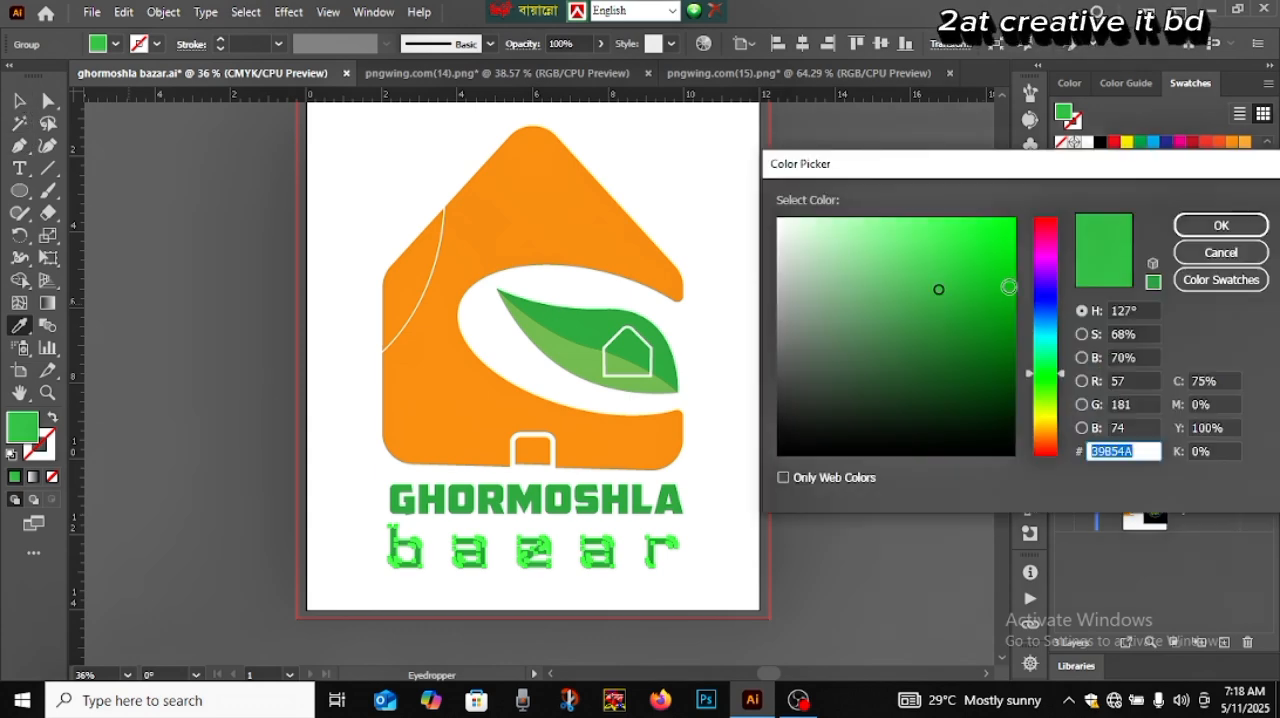
drag(1009, 287, 1005, 231)
click(1214, 234)
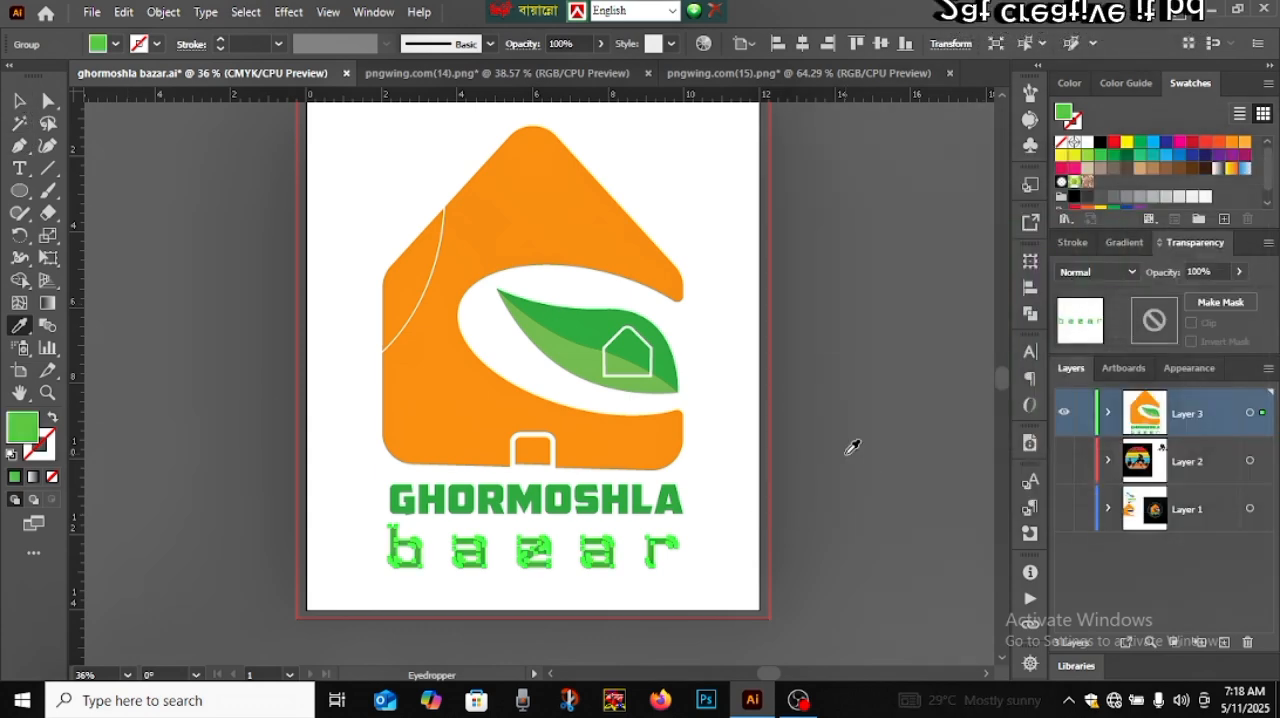
click(852, 447)
key(ctrl+z)
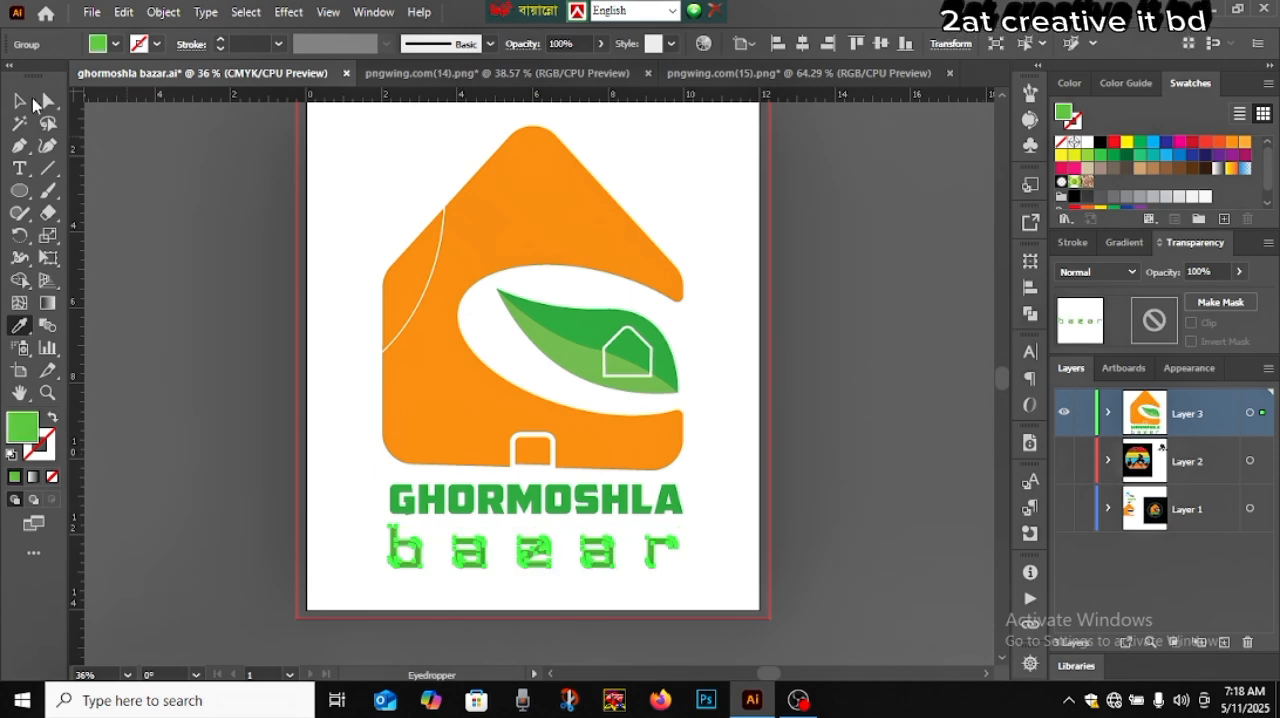
key(v)
click(816, 404)
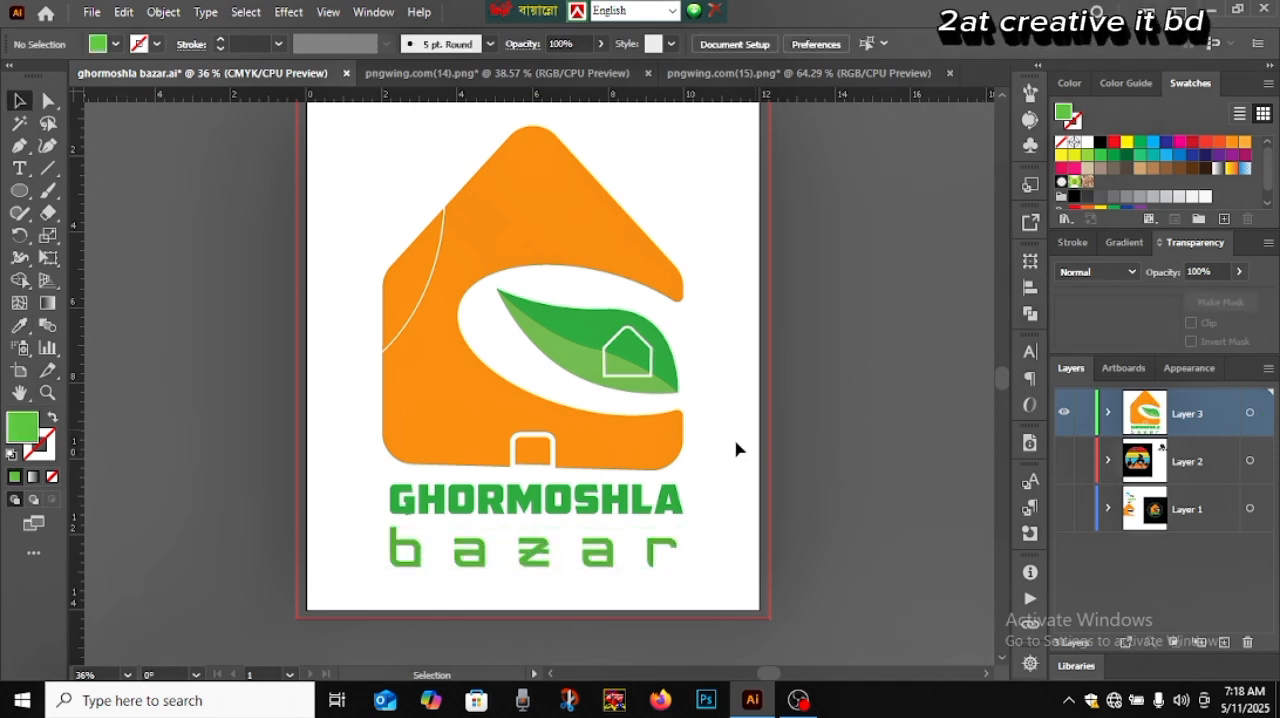
Set the fill of the GHORMOSHLA text to the more saturated green 0DB51C
click(519, 503)
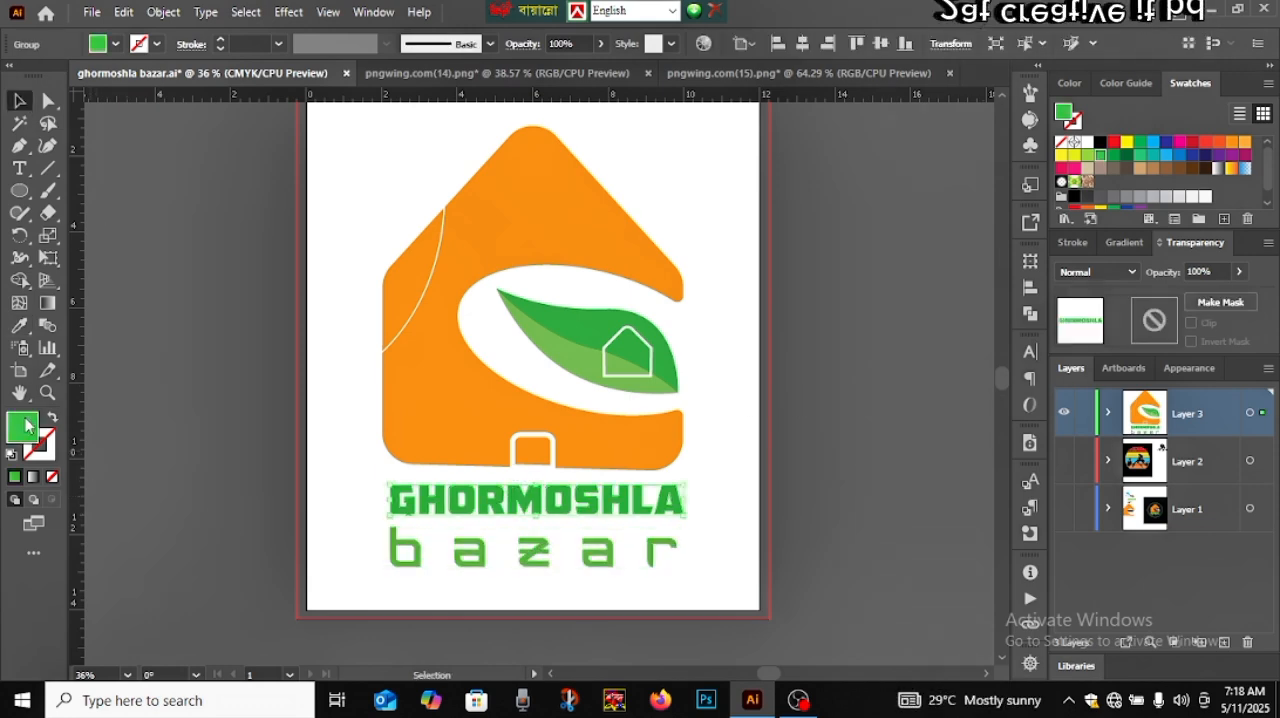
double_click(24, 427)
drag(937, 289, 998, 287)
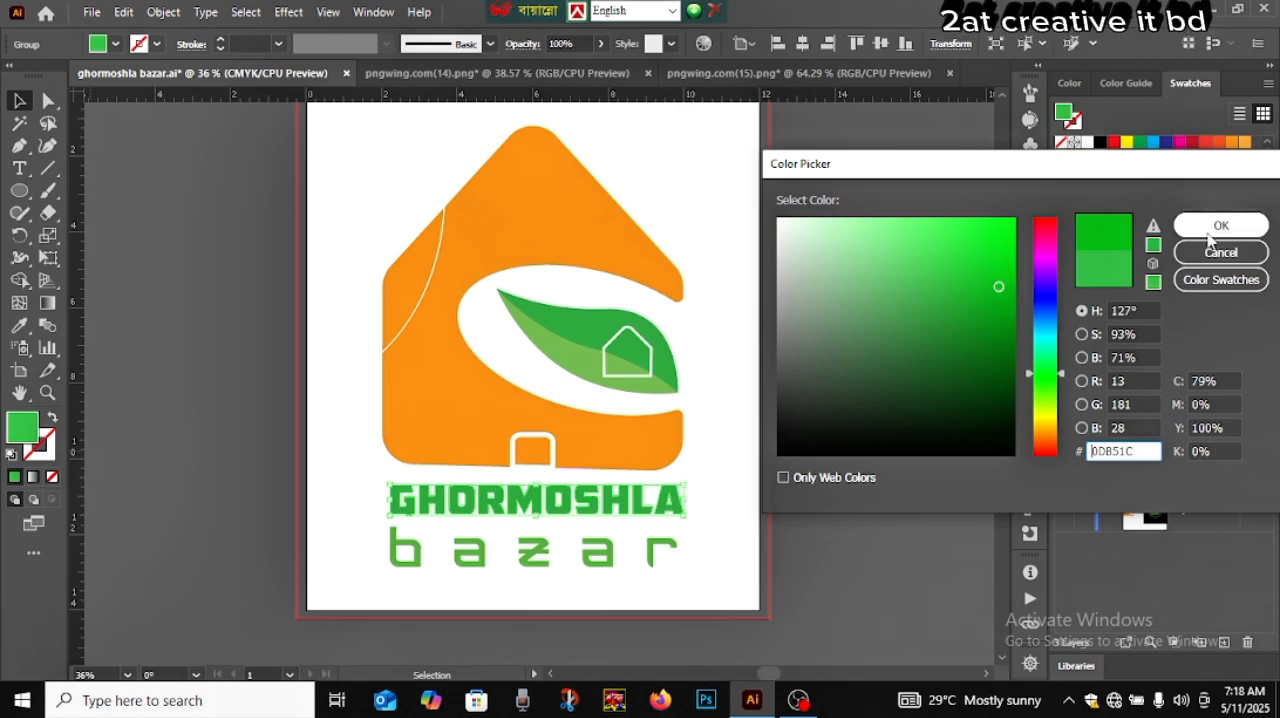
click(1210, 230)
click(885, 470)
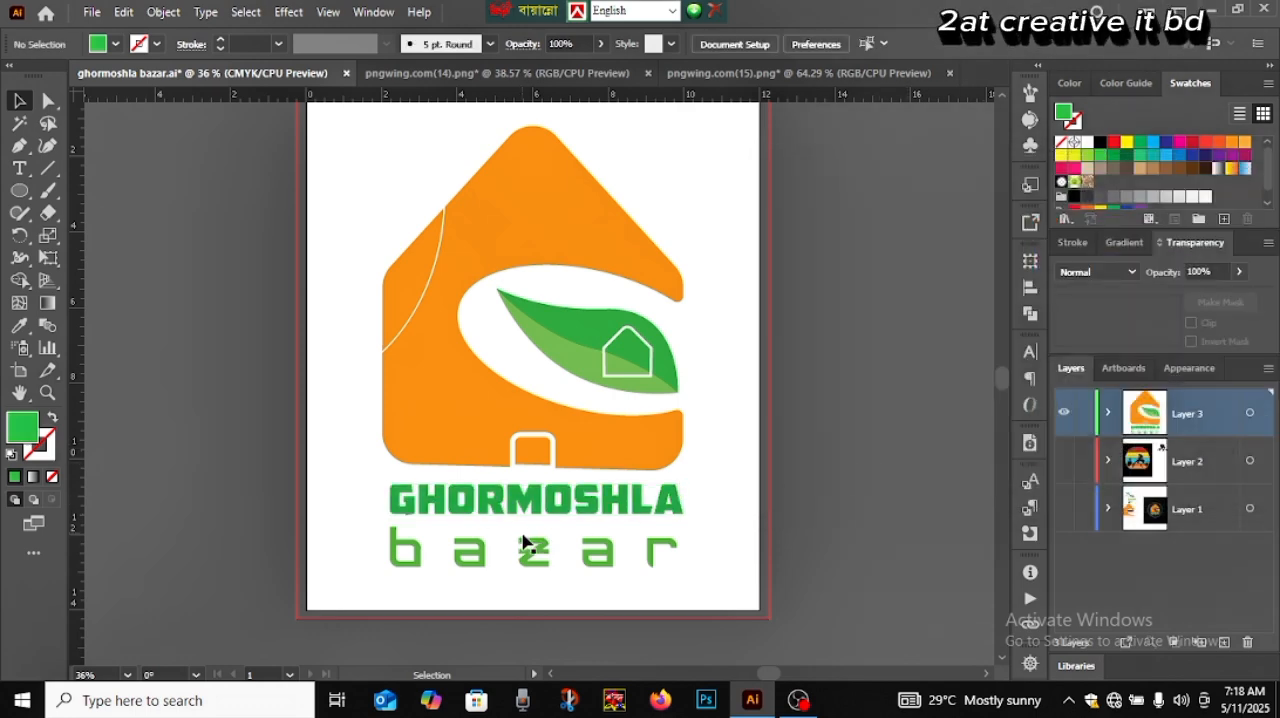
Move the "bazar" text slightly up, closer beneath GHORMOSHLA, and deselect it
drag(534, 552, 536, 546)
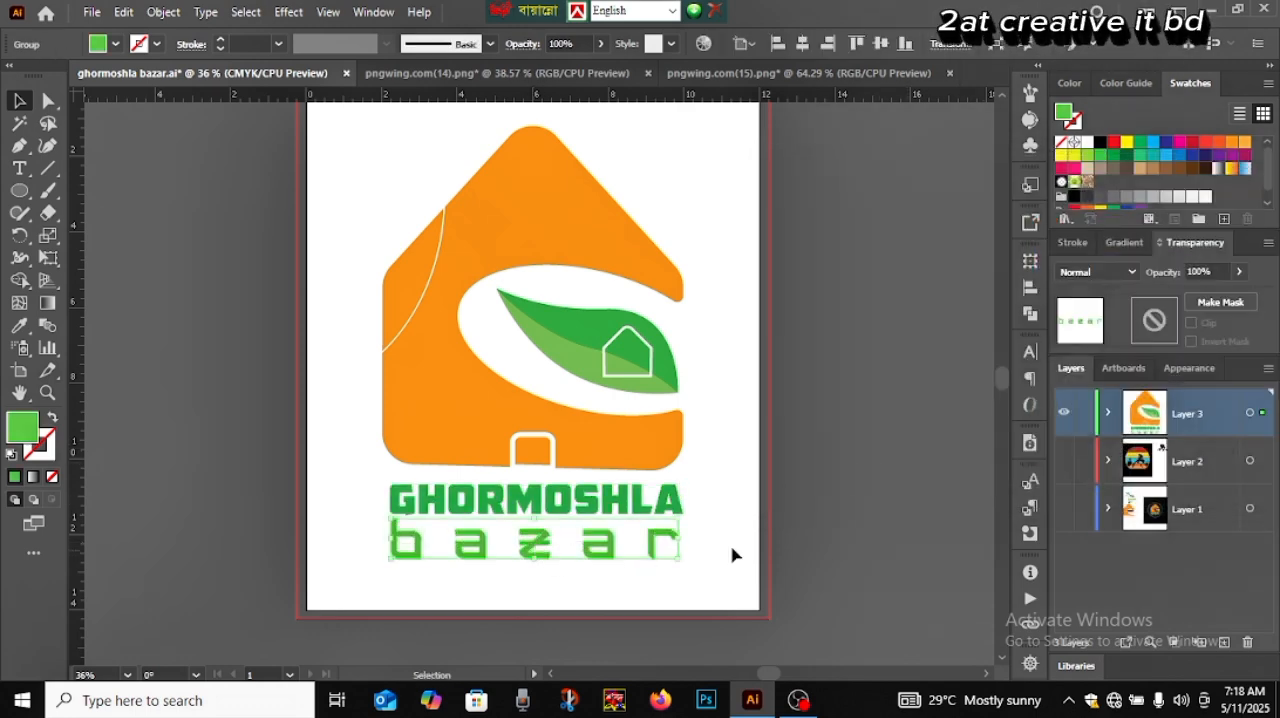
click(853, 550)
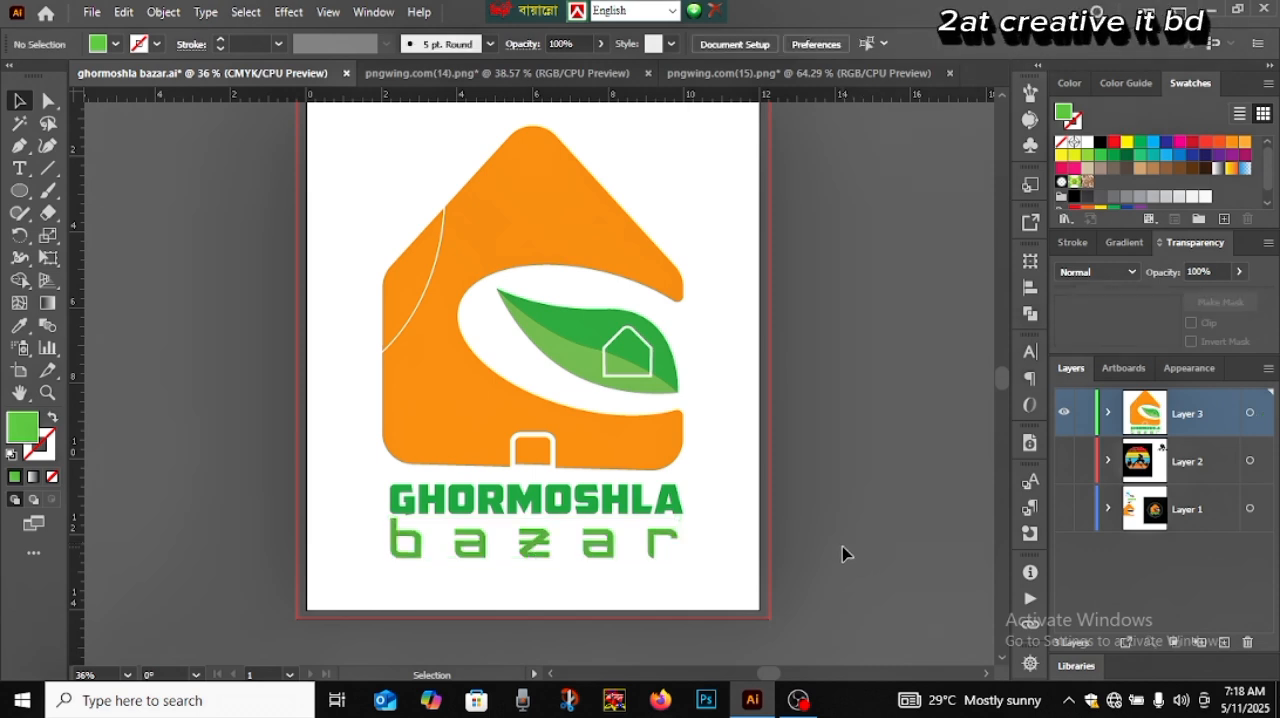
click(609, 549)
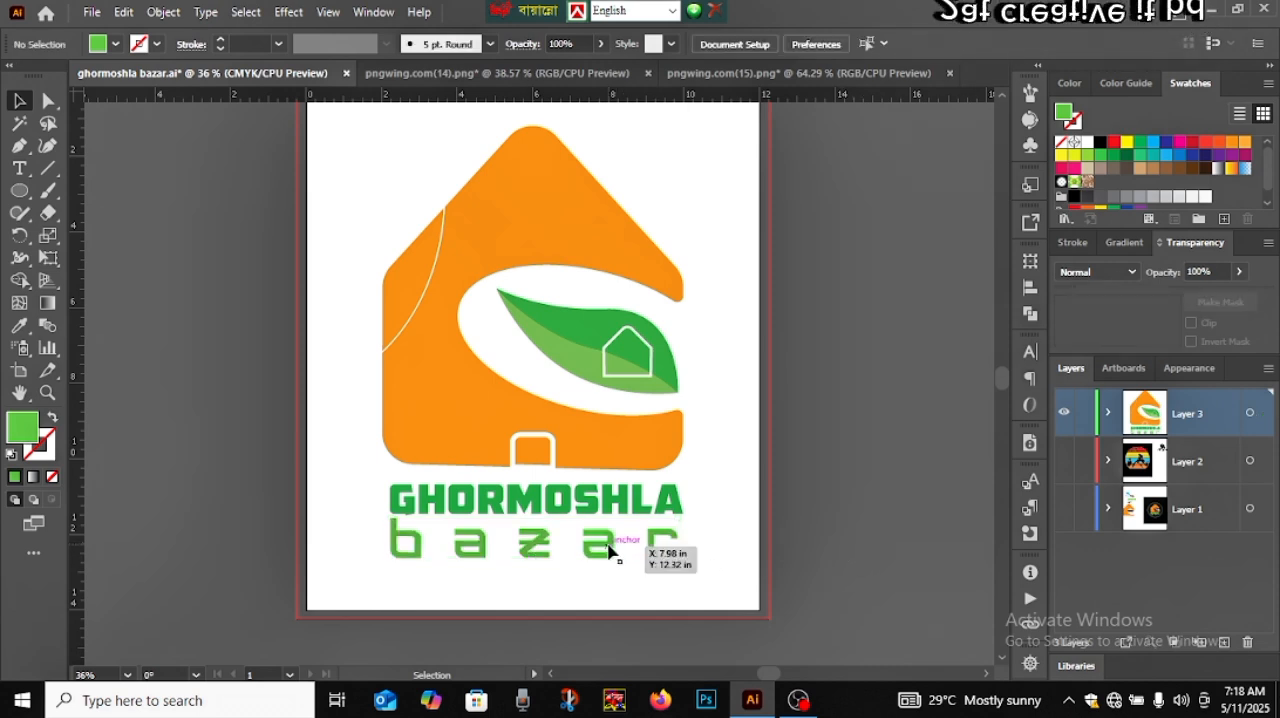
click(830, 548)
Group the house, leaf and both texts, and squash the group's height slightly from its bottom edge
drag(378, 214, 705, 592)
key(ctrl)
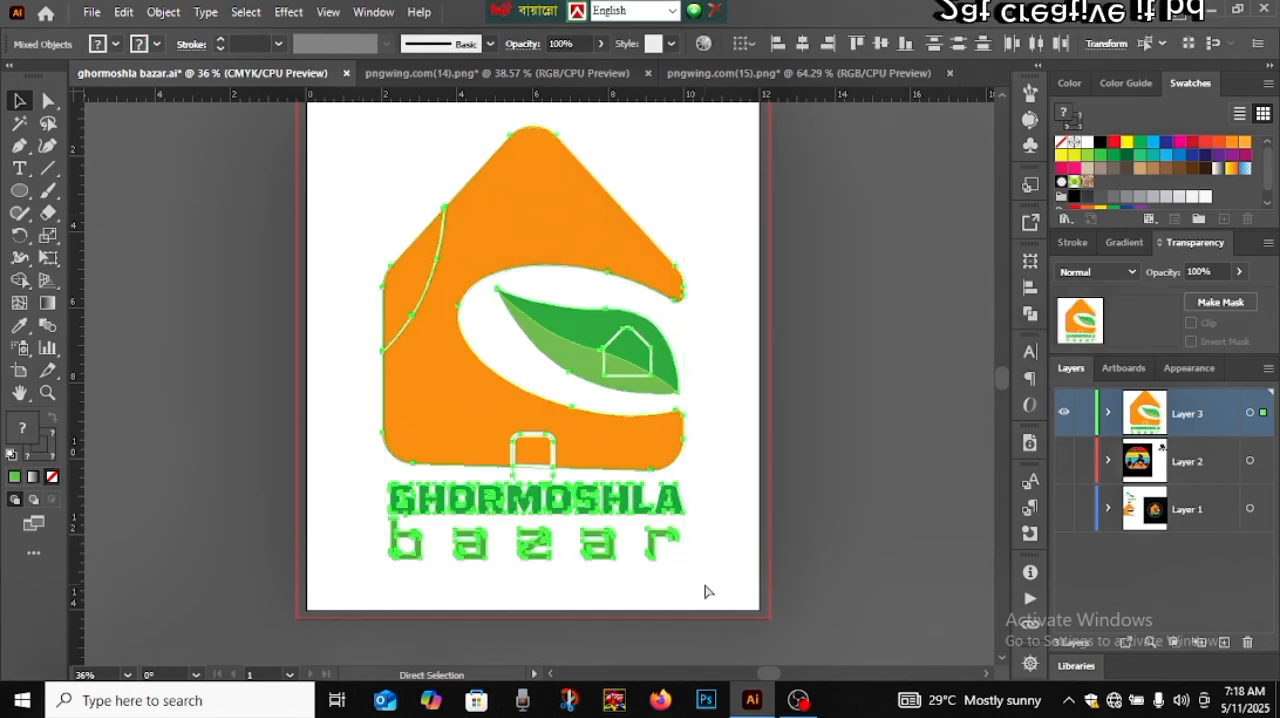
key(ctrl+g)
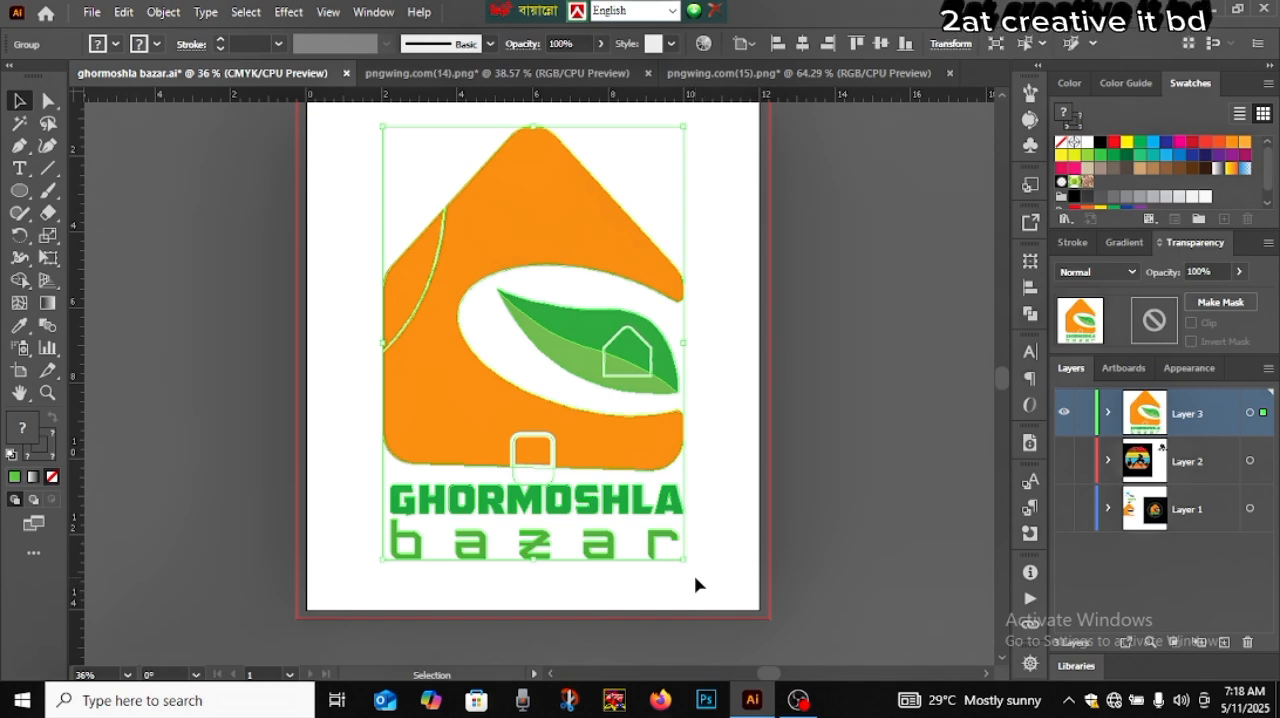
drag(533, 562, 533, 520)
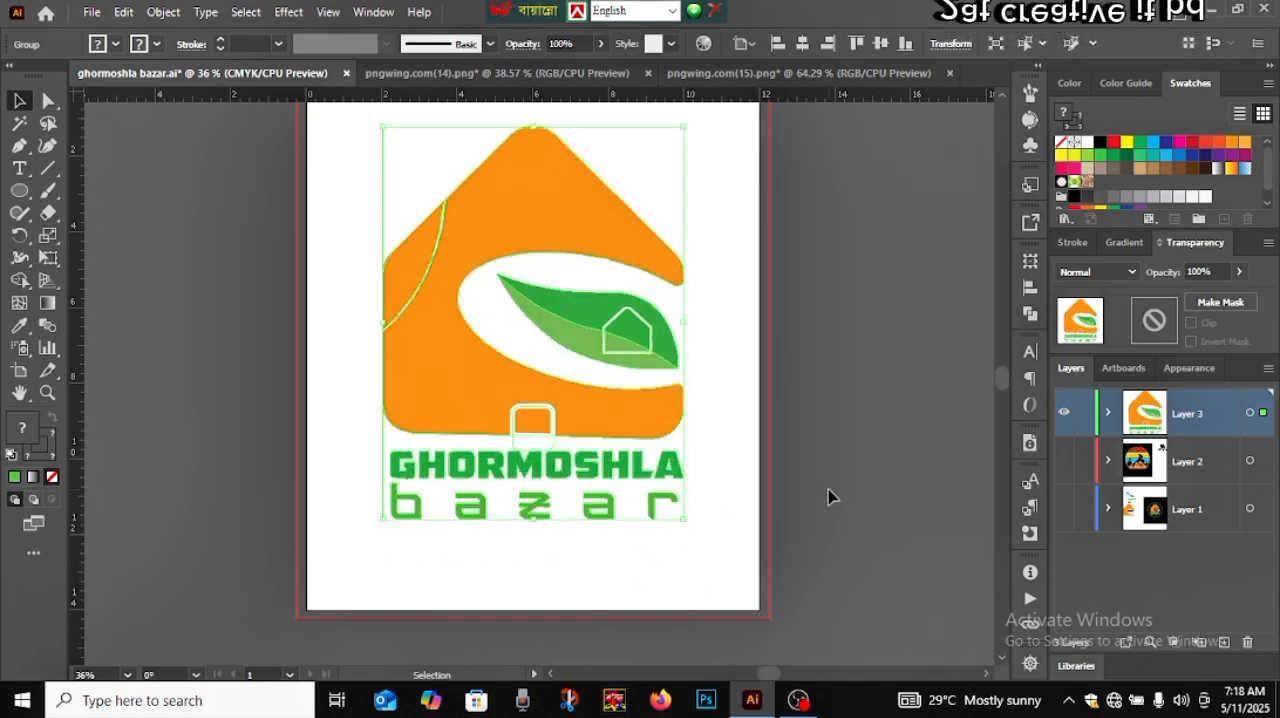
click(828, 496)
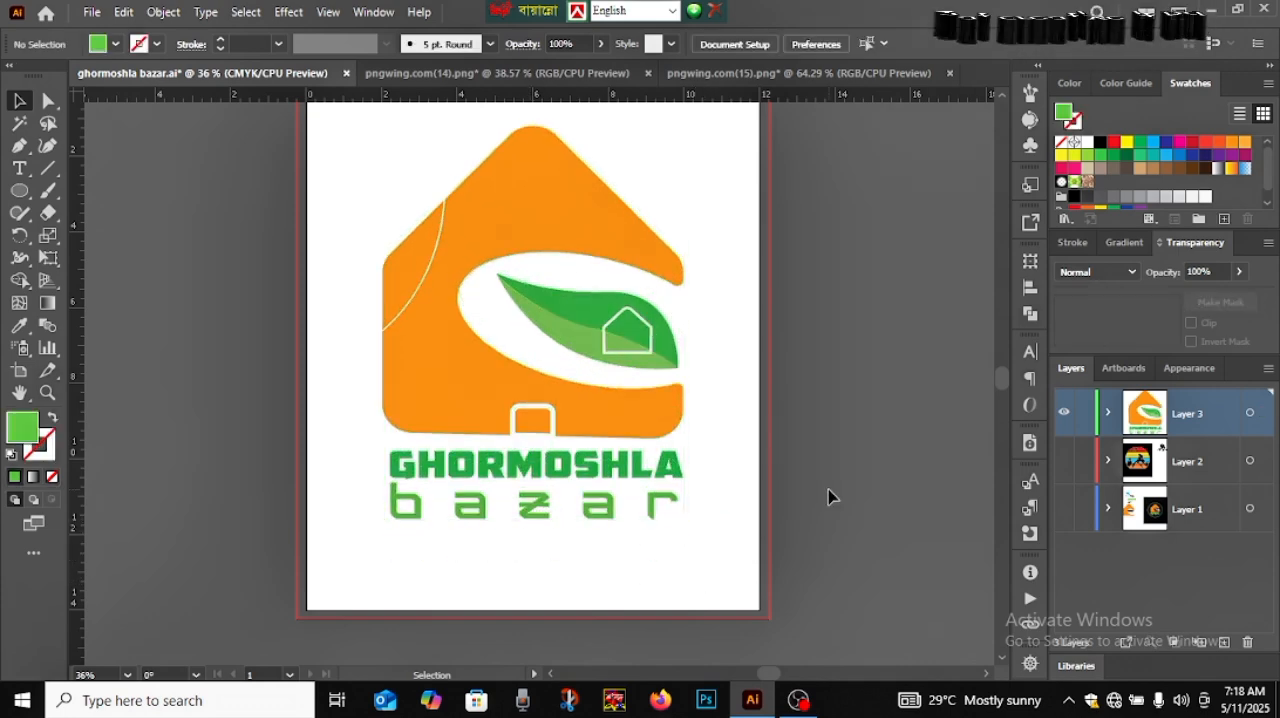
Remove the part of the door shape that extends below the house's bottom edge with the Shape Builder tool
click(553, 444)
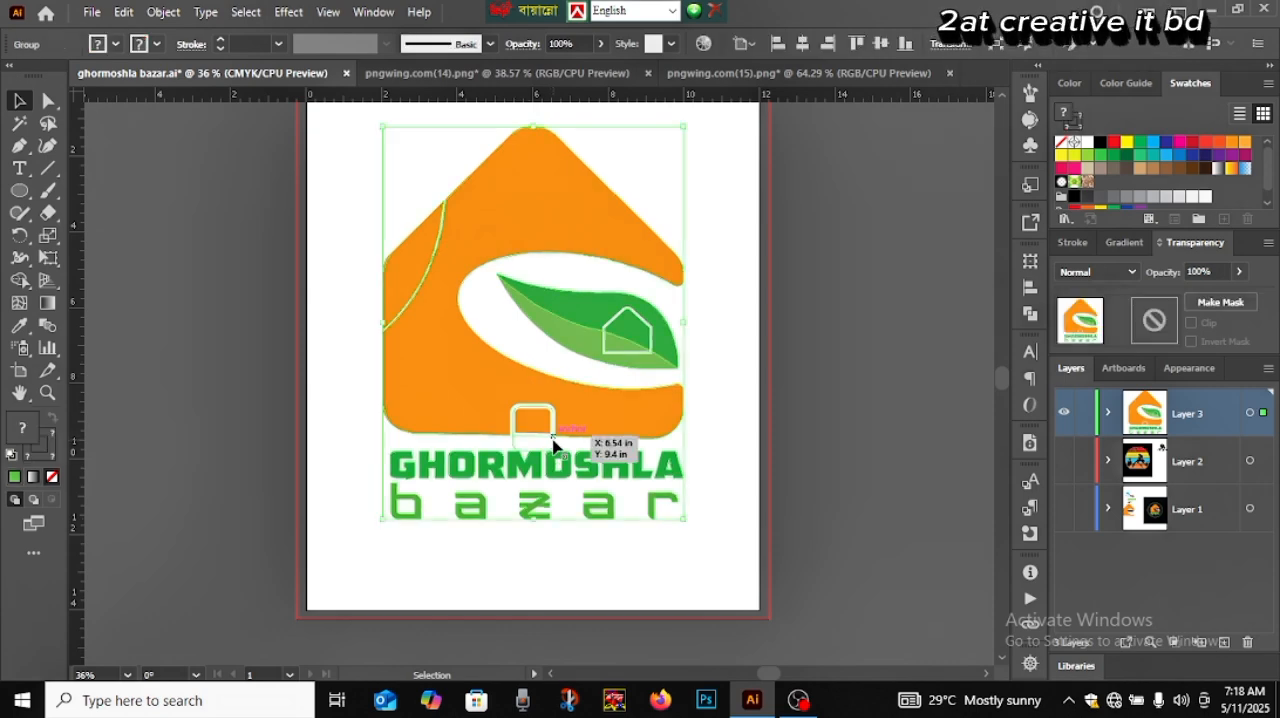
scroll(553, 444, up, 3)
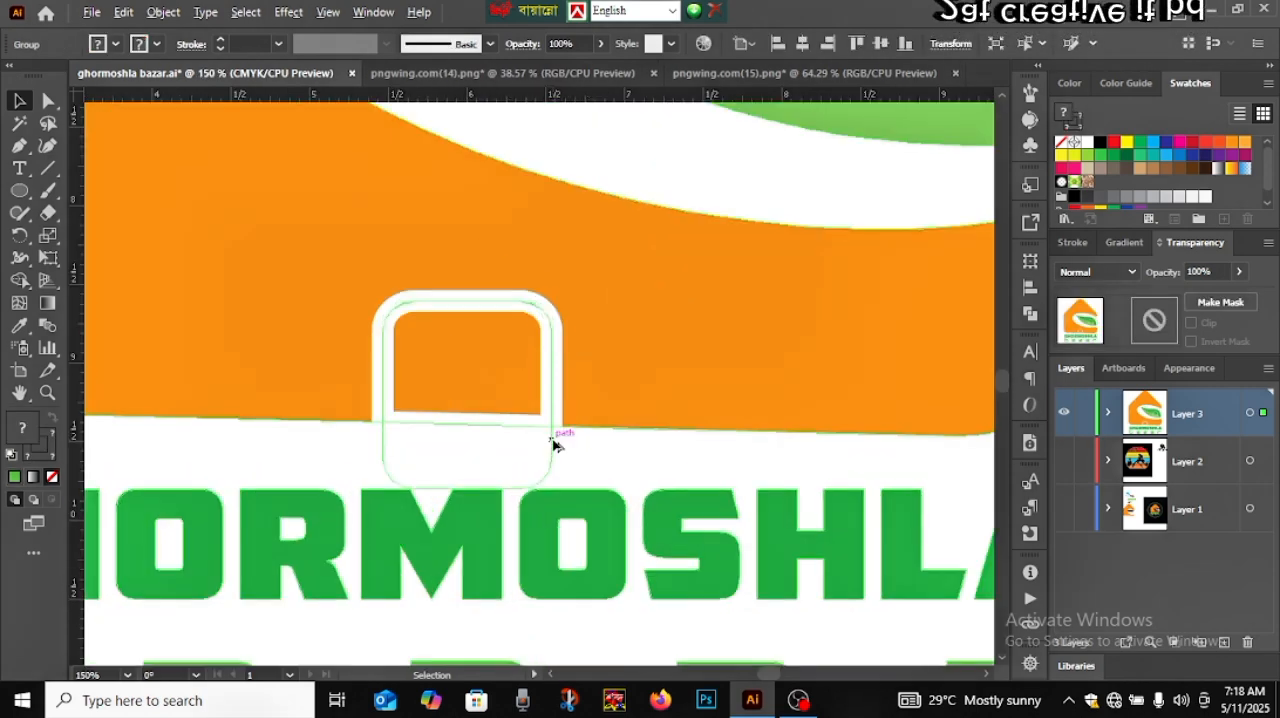
click(735, 176)
click(554, 399)
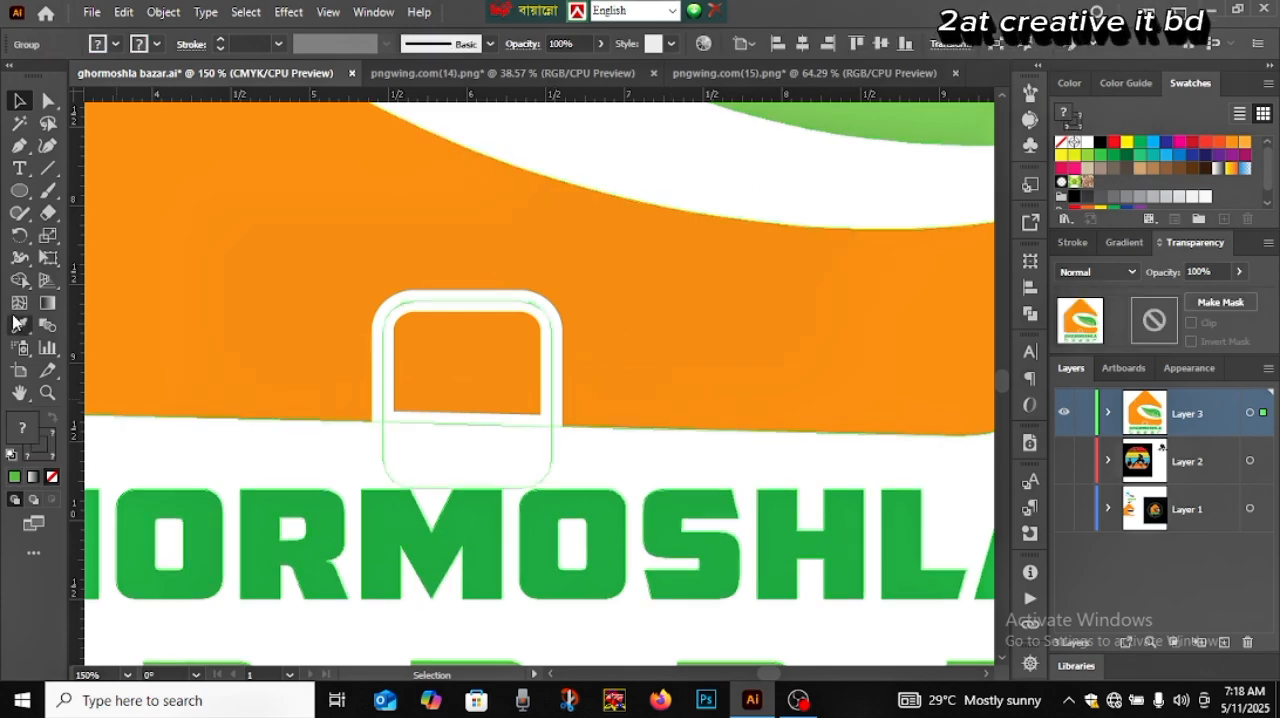
click(19, 280)
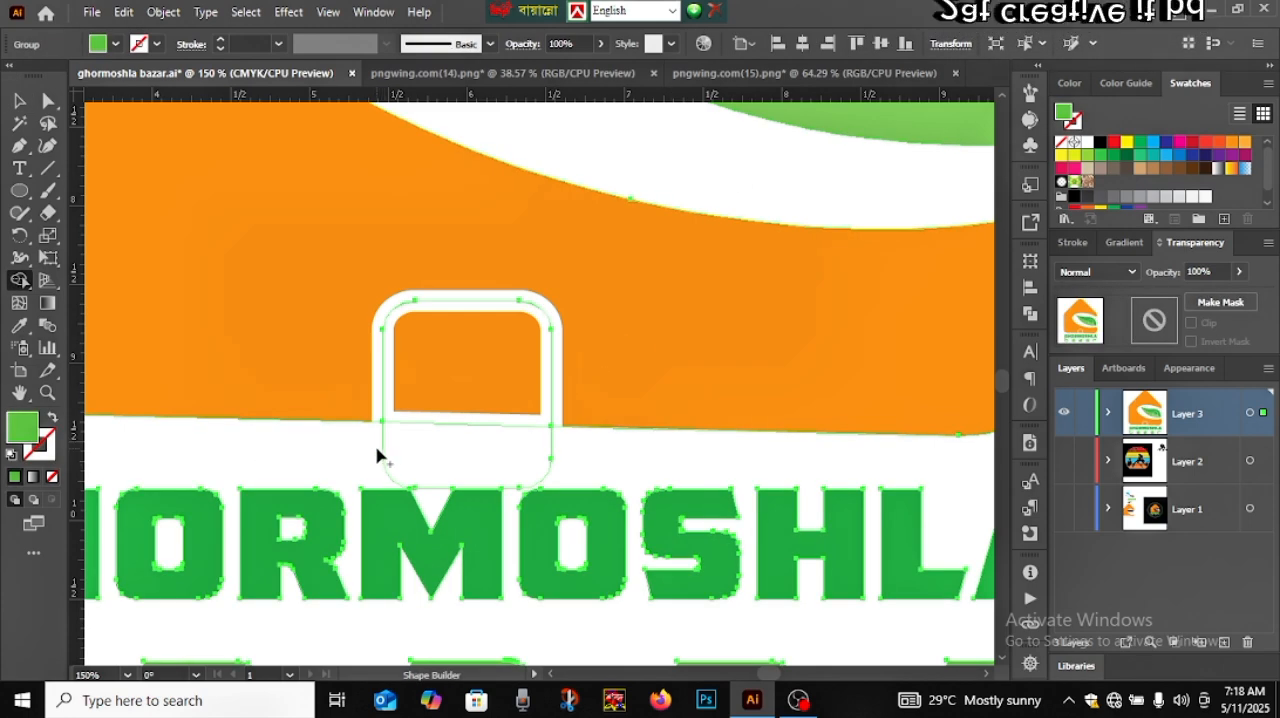
drag(419, 465, 394, 457)
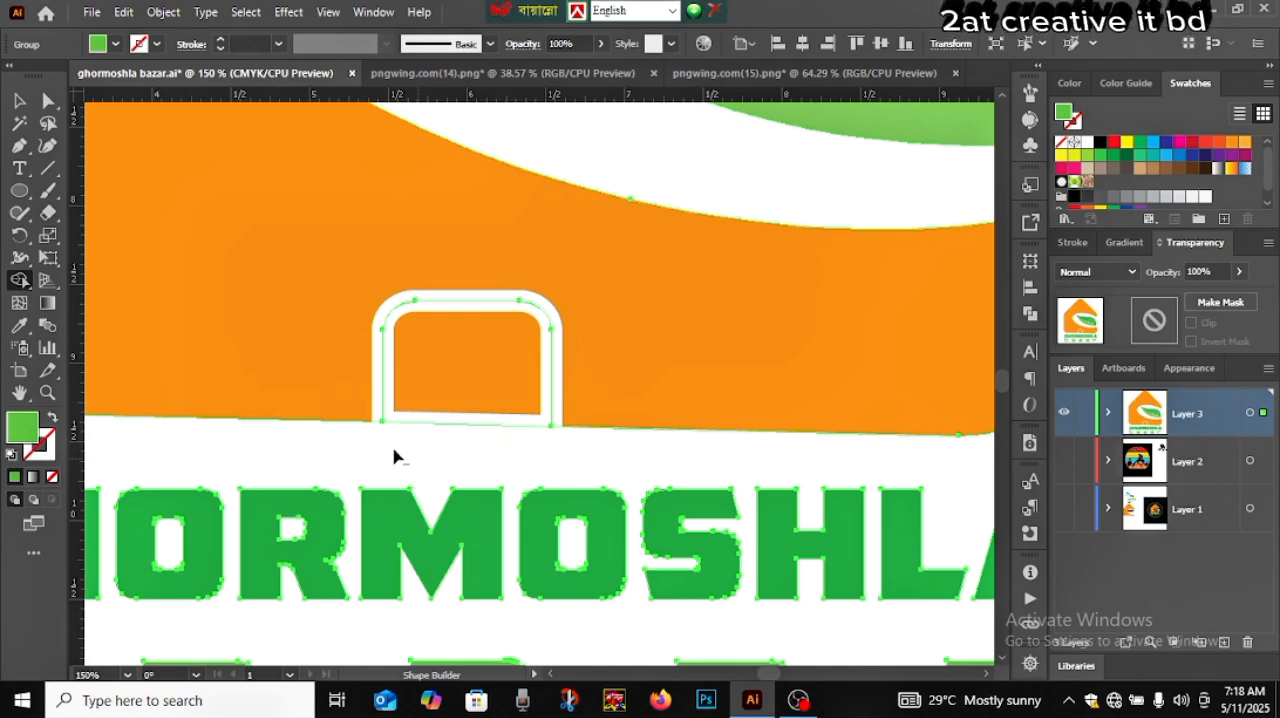
key(v)
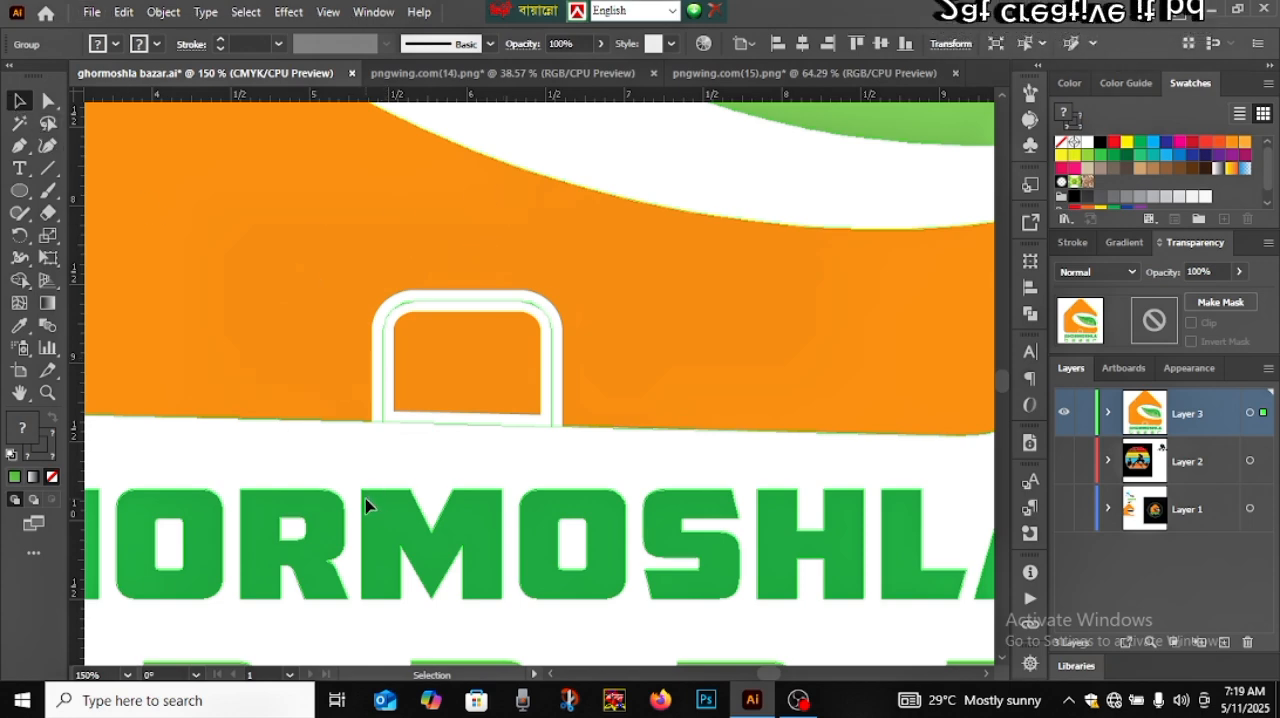
click(364, 463)
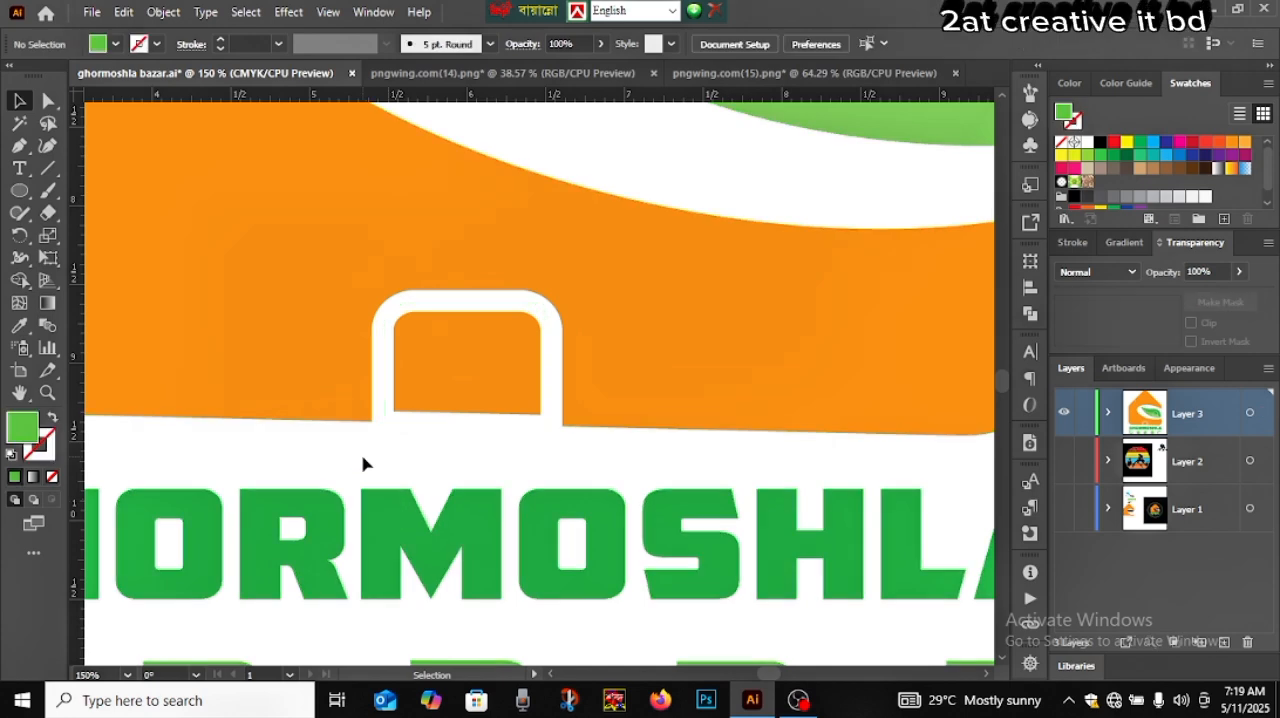
click(380, 491)
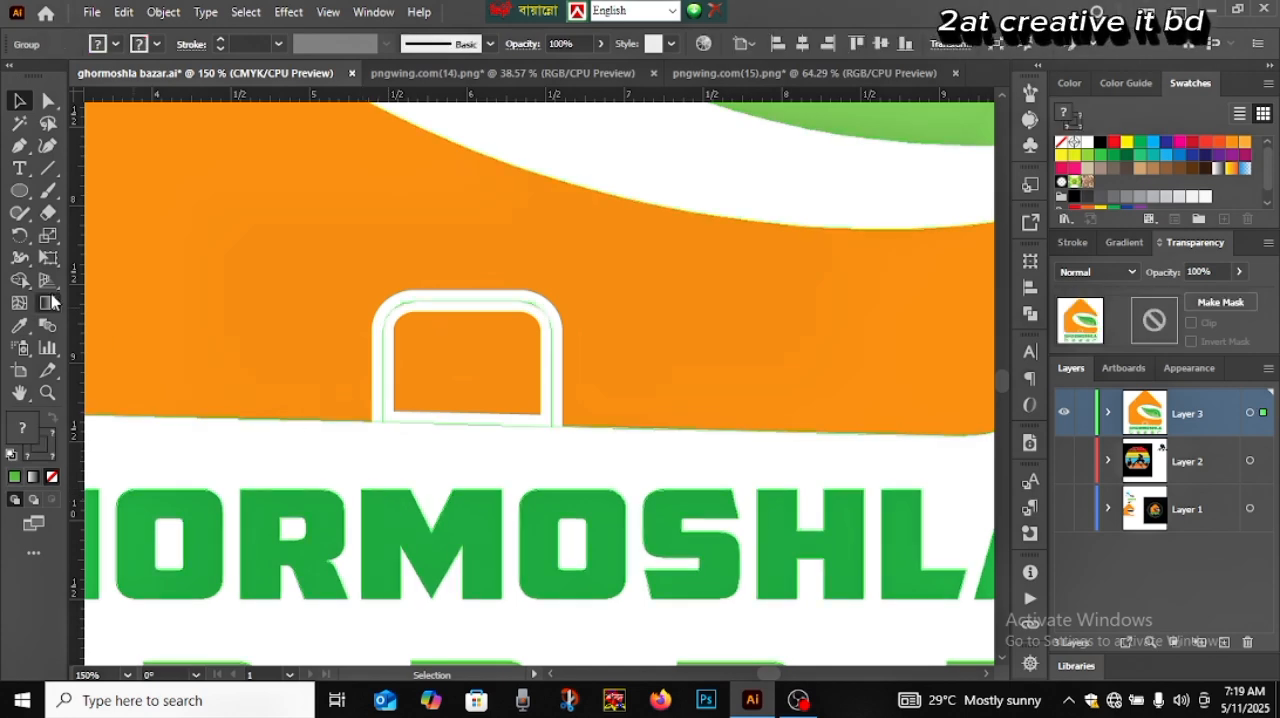
click(19, 281)
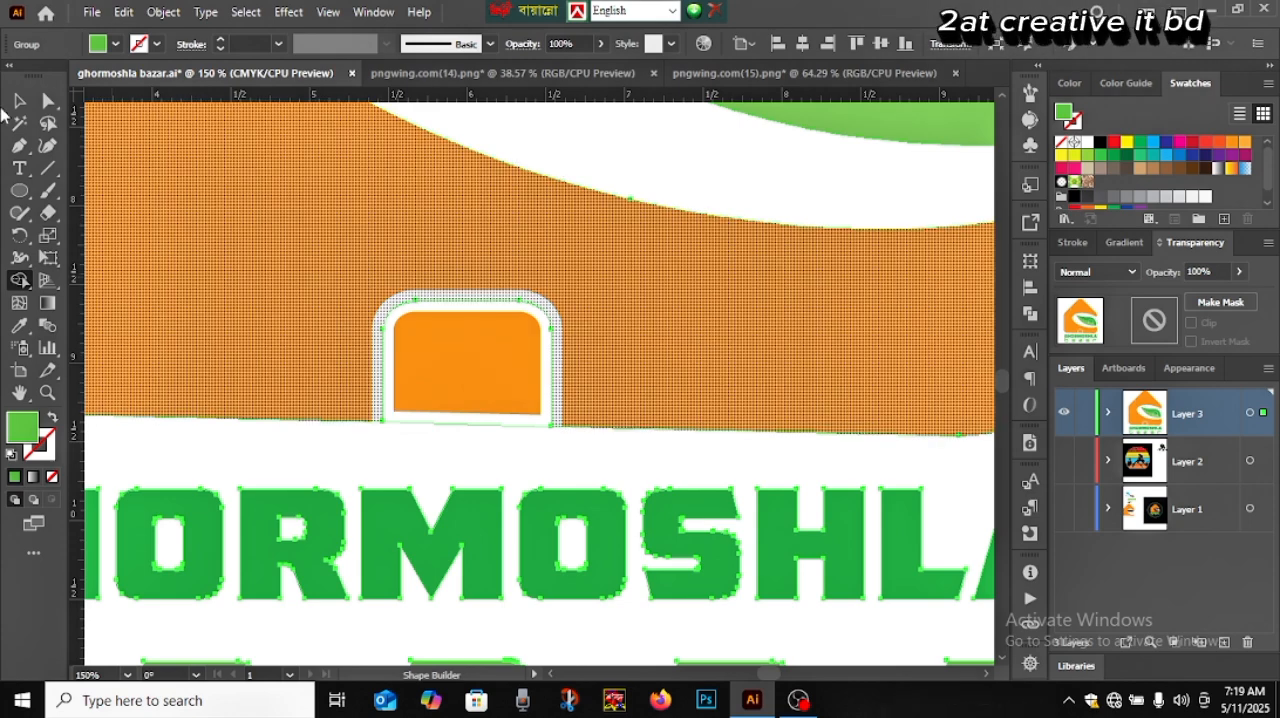
click(17, 101)
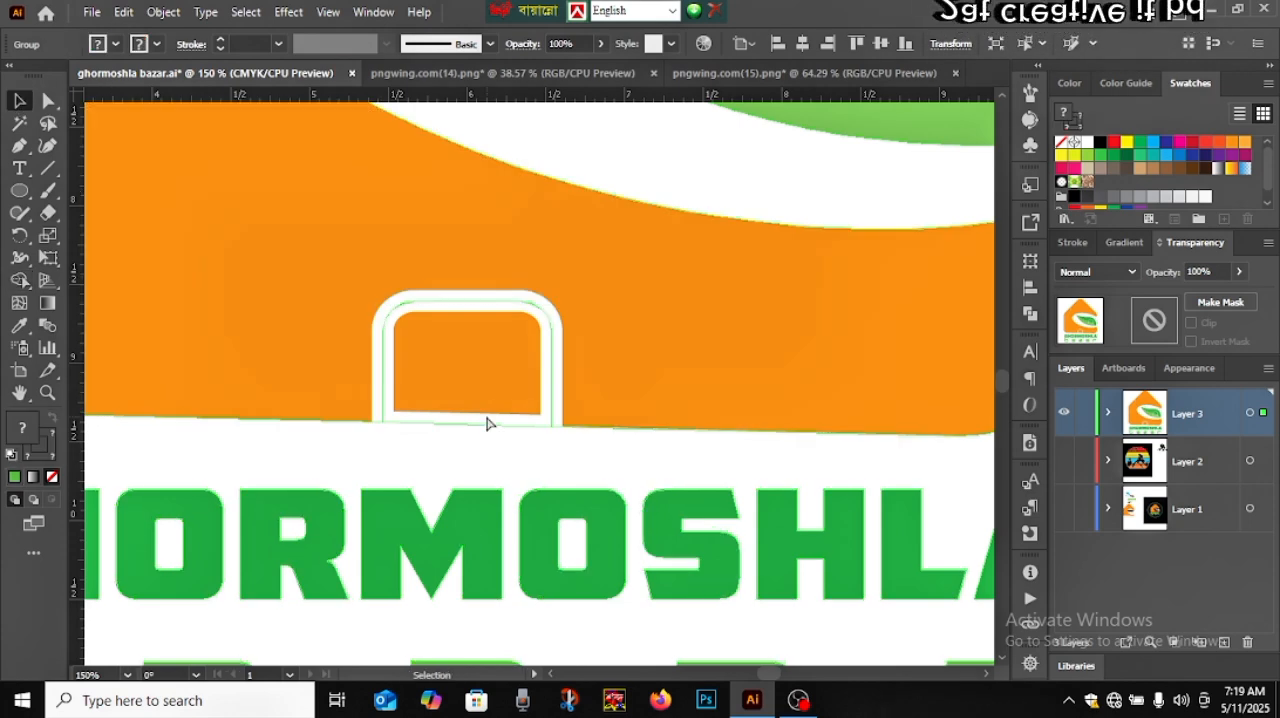
Scale the whole logo group down around its centre to about 55% of its size and deselect it
key(ctrl+0)
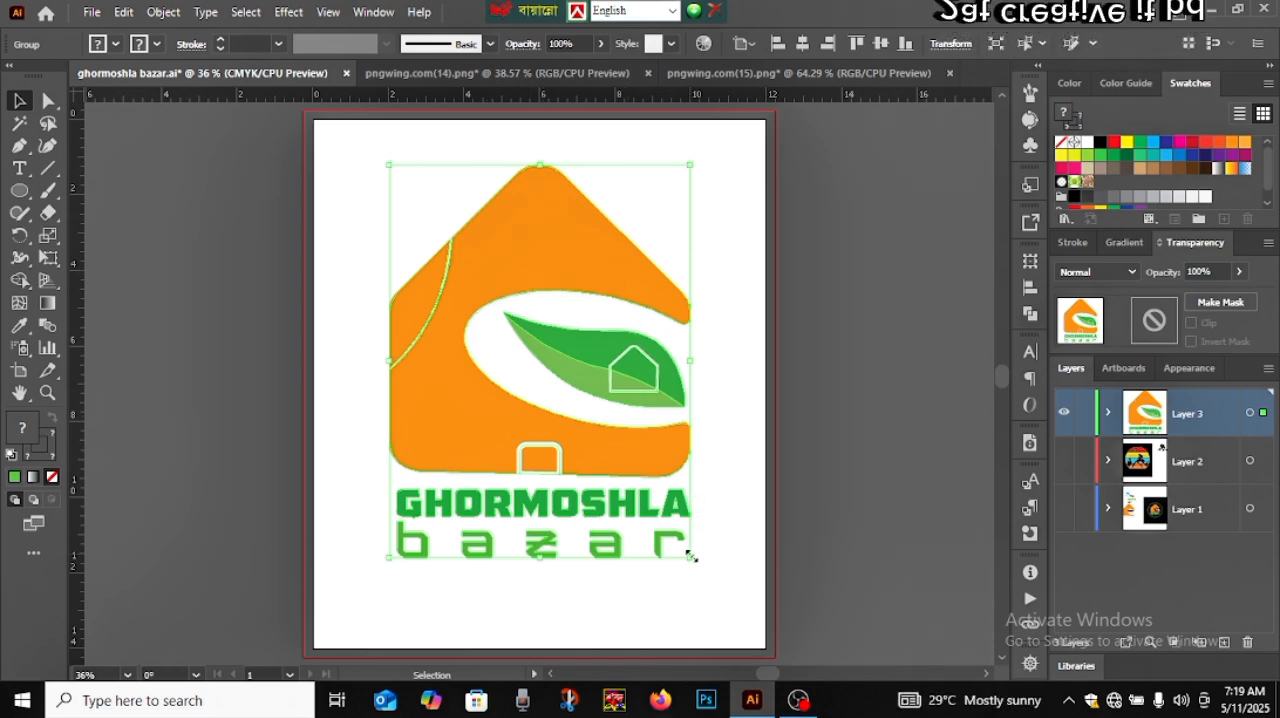
drag(690, 556, 623, 468)
click(658, 482)
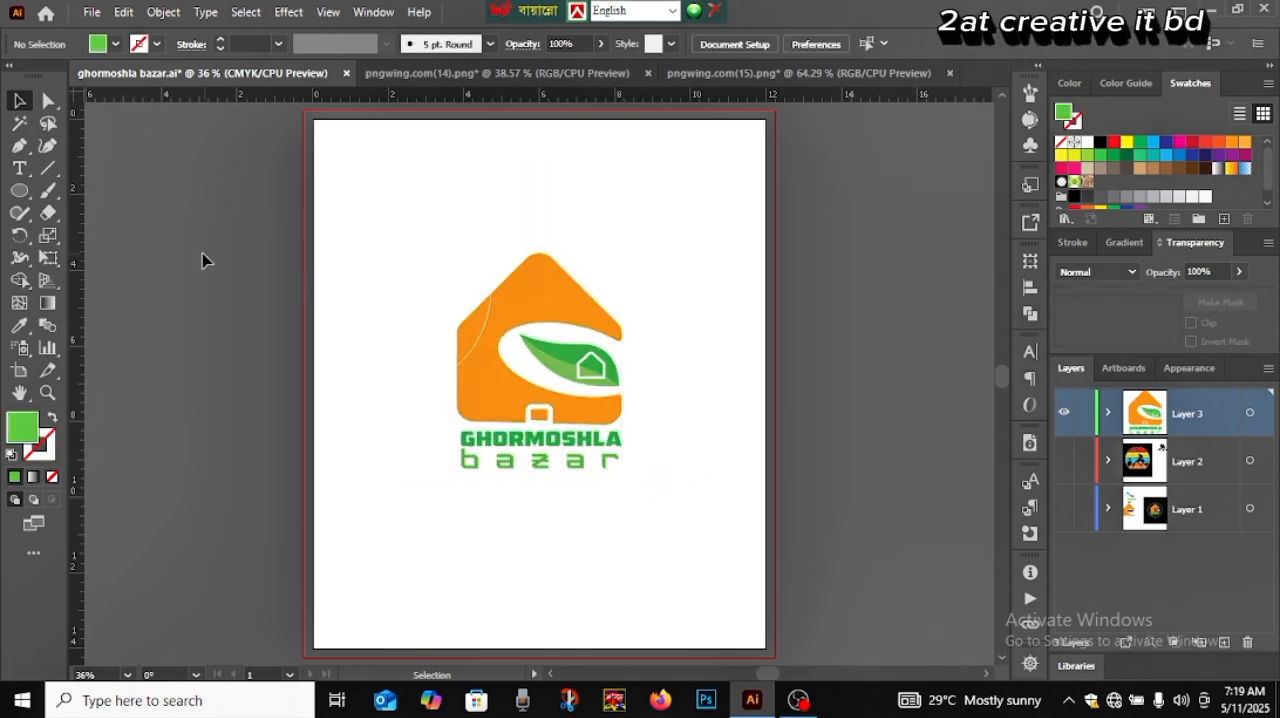
Draw a circle about 7 in wide around the logo from its centre, with a green stroke and no fill
click(19, 190)
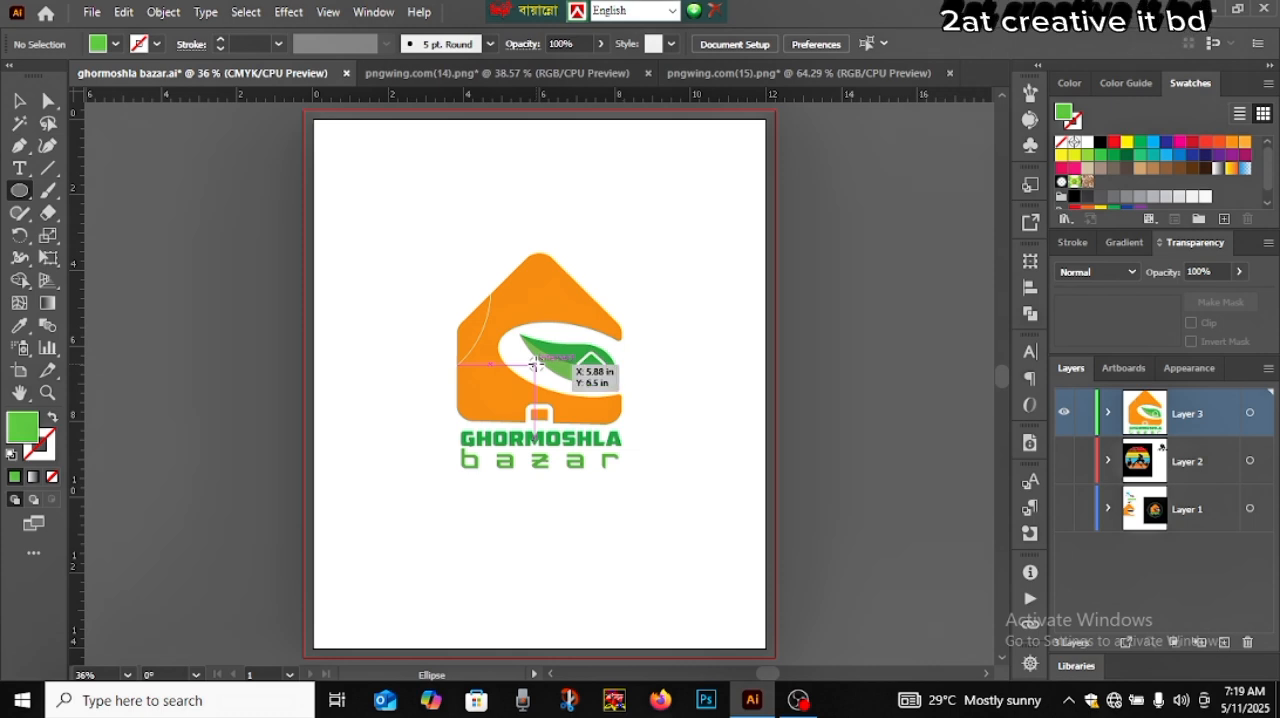
drag(535, 365, 634, 497)
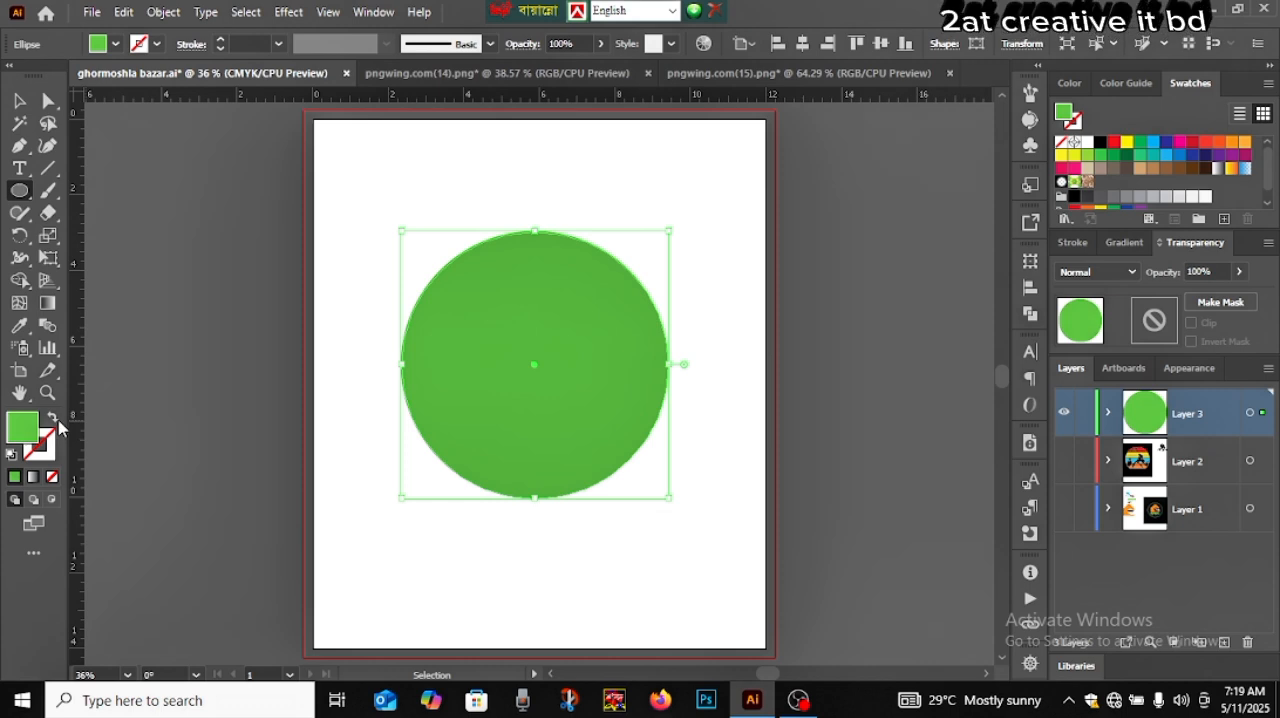
click(55, 421)
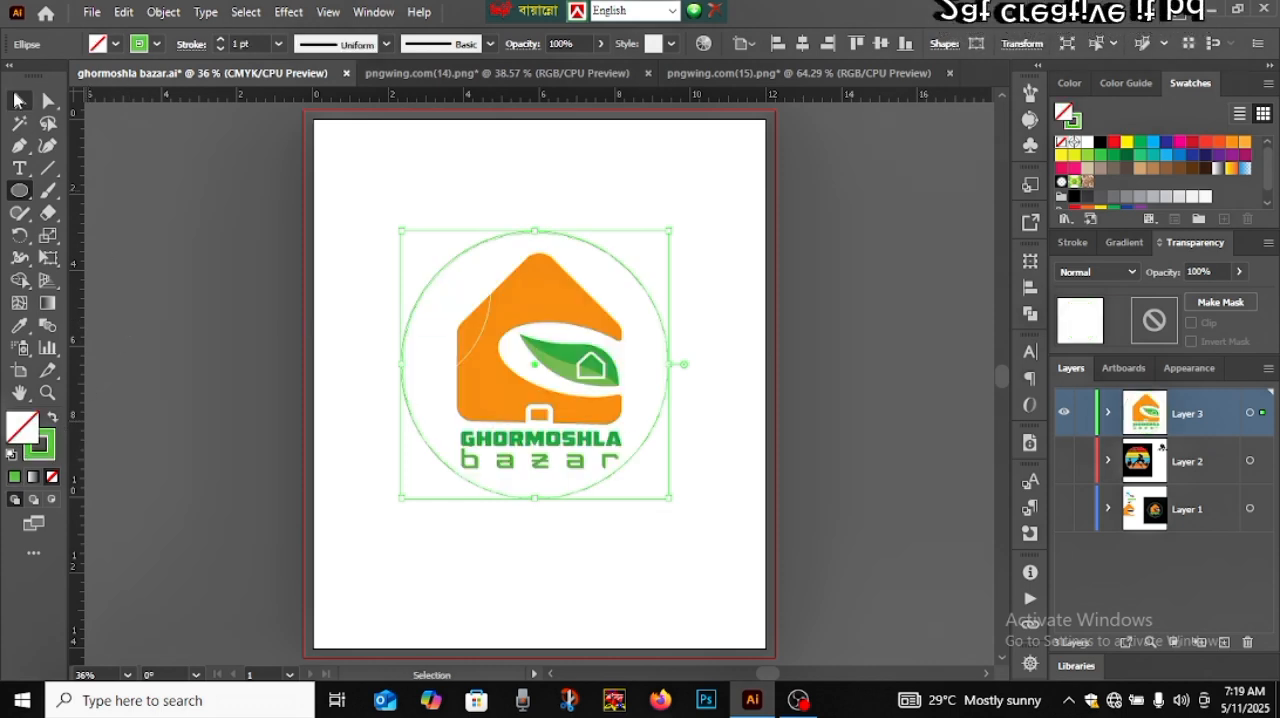
key(v)
click(218, 304)
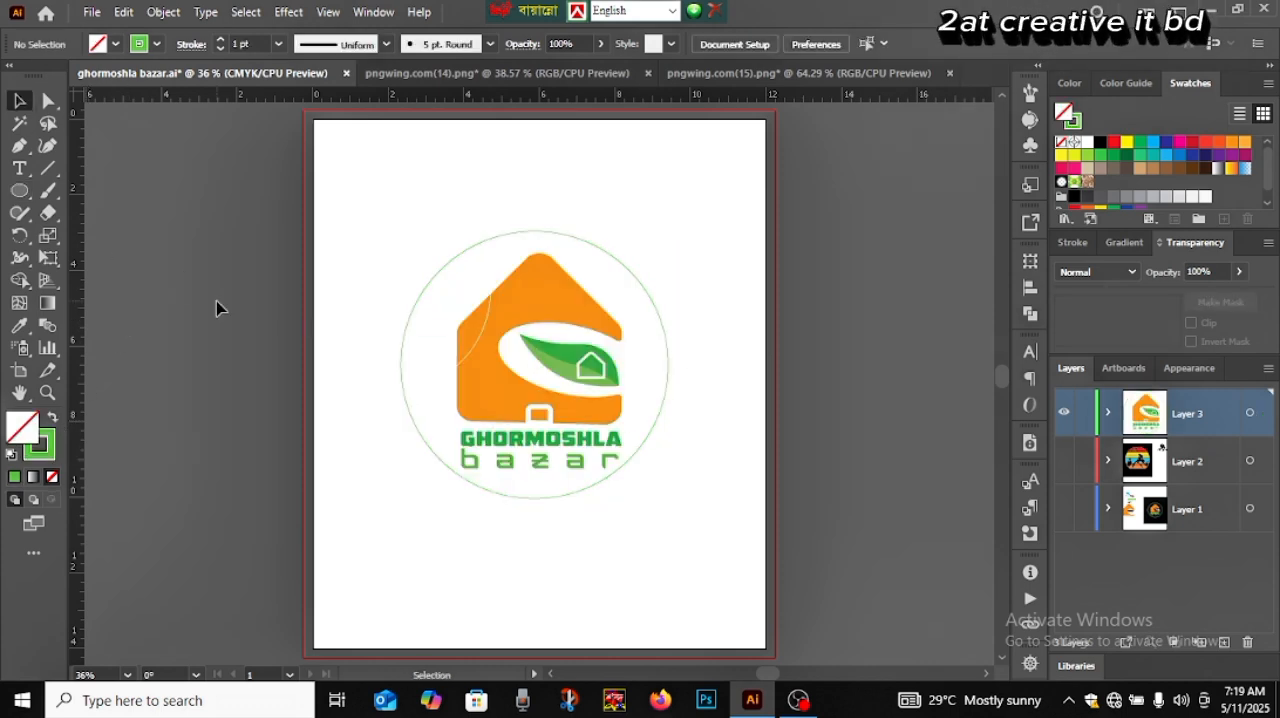
Set the stroke weight of the green circle around the logo to 5 pt
click(409, 322)
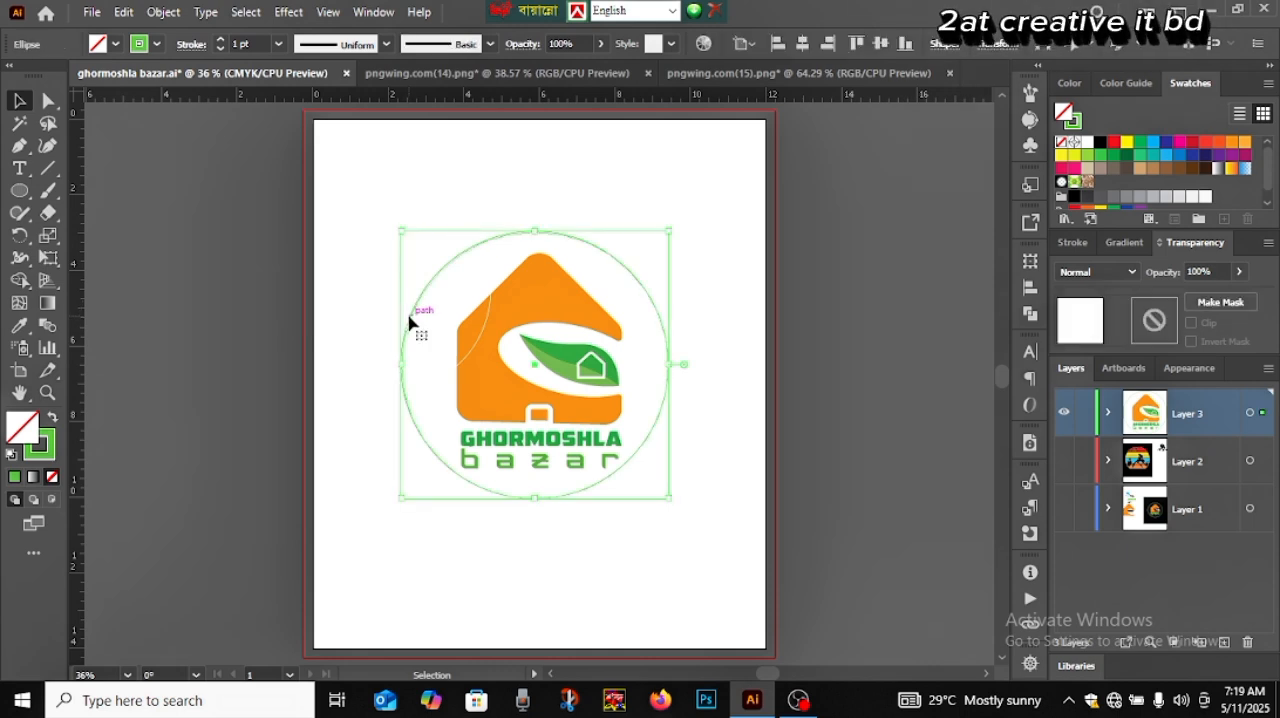
click(220, 40)
click(220, 40)
click(221, 40)
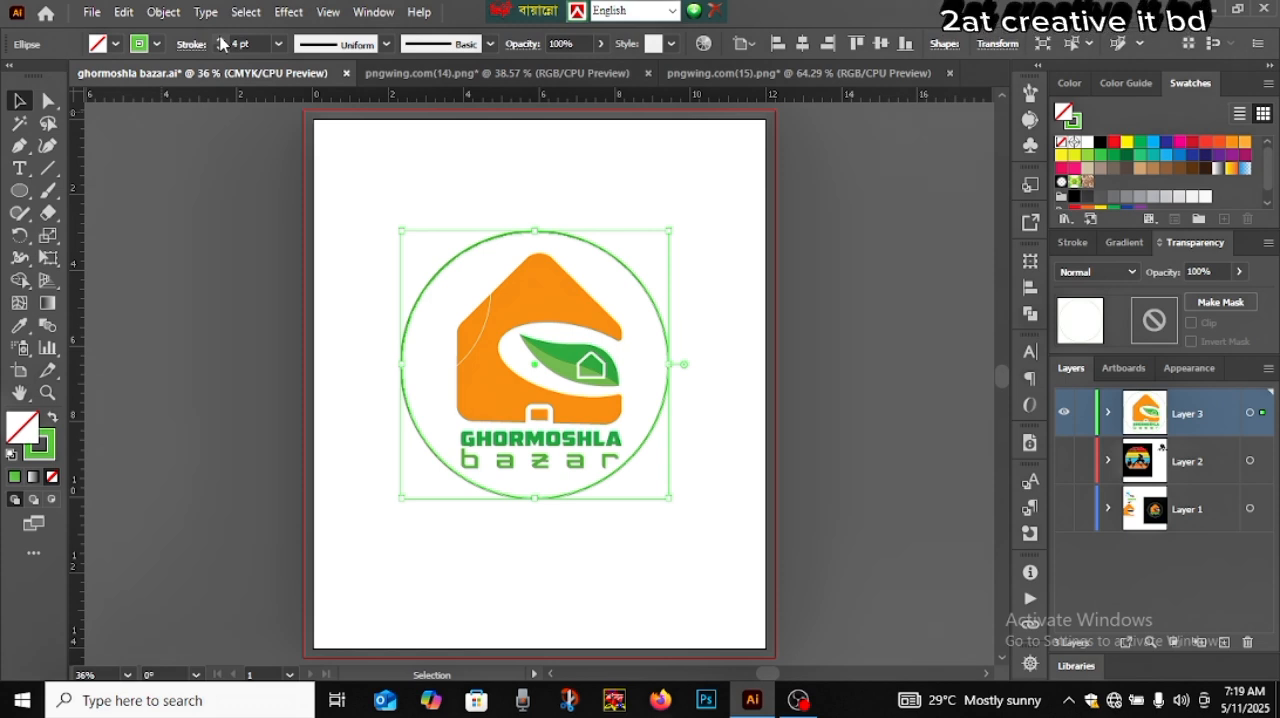
click(221, 40)
click(240, 234)
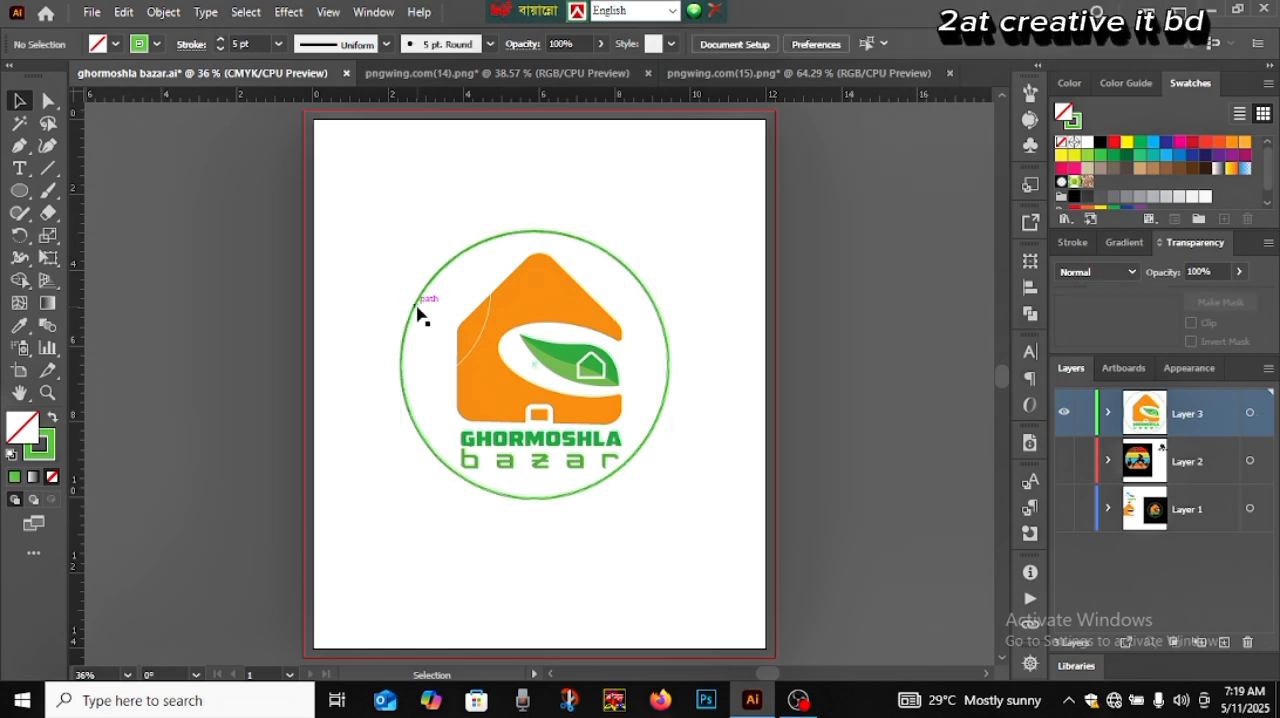
Align the logo group and the green circle to each other by their horizontal centres
drag(366, 277, 470, 450)
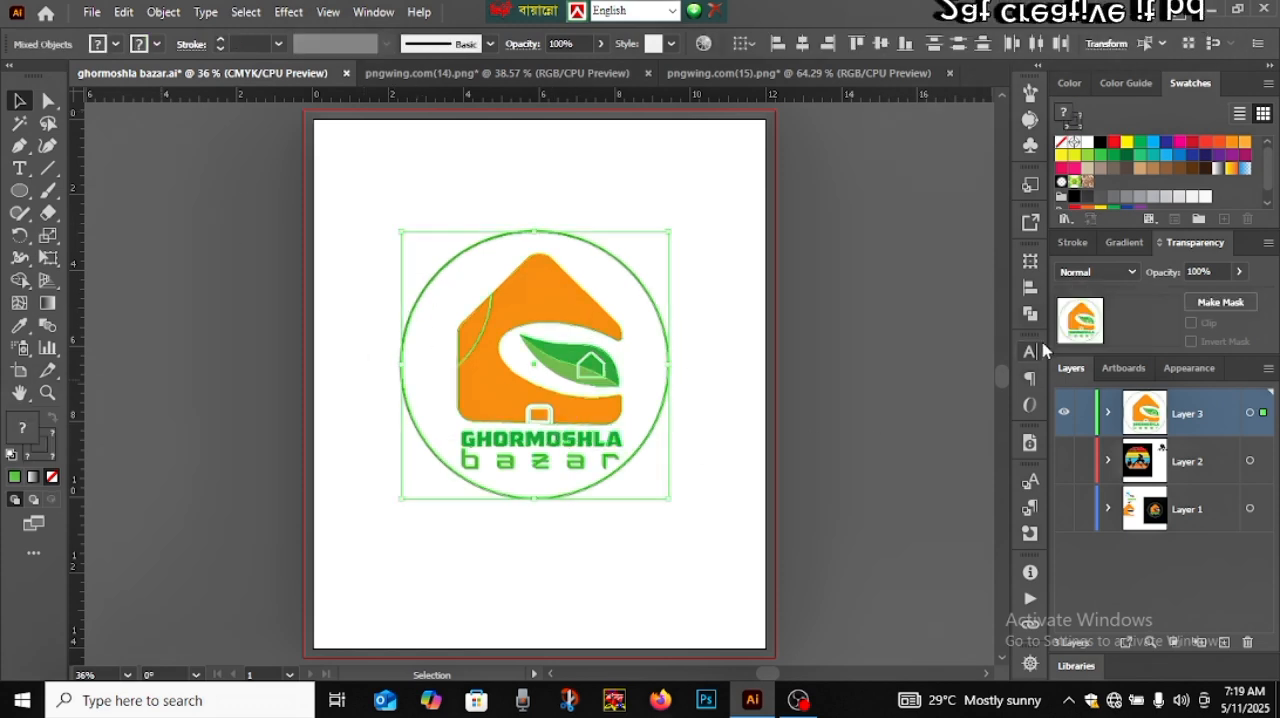
click(1030, 288)
click(837, 304)
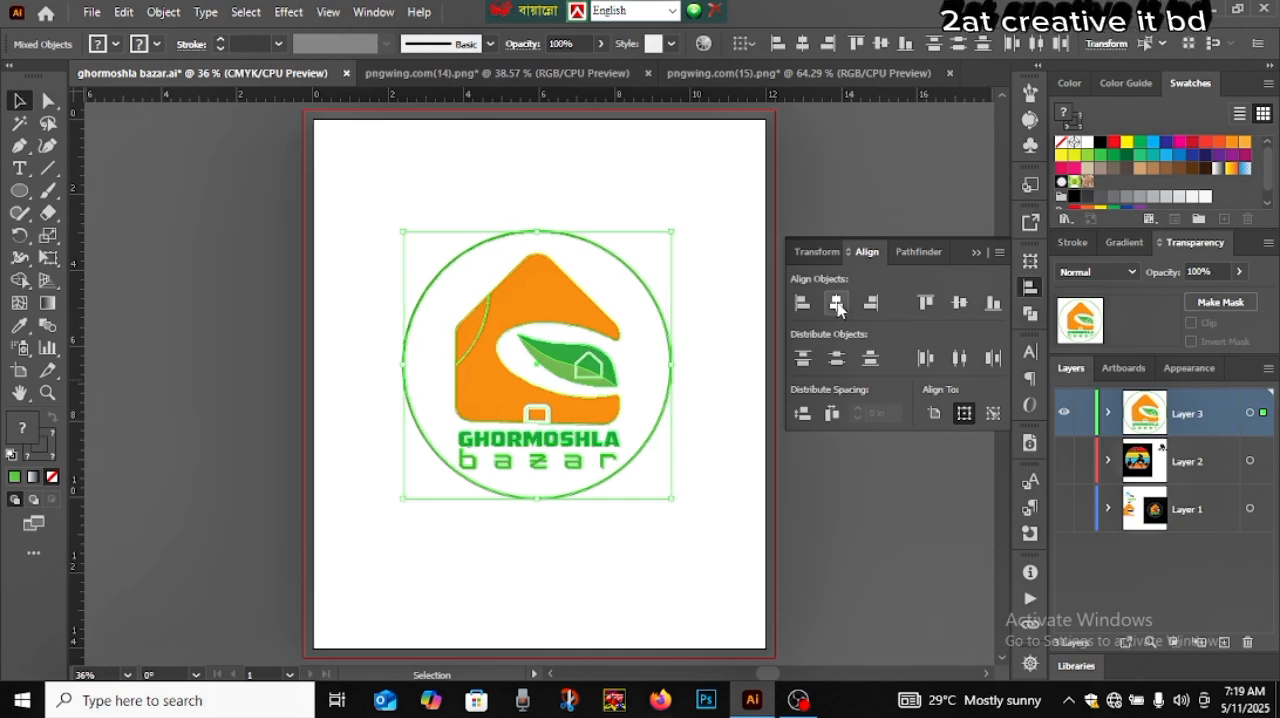
click(976, 252)
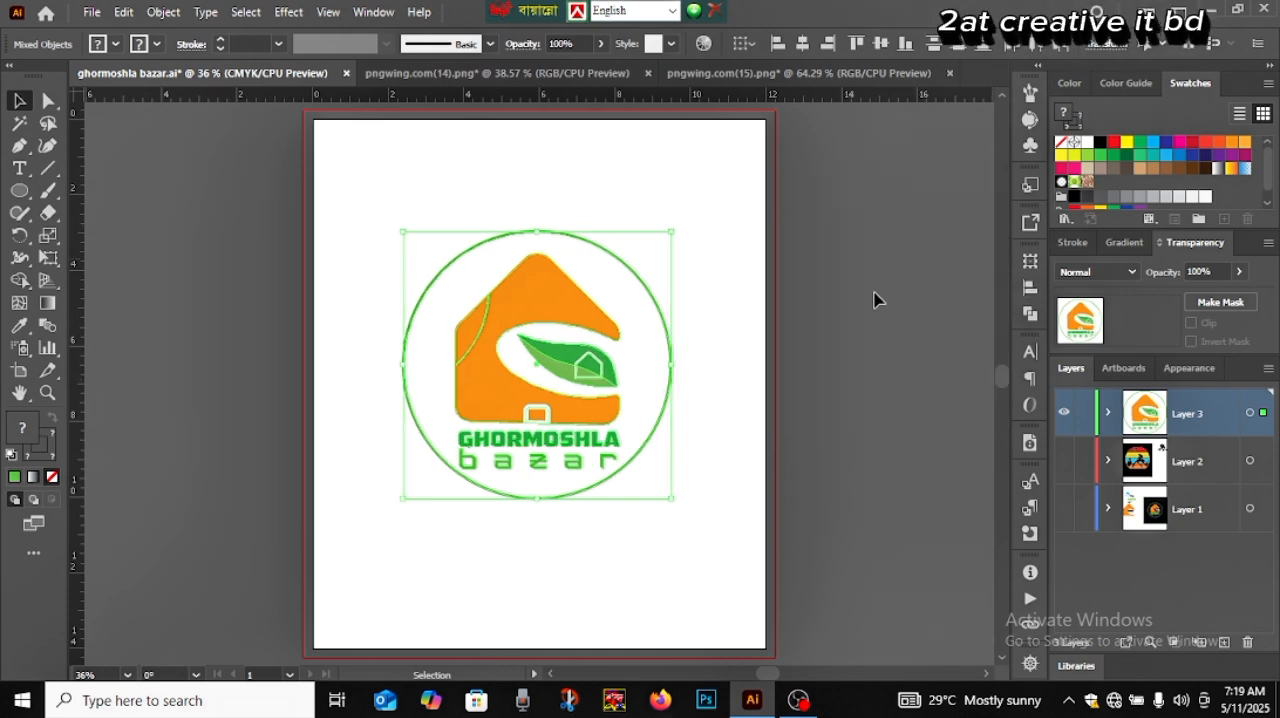
click(554, 548)
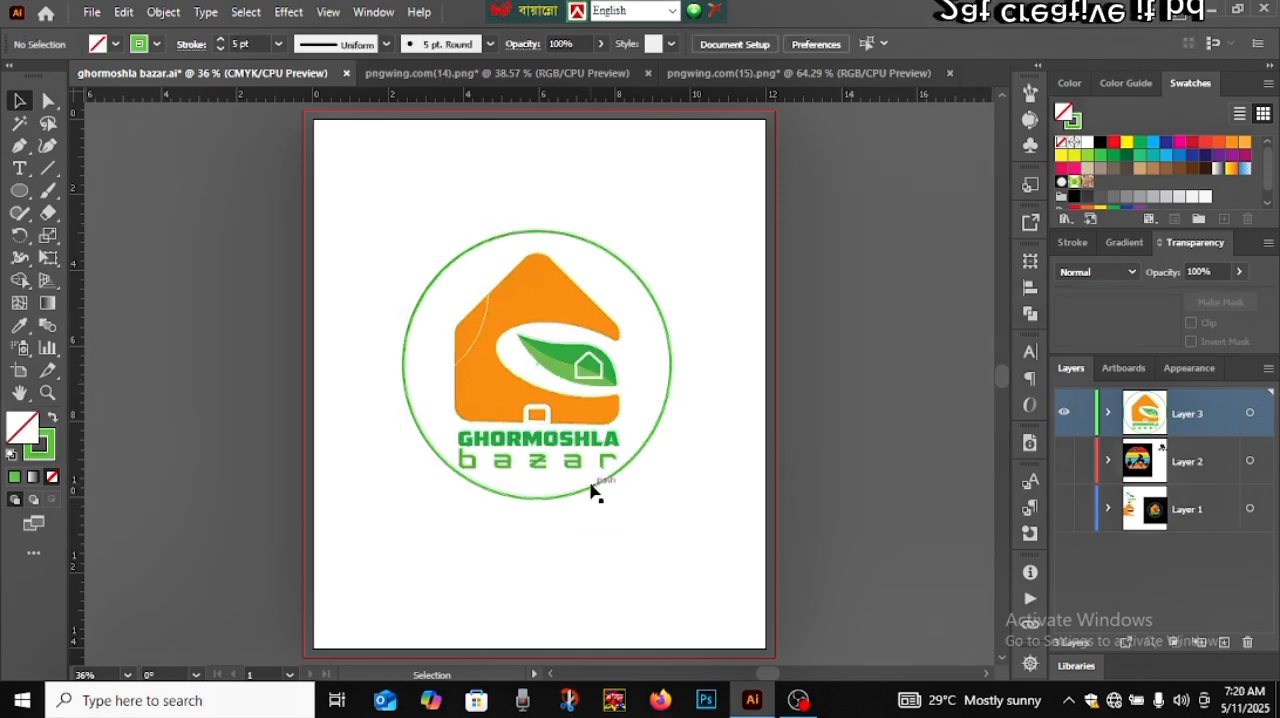
Nudge the green circle slightly down around the logo and make a larger concentric copy of it, about 7.7 in wide
click(591, 490)
key(Down)
key(Down)
key(Down)
key(Down)
key(Down)
key(Down)
key(Down)
key(Down)
key(Down)
key(Down)
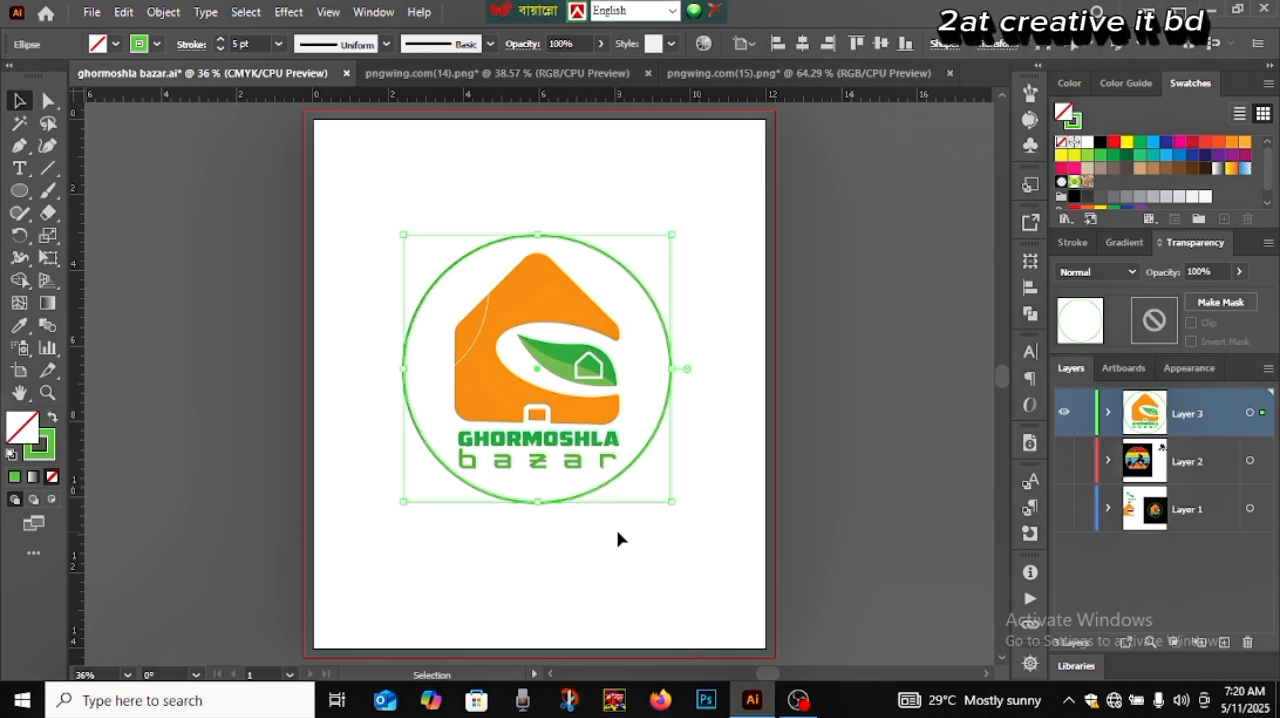
click(620, 538)
click(606, 489)
drag(672, 505, 686, 526)
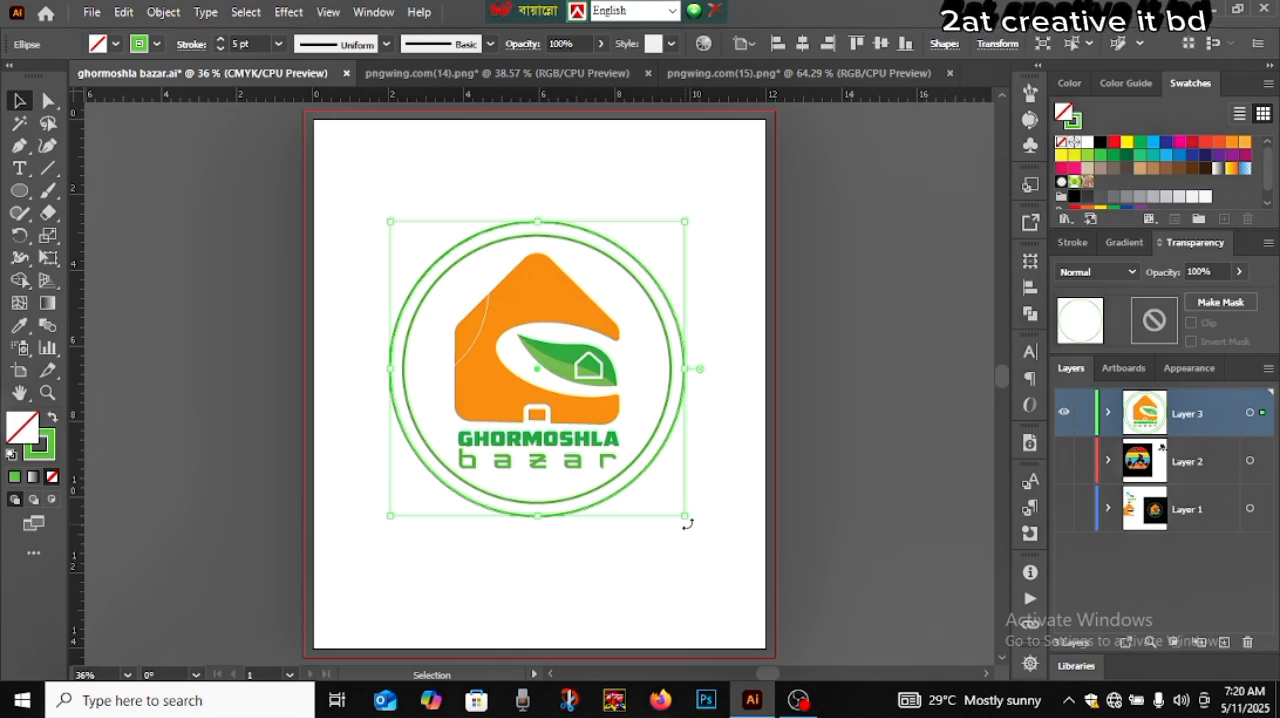
Try to colour the outer circle by sampling the house's orange with the Eyedropper, and undo it
click(19, 325)
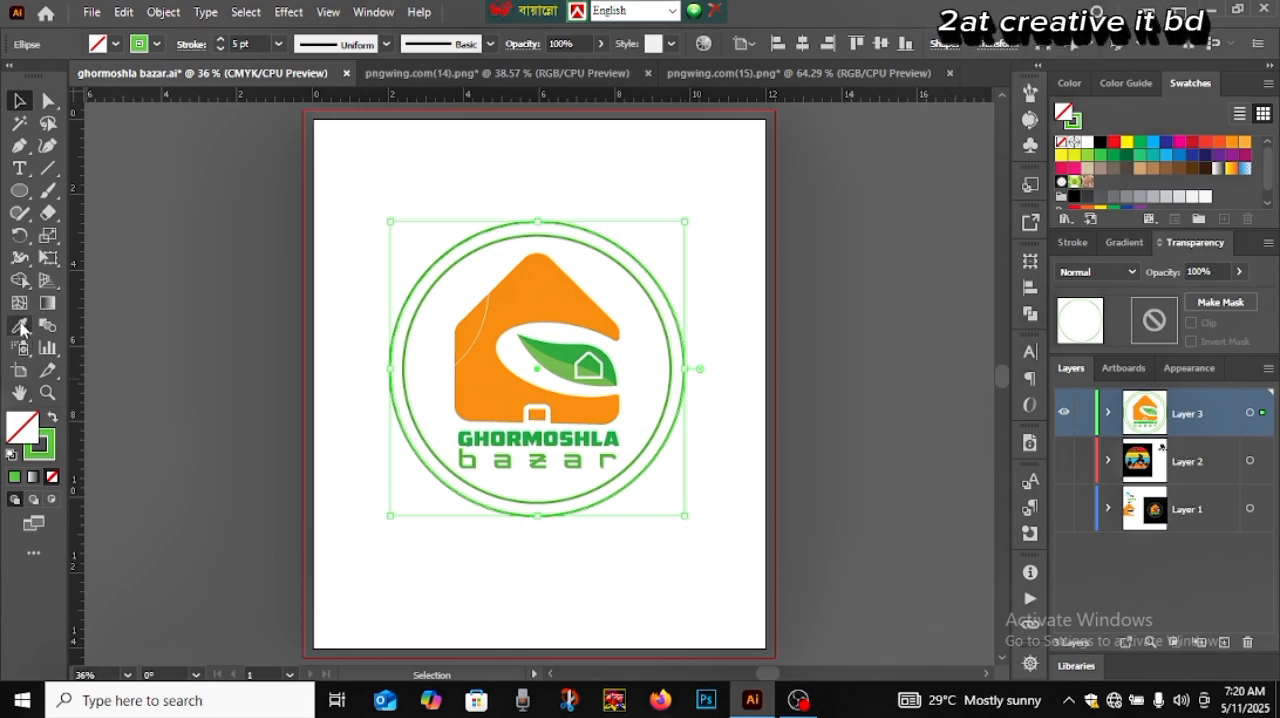
click(529, 310)
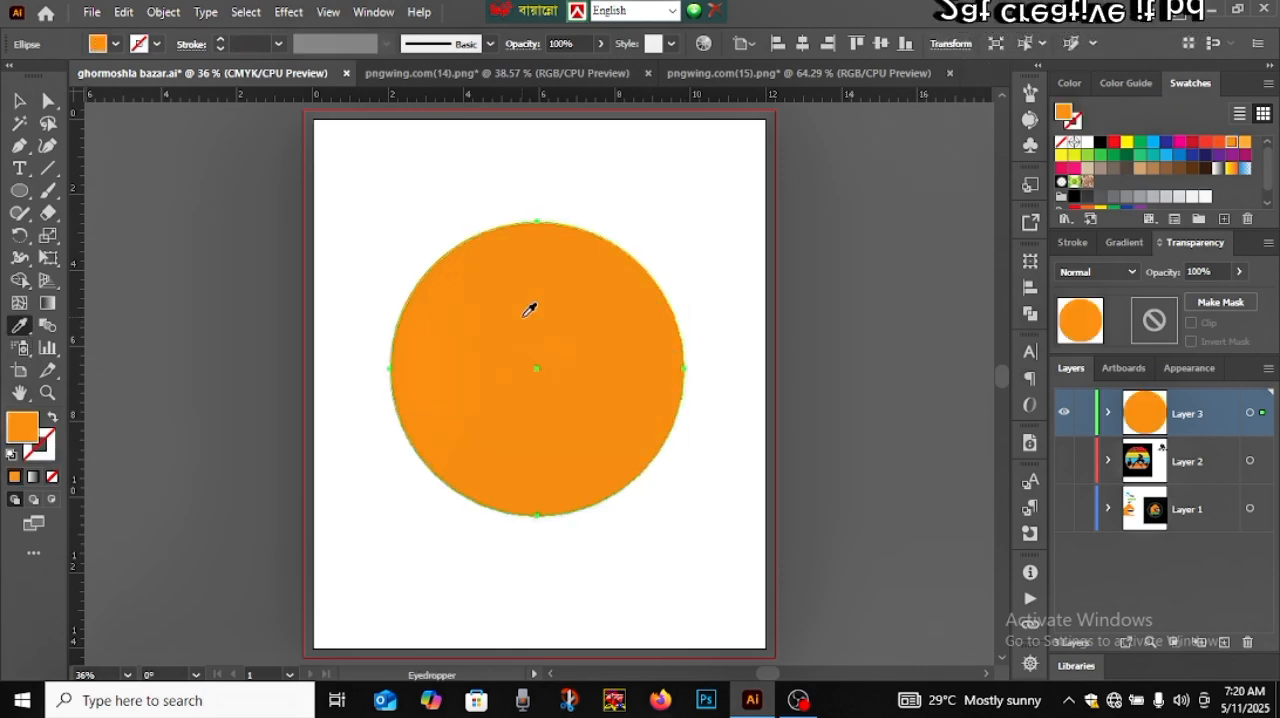
key(ctrl+z)
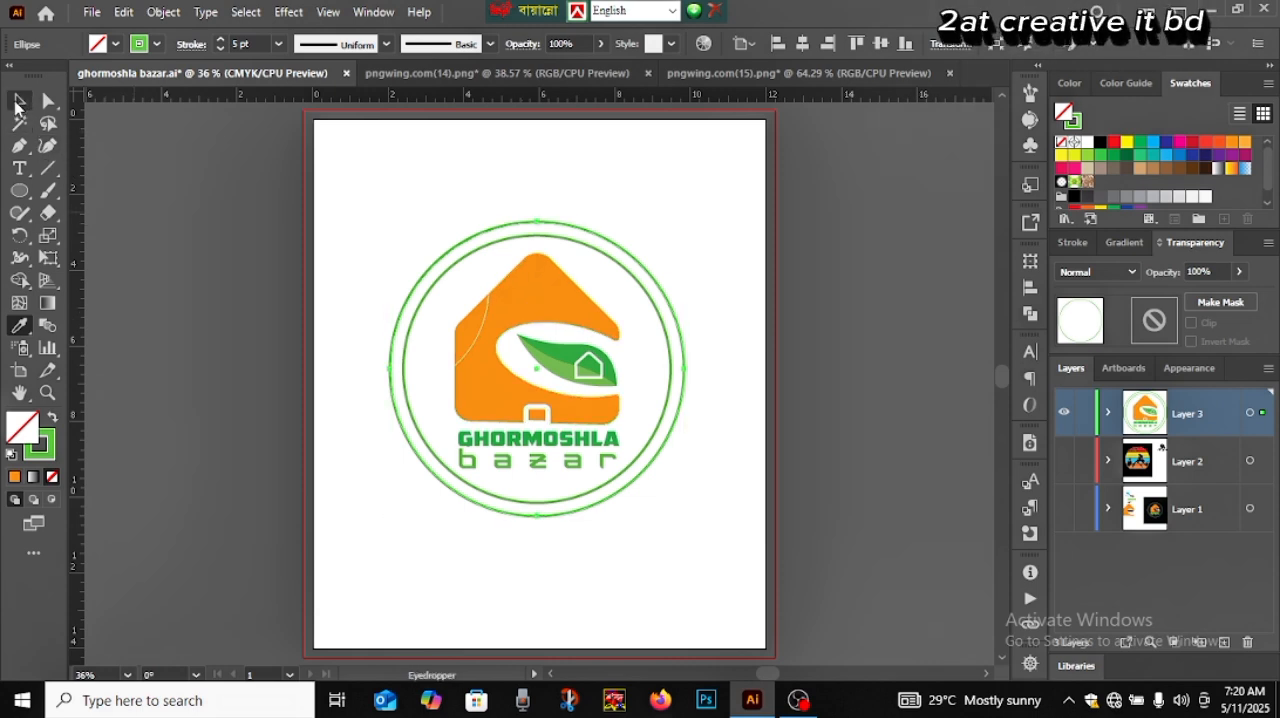
click(19, 101)
click(285, 315)
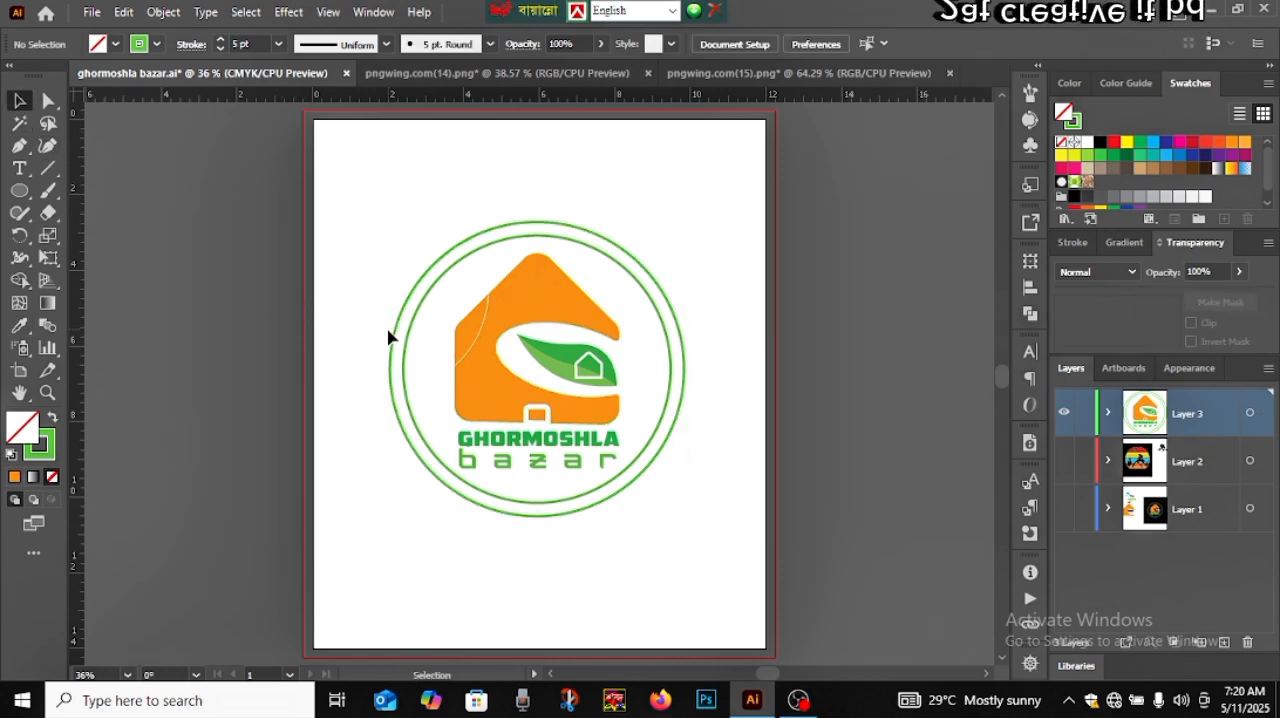
Try an orange swatch as the outer circle's fill, undo it, and swap the circle's fill and stroke back and forth
click(394, 337)
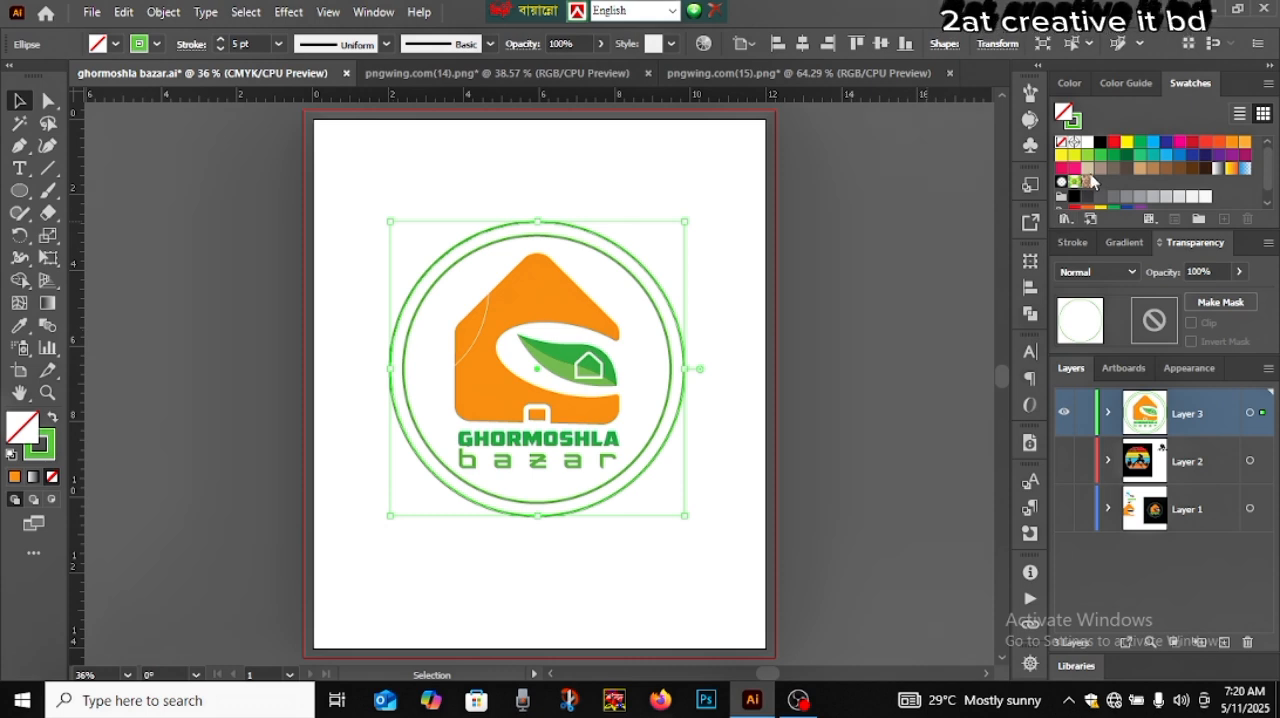
click(1233, 147)
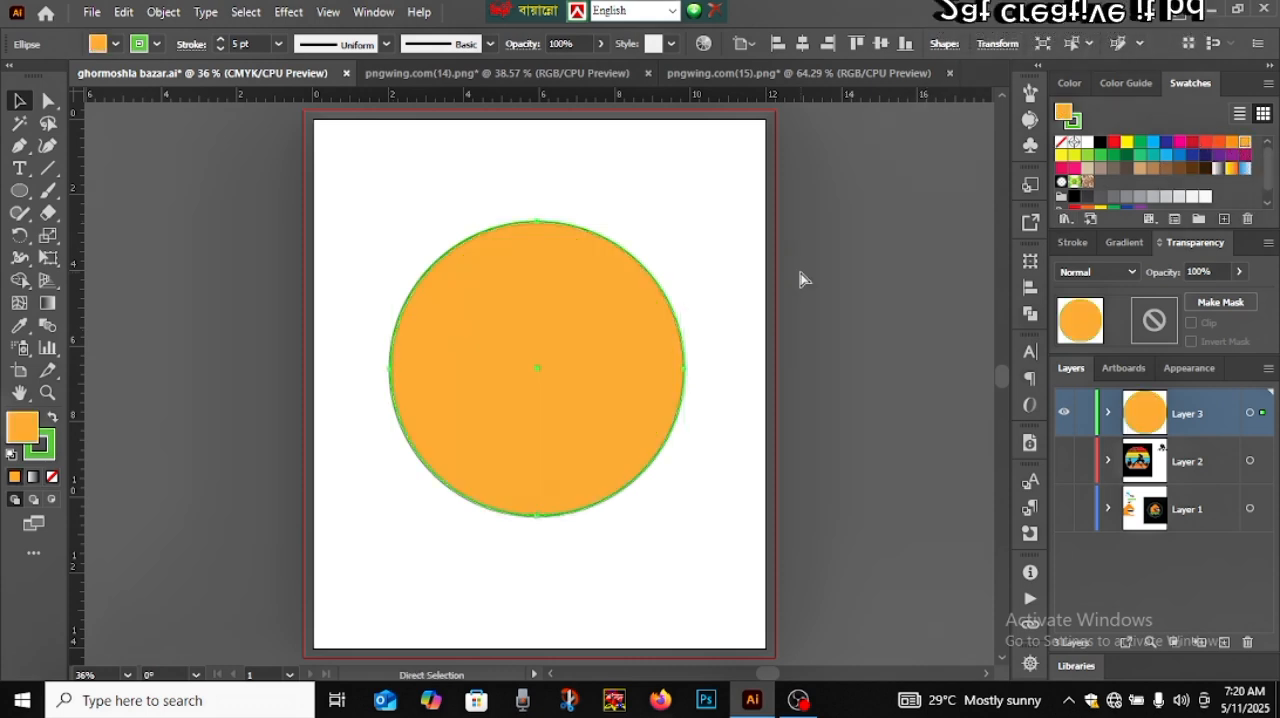
key(ctrl+z)
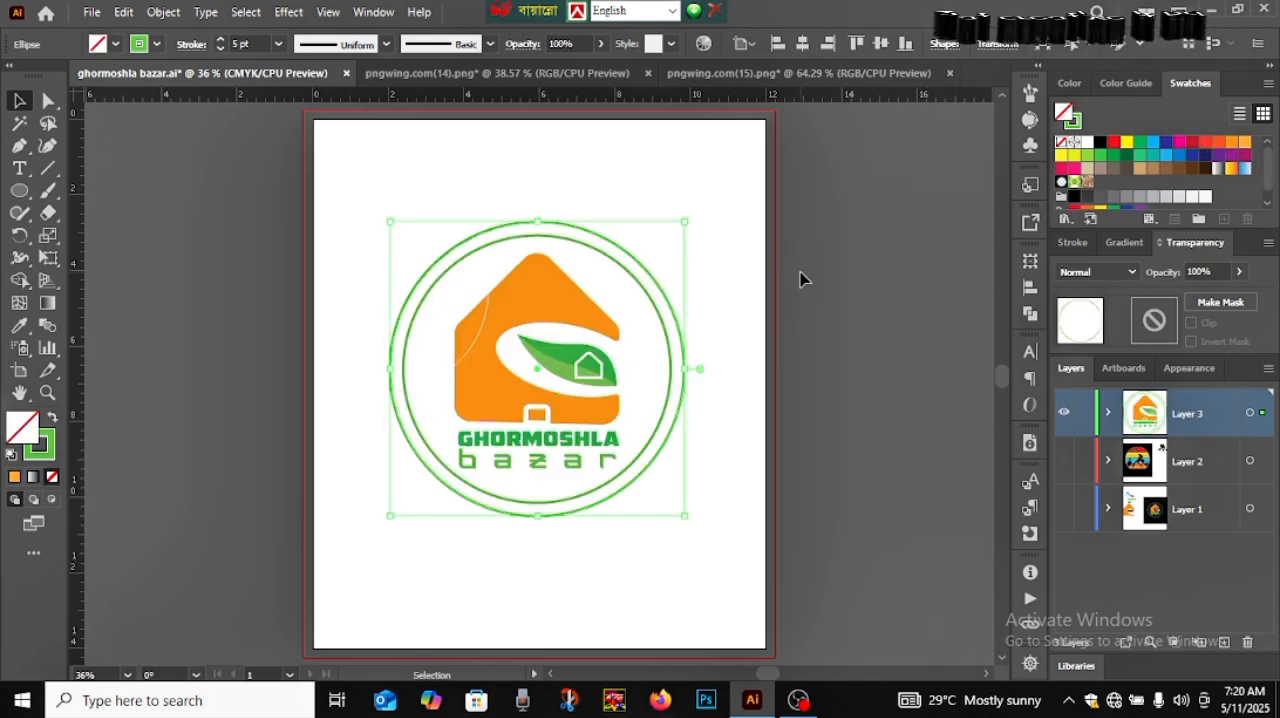
click(53, 422)
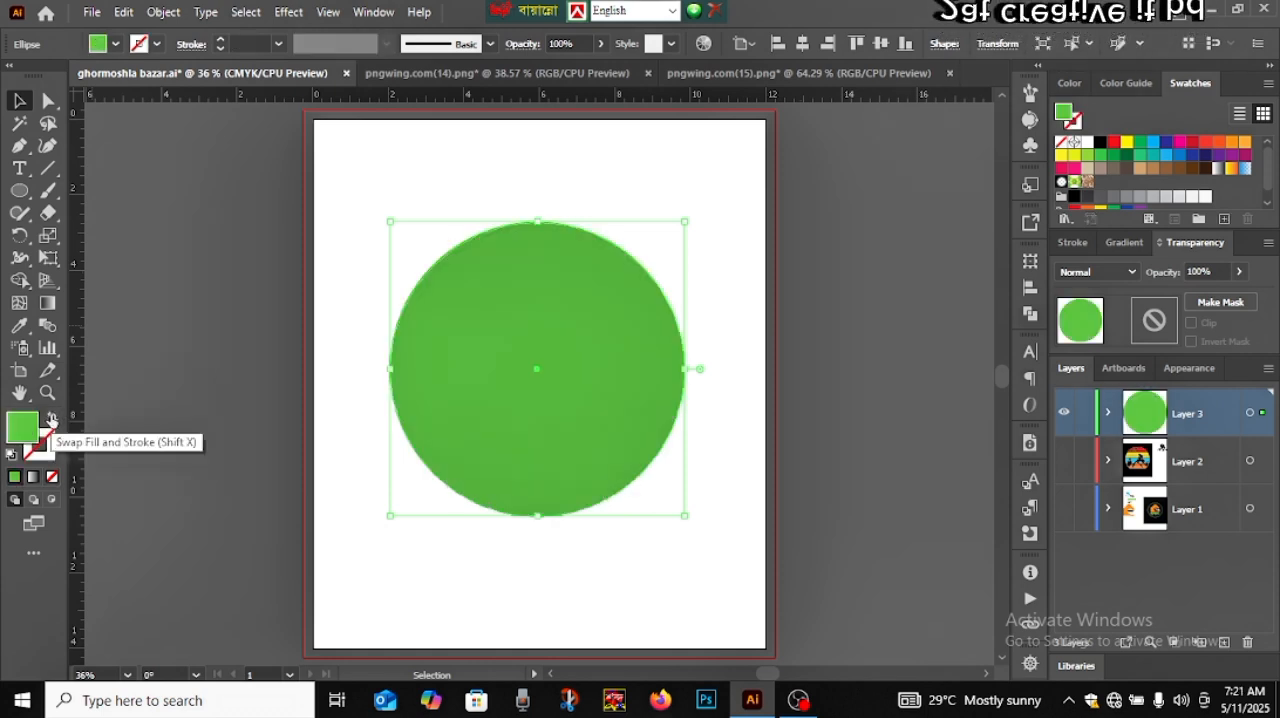
click(53, 422)
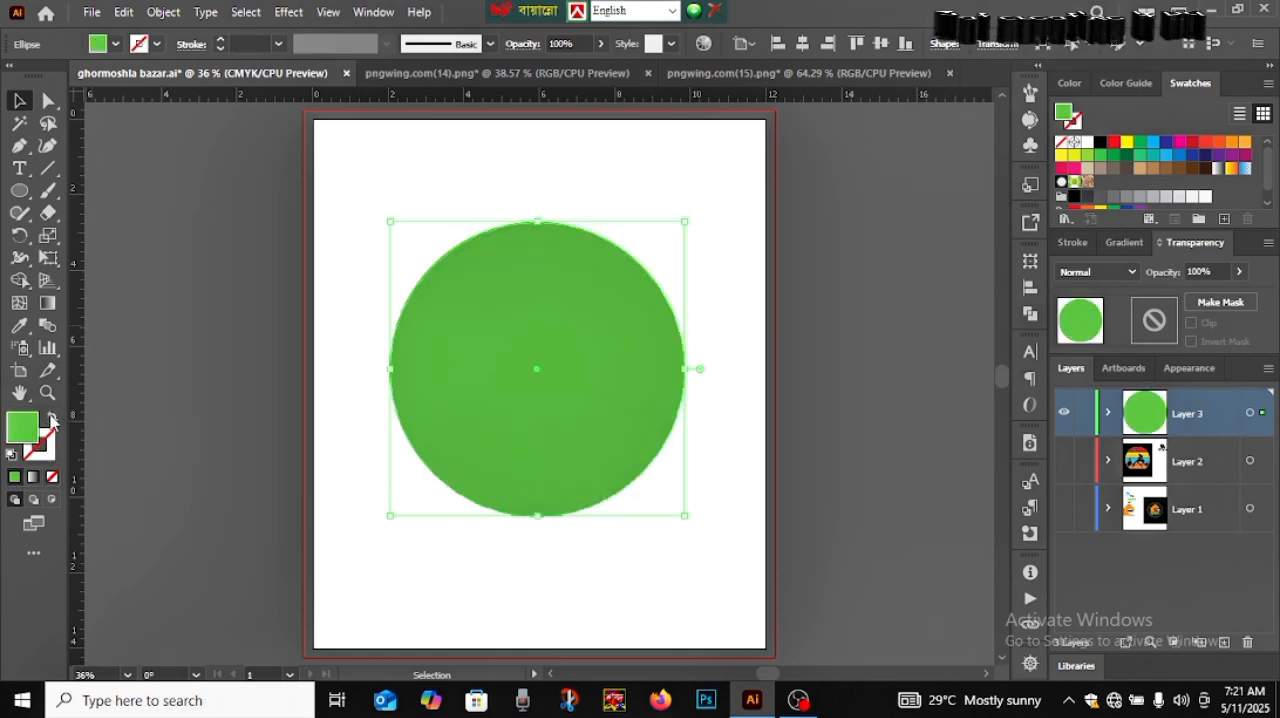
Give the outer circle an orange stroke with a weight of 5 pt and deselect it
click(156, 45)
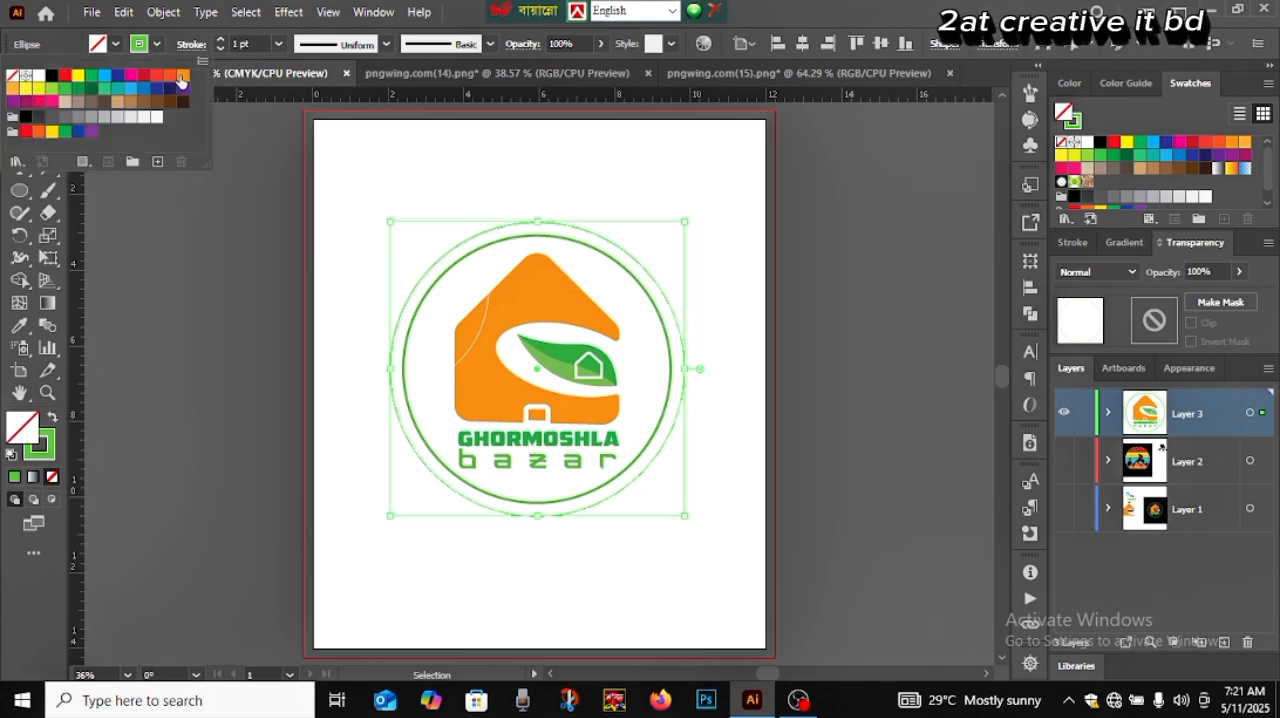
click(181, 78)
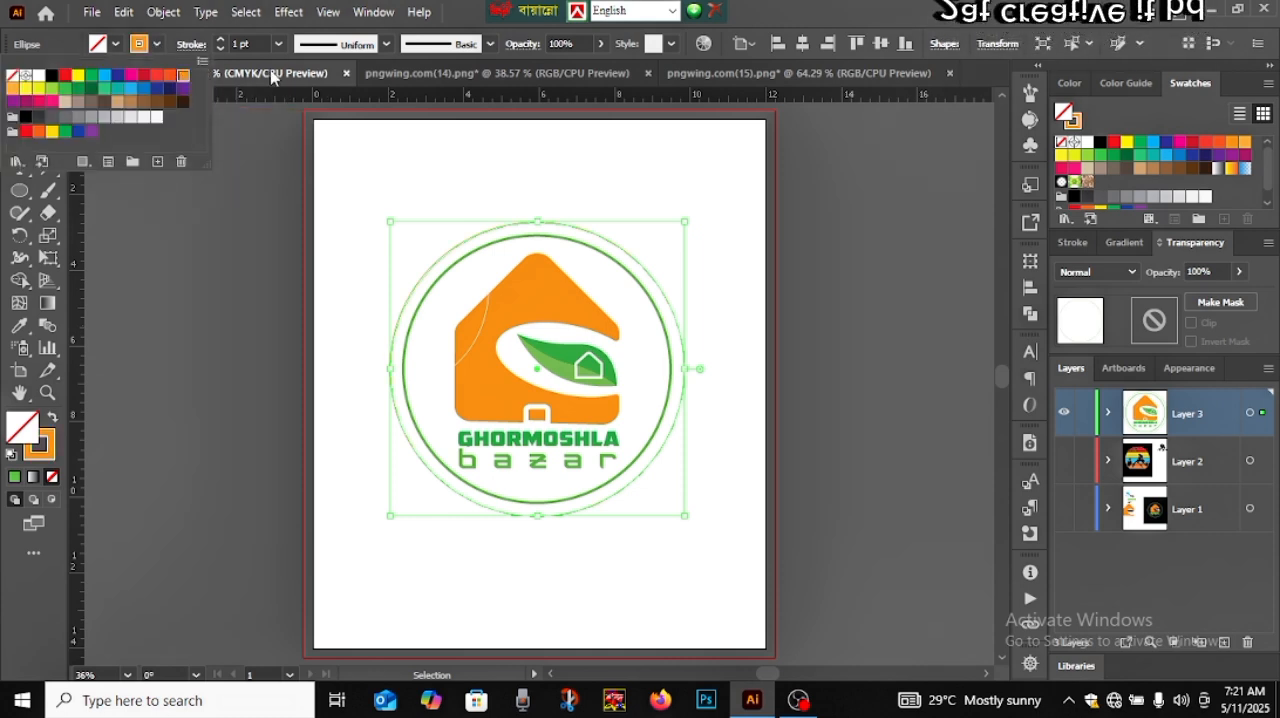
click(221, 40)
click(221, 40)
click(221, 40)
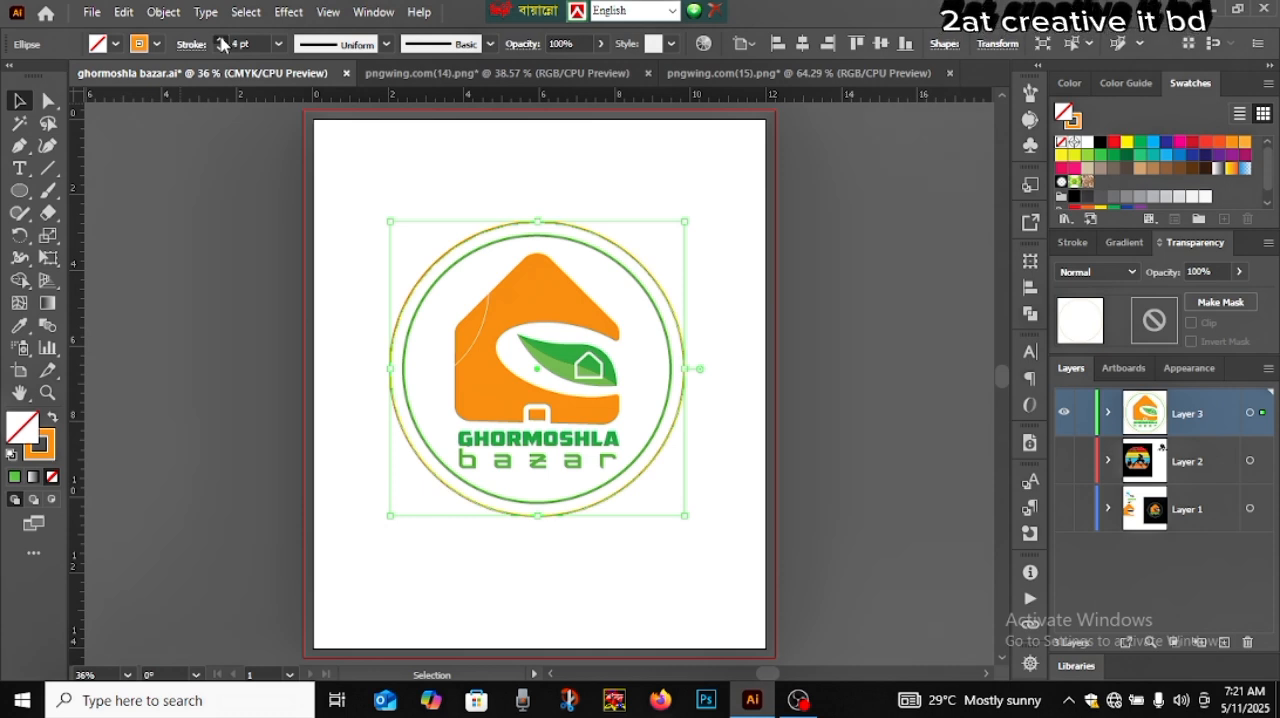
click(221, 40)
click(20, 101)
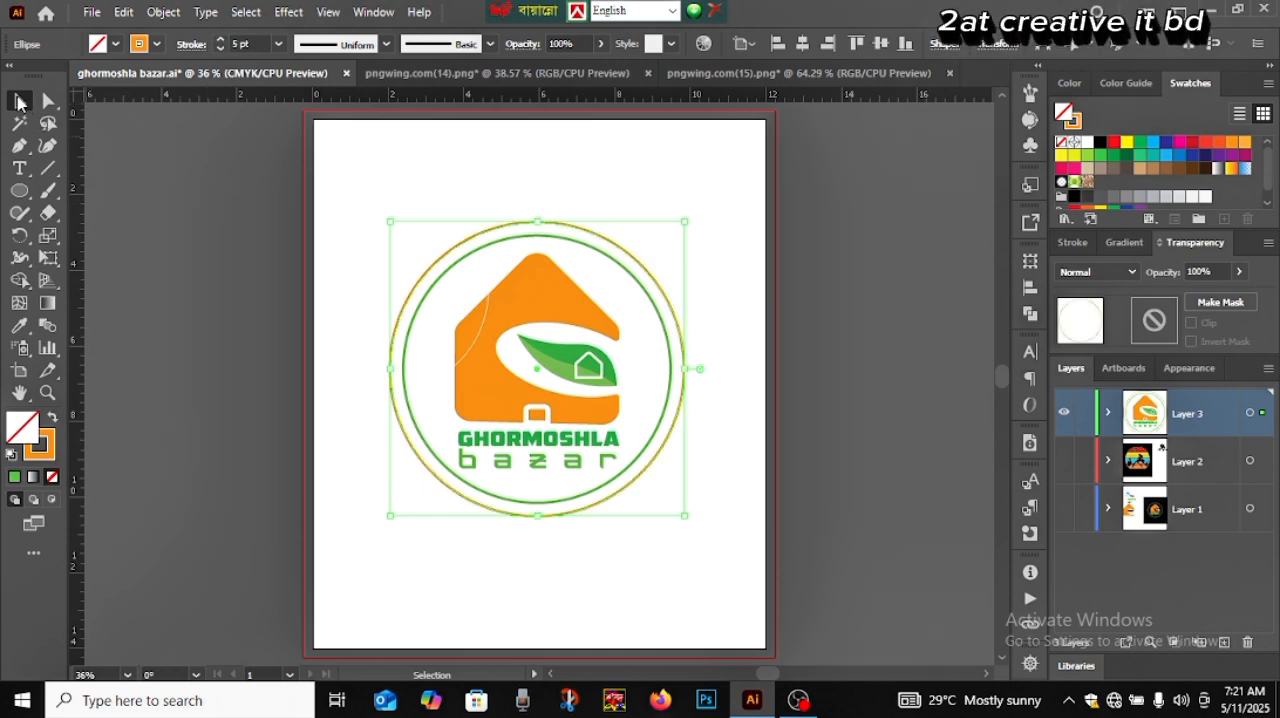
click(130, 213)
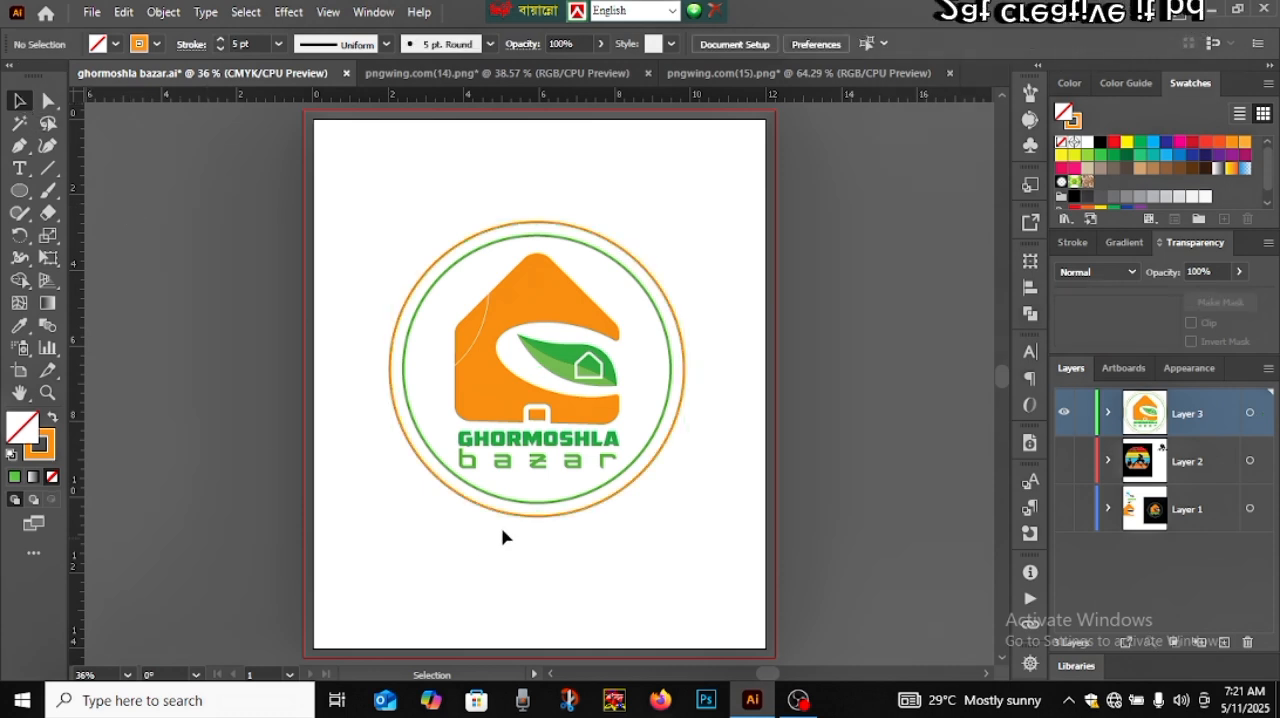
Set the inner green circle's stroke weight to 3 pt and deselect it
click(575, 502)
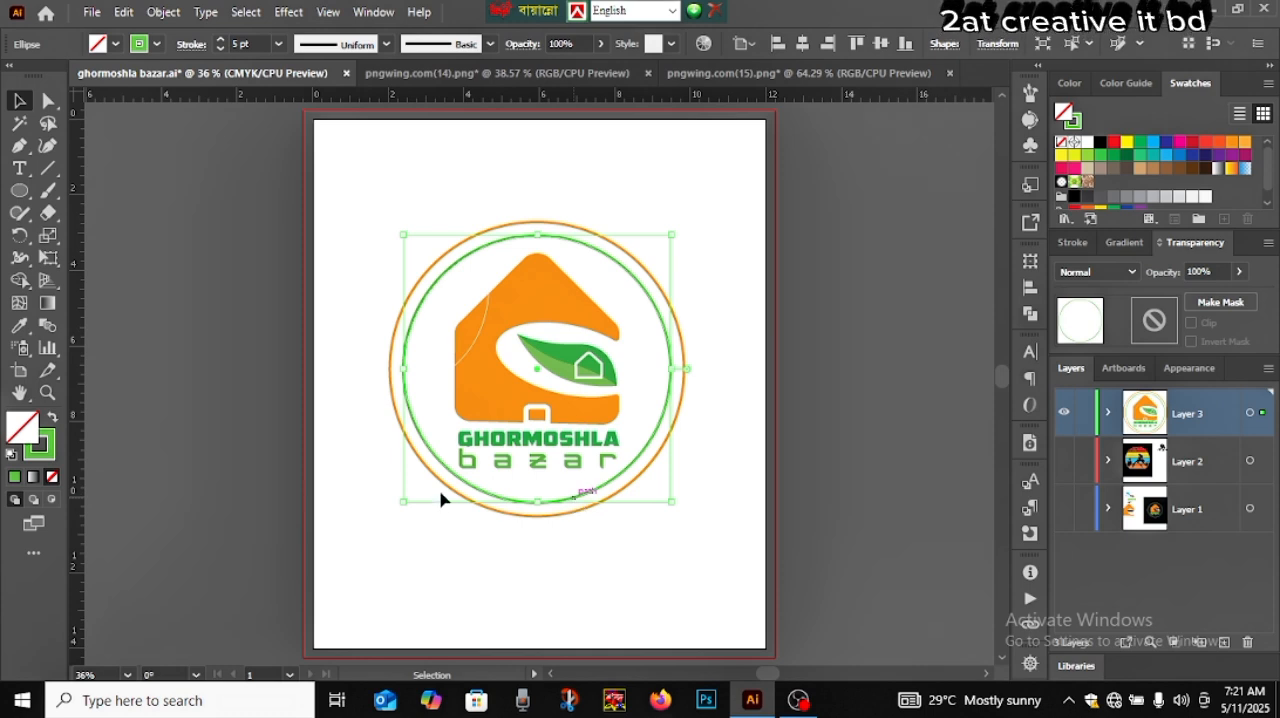
click(220, 48)
click(220, 48)
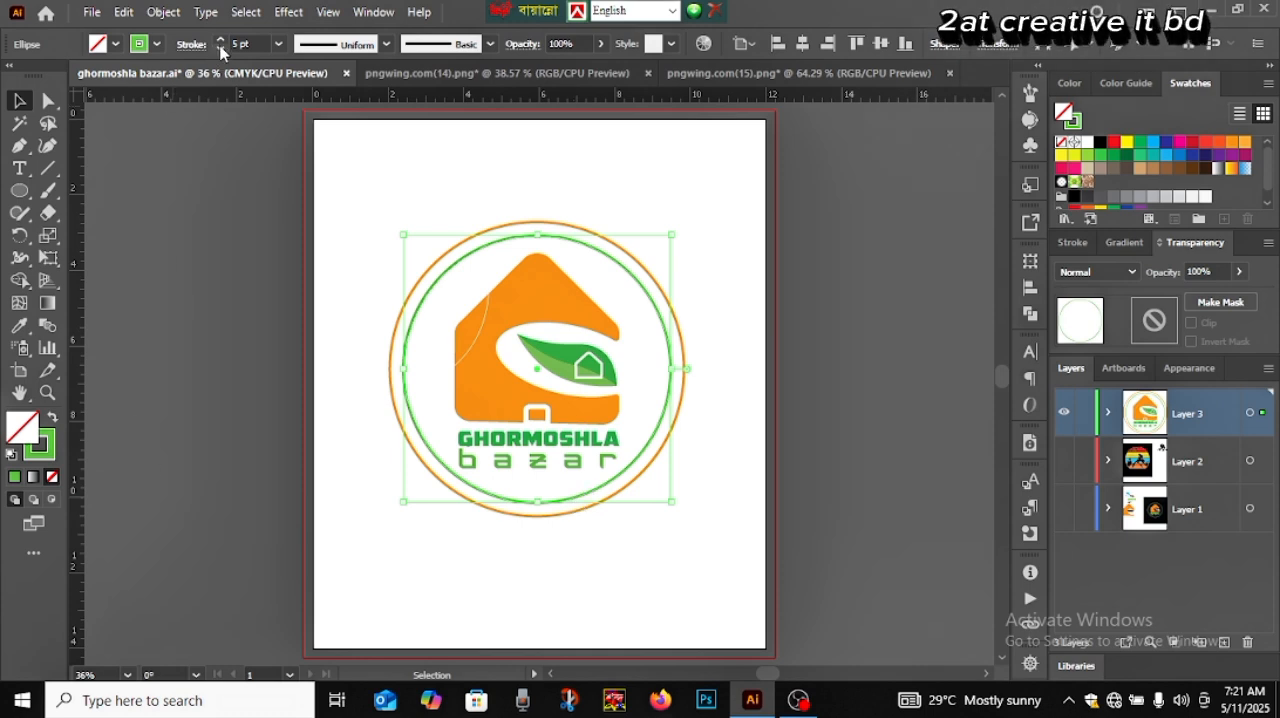
click(209, 283)
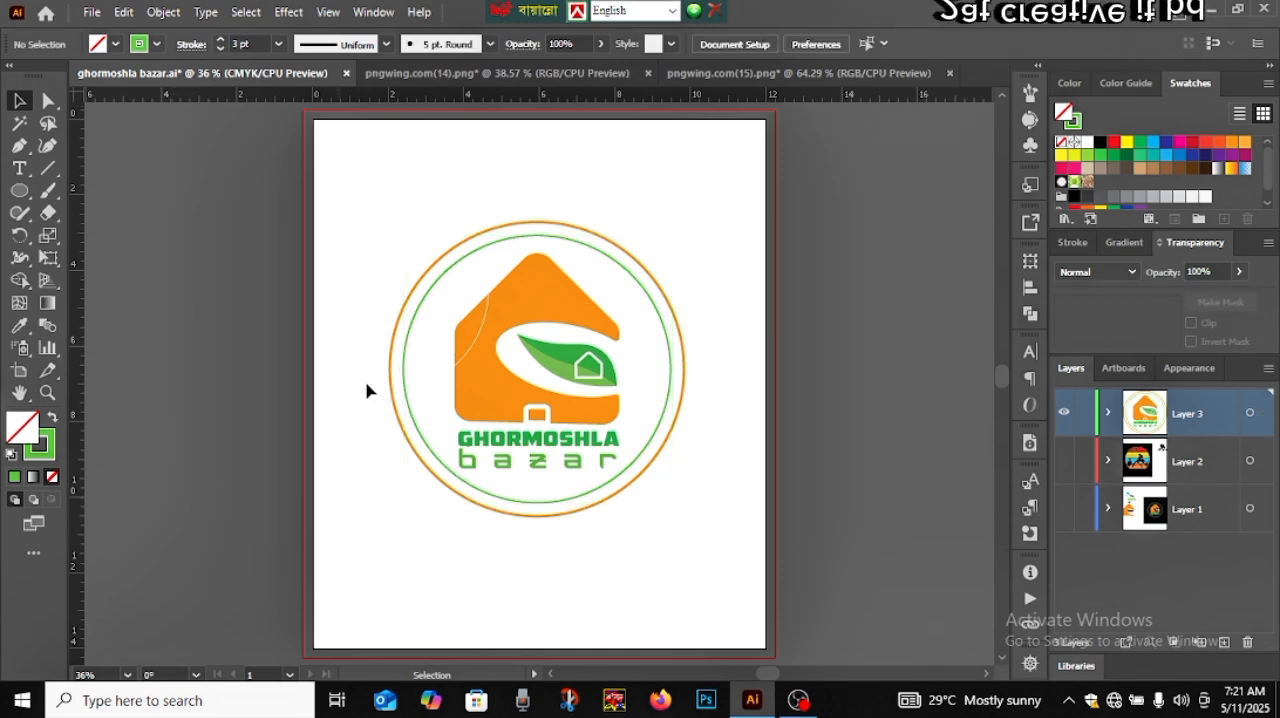
Group the house, leaf, door, brand name and both circles into one object and deselect it
drag(384, 273, 651, 520)
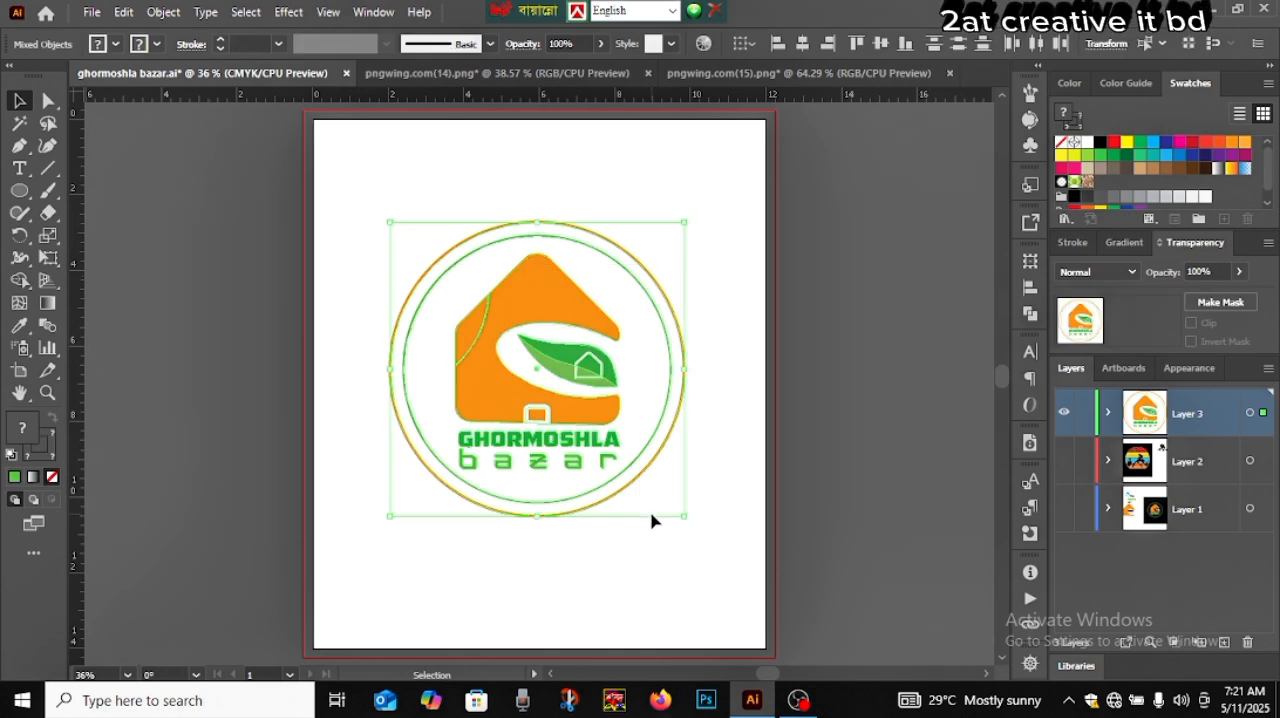
key(ctrl+g)
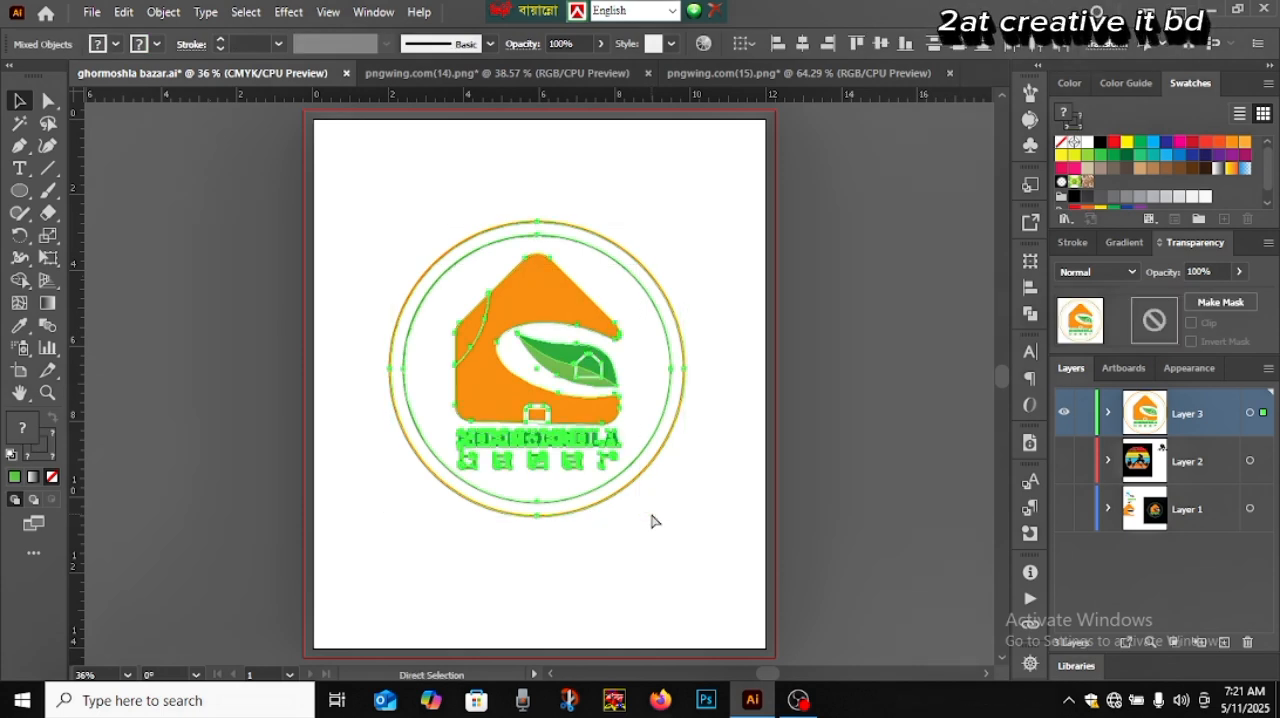
click(663, 551)
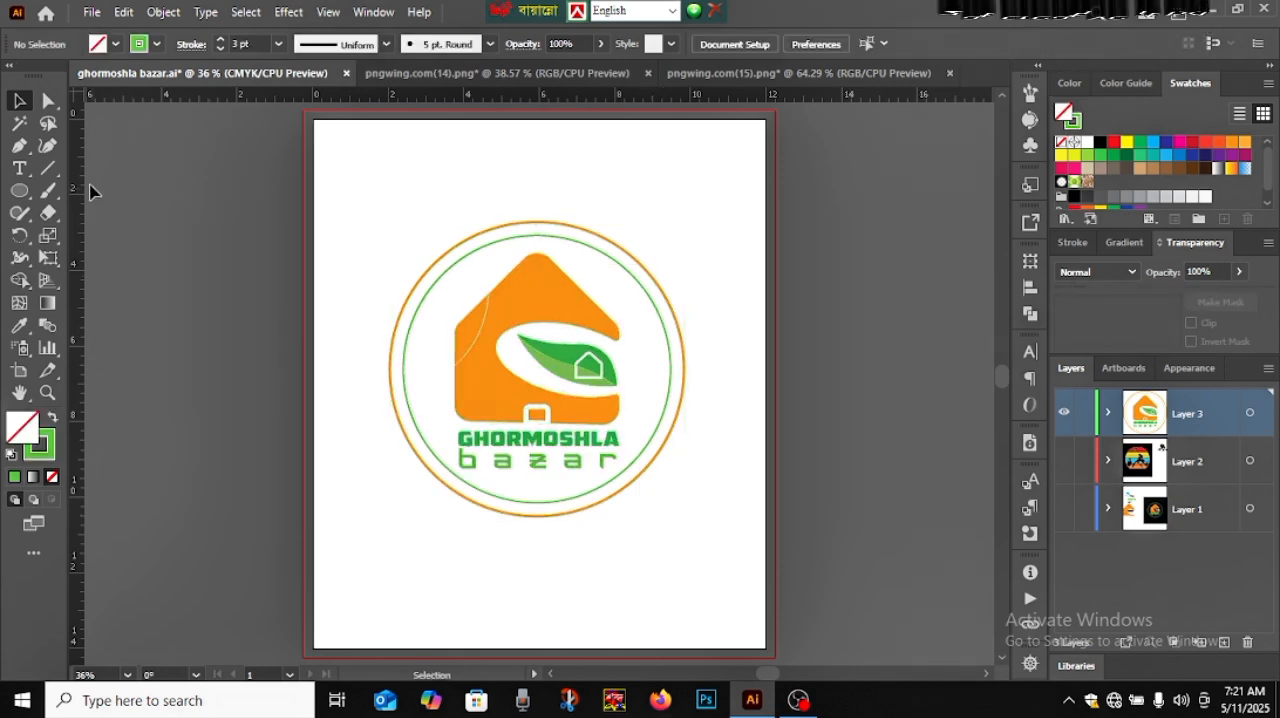
click(17, 192)
click(148, 191)
click(388, 224)
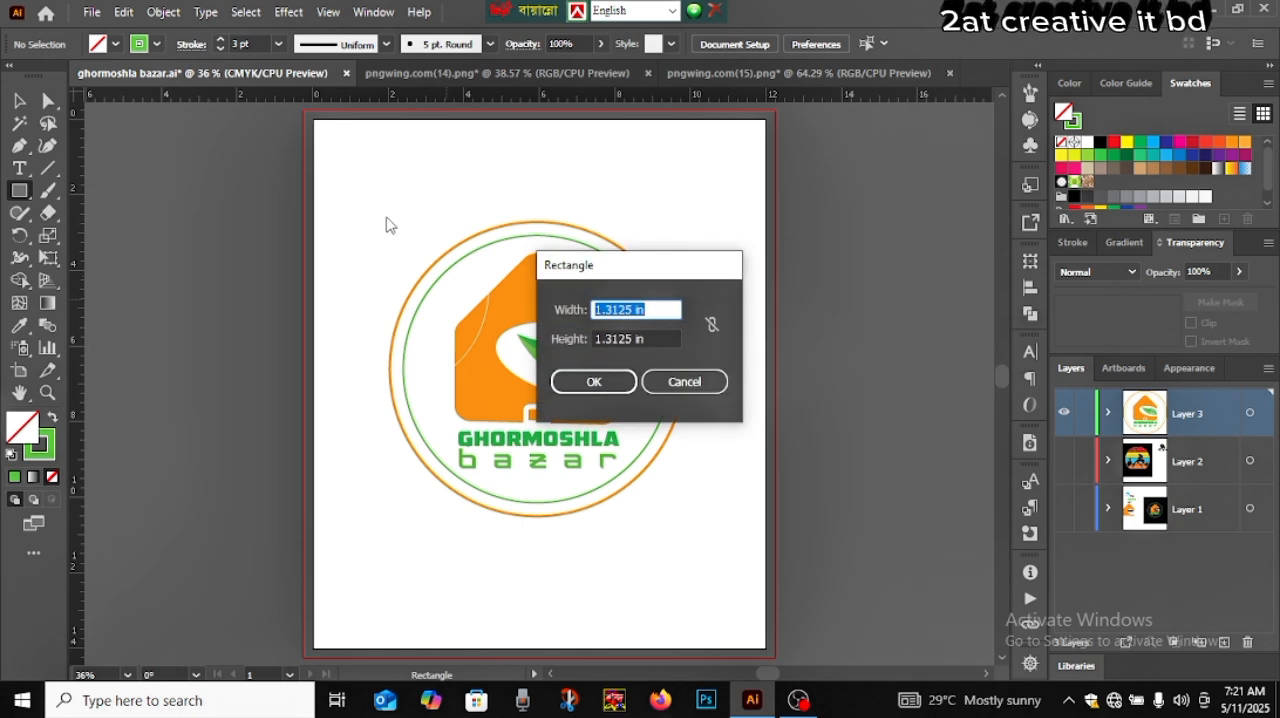
text(1214)
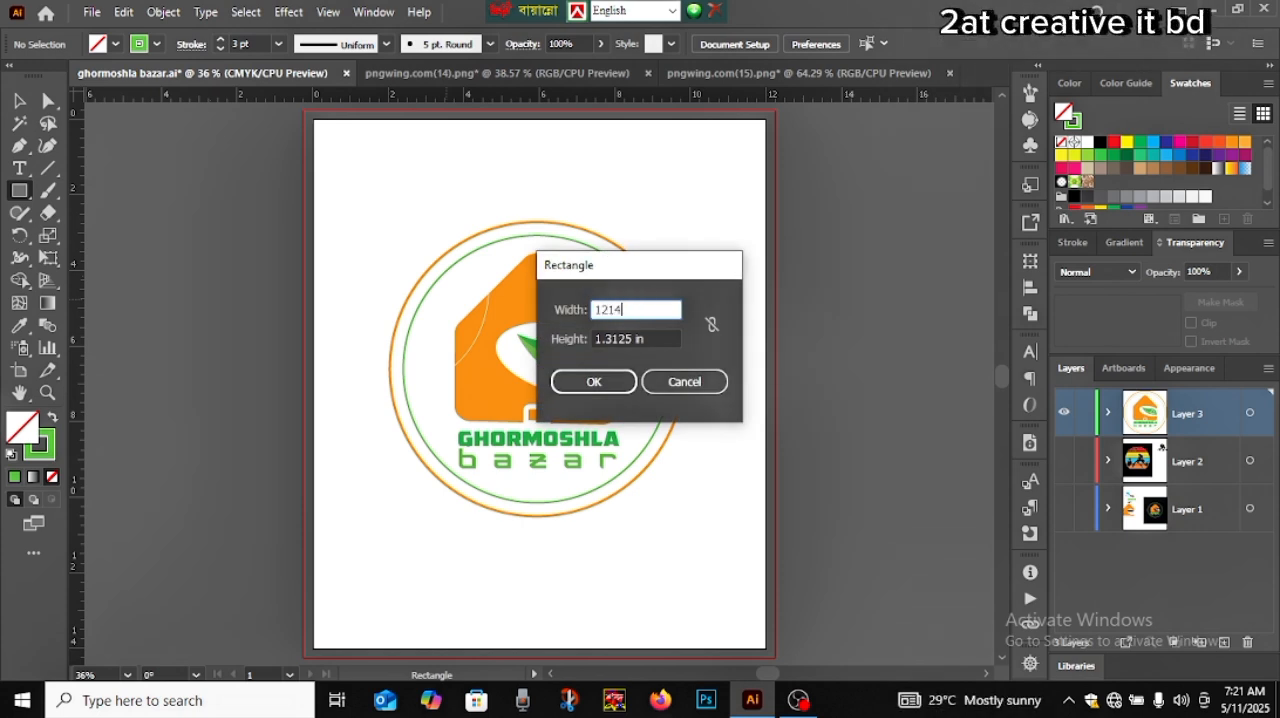
key(Return)
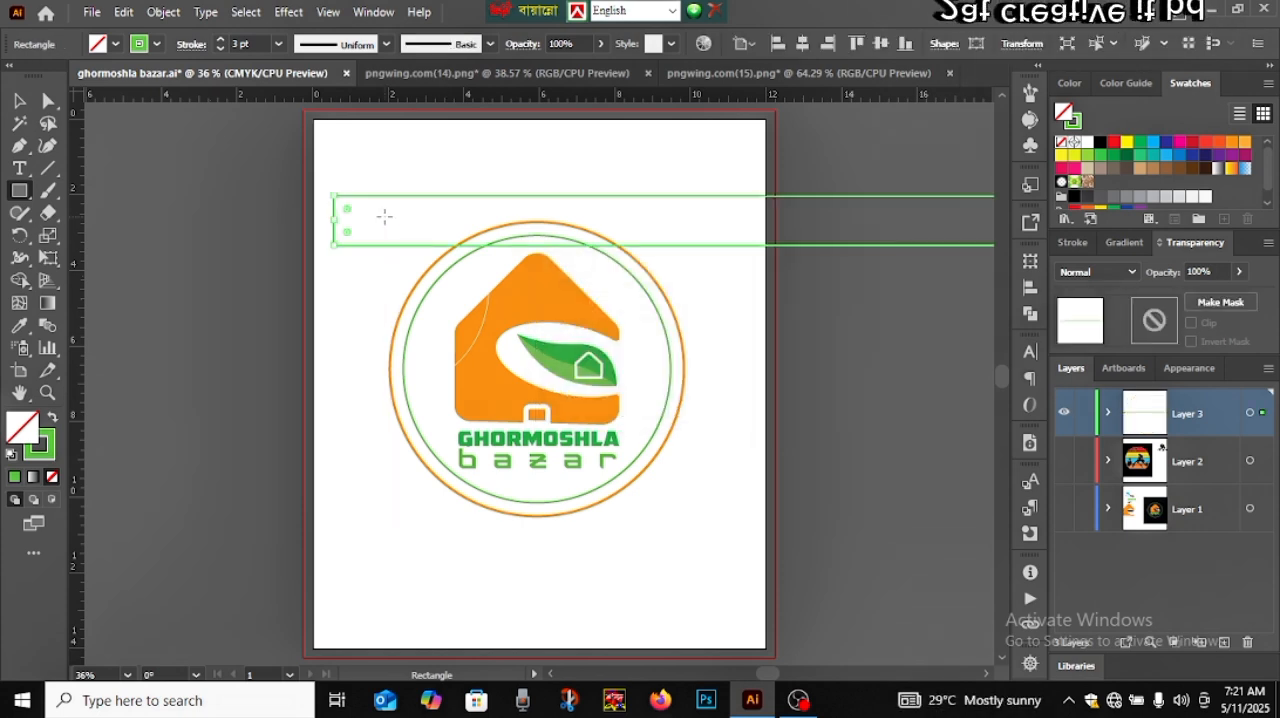
click(20, 102)
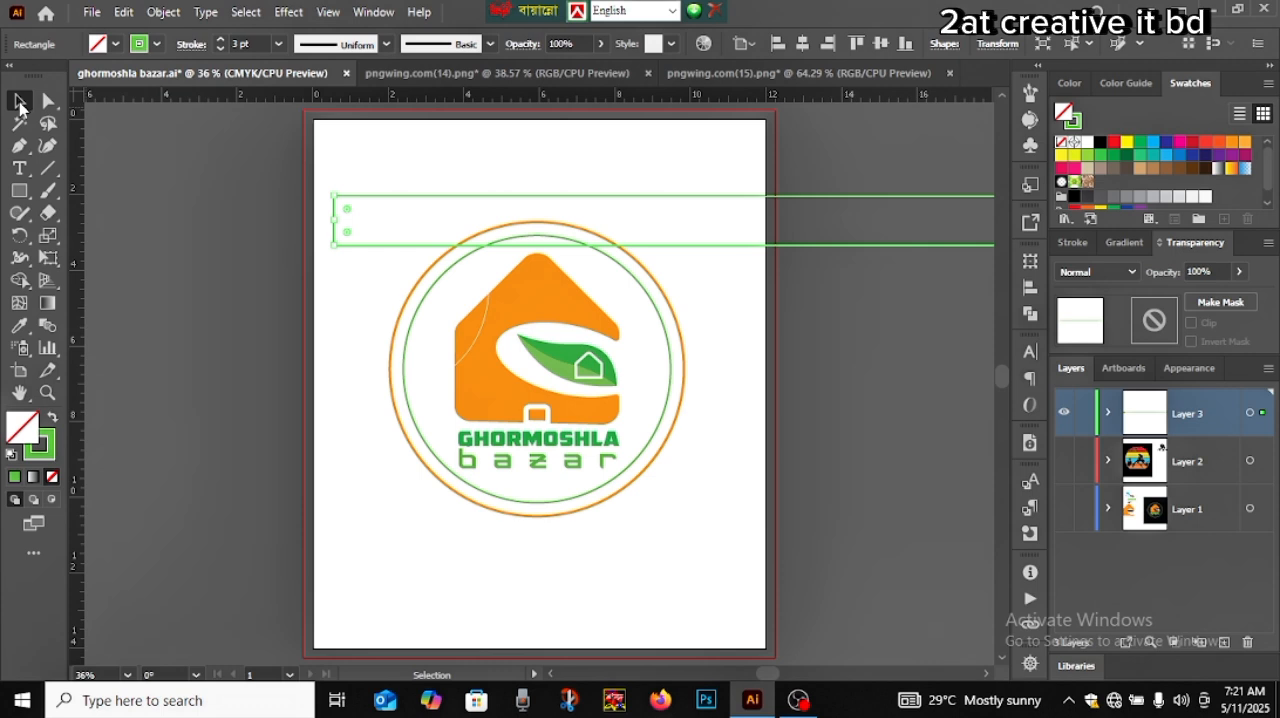
click(164, 216)
Create a rectangle 12 in wide and 14 in high, and give it a black fill with no stroke
click(19, 190)
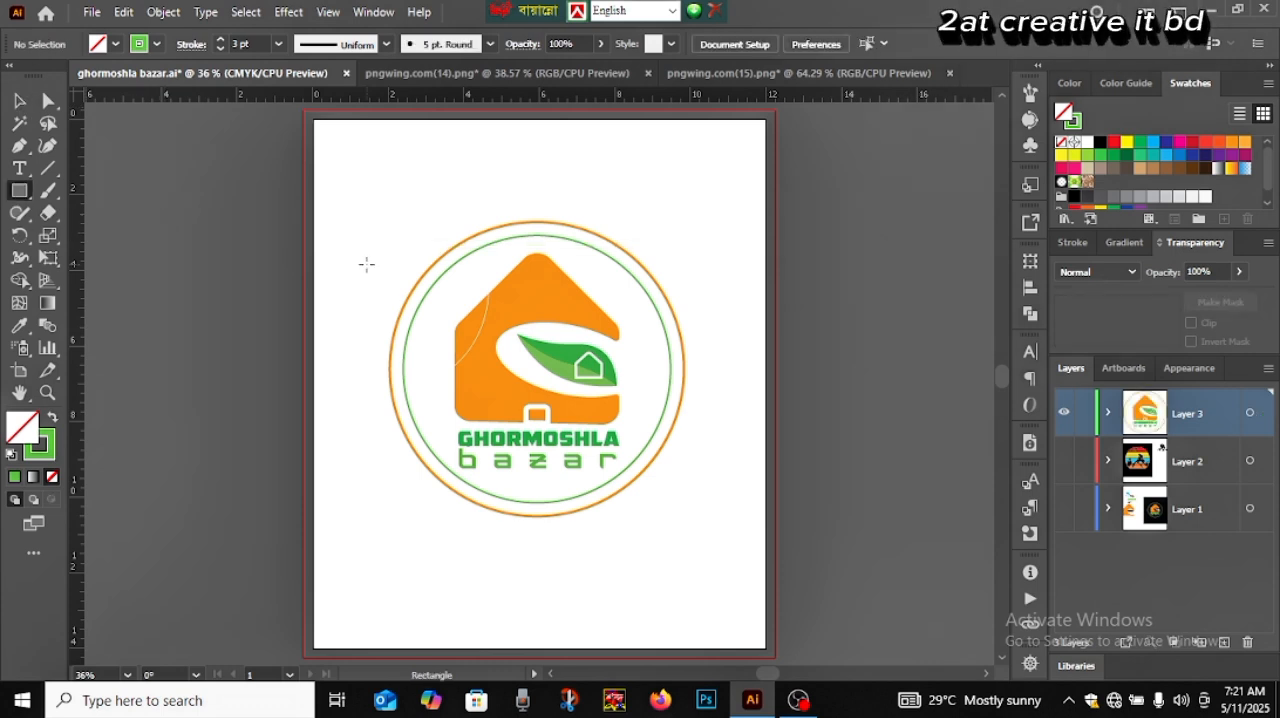
click(367, 272)
text(12)
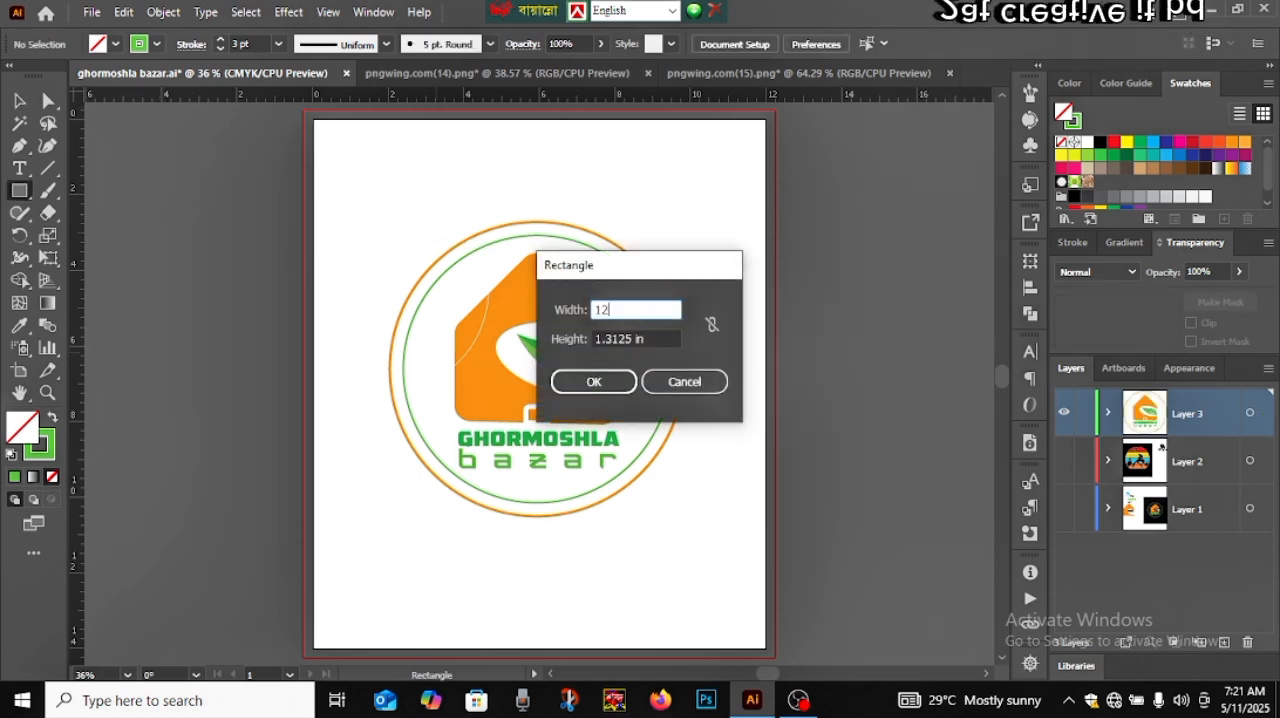
key(Tab)
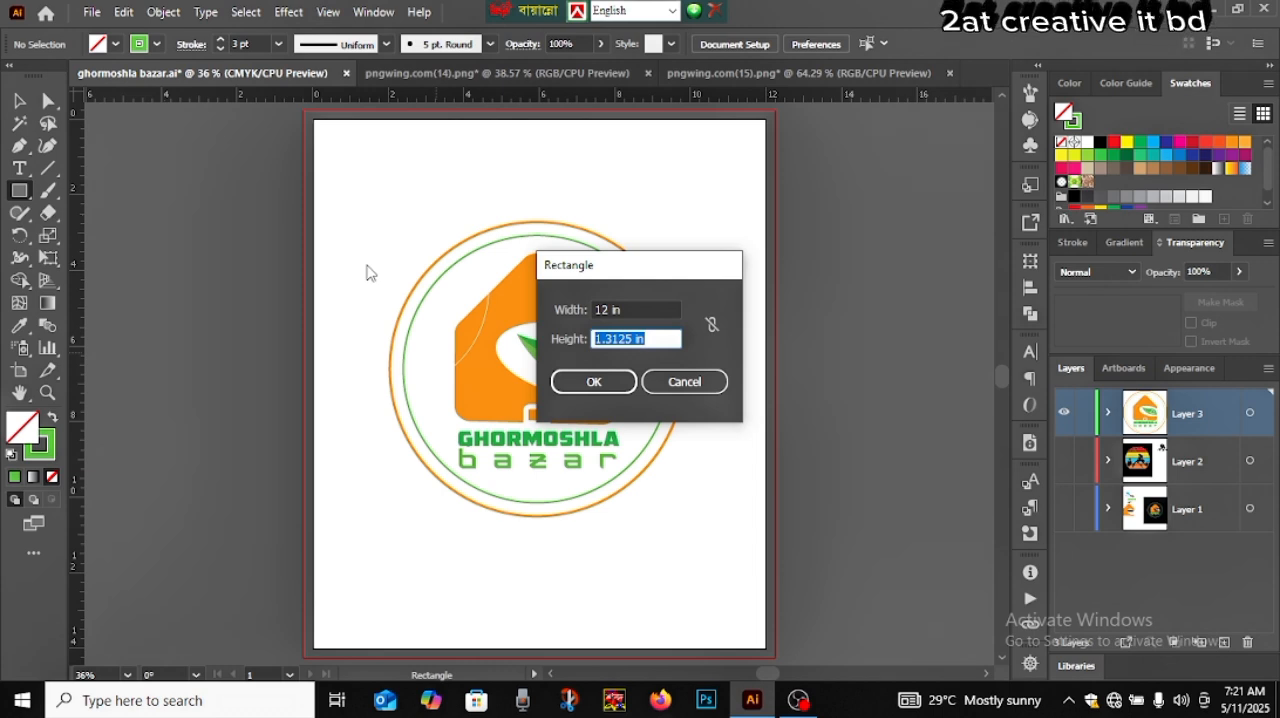
text(14)
key(Return)
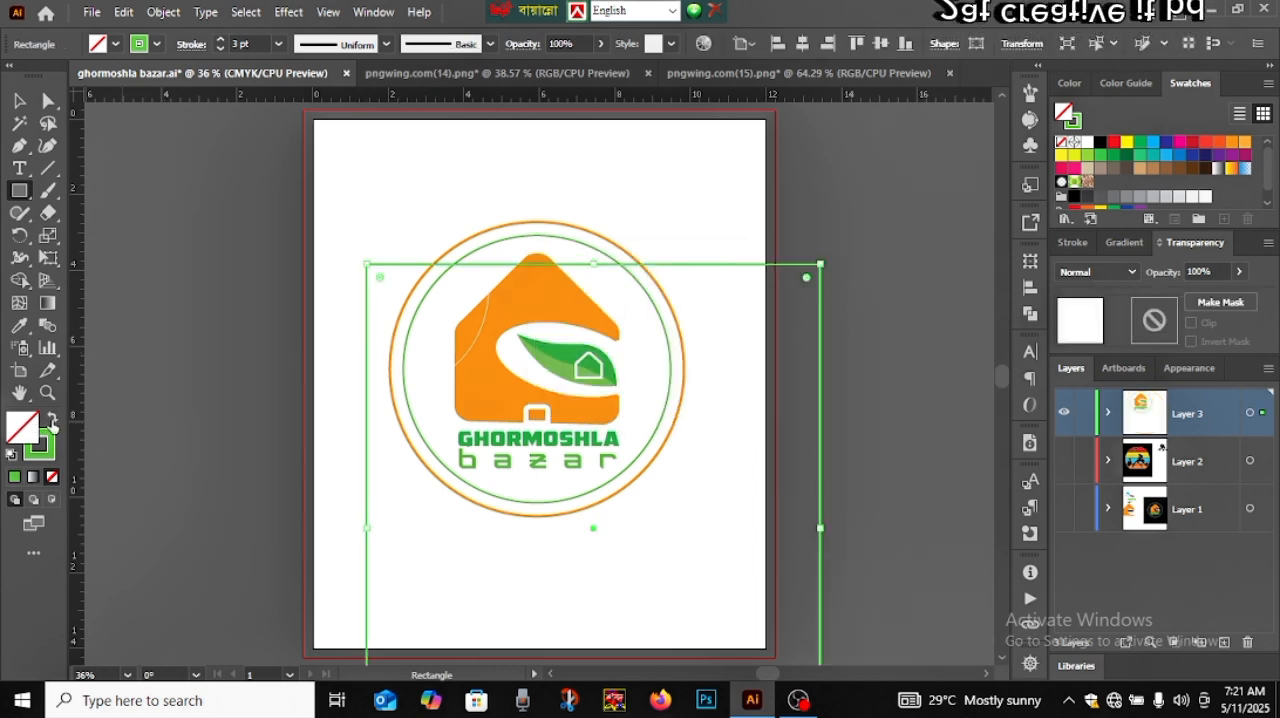
click(52, 420)
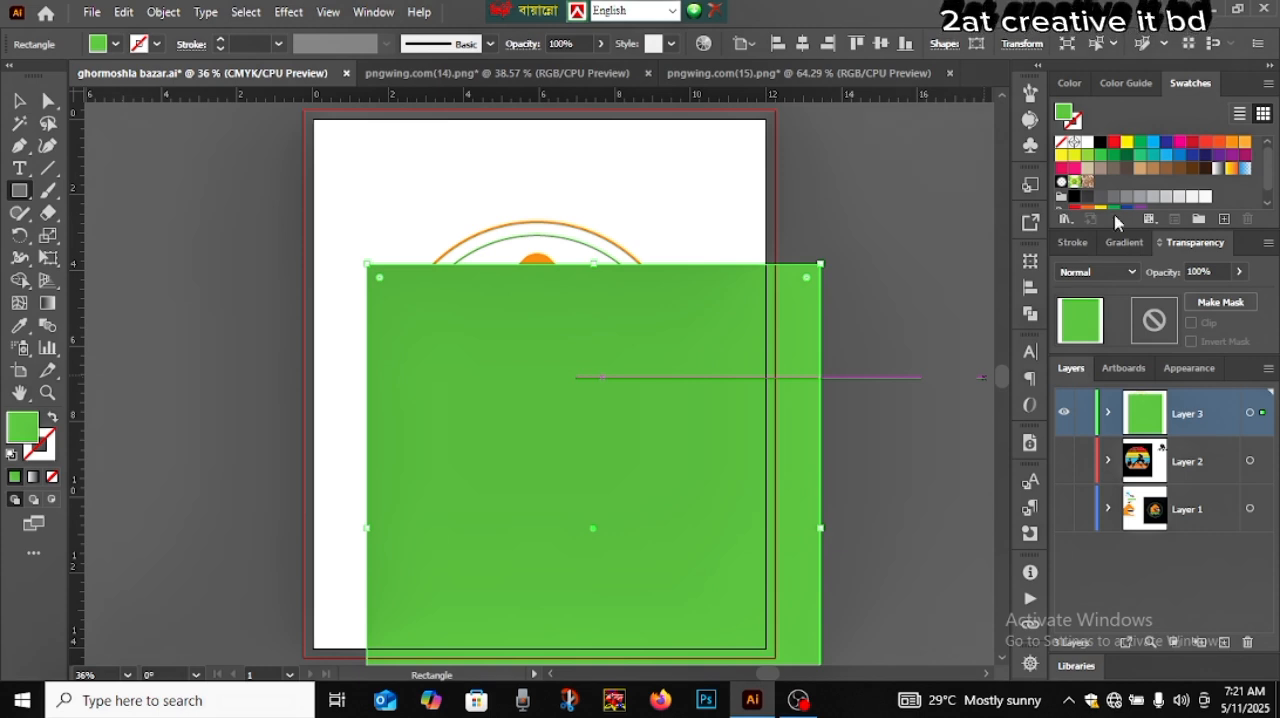
click(1099, 145)
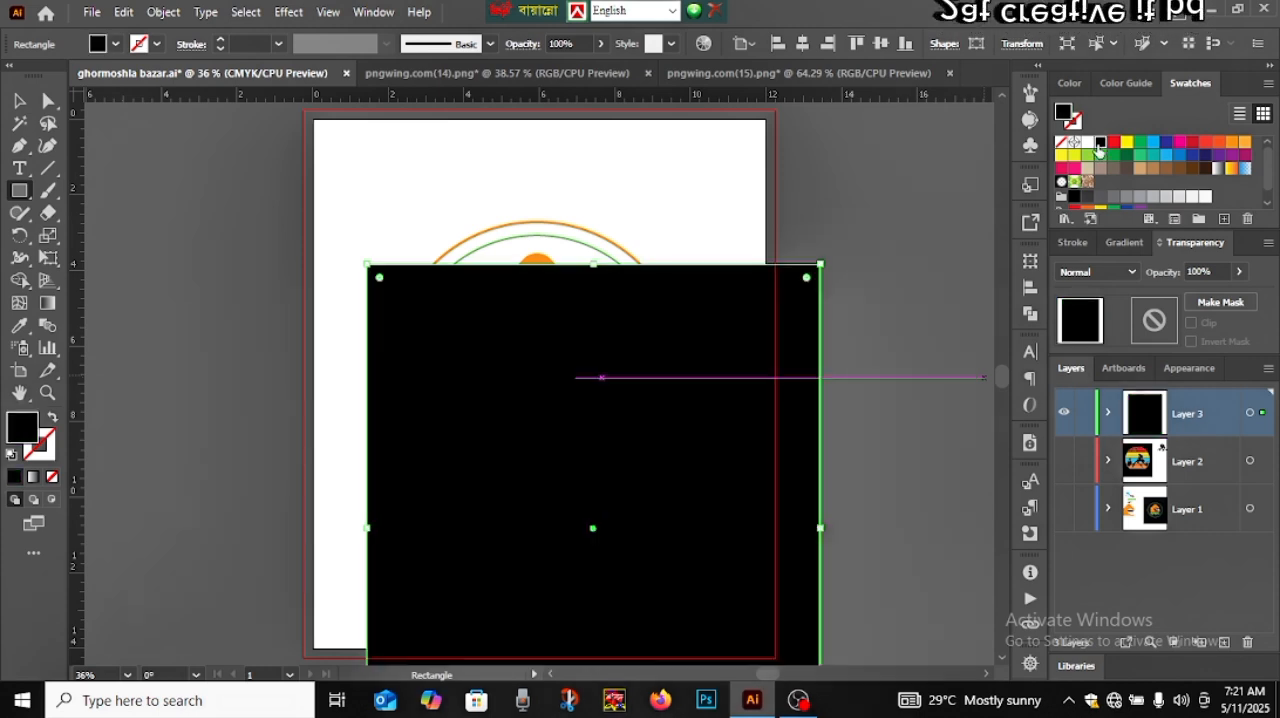
Align the black rectangle to the artboard's horizontal and vertical centre
click(1030, 287)
click(836, 302)
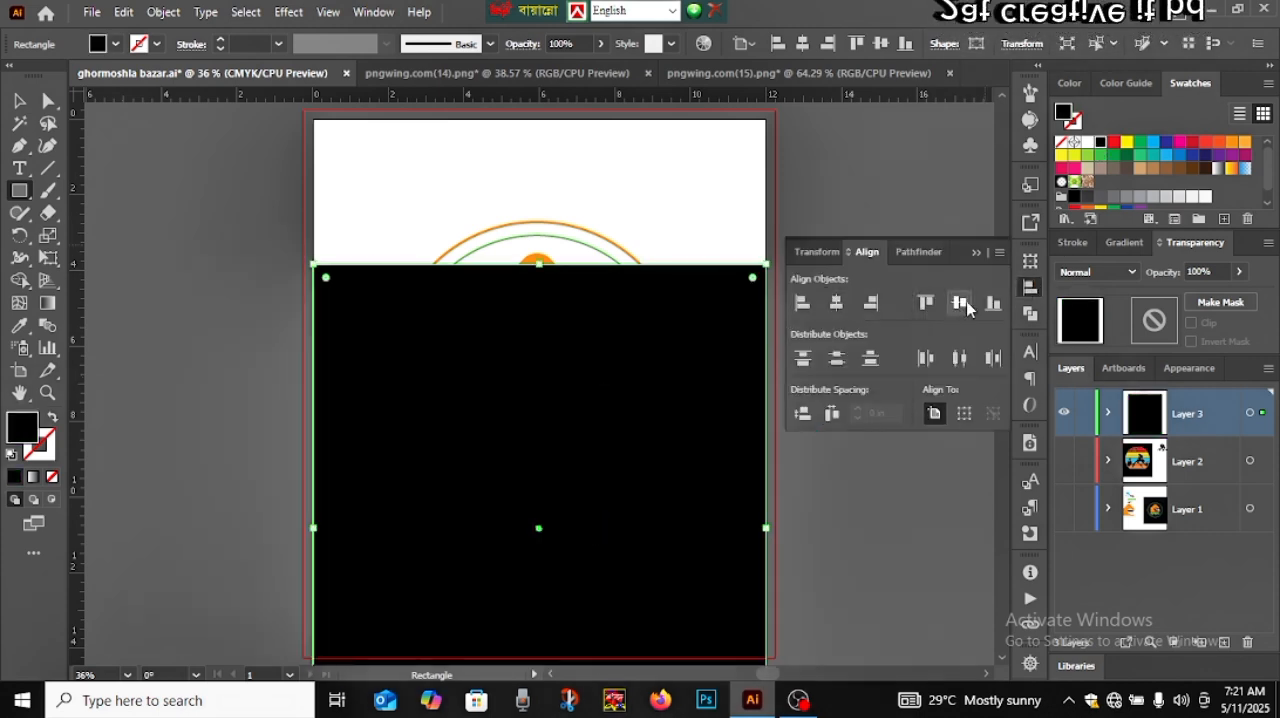
click(959, 302)
click(976, 252)
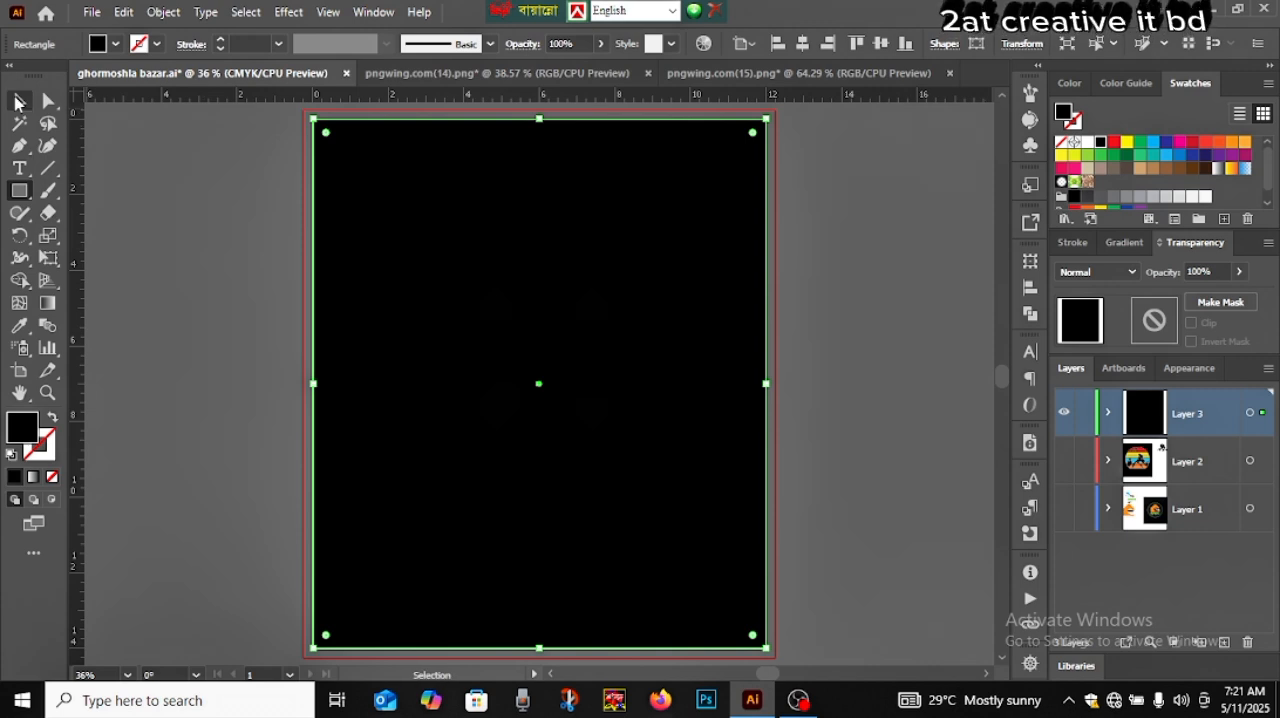
Send the black rectangle to the back behind the logo and deselect it
click(19, 101)
right_click(447, 250)
mouse_move(531, 586)
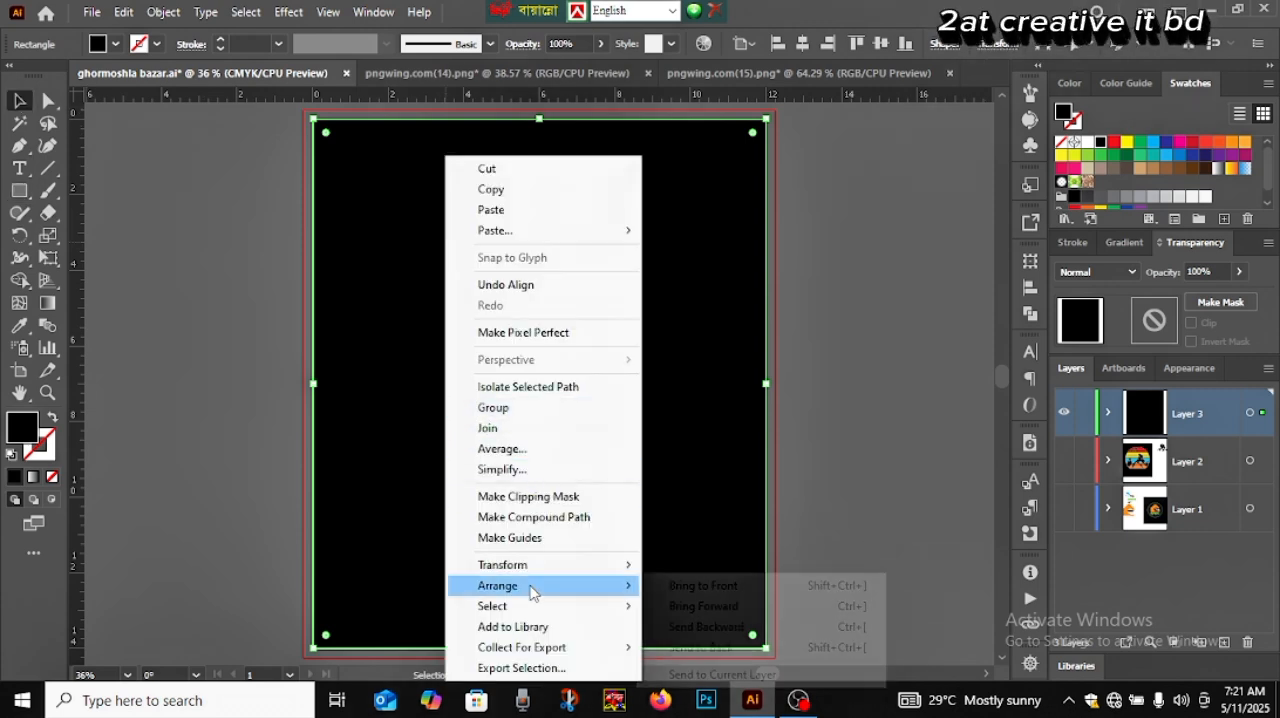
click(733, 648)
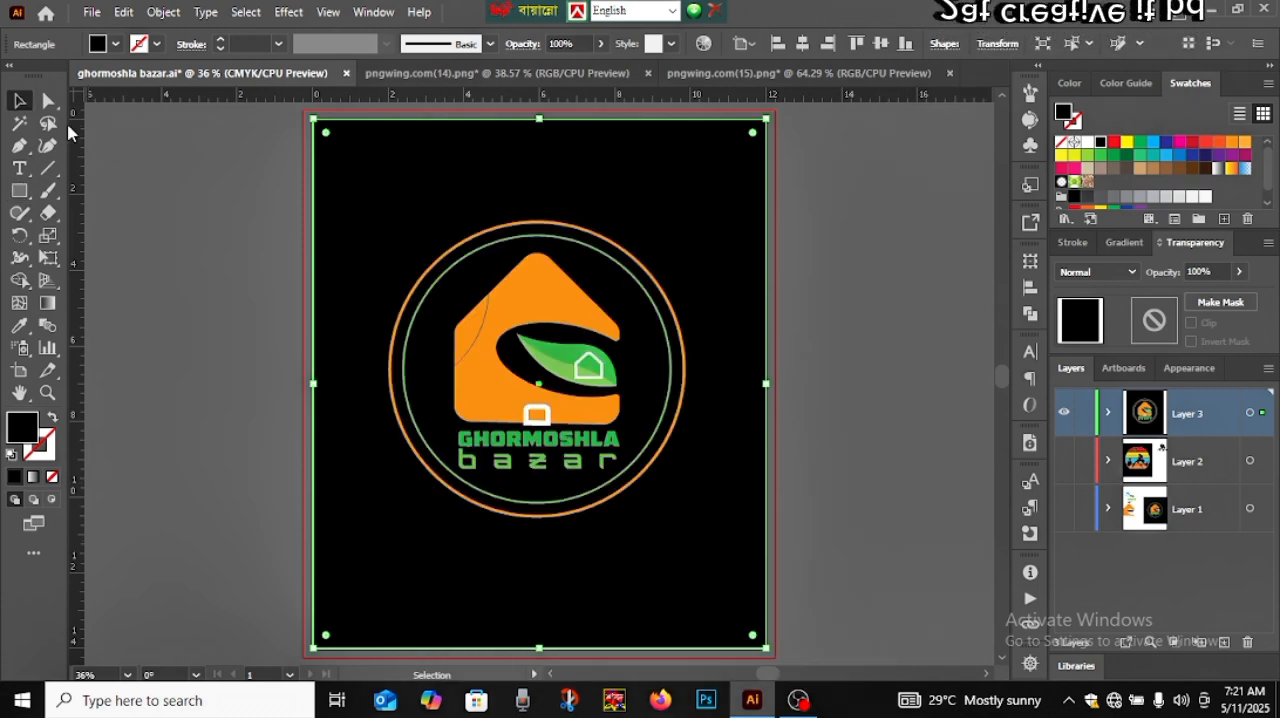
click(177, 240)
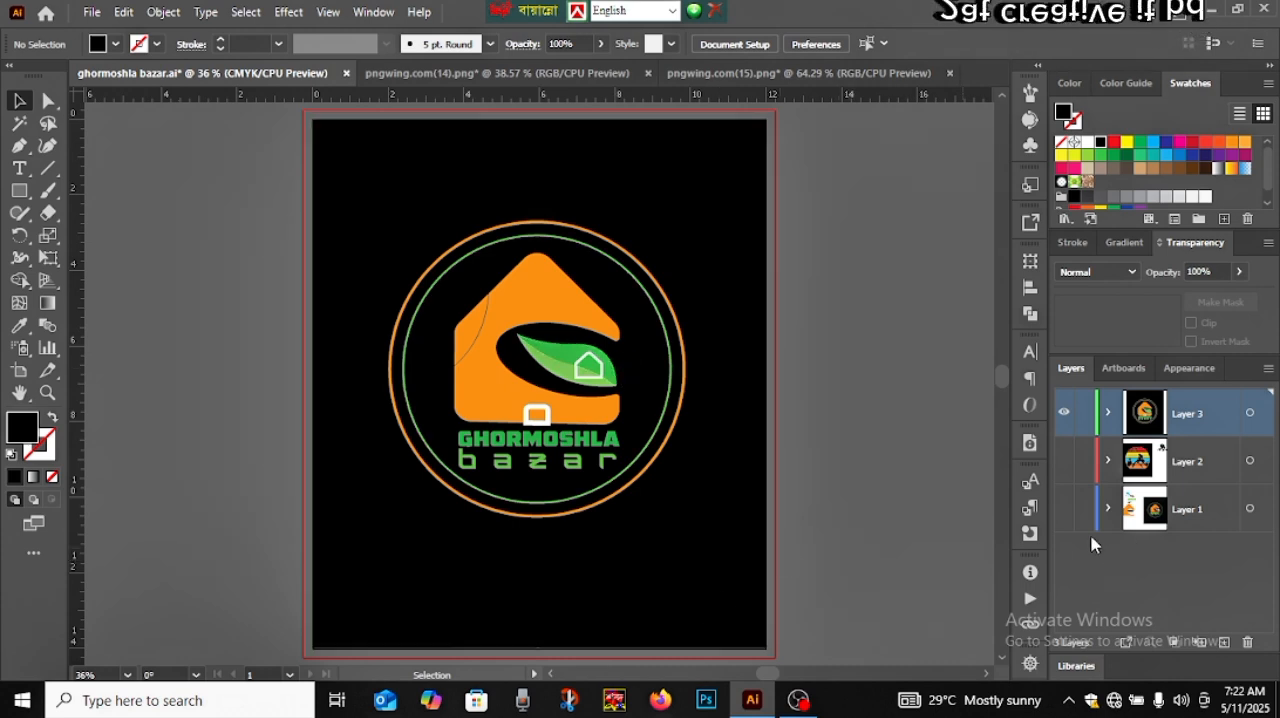
Compare the recreated logo with the original by switching the visibility of Layer 3 and Layer 1 on and off
click(1065, 510)
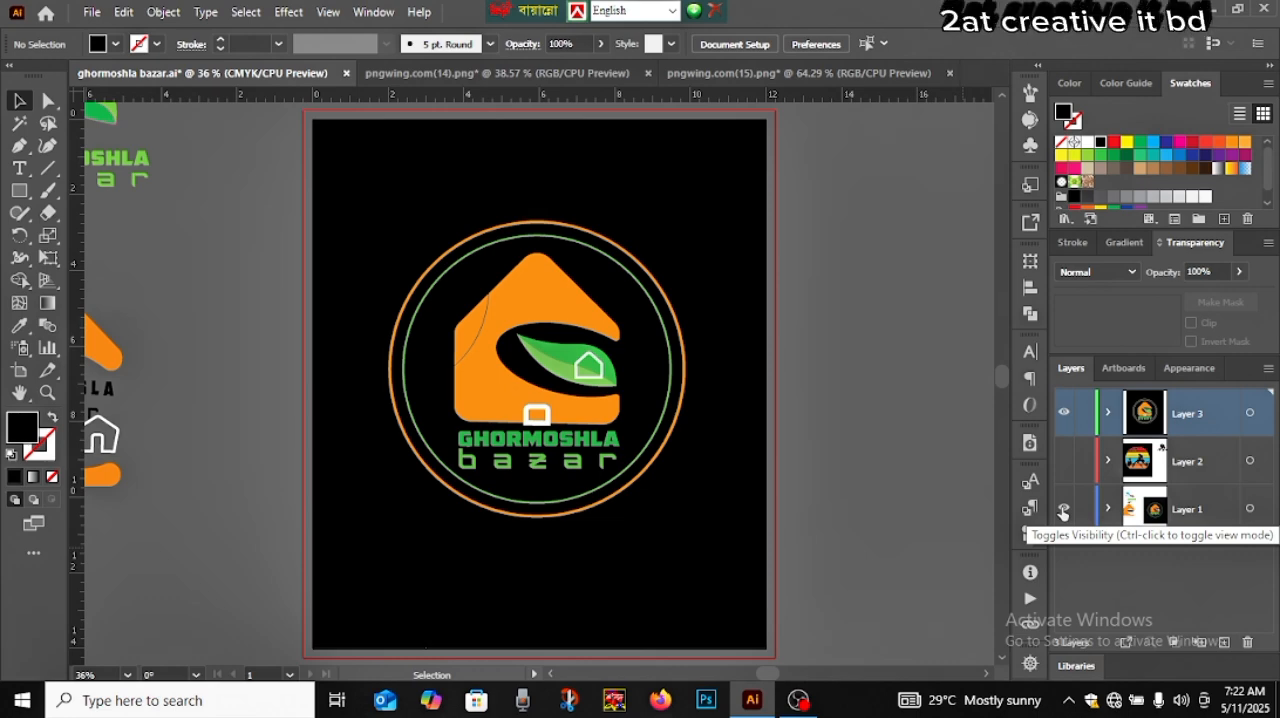
click(1064, 412)
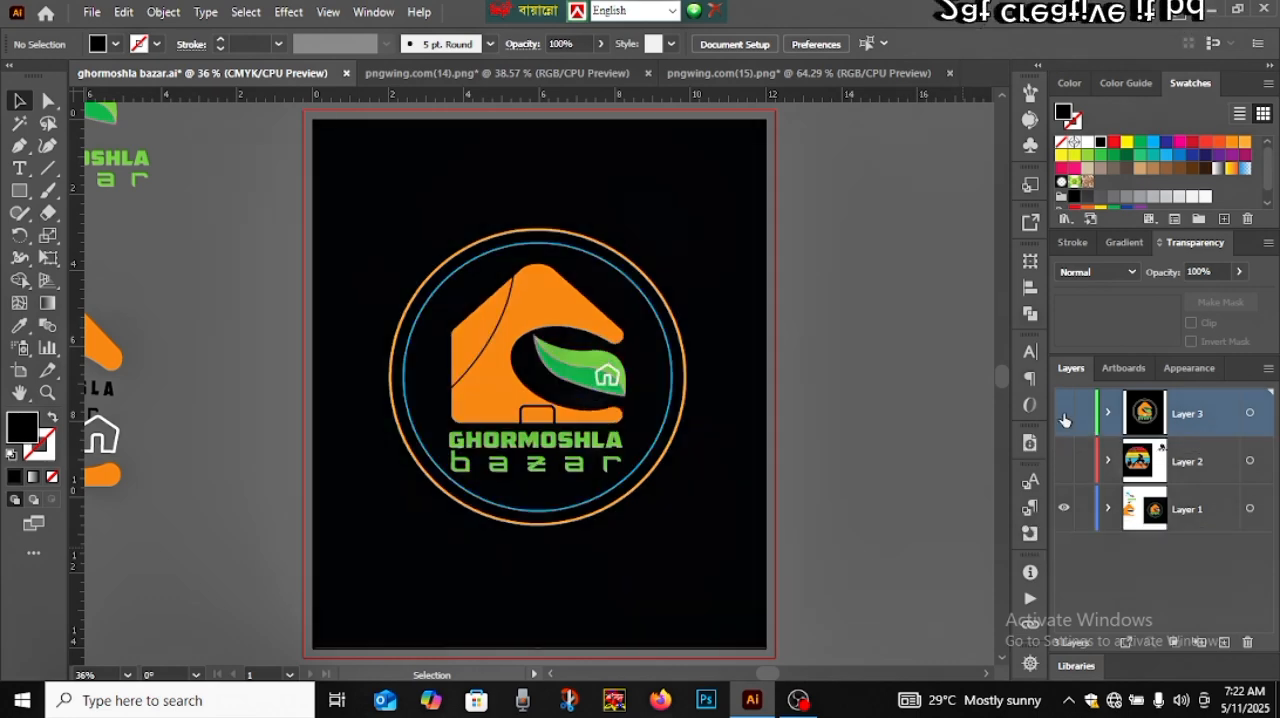
ctrl+click(1064, 510)
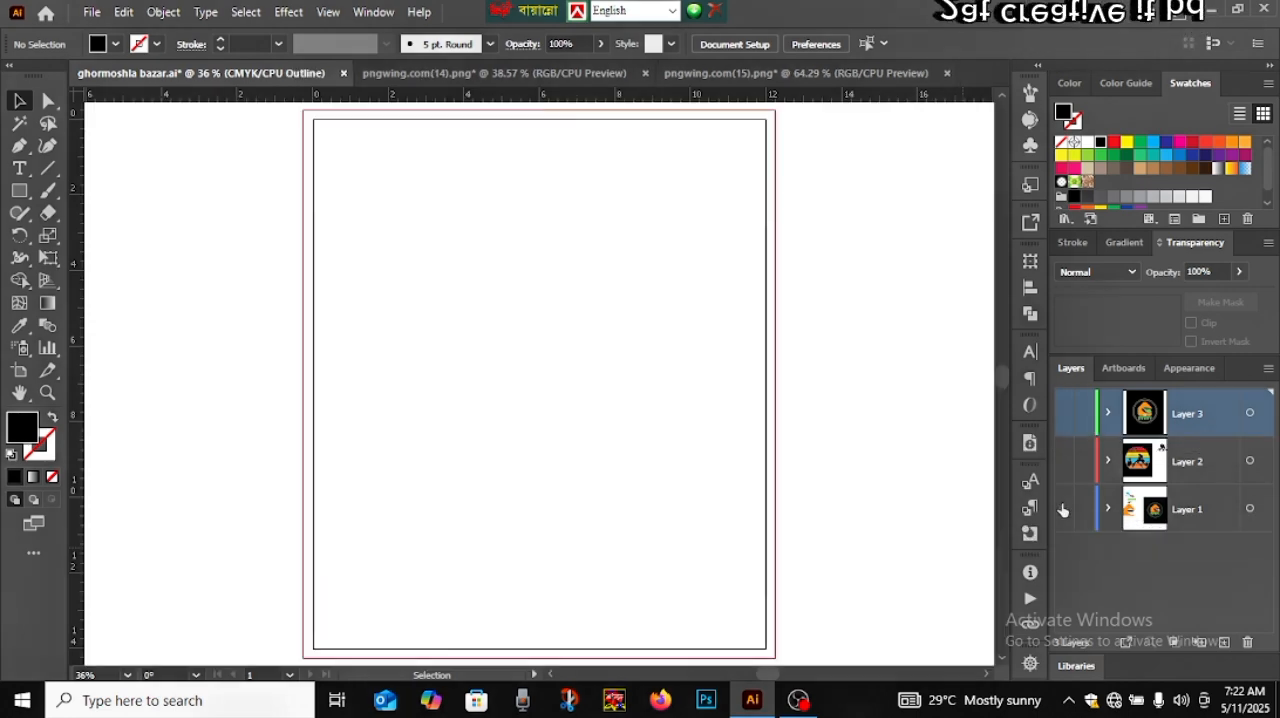
click(1064, 414)
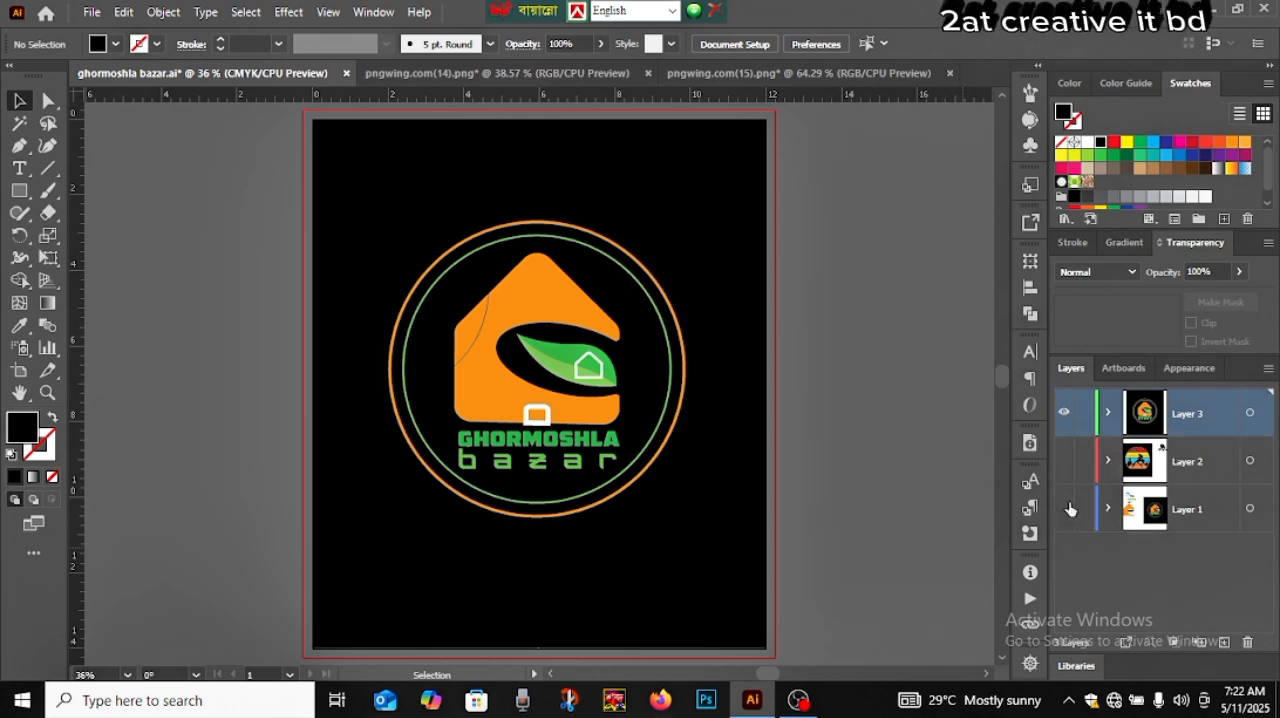
click(1065, 513)
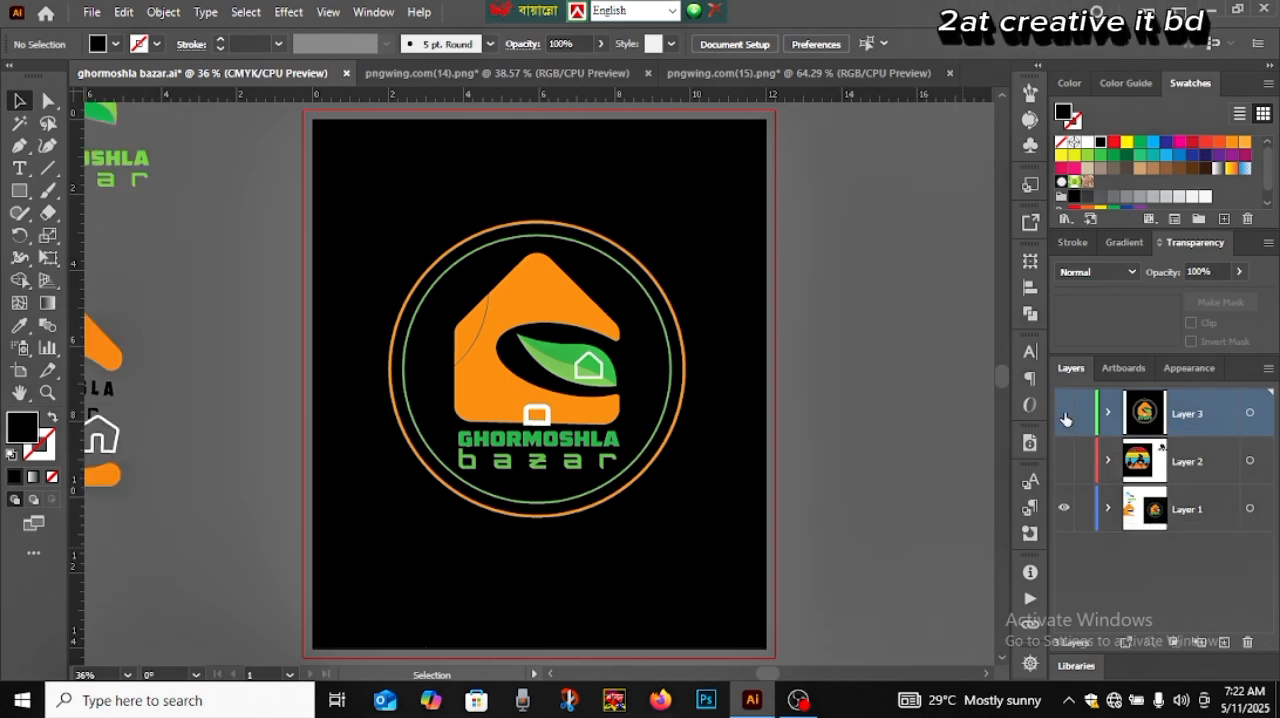
click(1065, 416)
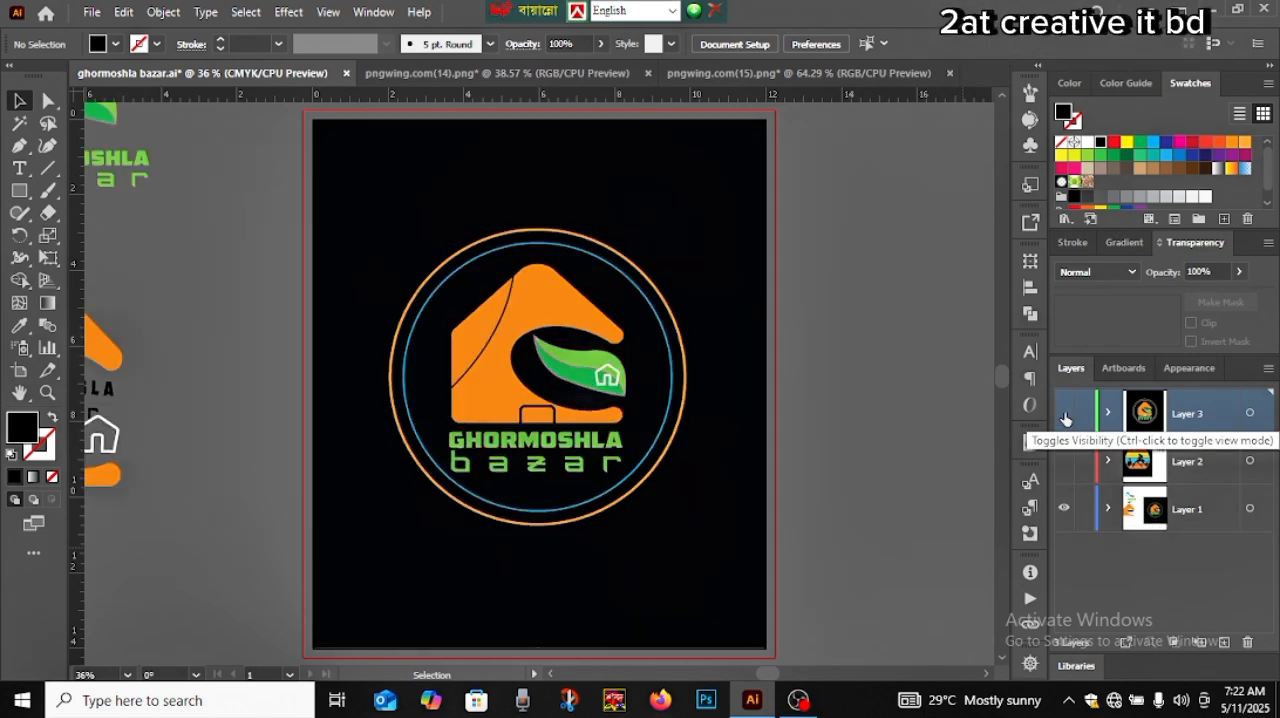
click(1064, 512)
ctrl+click(1065, 416)
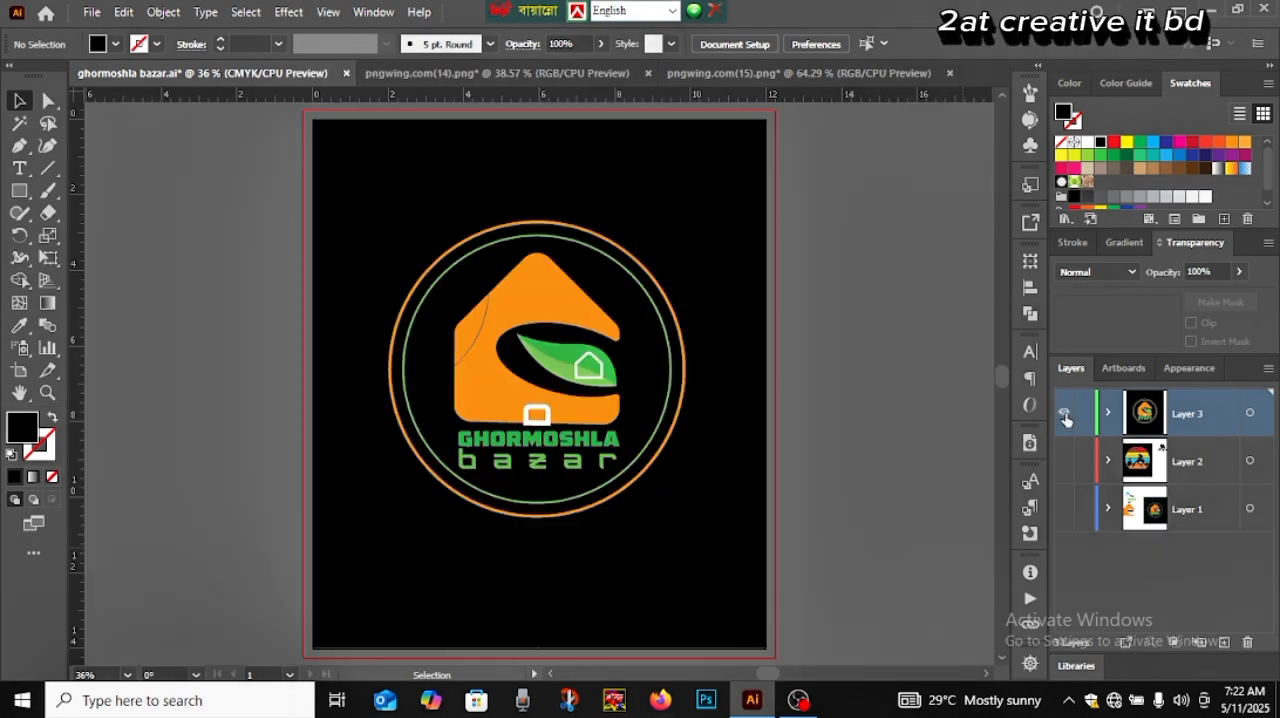
click(1063, 510)
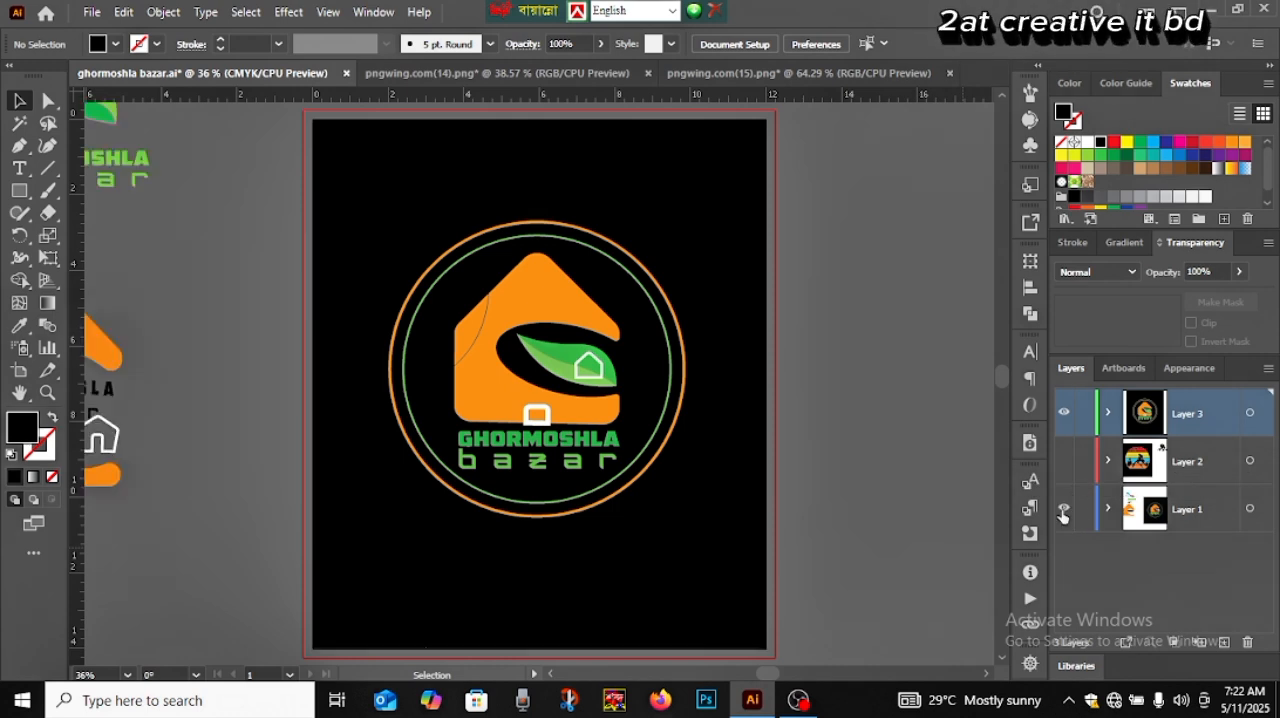
click(1065, 414)
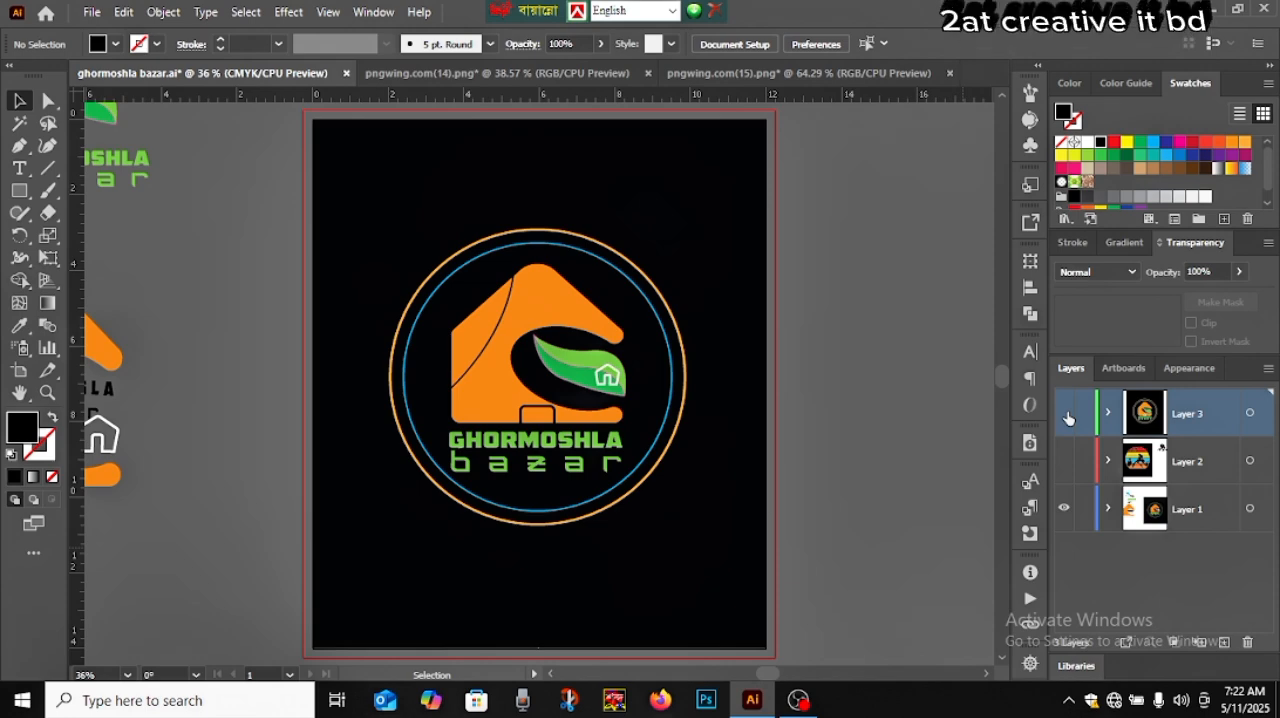
click(1063, 509)
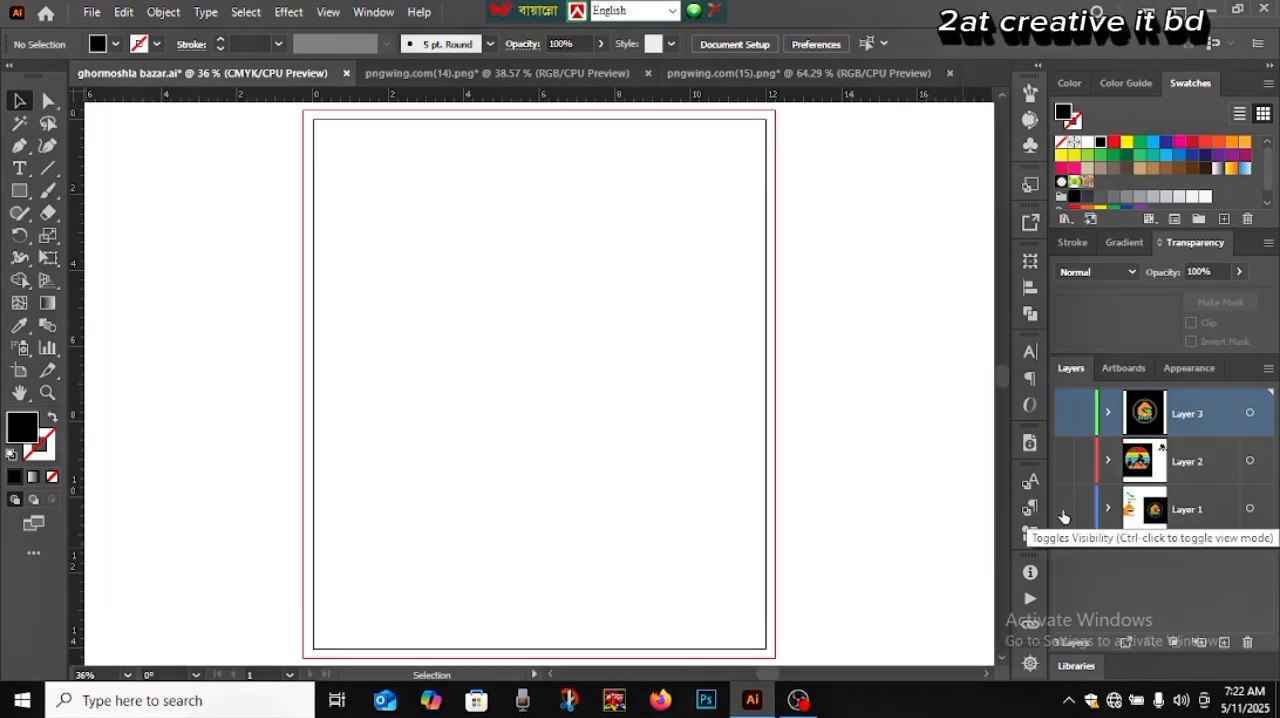
click(1063, 509)
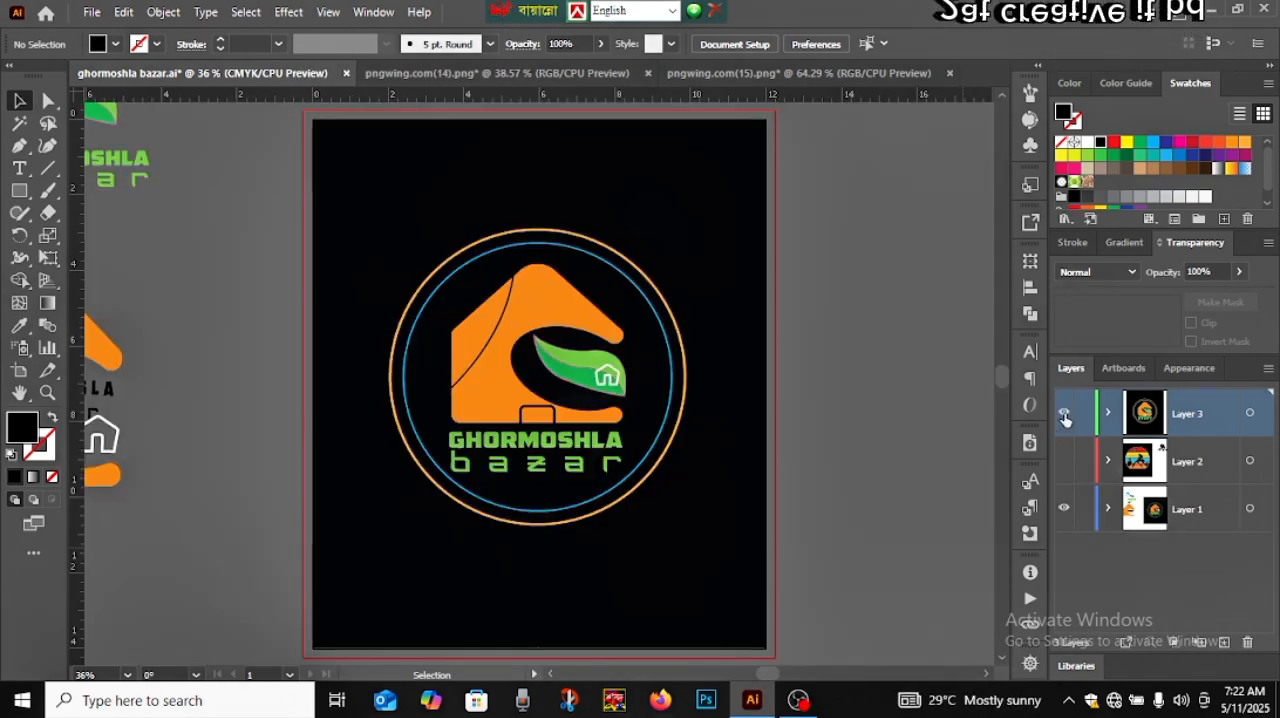
click(1064, 414)
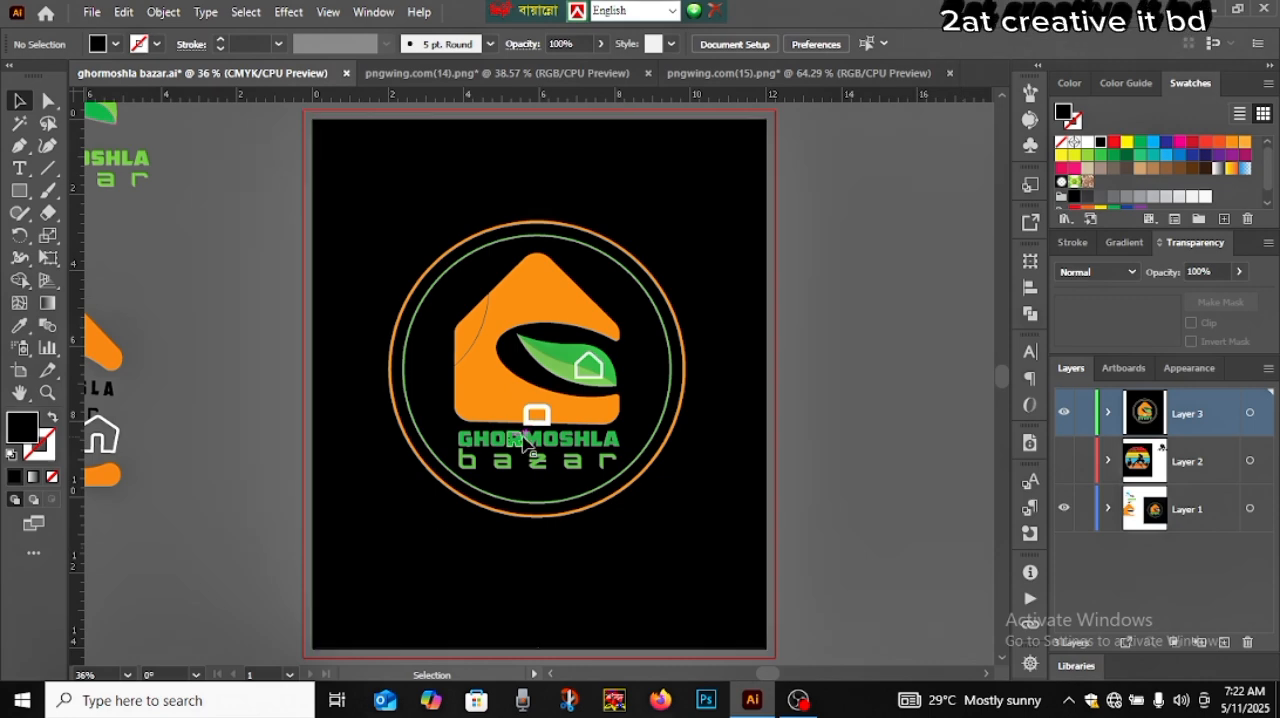
Try to ungroup the logo and delete the door outline at the house's base, then undo the deletion
scroll(530, 445, up, 5)
scroll(530, 445, up, 2)
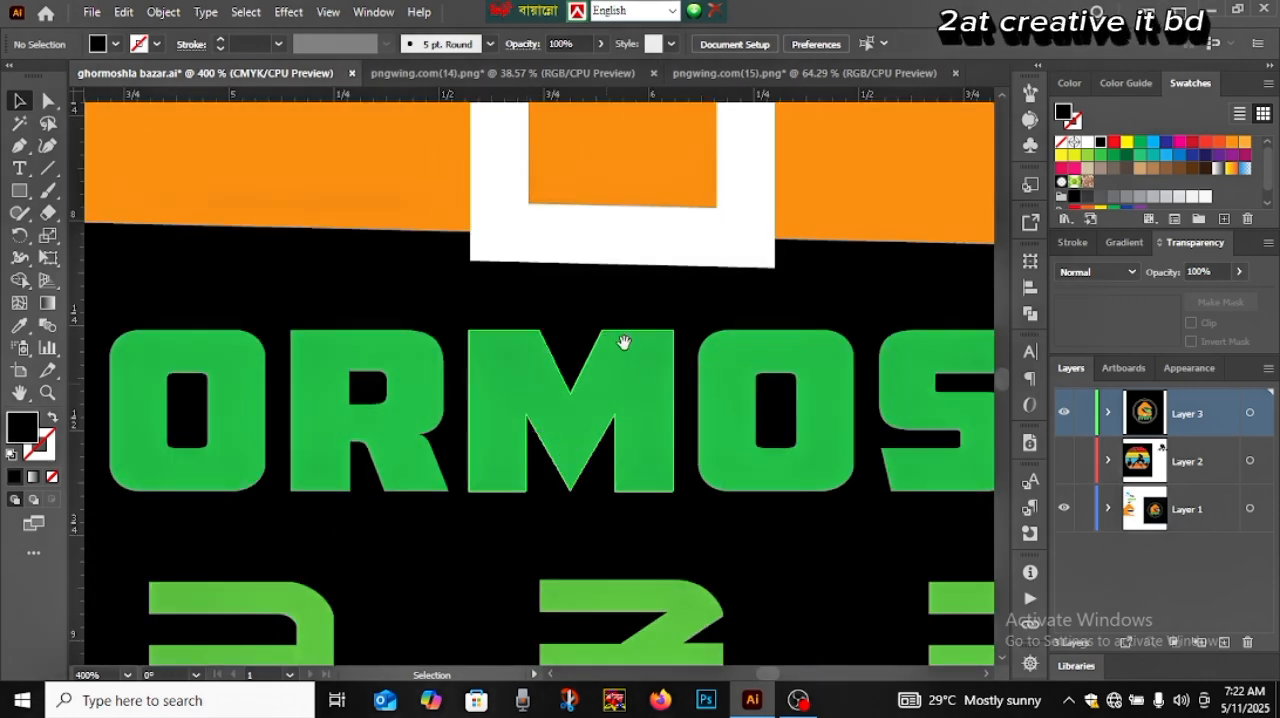
scroll(600, 520, up, 3)
click(672, 428)
right_click(680, 424)
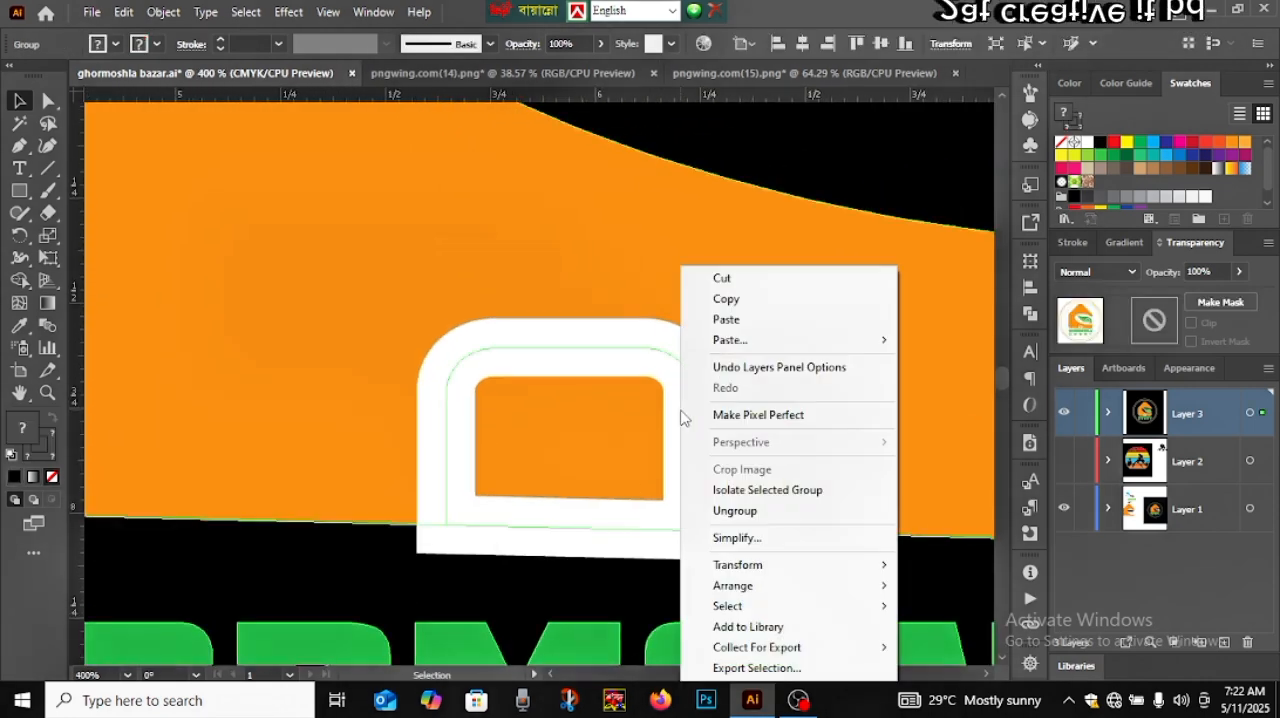
click(720, 511)
click(820, 141)
click(675, 416)
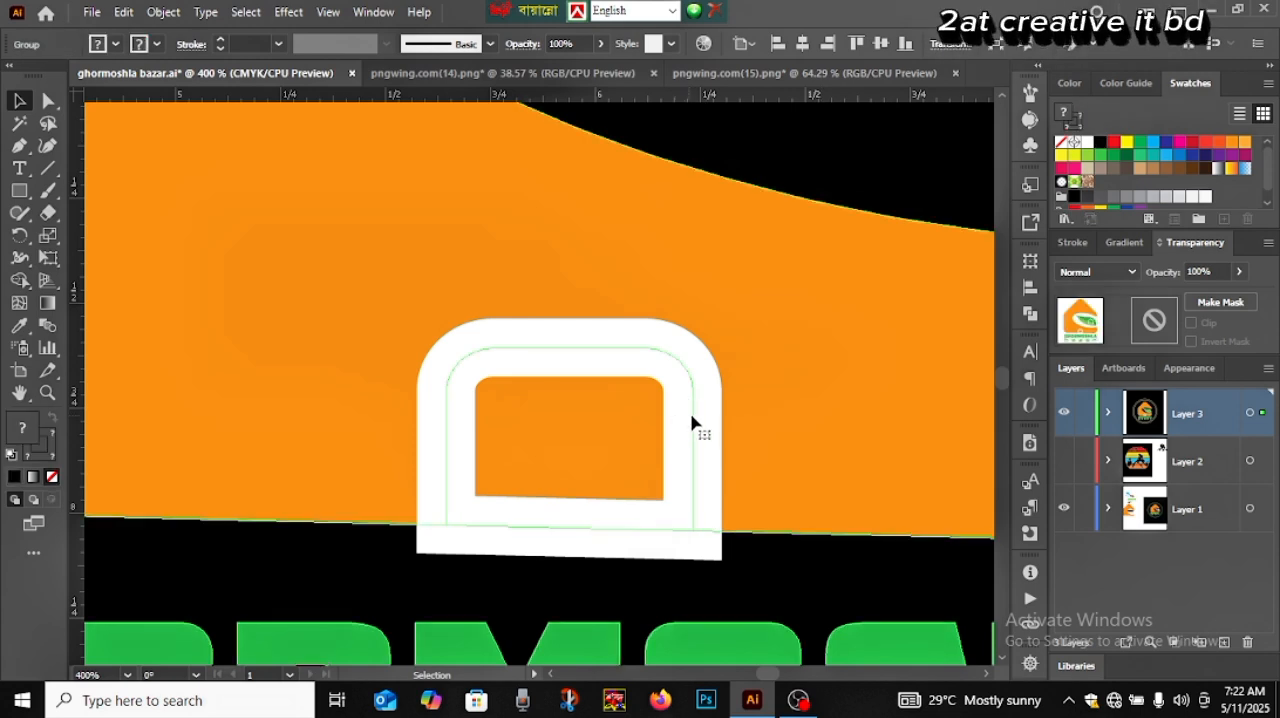
drag(691, 423, 367, 415)
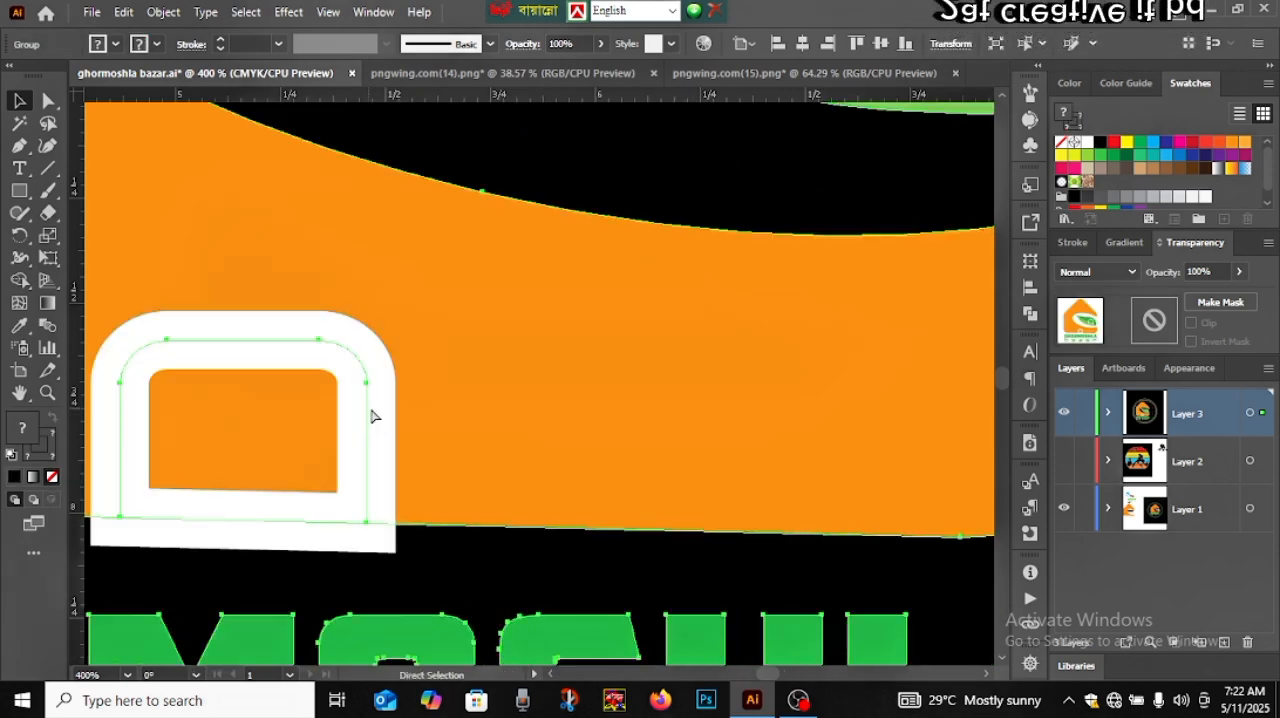
key(Delete)
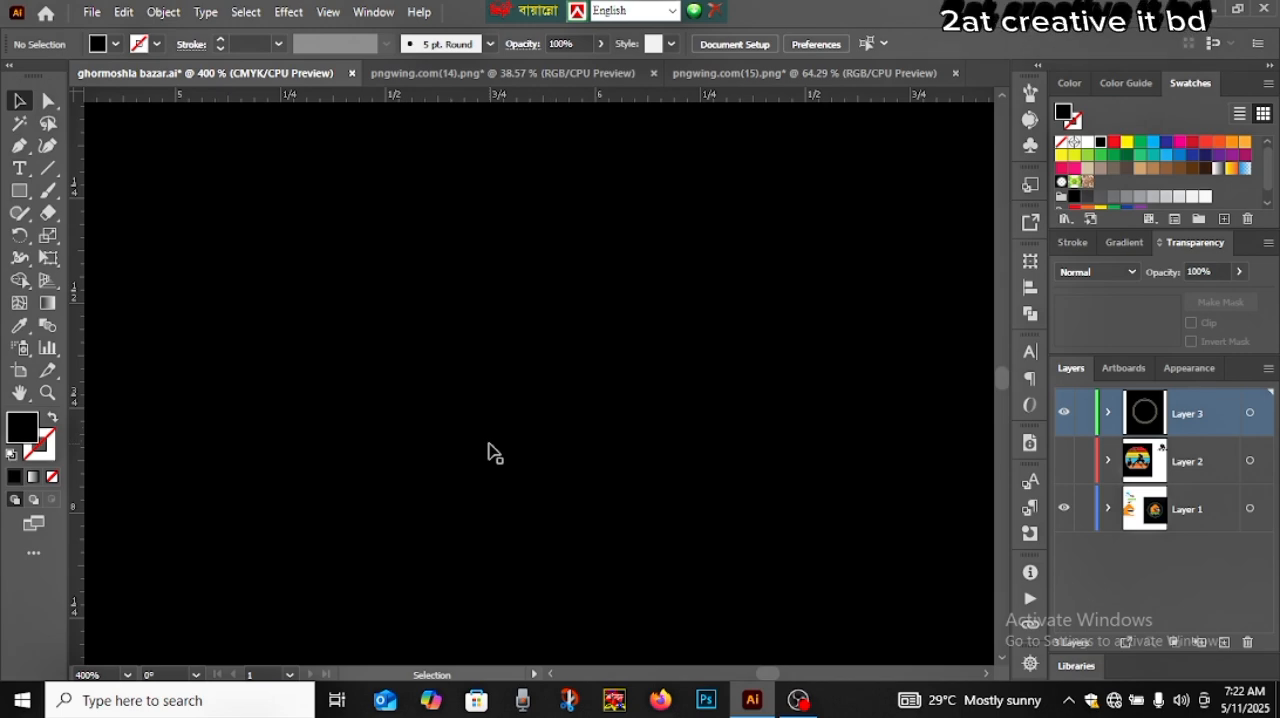
key(ctrl+z)
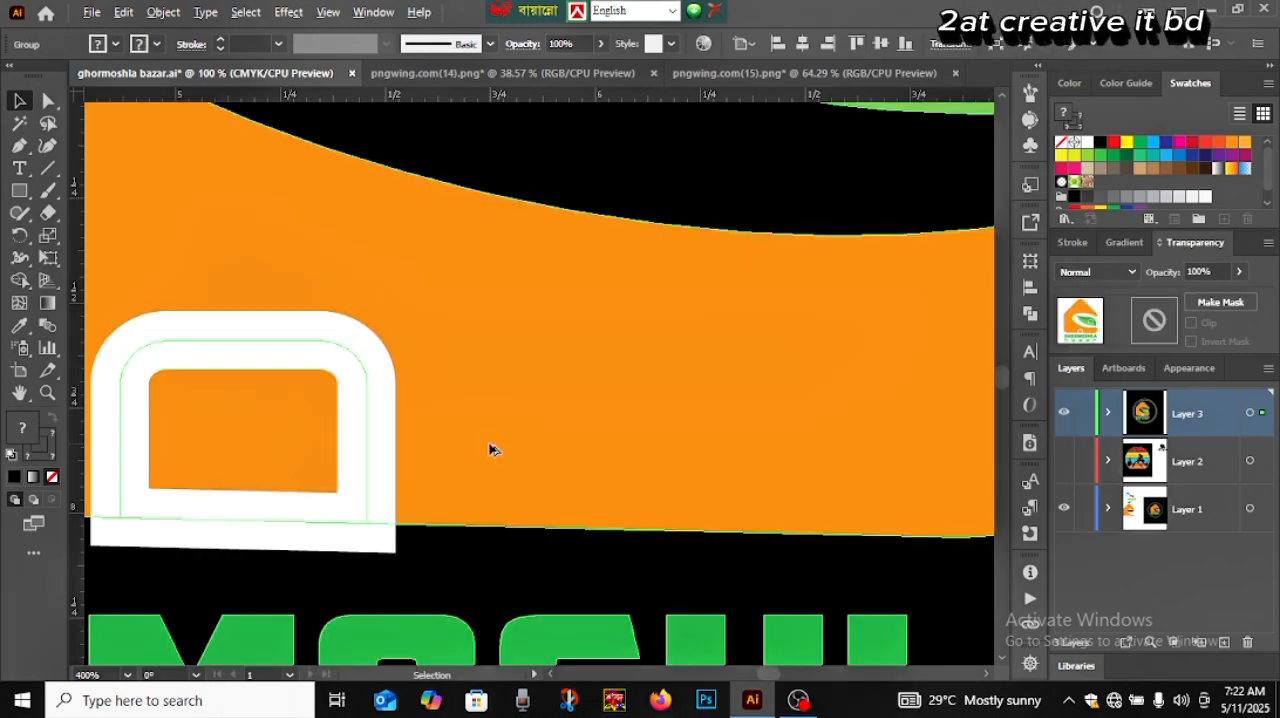
Undo the logo's sideways move within the concentric circles and deselect it
key(ctrl+1)
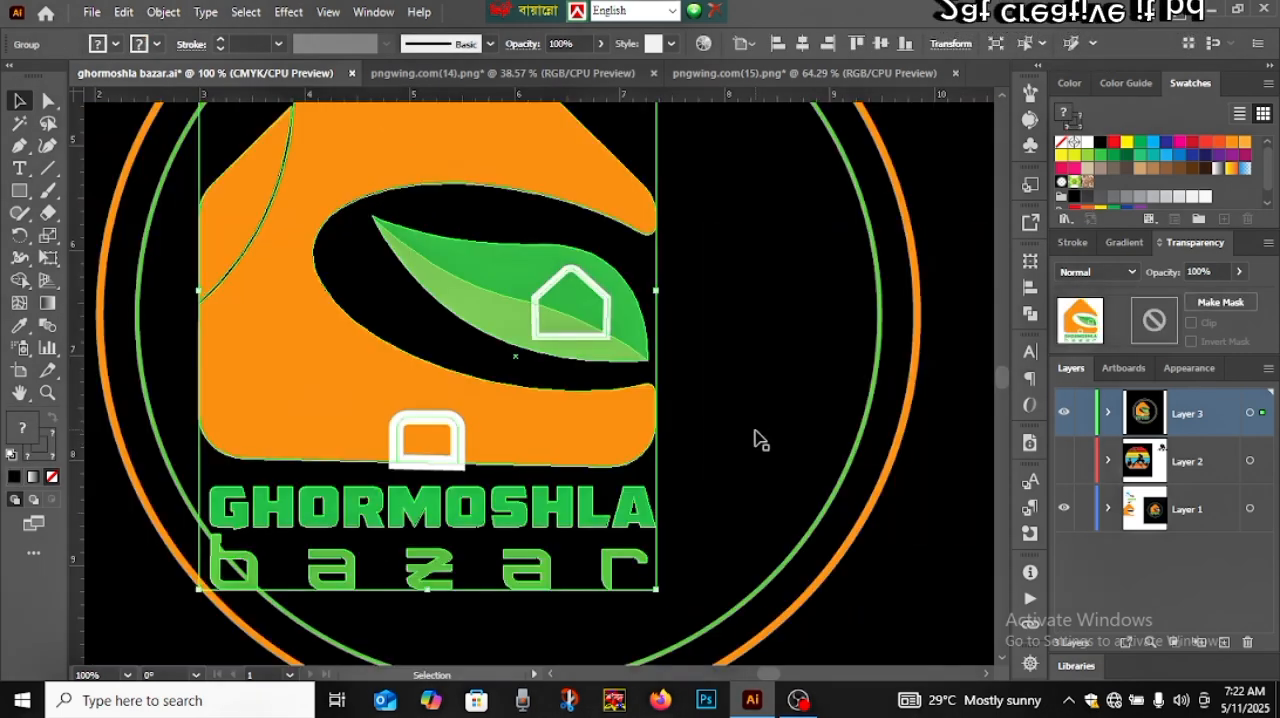
scroll(755, 431, down, 4)
scroll(754, 433, up, 2)
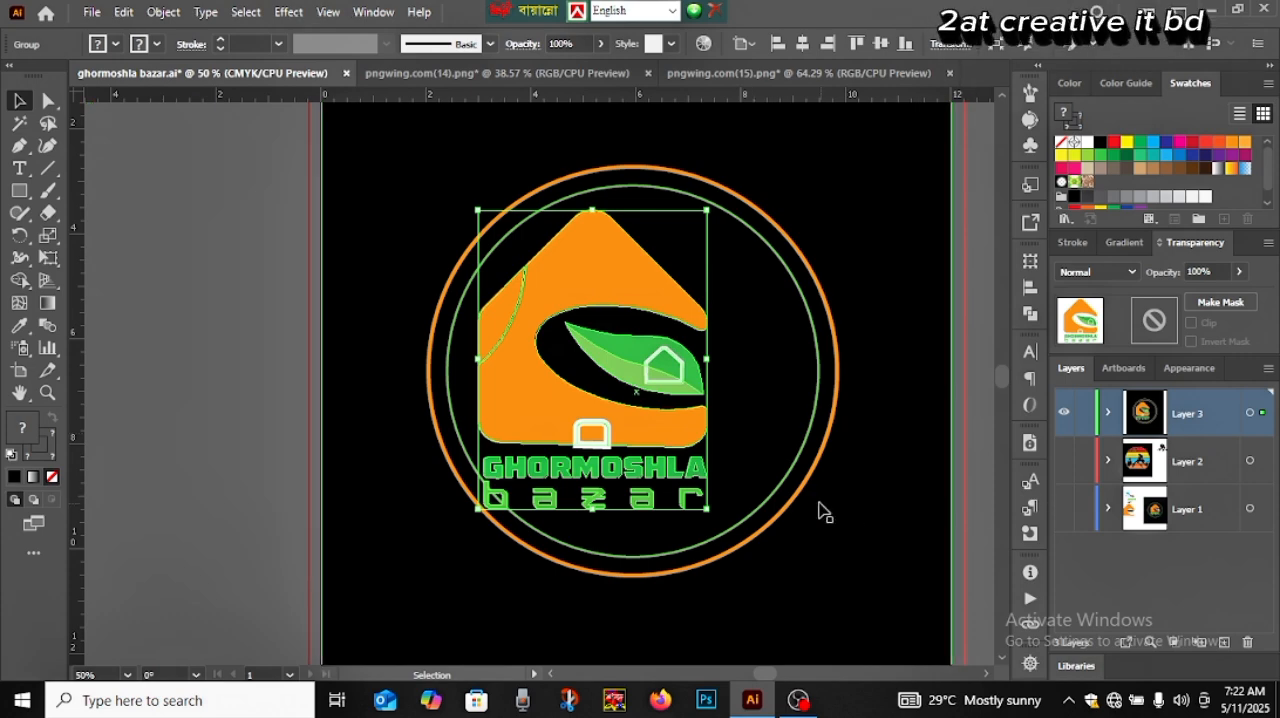
click(202, 435)
key(ctrl+z)
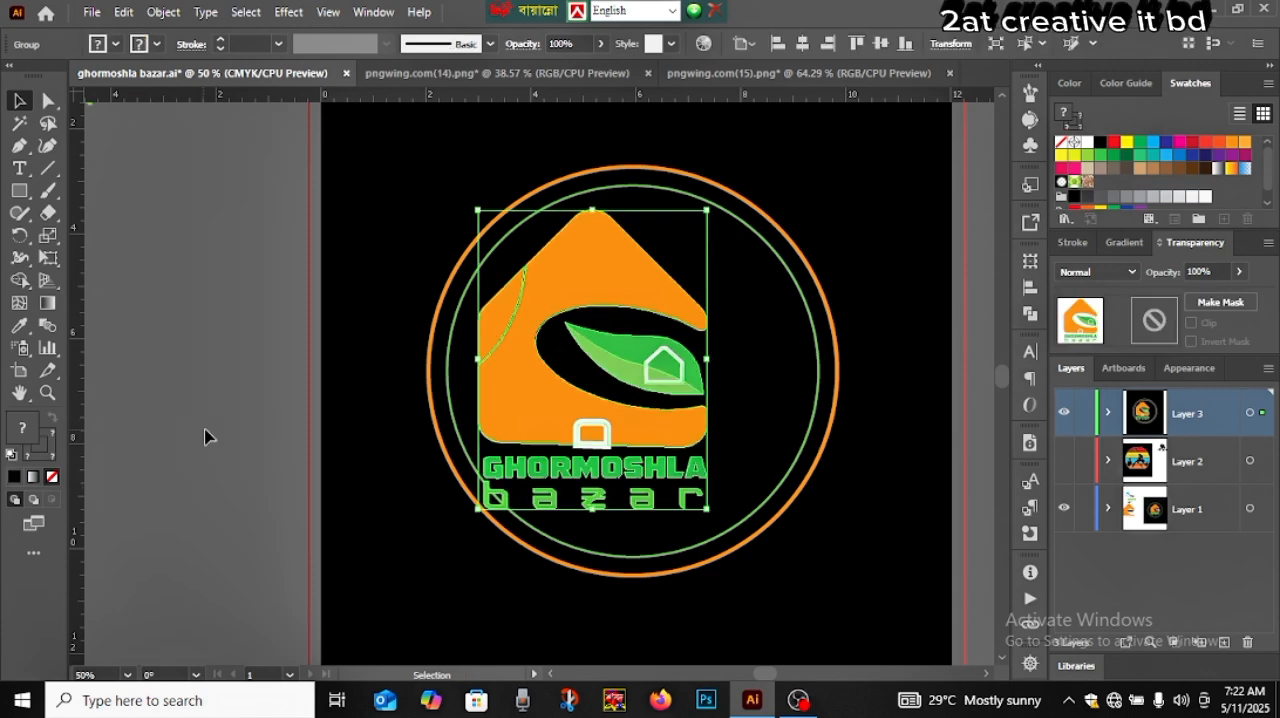
key(ctrl+z)
click(187, 438)
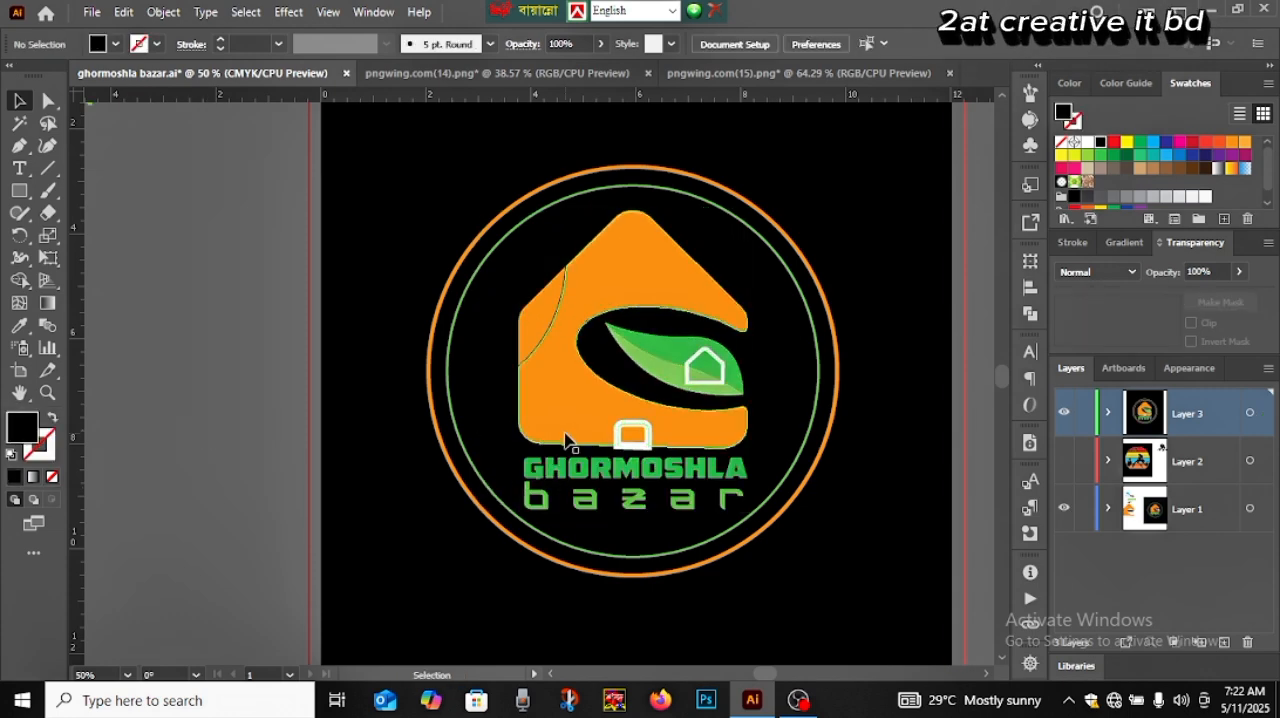
Ungroup the logo artwork so the door outline can be selected separately from the house
click(637, 440)
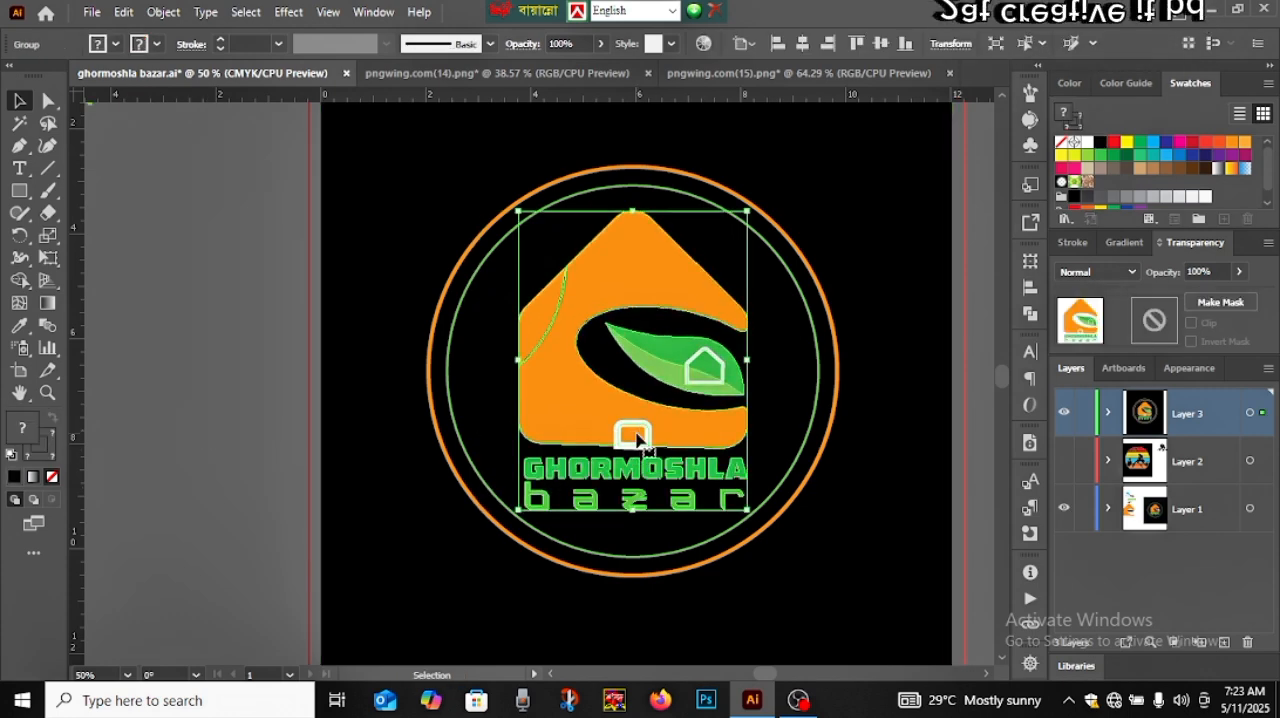
right_click(641, 440)
click(700, 262)
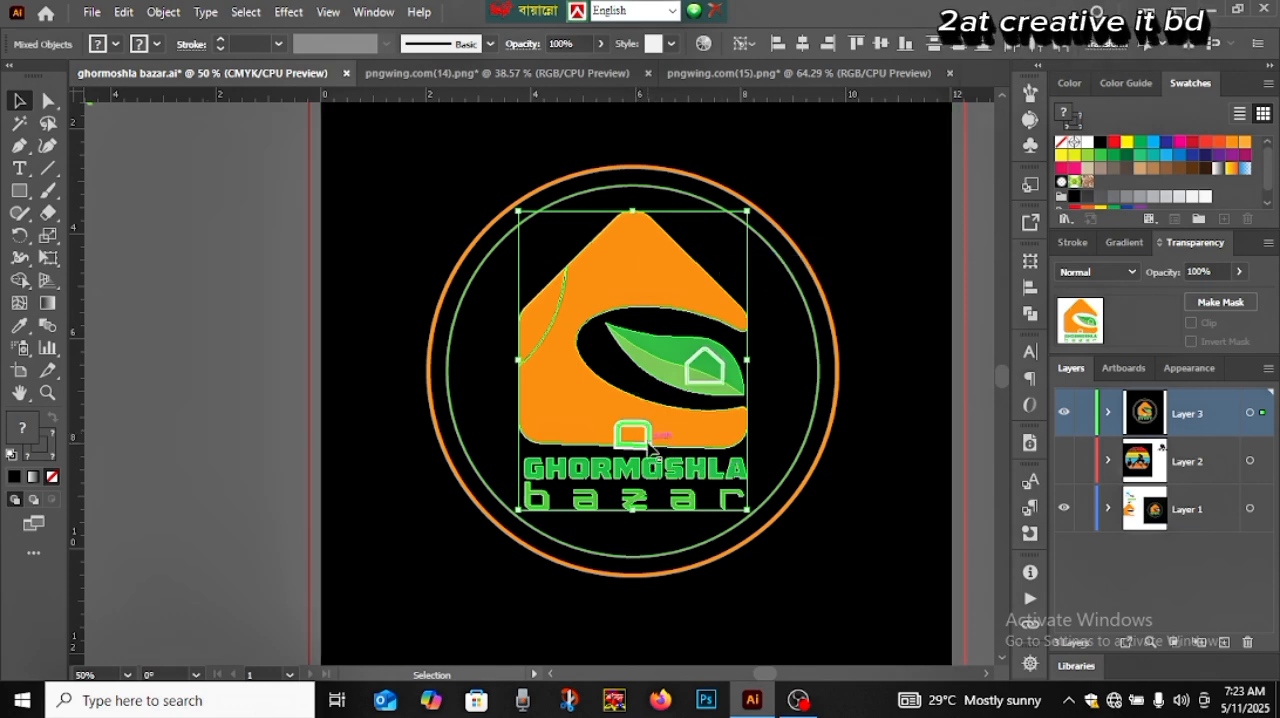
scroll(648, 447, up, 4)
scroll(648, 449, up, 2)
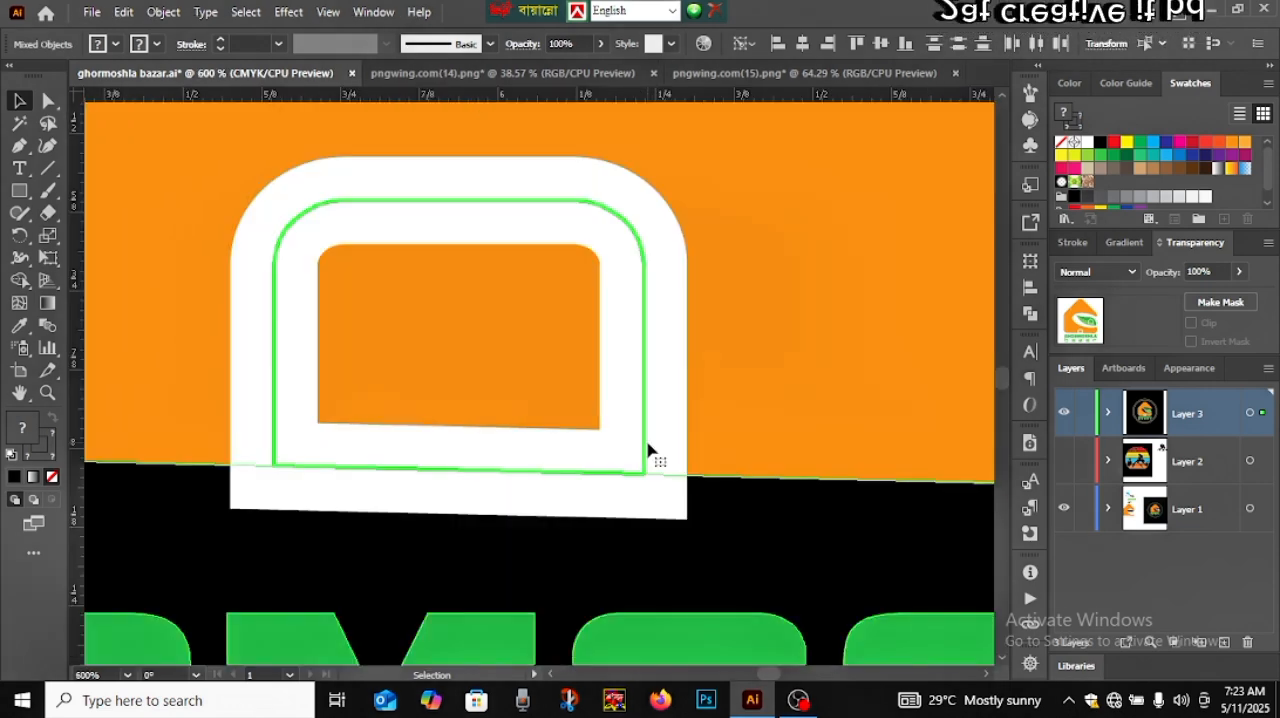
click(766, 529)
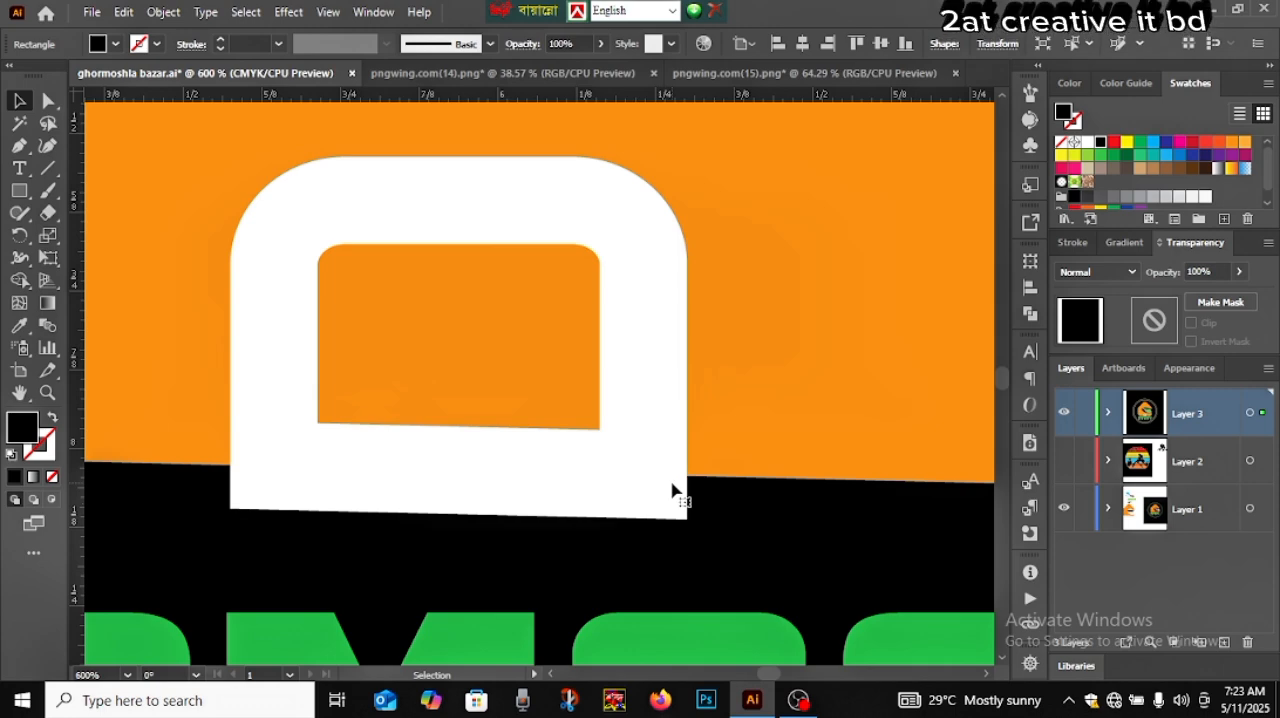
Expand the fill and stroke of the door path at the base of the house
click(638, 470)
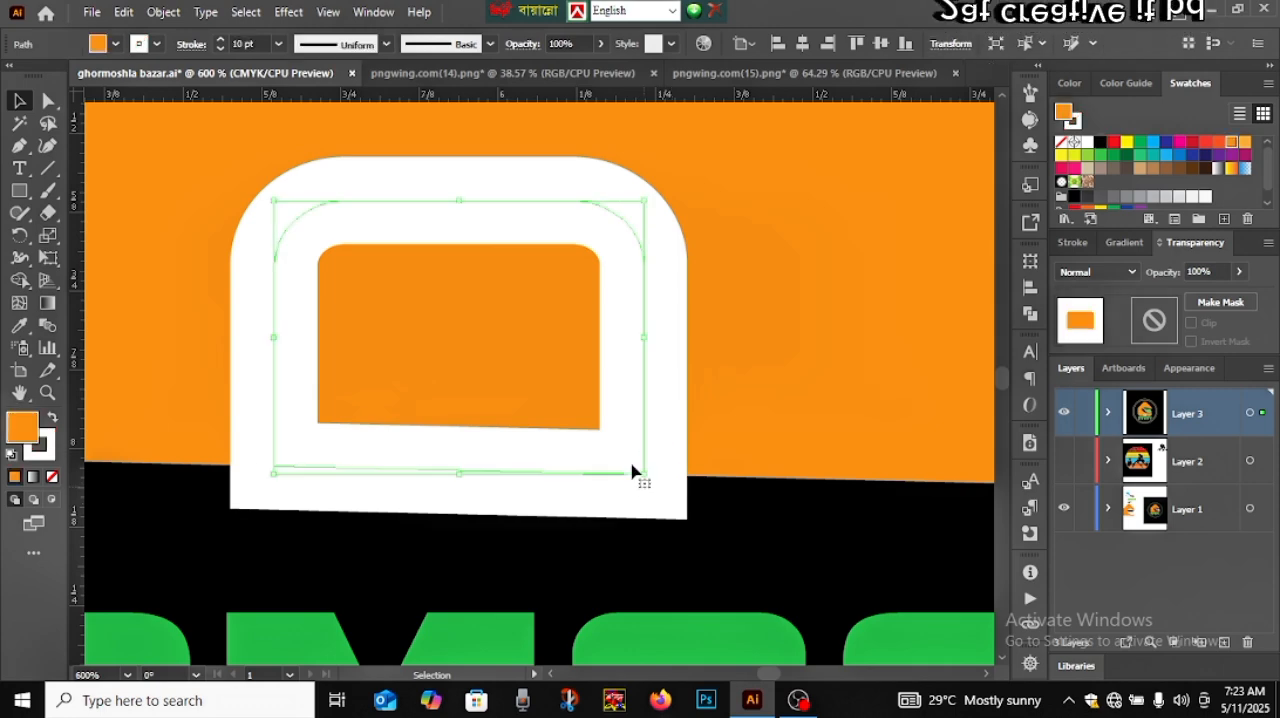
click(164, 12)
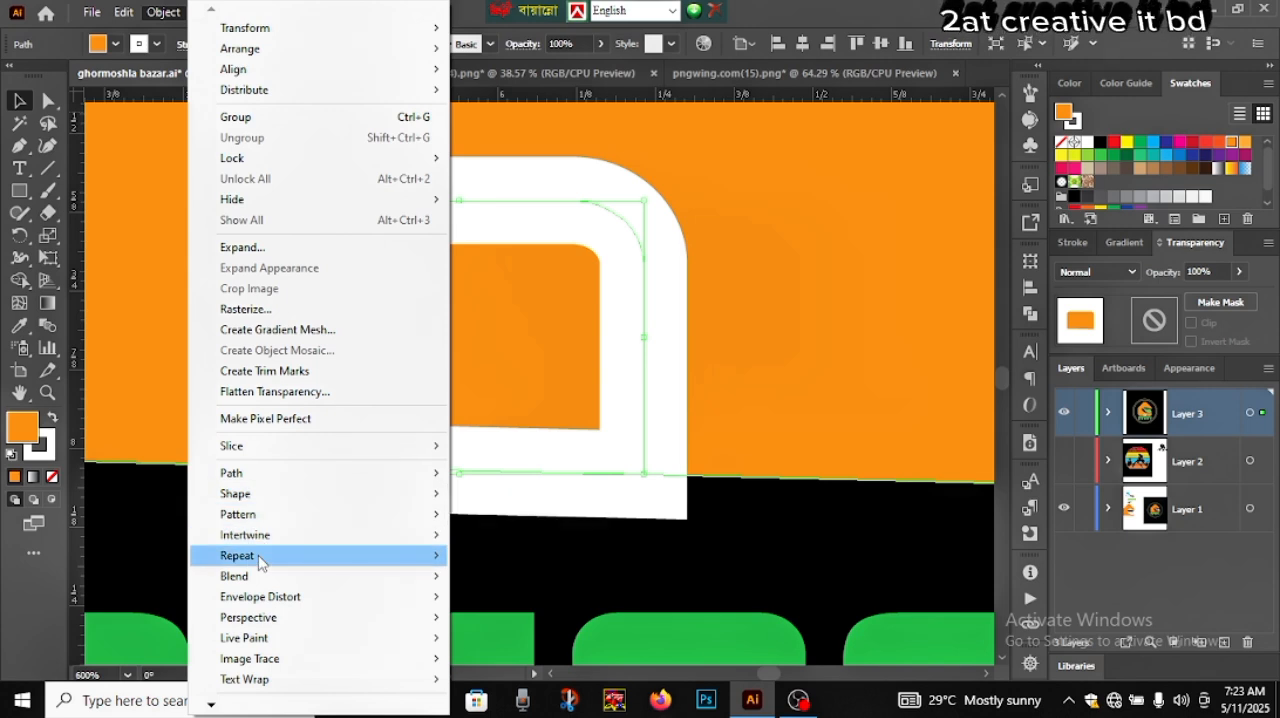
mouse_move(259, 562)
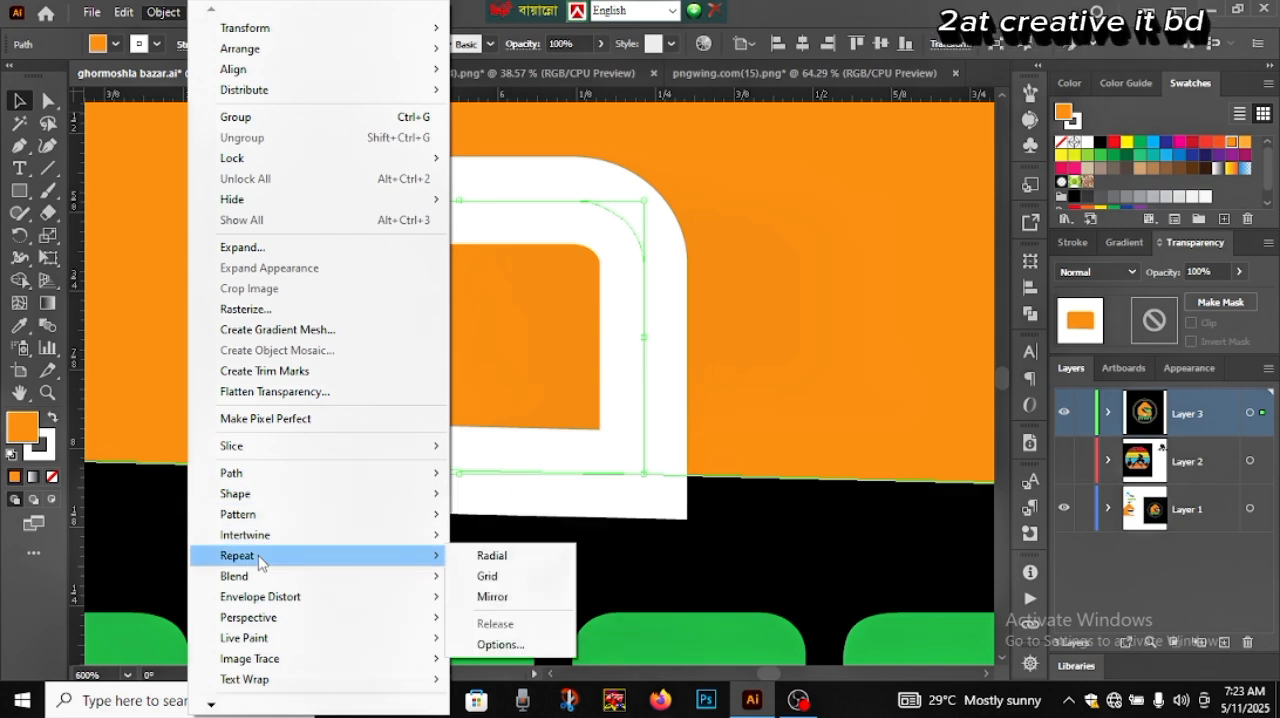
click(242, 247)
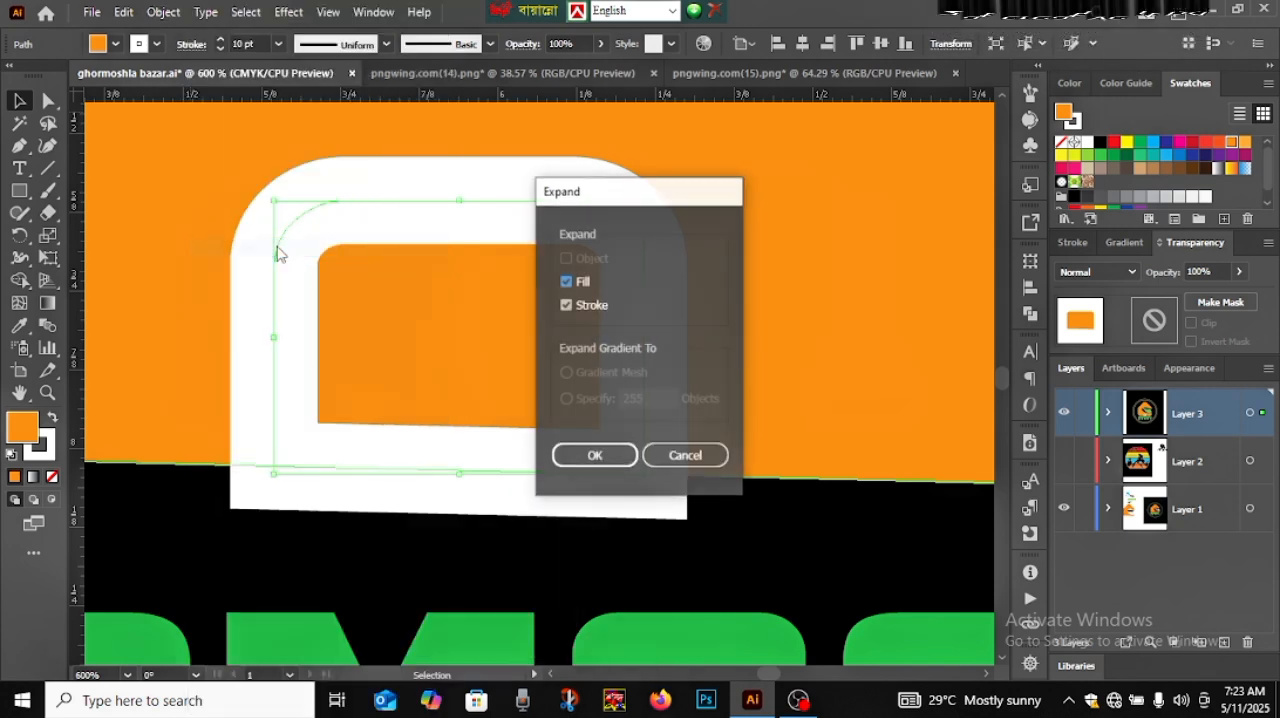
click(594, 462)
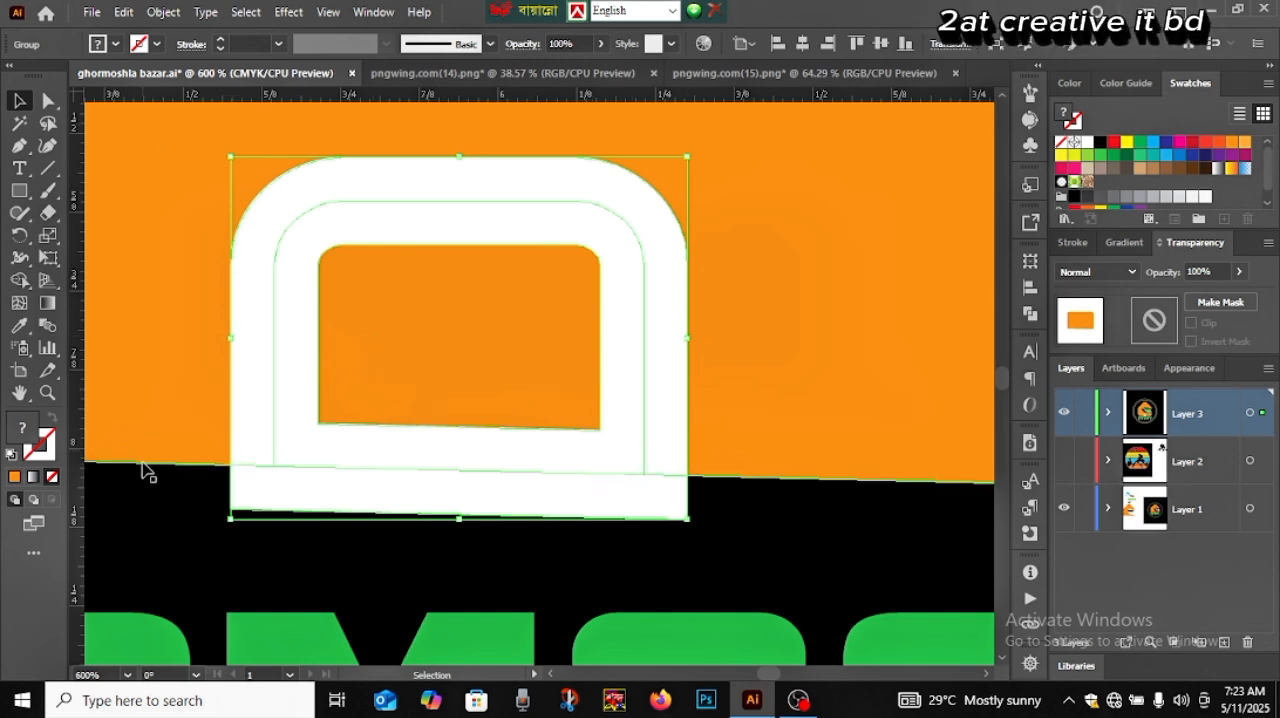
Select the black background rectangle and remove it from Layer 3 with the Shape Builder tool
drag(258, 518, 191, 474)
drag(135, 527, 426, 410)
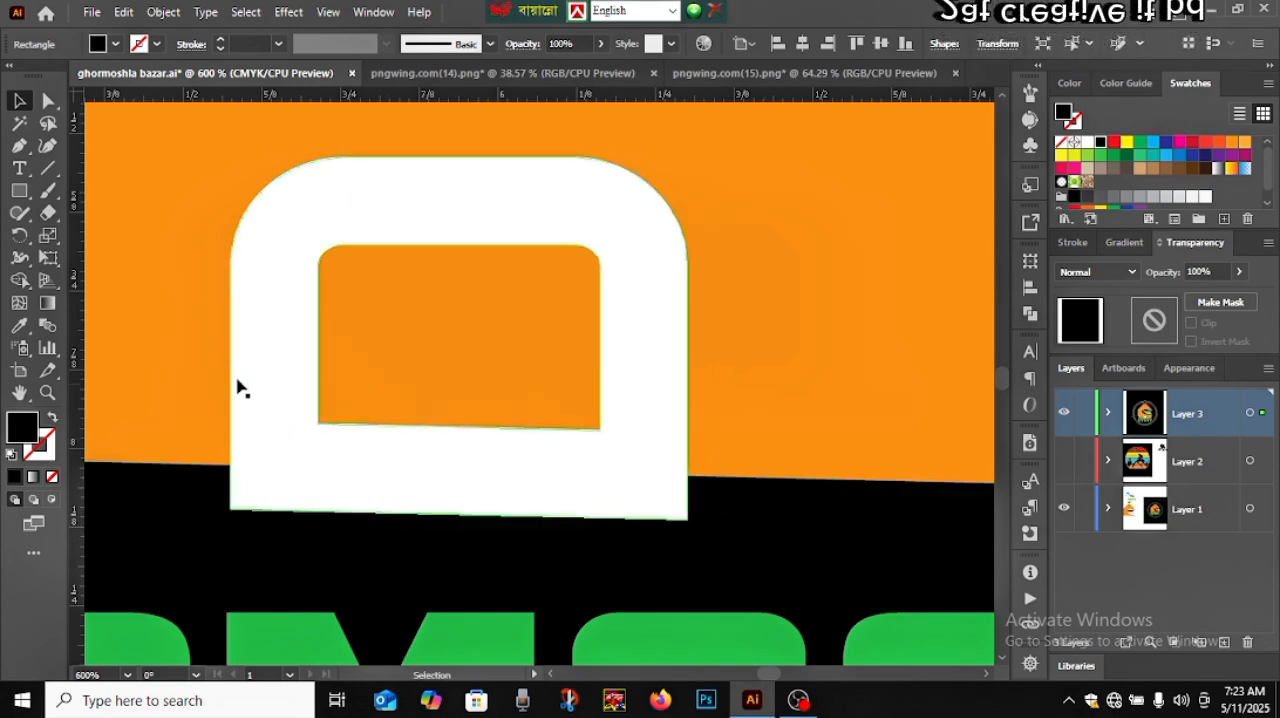
click(19, 280)
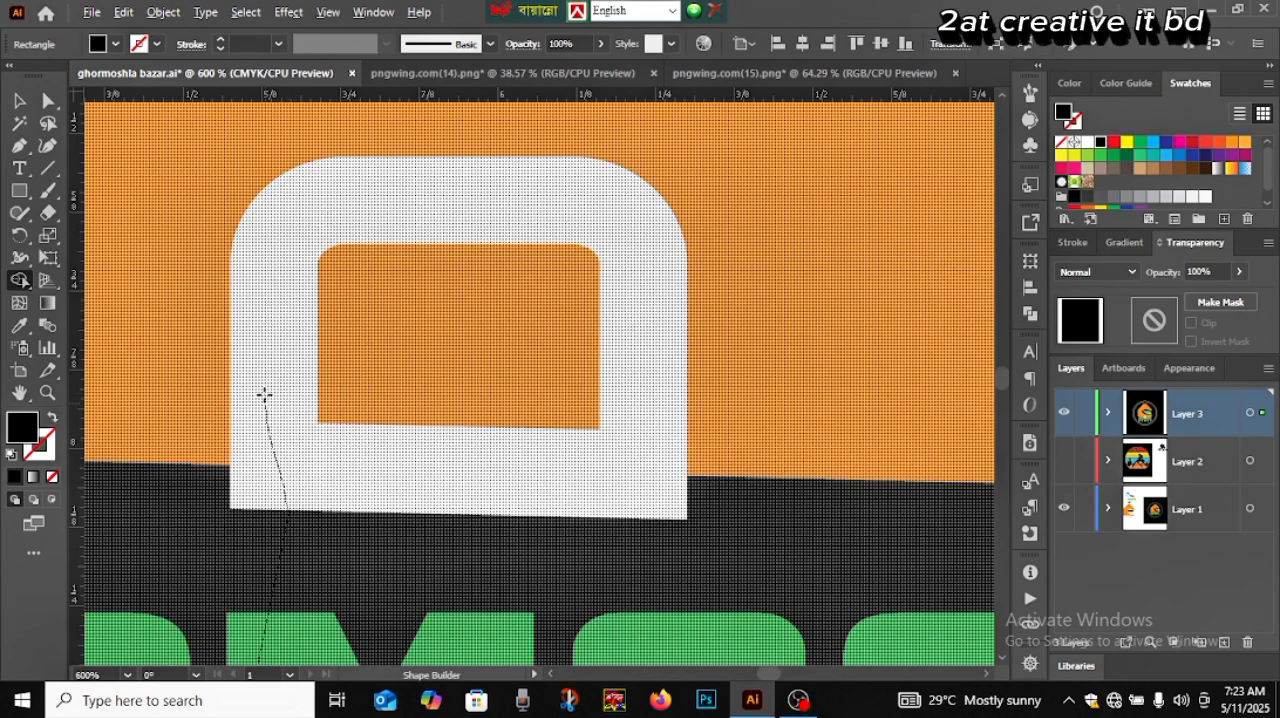
drag(264, 395, 268, 382)
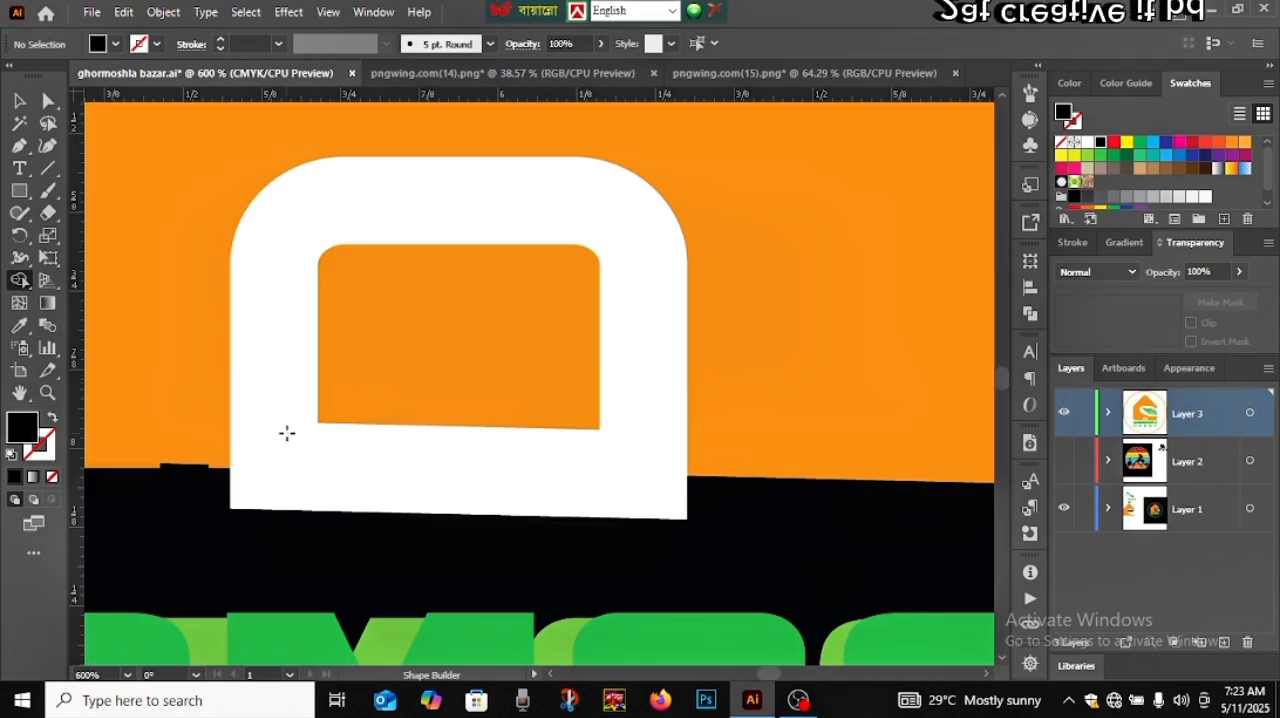
Hide Layer 1 and inspect the door area of the recreated logo on the white artboard
key(ctrl+0)
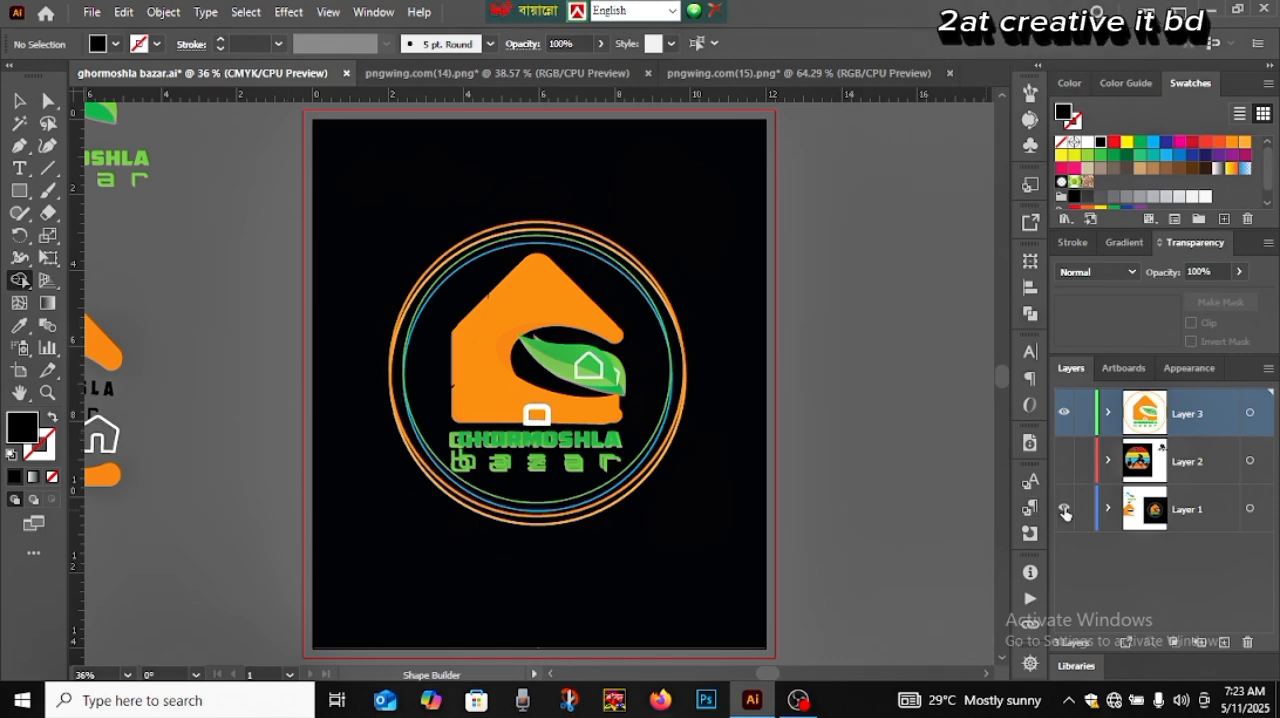
click(1063, 508)
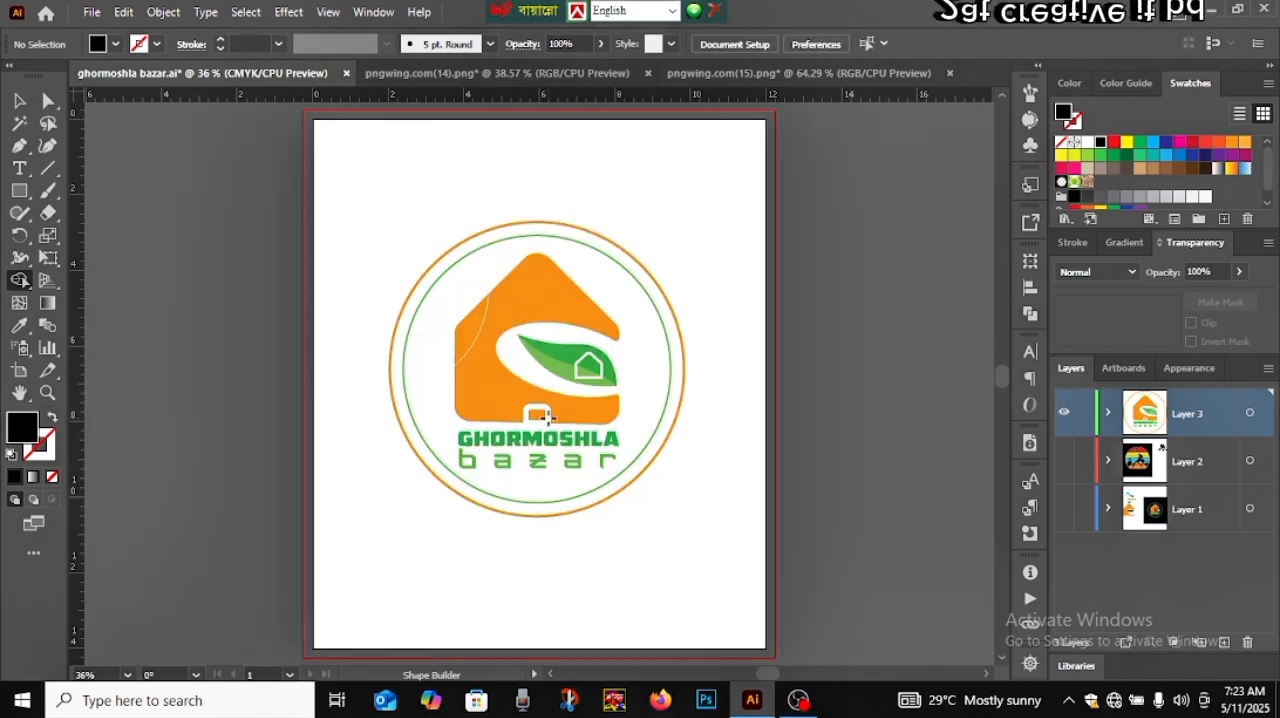
scroll(547, 415, up, 5)
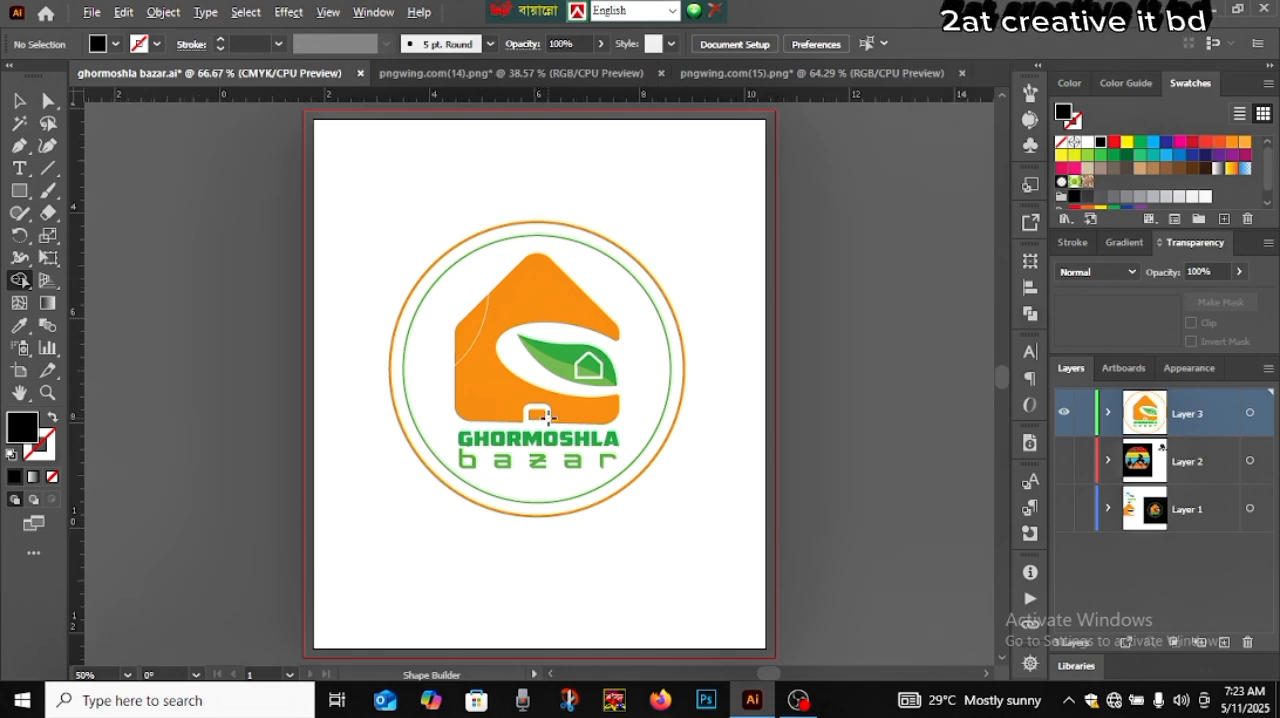
scroll(547, 418, up, 2)
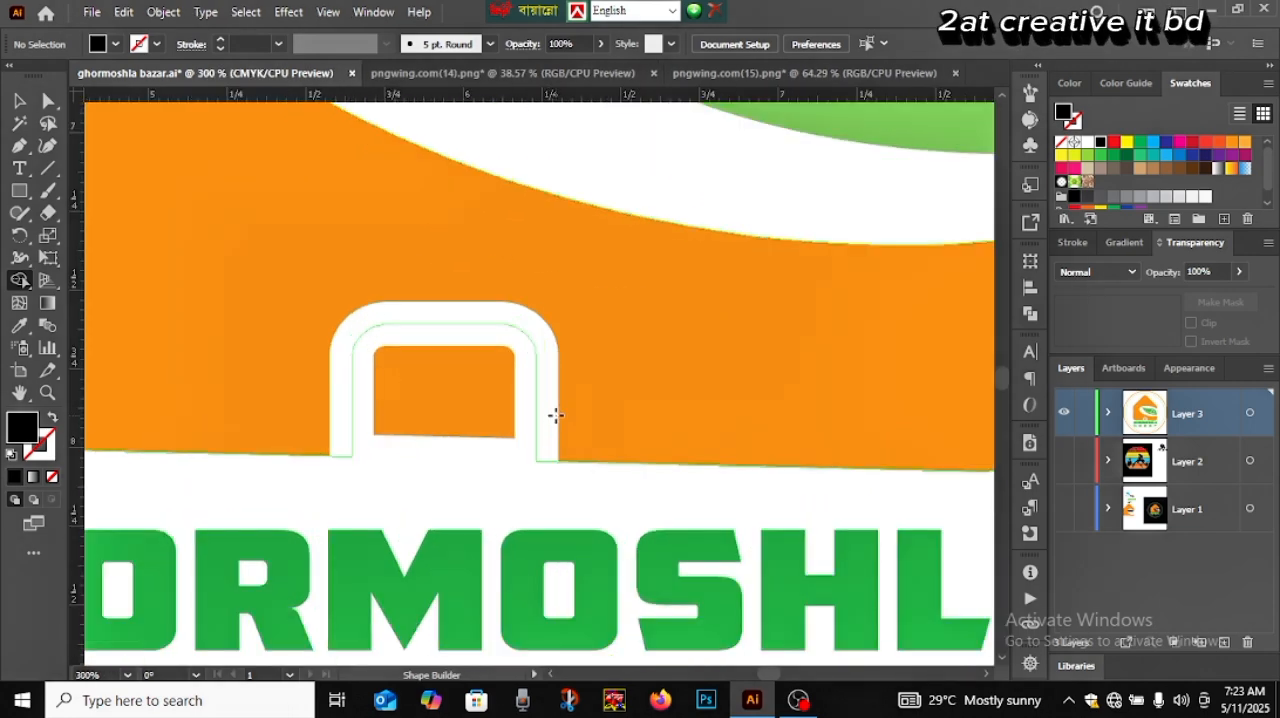
Try to expand the already expanded door group again, and deselect it
click(16, 101)
click(460, 337)
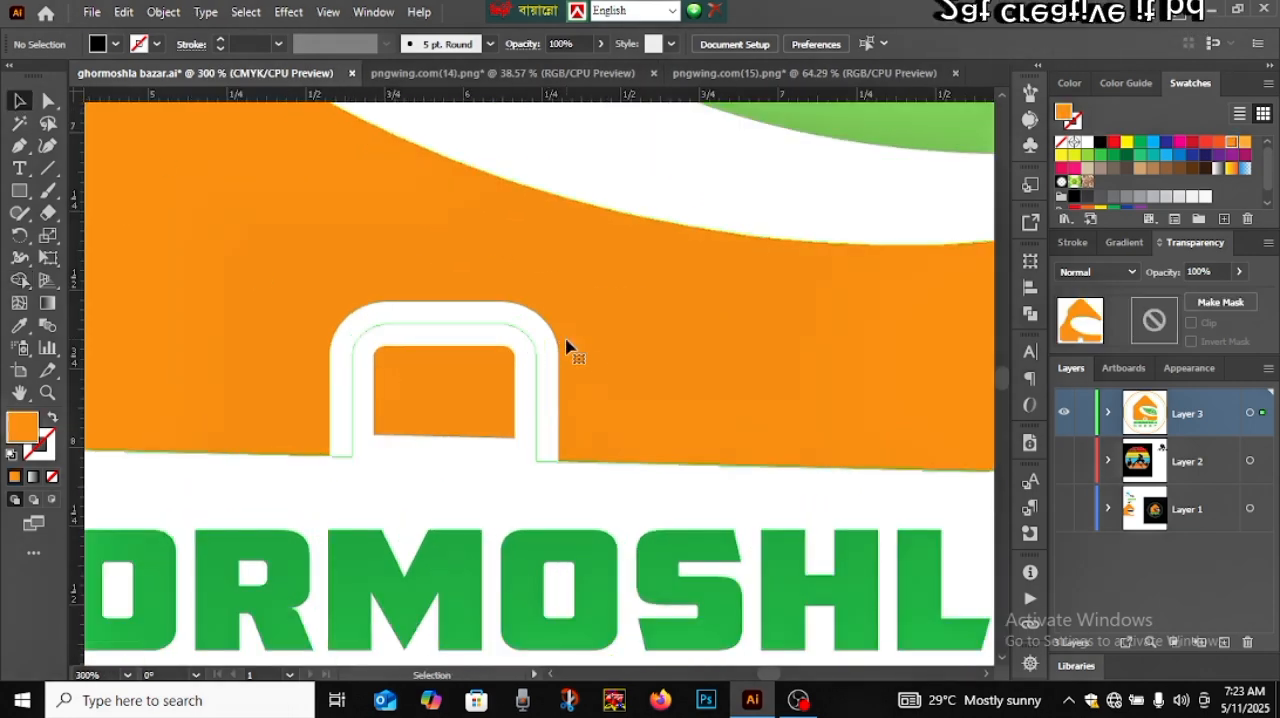
click(540, 435)
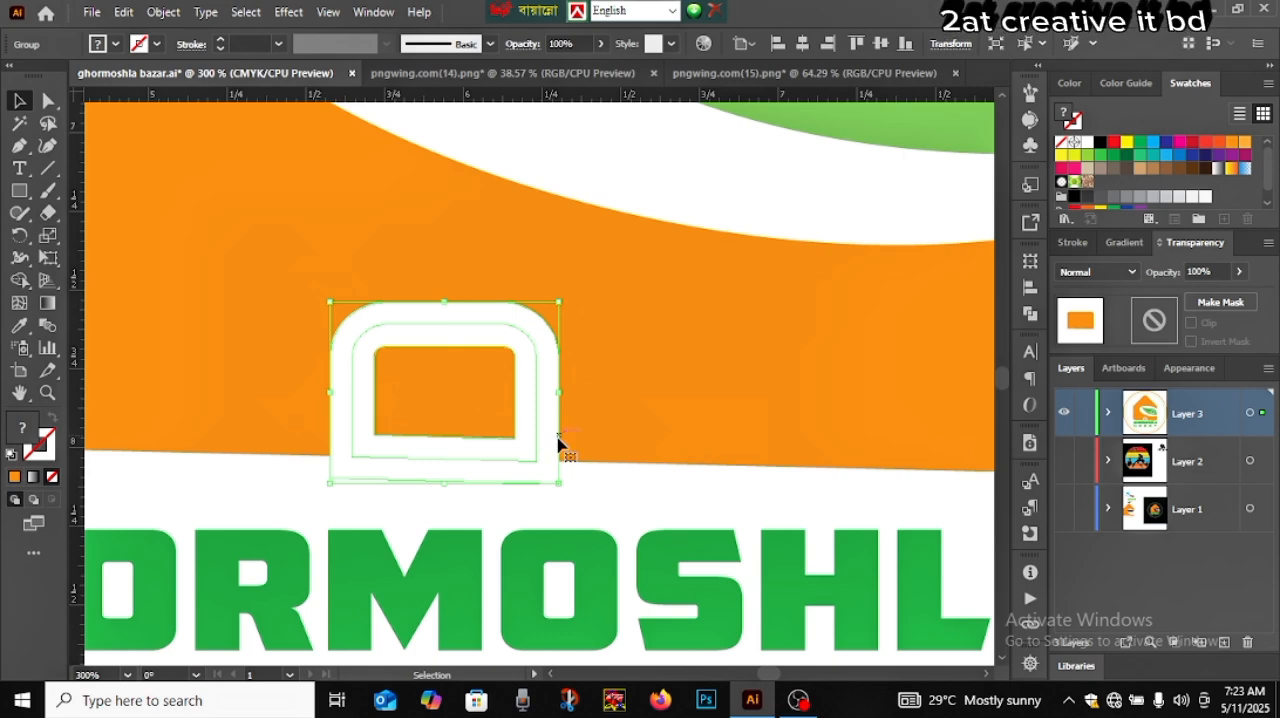
click(163, 12)
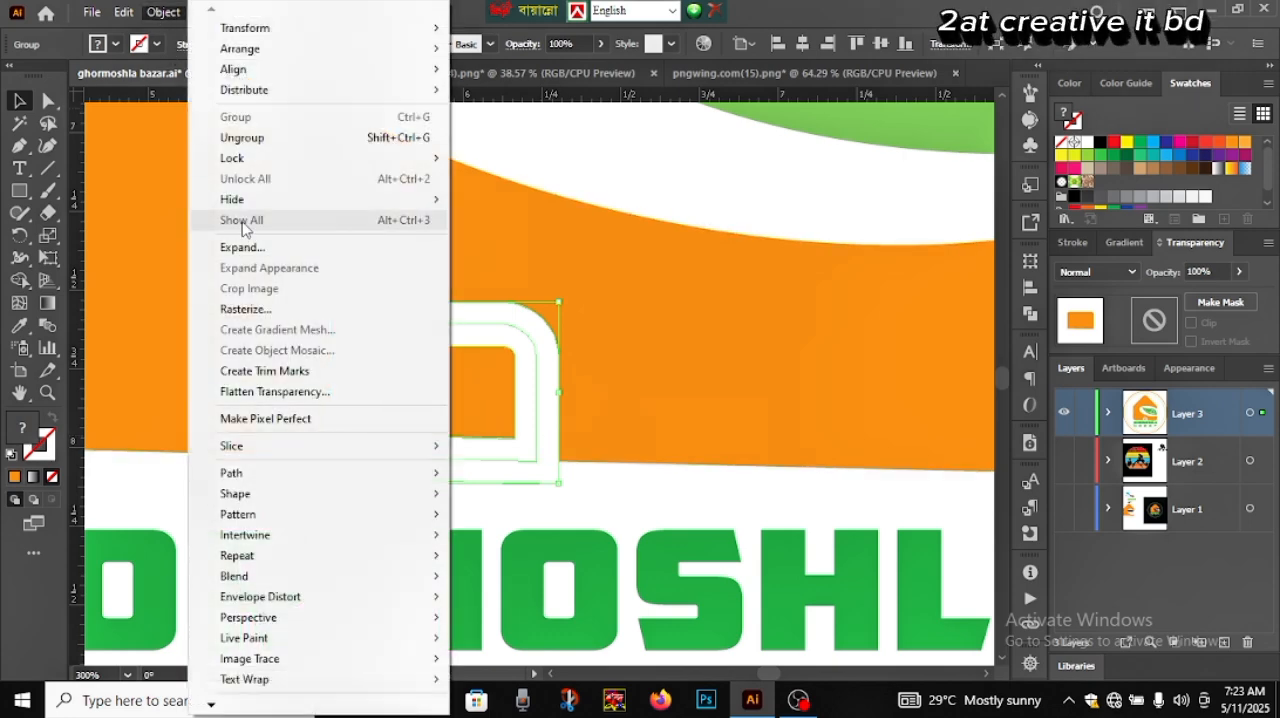
click(250, 248)
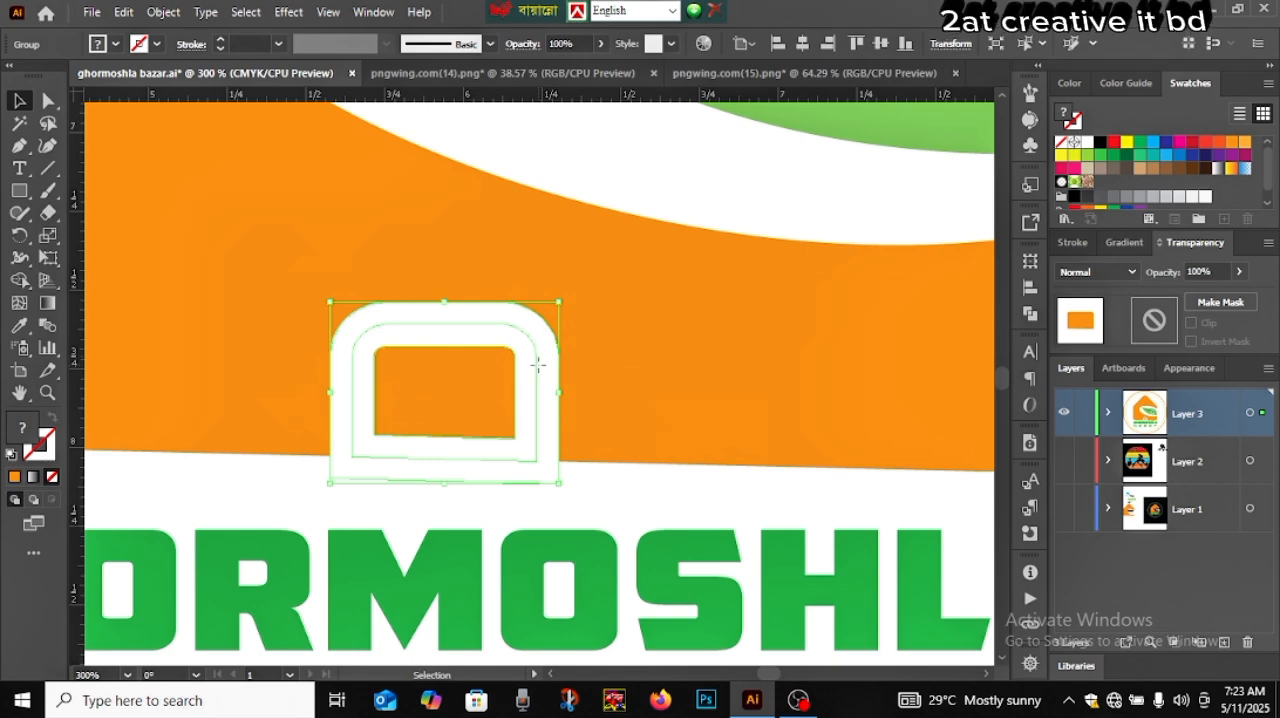
click(600, 510)
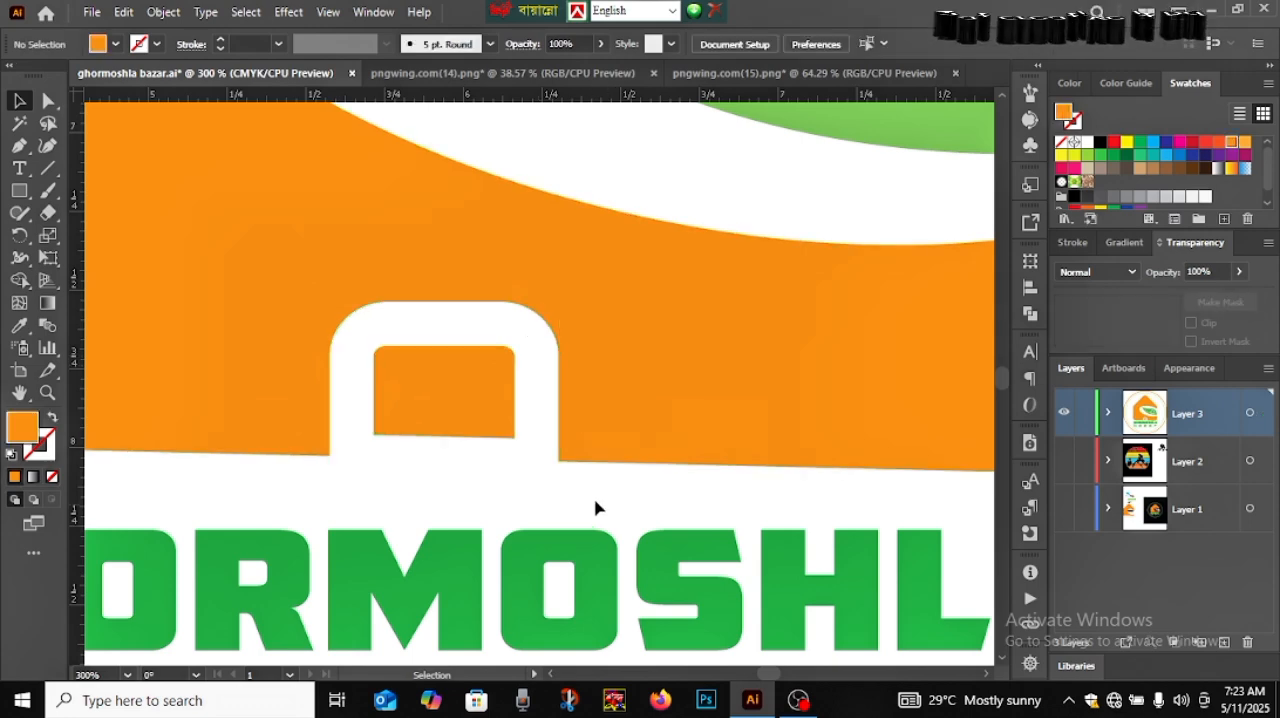
click(549, 455)
click(164, 12)
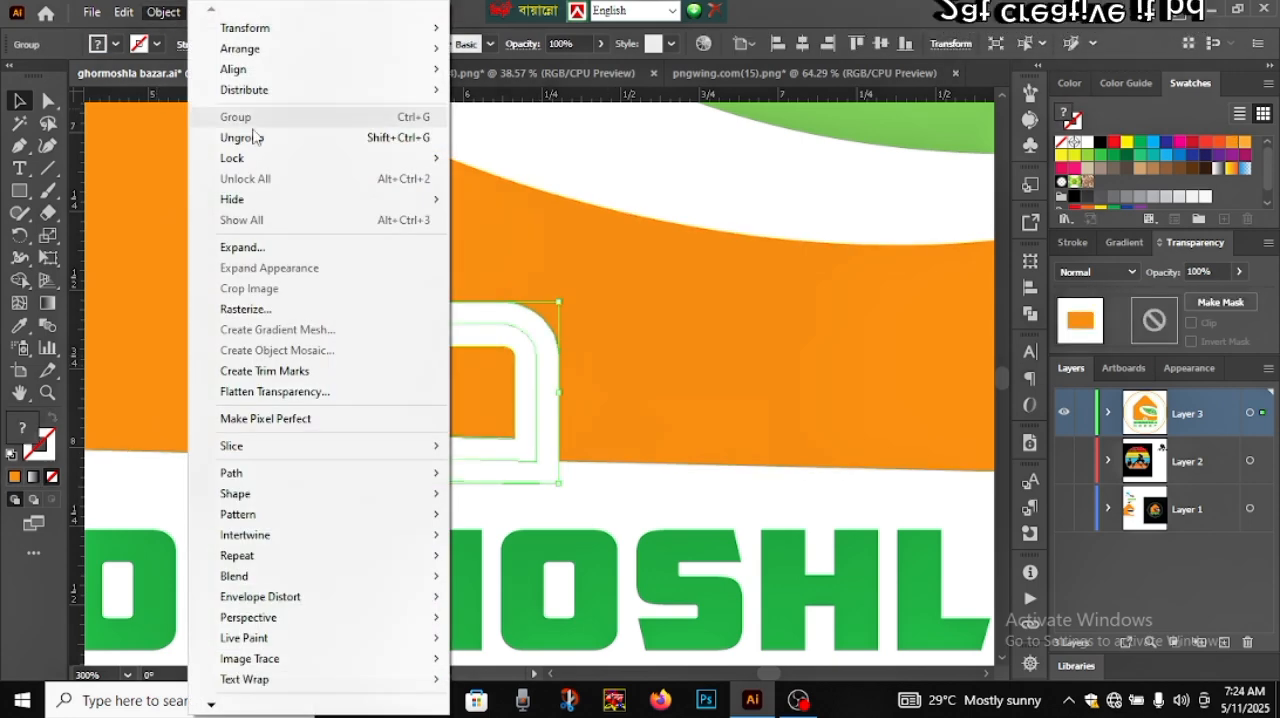
click(265, 248)
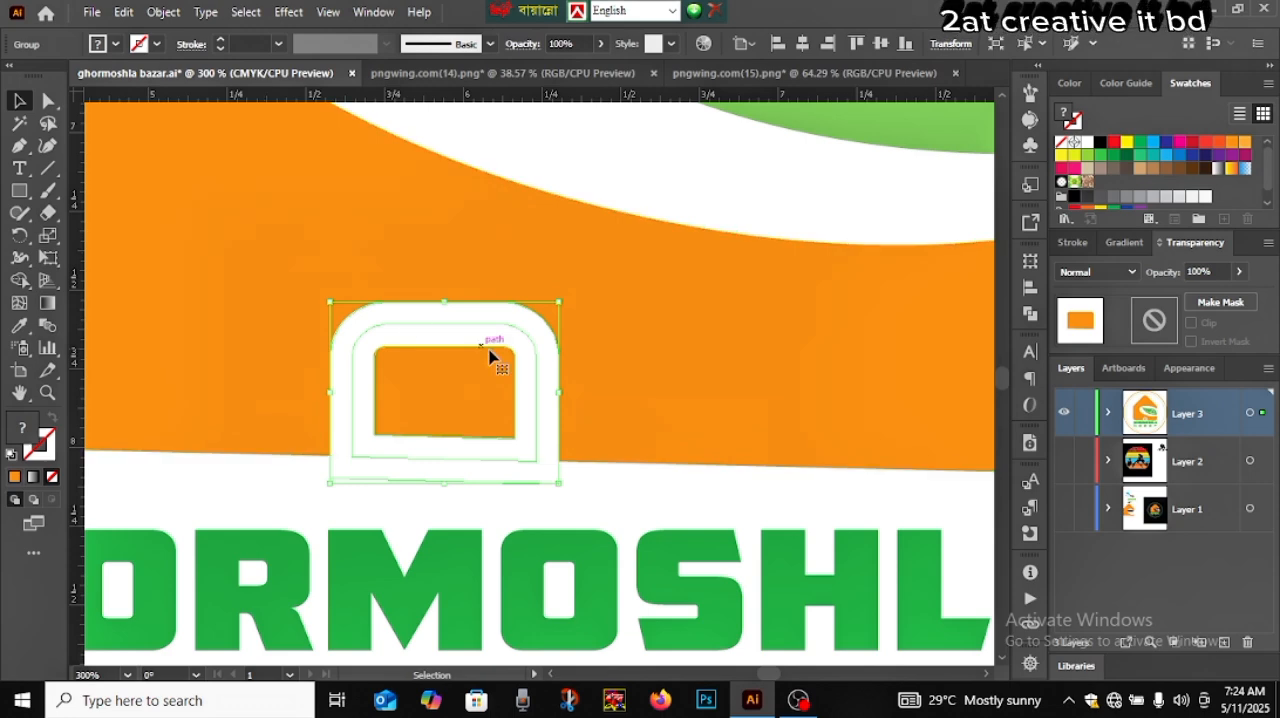
click(585, 325)
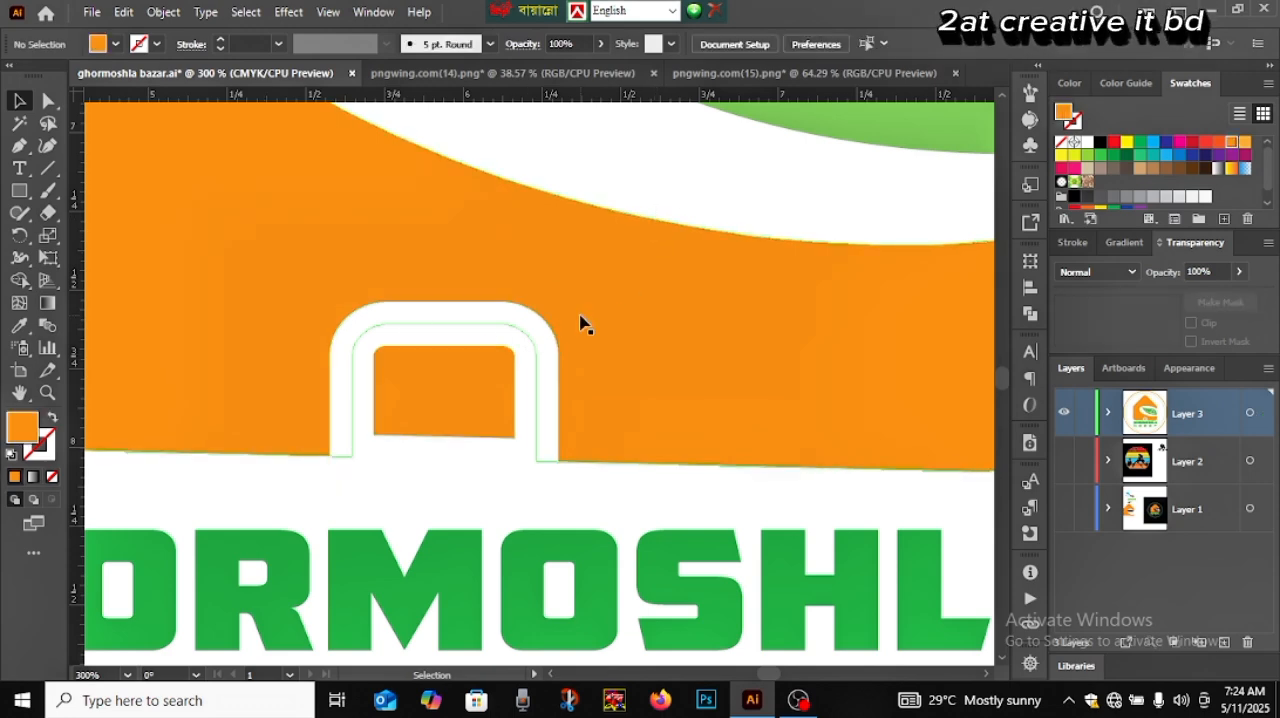
scroll(580, 330, down, 4)
scroll(582, 303, up, 1)
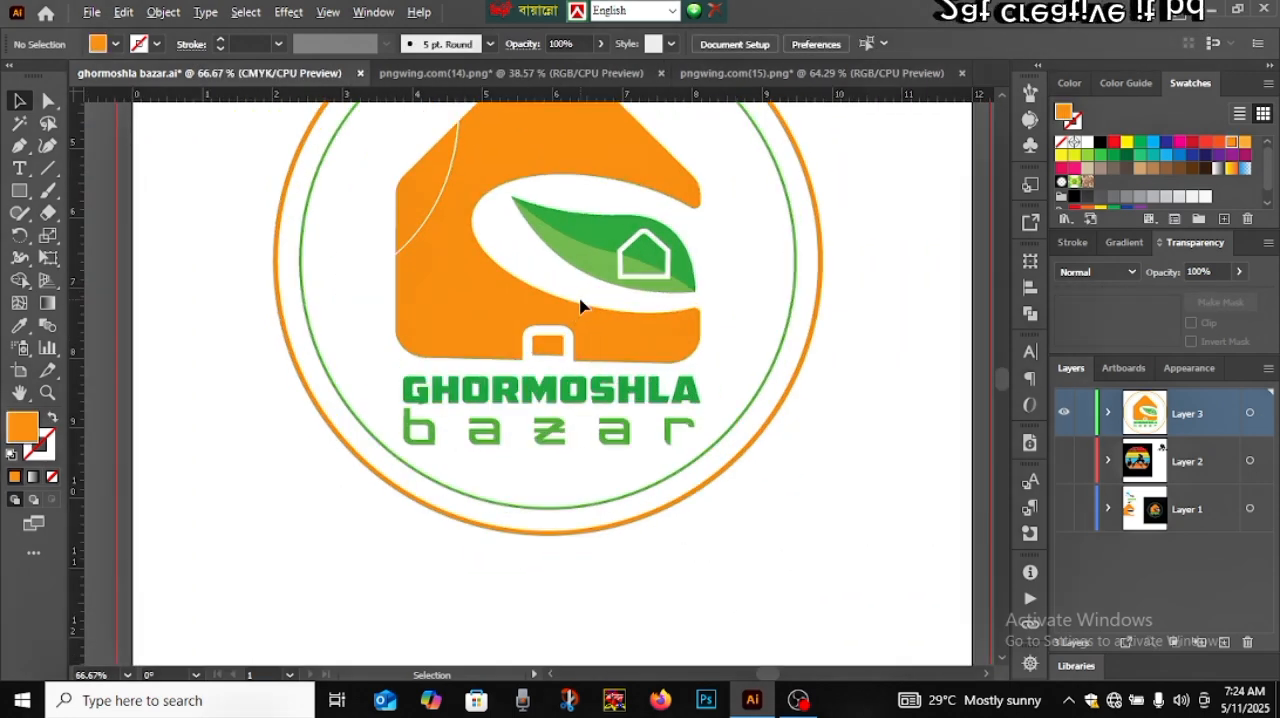
Remove the two white door-frame bands and the strip beneath the door from the house shape with the Shape Builder tool
drag(728, 355, 490, 330)
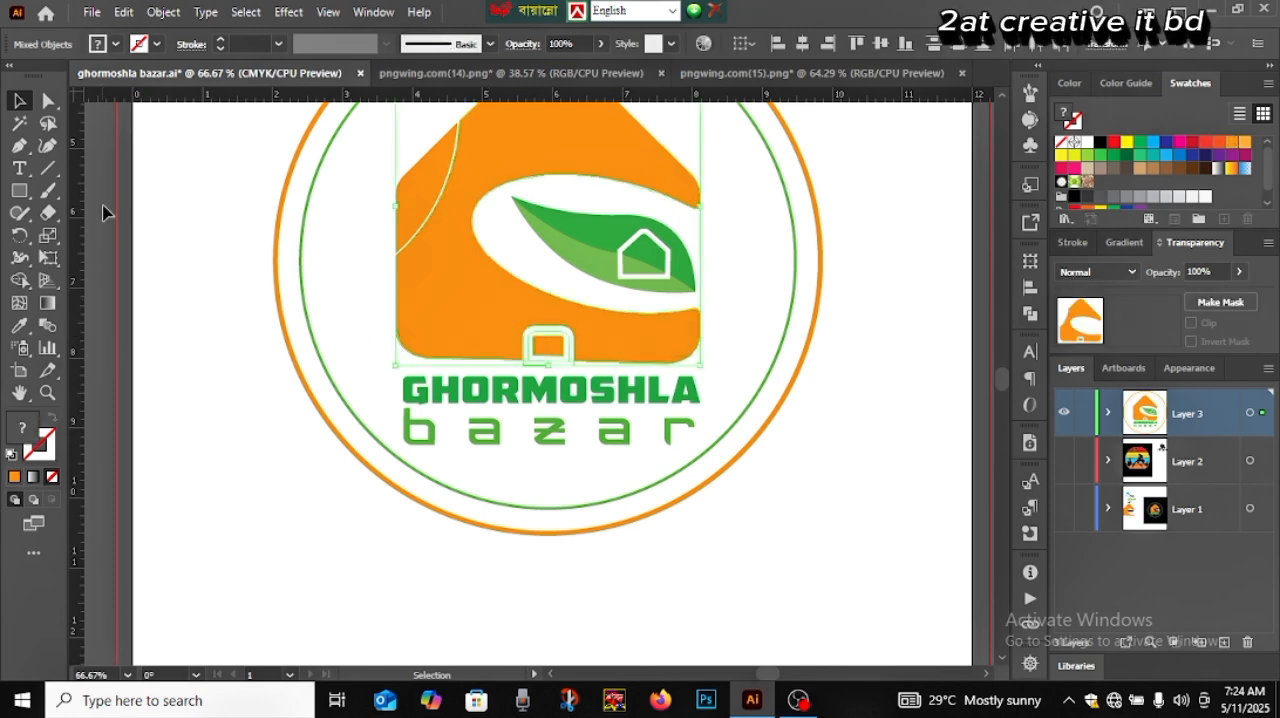
click(19, 280)
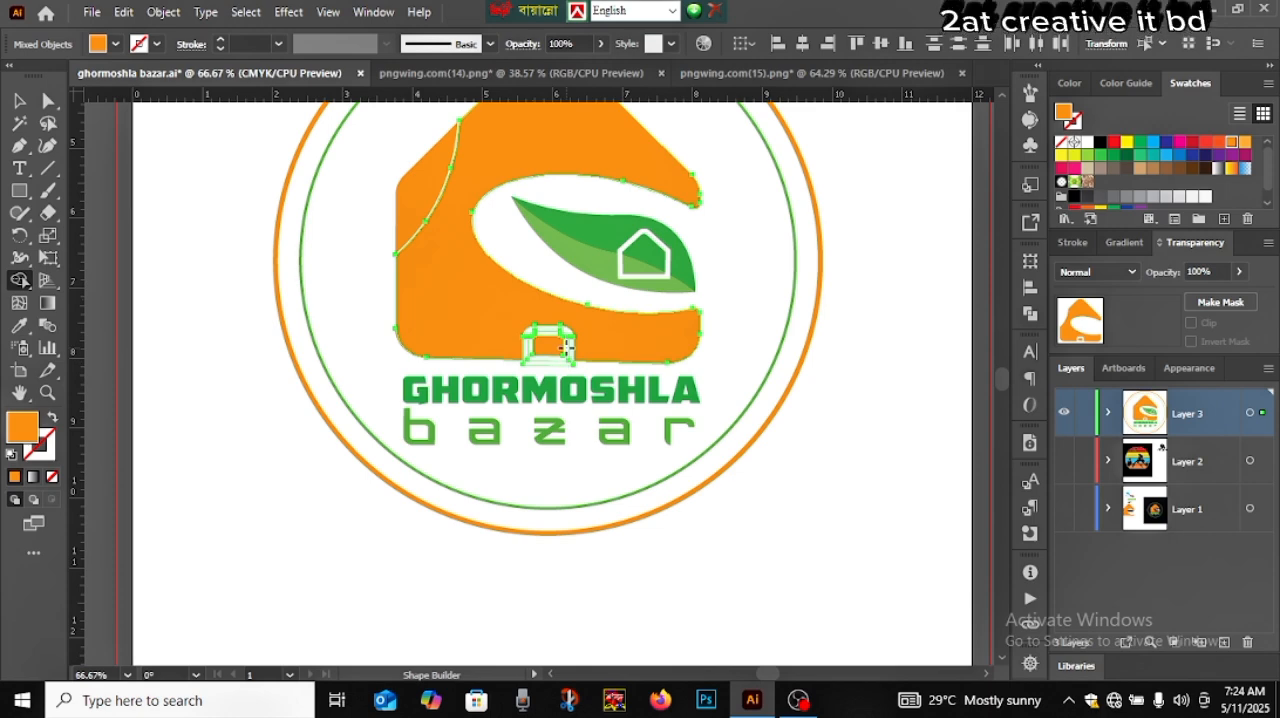
scroll(572, 357, up, 3)
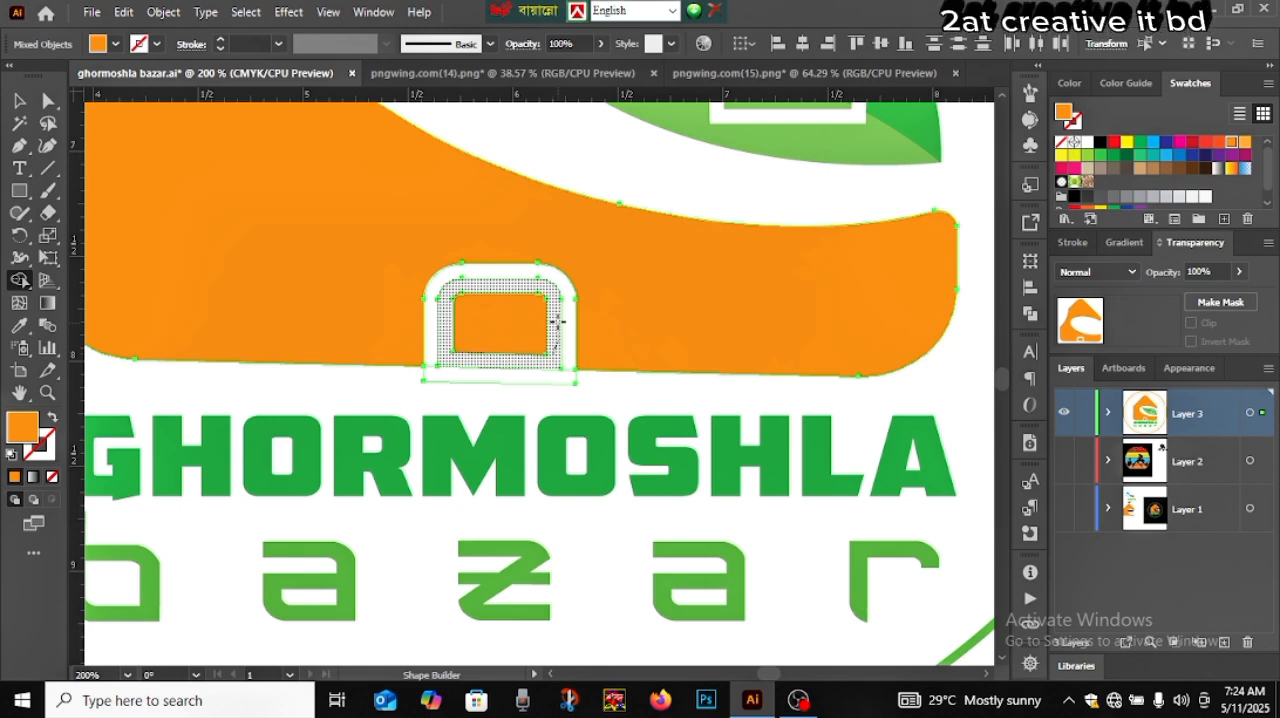
click(558, 321)
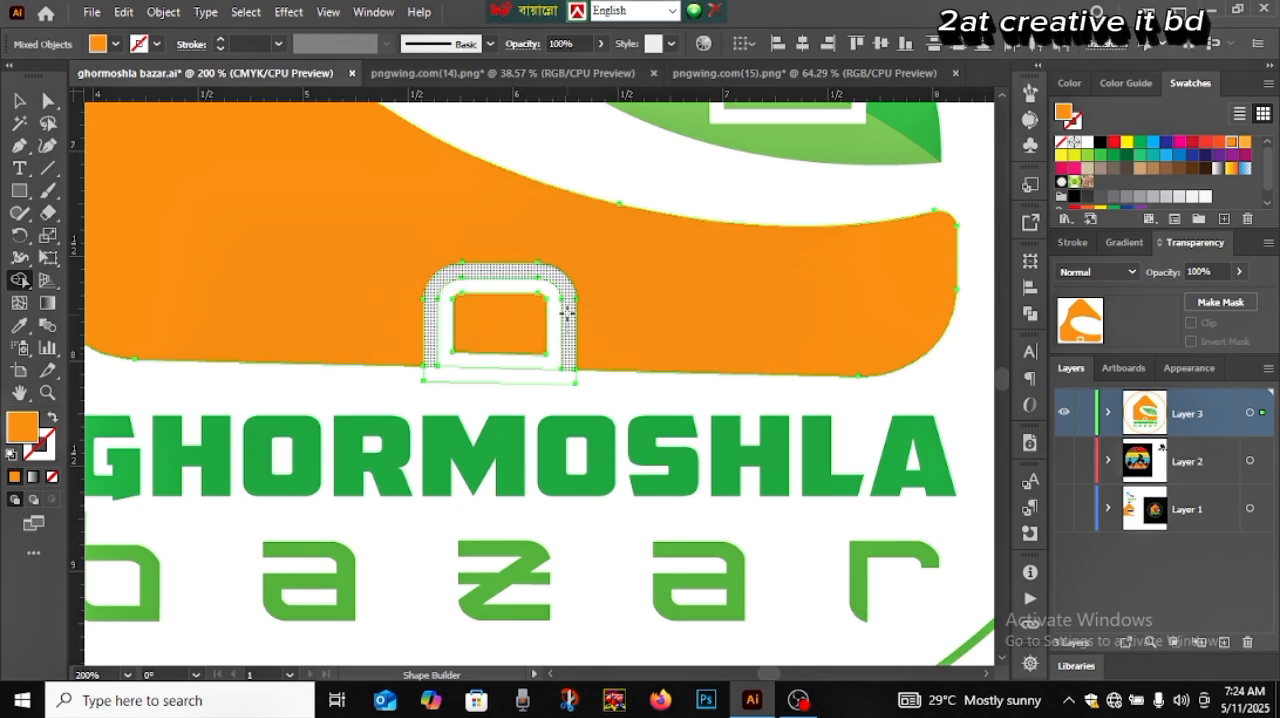
alt+click(567, 314)
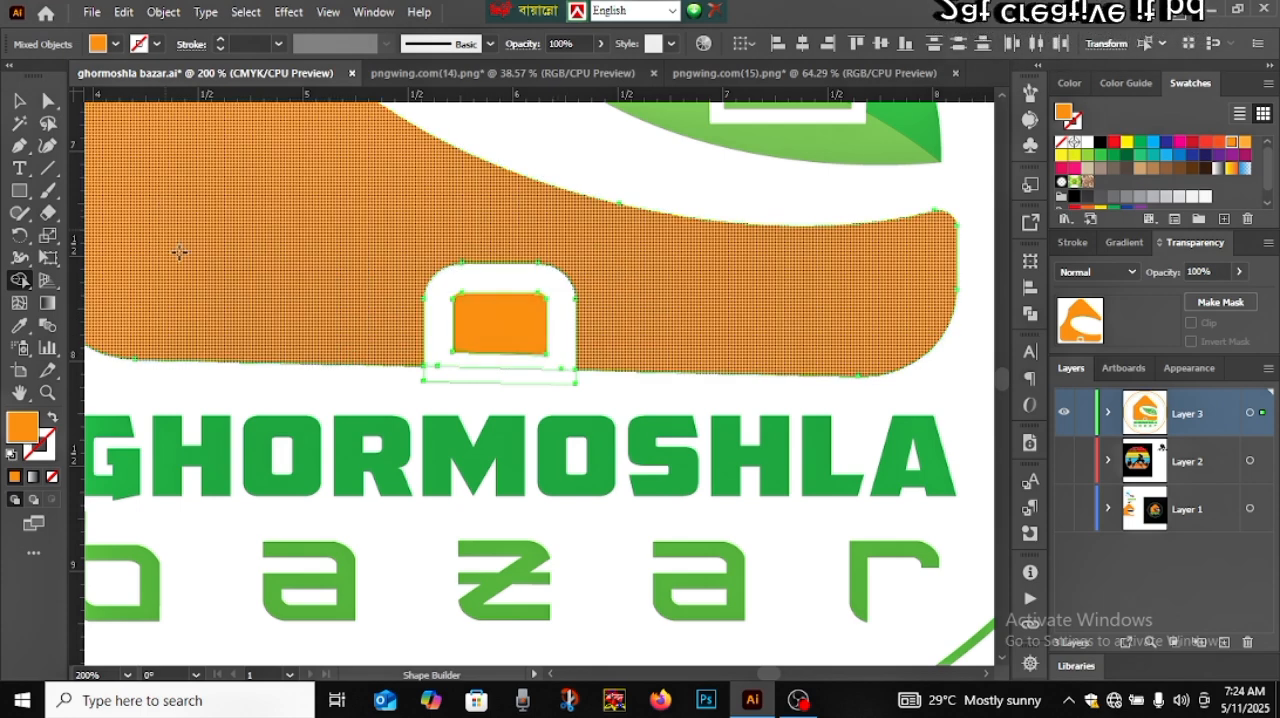
alt+click(530, 375)
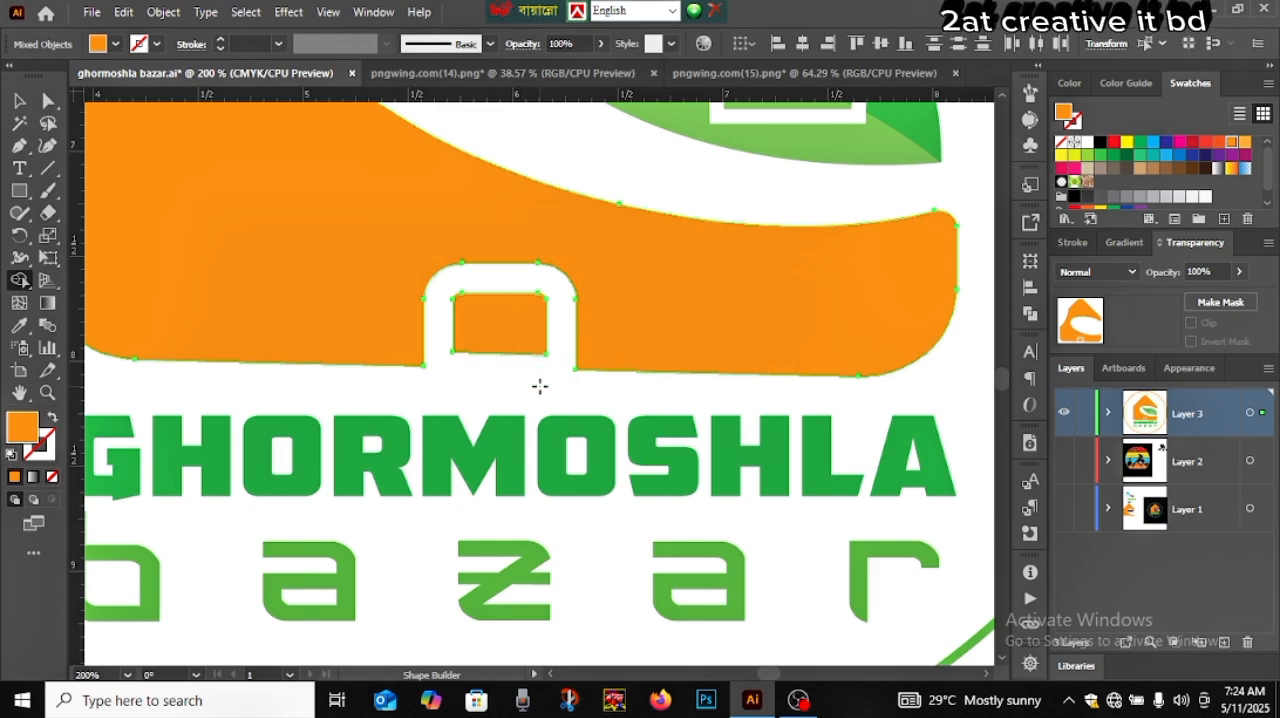
click(21, 100)
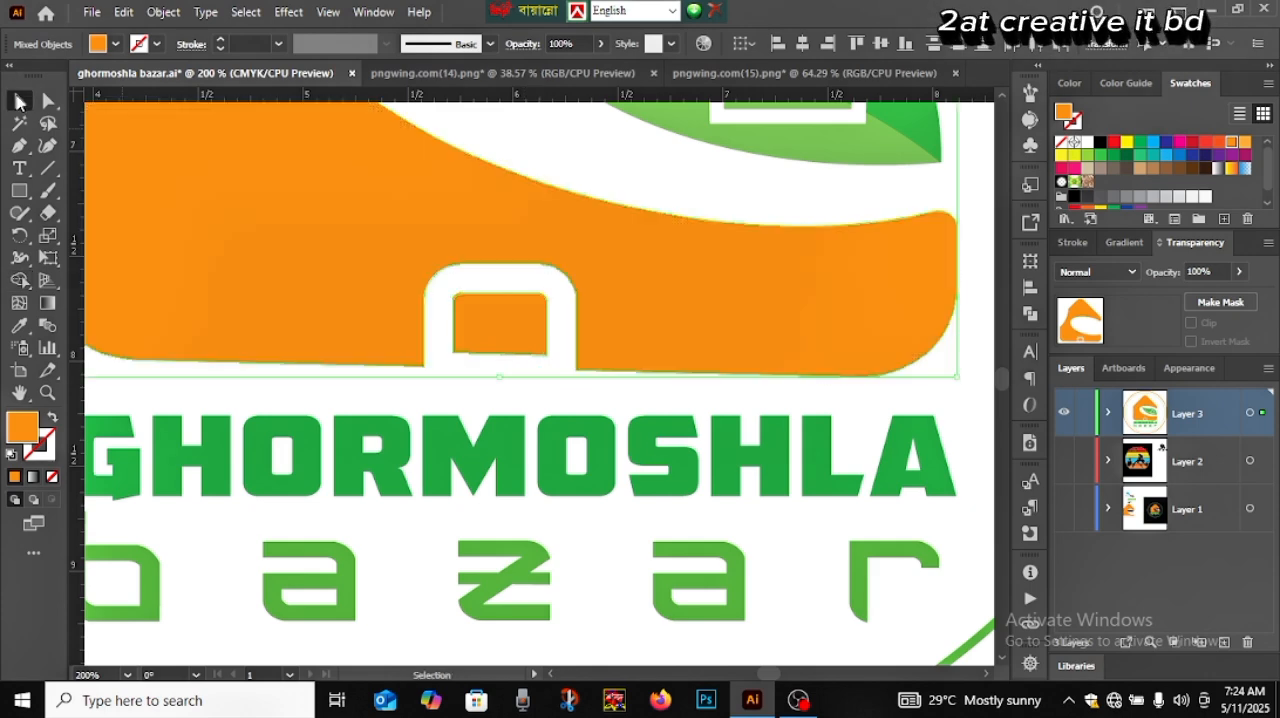
click(467, 337)
key(ctrl+0)
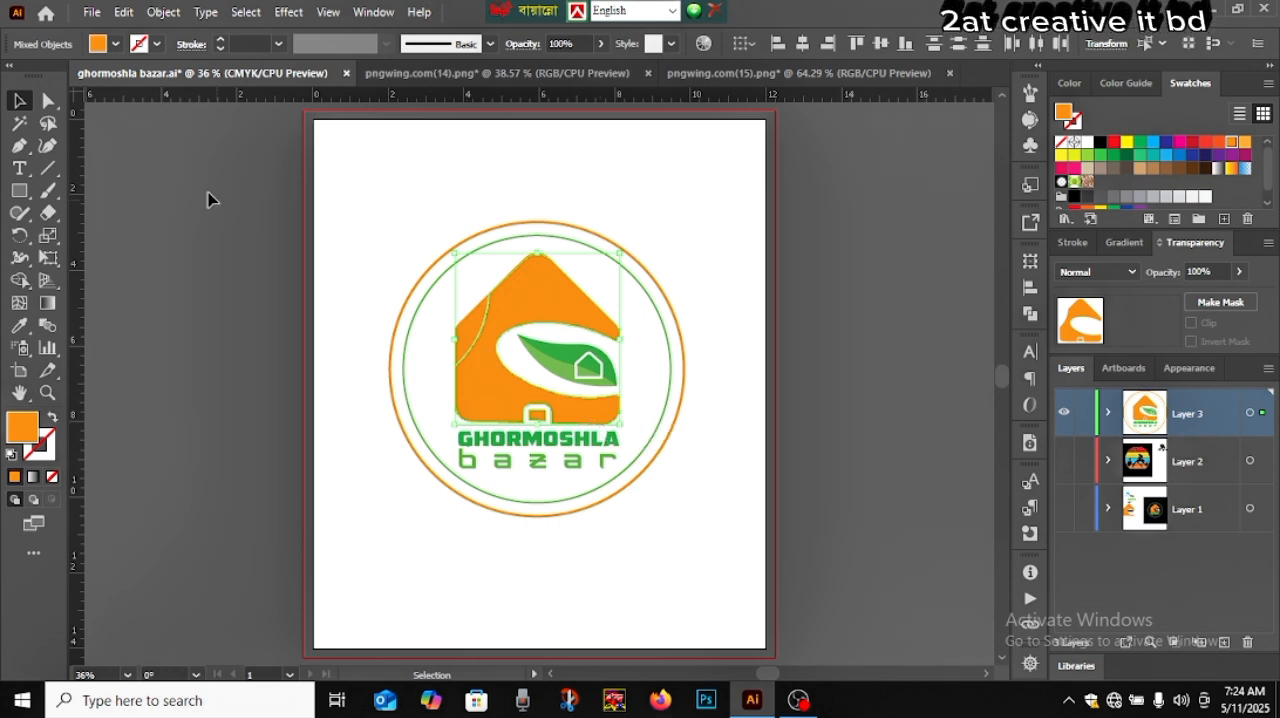
click(251, 429)
click(478, 393)
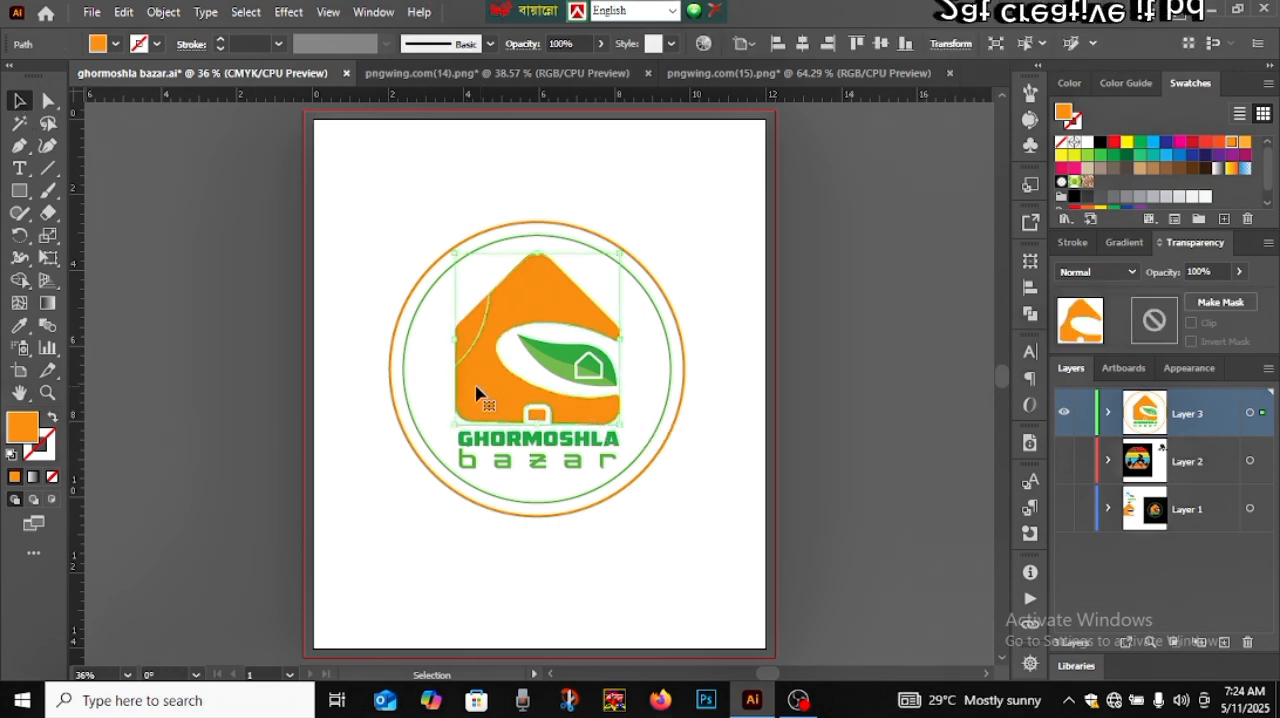
click(381, 316)
drag(418, 344, 418, 344)
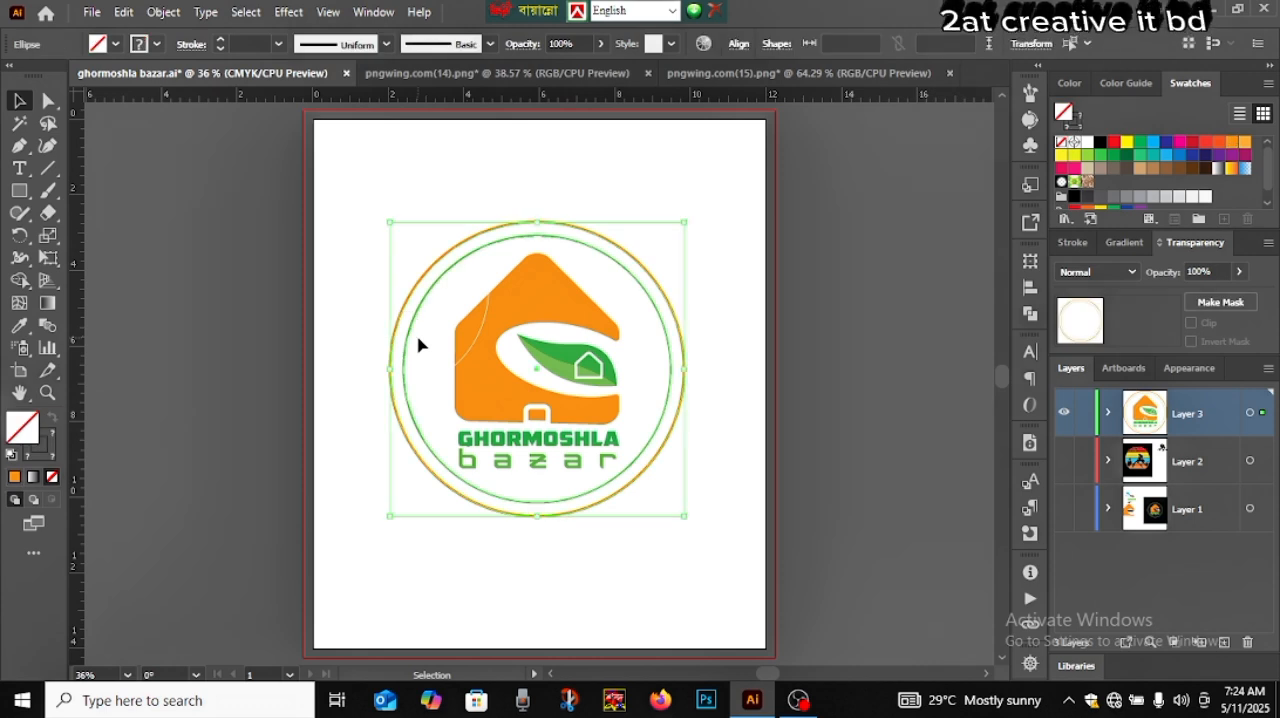
click(418, 344)
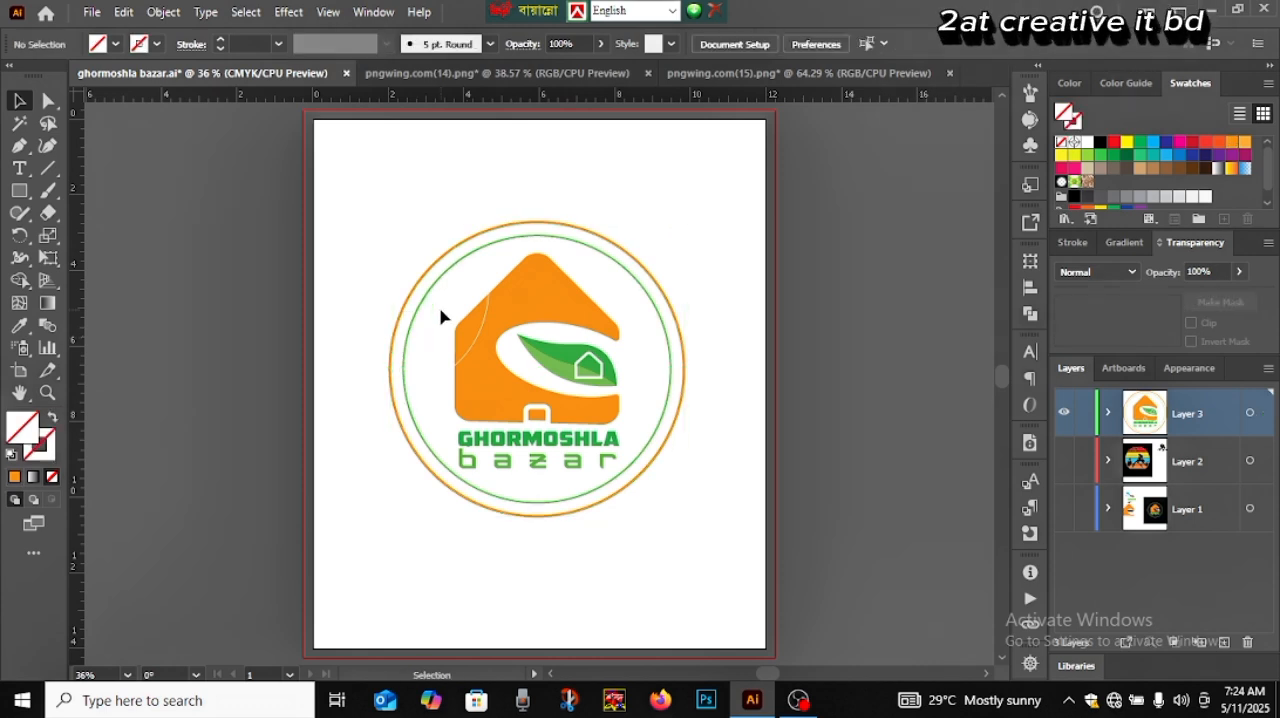
Group the house, leaf, door and GHORMOSHLA bazar lettering inside the circles
drag(442, 306, 622, 465)
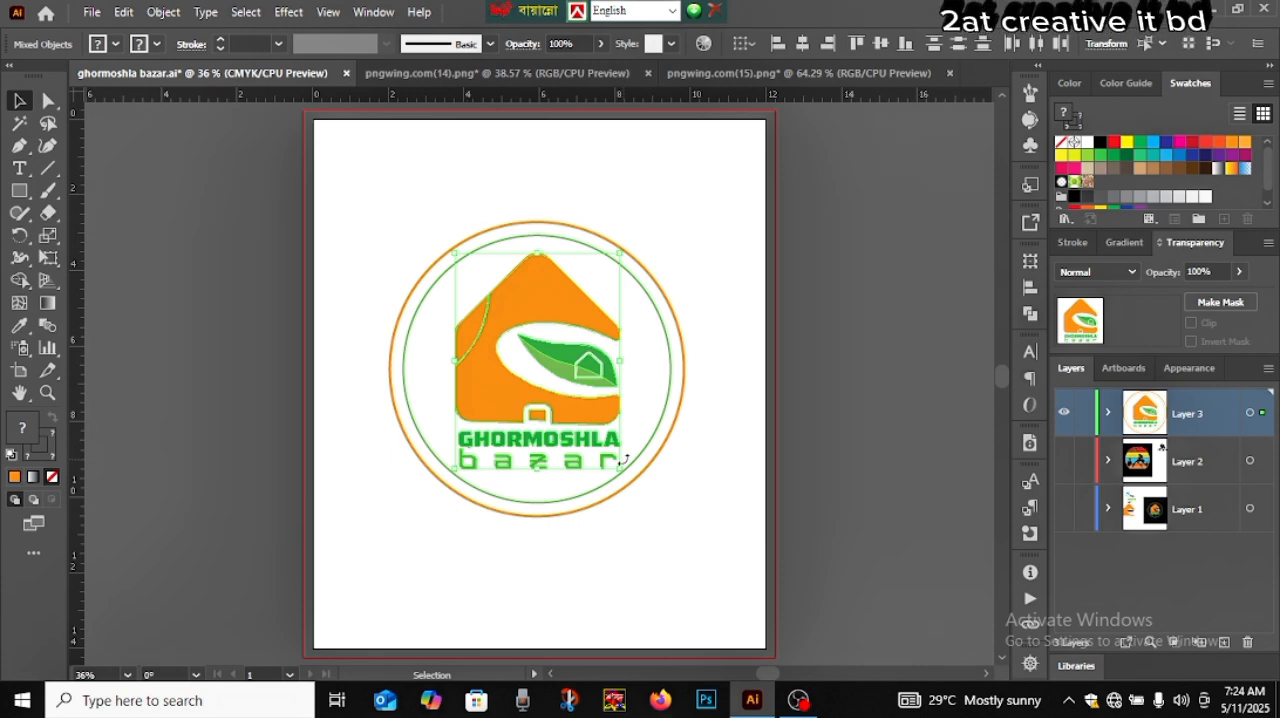
key(a)
key(ctrl+g)
key(v)
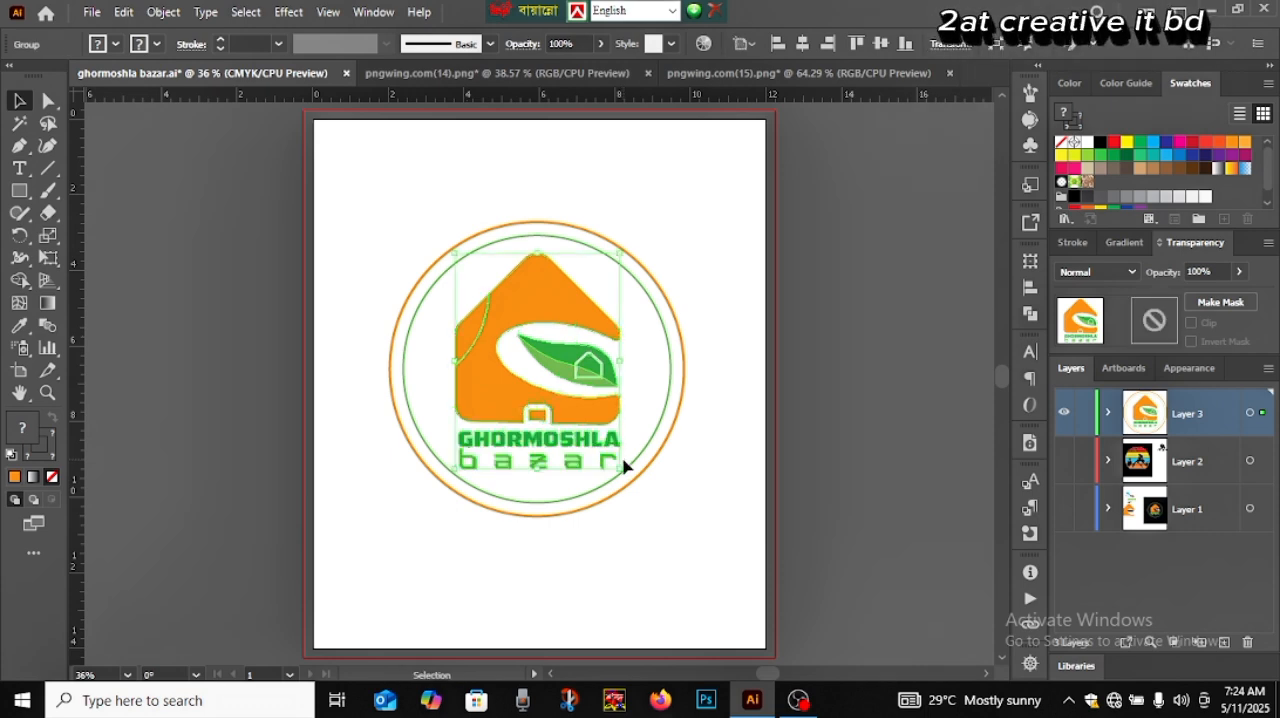
click(680, 463)
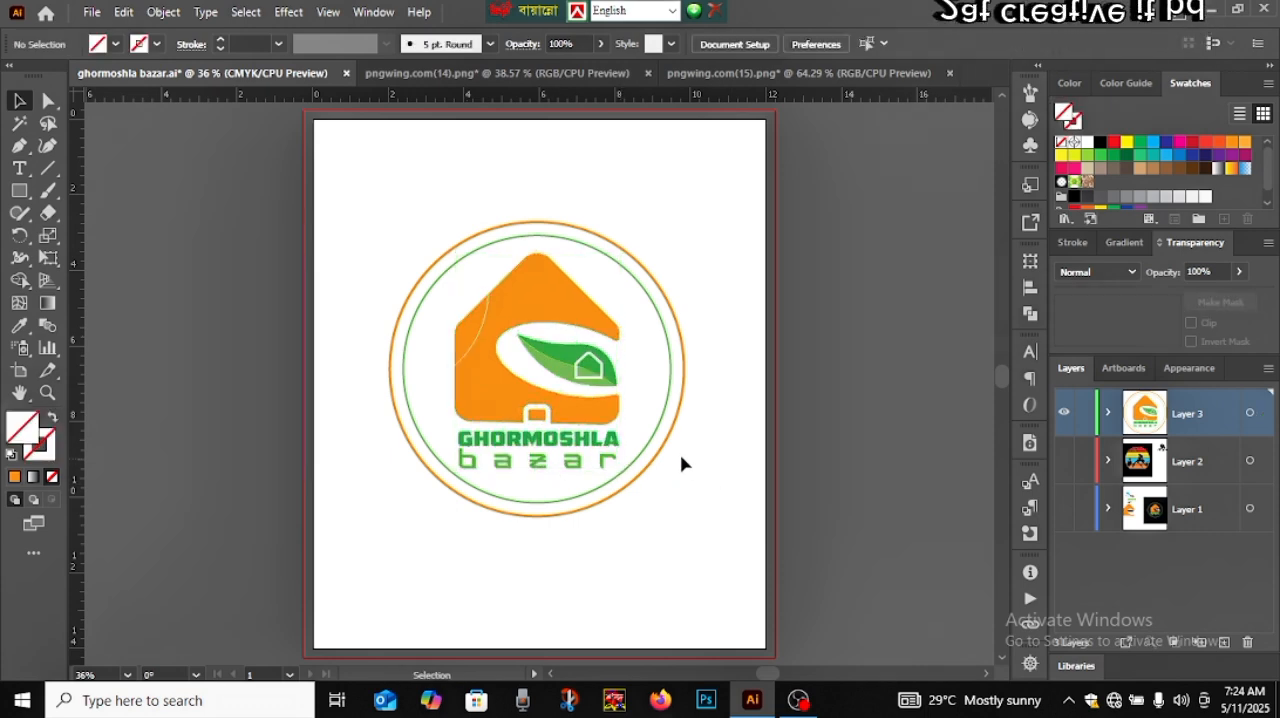
Align the grouped house artwork and the two circles to each other by their vertical centres
key(a)
click(658, 453)
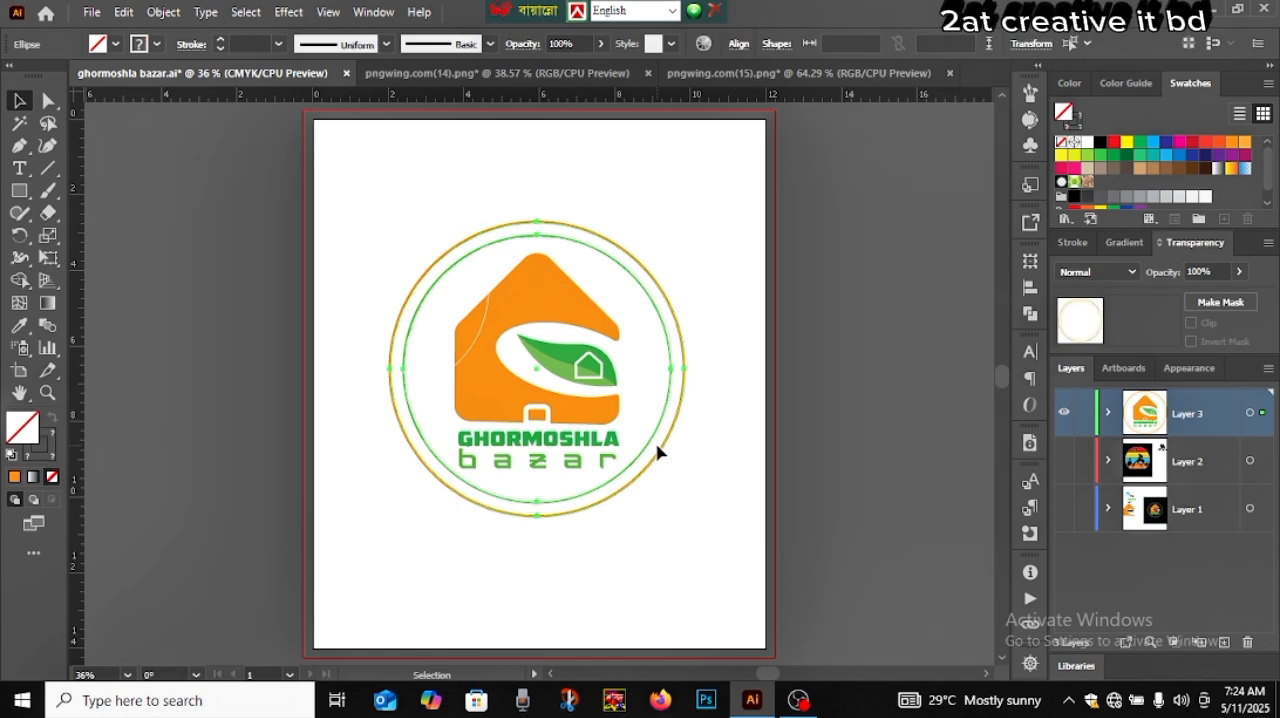
key(v)
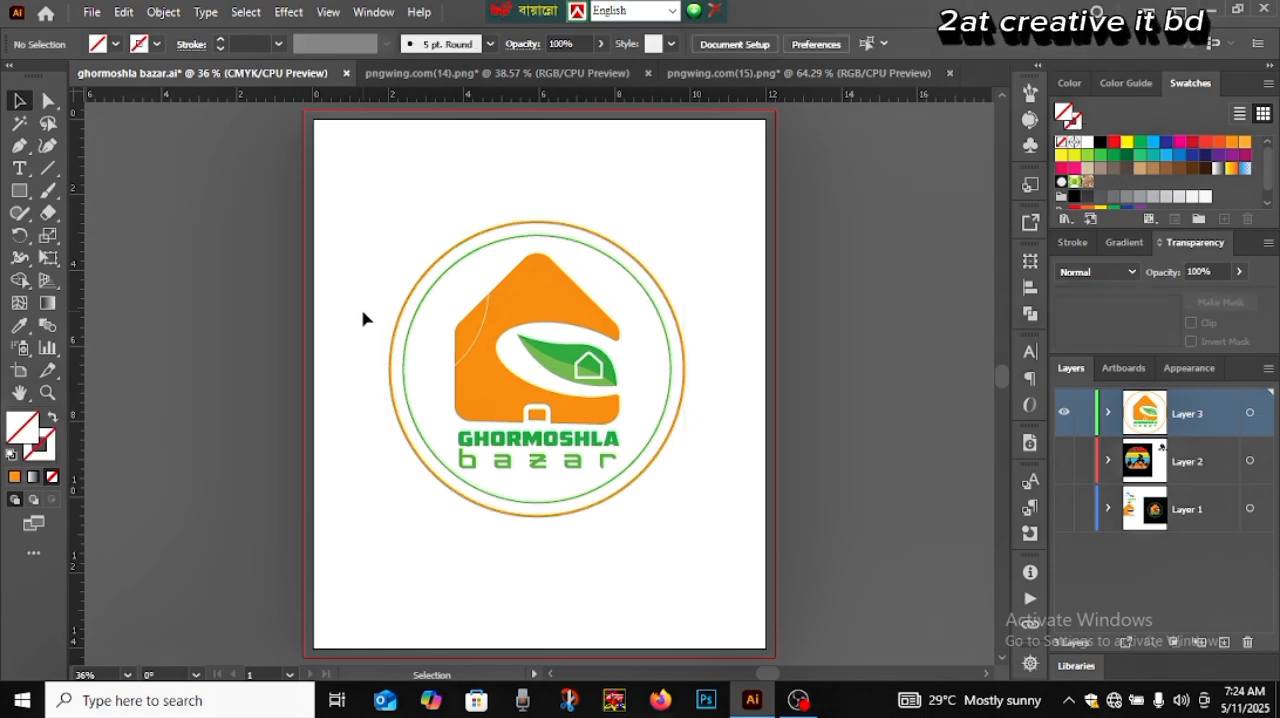
drag(366, 318, 565, 415)
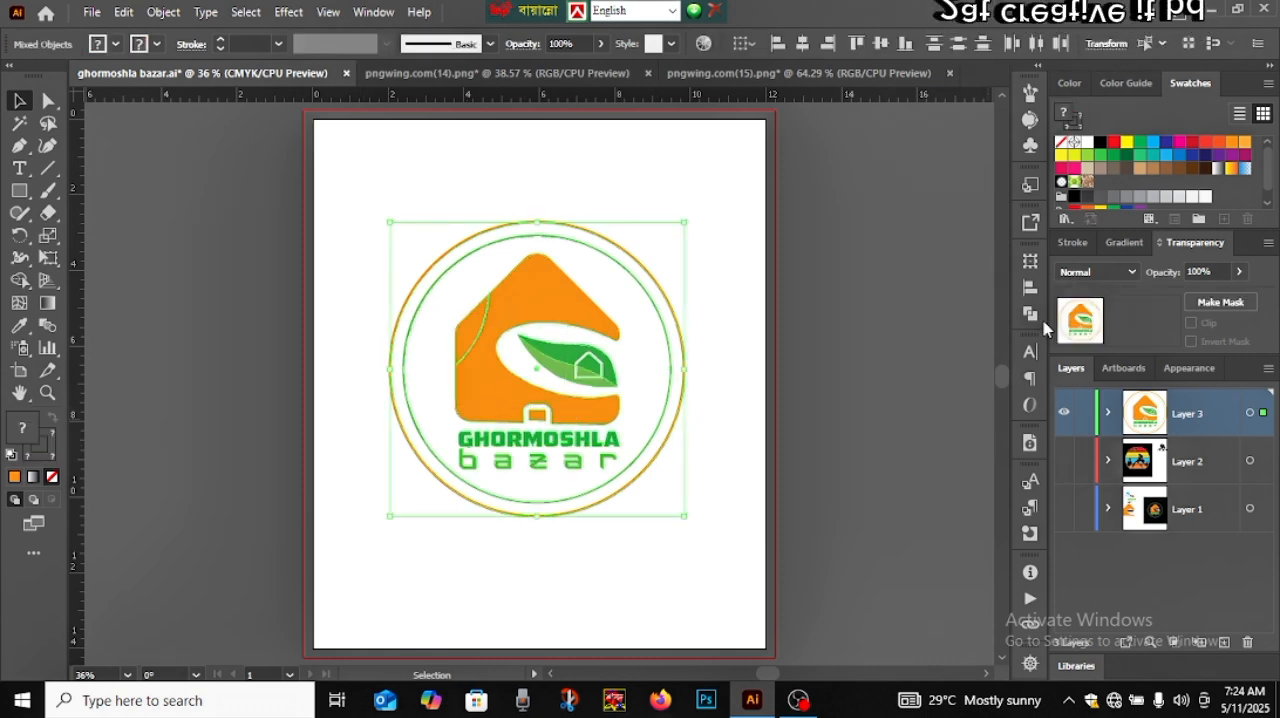
click(1030, 288)
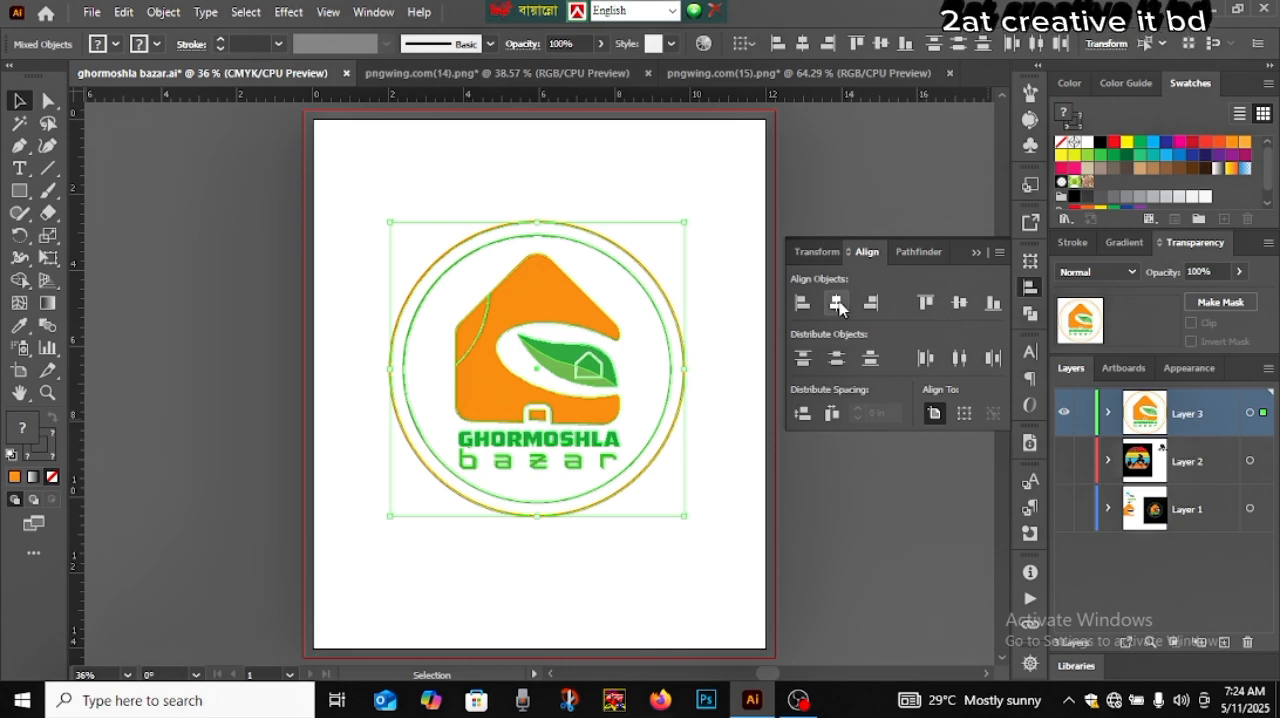
click(962, 304)
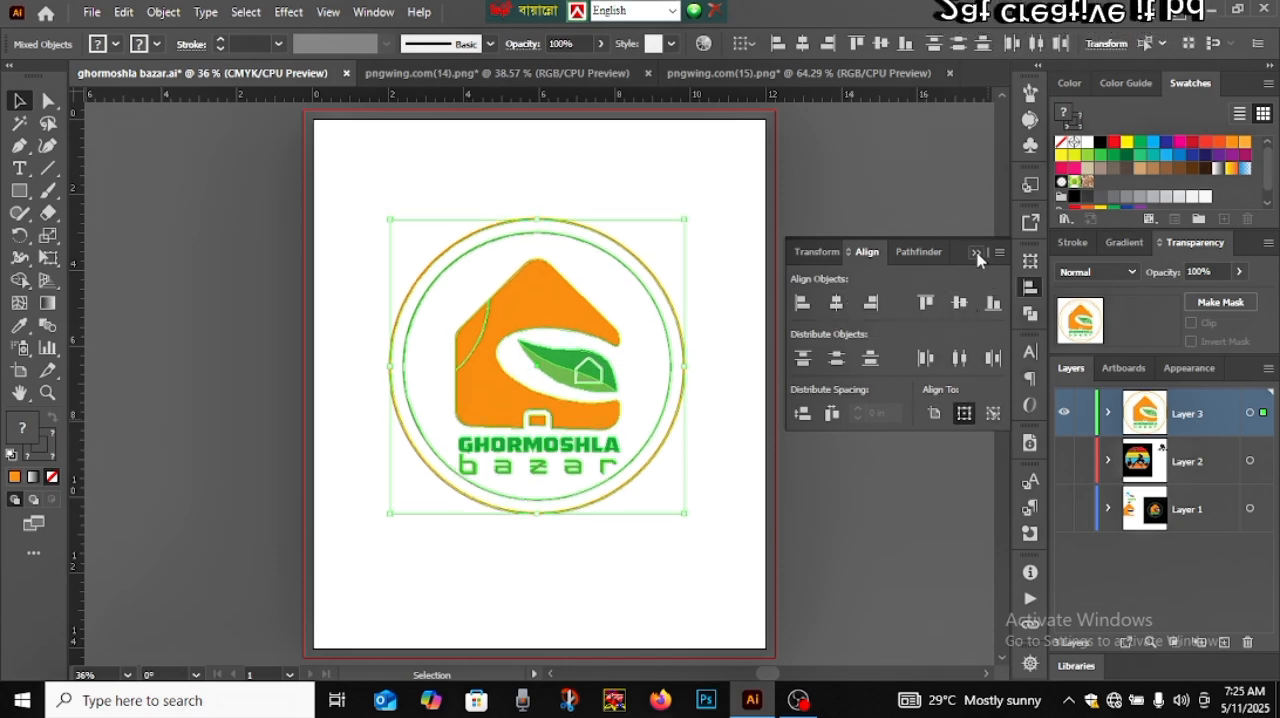
click(977, 255)
click(736, 402)
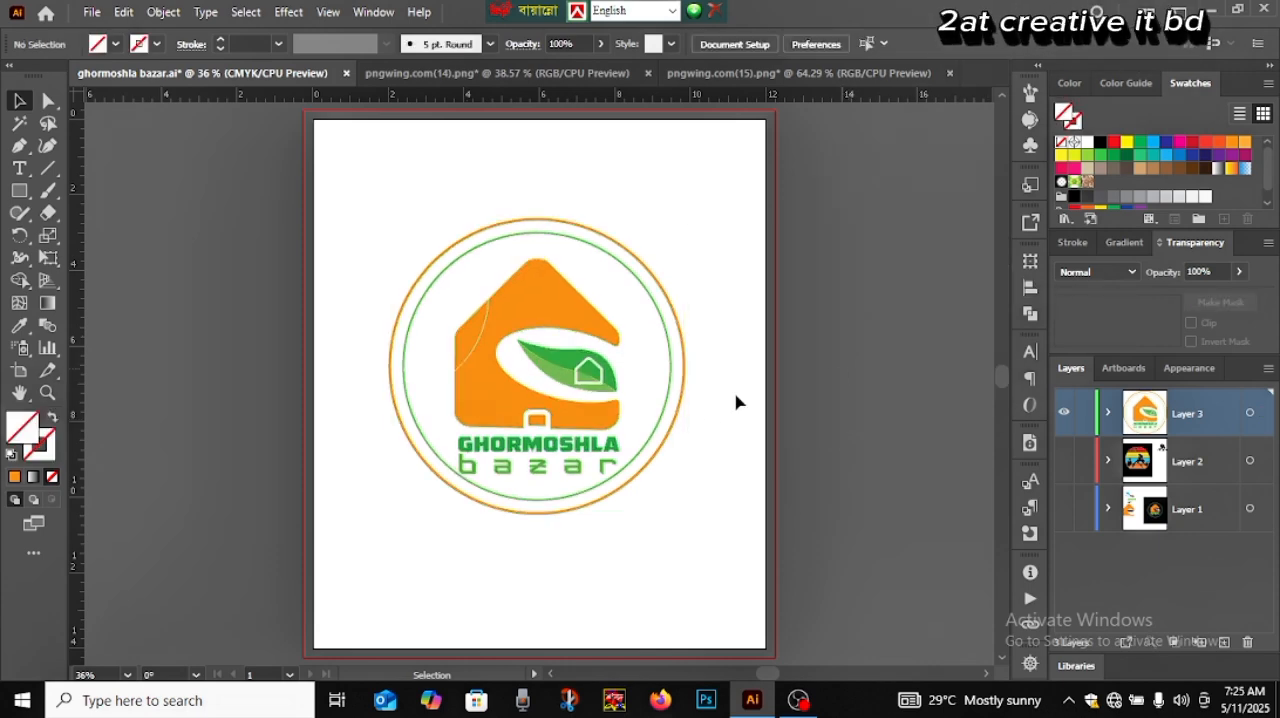
Nudge the two circles slightly down around the house artwork
click(657, 402)
key(Down)
key(Down)
key(Down)
key(Down)
key(Down)
key(Down)
key(Down)
key(Down)
key(Down)
key(Down)
key(Down)
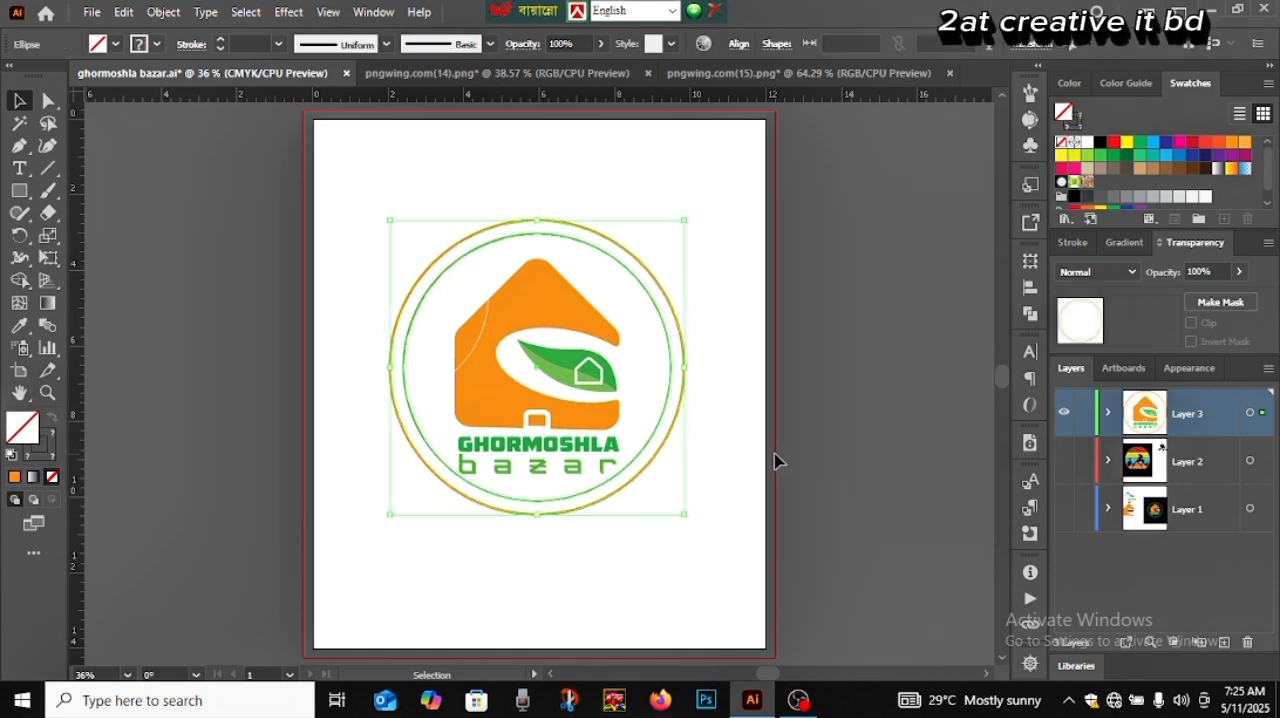
key(Down)
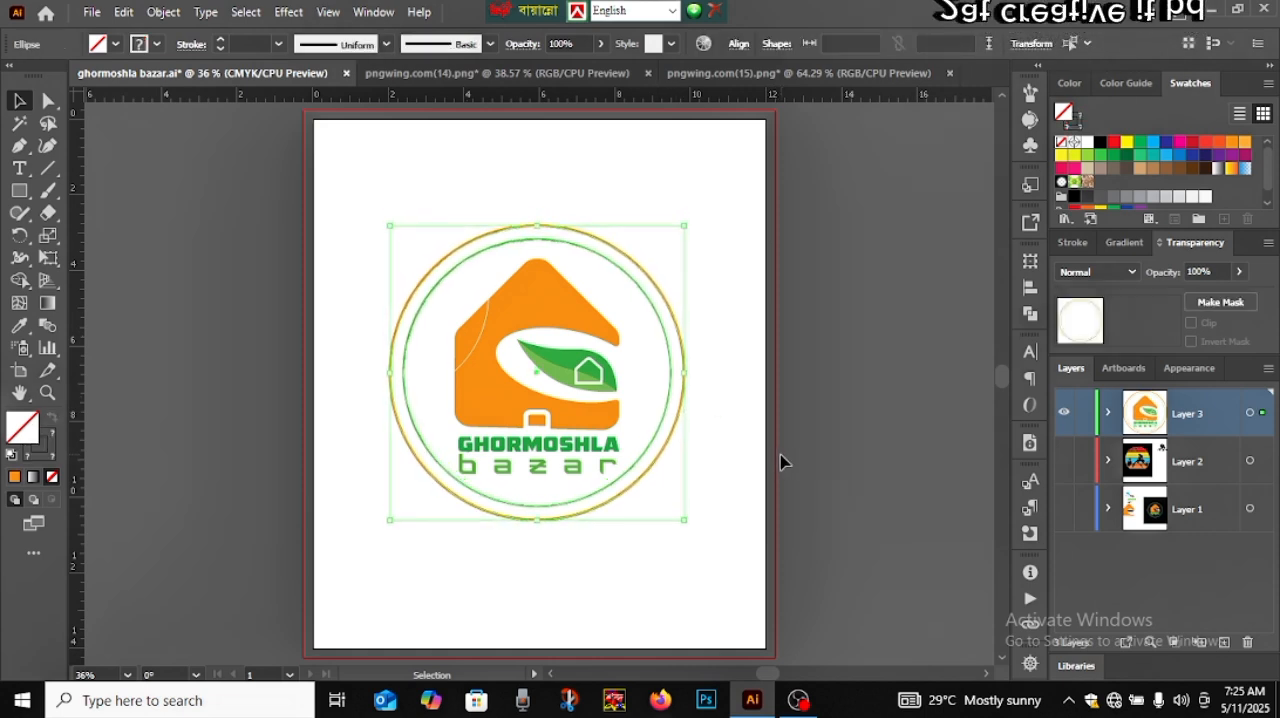
click(784, 461)
drag(383, 245, 667, 507)
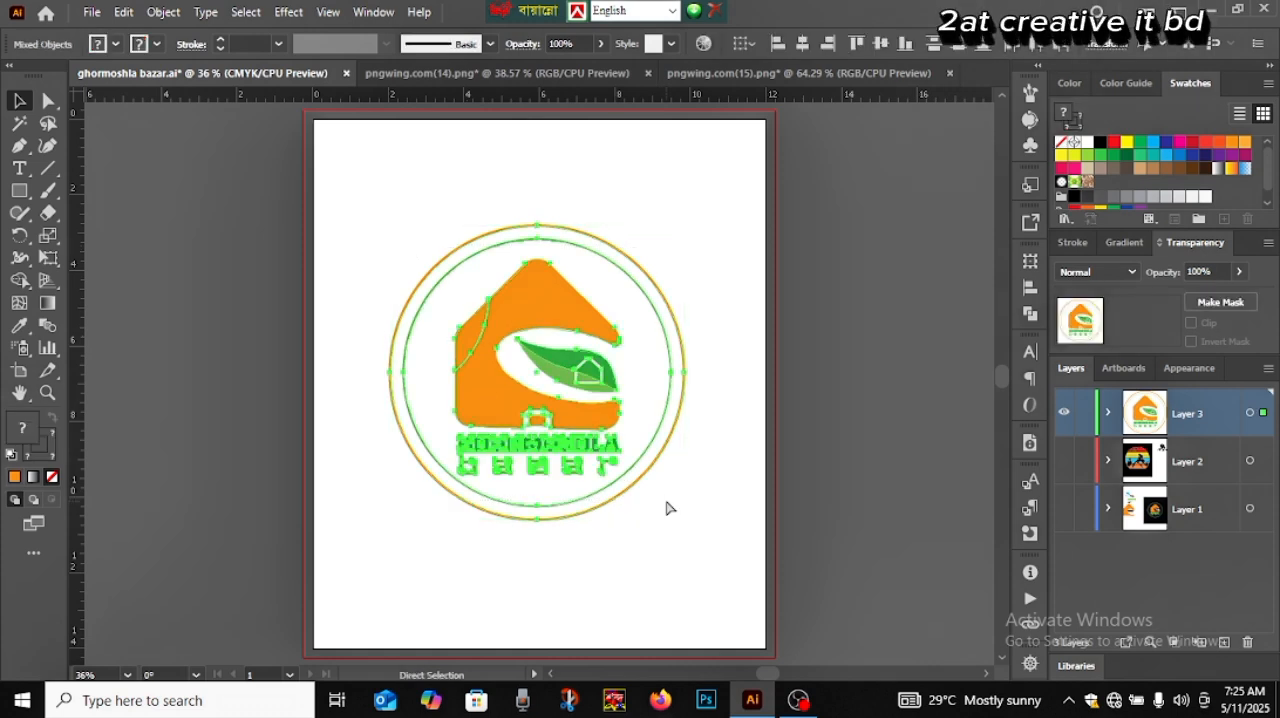
click(745, 510)
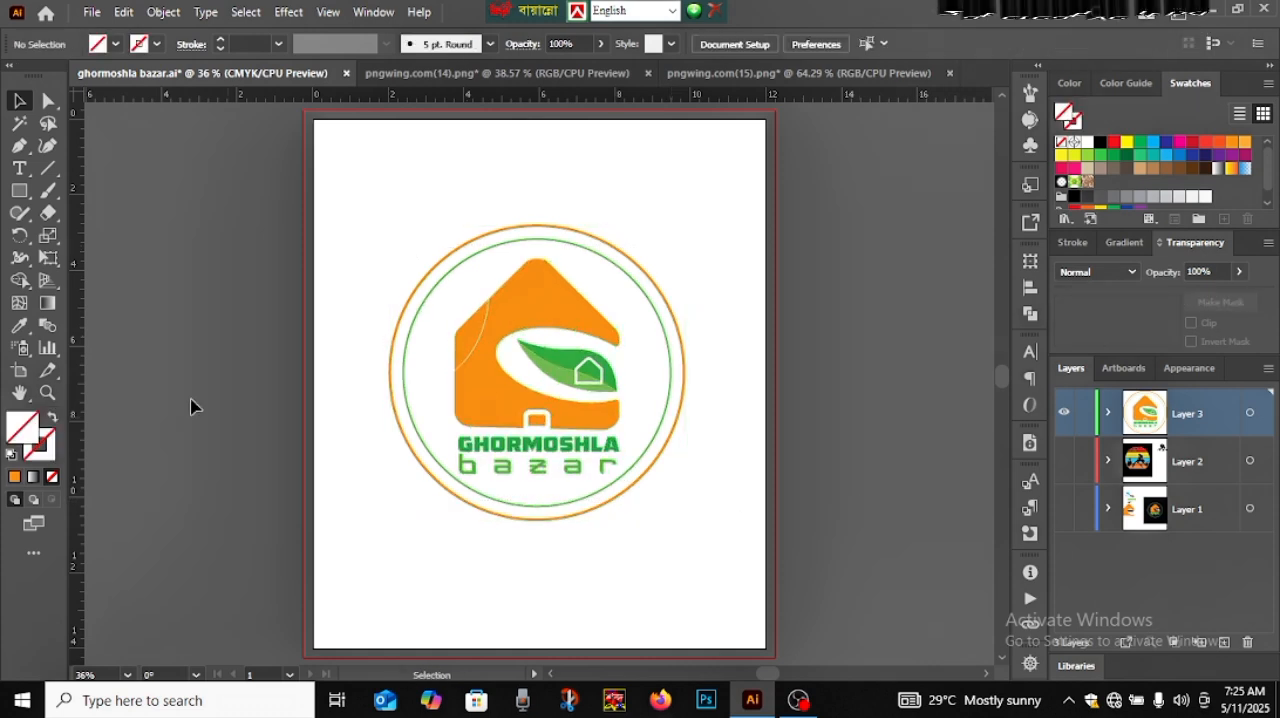
Create a 12 in by 14 in rectangle and fill it with black
click(19, 190)
click(521, 206)
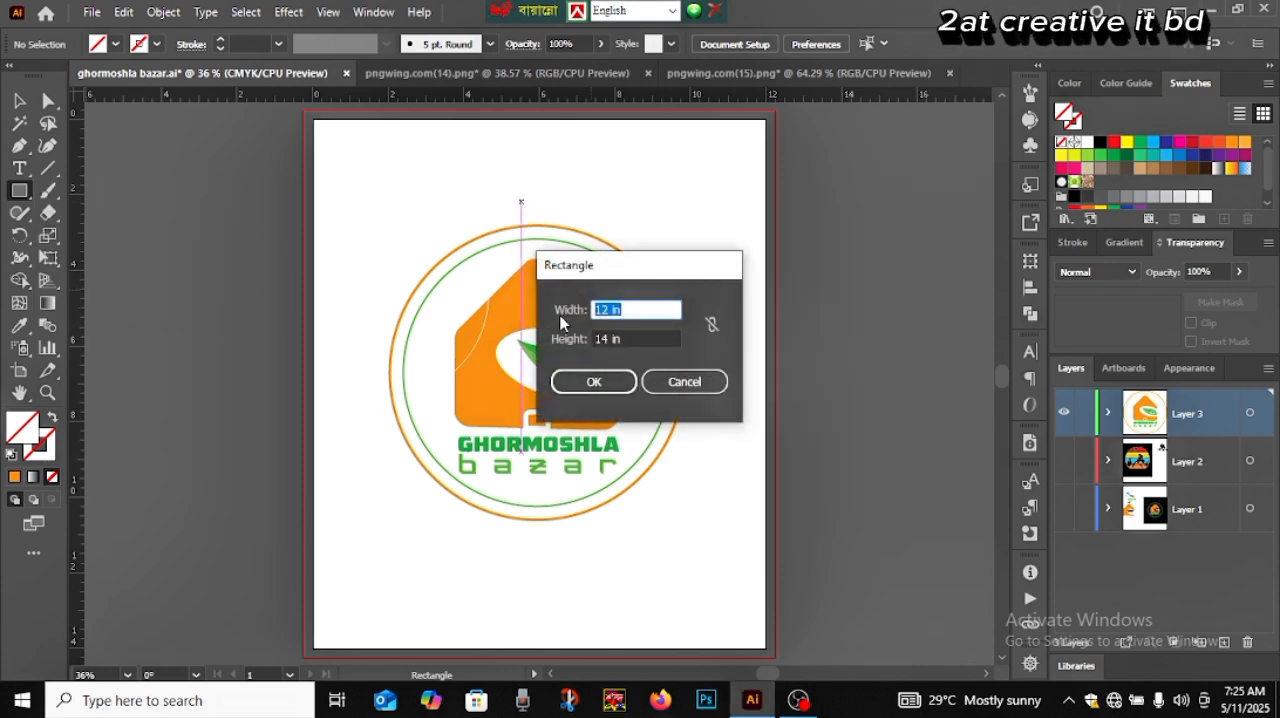
click(593, 381)
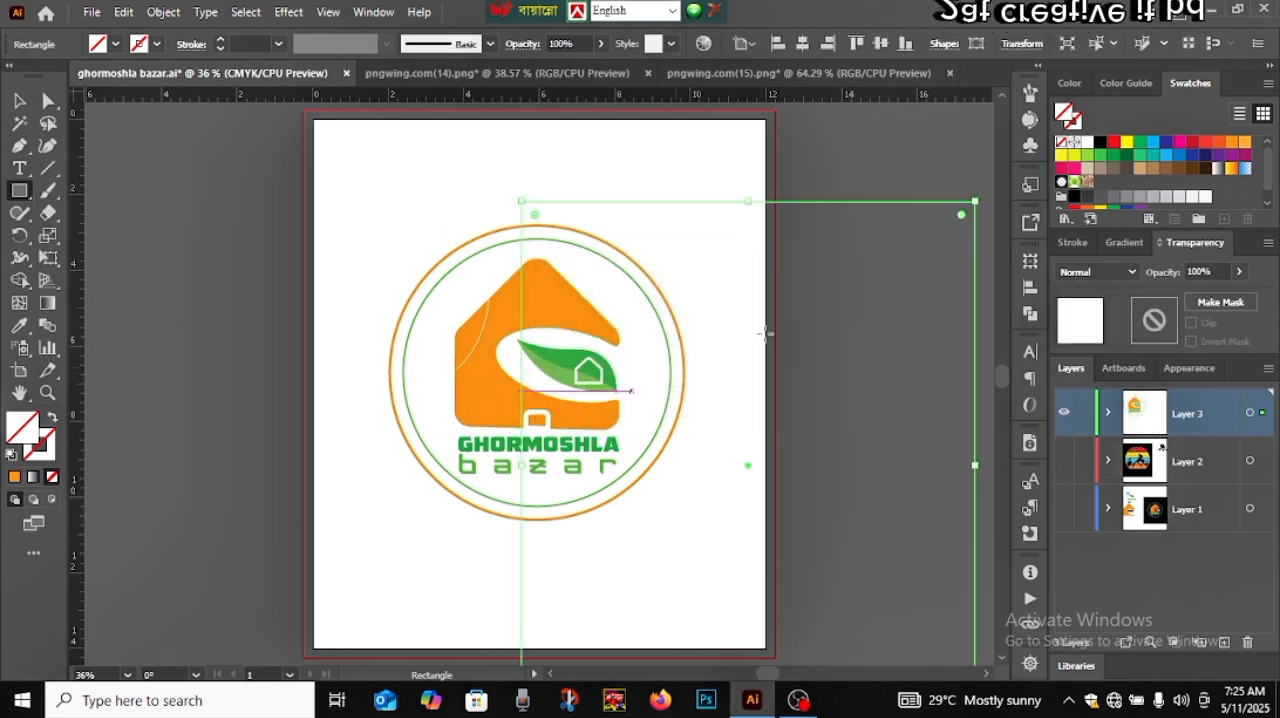
click(1100, 141)
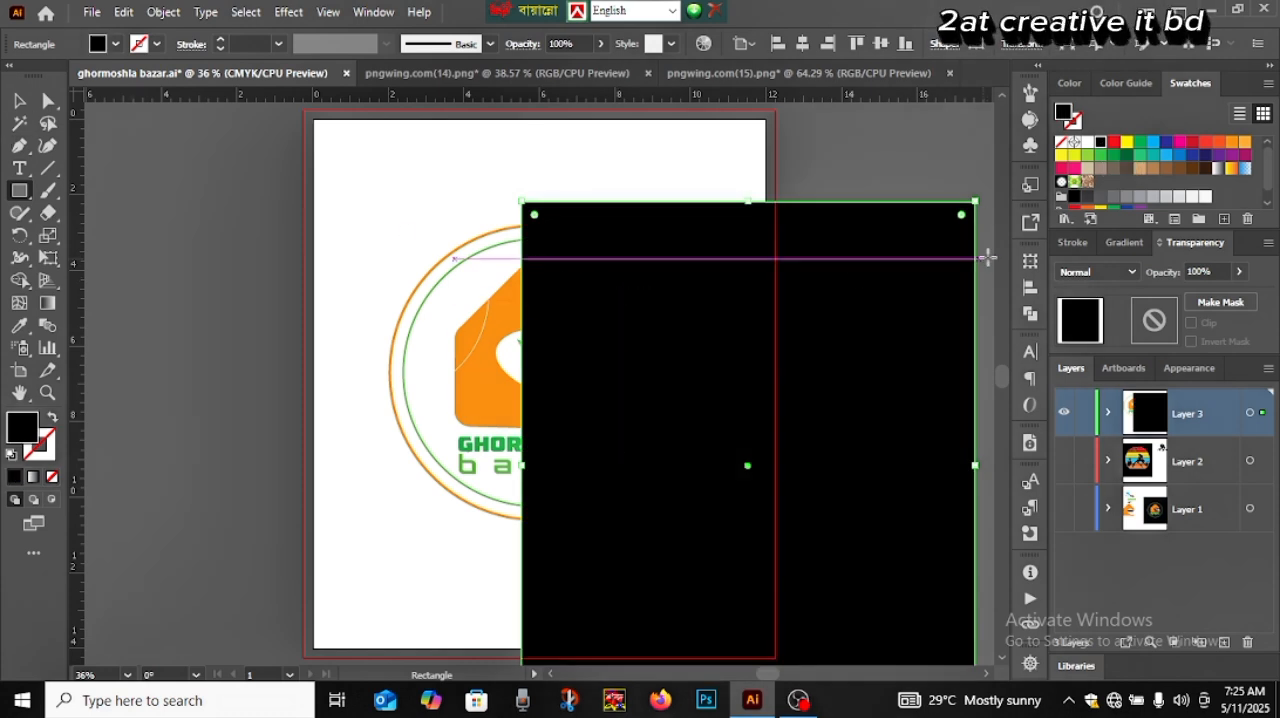
Centre the black rectangle horizontally and vertically on the artboard
click(1030, 287)
click(837, 303)
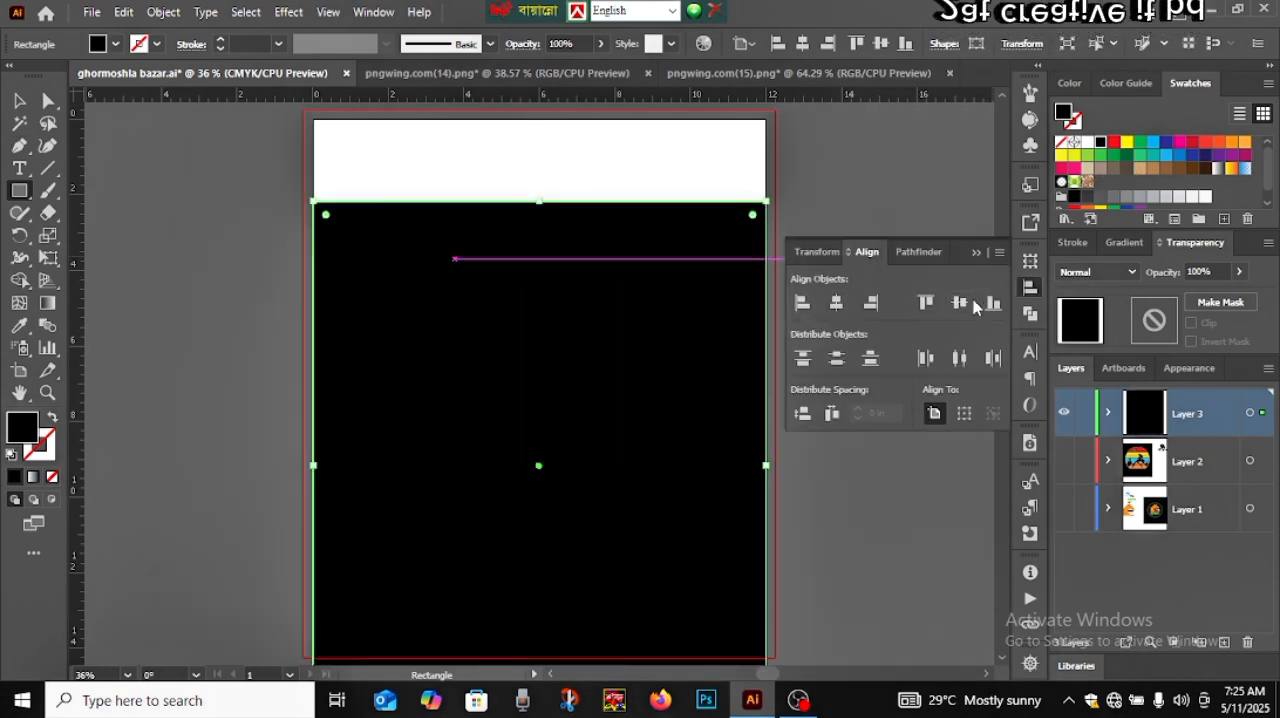
click(960, 303)
click(999, 253)
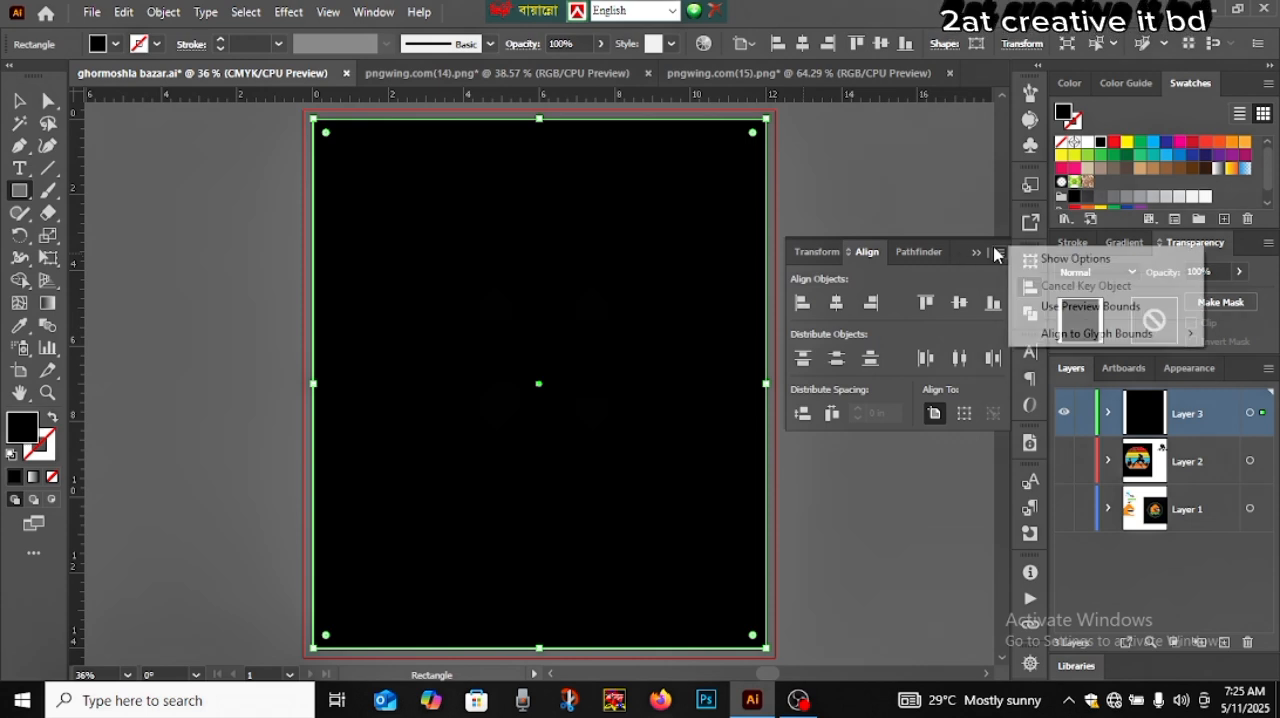
click(978, 253)
click(977, 252)
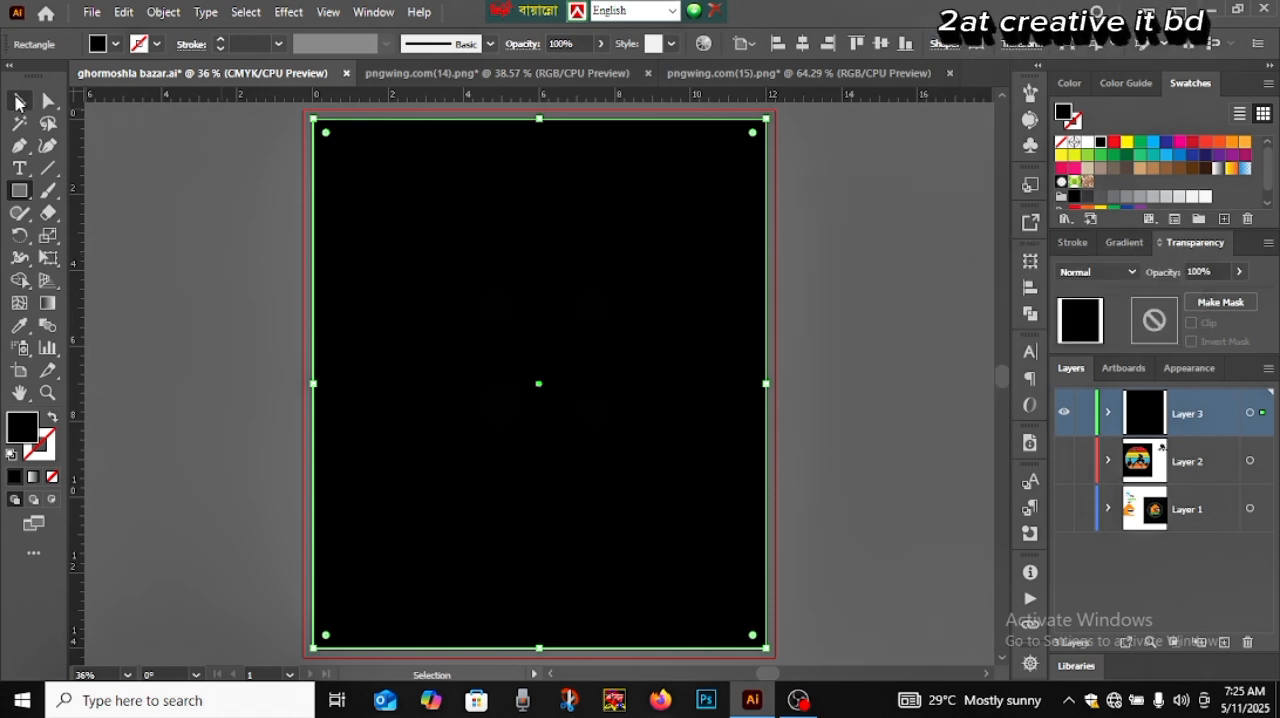
Send the black rectangle to the back, behind the logo, and deselect it
click(19, 101)
right_click(333, 230)
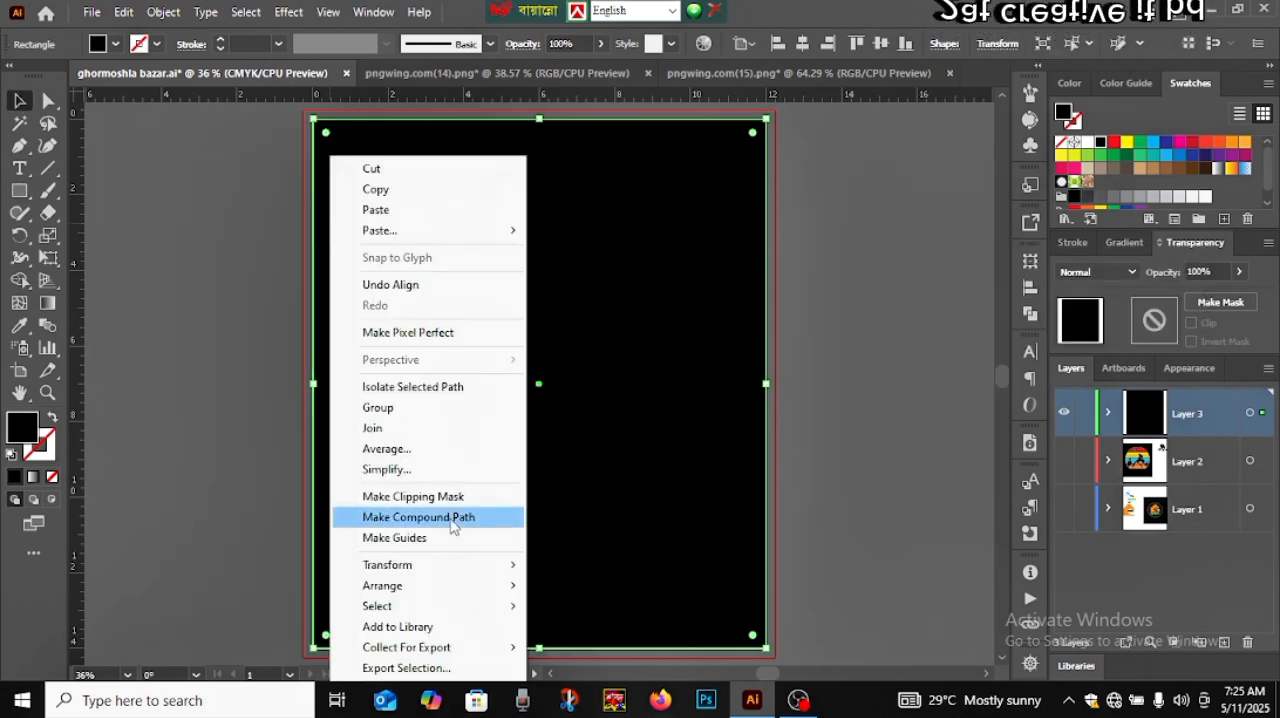
mouse_move(440, 571)
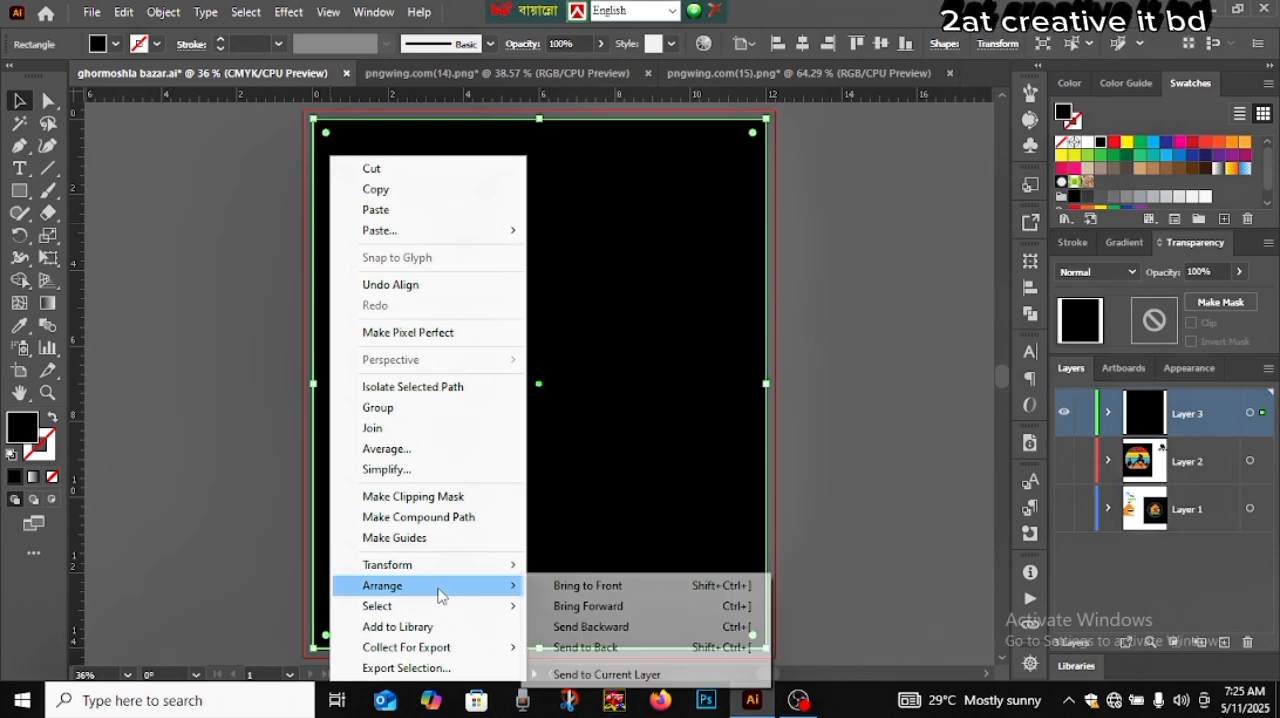
click(566, 648)
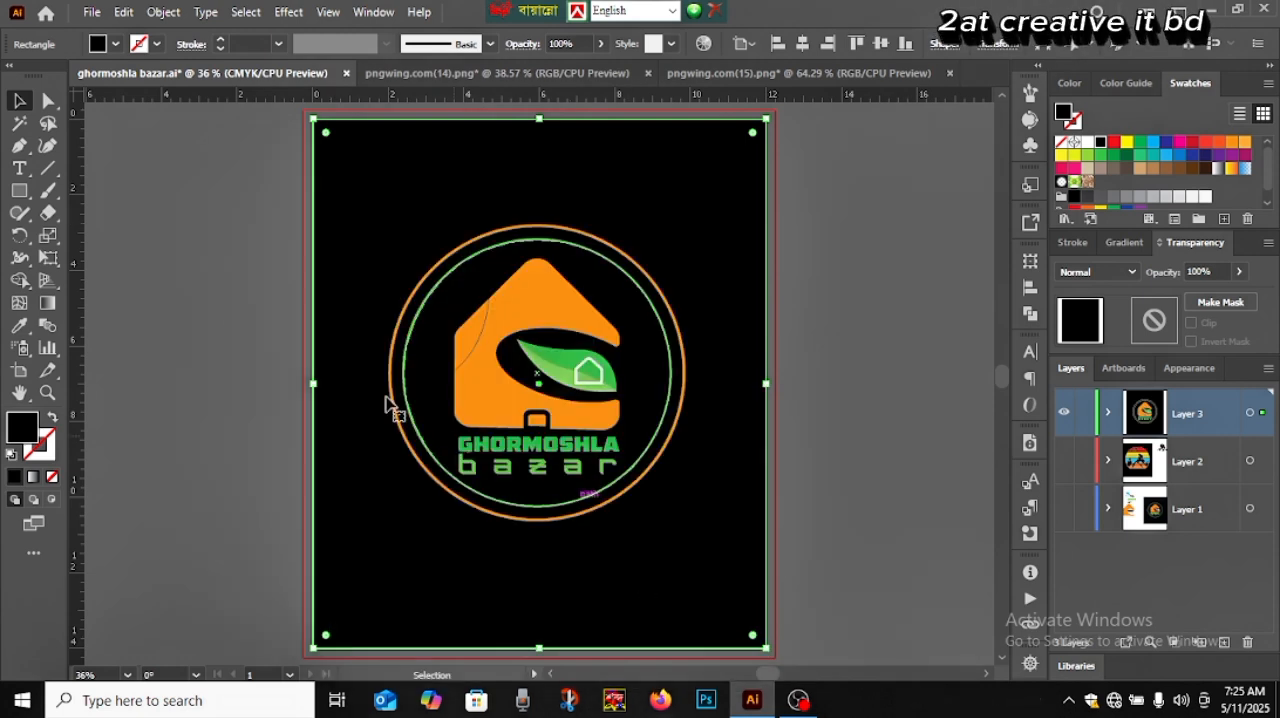
click(222, 269)
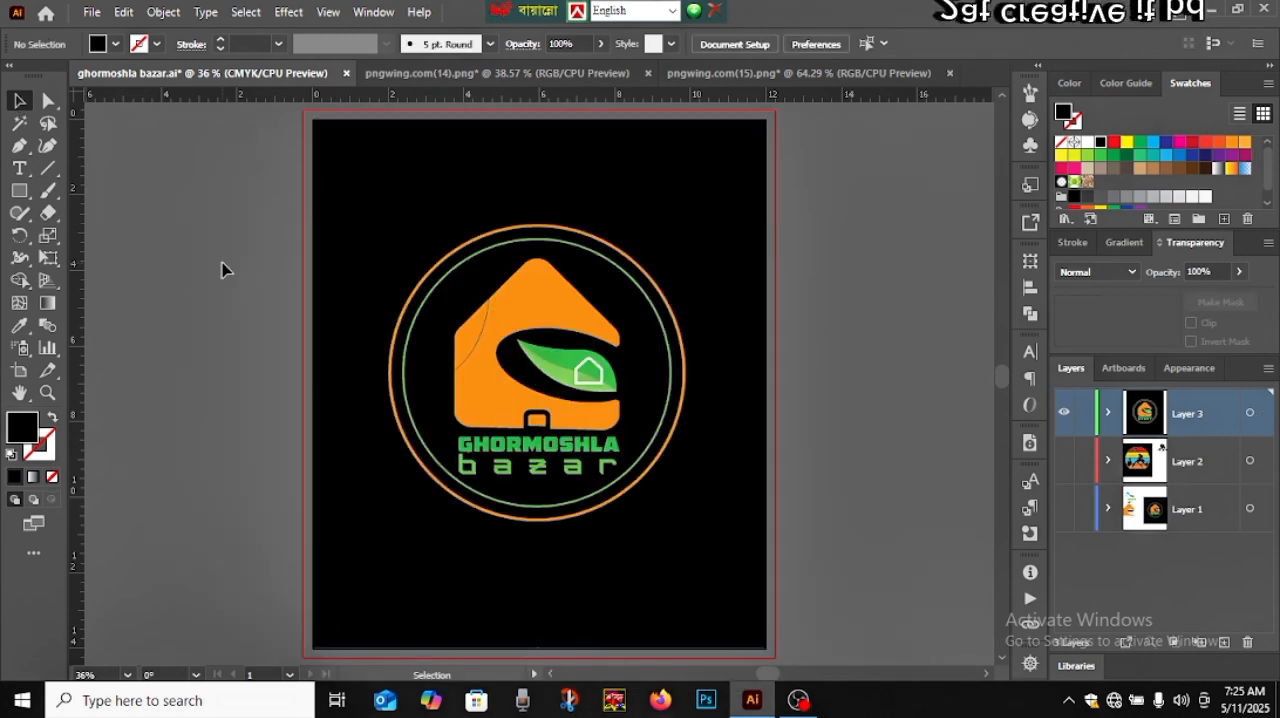
Group the black background rectangle with all the logo artwork, check that it selects as one object, and deselect it
drag(264, 268, 759, 503)
key(a)
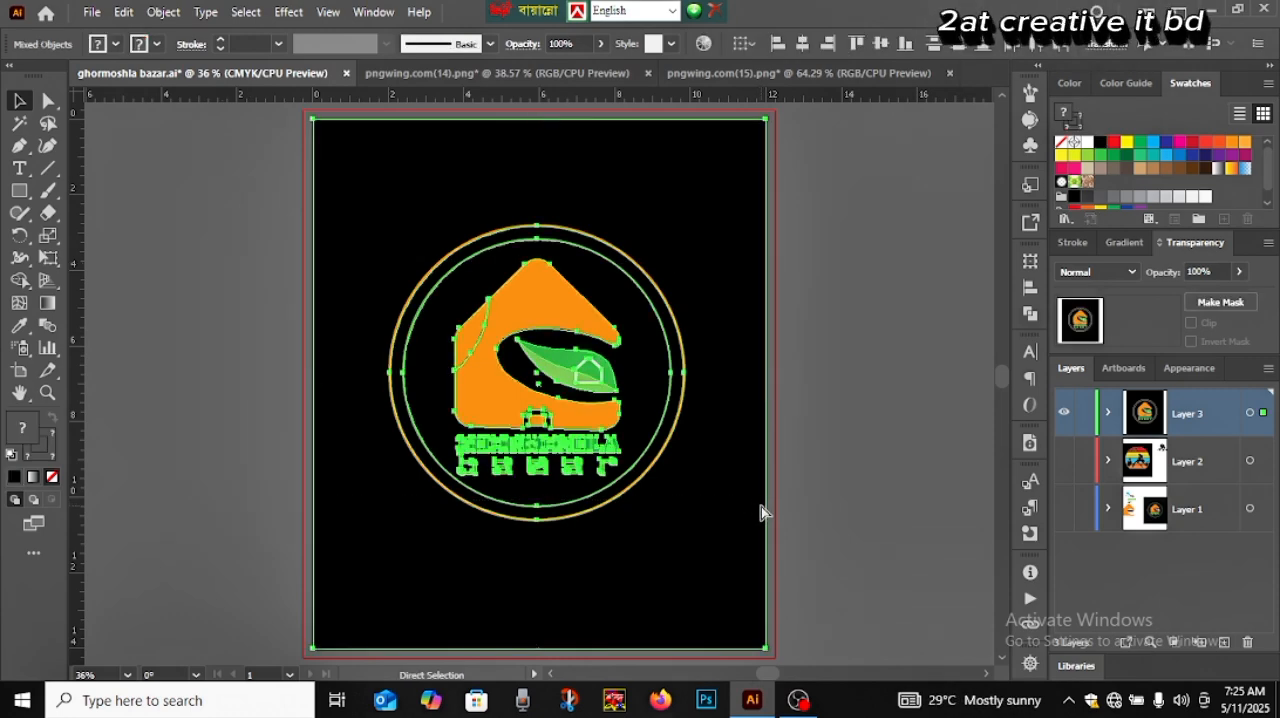
key(v)
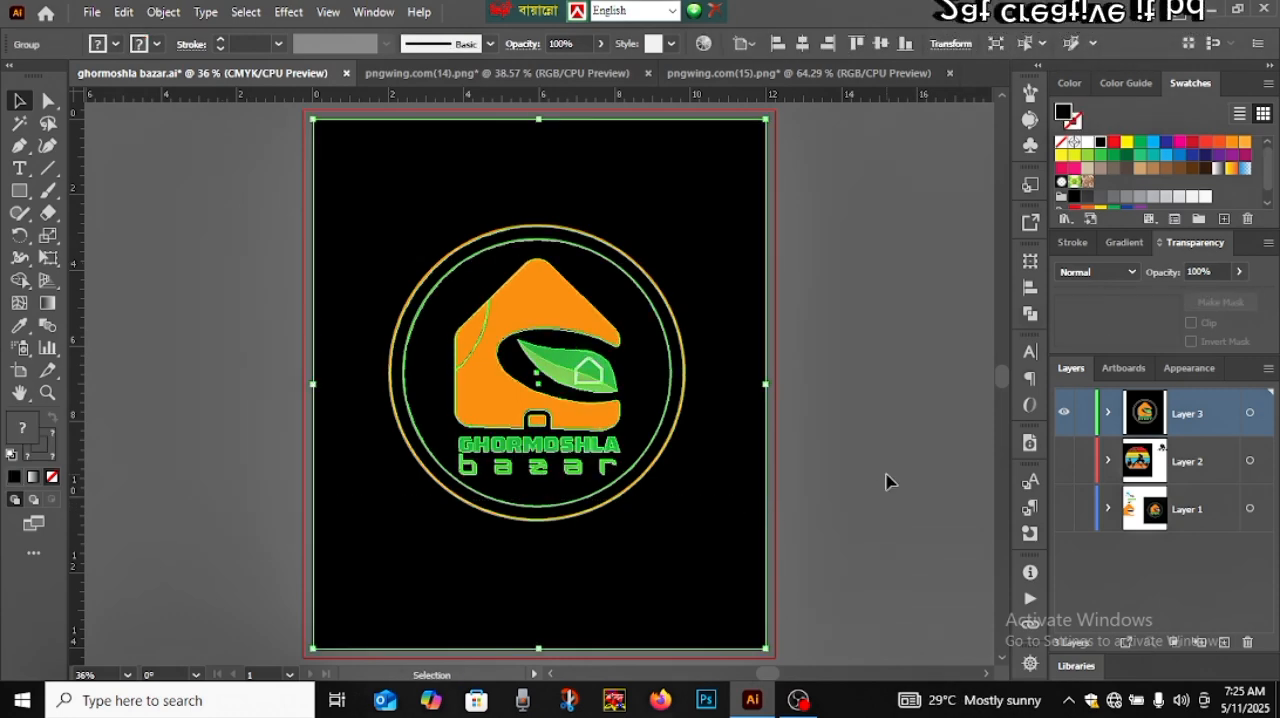
click(886, 486)
click(737, 457)
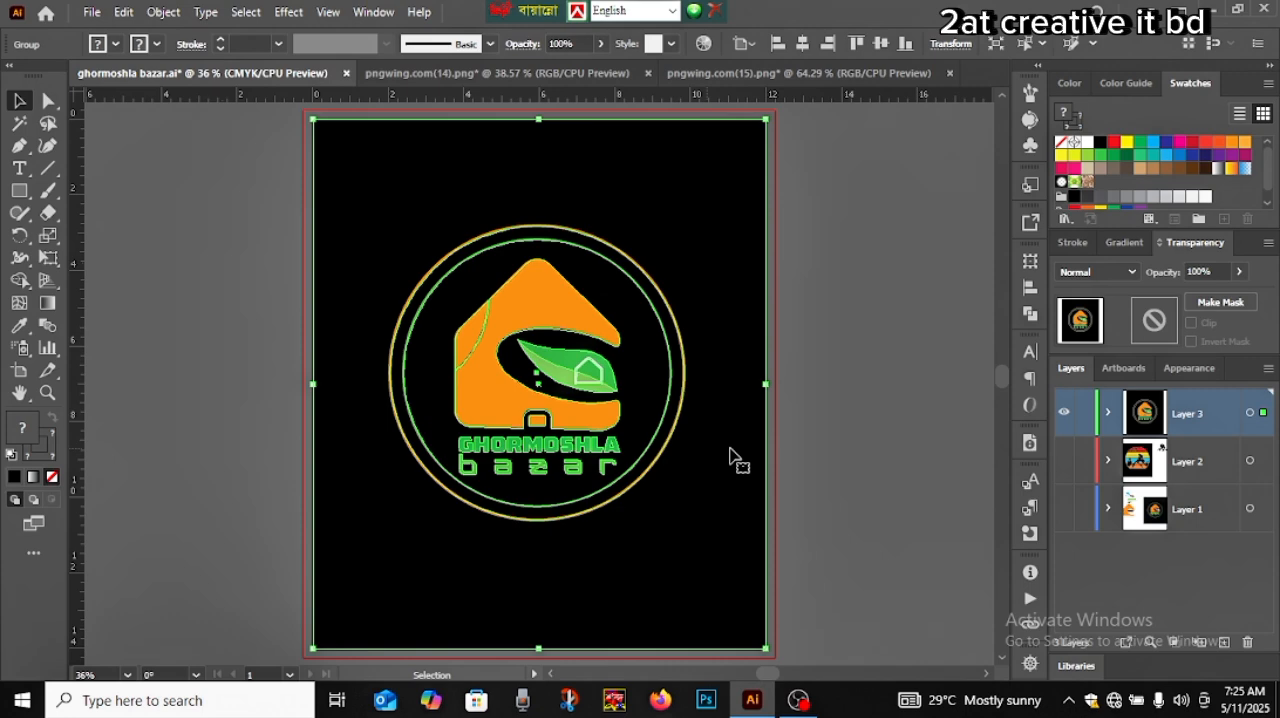
click(824, 455)
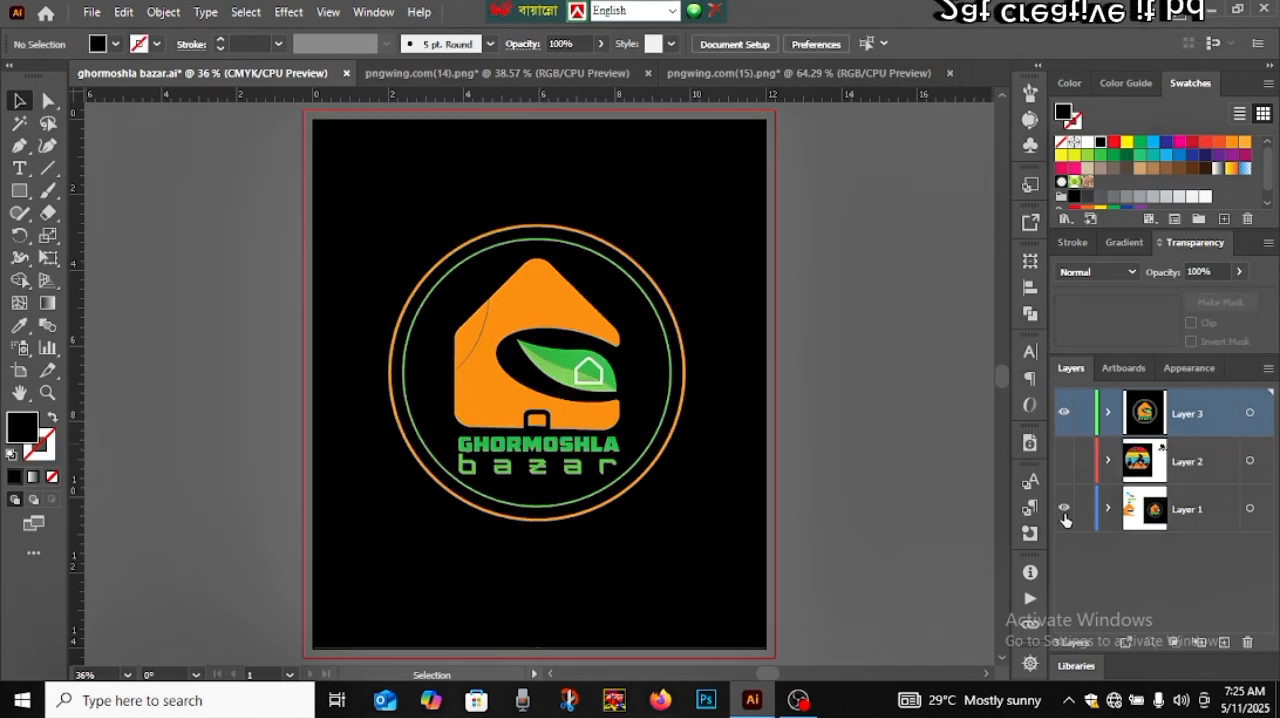
Compare the recreated logo on Layer 3 with the reference on Layer 1 by alternating their visibility, leaving only Layer 3 shown
click(1063, 413)
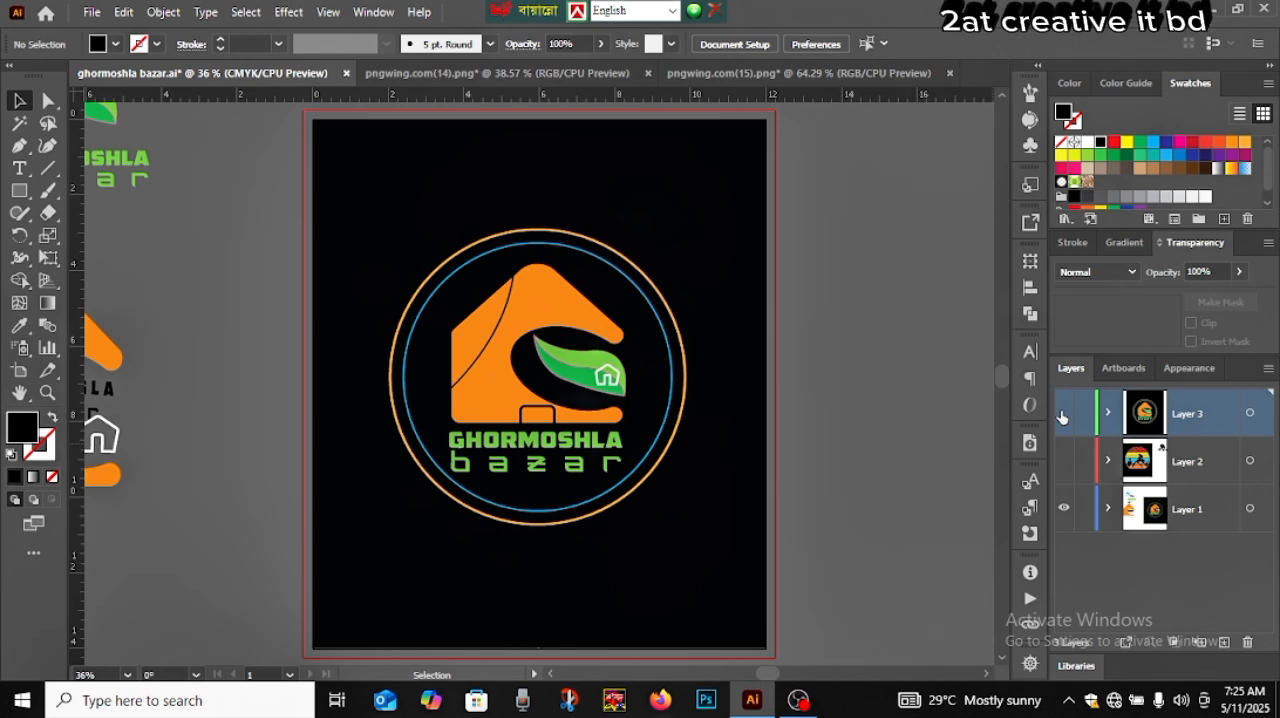
click(1063, 413)
click(1062, 509)
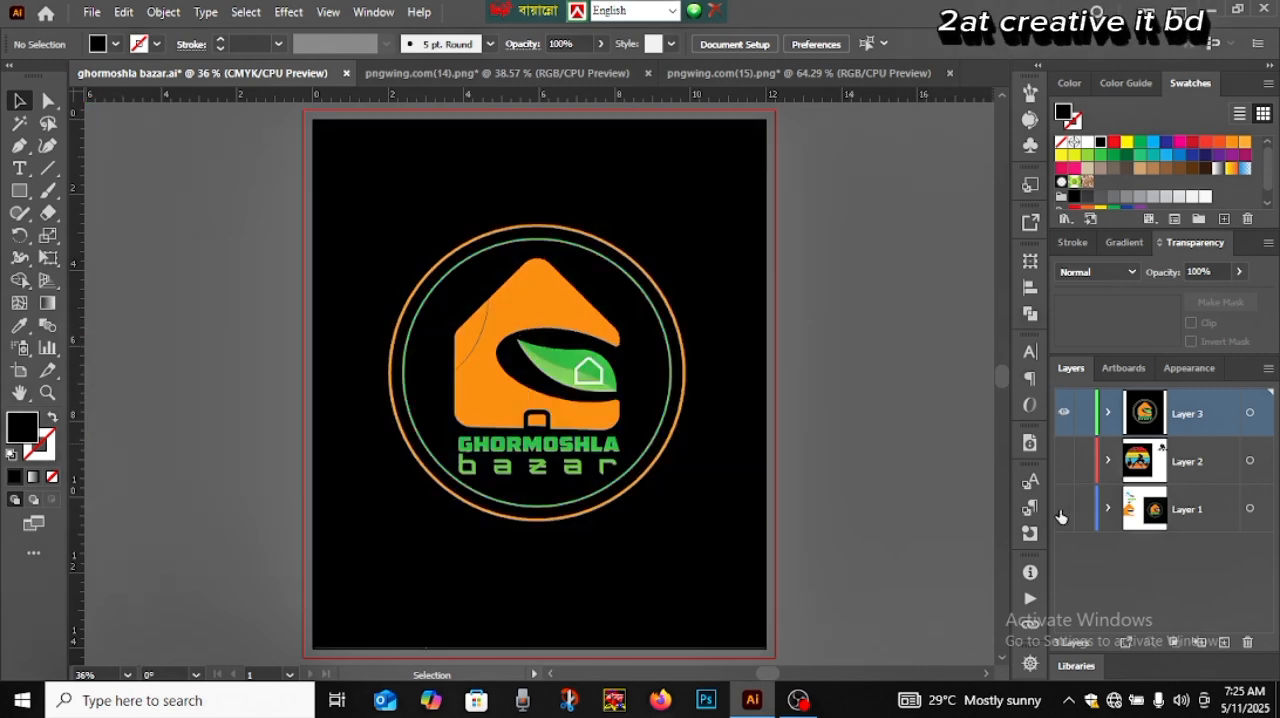
click(1062, 509)
click(1063, 412)
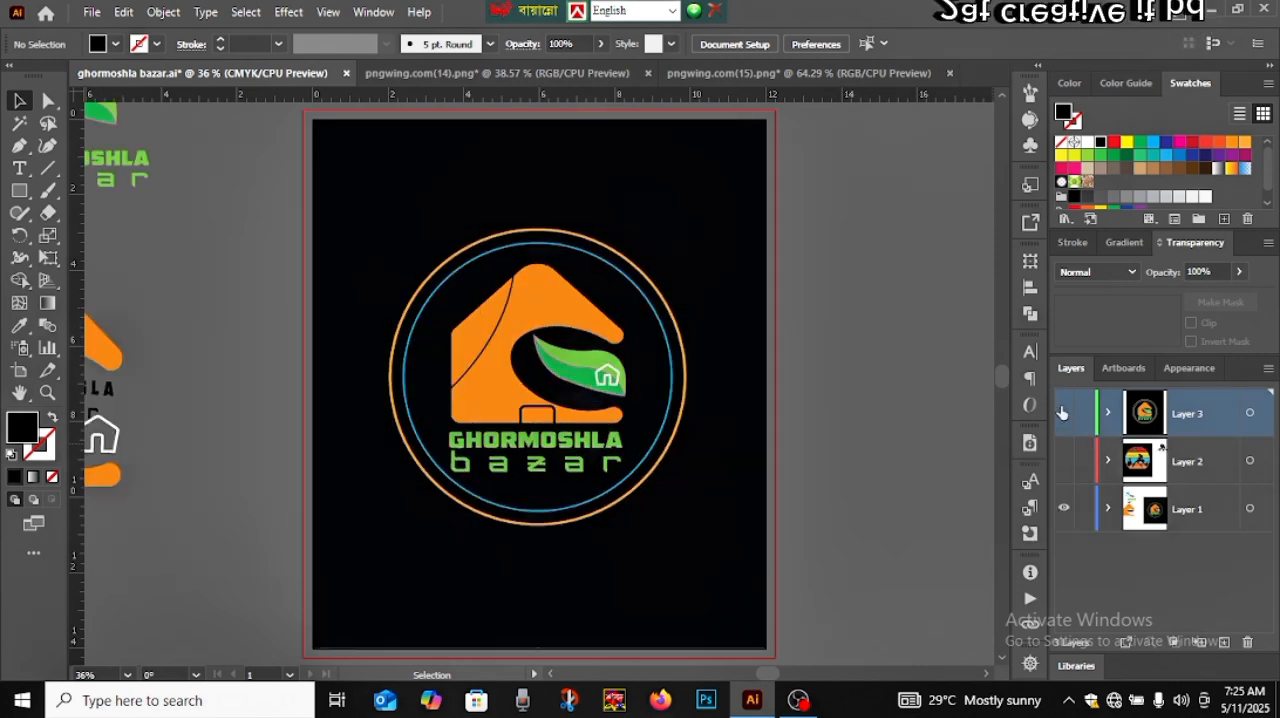
click(1062, 410)
click(1064, 510)
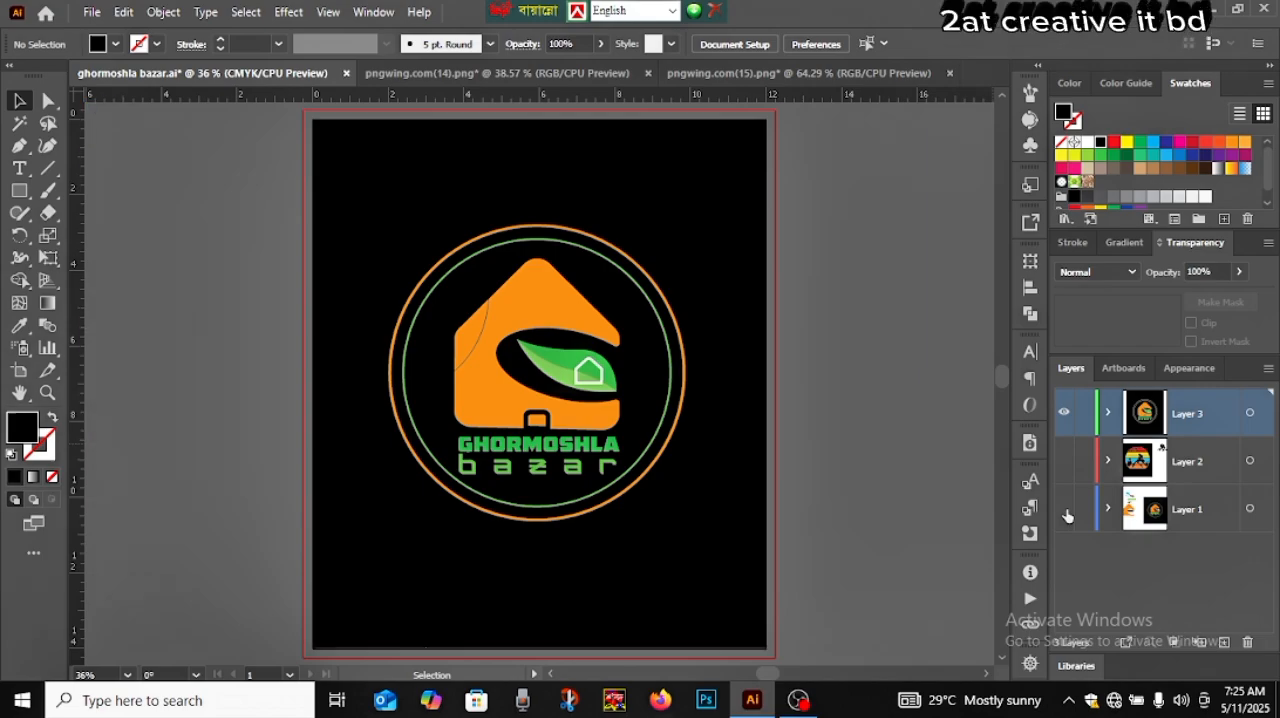